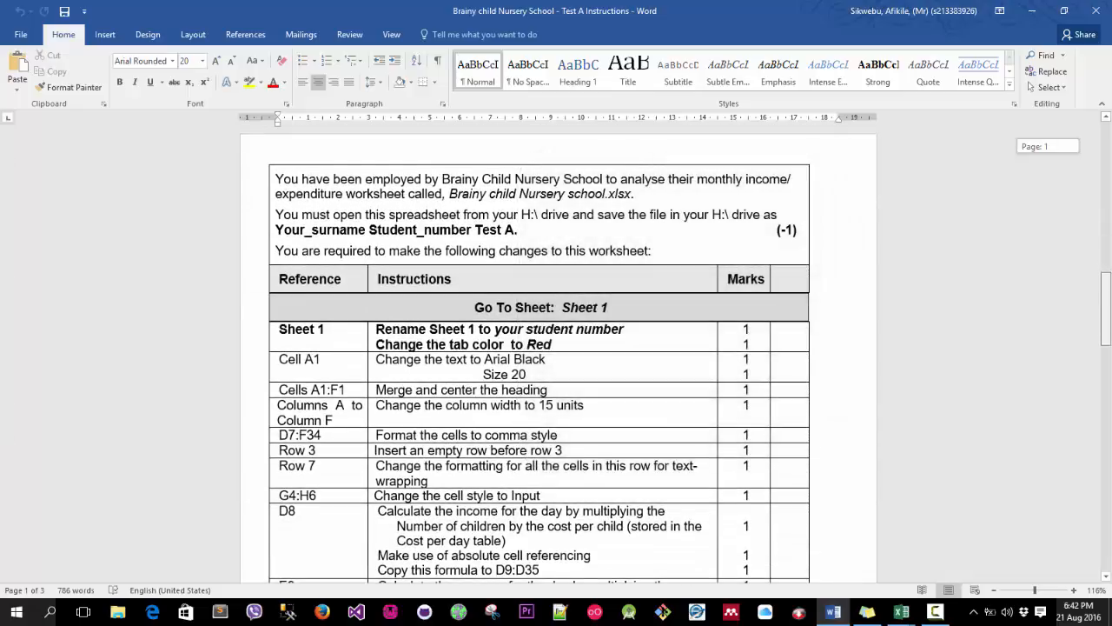
{"action": "scroll", "coordinate": [556, 347], "scroll_direction": "down", "scroll_amount": 3}
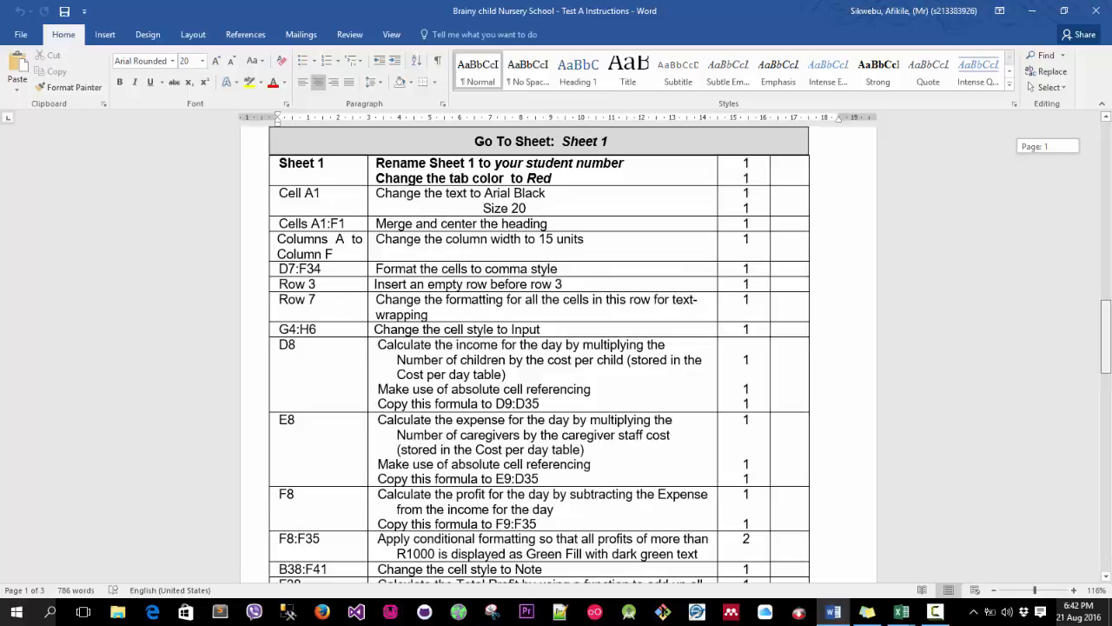
Read through the test instructions for Sheet 1 and the Monthly Summary sheet.
{"action": "left_click_drag", "start_coordinate": [1106, 336], "coordinate": [1106, 337]}
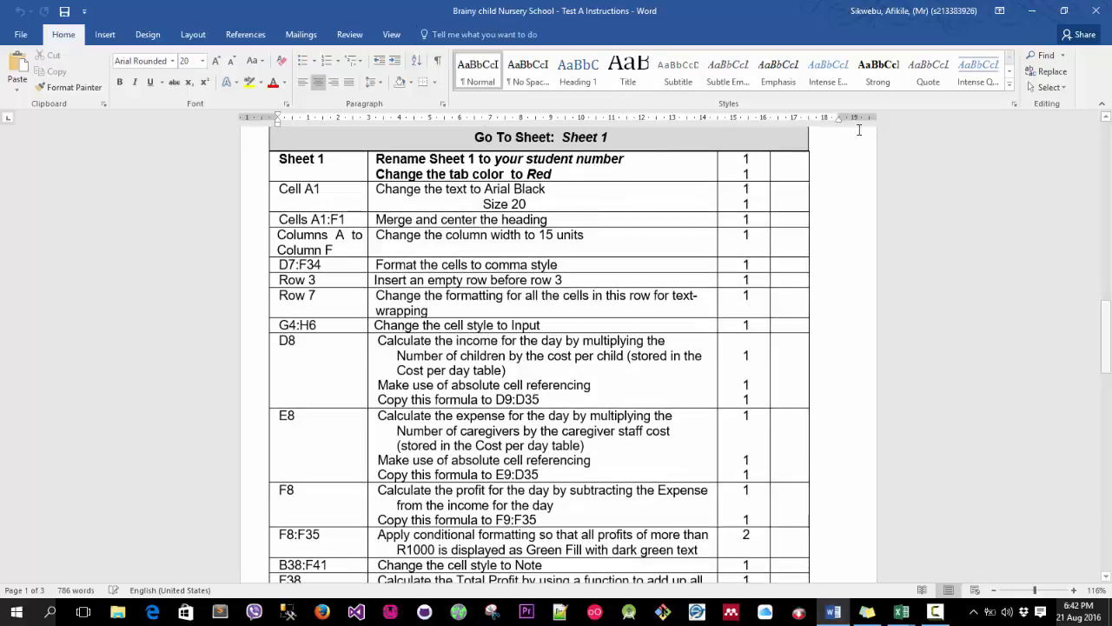
{"action": "left_click_drag", "start_coordinate": [1106, 335], "coordinate": [1107, 373]}
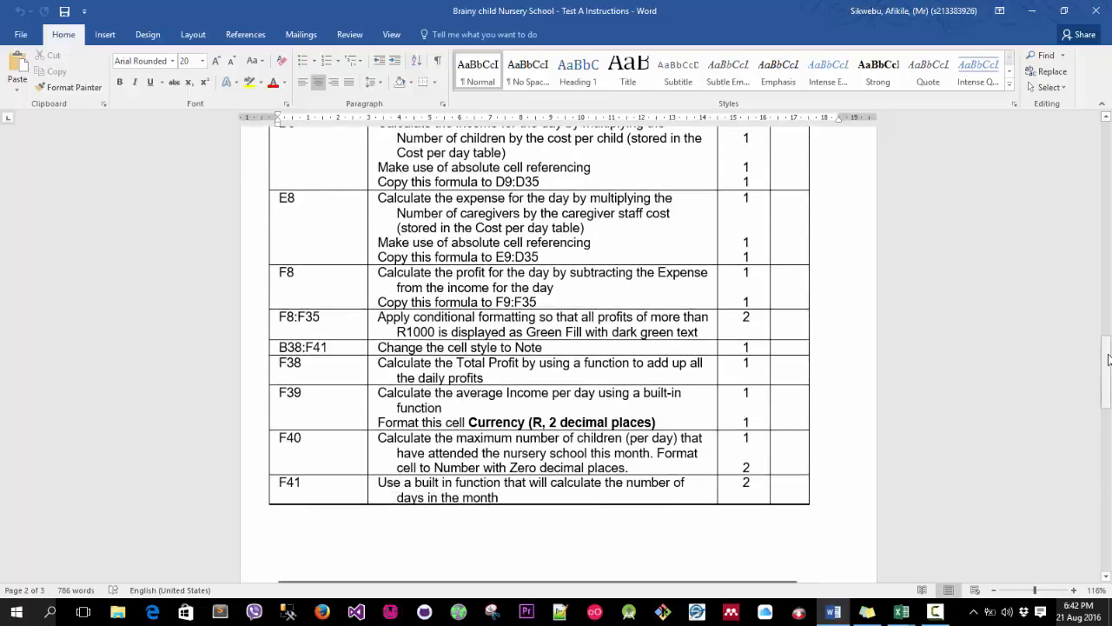
{"action": "left_click_drag", "start_coordinate": [1106, 363], "coordinate": [1107, 479]}
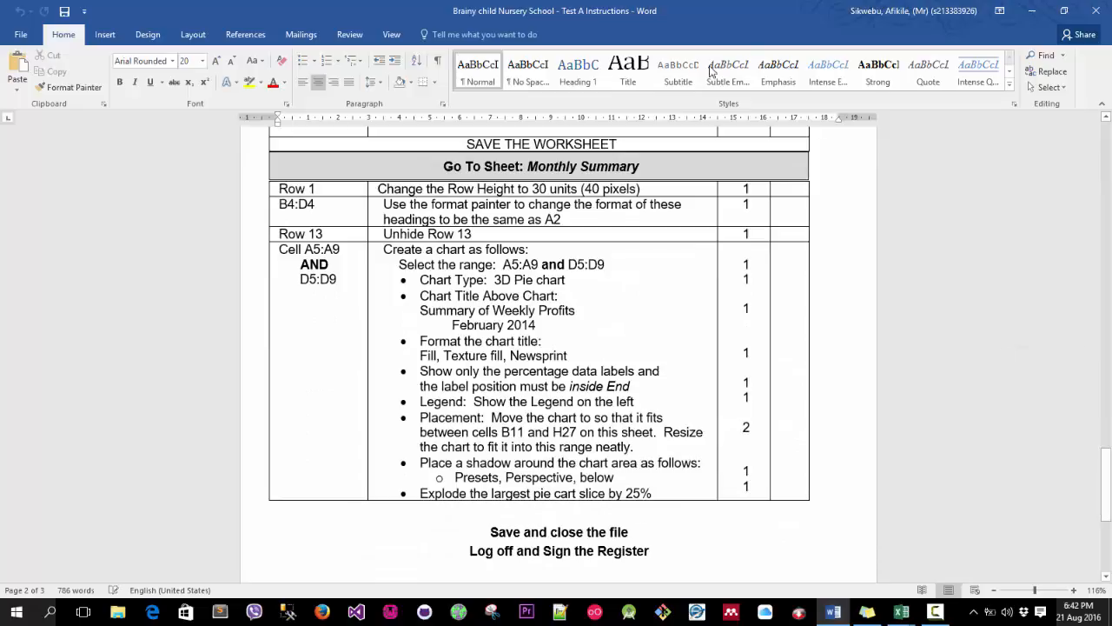
{"action": "left_click_drag", "start_coordinate": [702, 16], "coordinate": [1111, 43]}
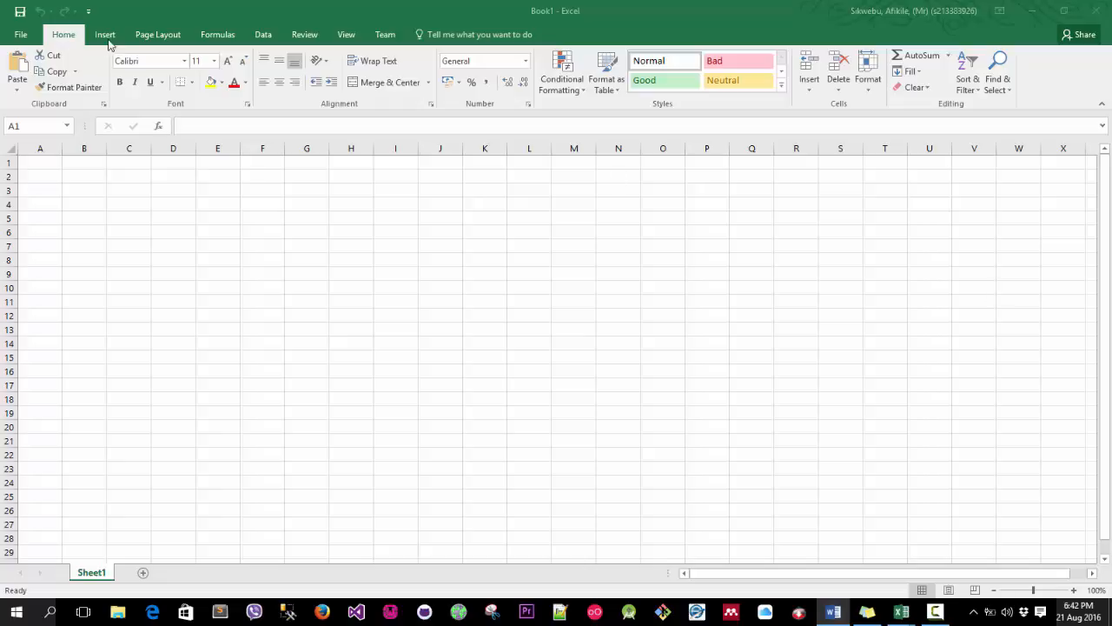
Open the Brainy child Nursery school workbook from the asperrequest folder in Downloads.
{"action": "left_click", "coordinate": [23, 49]}
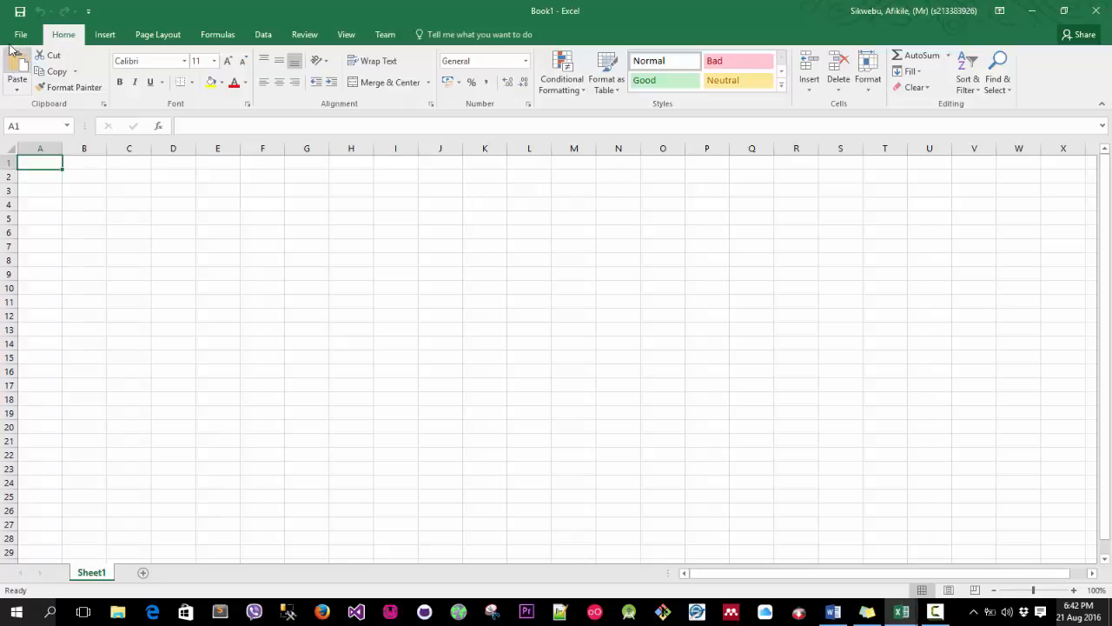
{"action": "left_click", "coordinate": [20, 35]}
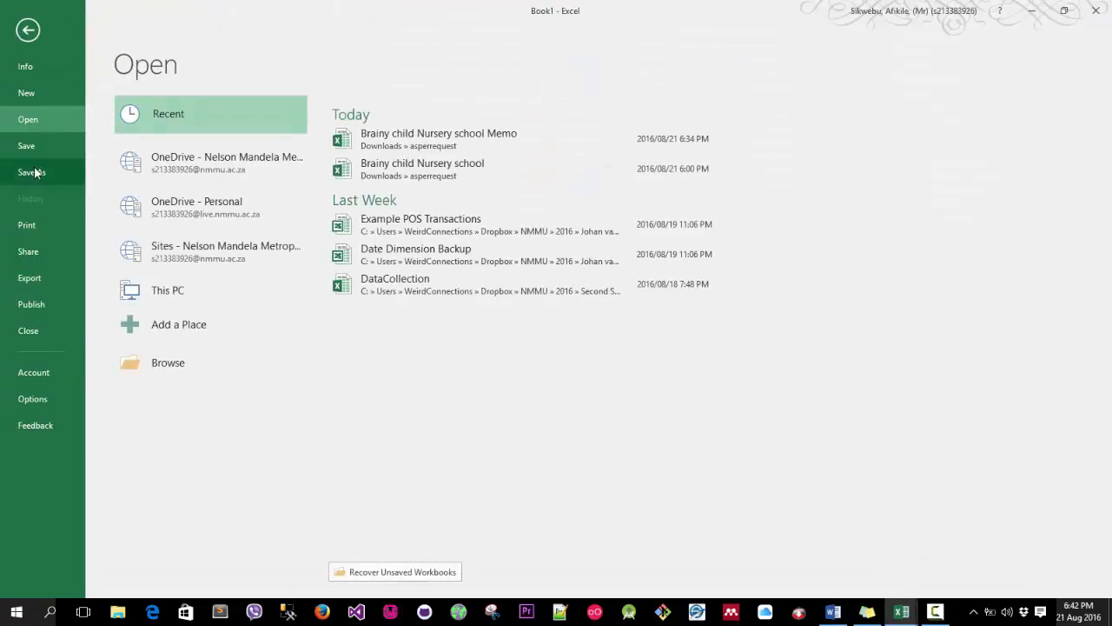
{"action": "left_click", "coordinate": [167, 360]}
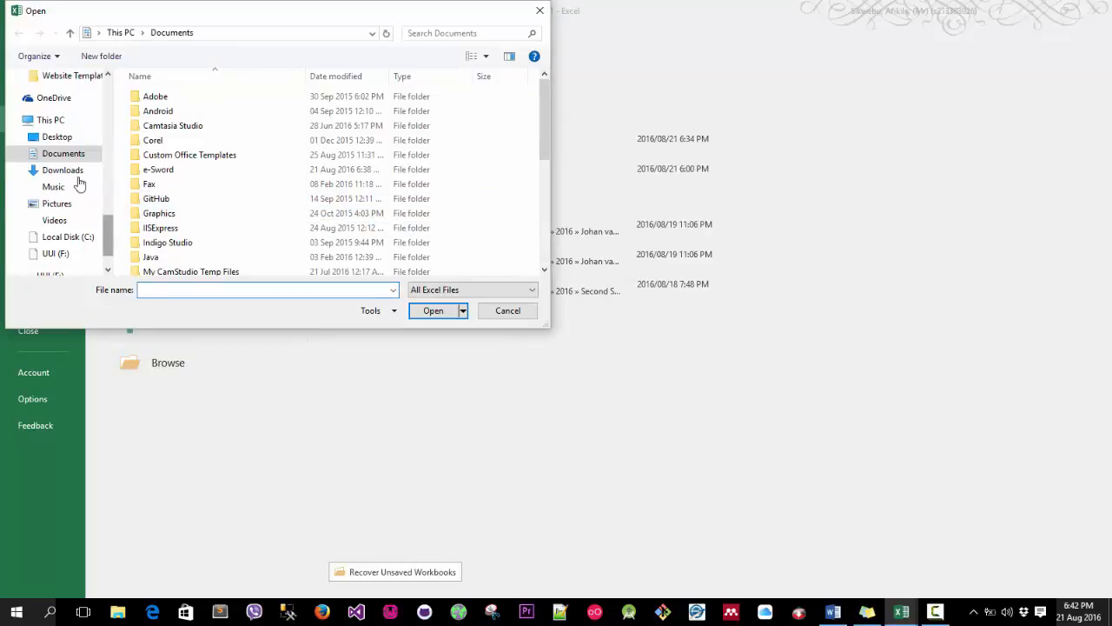
{"action": "scroll", "coordinate": [300, 156], "scroll_direction": "down", "scroll_amount": 2}
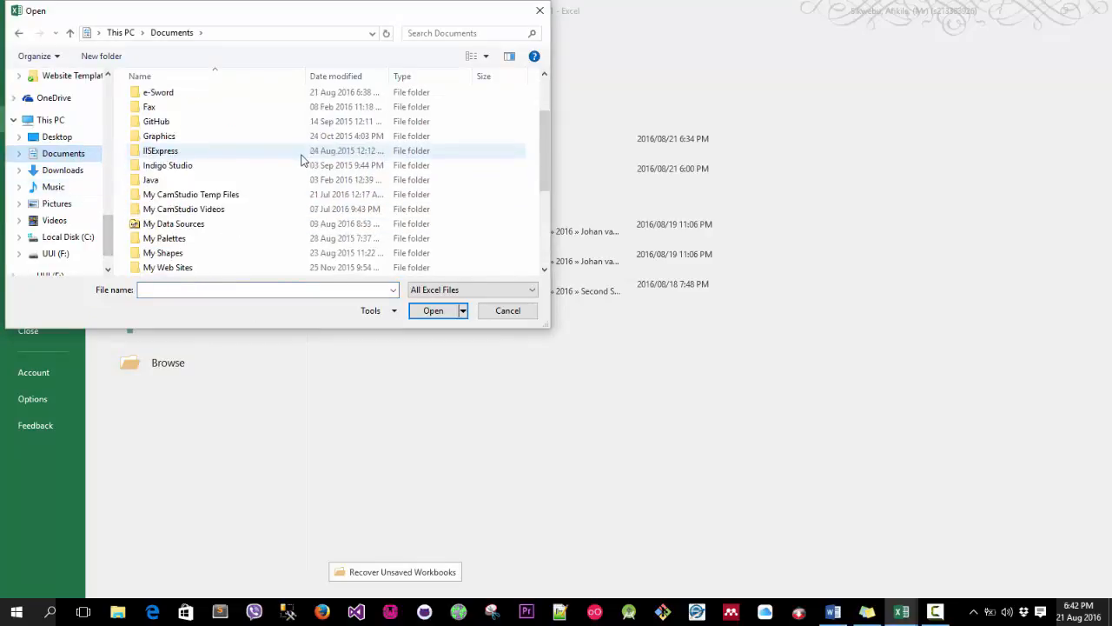
{"action": "scroll", "coordinate": [261, 174], "scroll_direction": "down", "scroll_amount": 2}
{"action": "scroll", "coordinate": [212, 226], "scroll_direction": "down", "scroll_amount": 1}
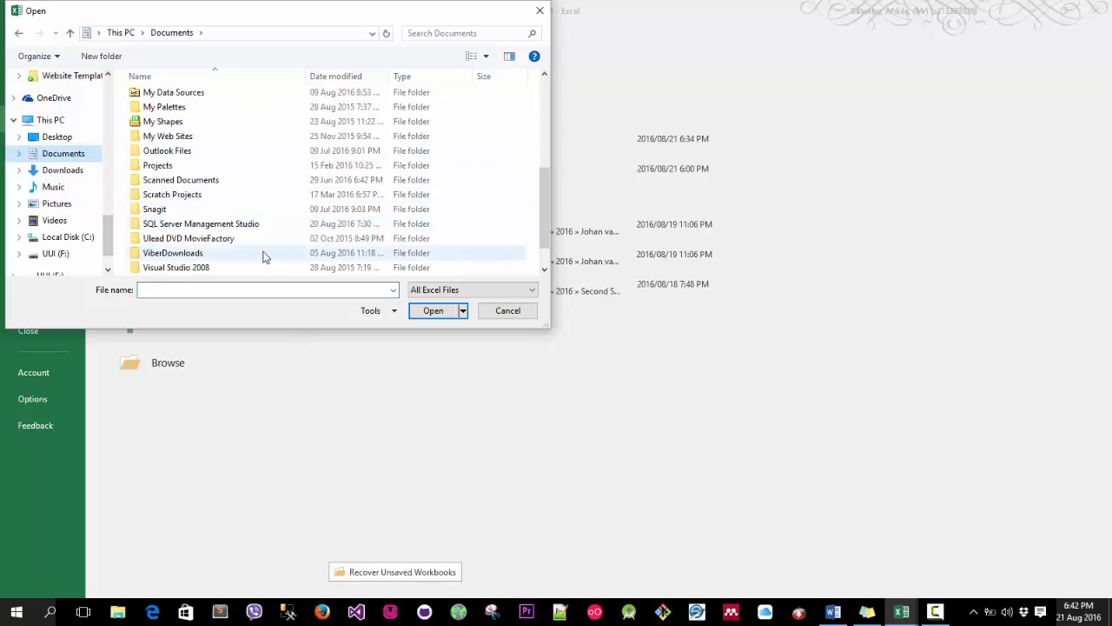
{"action": "scroll", "coordinate": [265, 256], "scroll_direction": "down", "scroll_amount": 1}
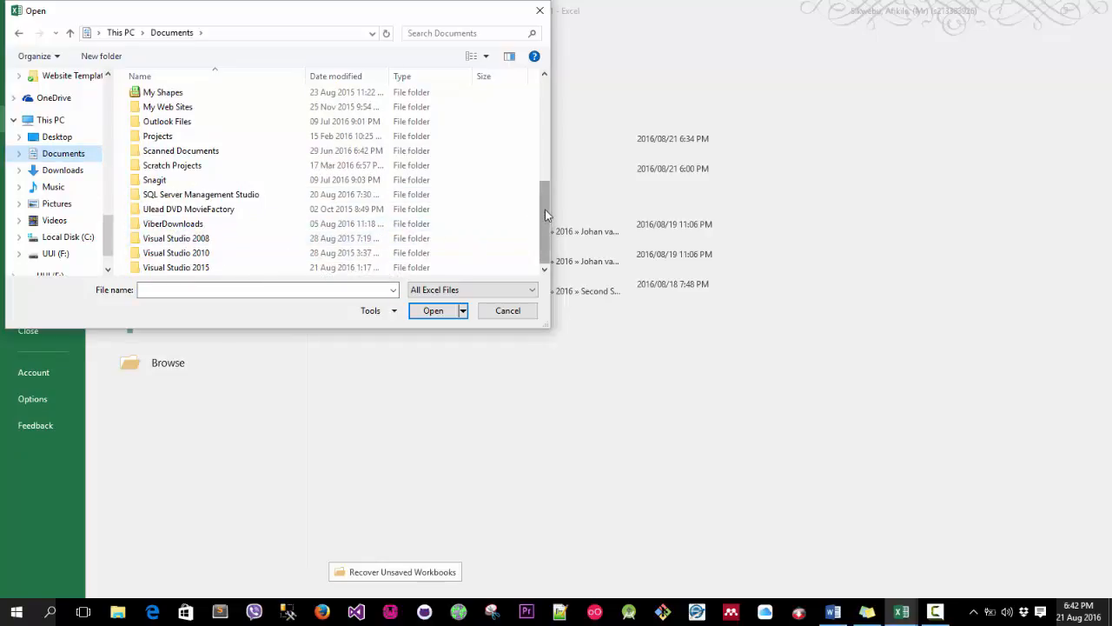
{"action": "scroll", "coordinate": [409, 208], "scroll_direction": "up", "scroll_amount": 2}
{"action": "left_click", "coordinate": [62, 169]}
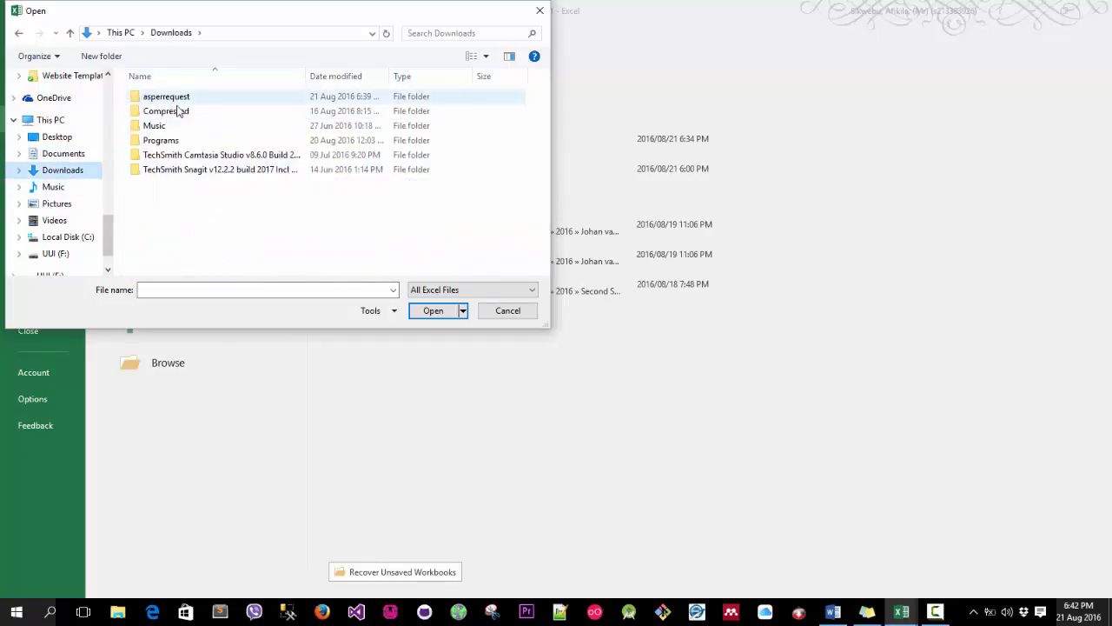
{"action": "double_click", "coordinate": [183, 101]}
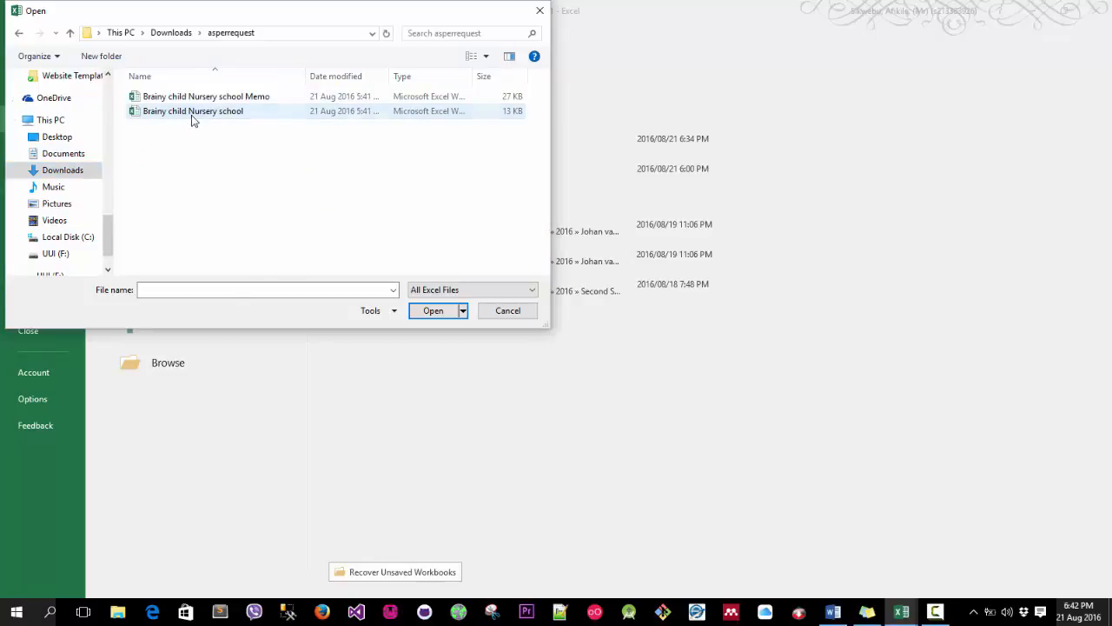
{"action": "left_click", "coordinate": [193, 113]}
{"action": "left_click", "coordinate": [433, 311]}
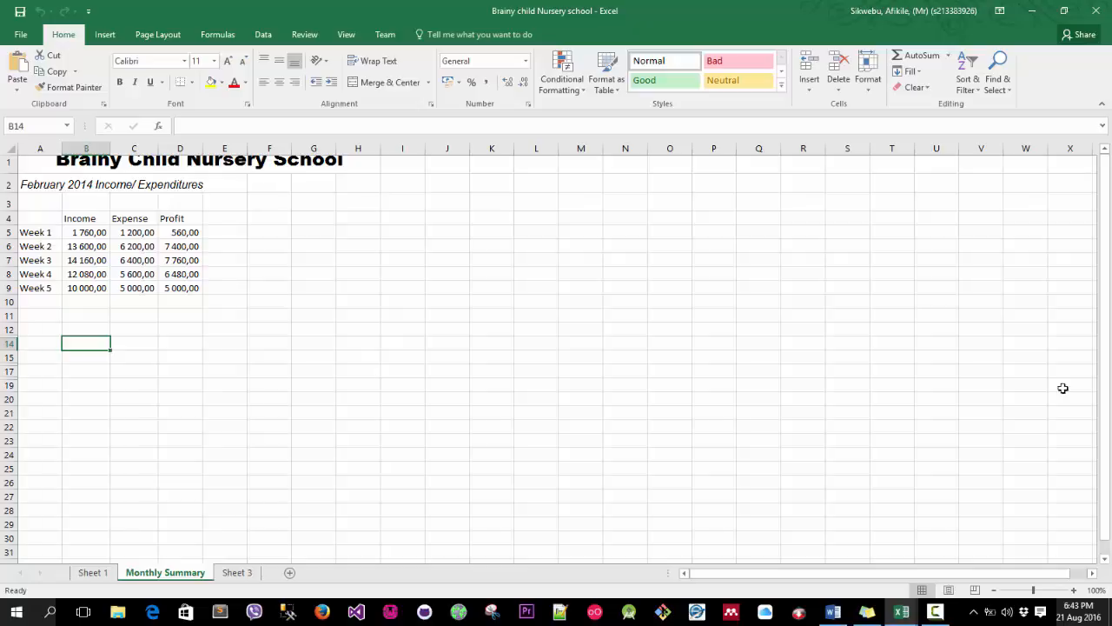
Look over the worksheets and delete the empty Sheet 3.
{"action": "left_click", "coordinate": [92, 572]}
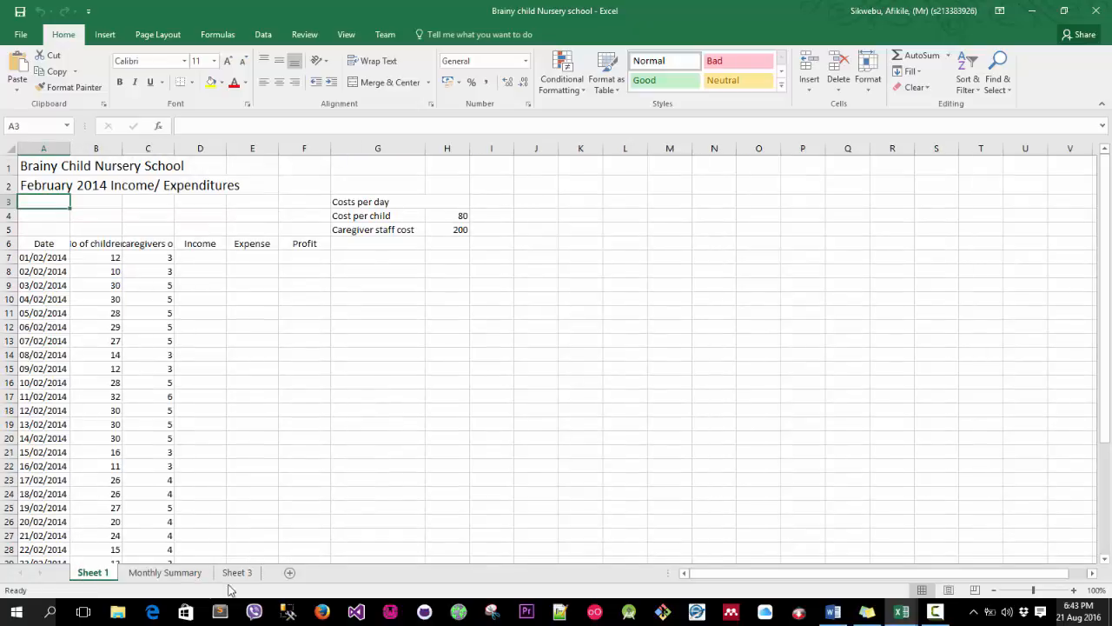
{"action": "left_click", "coordinate": [177, 577]}
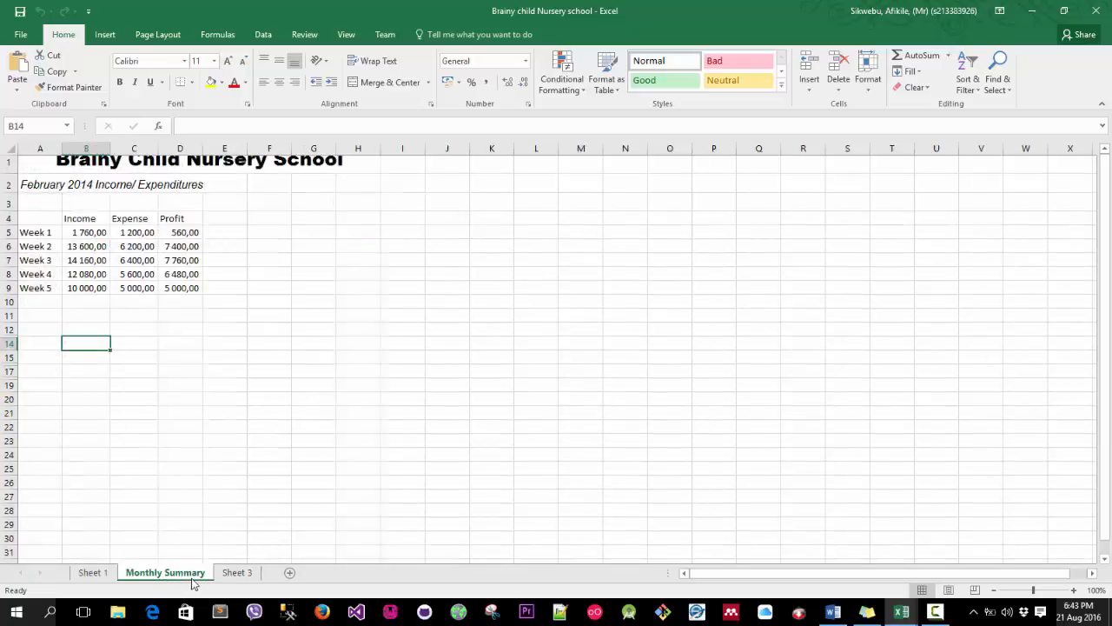
{"action": "left_click", "coordinate": [231, 575]}
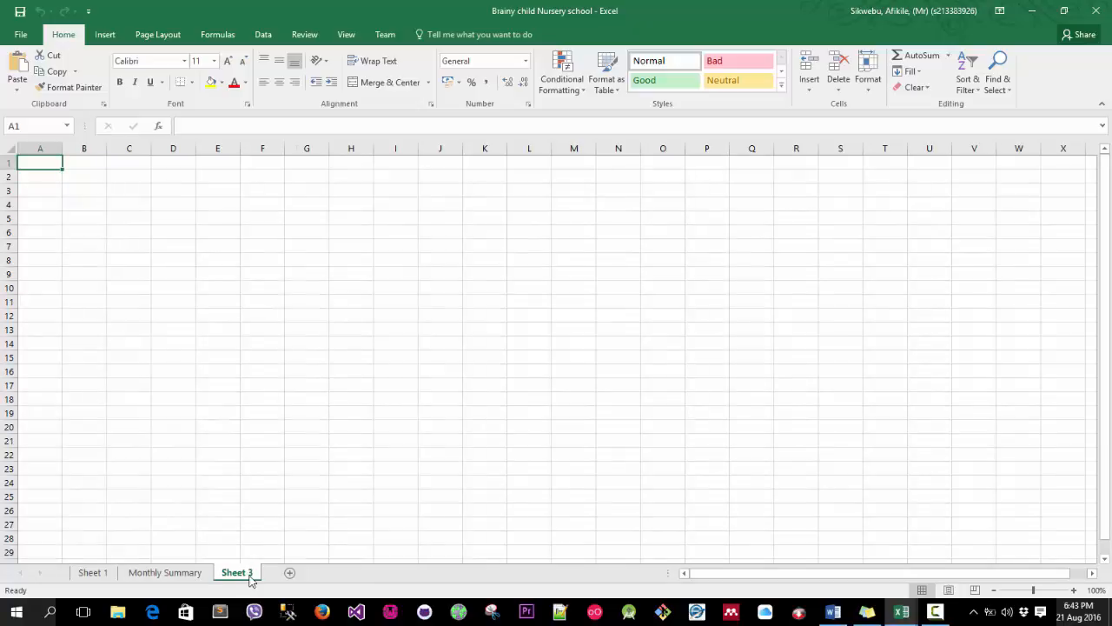
{"action": "right_click", "coordinate": [251, 575]}
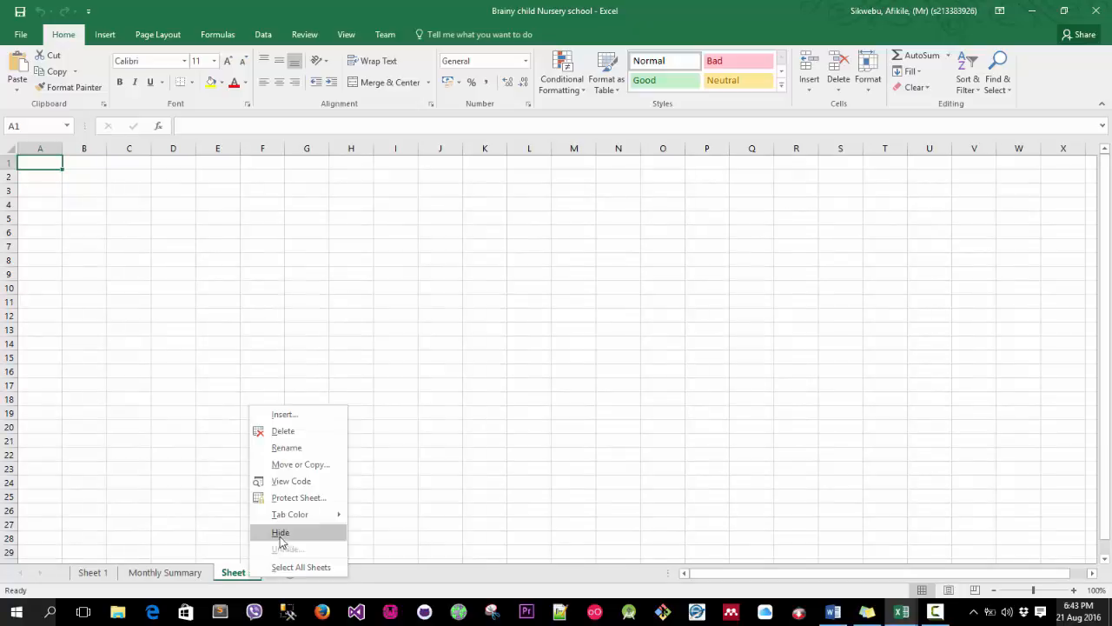
{"action": "left_click", "coordinate": [295, 431]}
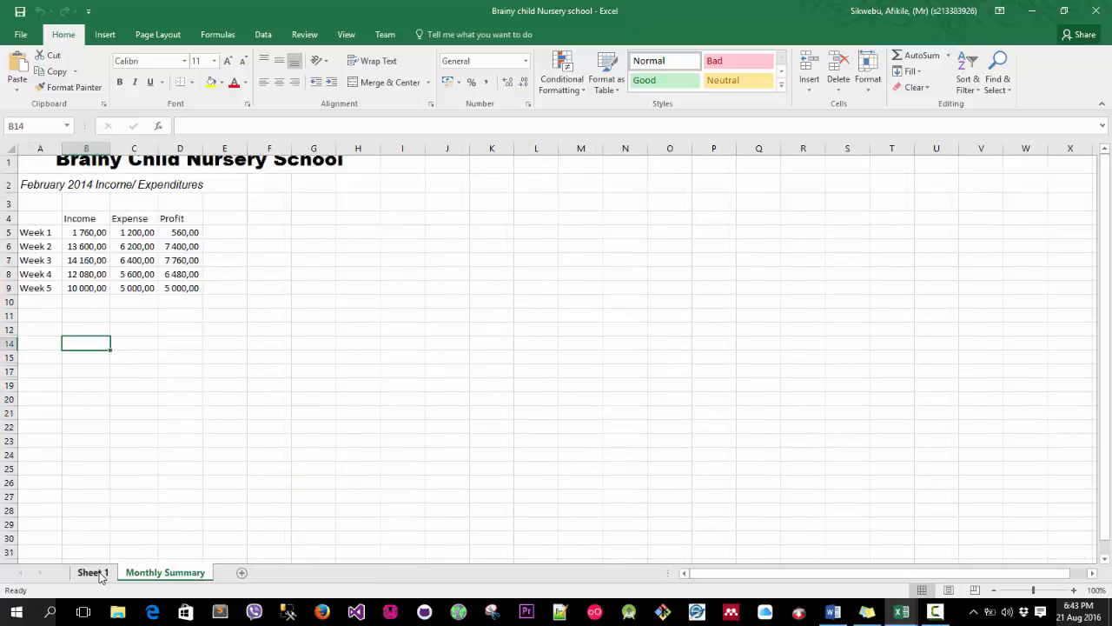
Rename Sheet 1 to the student number.
{"action": "left_click", "coordinate": [100, 576]}
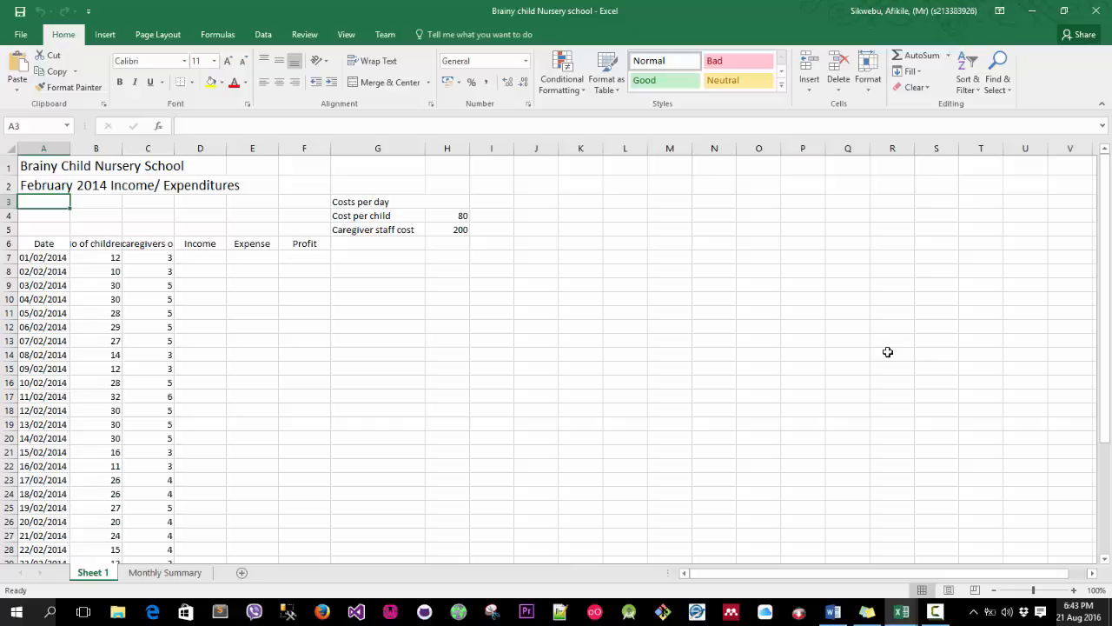
{"action": "right_click", "coordinate": [97, 577]}
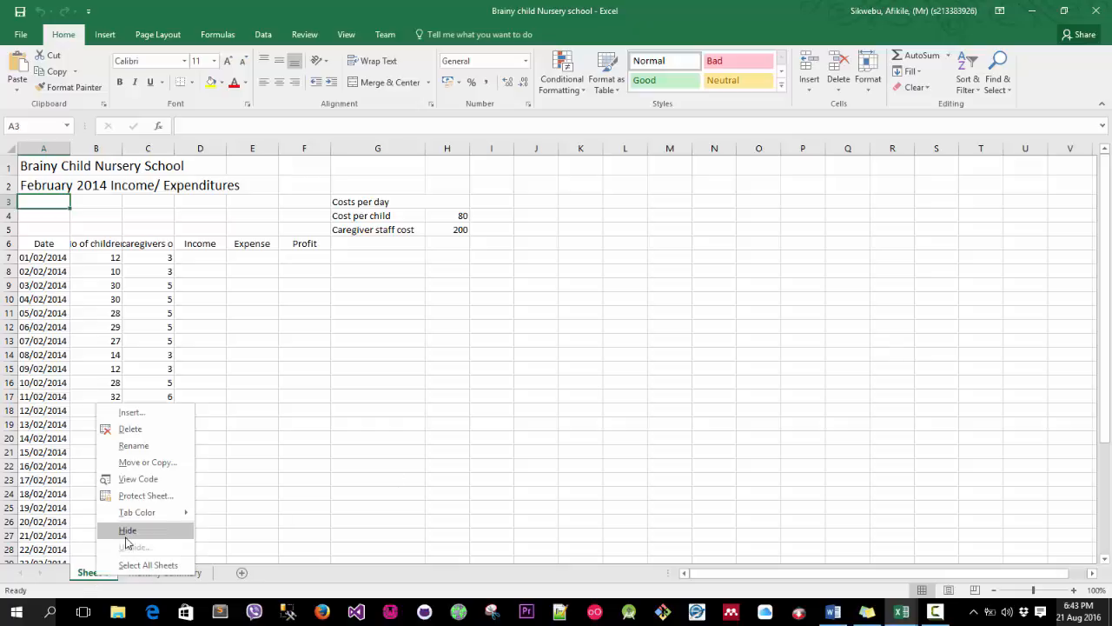
{"action": "left_click", "coordinate": [133, 445]}
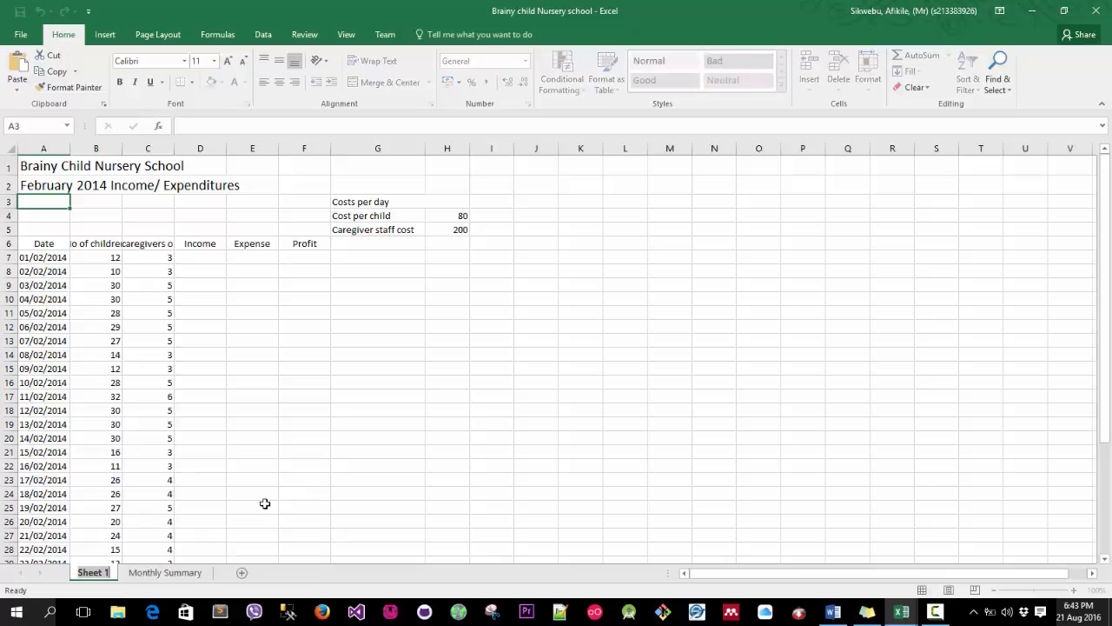
{"action": "type", "text": "s2133"}
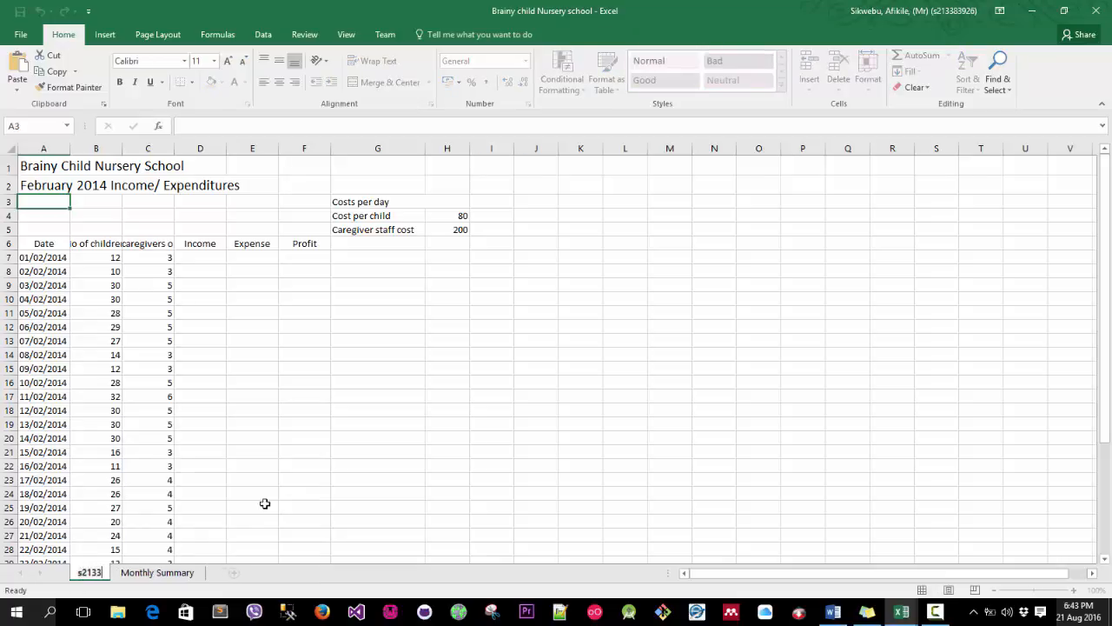
{"action": "type", "text": "...."}
{"action": "key", "text": "Return"}
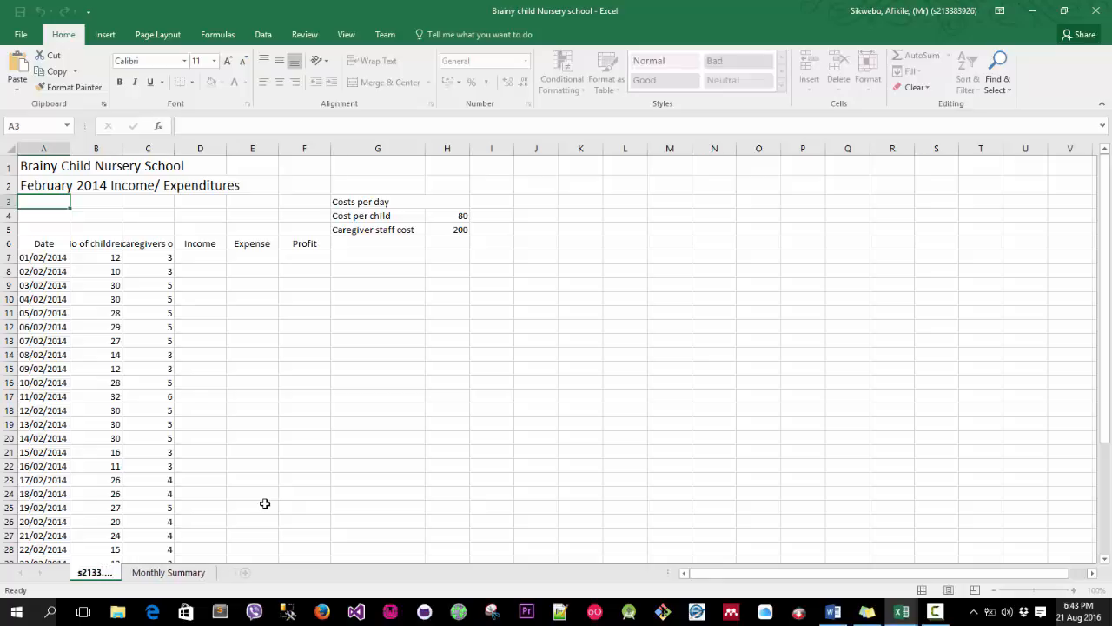
Set the renamed sheet's tab colour to Red.
{"action": "right_click", "coordinate": [89, 577]}
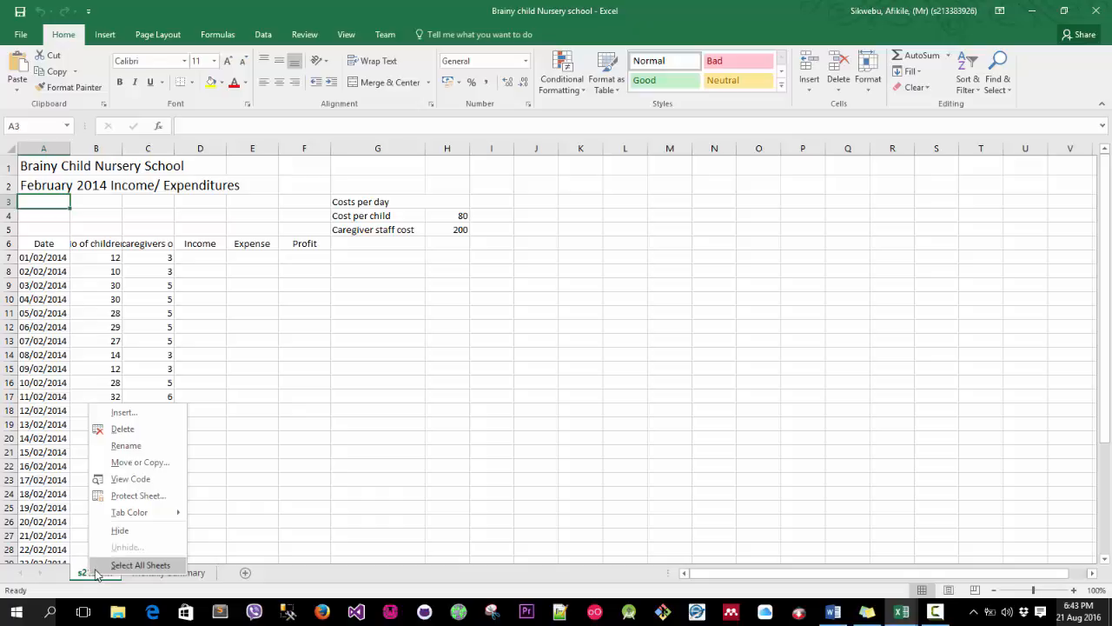
{"action": "key", "text": "Escape"}
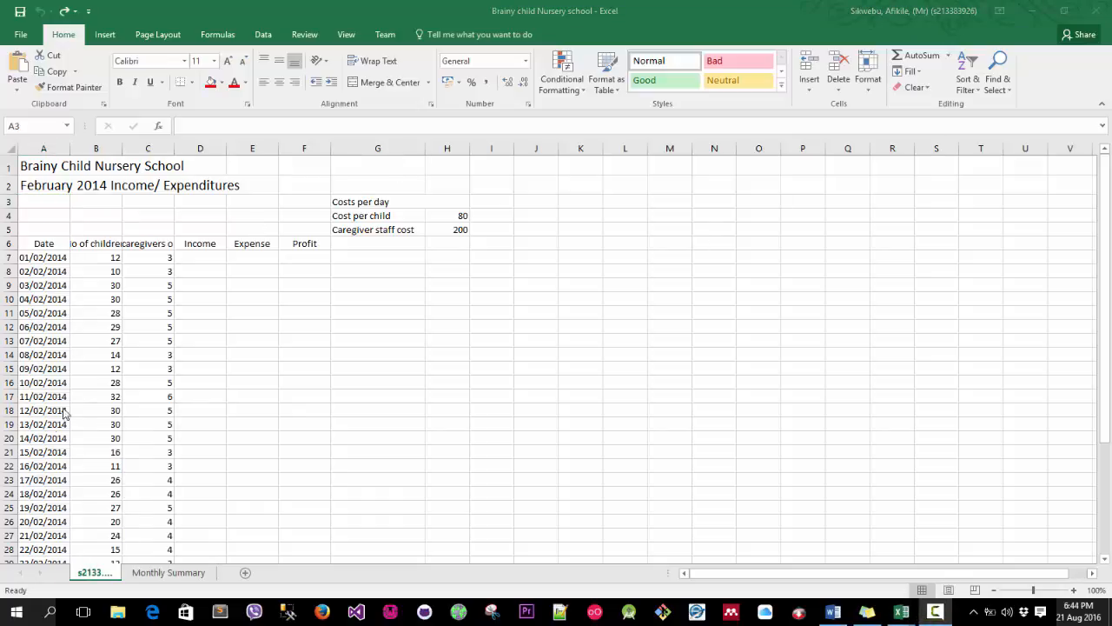
{"action": "left_click", "coordinate": [93, 572]}
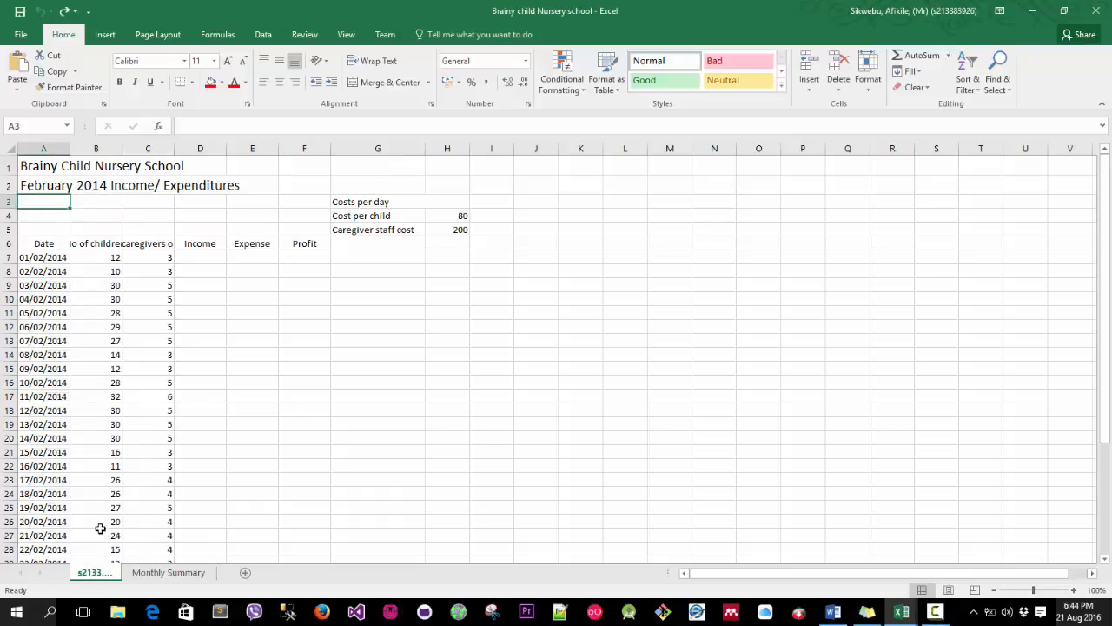
{"action": "right_click", "coordinate": [92, 577]}
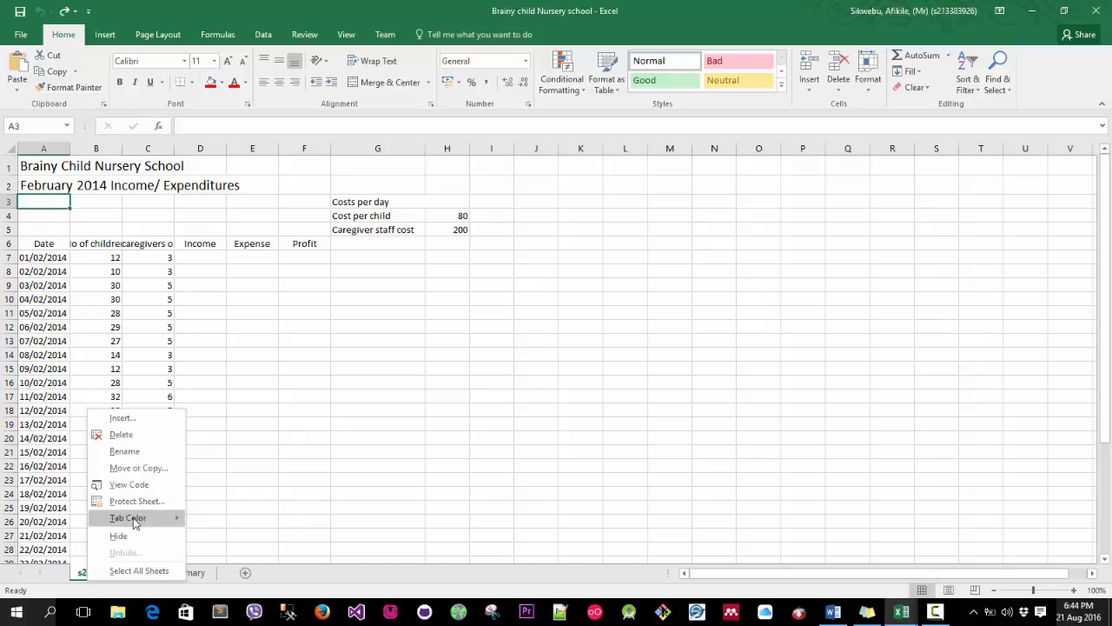
{"action": "mouse_move", "coordinate": [170, 520]}
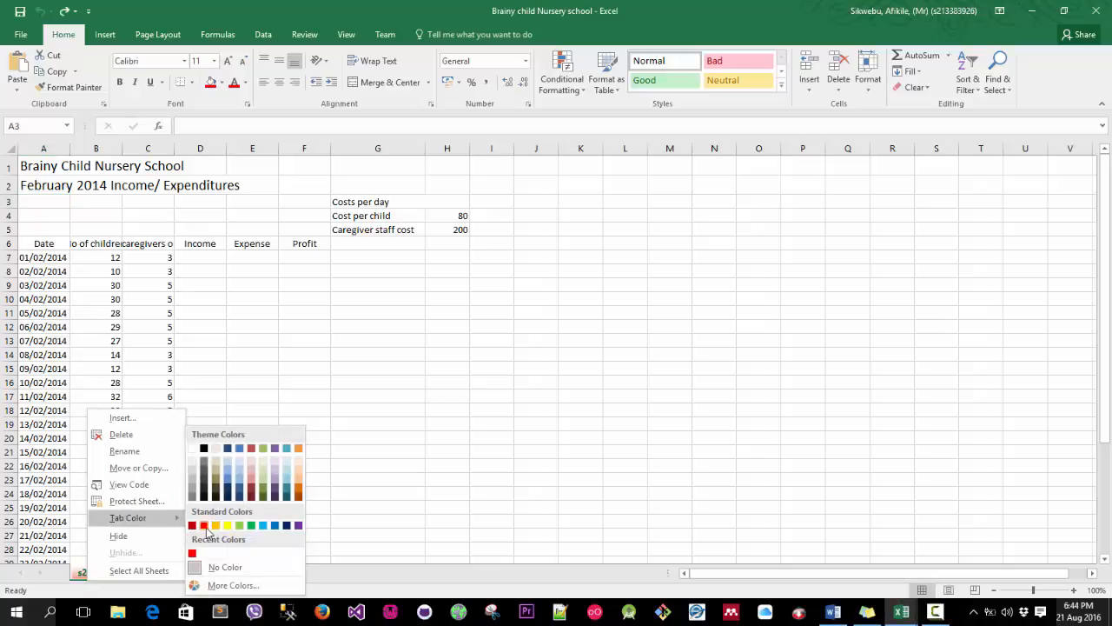
{"action": "left_click", "coordinate": [204, 526]}
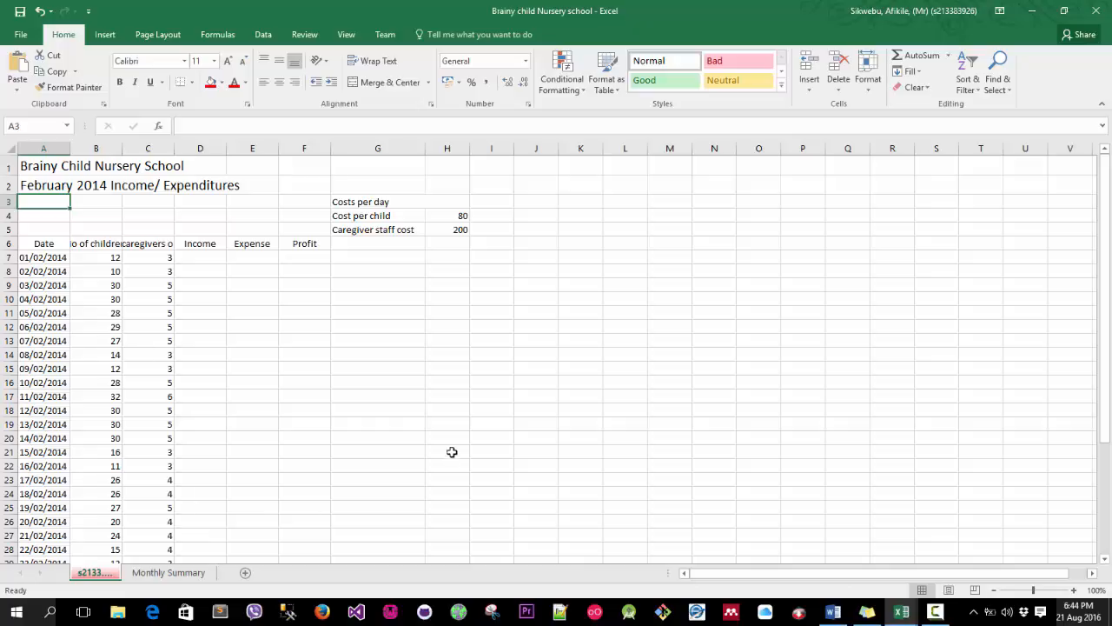
Format the title in A1 with the Arial Black font at size 20.
{"action": "left_click", "coordinate": [56, 171]}
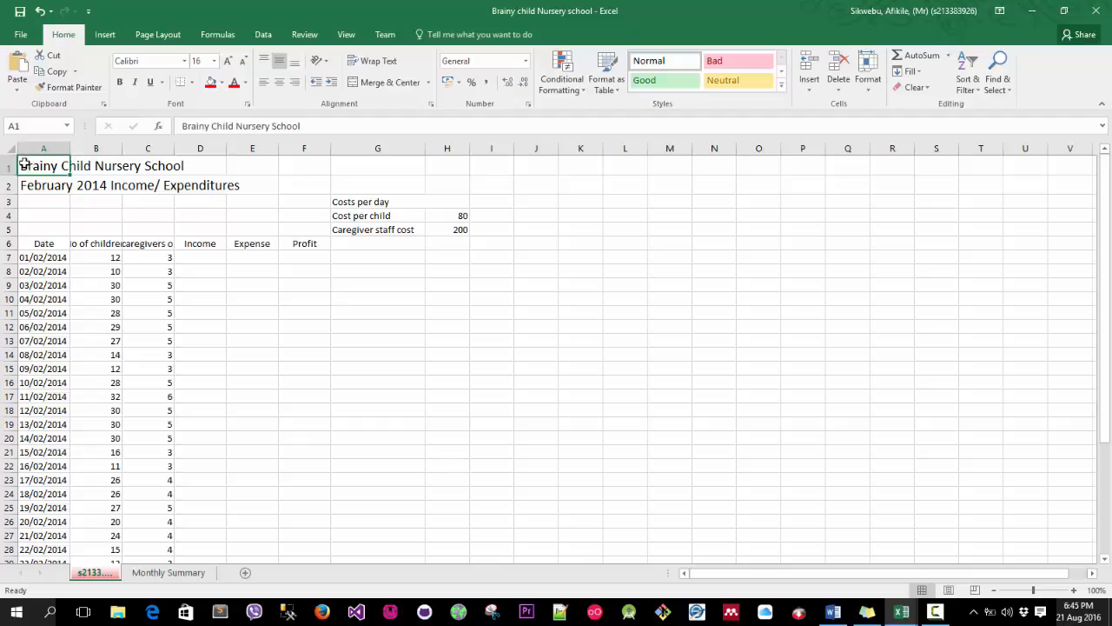
{"action": "left_click", "coordinate": [92, 166]}
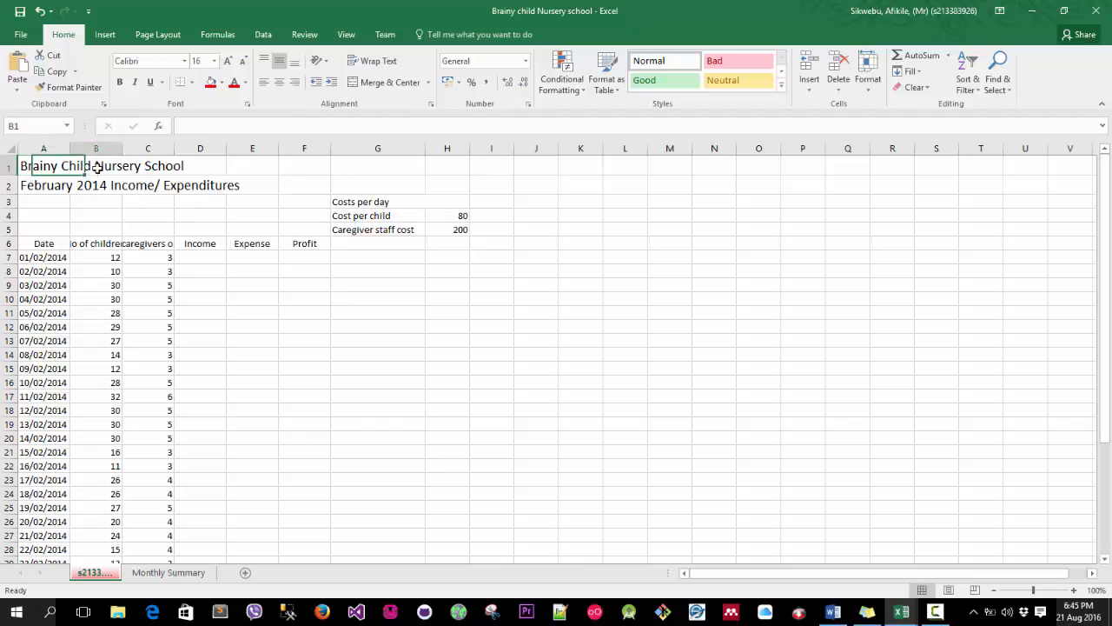
{"action": "left_click", "coordinate": [40, 166]}
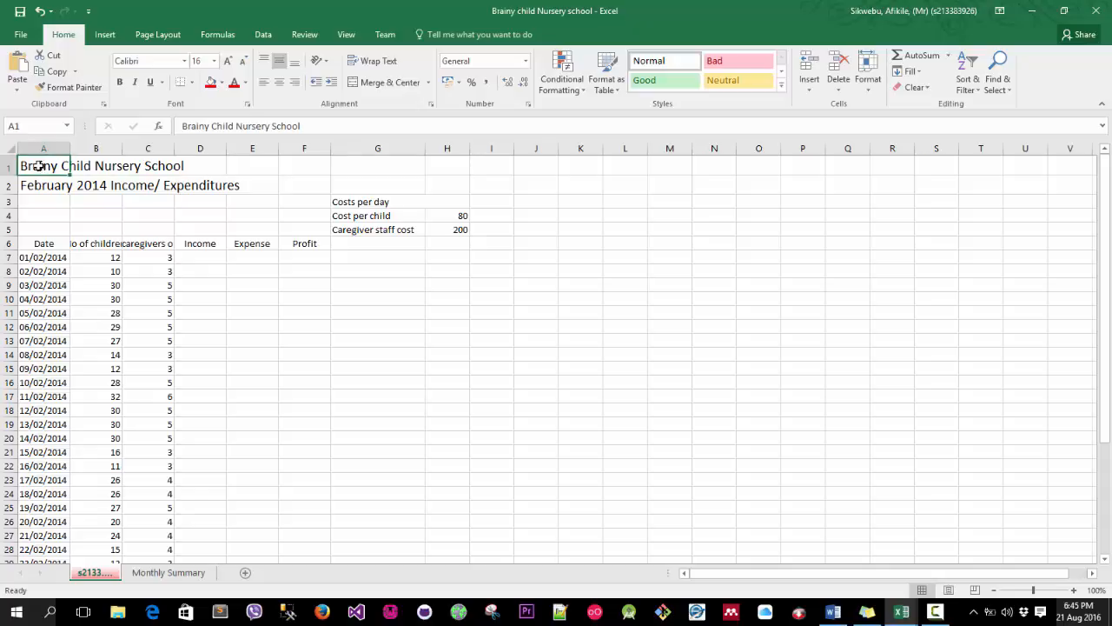
{"action": "left_click", "coordinate": [184, 63]}
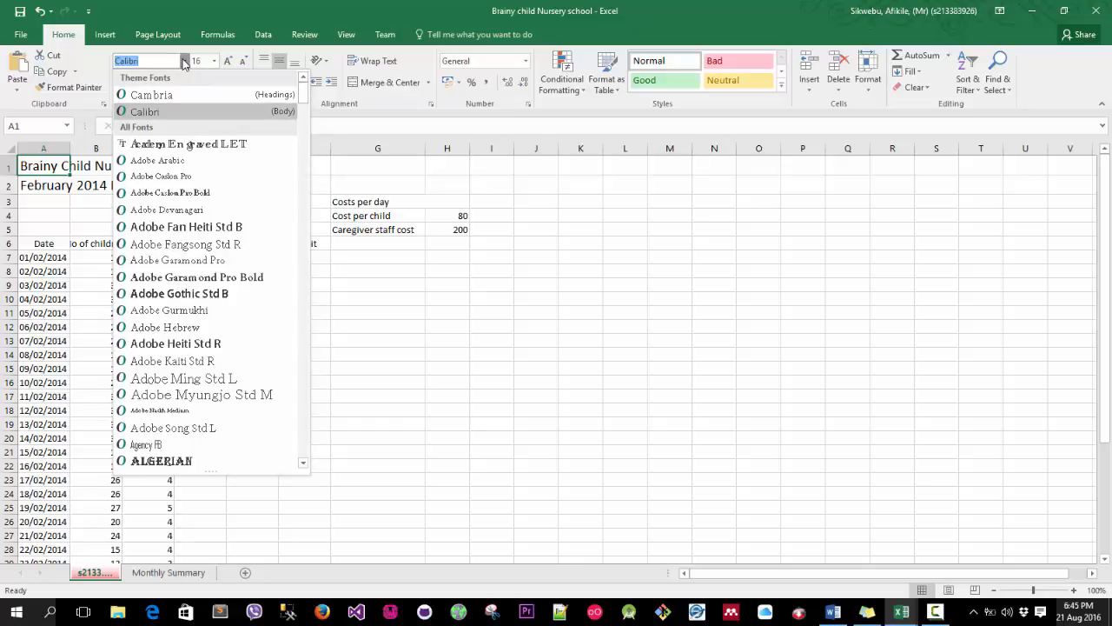
{"action": "type", "text": "Arial"}
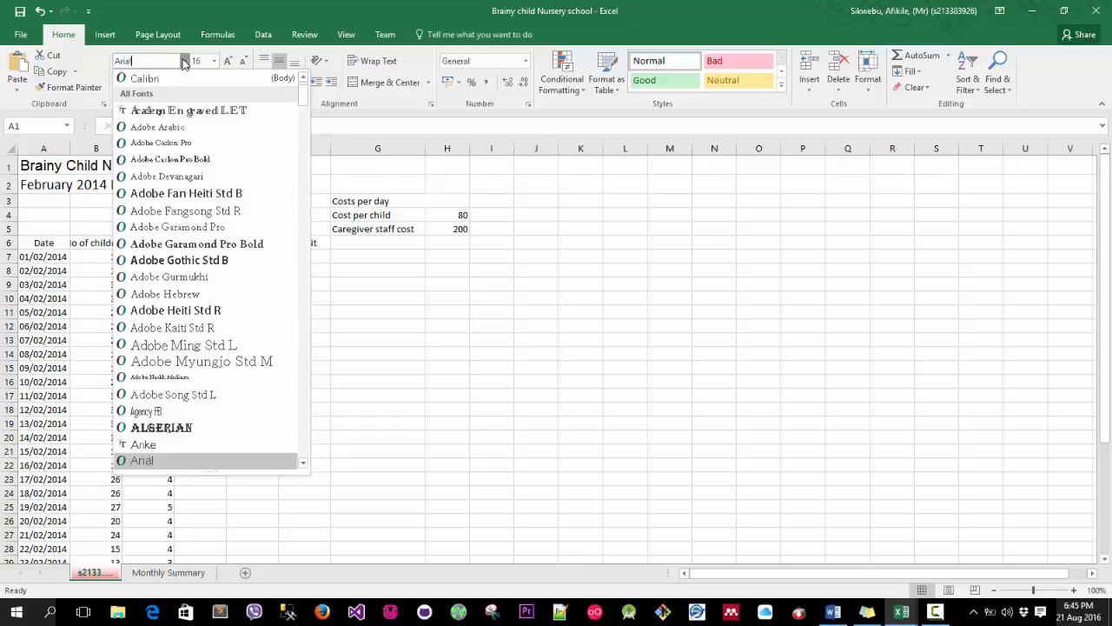
{"action": "type", "text": " Black"}
{"action": "key", "text": "Return"}
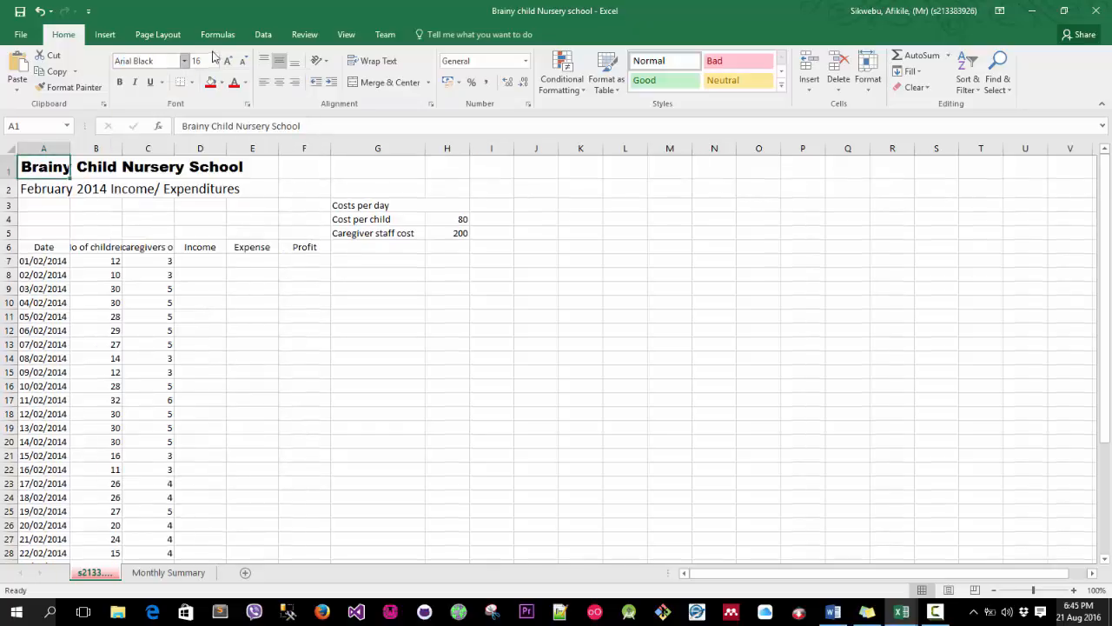
{"action": "left_click", "coordinate": [215, 61]}
{"action": "left_click", "coordinate": [208, 179]}
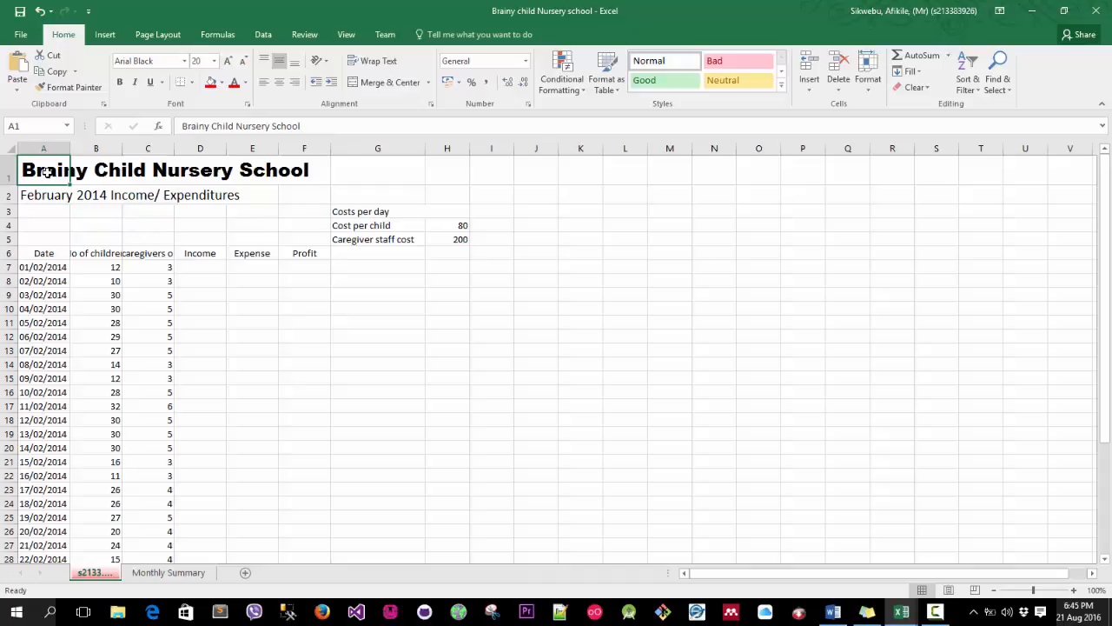
Merge and centre the title across cells A1 to F1.
{"action": "left_click_drag", "start_coordinate": [87, 171], "coordinate": [294, 172]}
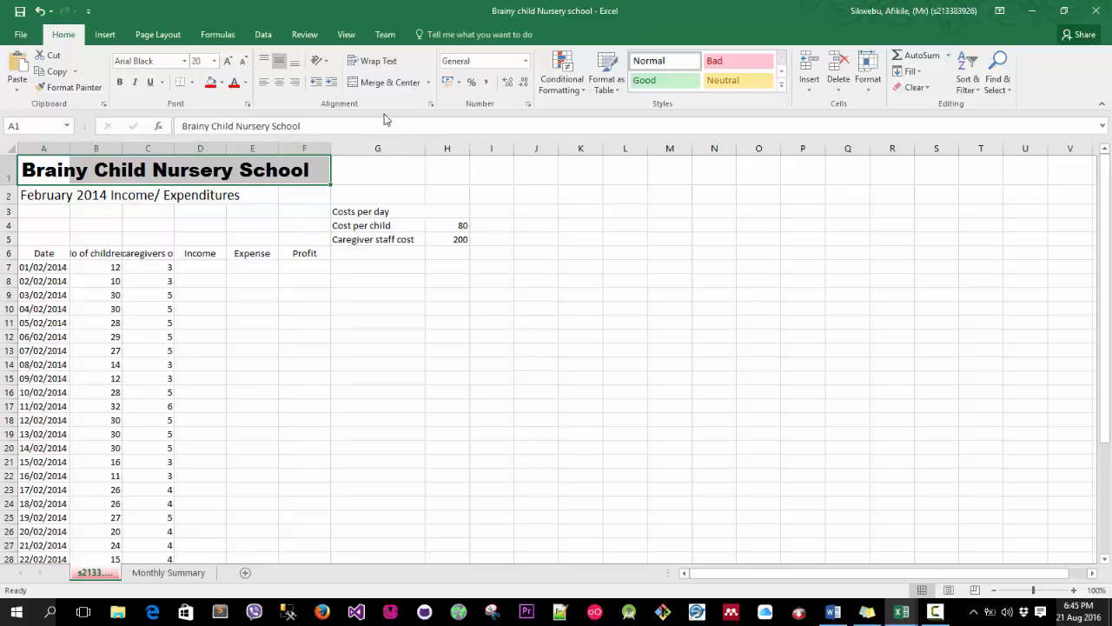
{"action": "left_click", "coordinate": [429, 84]}
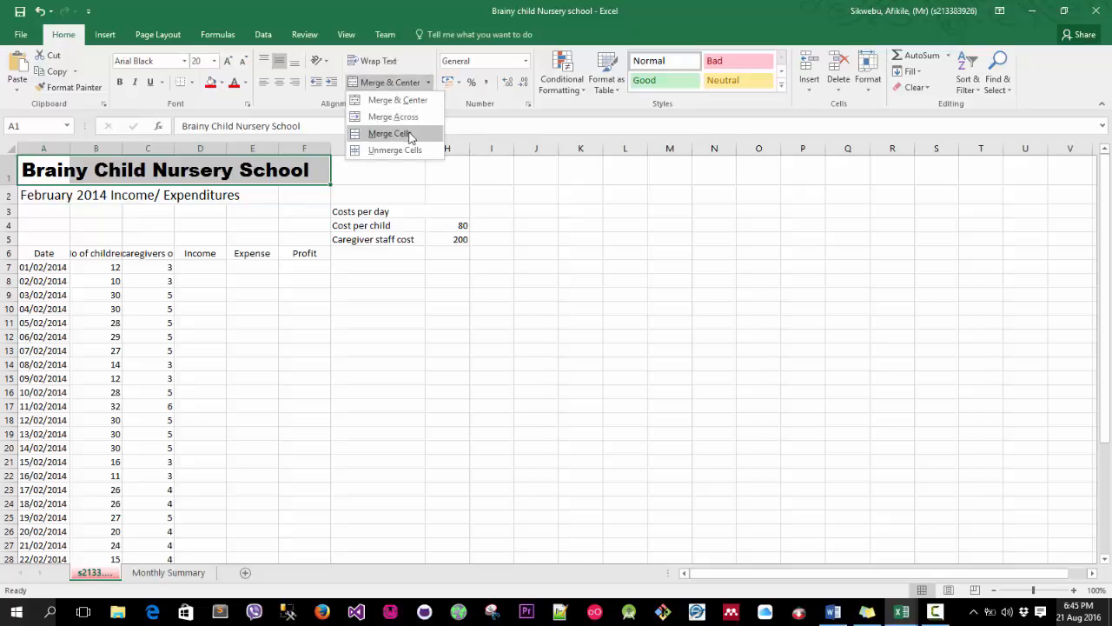
{"action": "left_click", "coordinate": [397, 101]}
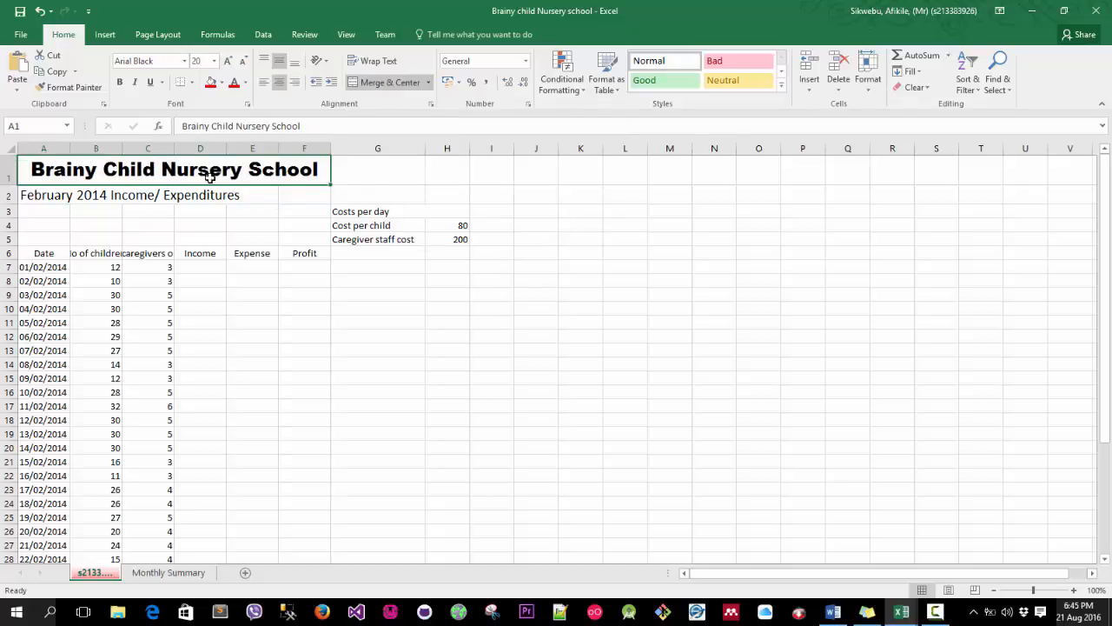
{"action": "left_click", "coordinate": [283, 222]}
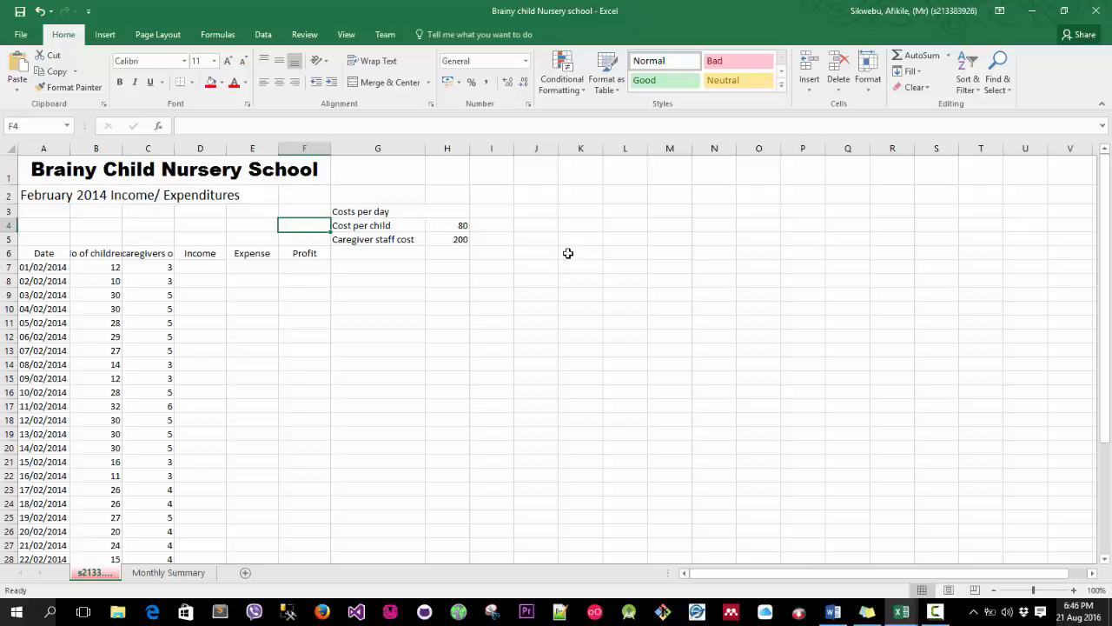
{"action": "left_click", "coordinate": [45, 169]}
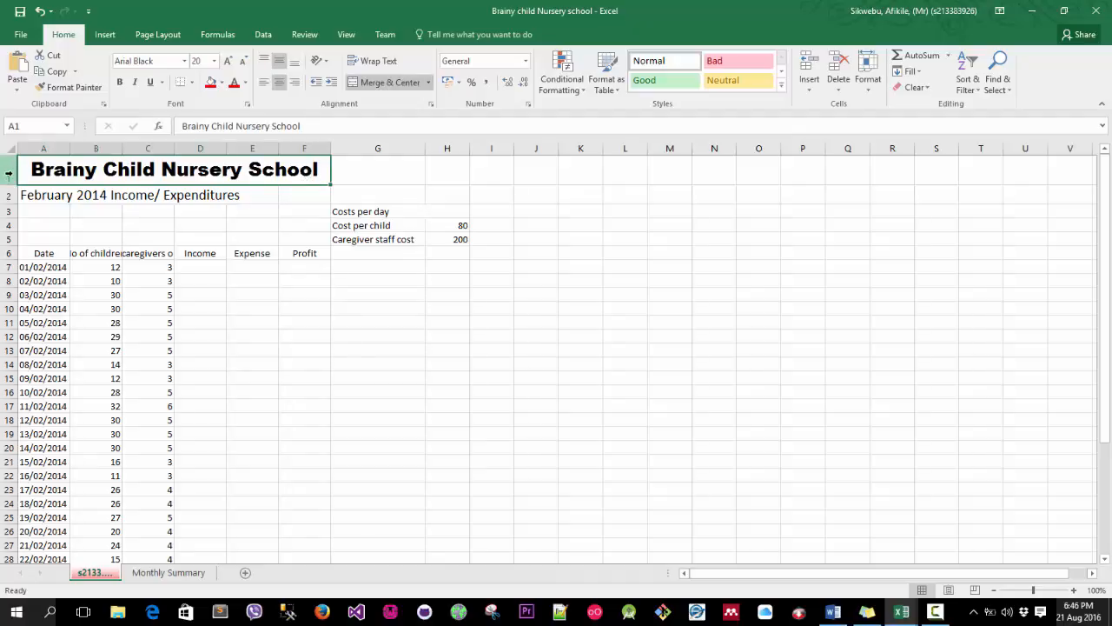
{"action": "right_click", "coordinate": [9, 174]}
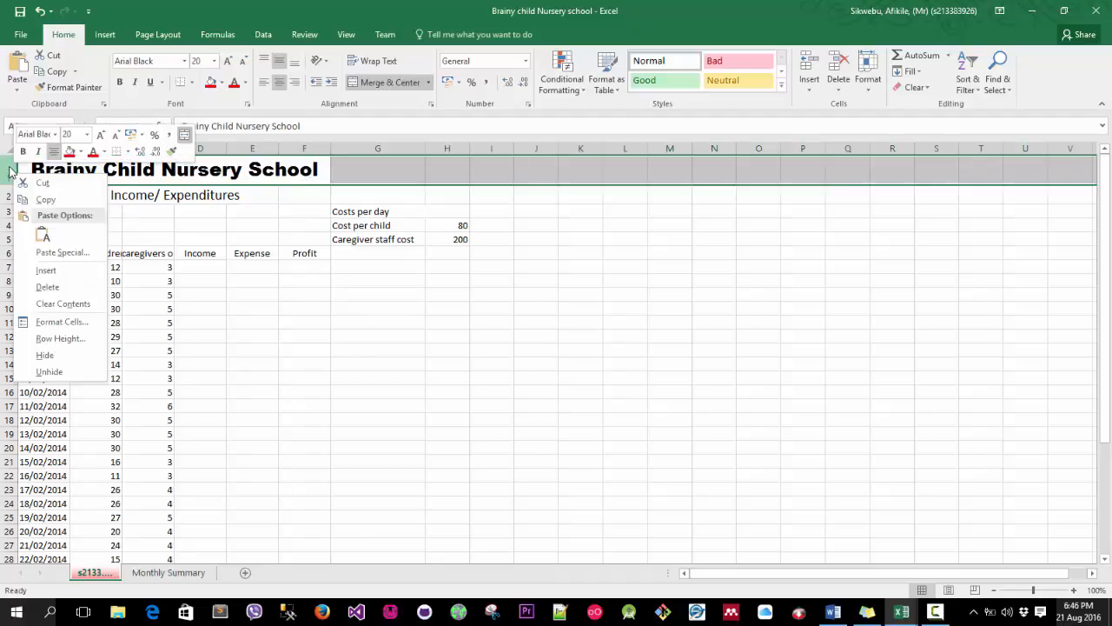
{"action": "left_click", "coordinate": [7, 171]}
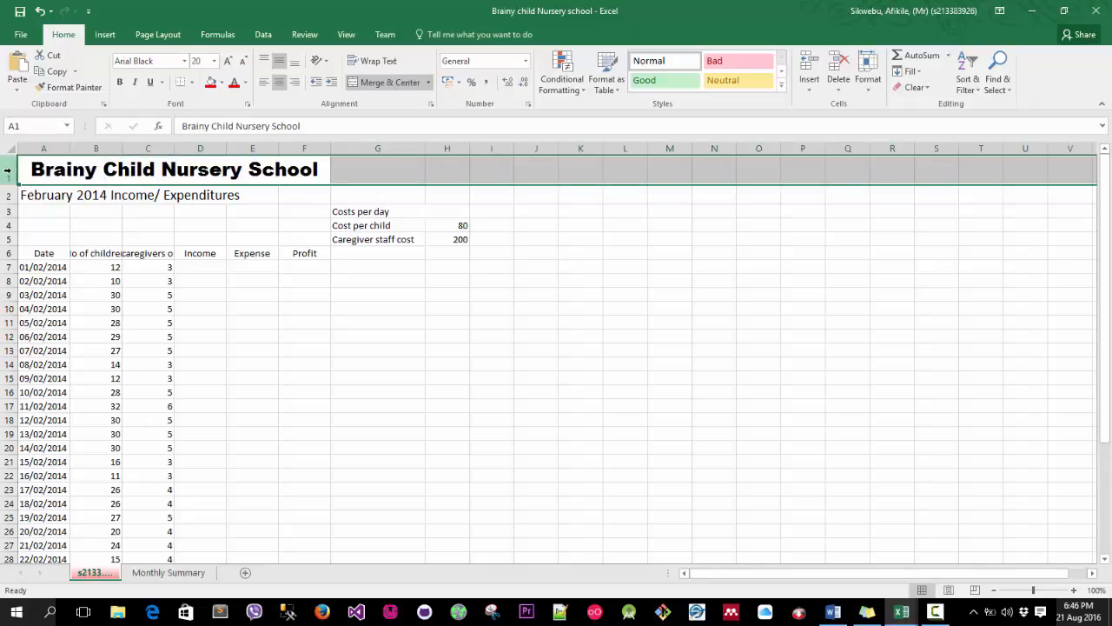
{"action": "left_click", "coordinate": [36, 170]}
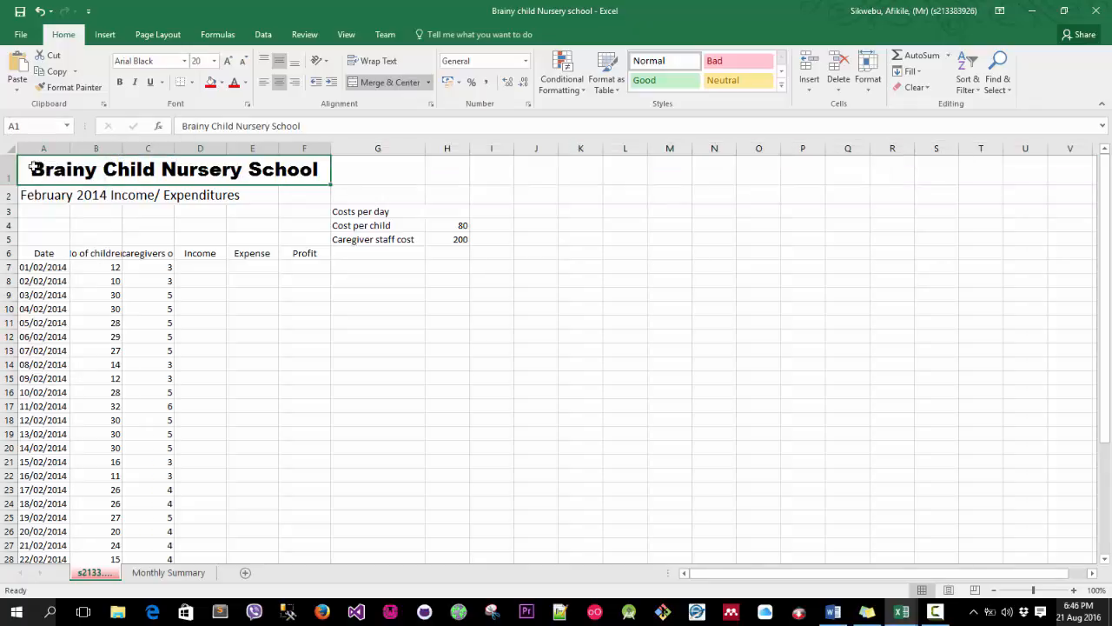
{"action": "right_click", "coordinate": [8, 173]}
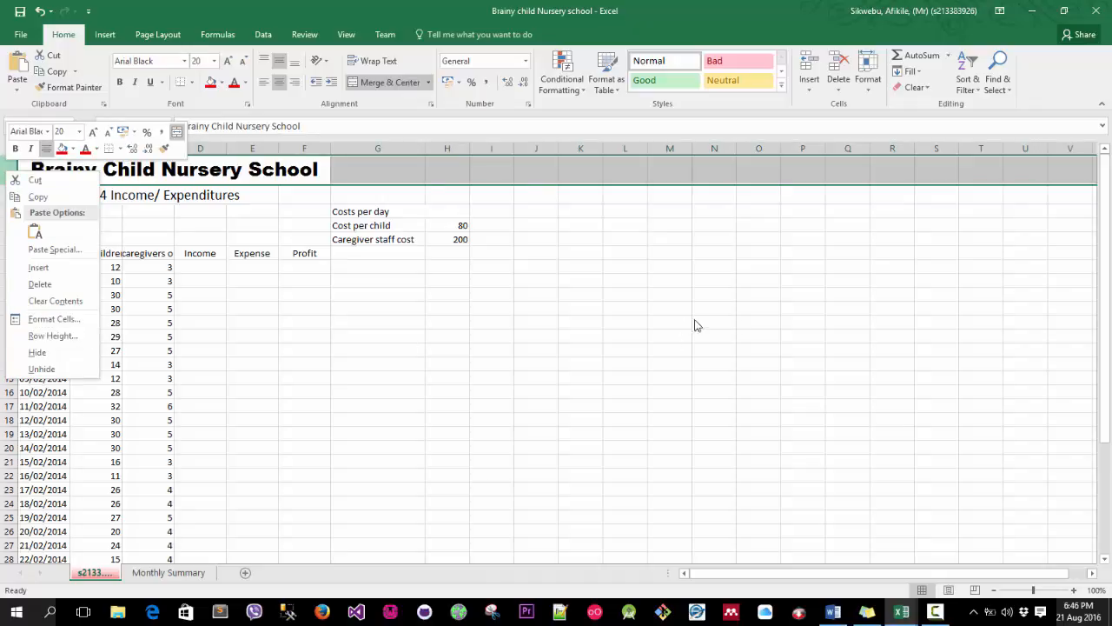
{"action": "left_click", "coordinate": [935, 612]}
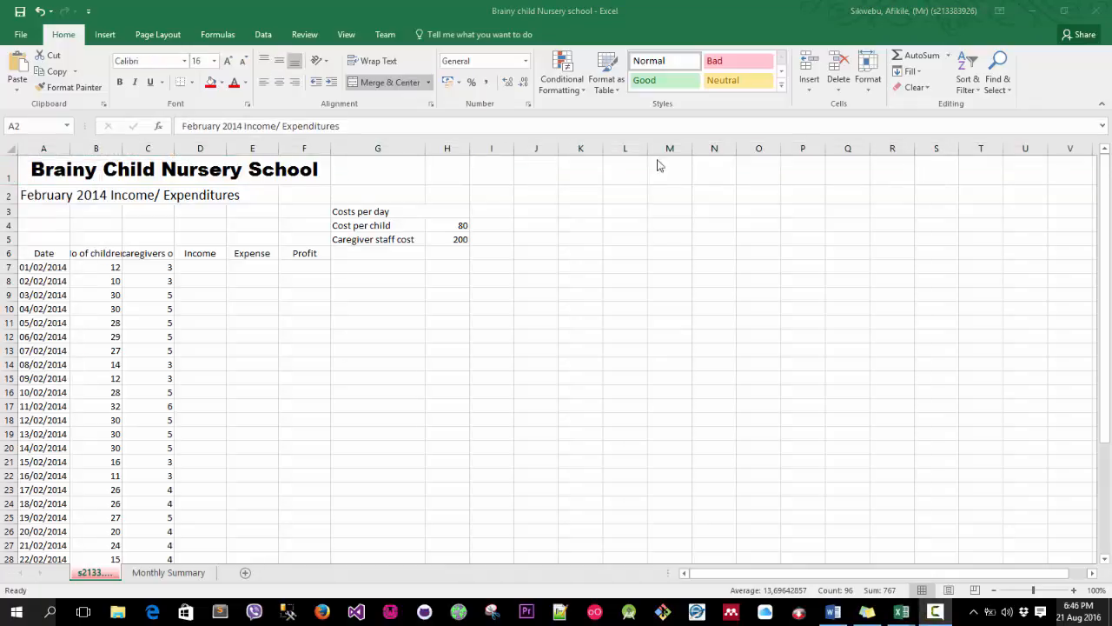
Set the width of columns A to F to 15.
{"action": "left_click", "coordinate": [44, 149]}
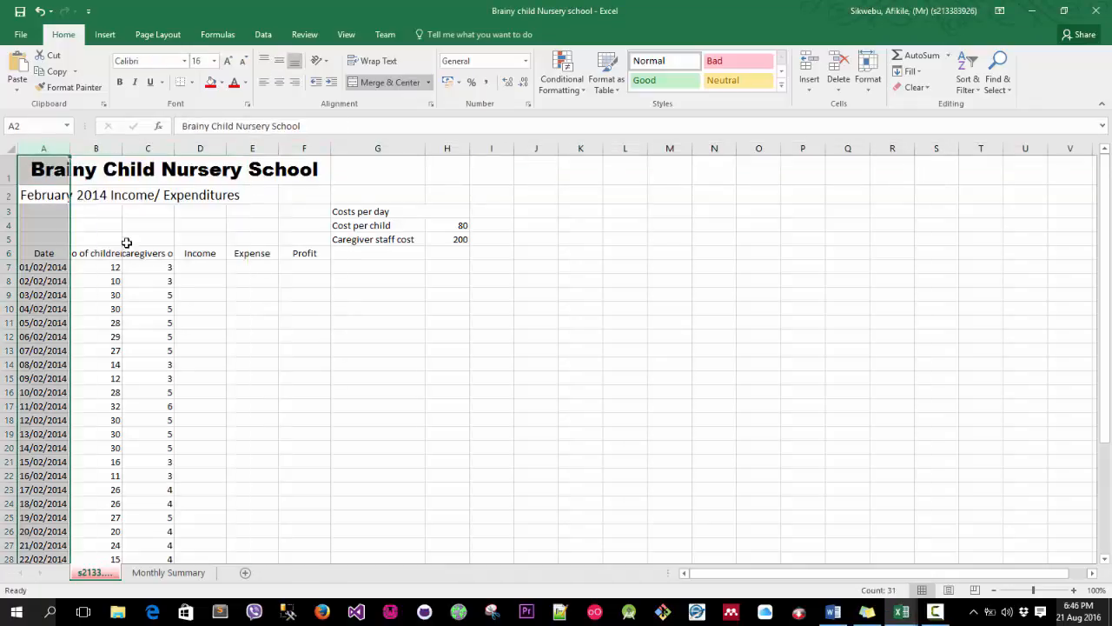
{"action": "left_click", "coordinate": [133, 252]}
{"action": "left_click", "coordinate": [43, 148]}
{"action": "left_click_drag", "start_coordinate": [43, 146], "coordinate": [301, 144]}
{"action": "right_click", "coordinate": [299, 146]}
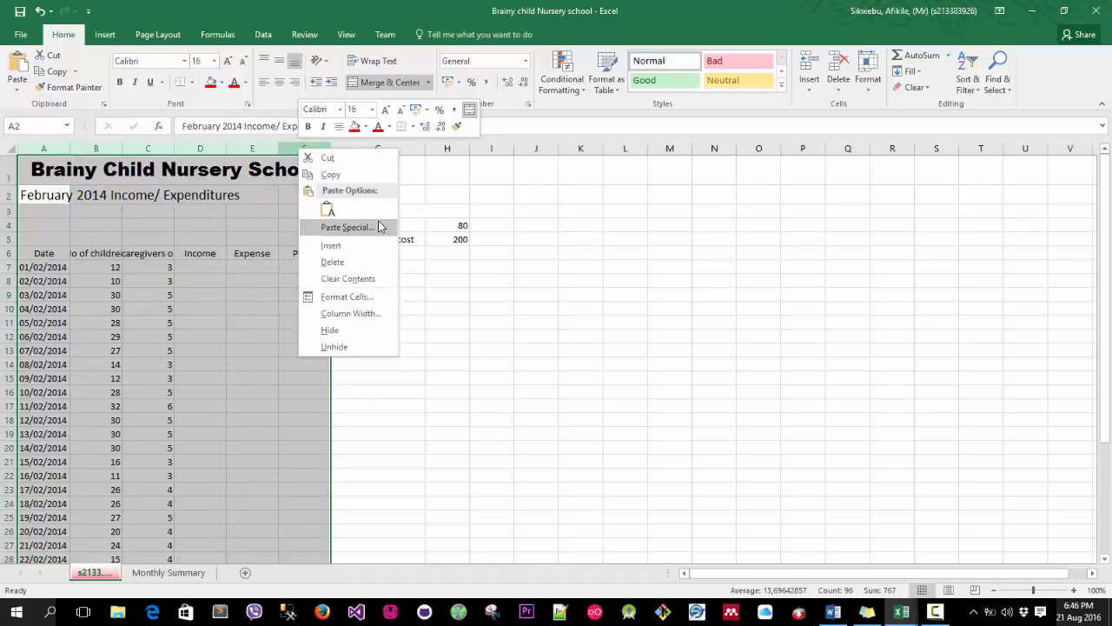
{"action": "left_click", "coordinate": [356, 315]}
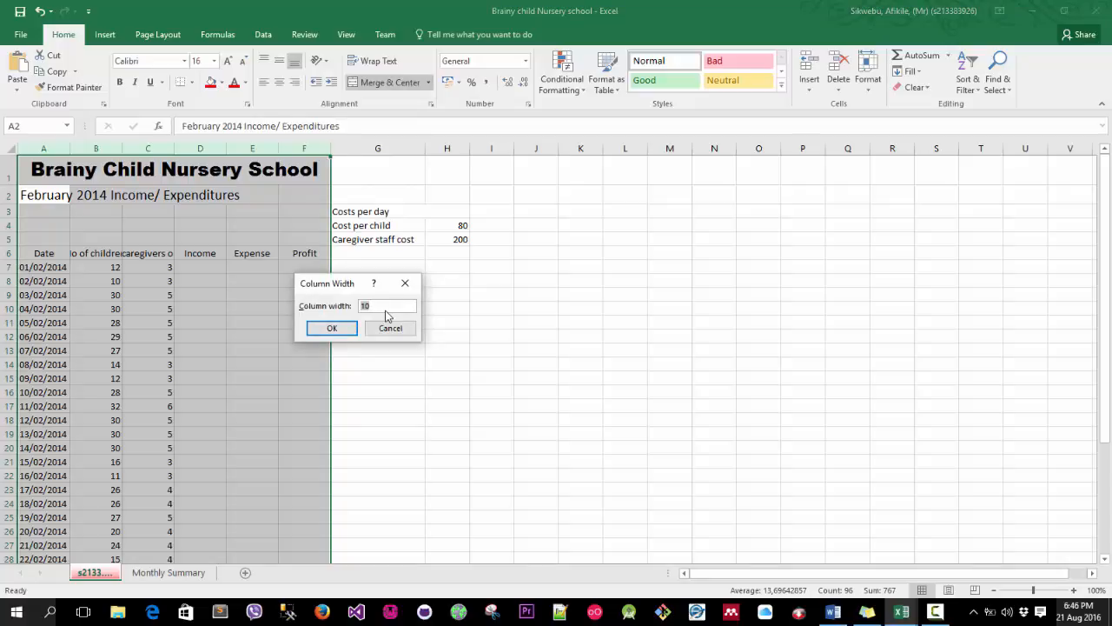
{"action": "key", "text": "Return"}
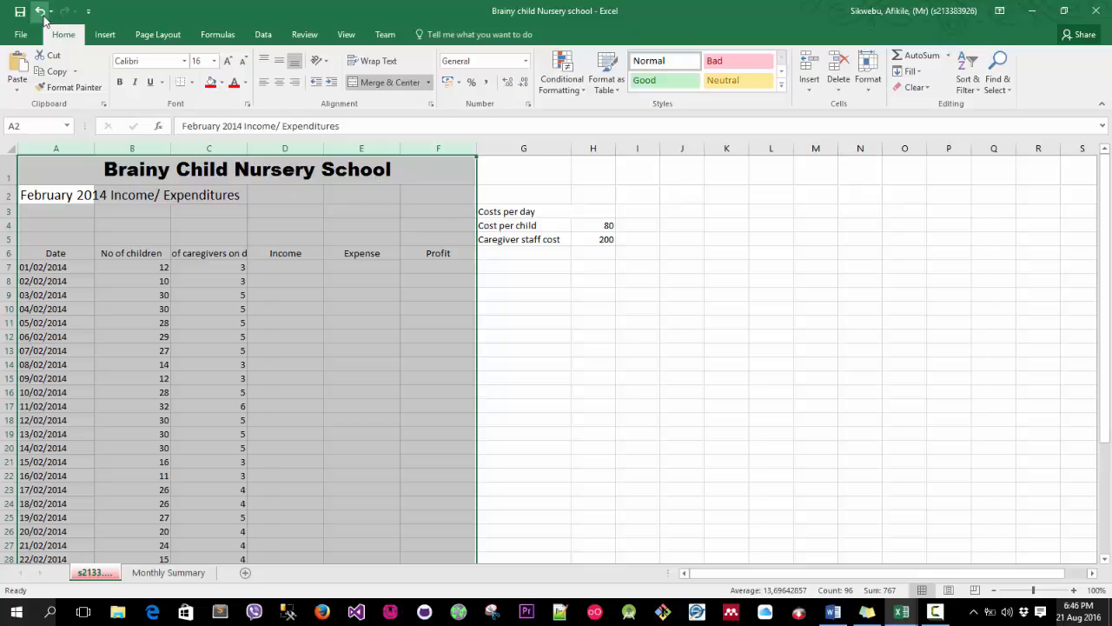
{"action": "right_click", "coordinate": [362, 152]}
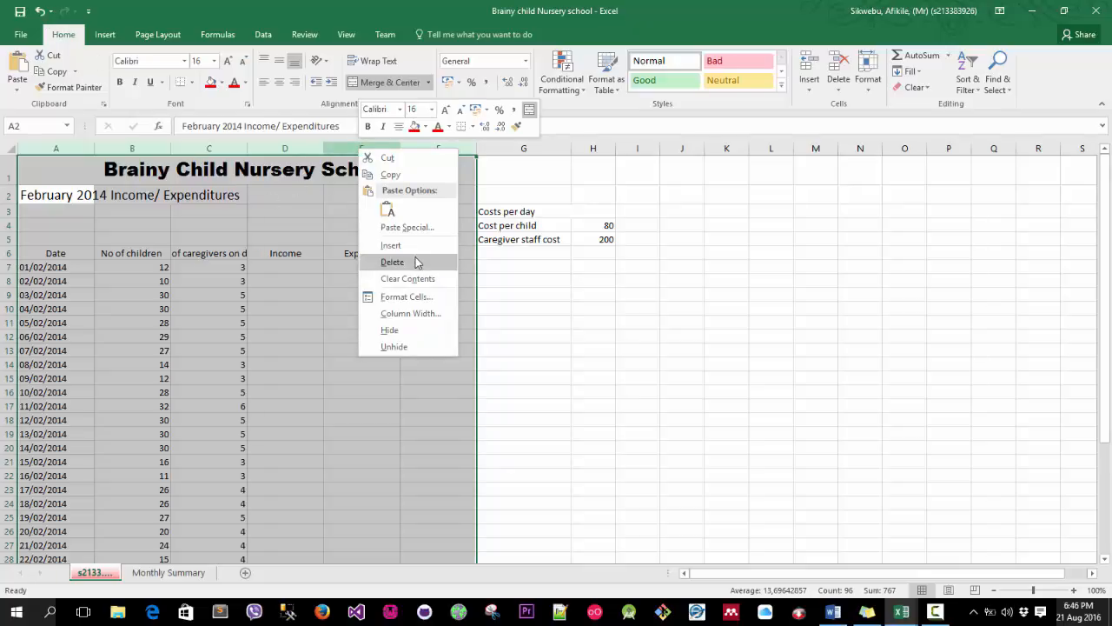
{"action": "left_click", "coordinate": [411, 314]}
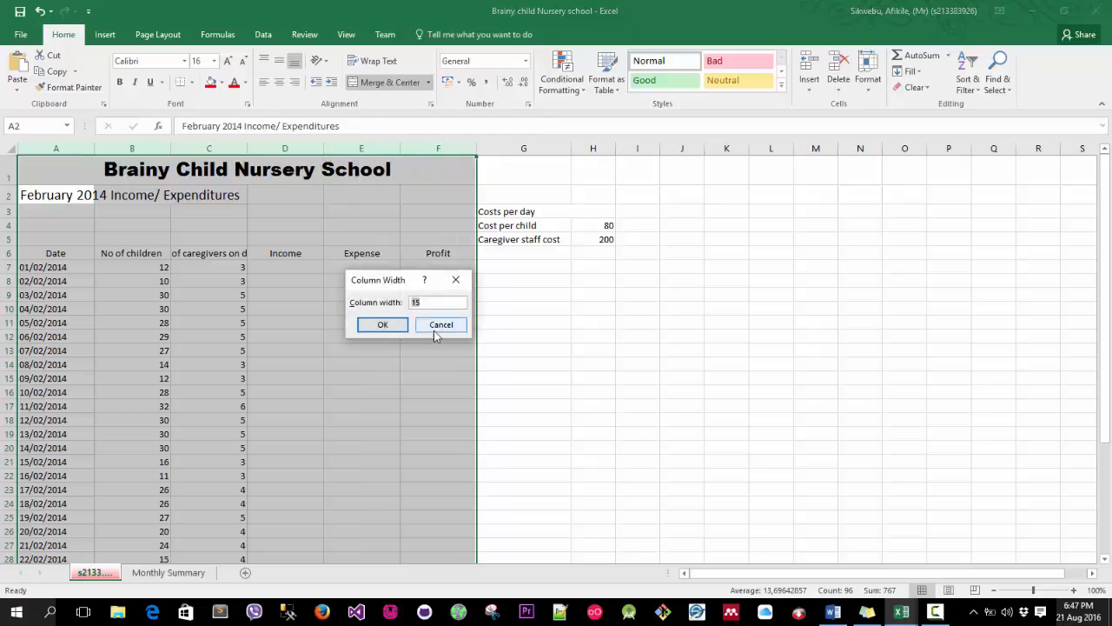
{"action": "left_click", "coordinate": [434, 327]}
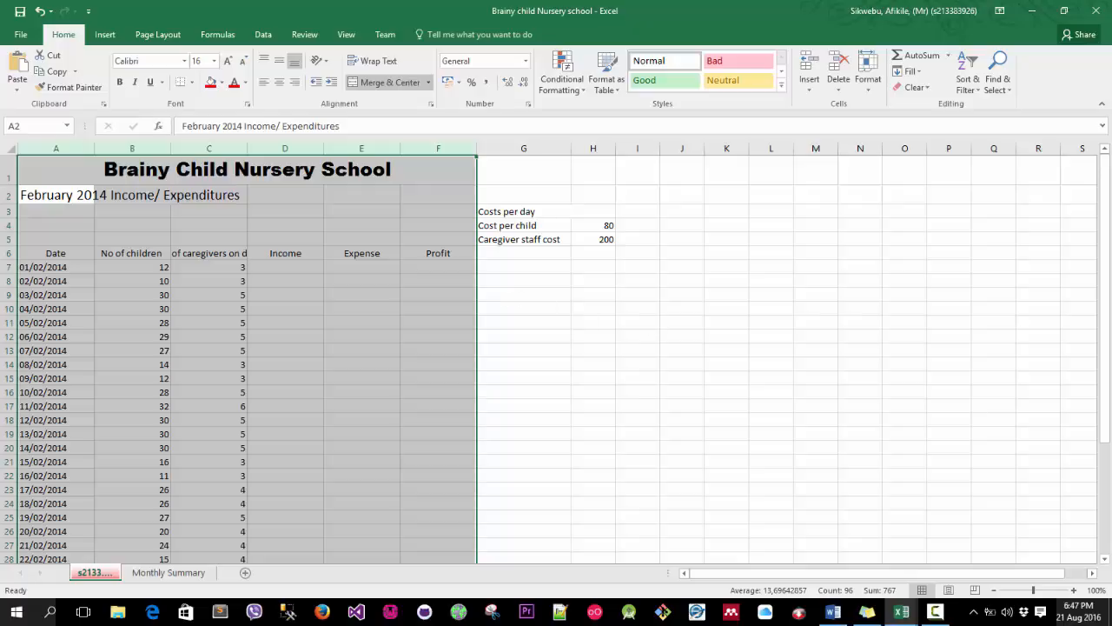
Apply the Comma cell style to the Income, Expense and Profit cells D7 to F34.
{"action": "left_click", "coordinate": [284, 147]}
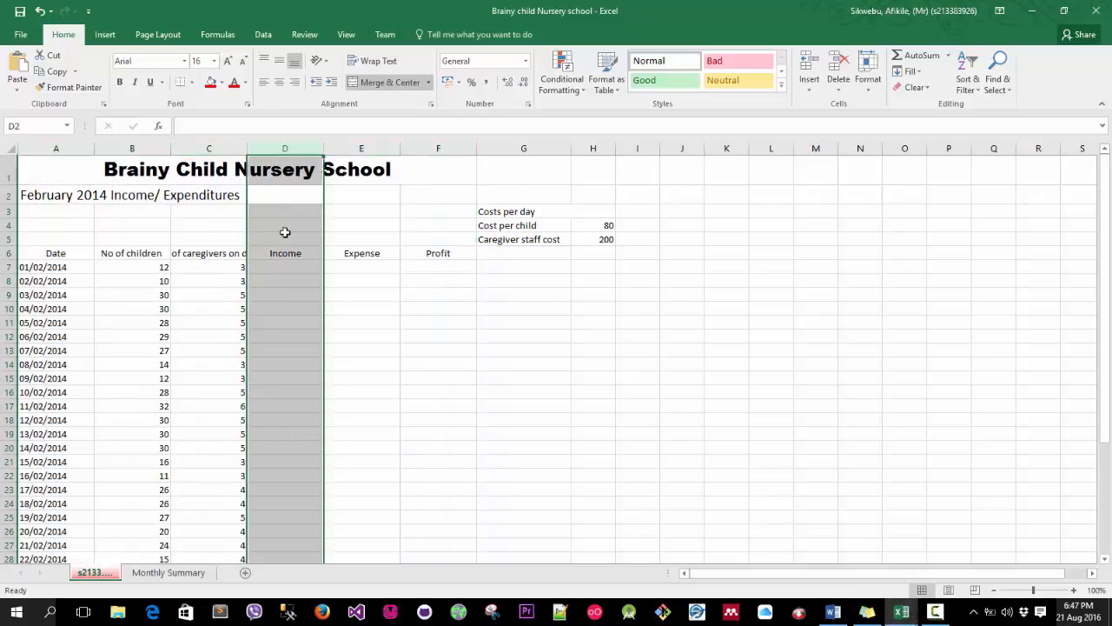
{"action": "left_click", "coordinate": [40, 266]}
{"action": "left_click", "coordinate": [298, 267]}
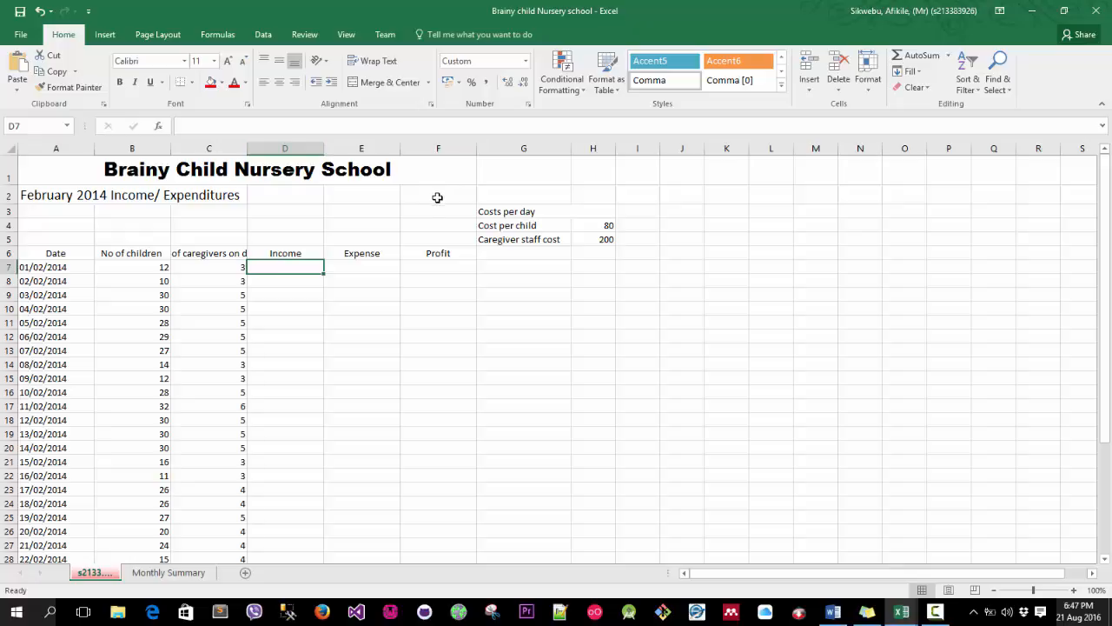
{"action": "left_click", "coordinate": [297, 150]}
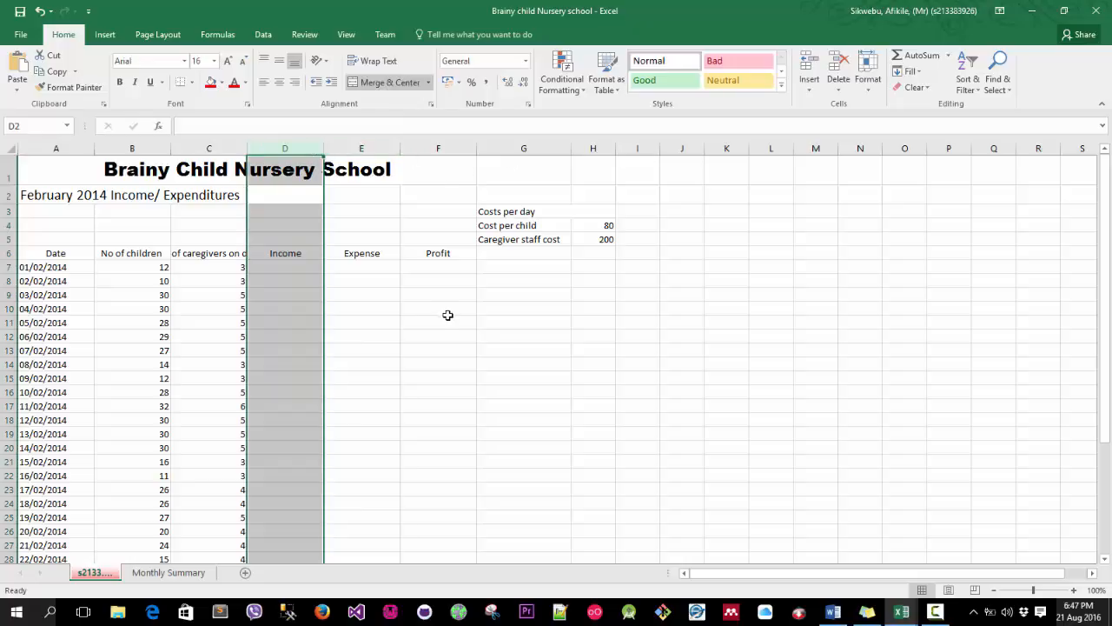
{"action": "scroll", "coordinate": [447, 314], "scroll_direction": "down", "scroll_amount": 2}
{"action": "left_click", "coordinate": [441, 538]}
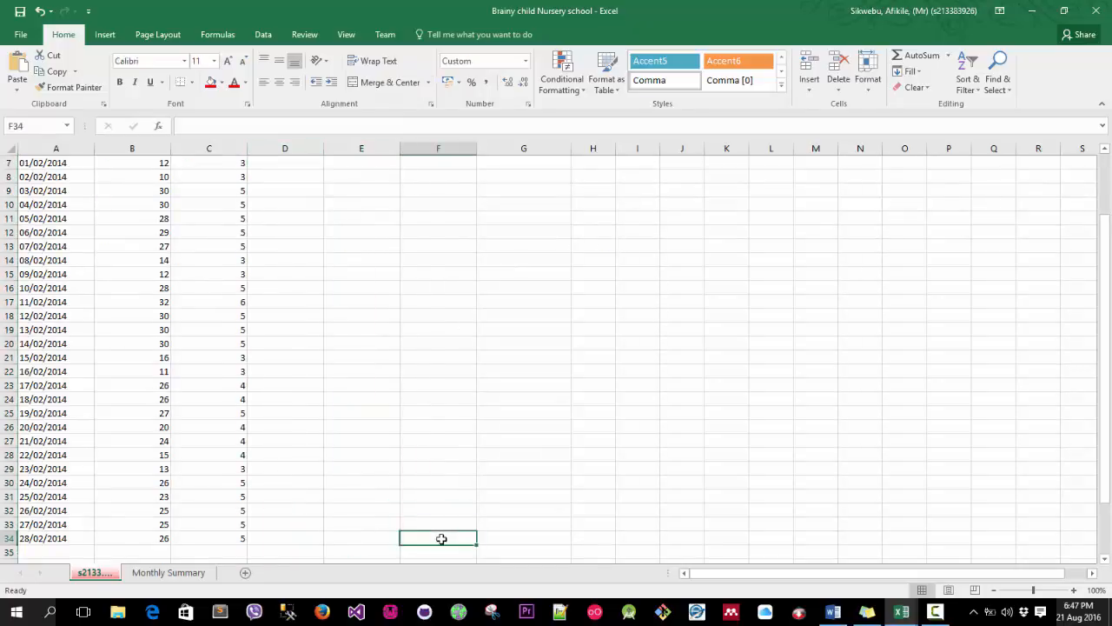
{"action": "scroll", "coordinate": [512, 282], "scroll_direction": "up", "scroll_amount": 2}
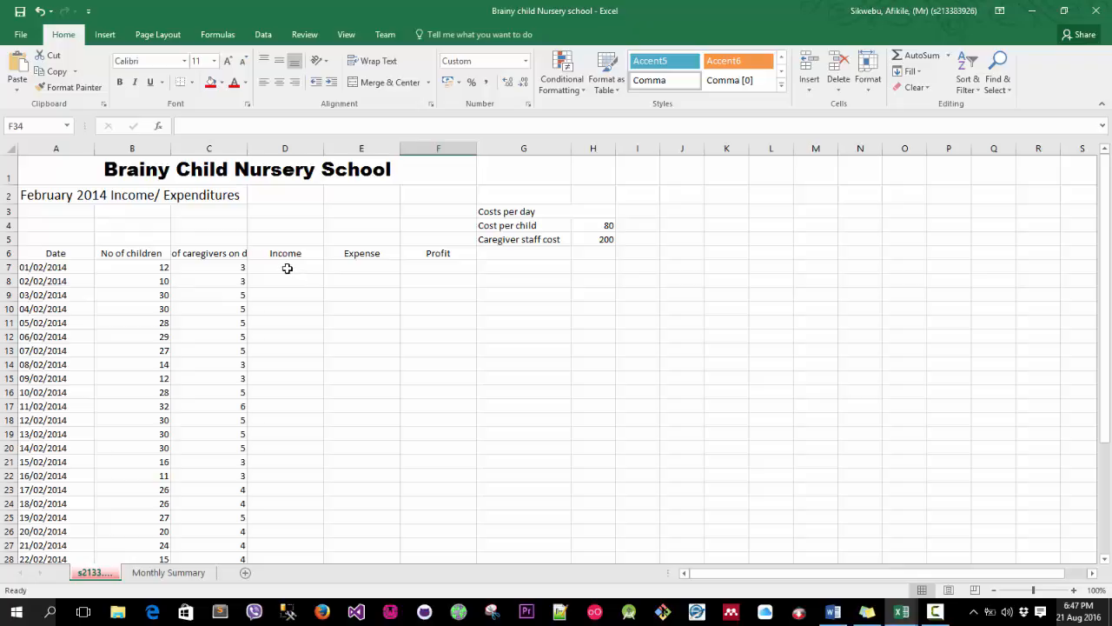
{"action": "left_click_drag", "start_coordinate": [287, 269], "coordinate": [442, 539]}
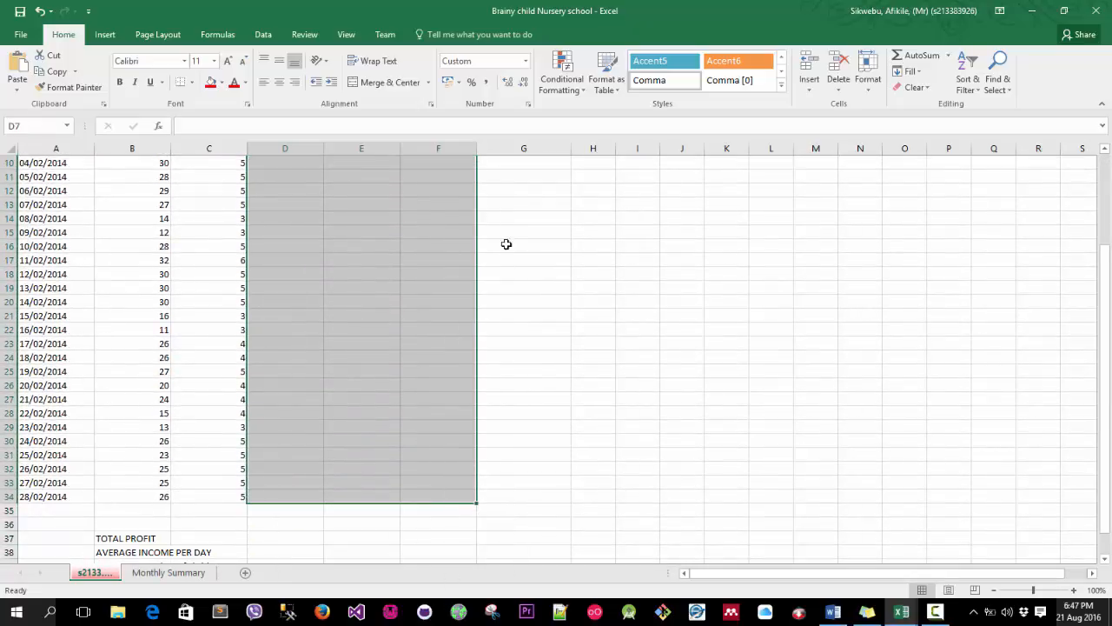
{"action": "left_click", "coordinate": [782, 89]}
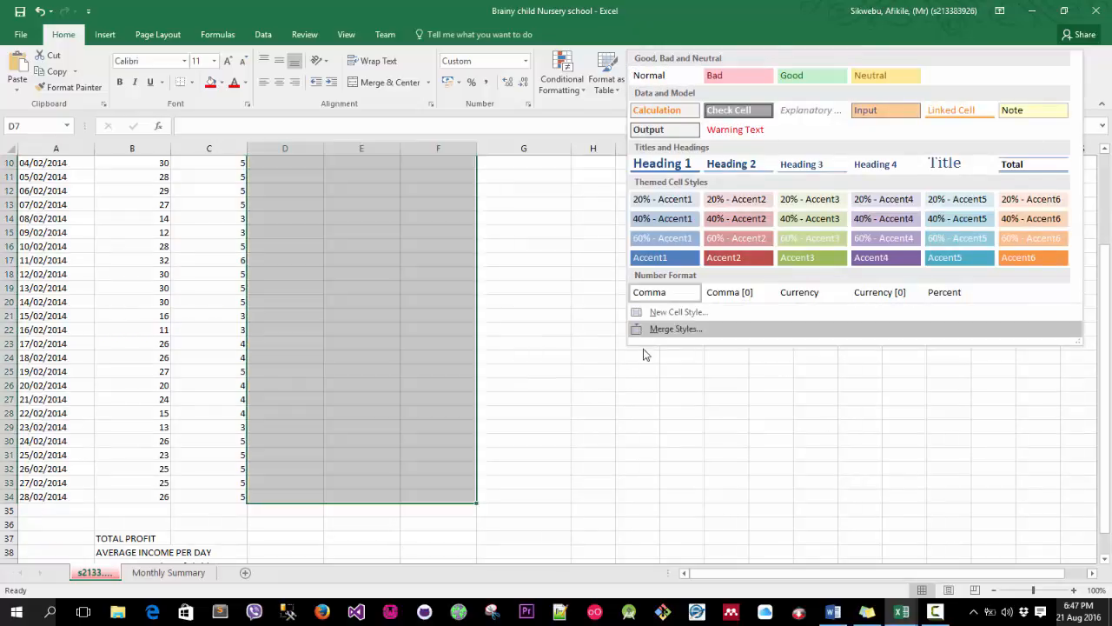
{"action": "left_click", "coordinate": [680, 296]}
{"action": "scroll", "coordinate": [732, 400], "scroll_direction": "up", "scroll_amount": 3}
{"action": "scroll", "coordinate": [386, 300], "scroll_direction": "down", "scroll_amount": 3}
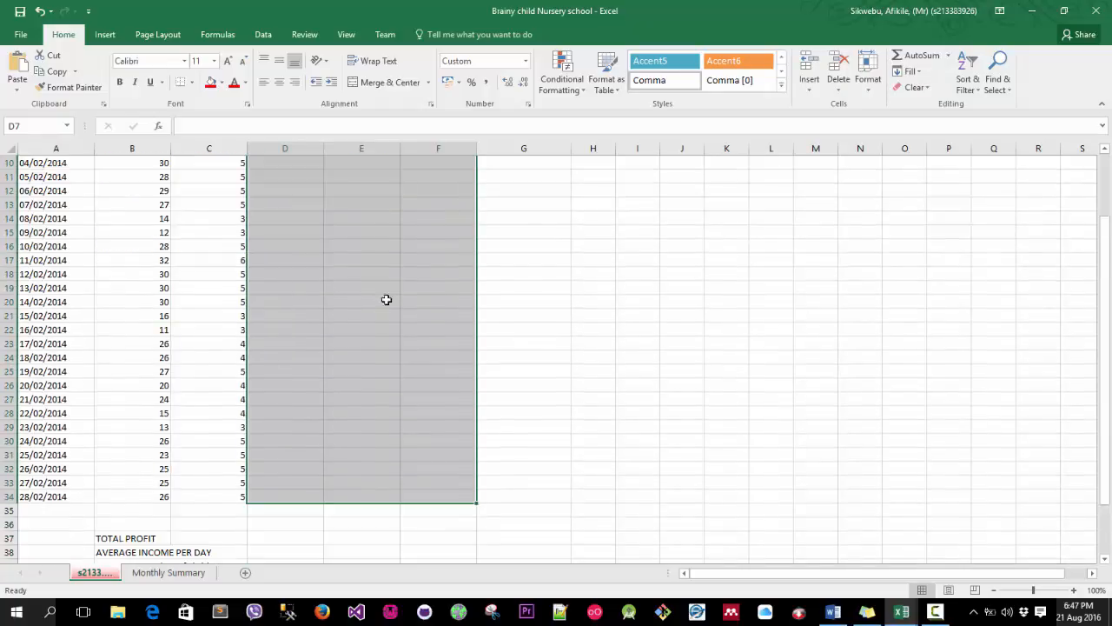
{"action": "left_click", "coordinate": [523, 287]}
{"action": "scroll", "coordinate": [322, 252], "scroll_direction": "up", "scroll_amount": 3}
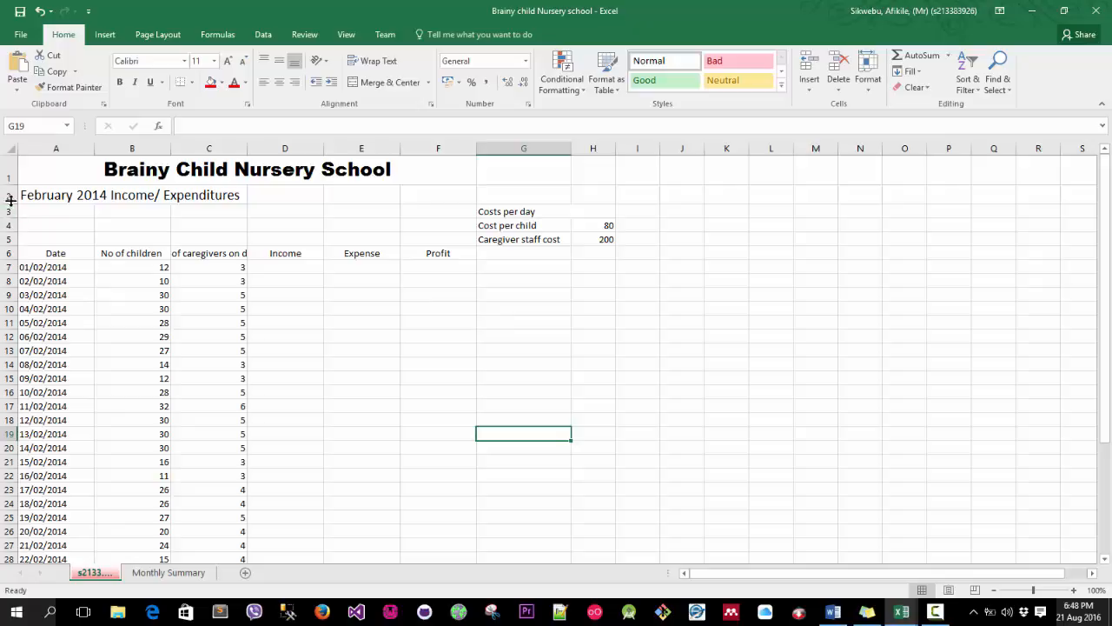
{"action": "left_click", "coordinate": [4, 174]}
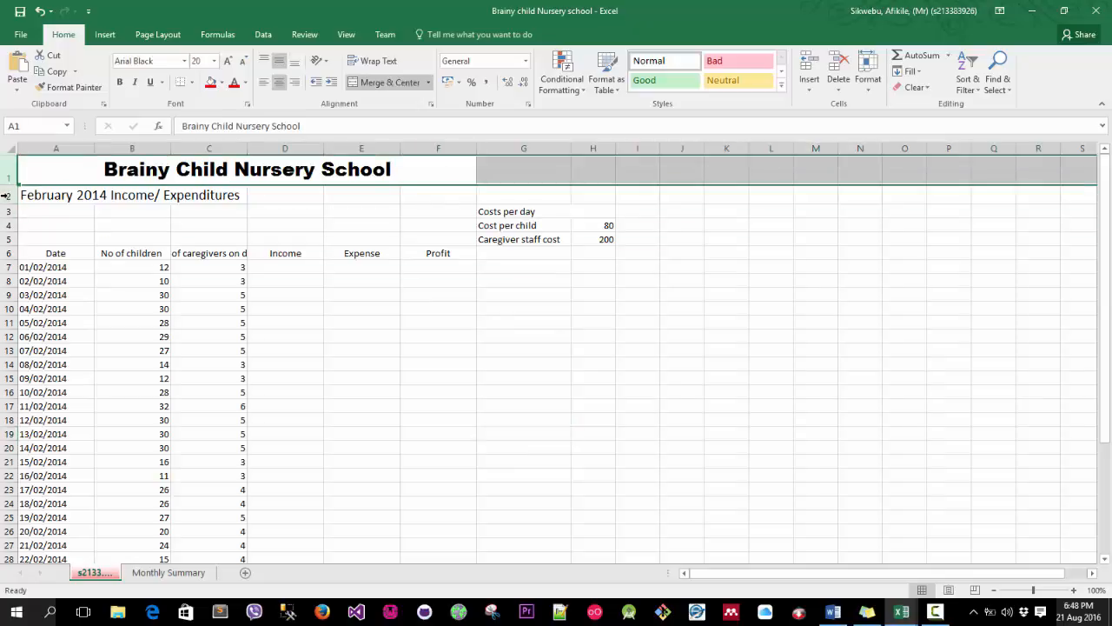
{"action": "left_click", "coordinate": [5, 194]}
{"action": "left_click", "coordinate": [6, 211]}
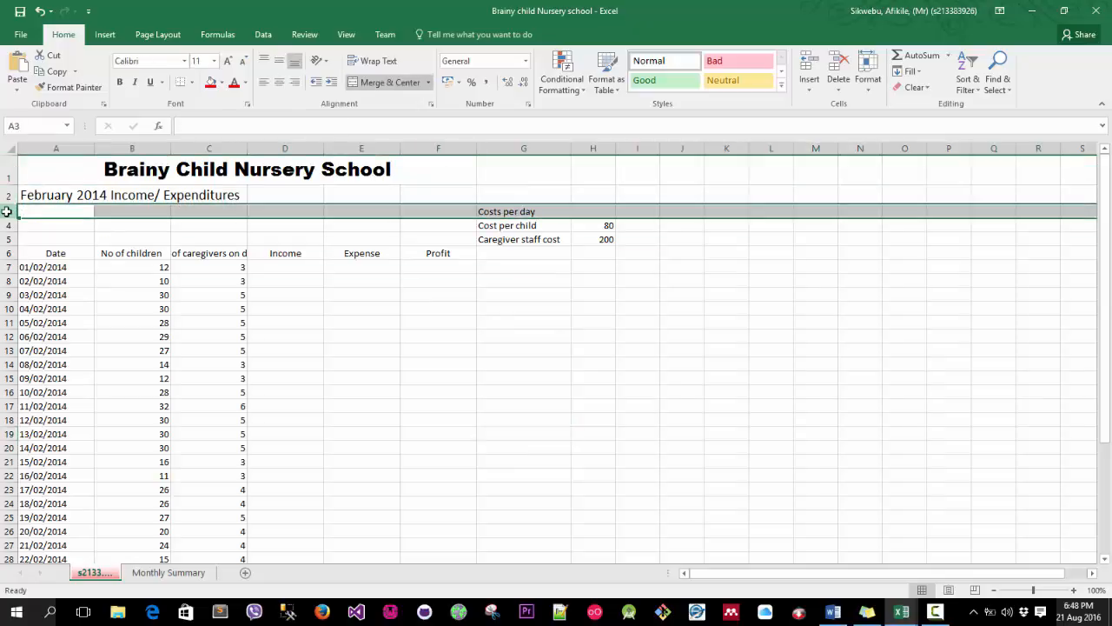
{"action": "right_click", "coordinate": [6, 211]}
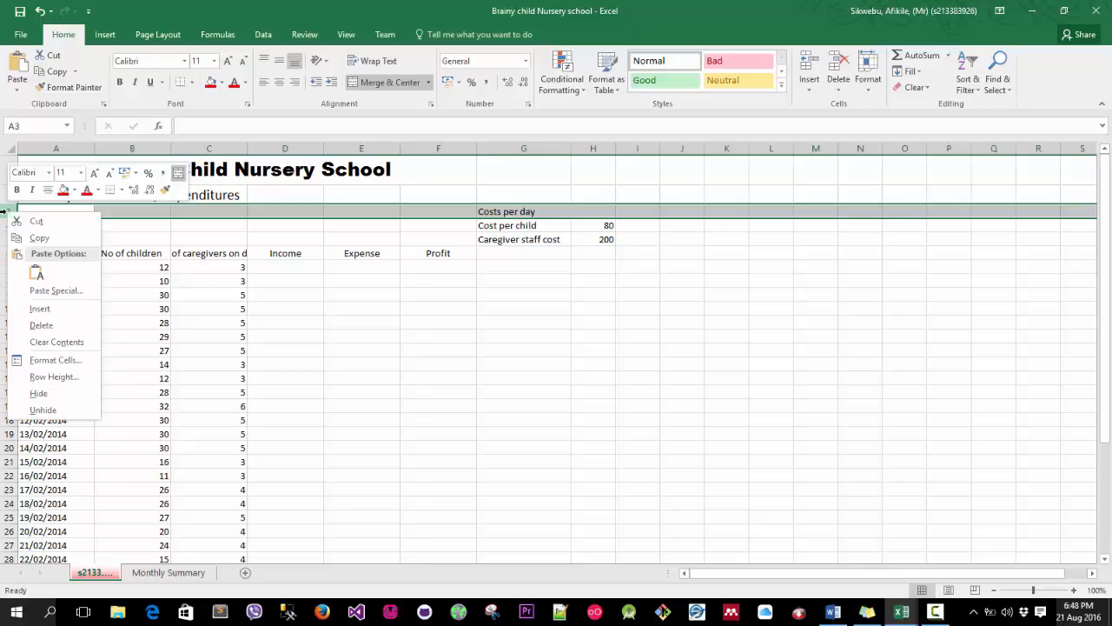
{"action": "left_click", "coordinate": [50, 317]}
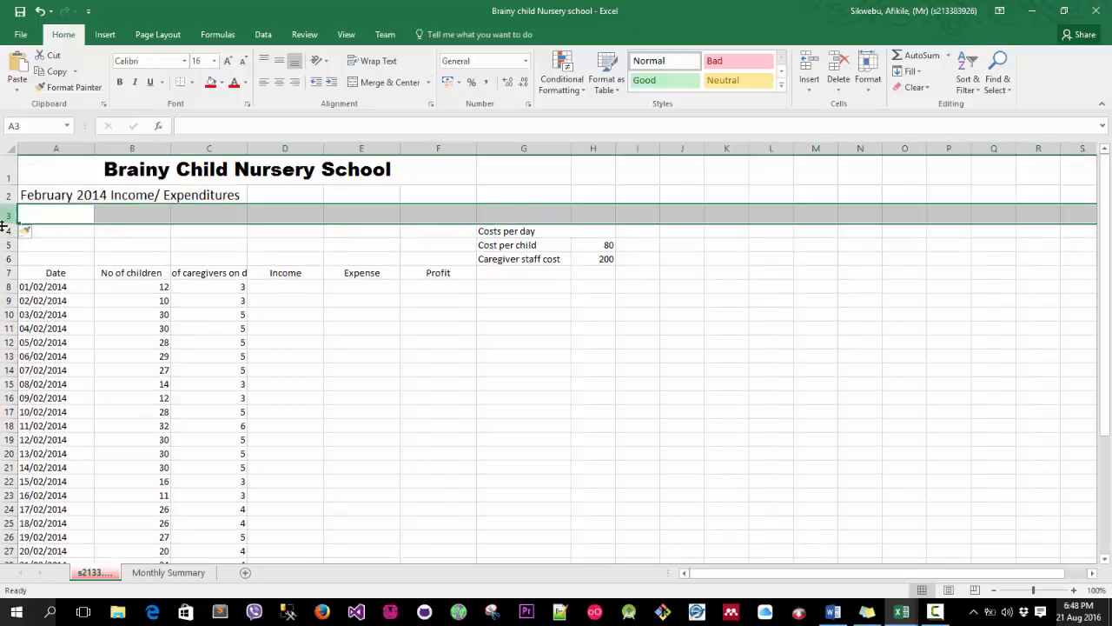
{"action": "left_click", "coordinate": [40, 11]}
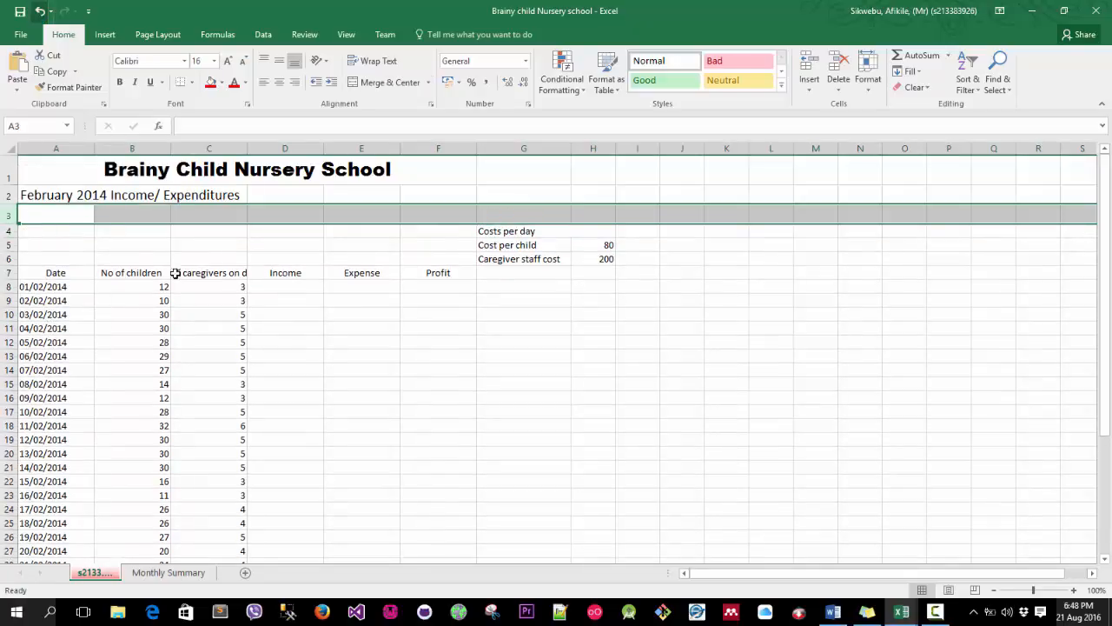
{"action": "left_click", "coordinate": [285, 309]}
{"action": "left_click", "coordinate": [8, 210]}
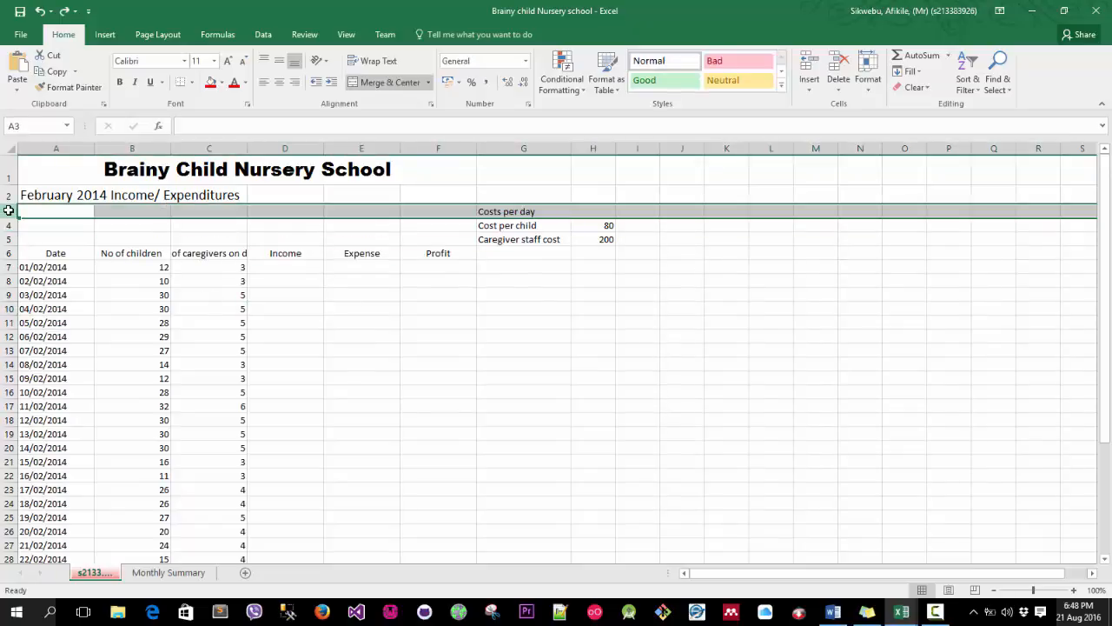
Insert a blank row above row 3 of the worksheet.
{"action": "right_click", "coordinate": [7, 210]}
{"action": "key", "text": "Escape"}
{"action": "right_click", "coordinate": [8, 211]}
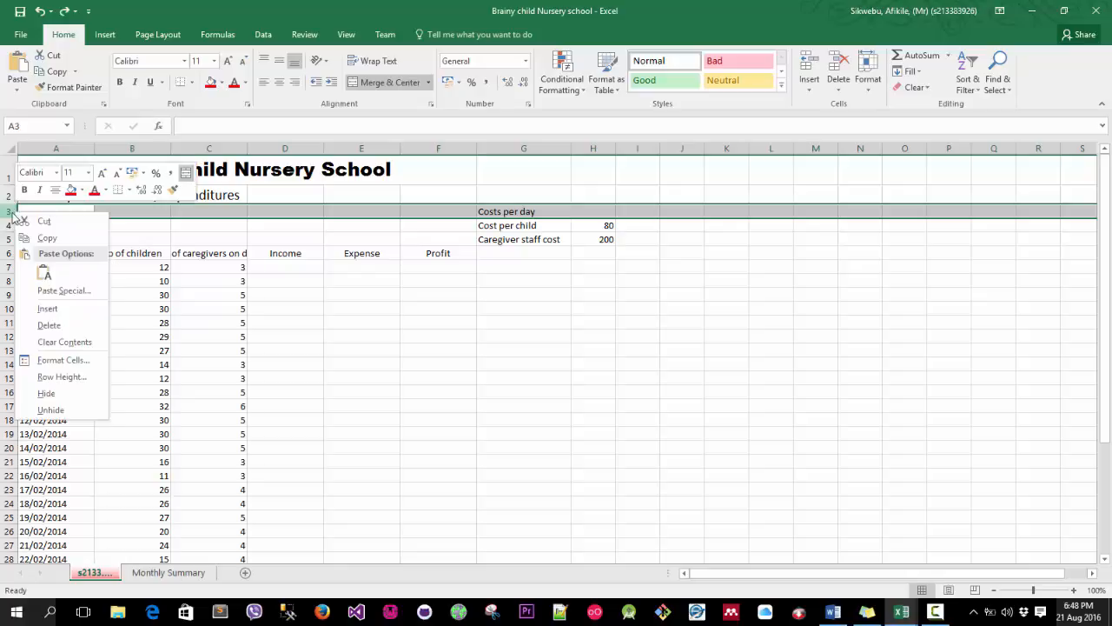
{"action": "key", "text": "Escape"}
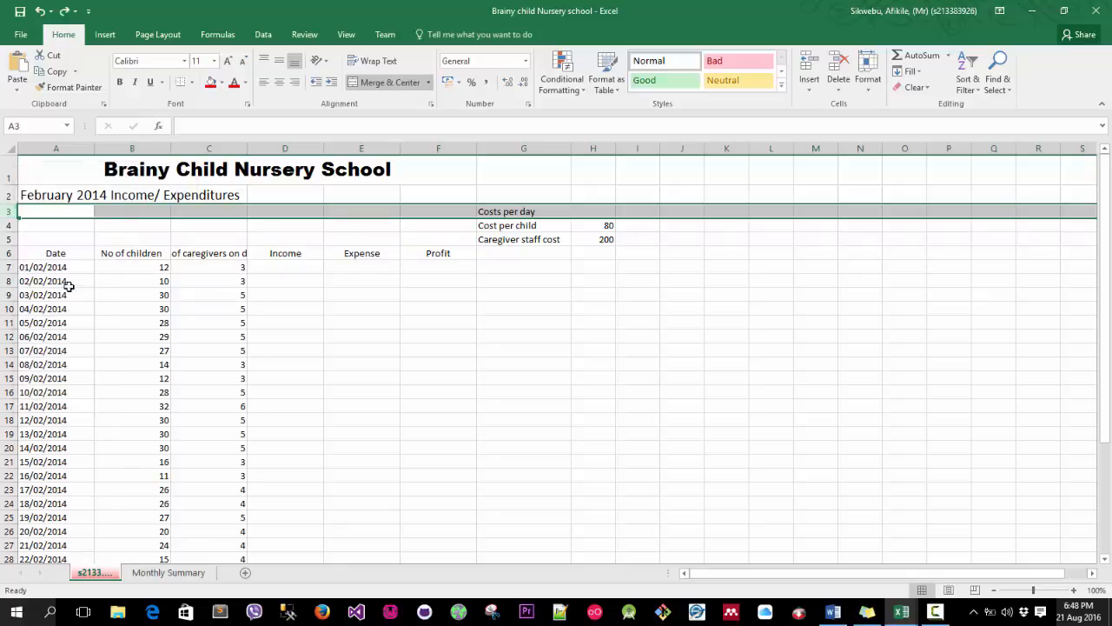
{"action": "right_click", "coordinate": [8, 212]}
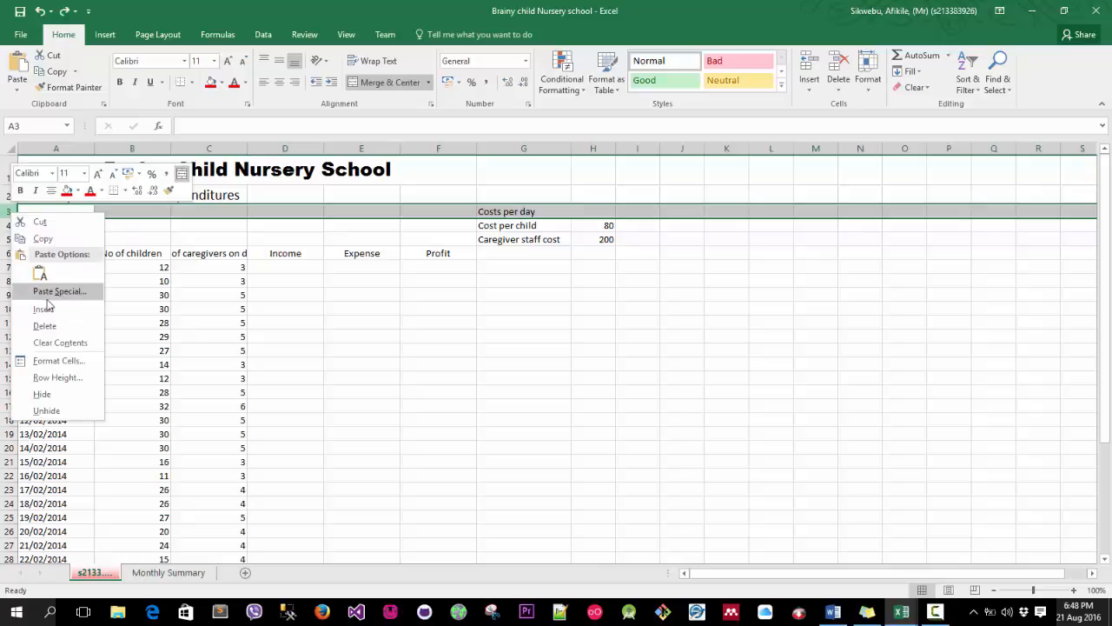
{"action": "left_click", "coordinate": [50, 310]}
{"action": "left_click", "coordinate": [380, 352]}
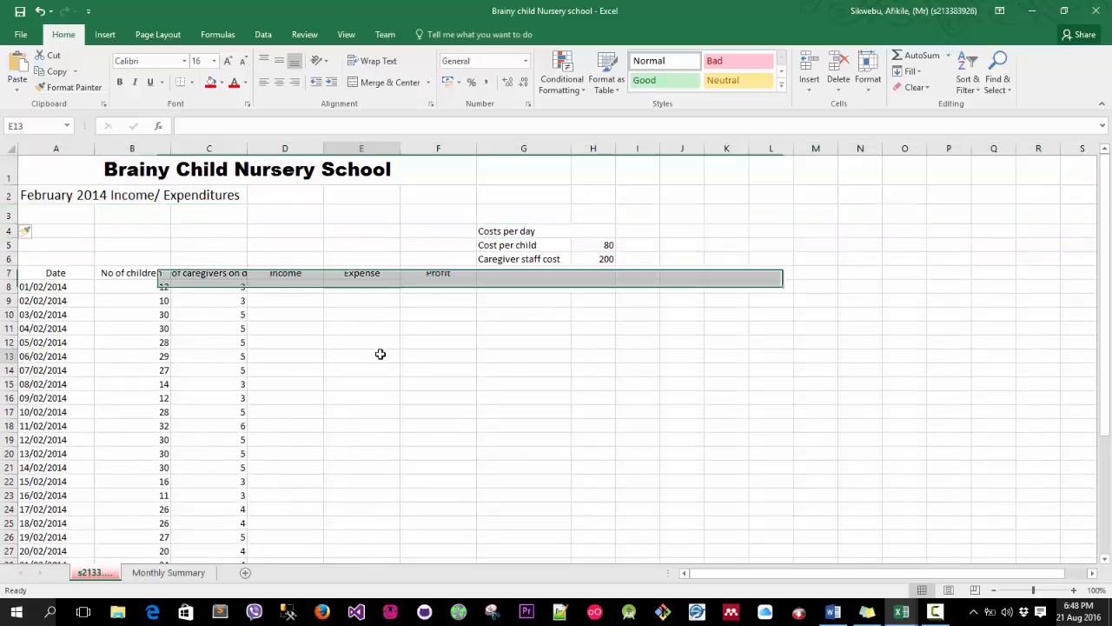
{"action": "left_click_drag", "start_coordinate": [67, 209], "coordinate": [525, 214]}
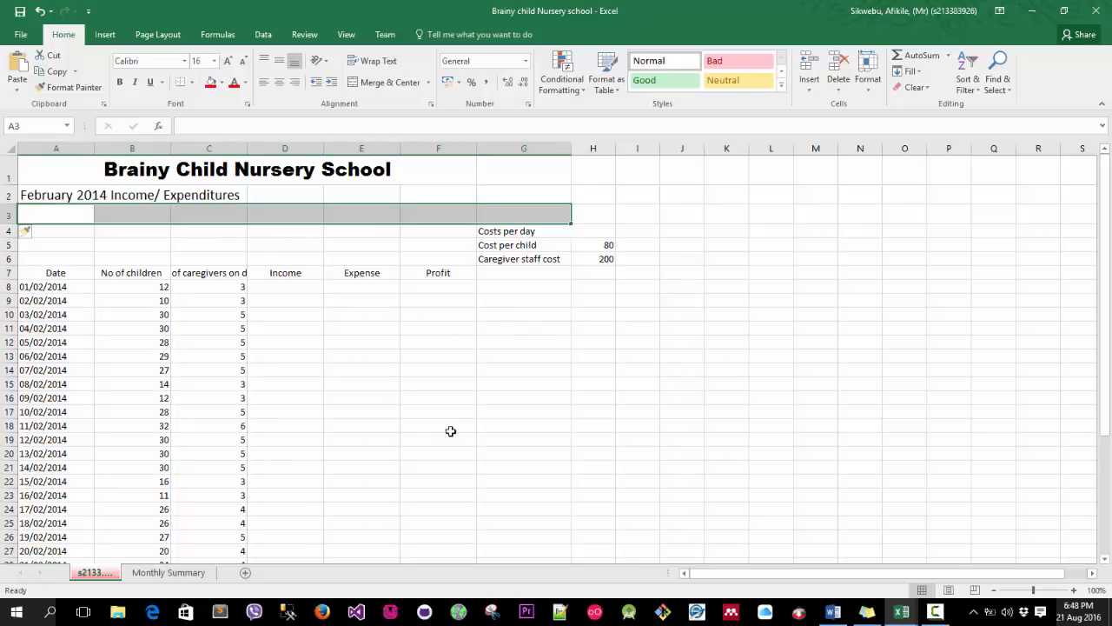
Wrap the text of the column headings in row 7.
{"action": "left_click", "coordinate": [9, 272]}
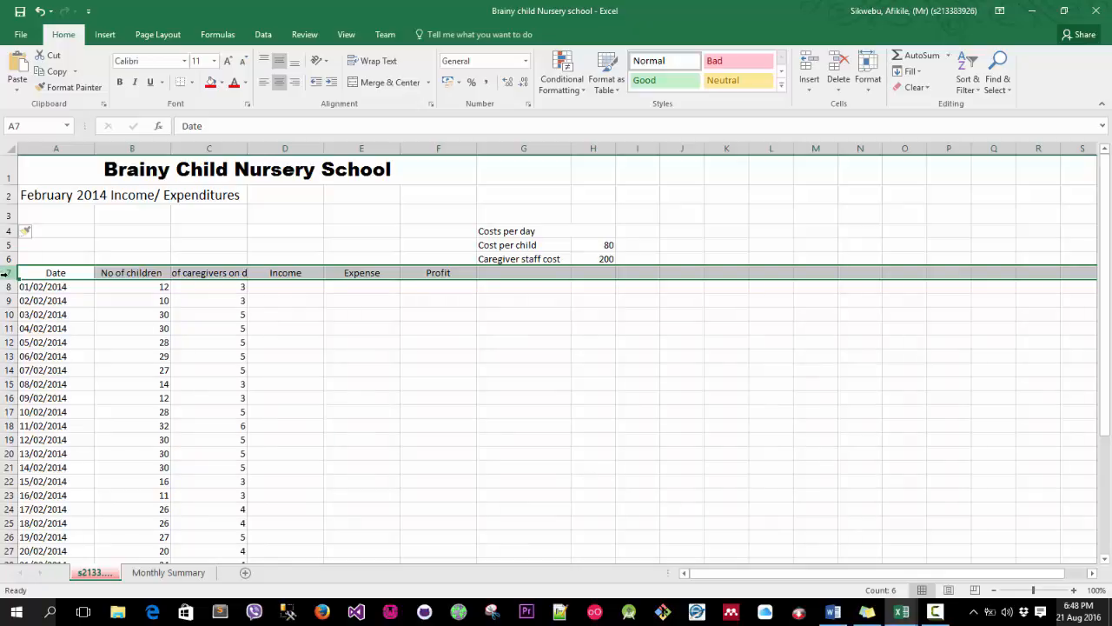
{"action": "left_click", "coordinate": [379, 61]}
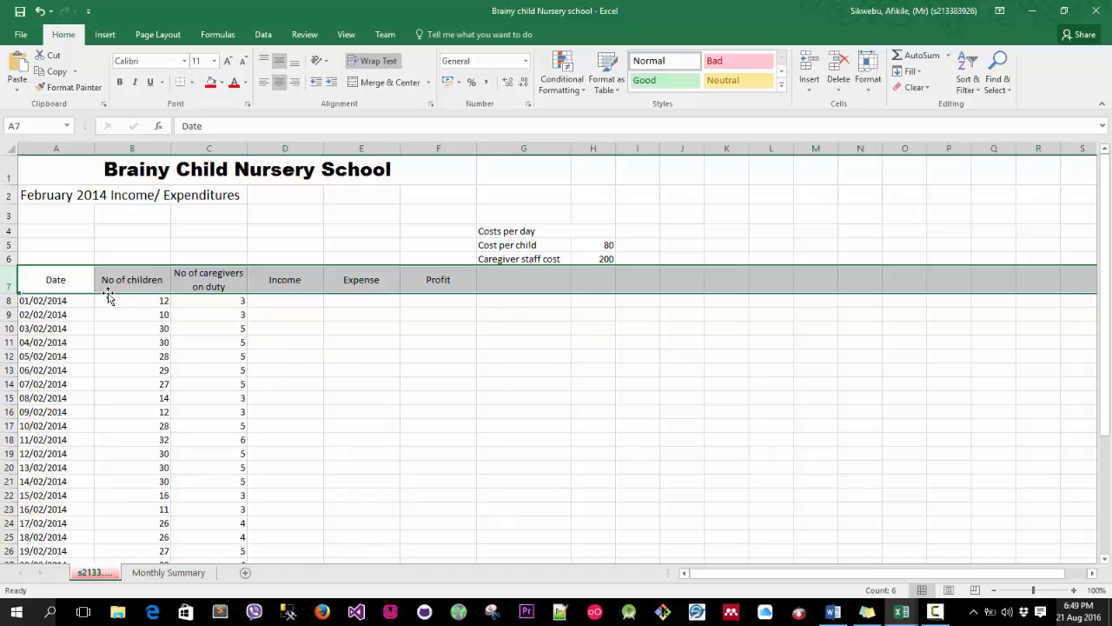
Apply the Input cell style to the costs table in G4 to H6.
{"action": "left_click", "coordinate": [20, 230]}
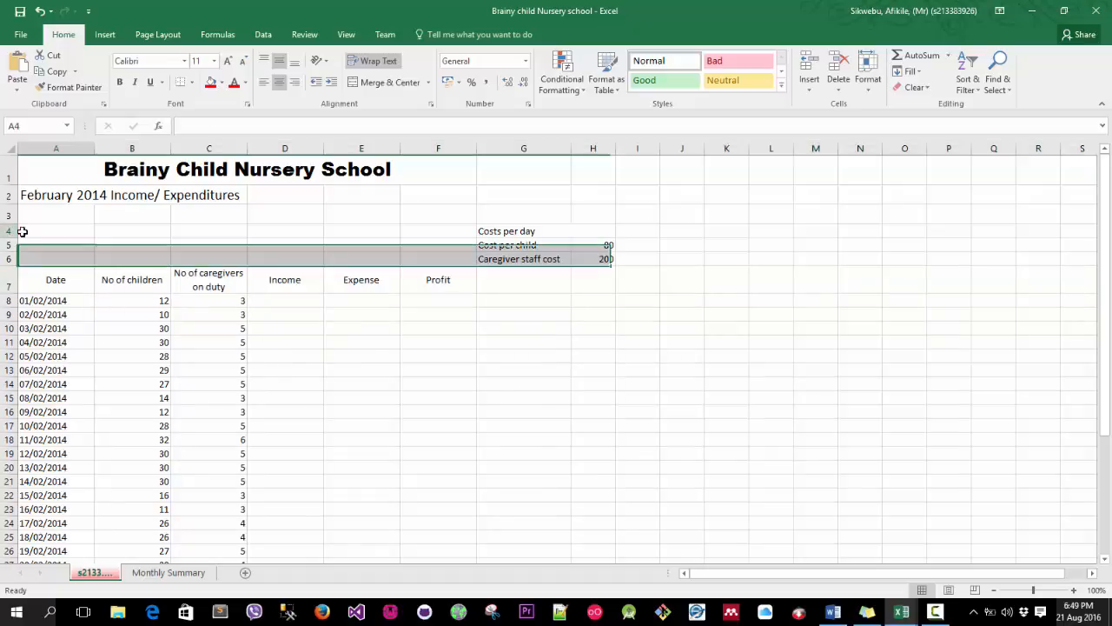
{"action": "left_click", "coordinate": [497, 230]}
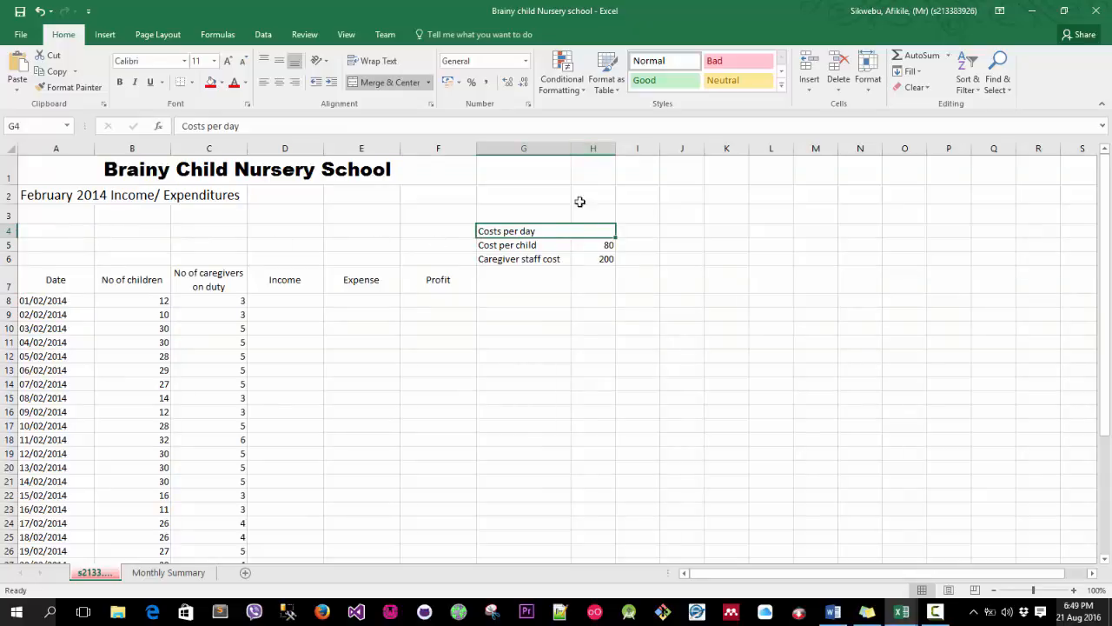
{"action": "left_click_drag", "start_coordinate": [604, 231], "coordinate": [608, 259]}
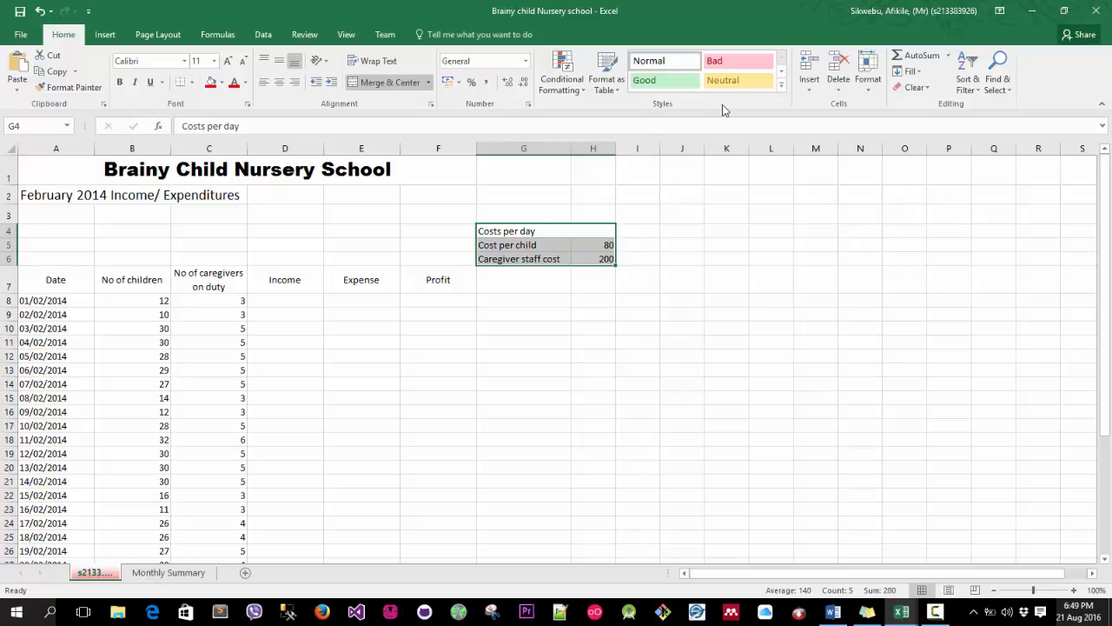
{"action": "left_click", "coordinate": [781, 84]}
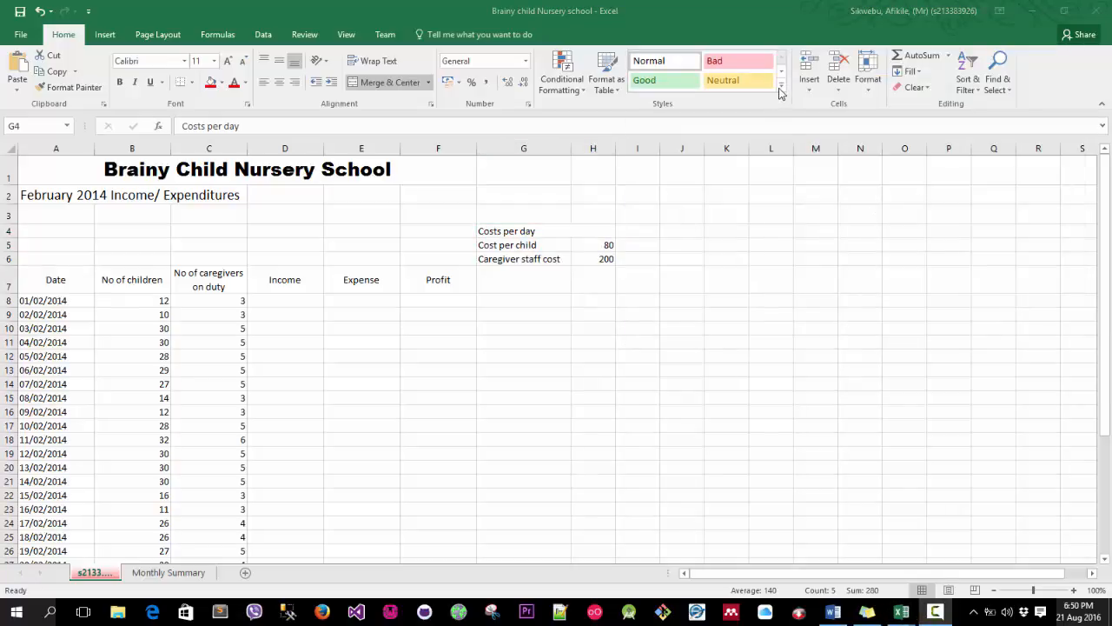
{"action": "left_click", "coordinate": [781, 84]}
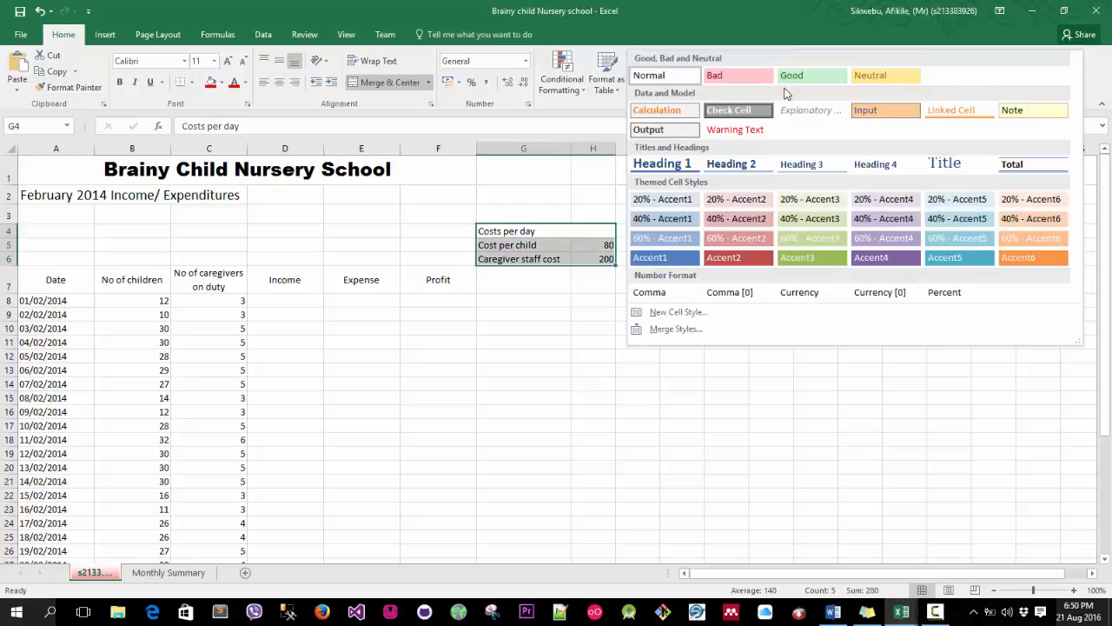
{"action": "left_click", "coordinate": [881, 109]}
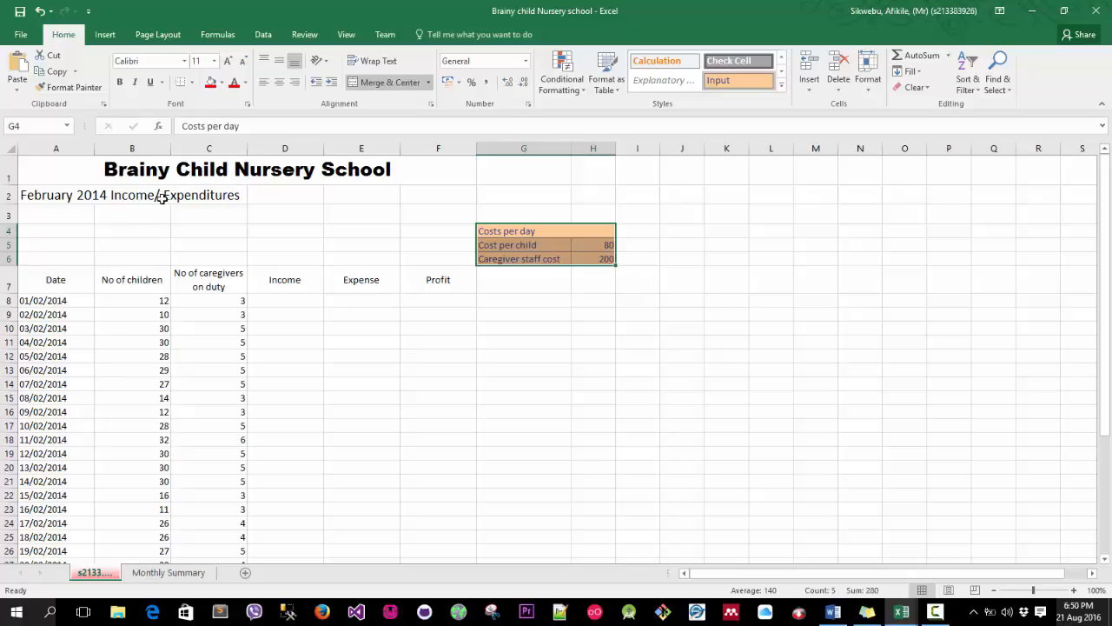
Enter the formula =(B8*H5) in D8 to calculate the first day's income.
{"action": "left_click", "coordinate": [286, 149]}
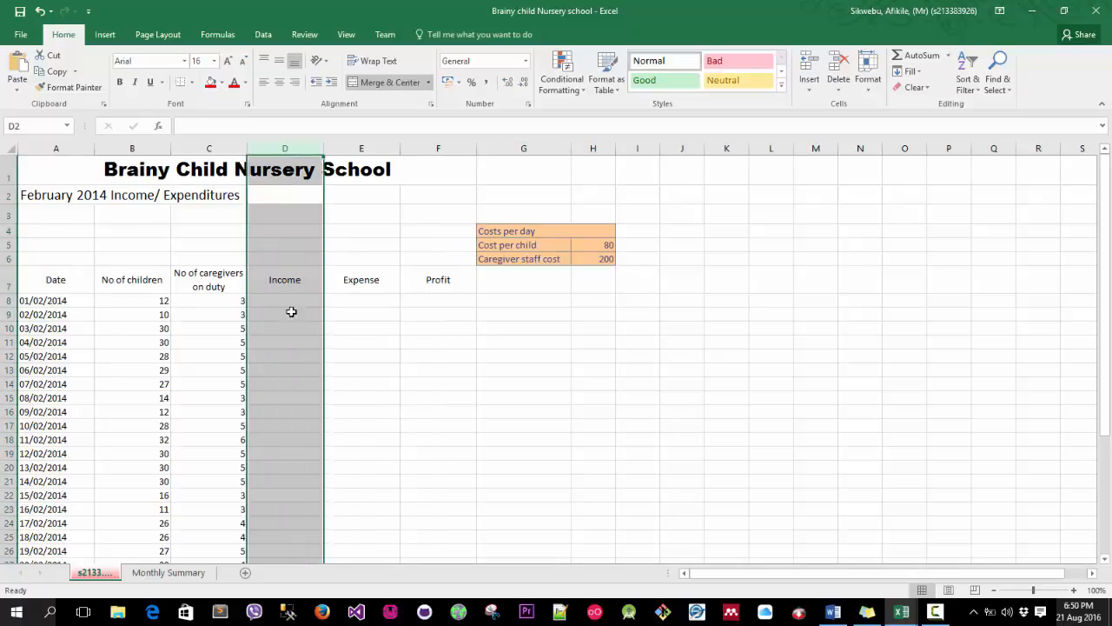
{"action": "left_click", "coordinate": [293, 300]}
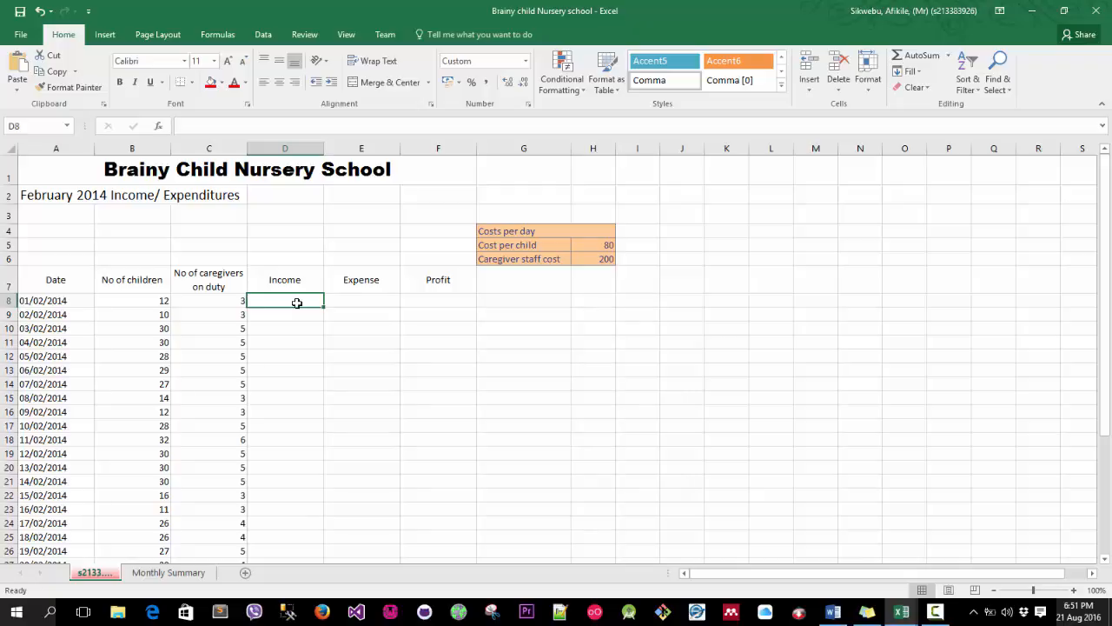
{"action": "left_click", "coordinate": [133, 284]}
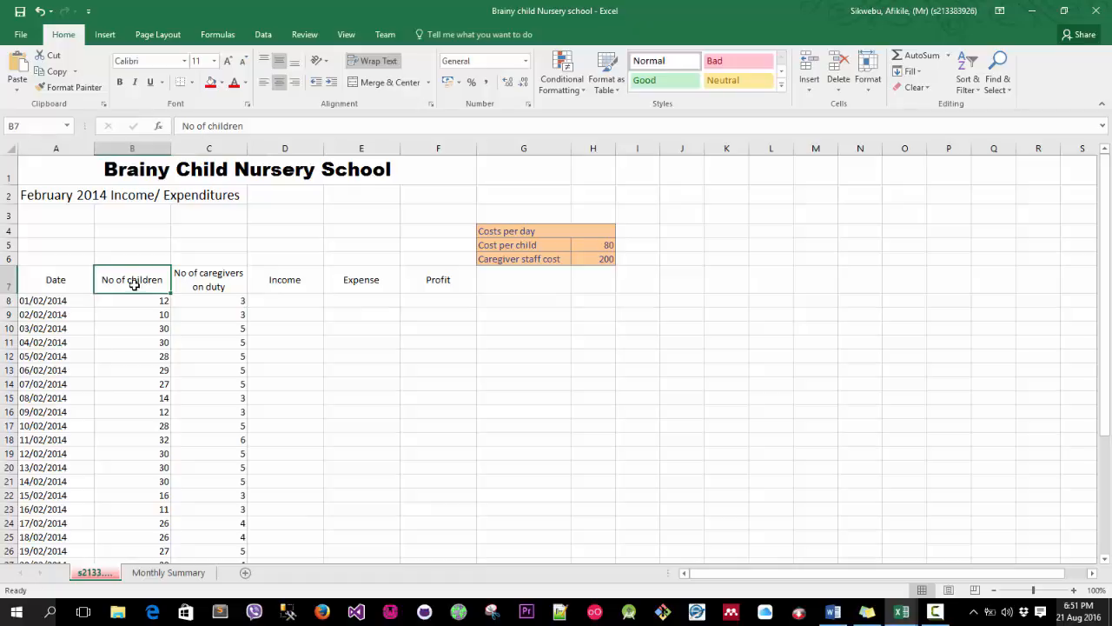
{"action": "left_click", "coordinate": [263, 283]}
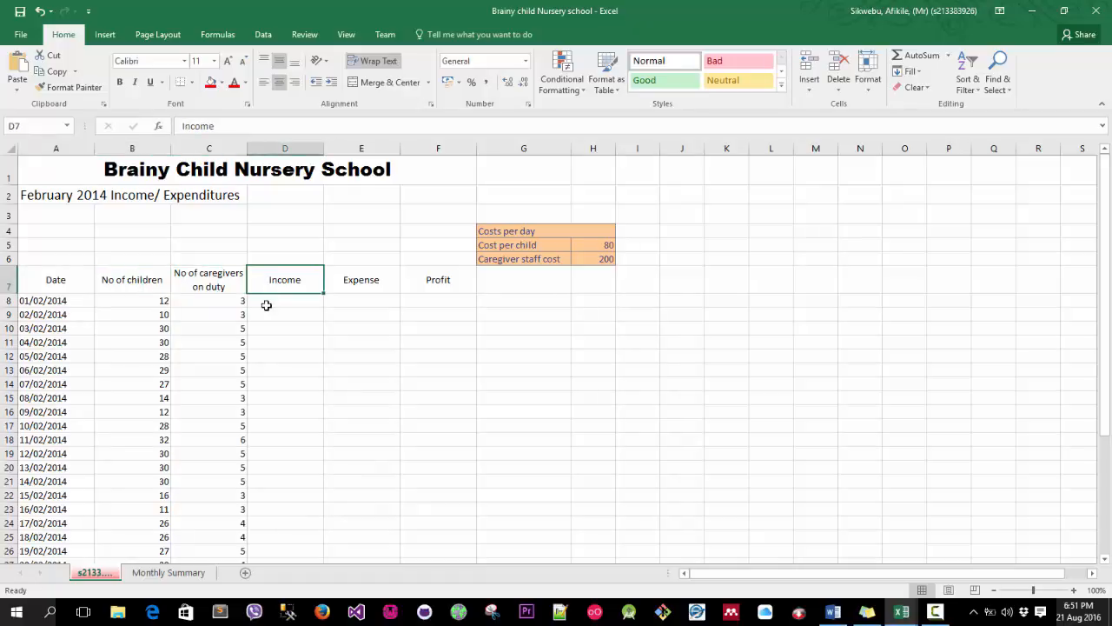
{"action": "left_click", "coordinate": [267, 311]}
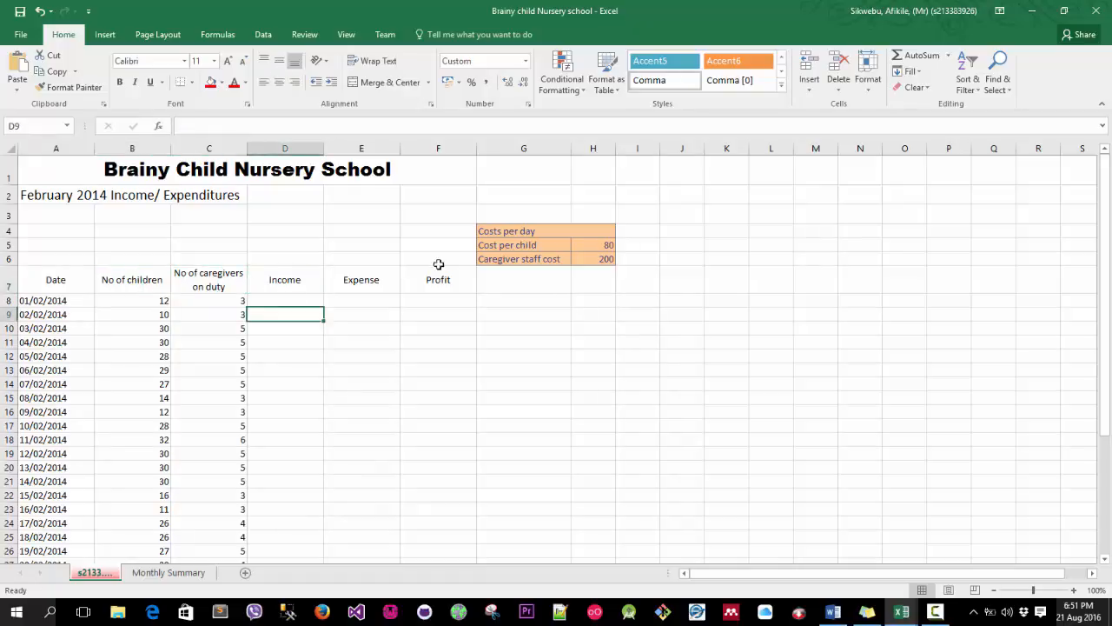
{"action": "left_click", "coordinate": [588, 247]}
{"action": "left_click", "coordinate": [278, 302]}
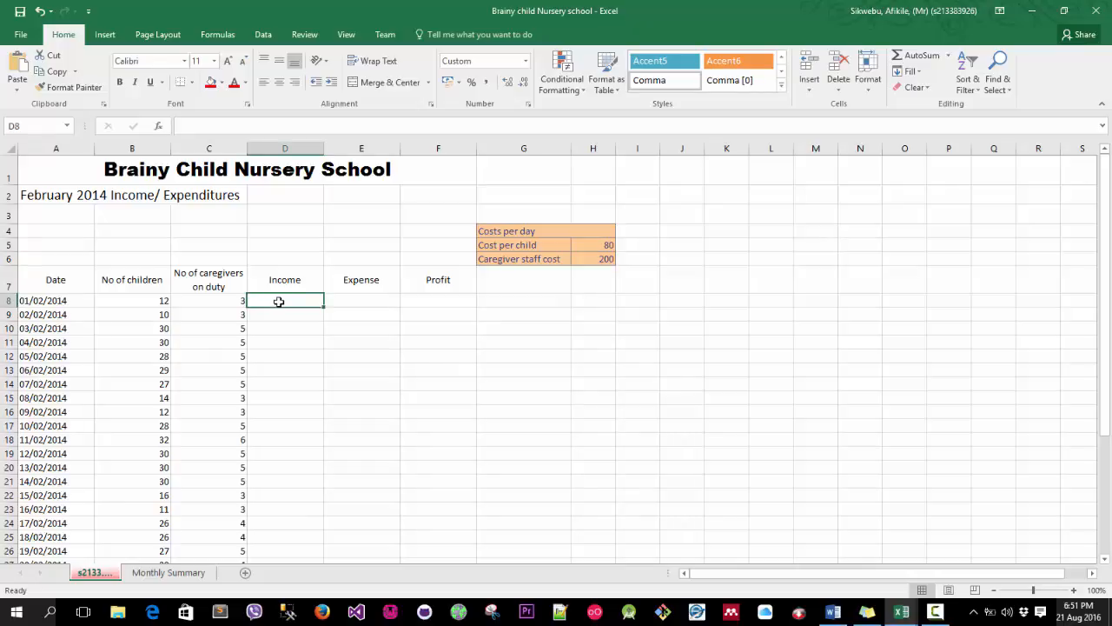
{"action": "type", "text": "="}
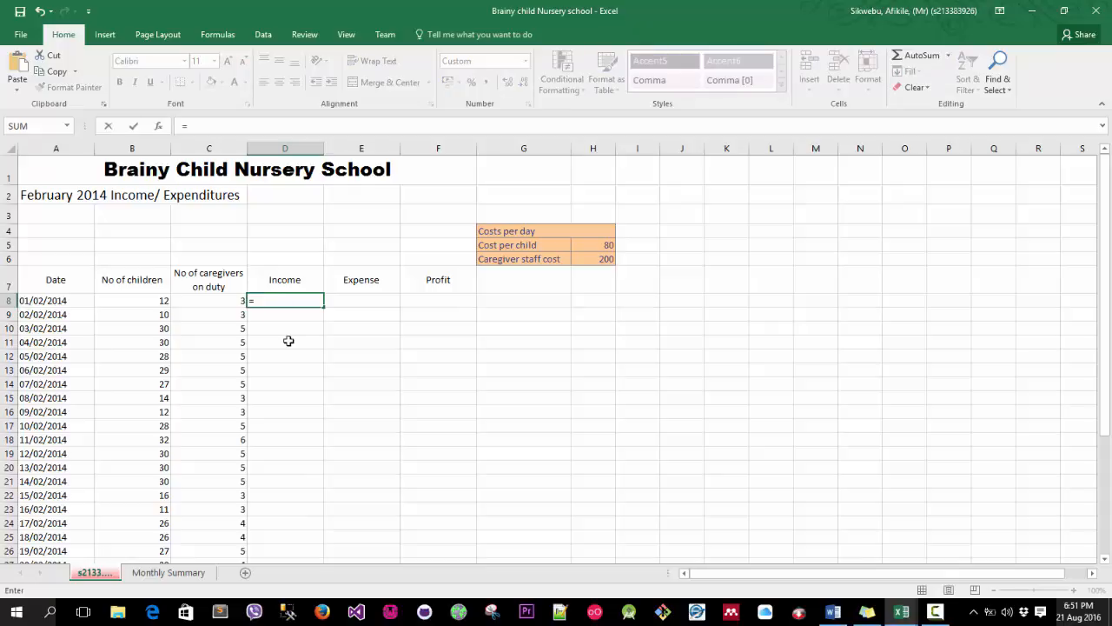
{"action": "type", "text": "("}
{"action": "left_click", "coordinate": [151, 302]}
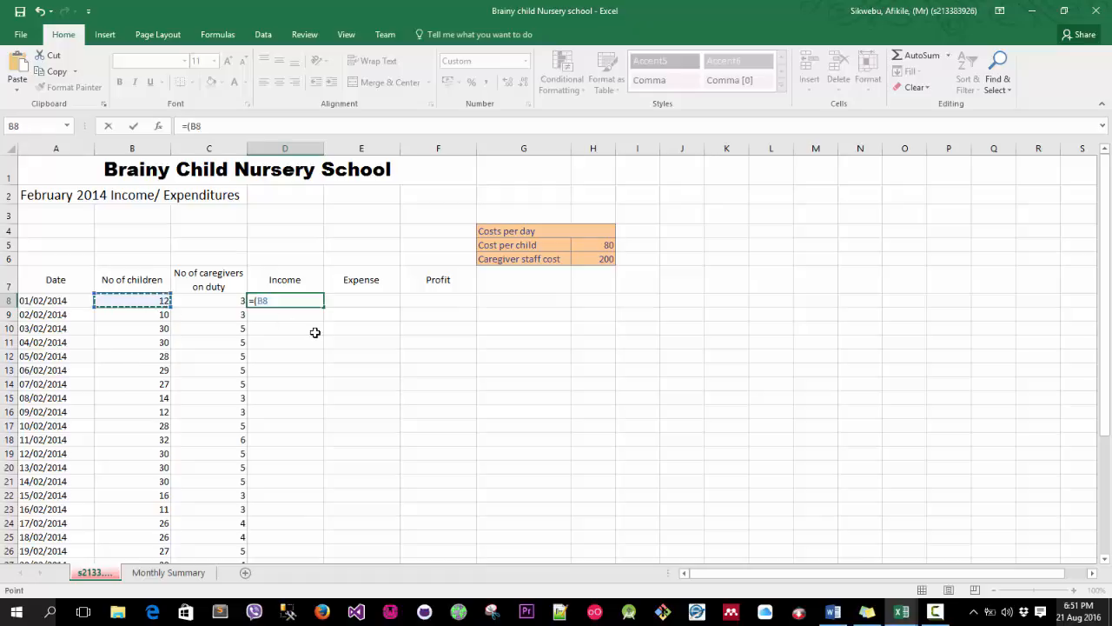
{"action": "type", "text": "*"}
{"action": "left_click", "coordinate": [597, 245]}
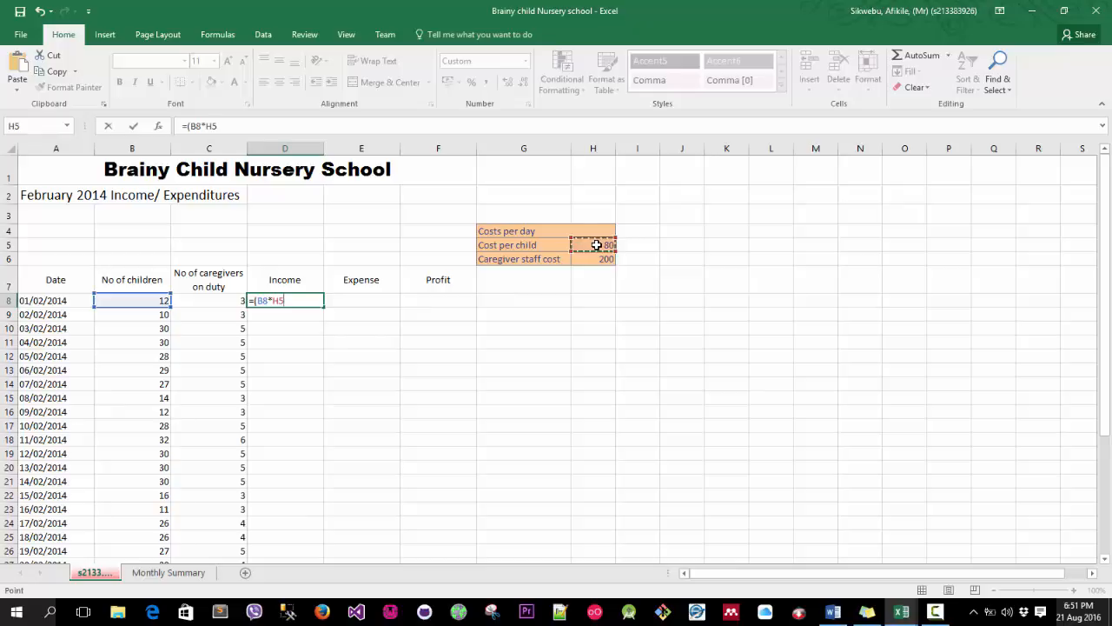
{"action": "type", "text": ")"}
{"action": "key", "text": "Return"}
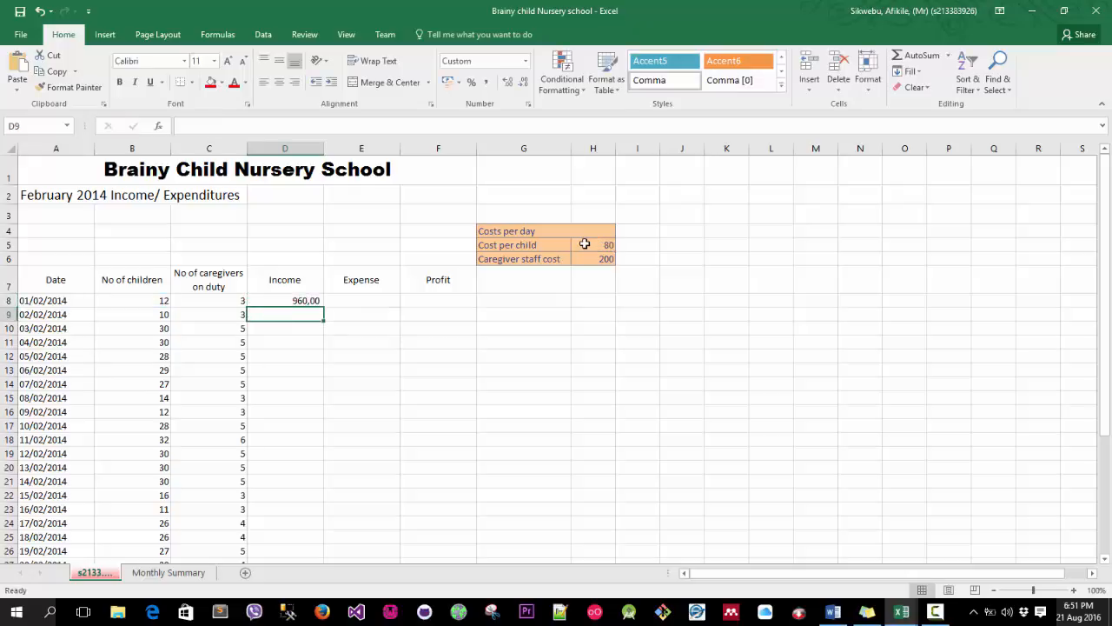
Copy the income formula from D8 down to D19 and inspect the copied formulas.
{"action": "left_click", "coordinate": [299, 300]}
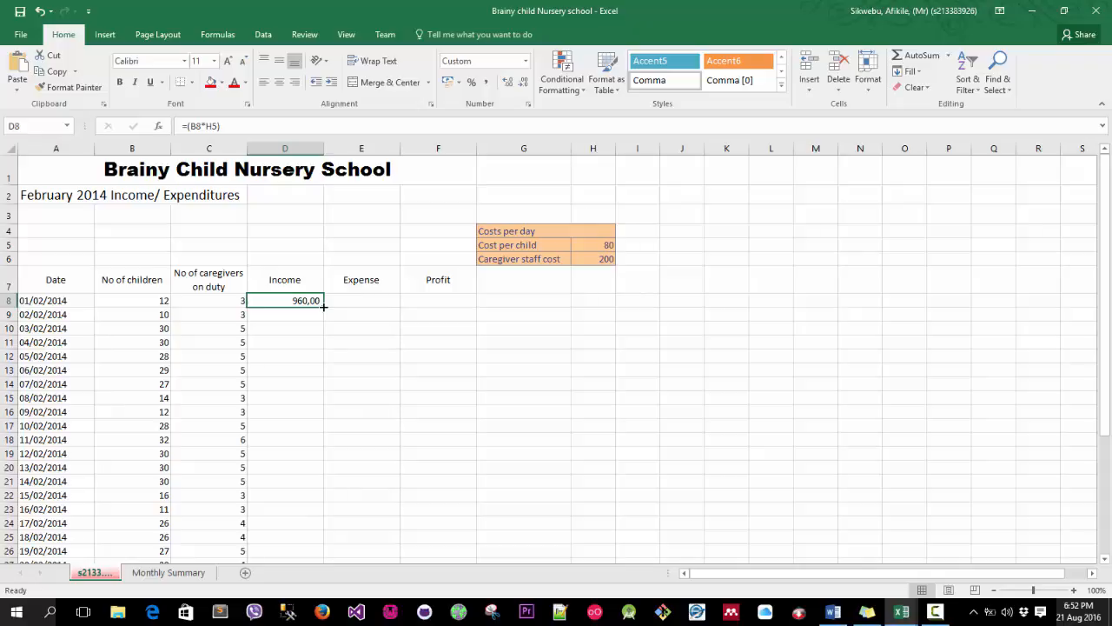
{"action": "left_click_drag", "start_coordinate": [323, 306], "coordinate": [318, 457]}
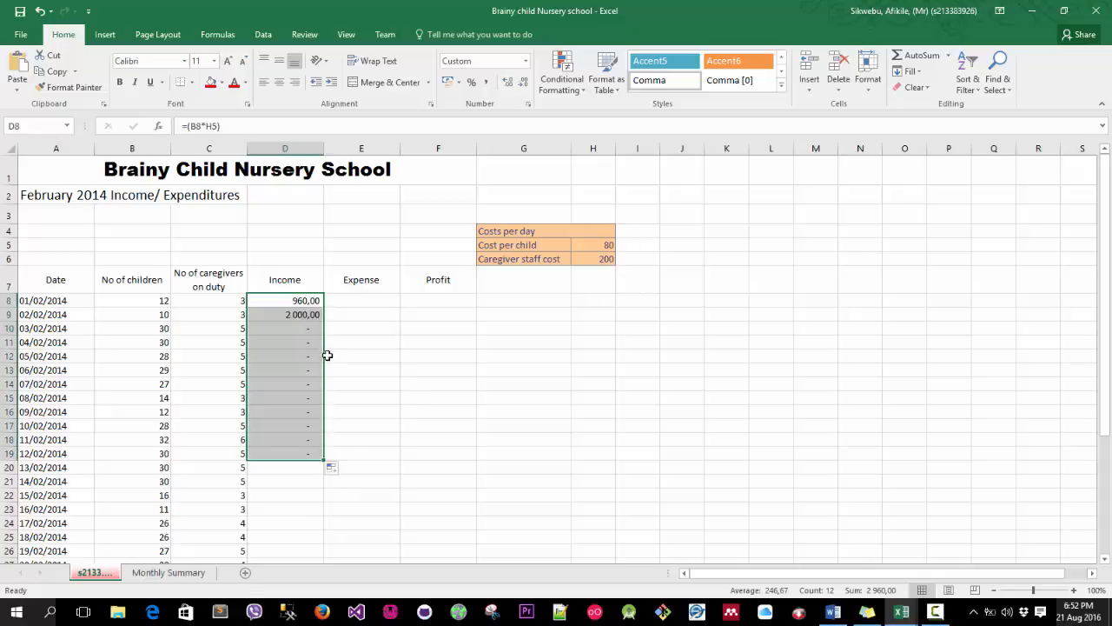
{"action": "left_click", "coordinate": [289, 414]}
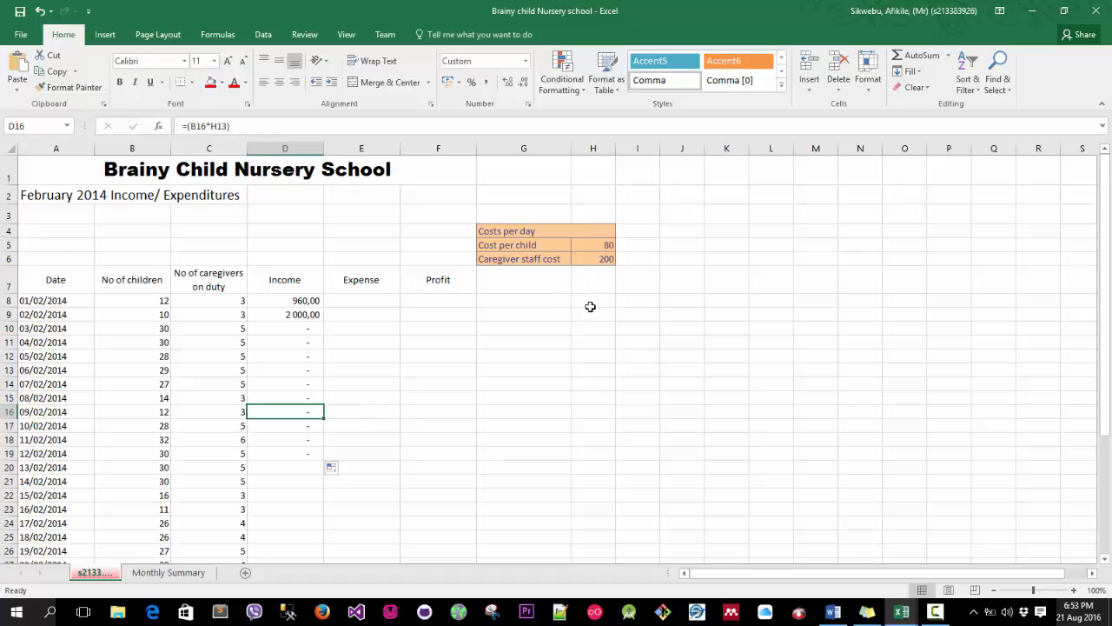
{"action": "left_click", "coordinate": [590, 353]}
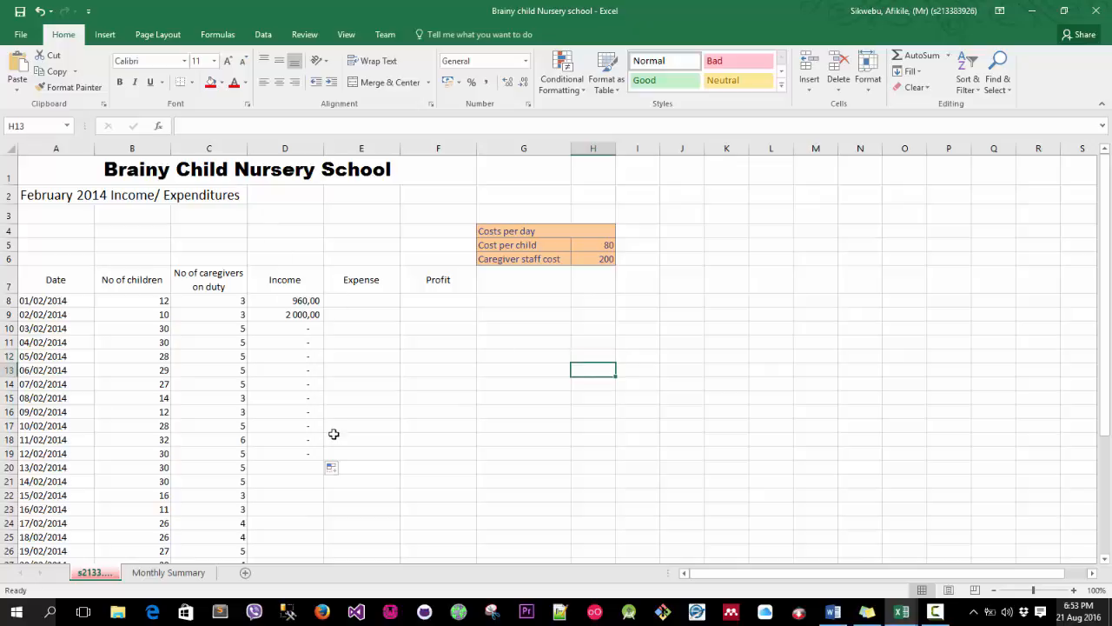
{"action": "left_click", "coordinate": [275, 428]}
{"action": "left_click", "coordinate": [311, 317]}
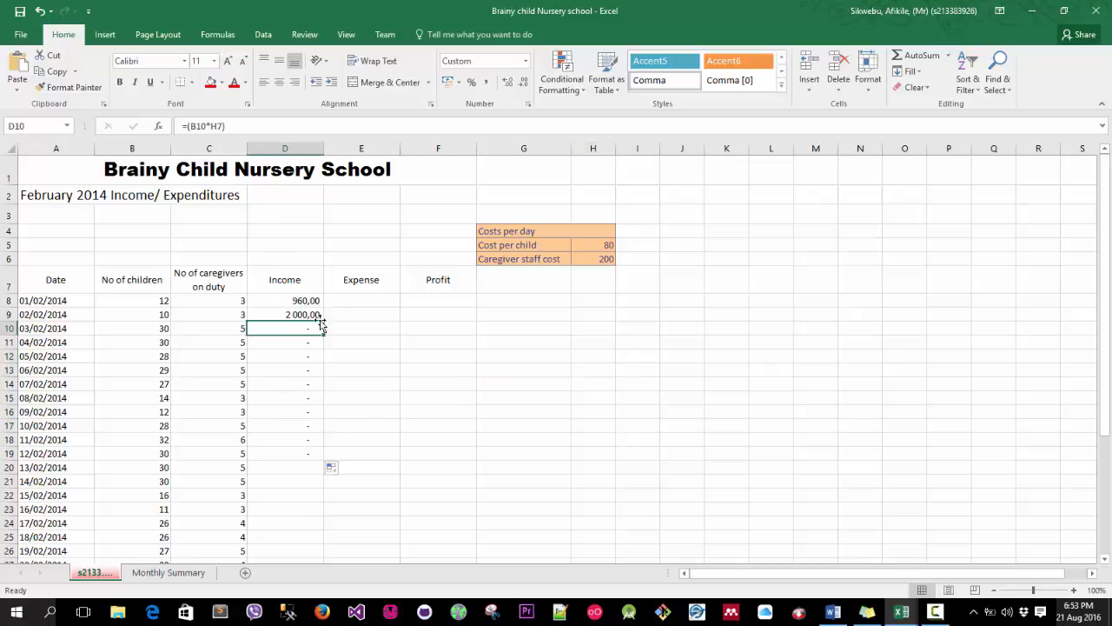
{"action": "left_click", "coordinate": [319, 302]}
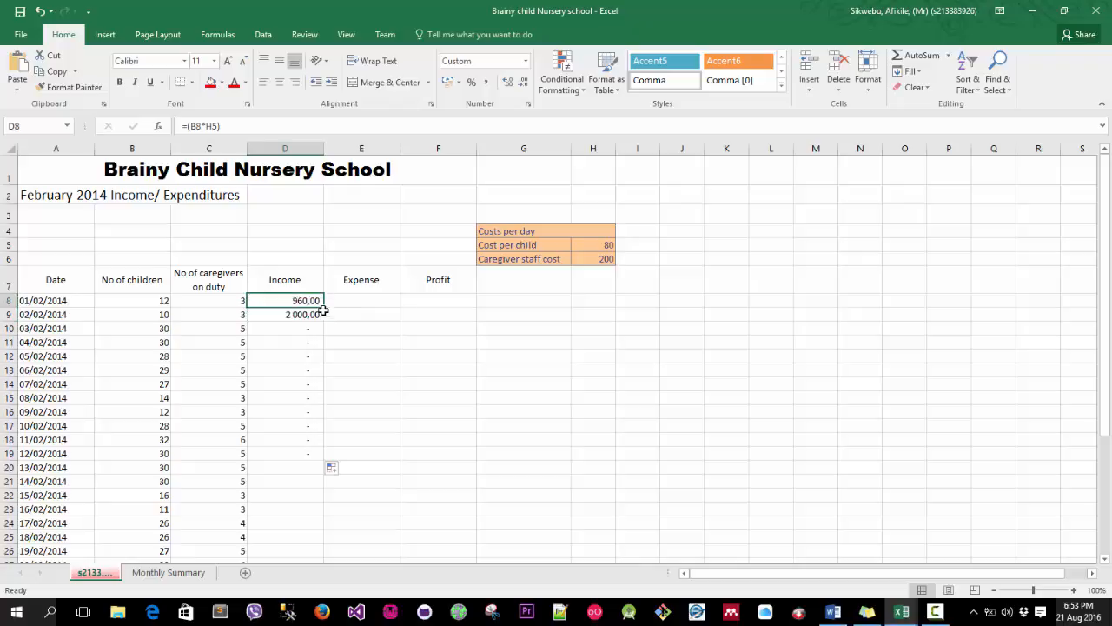
Examine the copied income formulas and the cells they reference in column H.
{"action": "left_click_drag", "start_coordinate": [320, 300], "coordinate": [313, 453]}
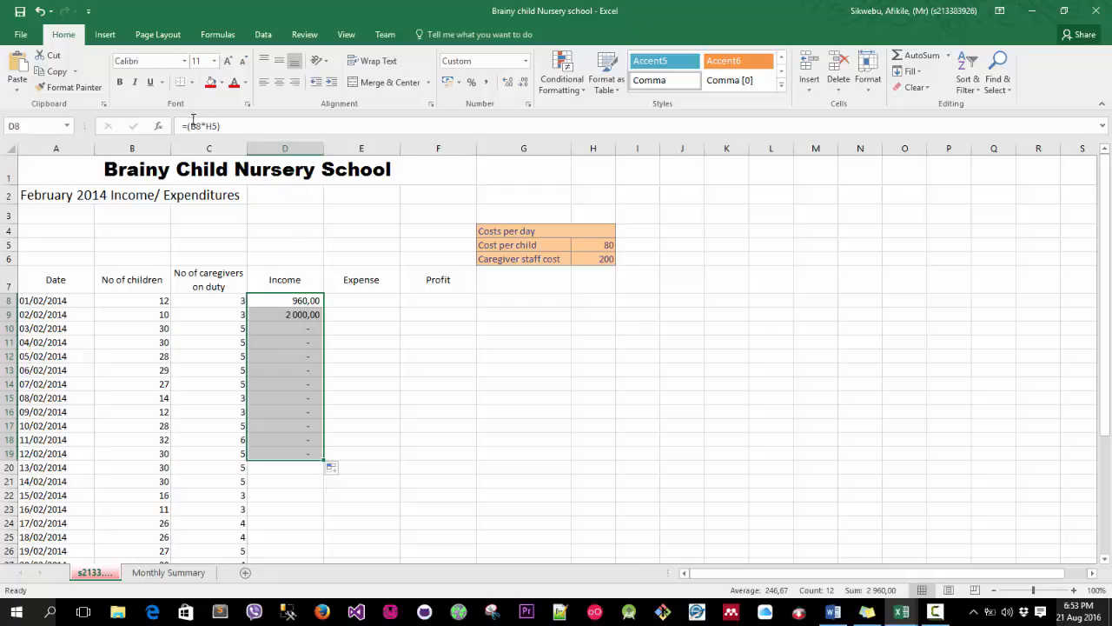
{"action": "left_click", "coordinate": [265, 340]}
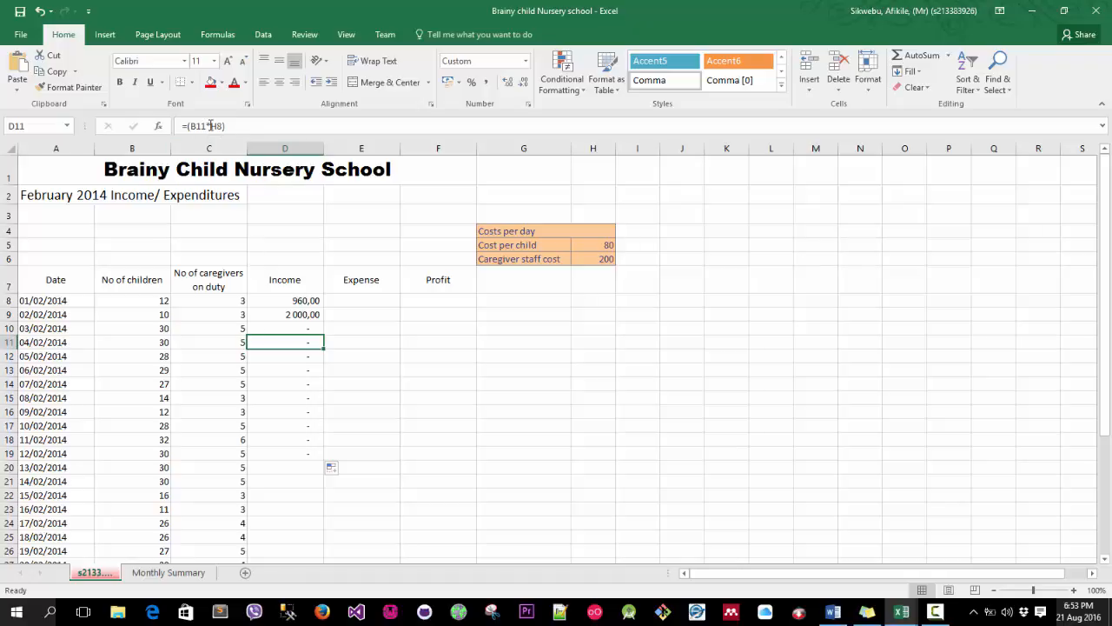
{"action": "left_click", "coordinate": [580, 282]}
{"action": "left_click", "coordinate": [582, 301]}
{"action": "left_click", "coordinate": [588, 316]}
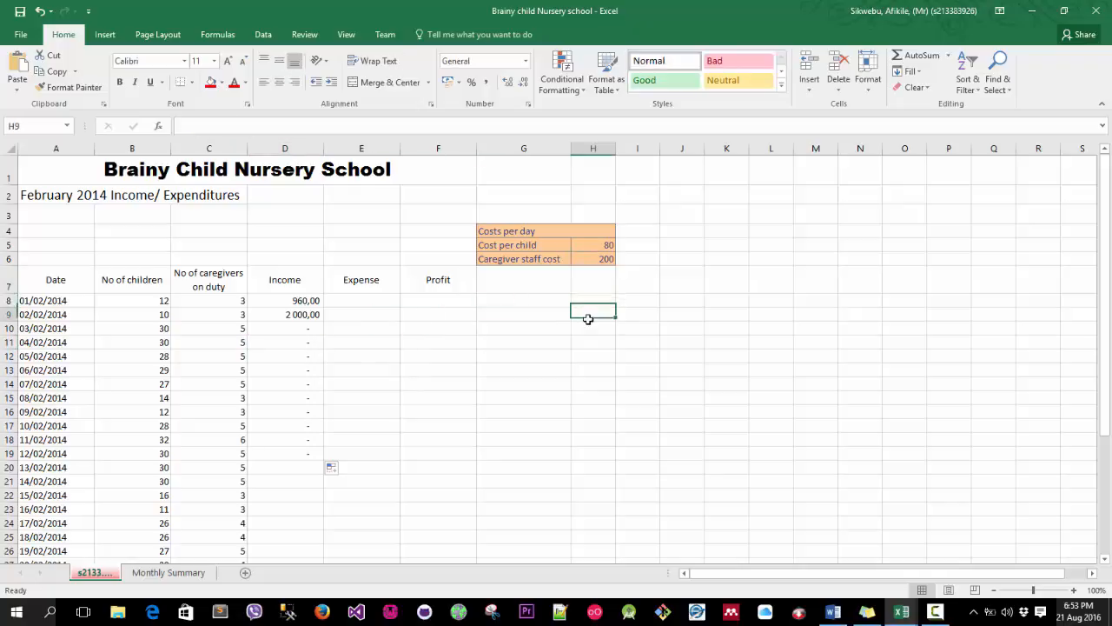
{"action": "left_click", "coordinate": [588, 331]}
{"action": "left_click", "coordinate": [589, 344]}
{"action": "left_click", "coordinate": [590, 358]}
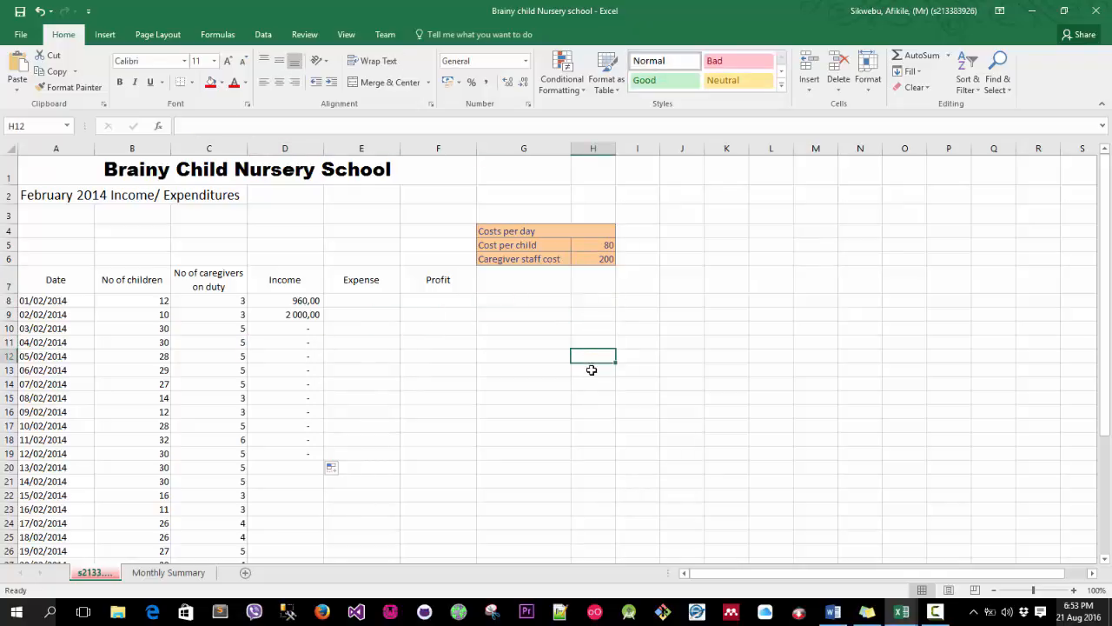
{"action": "left_click", "coordinate": [591, 370]}
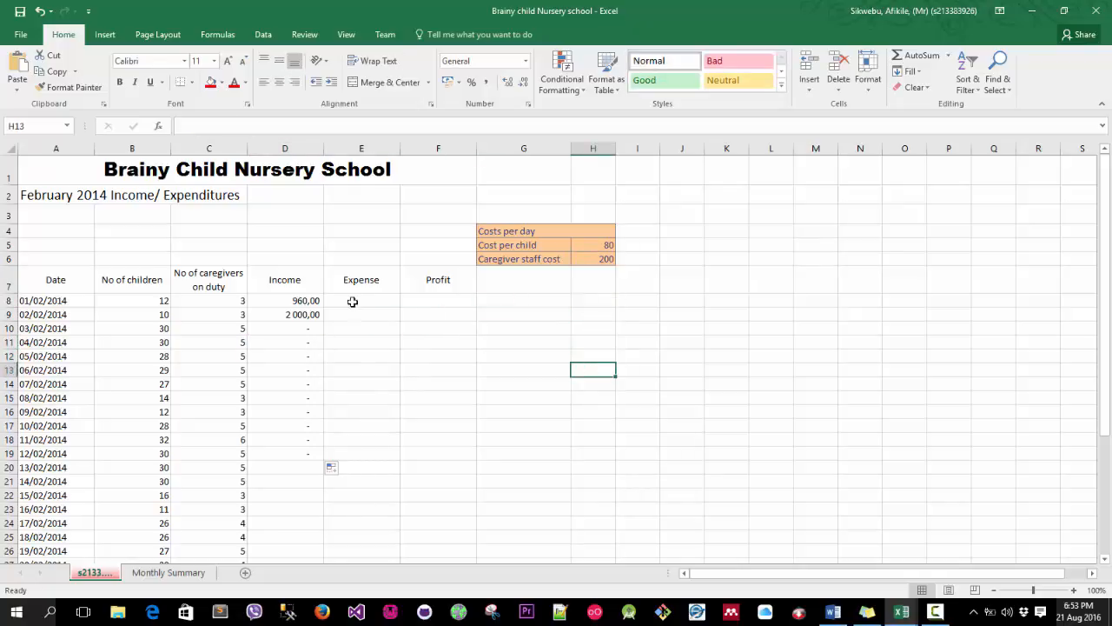
{"action": "double_click", "coordinate": [591, 372]}
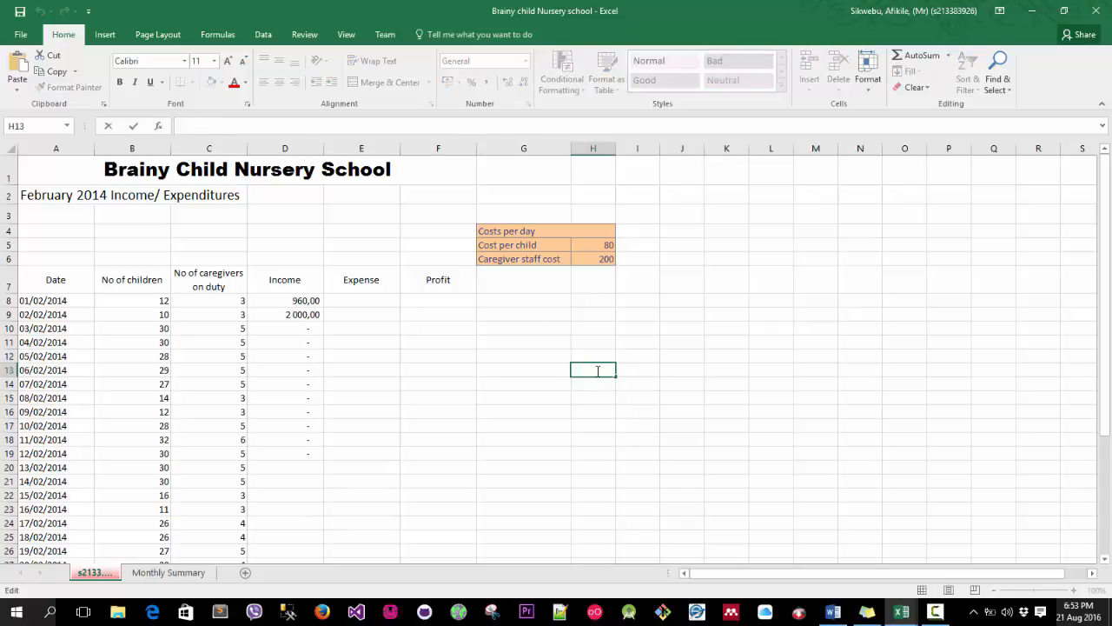
Clear the copied income formulas from D9 to D19.
{"action": "left_click", "coordinate": [298, 302]}
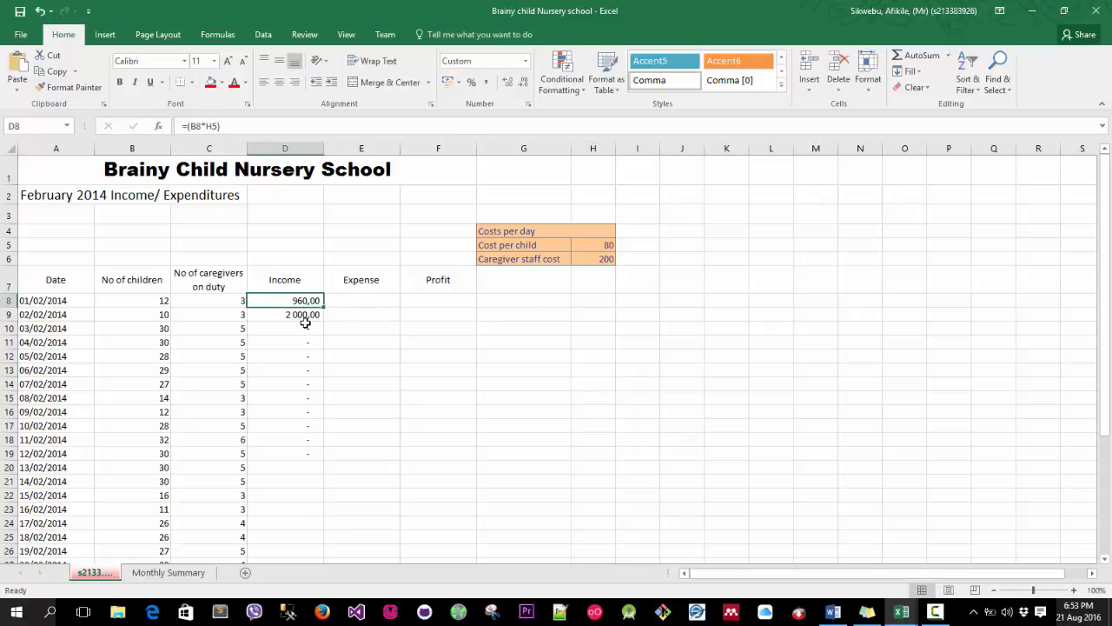
{"action": "left_click_drag", "start_coordinate": [306, 316], "coordinate": [318, 454]}
{"action": "key", "text": "Delete"}
{"action": "left_click", "coordinate": [311, 329]}
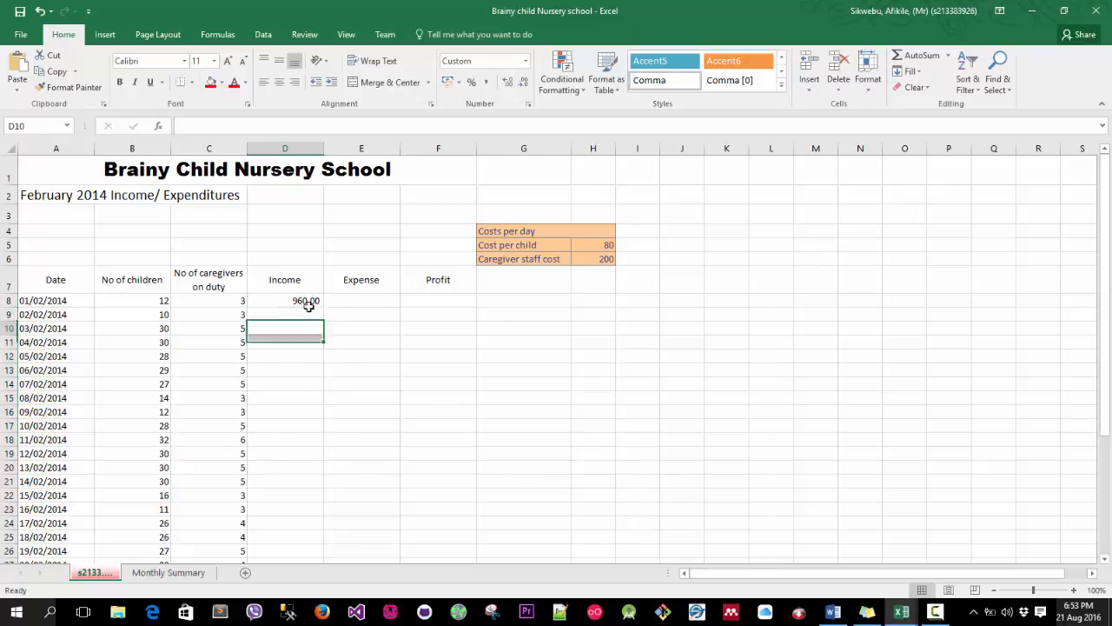
Copy the income formula from D8 down to D18 again.
{"action": "left_click", "coordinate": [302, 297]}
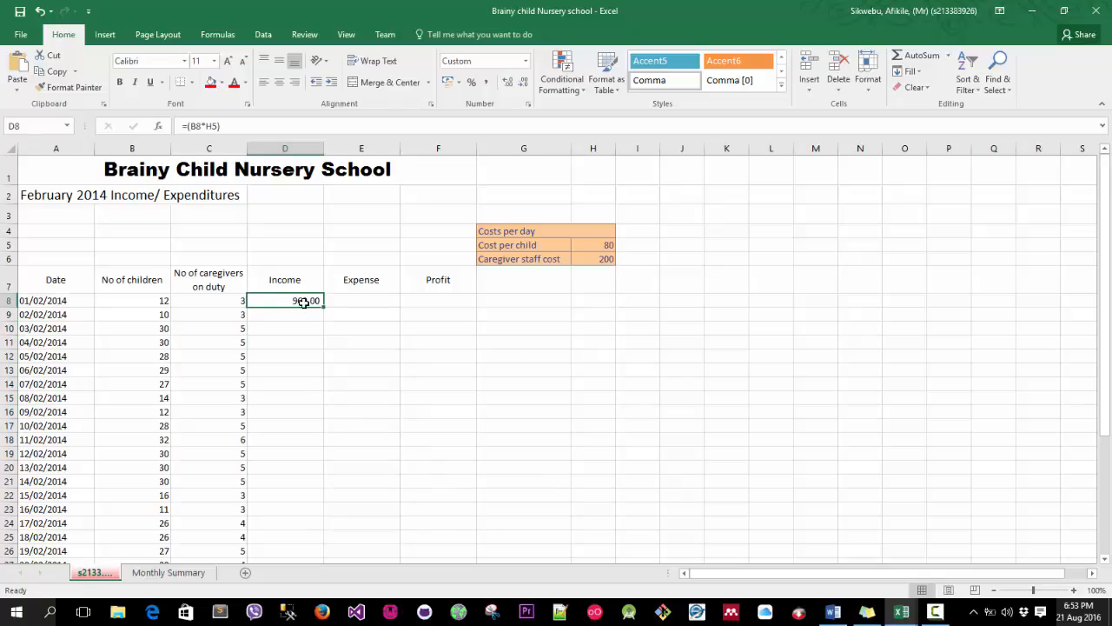
{"action": "left_click_drag", "start_coordinate": [322, 306], "coordinate": [320, 451]}
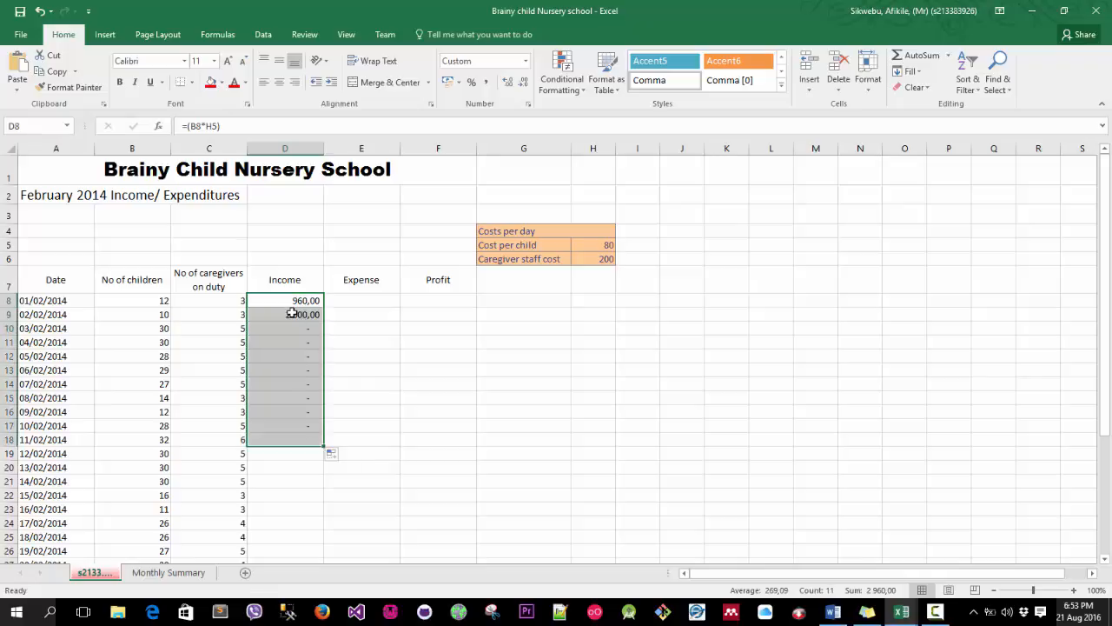
{"action": "left_click", "coordinate": [293, 313]}
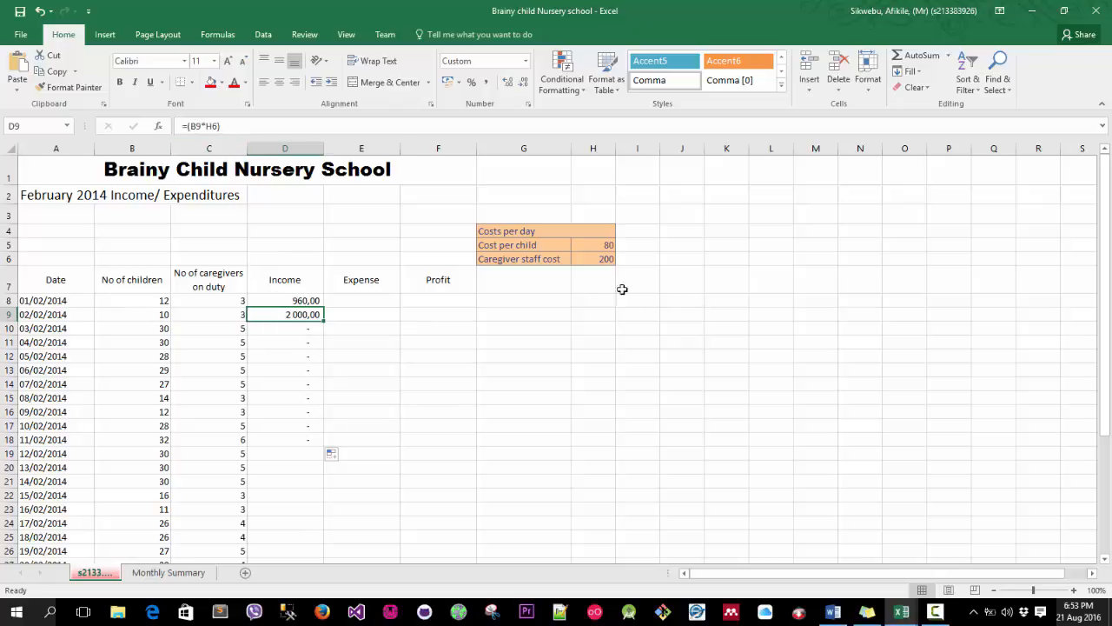
Examine the cost cells H5 to H7 and the formulas in D9 and D10.
{"action": "left_click", "coordinate": [605, 261]}
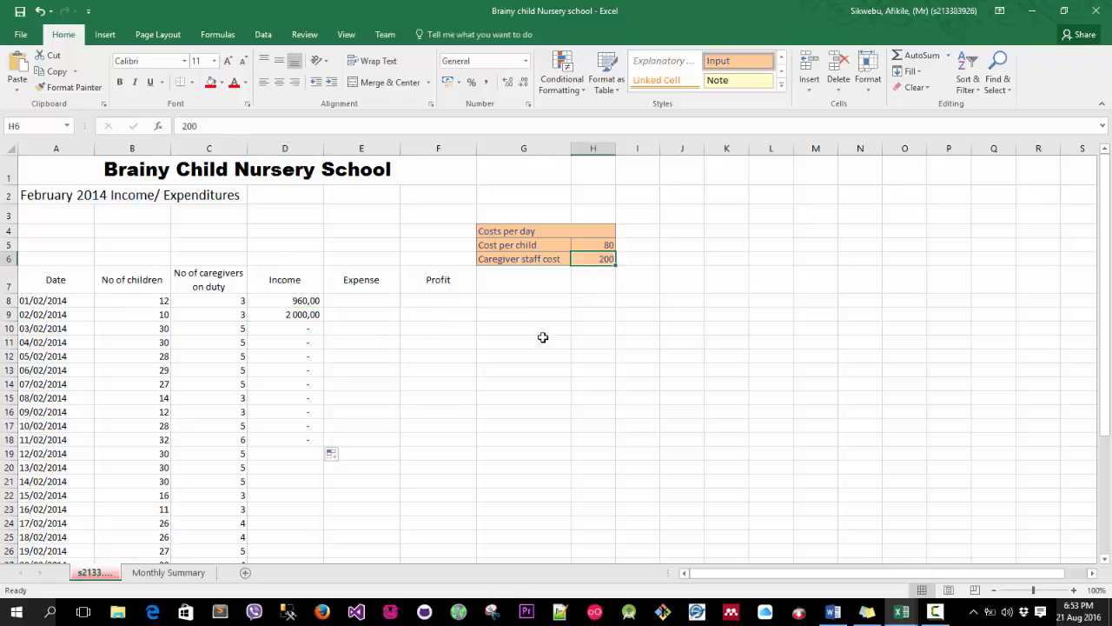
{"action": "left_click", "coordinate": [590, 279]}
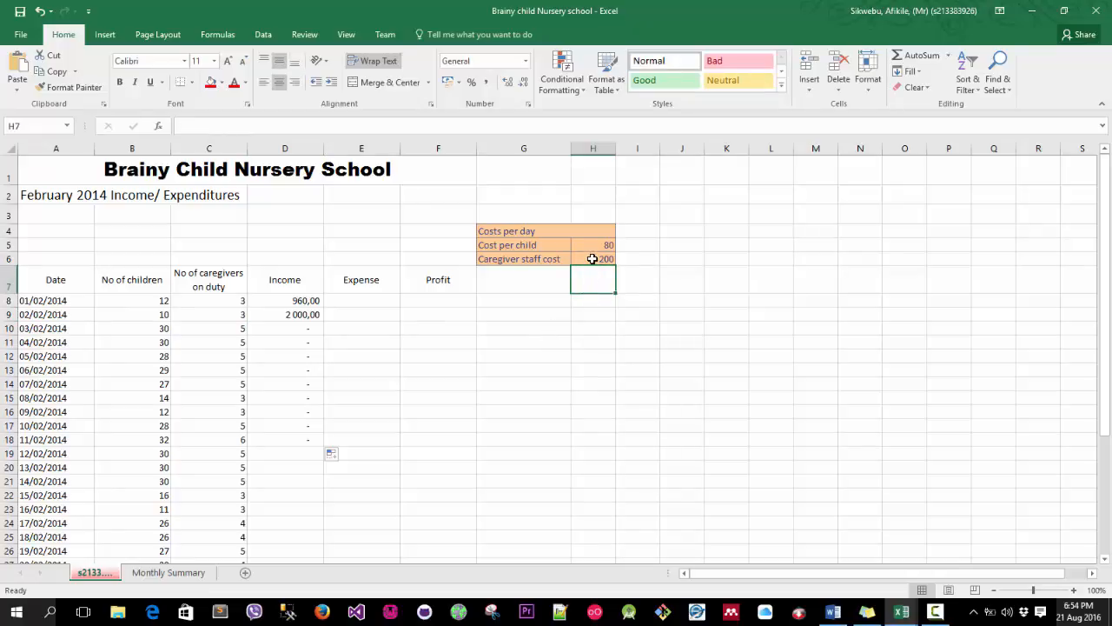
{"action": "left_click", "coordinate": [595, 246]}
{"action": "left_click", "coordinate": [597, 276]}
{"action": "left_click", "coordinate": [300, 317]}
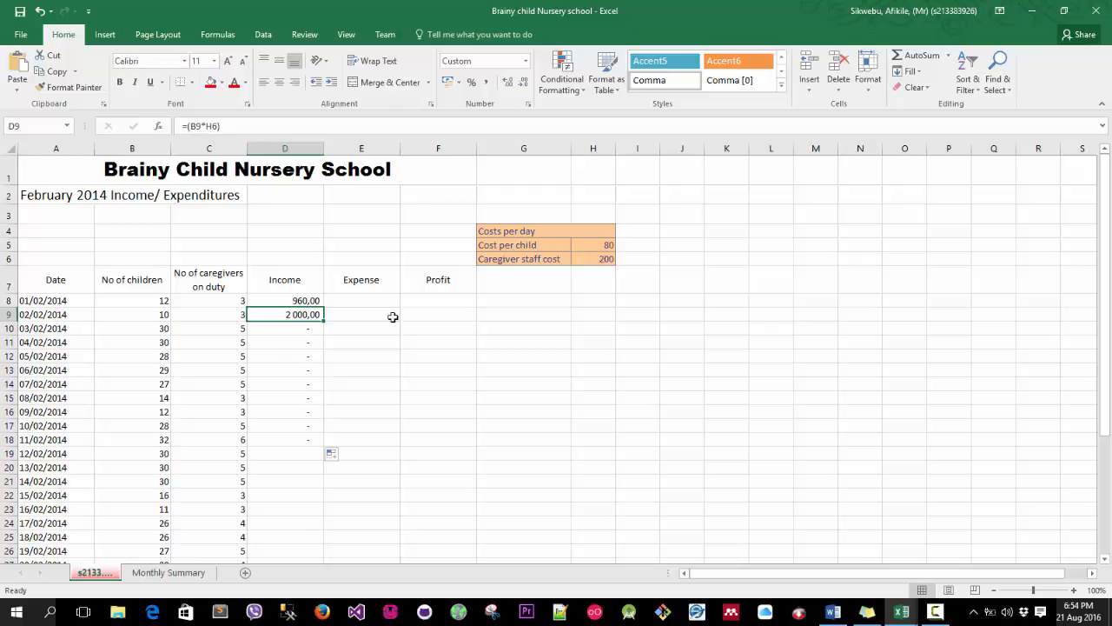
{"action": "left_click", "coordinate": [307, 326]}
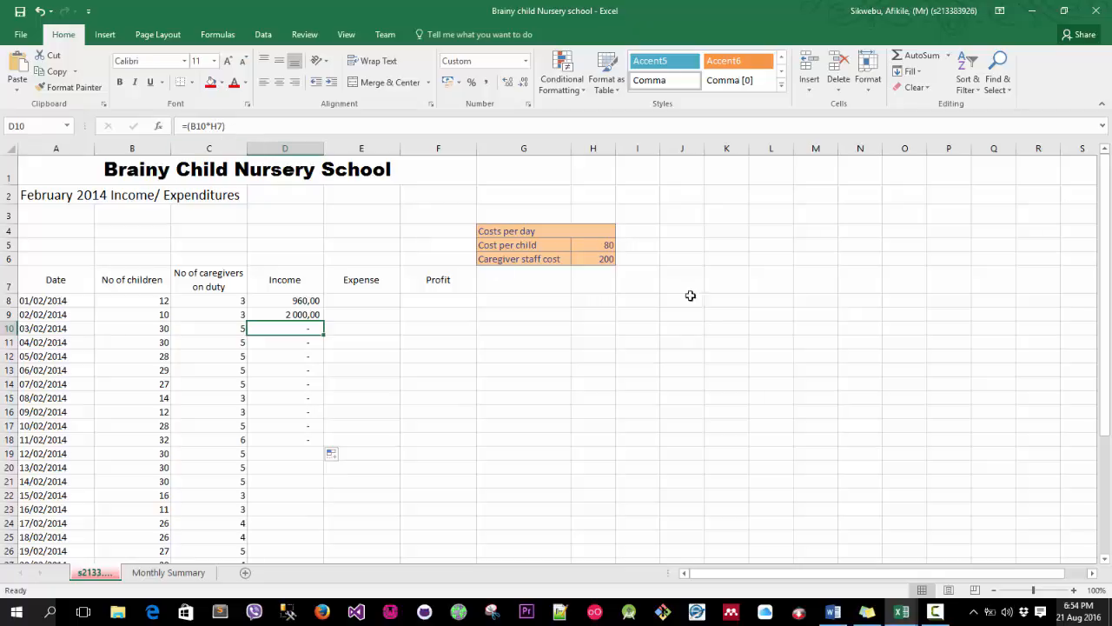
{"action": "left_click", "coordinate": [600, 282]}
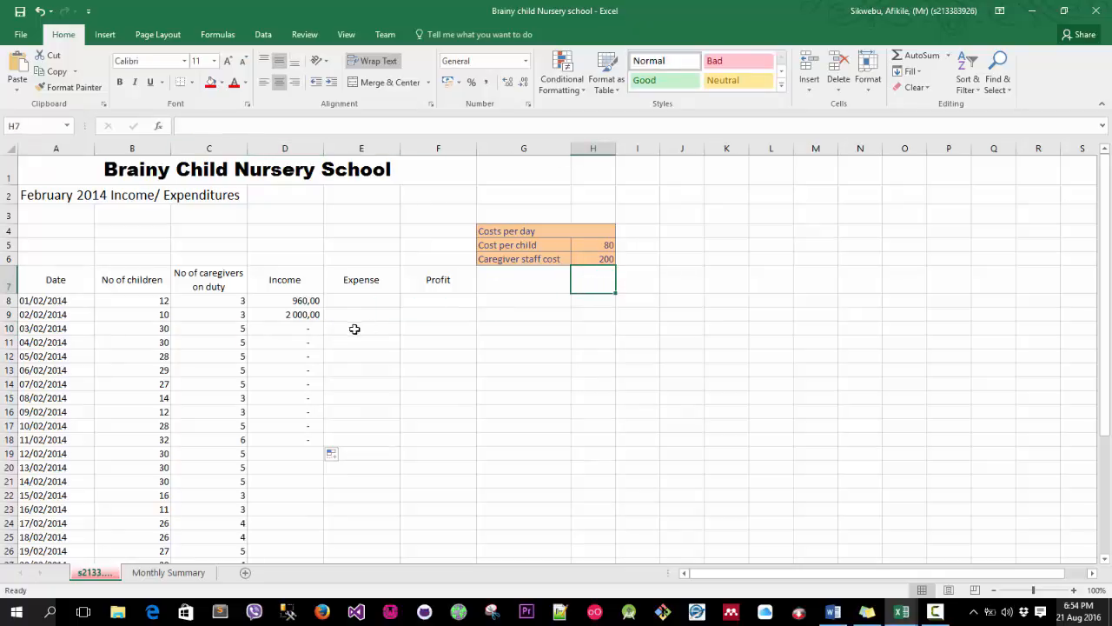
Try to edit the formula in D16 by replacing its B16 reference with another cell reference.
{"action": "left_click", "coordinate": [291, 304]}
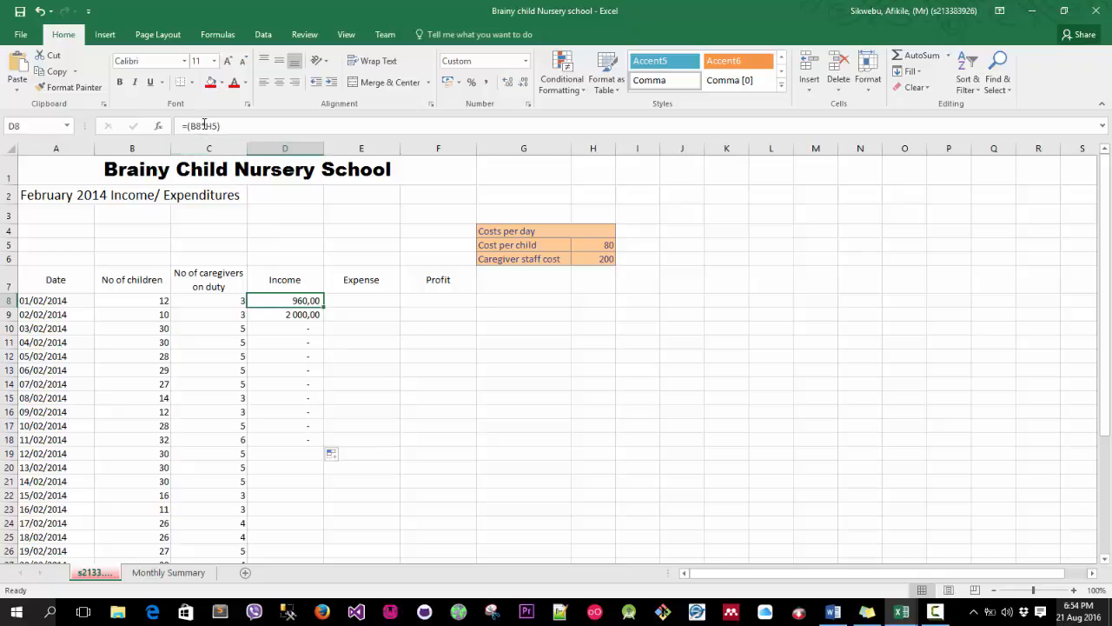
{"action": "left_click_drag", "start_coordinate": [323, 308], "coordinate": [323, 441]}
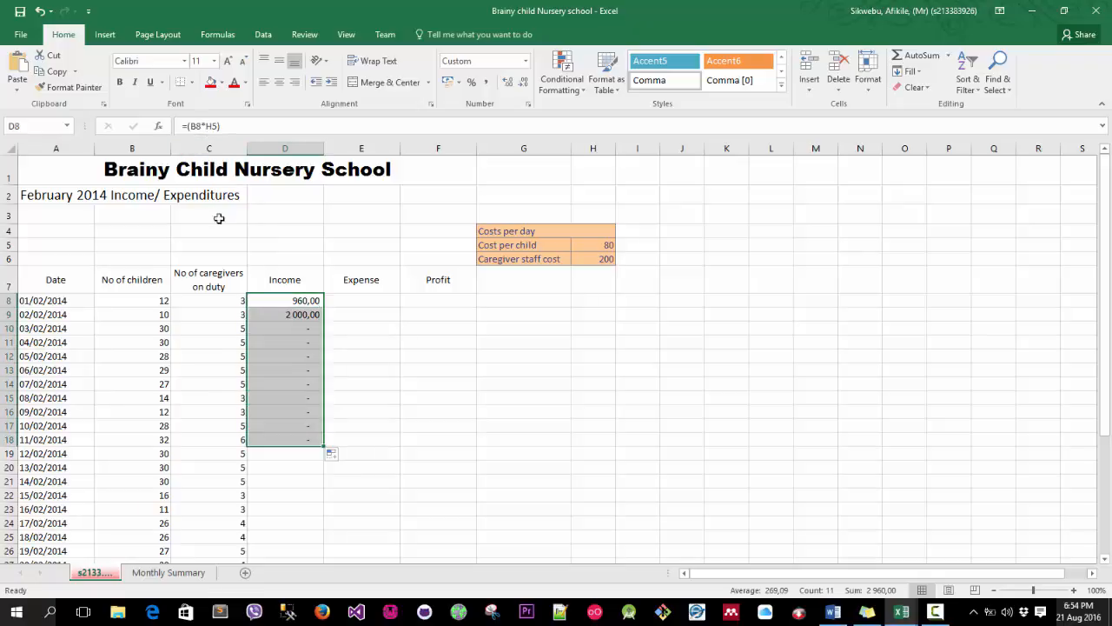
{"action": "left_click", "coordinate": [304, 451]}
{"action": "left_click", "coordinate": [266, 416]}
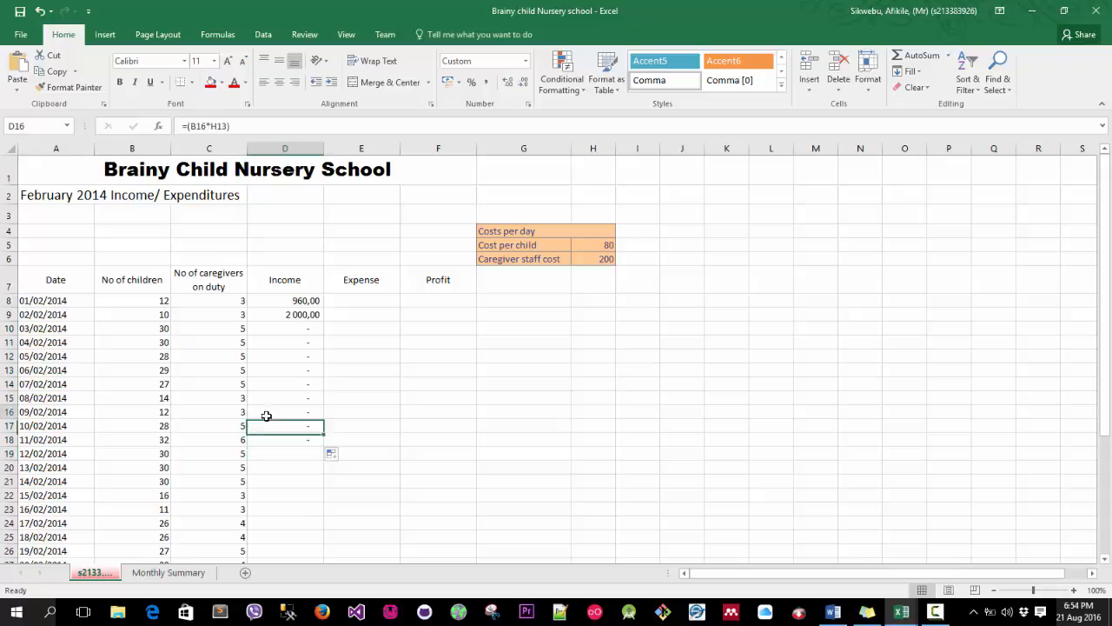
{"action": "left_click", "coordinate": [200, 127]}
{"action": "left_click_drag", "start_coordinate": [190, 126], "coordinate": [210, 131]}
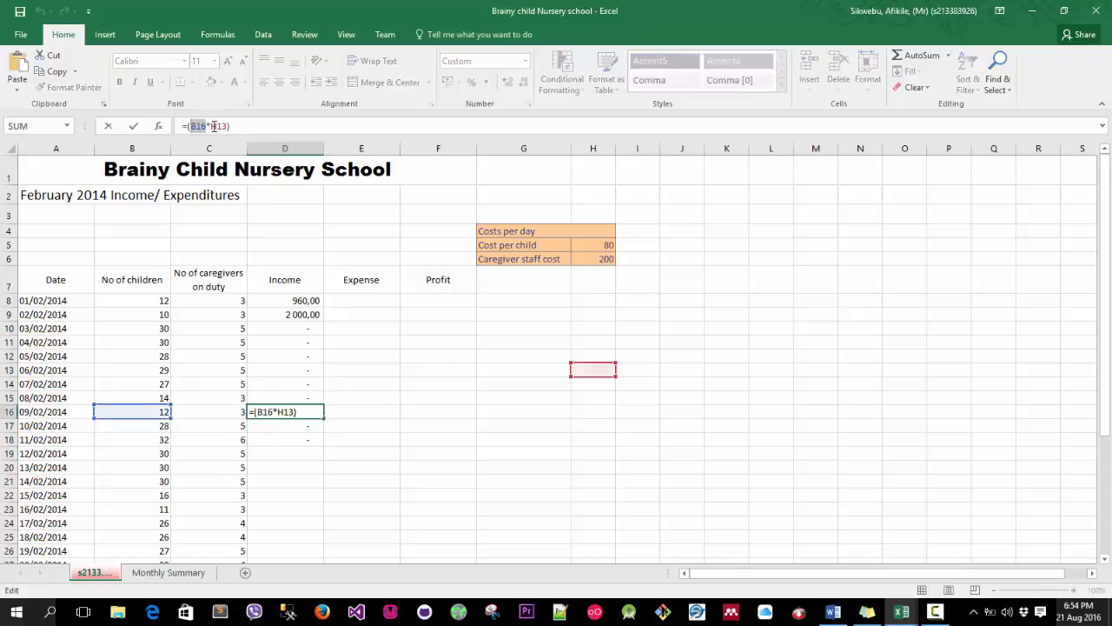
{"action": "left_click", "coordinate": [292, 302]}
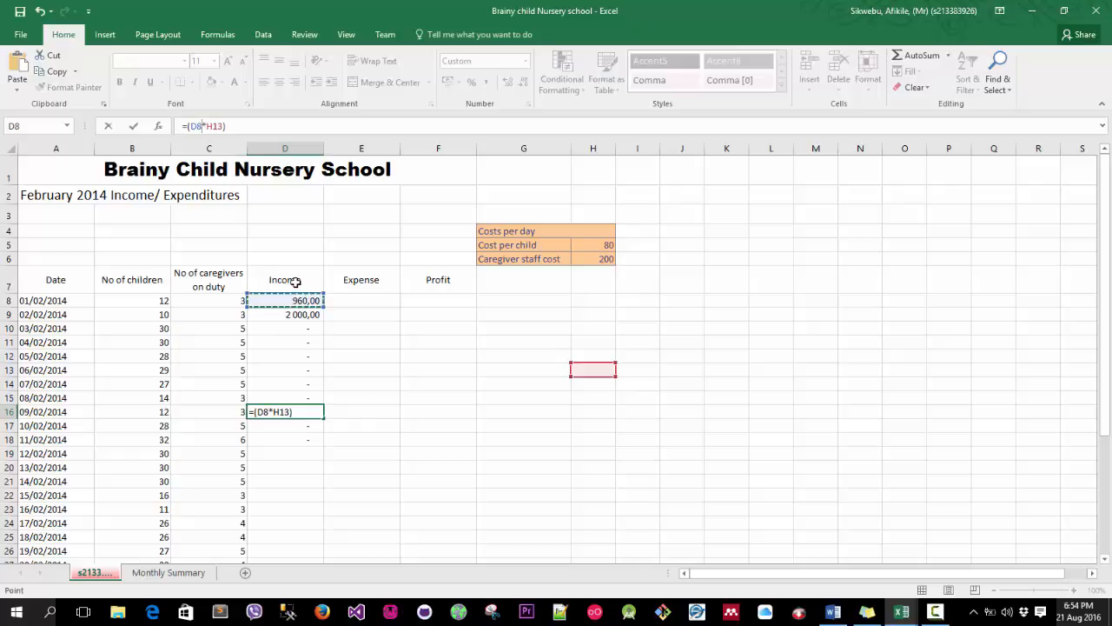
{"action": "left_click", "coordinate": [314, 396]}
{"action": "key", "text": "Return"}
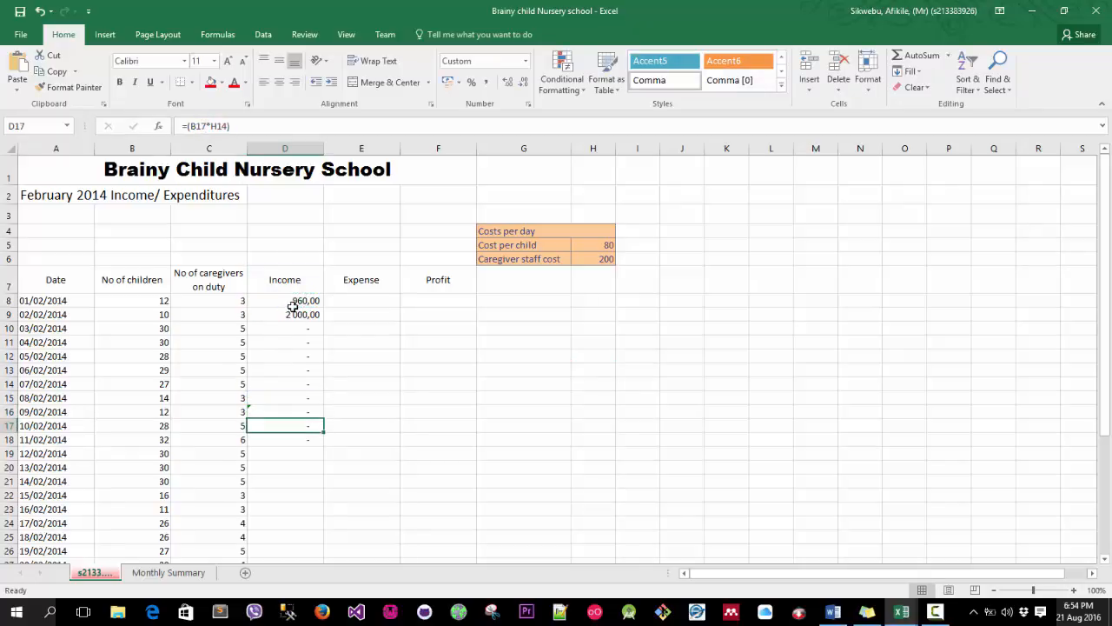
{"action": "left_click", "coordinate": [301, 305]}
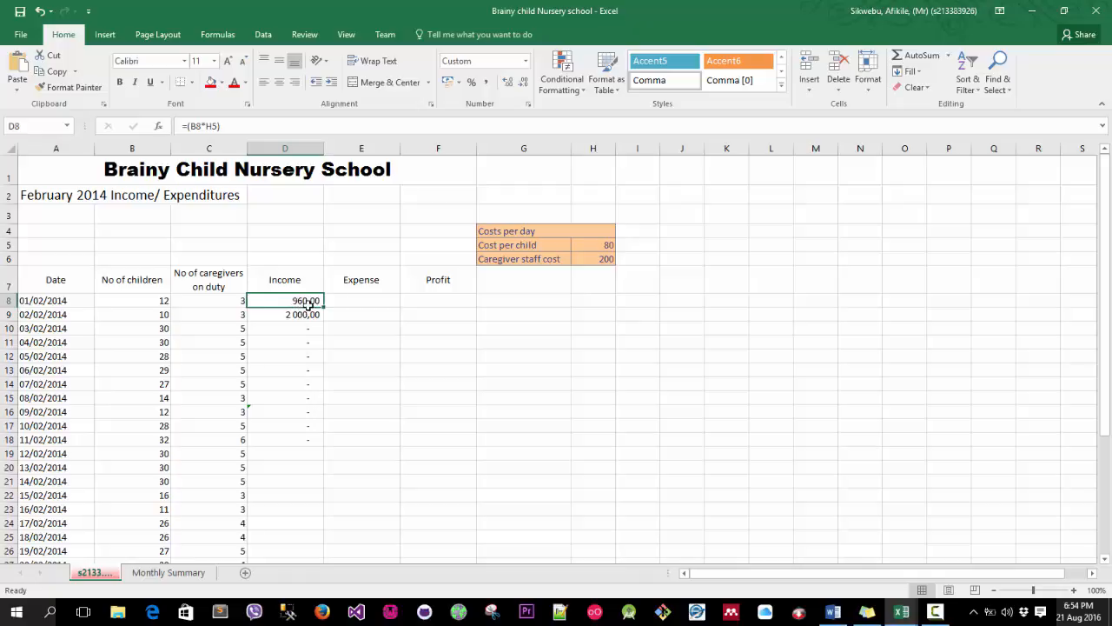
Make the cost reference in D8's formula row-absolute as =(B8*H$5).
{"action": "scroll", "coordinate": [335, 397], "scroll_direction": "down", "scroll_amount": 1}
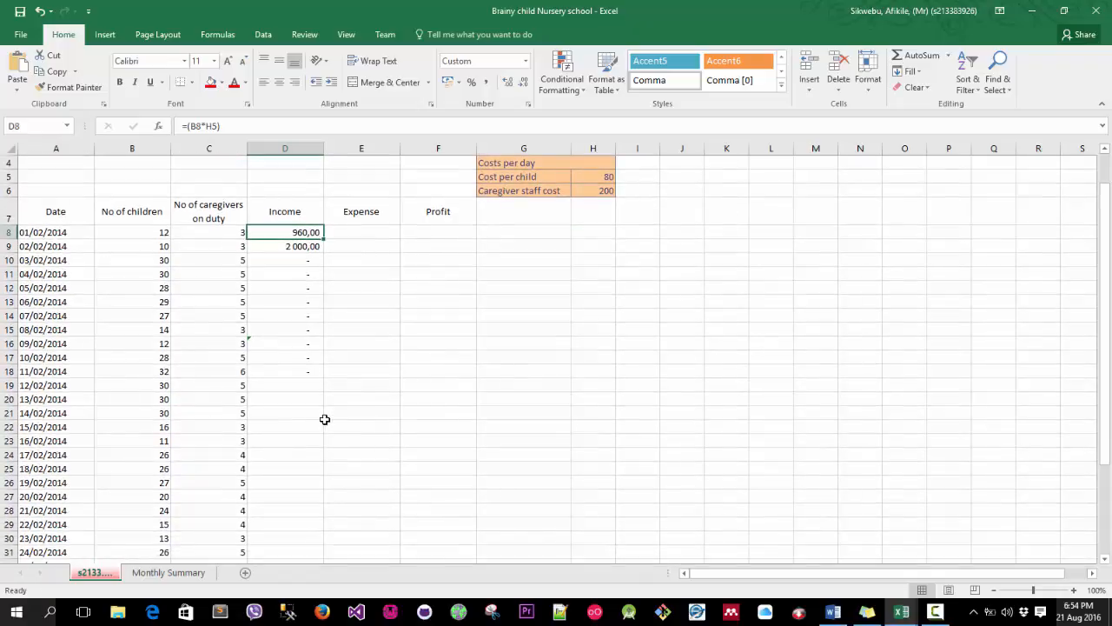
{"action": "scroll", "coordinate": [324, 420], "scroll_direction": "down", "scroll_amount": 1}
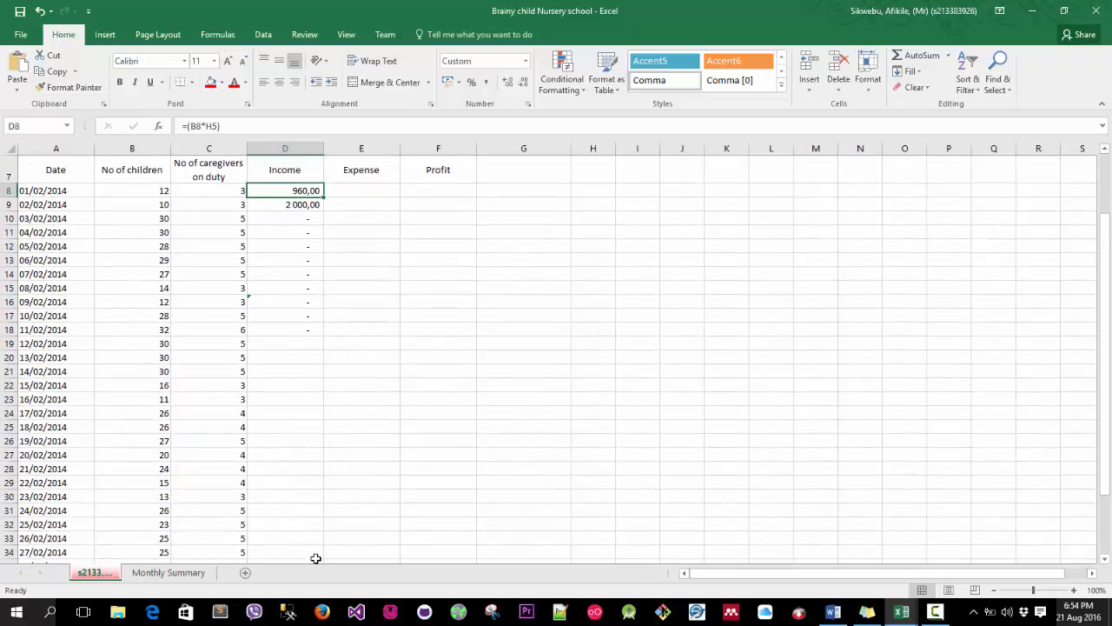
{"action": "scroll", "coordinate": [315, 557], "scroll_direction": "down", "scroll_amount": 1}
{"action": "left_click", "coordinate": [286, 510]}
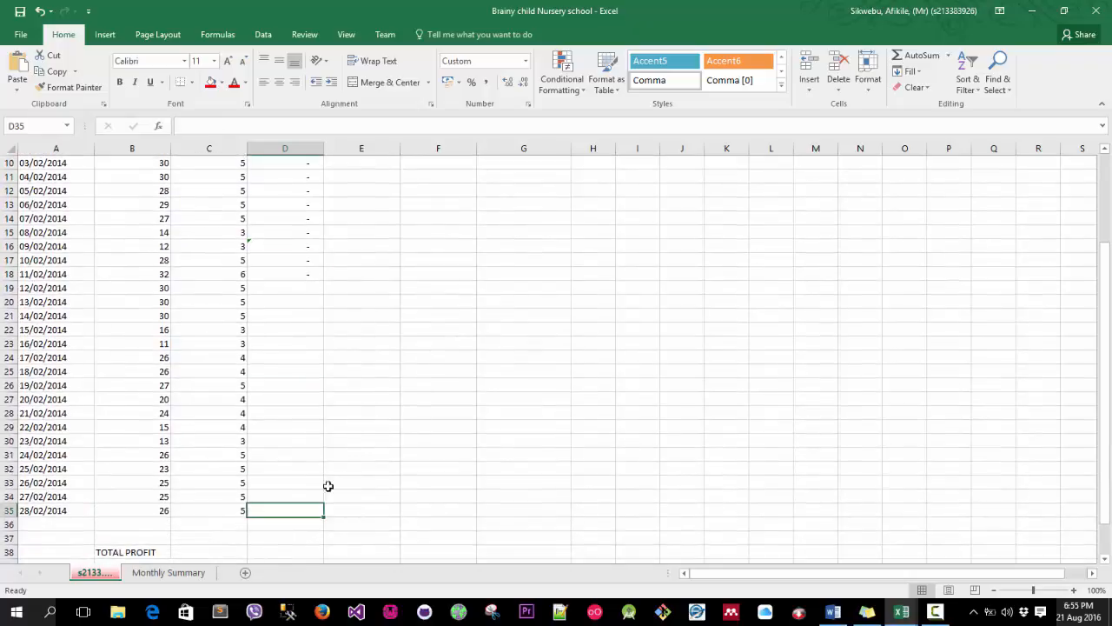
{"action": "scroll", "coordinate": [329, 486], "scroll_direction": "up", "scroll_amount": 3}
{"action": "left_click", "coordinate": [300, 301]}
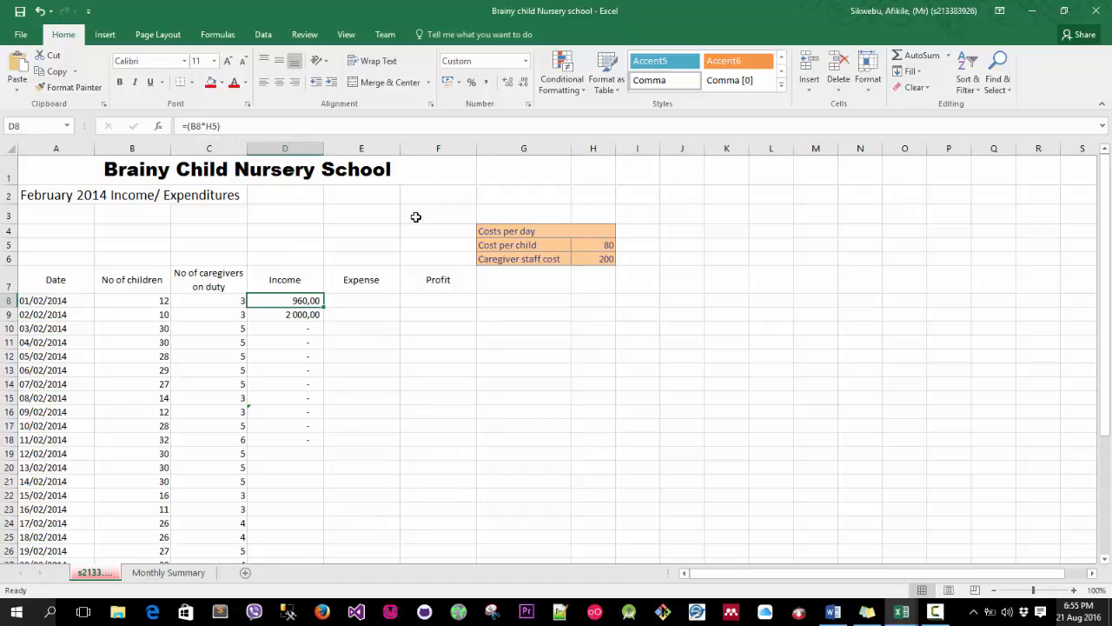
{"action": "left_click", "coordinate": [212, 126]}
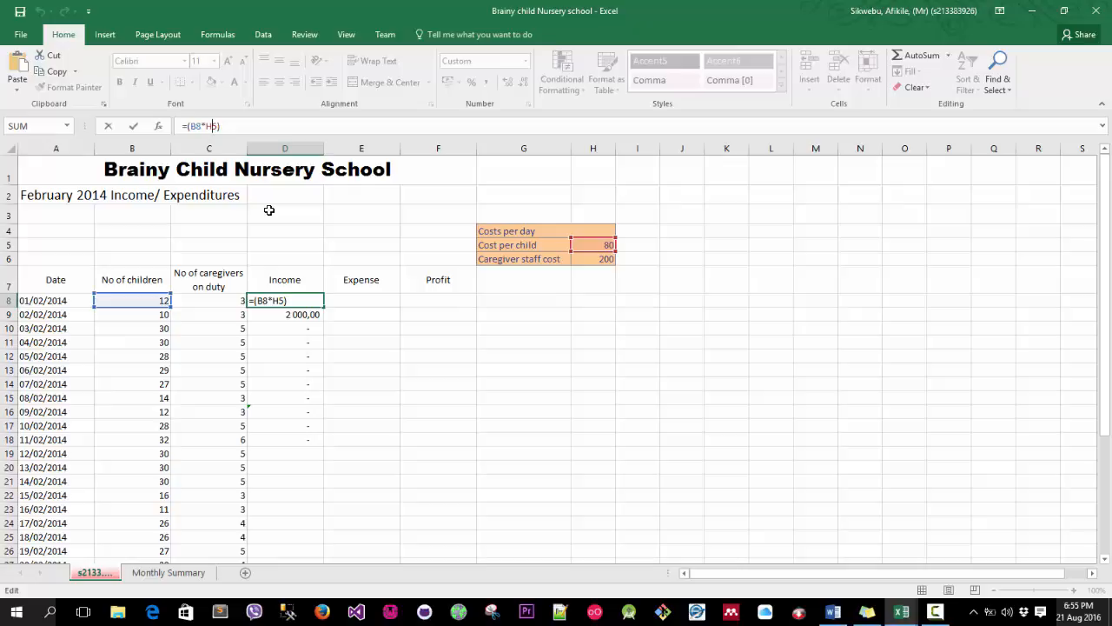
{"action": "type", "text": "$"}
{"action": "left_click", "coordinate": [336, 346]}
{"action": "left_click", "coordinate": [298, 300]}
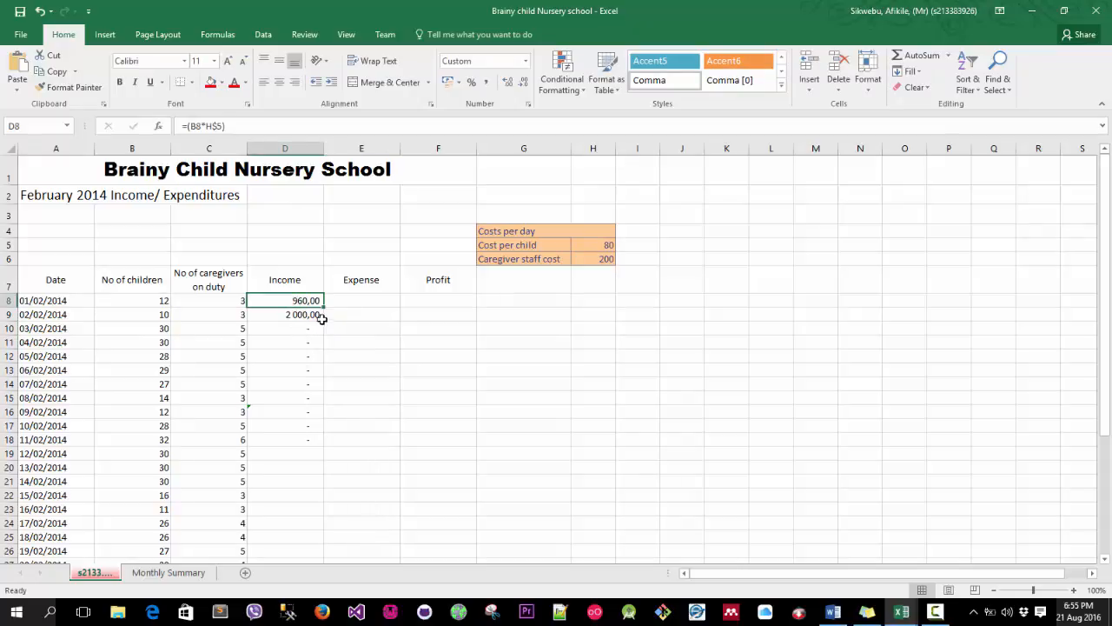
Copy the corrected income formula from D8 down to D35.
{"action": "scroll", "coordinate": [325, 315], "scroll_direction": "down", "scroll_amount": 2}
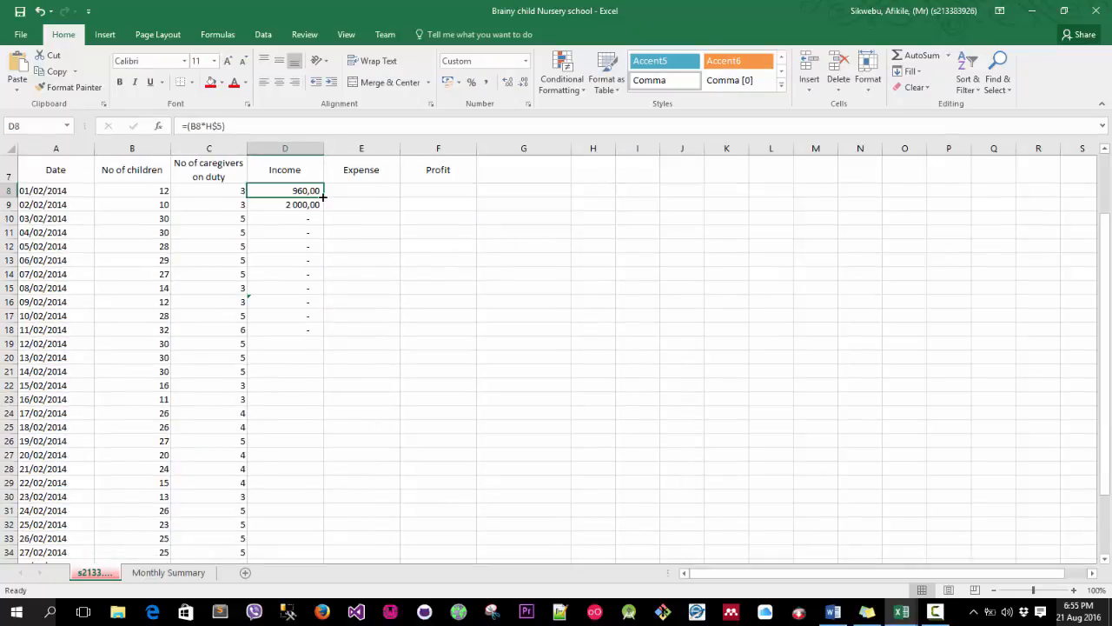
{"action": "left_click_drag", "start_coordinate": [323, 198], "coordinate": [324, 543]}
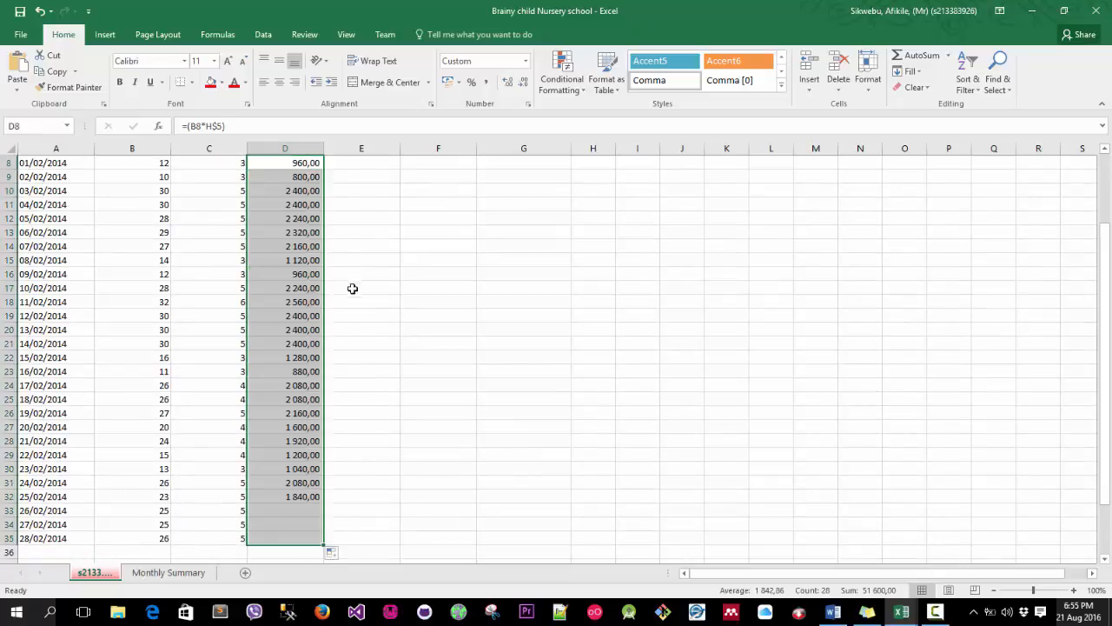
{"action": "scroll", "coordinate": [399, 356], "scroll_direction": "up", "scroll_amount": 2}
{"action": "left_click", "coordinate": [524, 340]}
Try to change the references in D11's income formula by pointing at cells D13 and D15.
{"action": "left_click", "coordinate": [278, 315]}
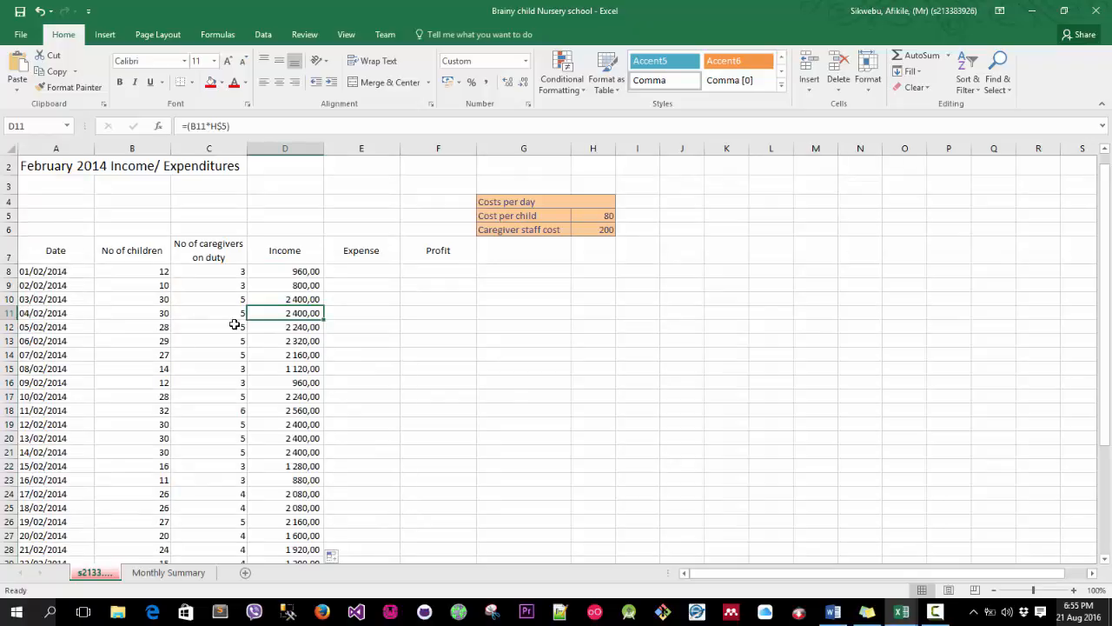
{"action": "left_click", "coordinate": [213, 127]}
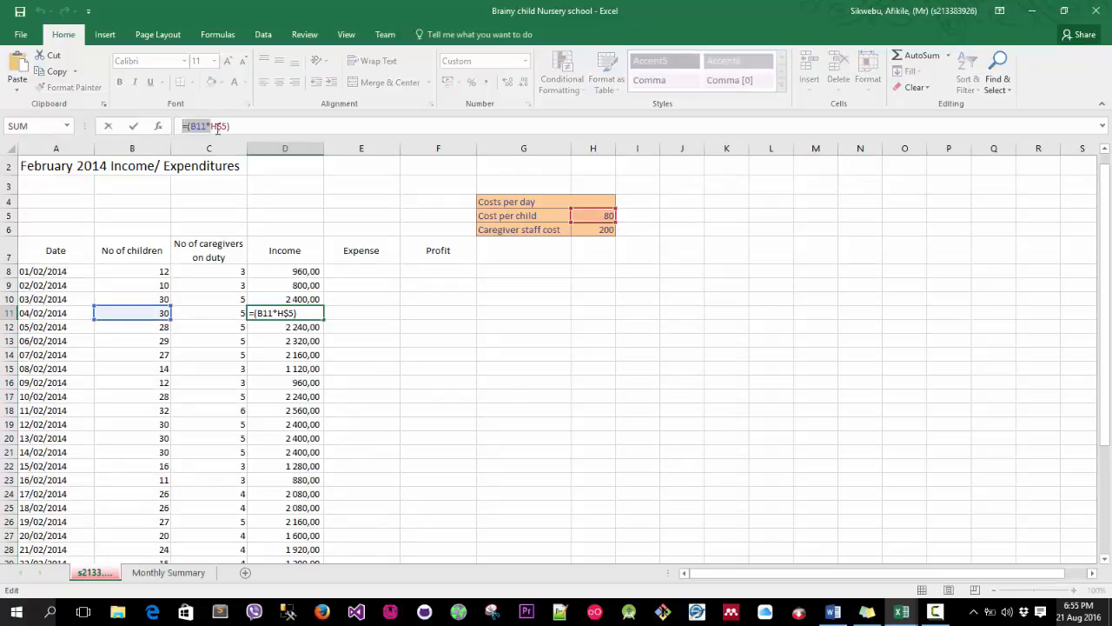
{"action": "left_click", "coordinate": [268, 347]}
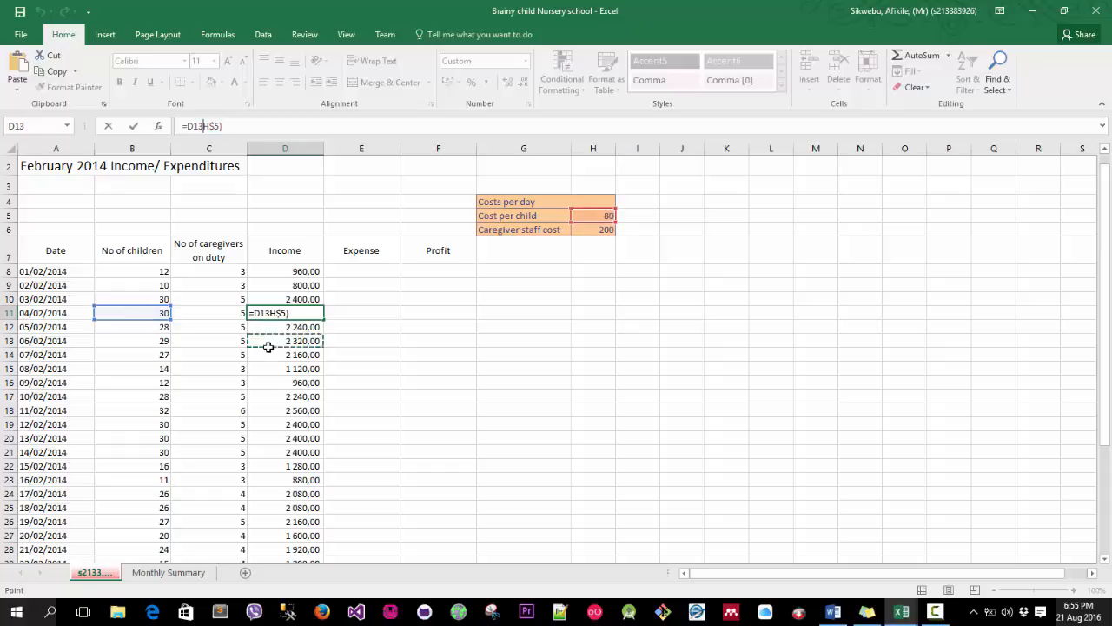
{"action": "left_click", "coordinate": [273, 365]}
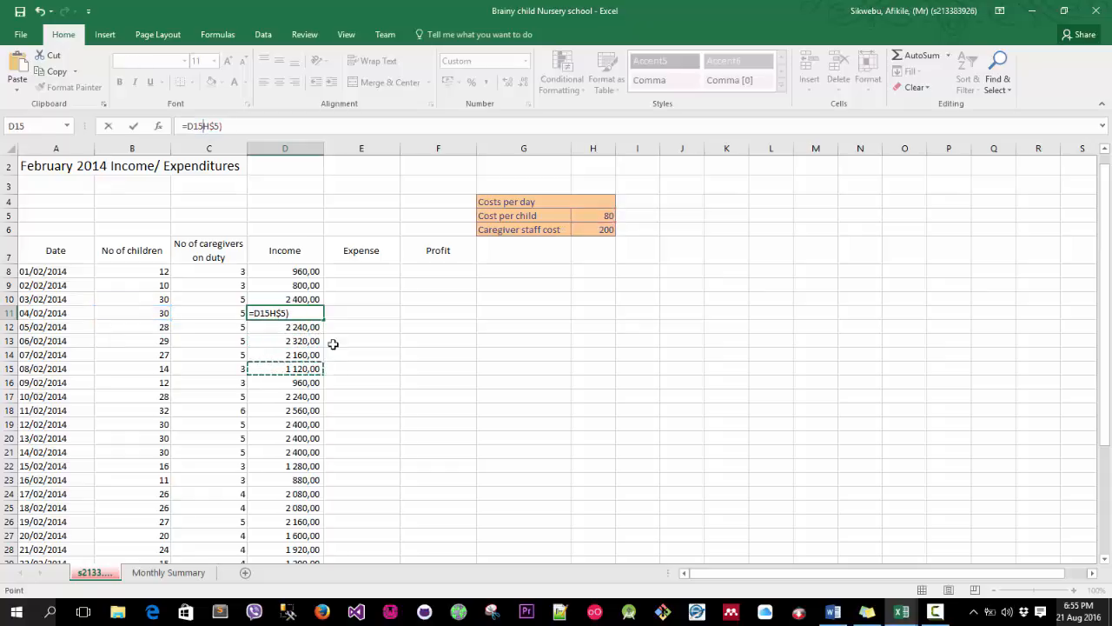
{"action": "key", "text": "Return"}
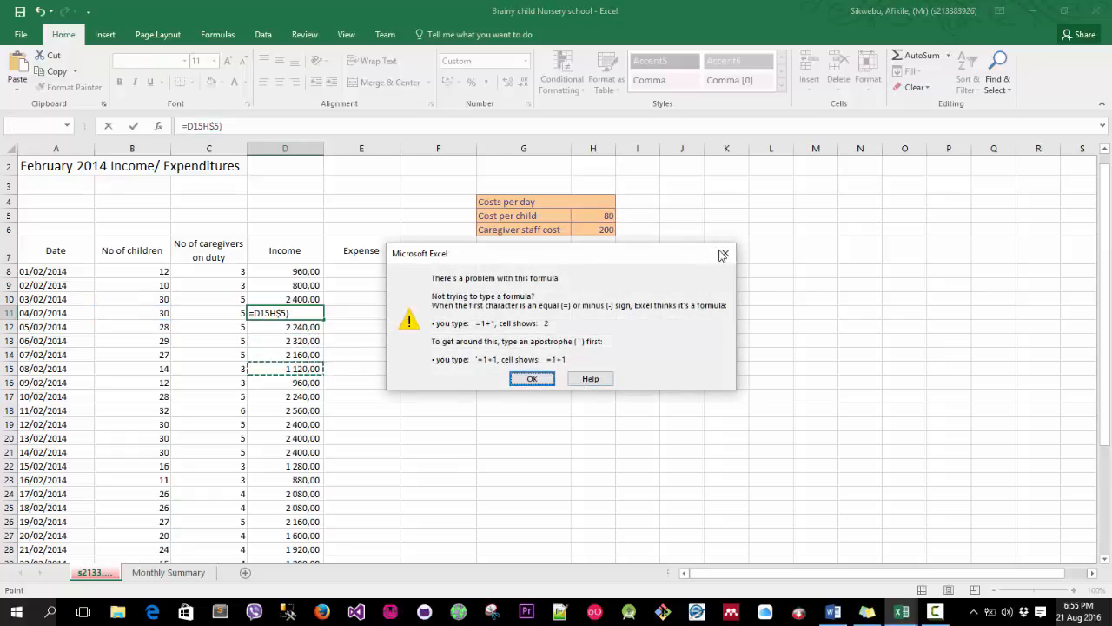
{"action": "left_click", "coordinate": [722, 254]}
{"action": "key", "text": "Escape"}
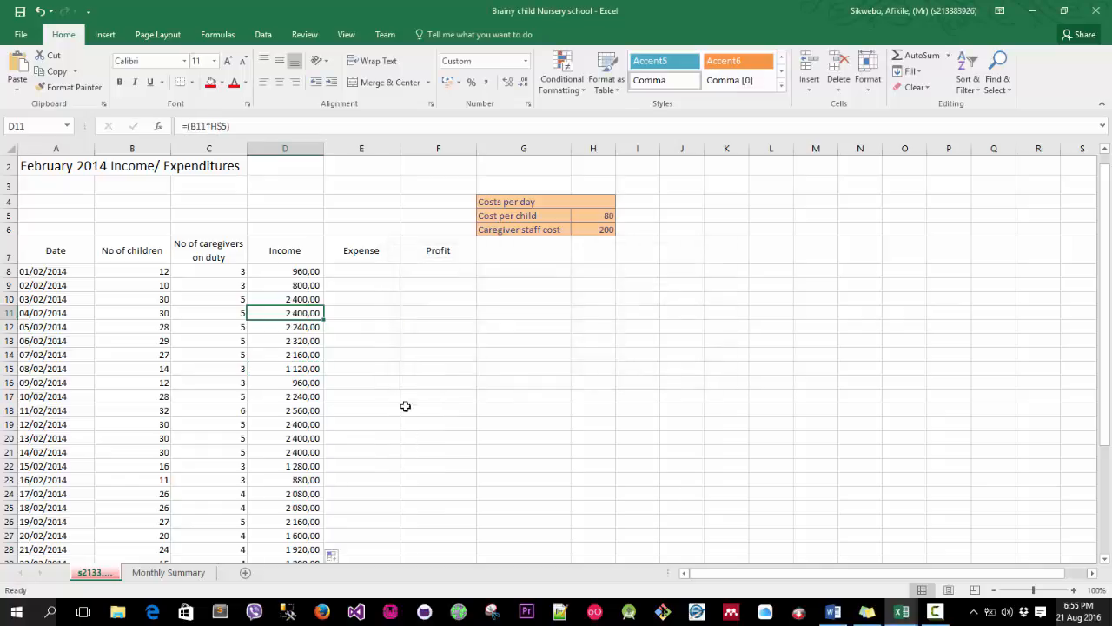
Examine the income formulas in D18, D22 and D12 and the cost-per-child cell H5.
{"action": "left_click", "coordinate": [405, 399]}
{"action": "left_click", "coordinate": [288, 412]}
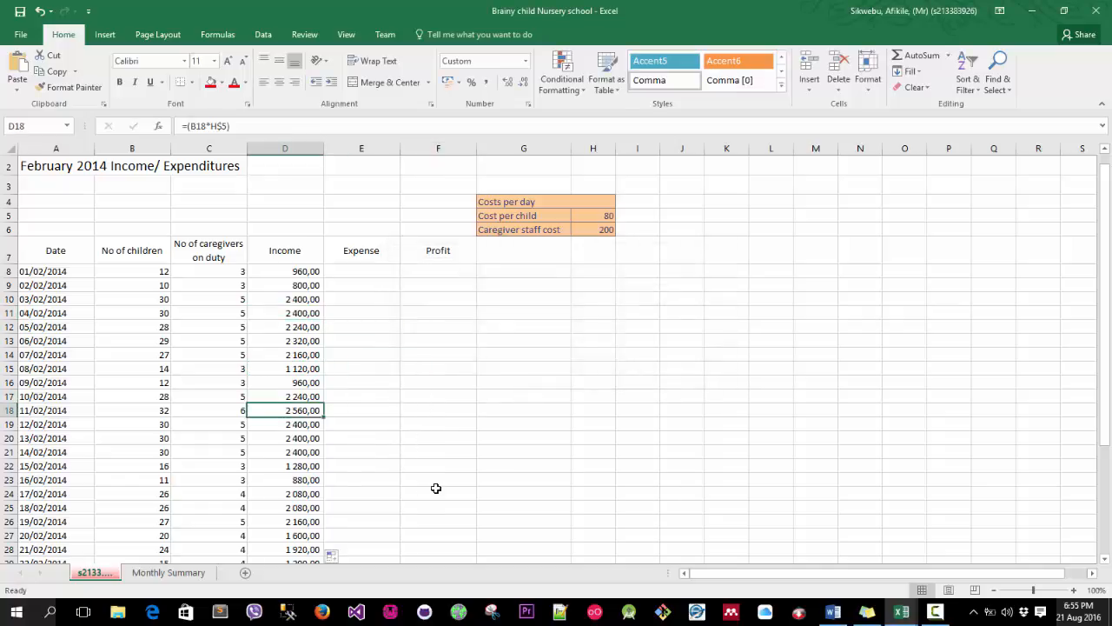
{"action": "double_click", "coordinate": [208, 127]}
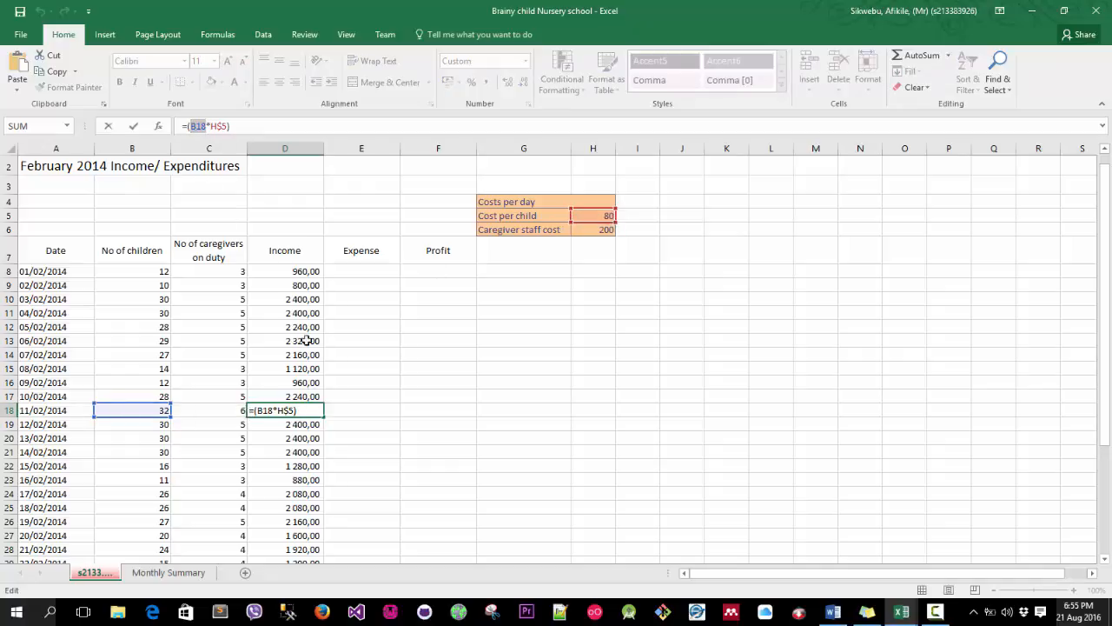
{"action": "left_click", "coordinate": [301, 467]}
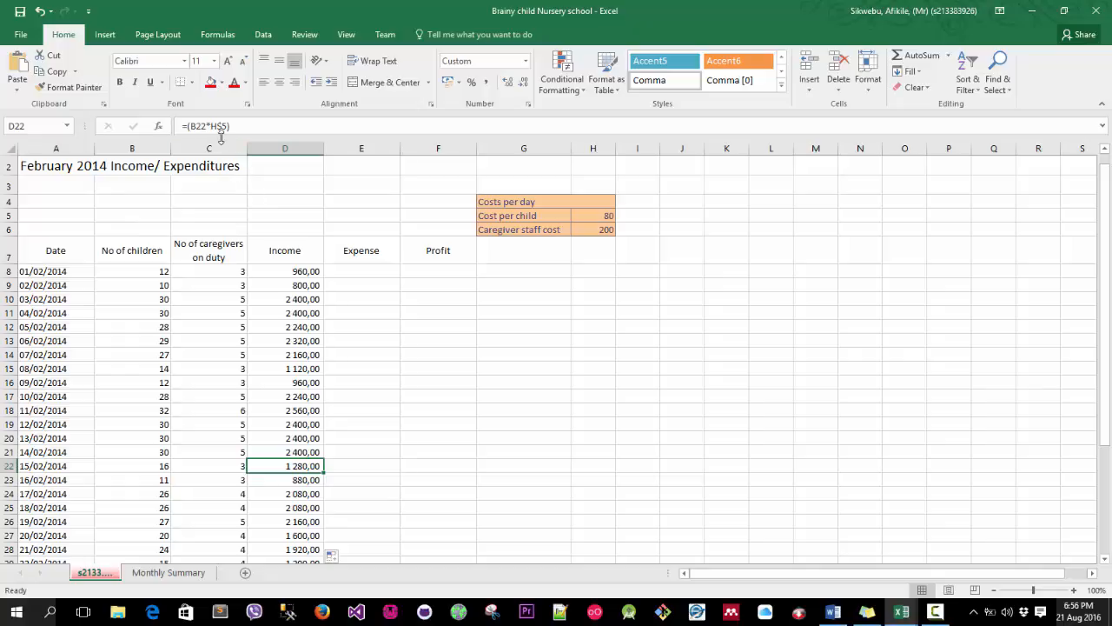
{"action": "left_click", "coordinate": [599, 215]}
{"action": "left_click", "coordinate": [289, 328]}
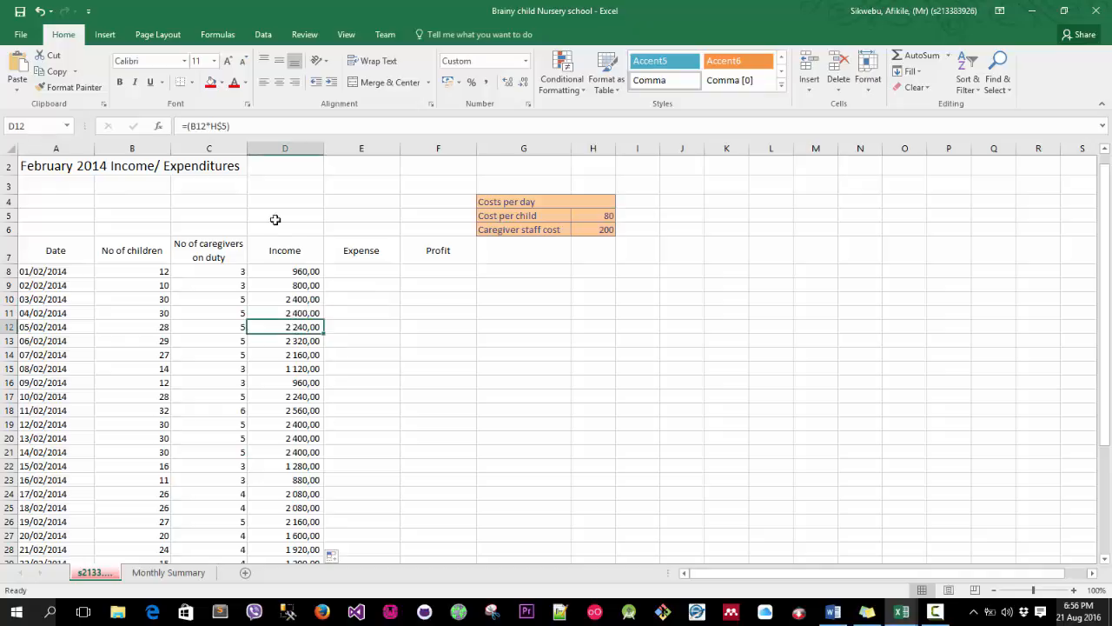
{"action": "left_click", "coordinate": [214, 131]}
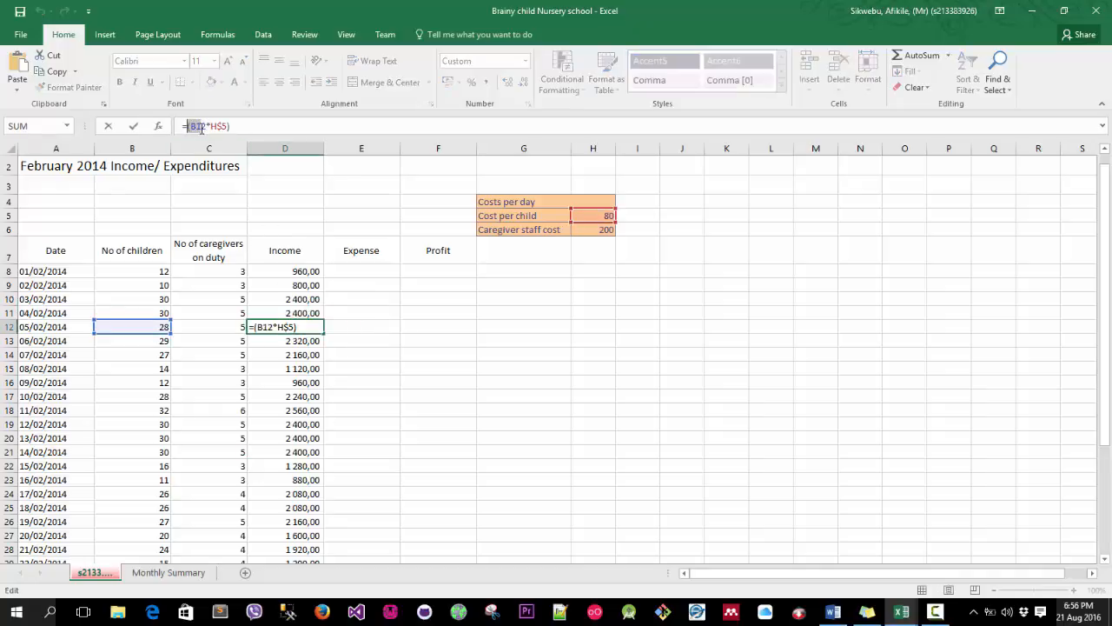
{"action": "left_click_drag", "start_coordinate": [301, 419], "coordinate": [300, 415]}
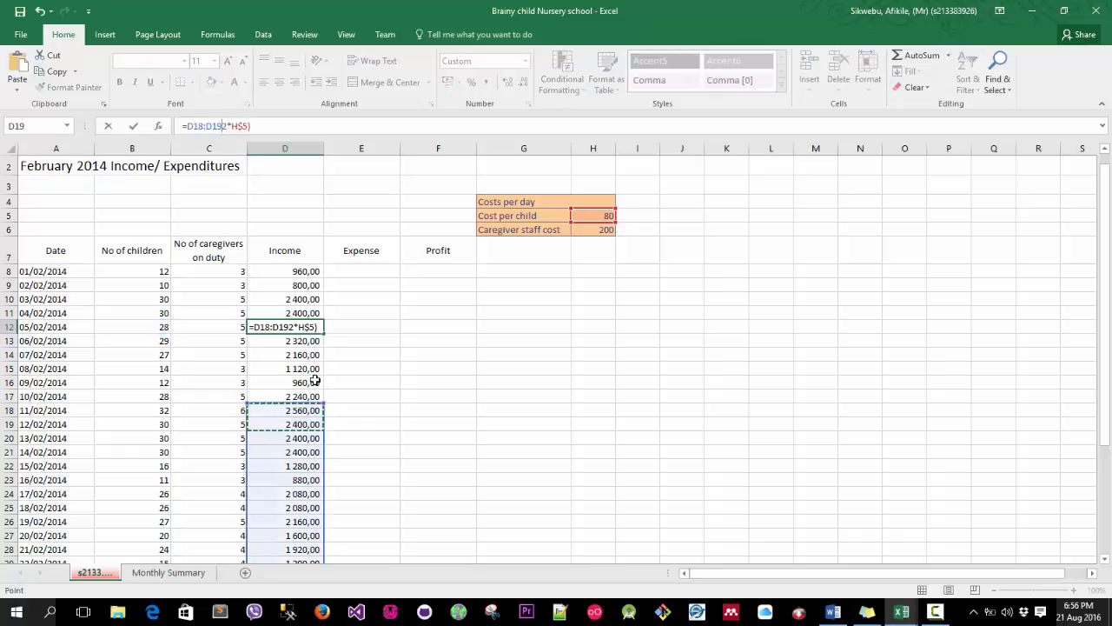
{"action": "key", "text": "Escape"}
{"action": "left_click", "coordinate": [605, 217]}
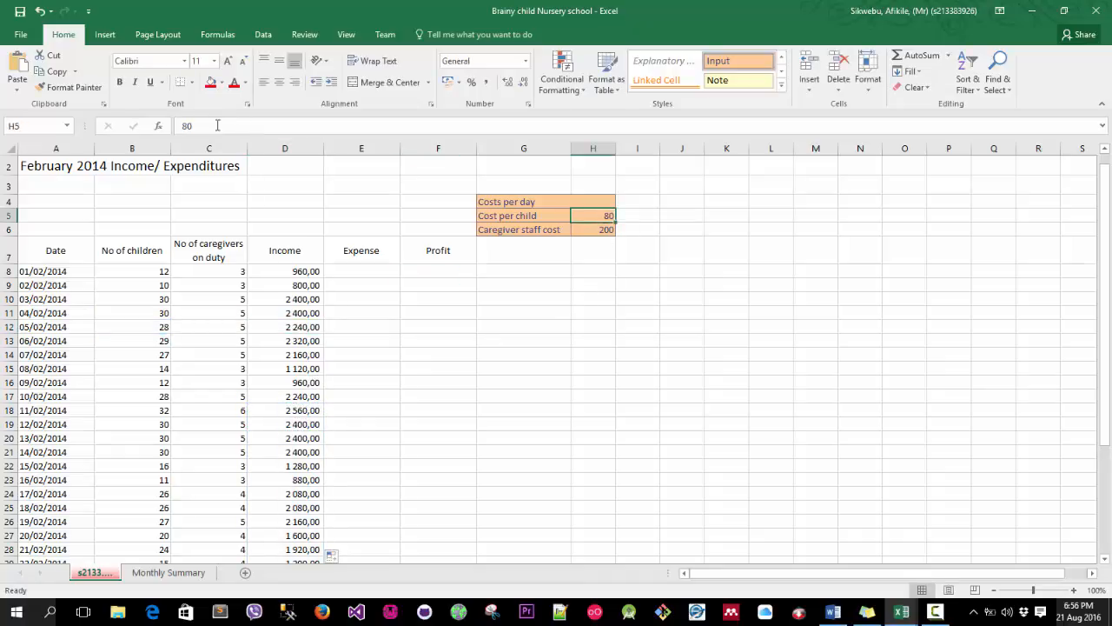
{"action": "left_click", "coordinate": [305, 327]}
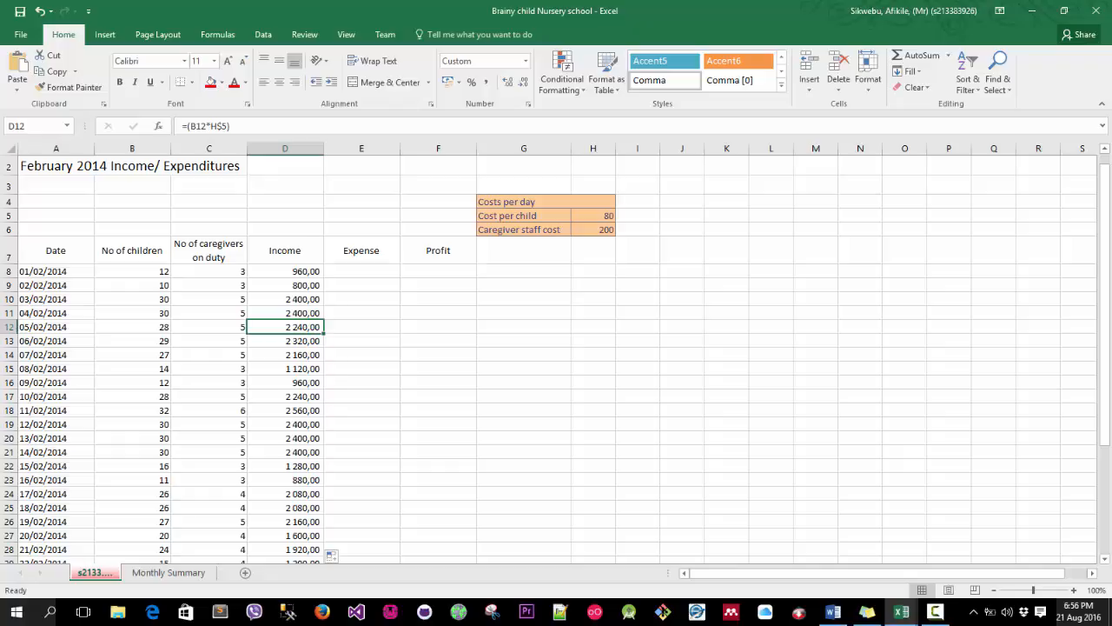
Enter the expense formula =C8*H6 in E8, multiplying caregivers on duty by the caregiver staff cost.
{"action": "left_click", "coordinate": [368, 272]}
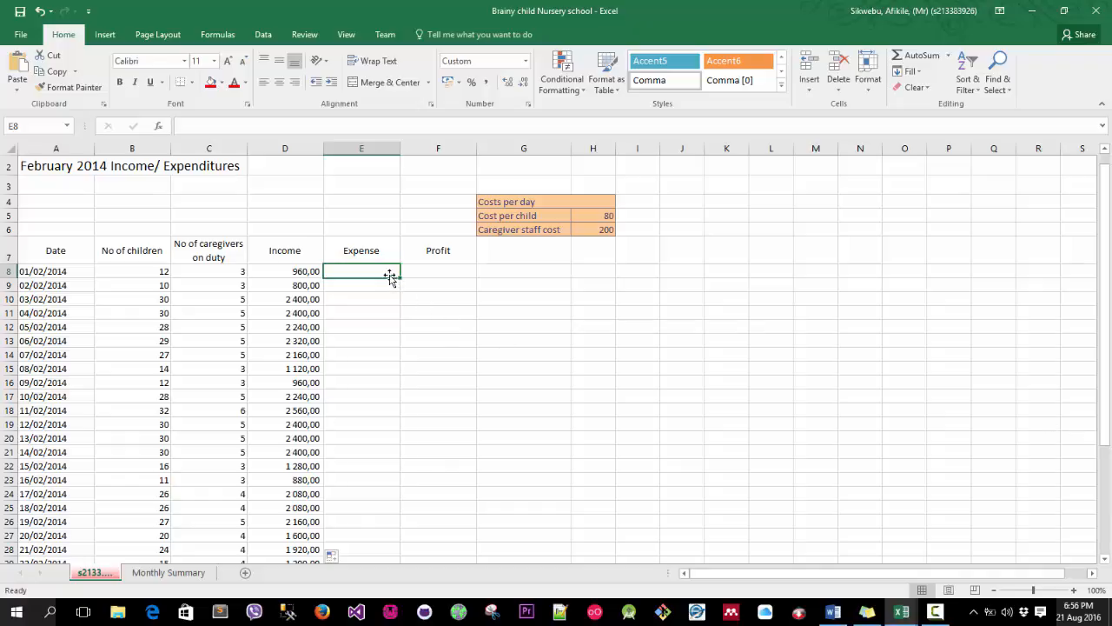
{"action": "type", "text": "="}
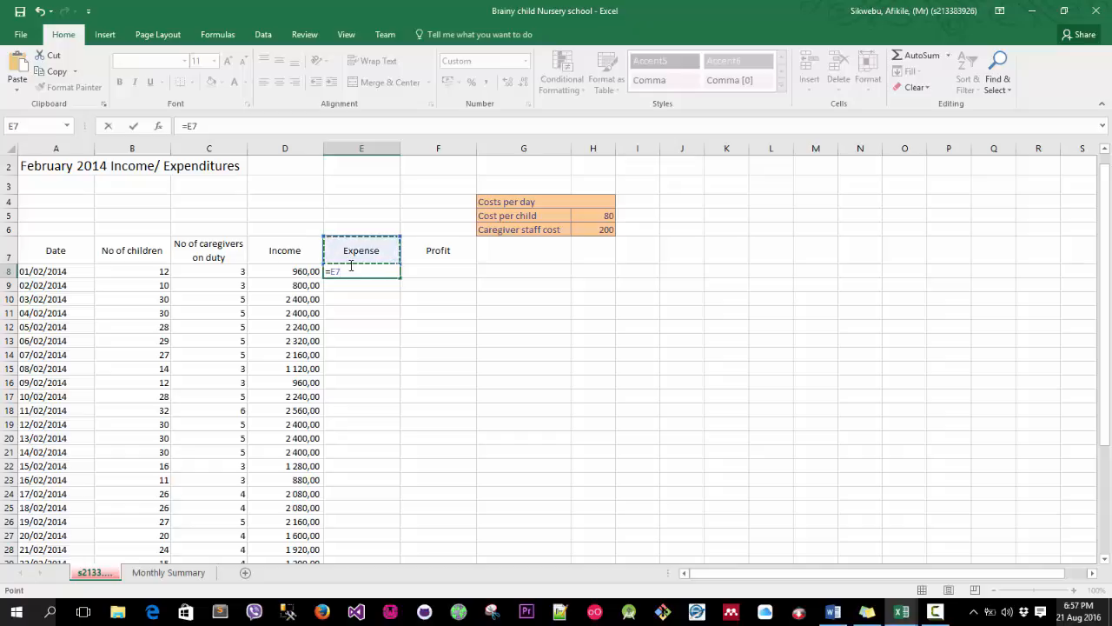
{"action": "key", "text": "BackSpace"}
{"action": "key", "text": "BackSpace"}
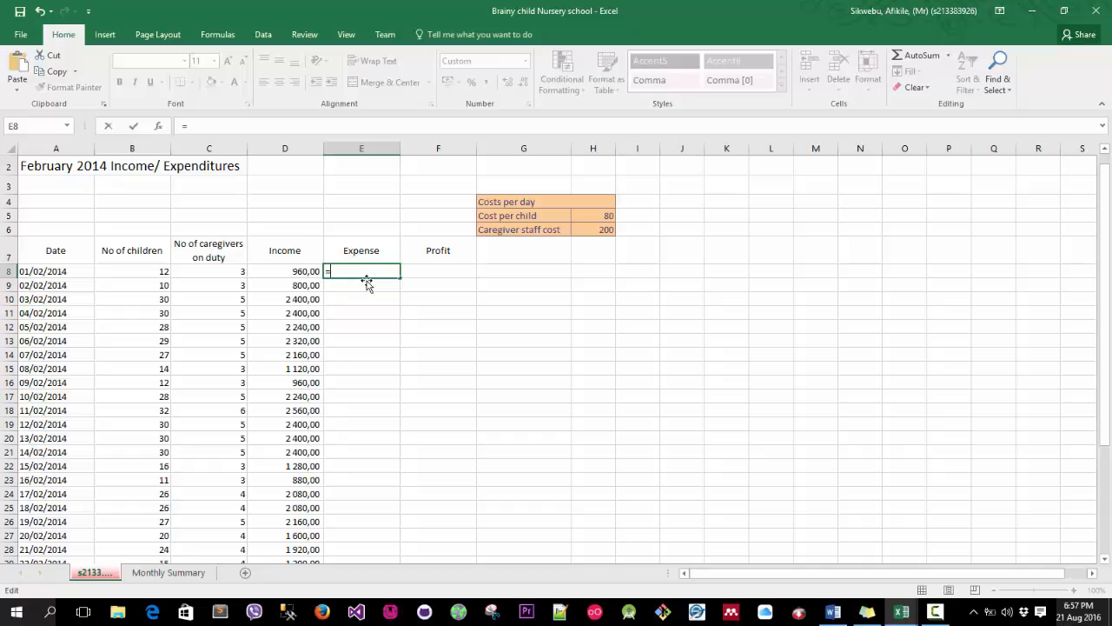
{"action": "left_click", "coordinate": [211, 273]}
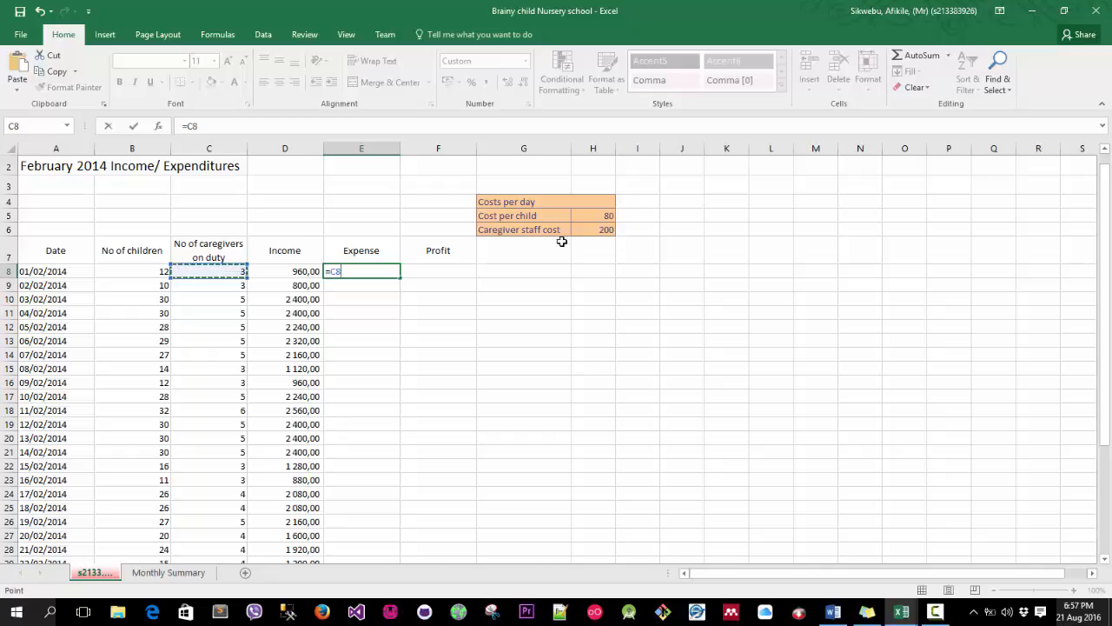
{"action": "type", "text": "*"}
{"action": "left_click", "coordinate": [605, 229]}
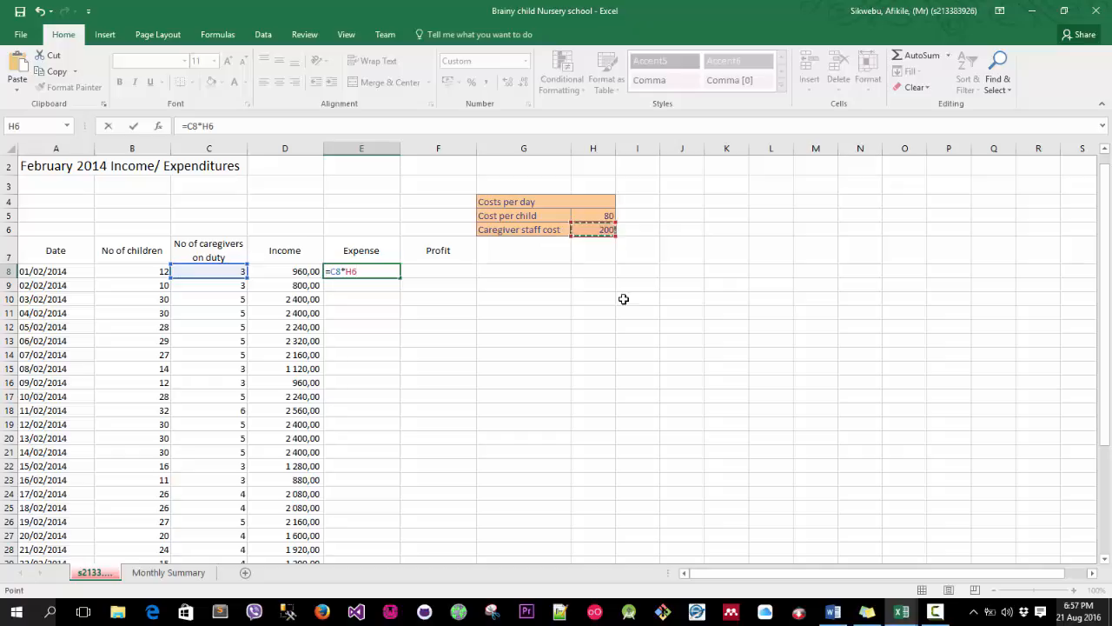
{"action": "key", "text": "Return"}
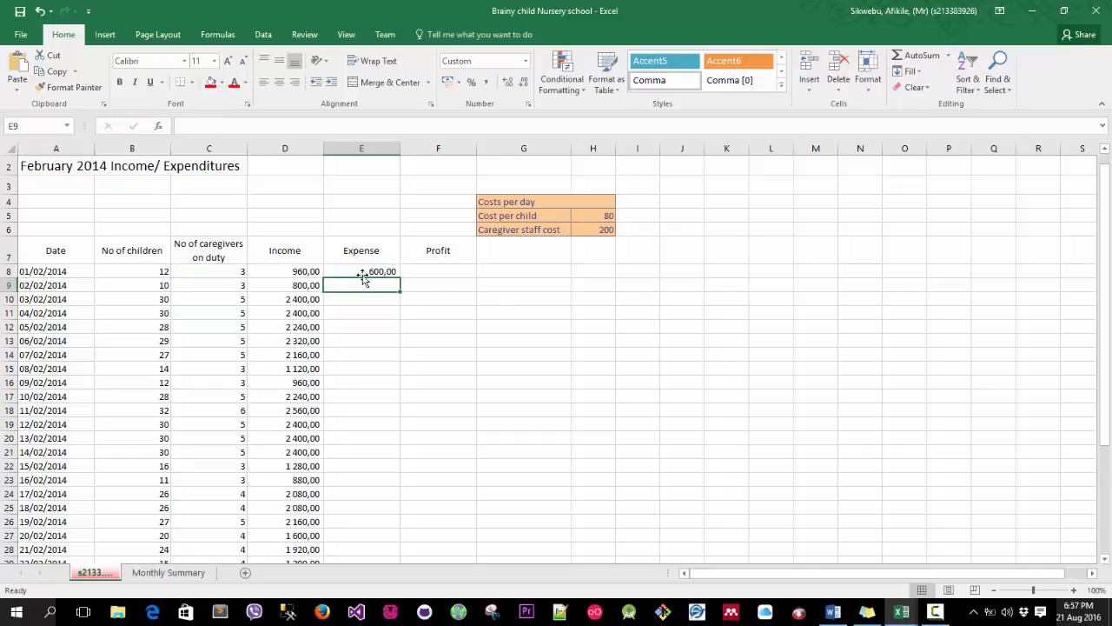
Make E8's staff cost reference row-absolute as =C8*H$6 and copy the expense formula down to E35.
{"action": "left_click", "coordinate": [223, 271]}
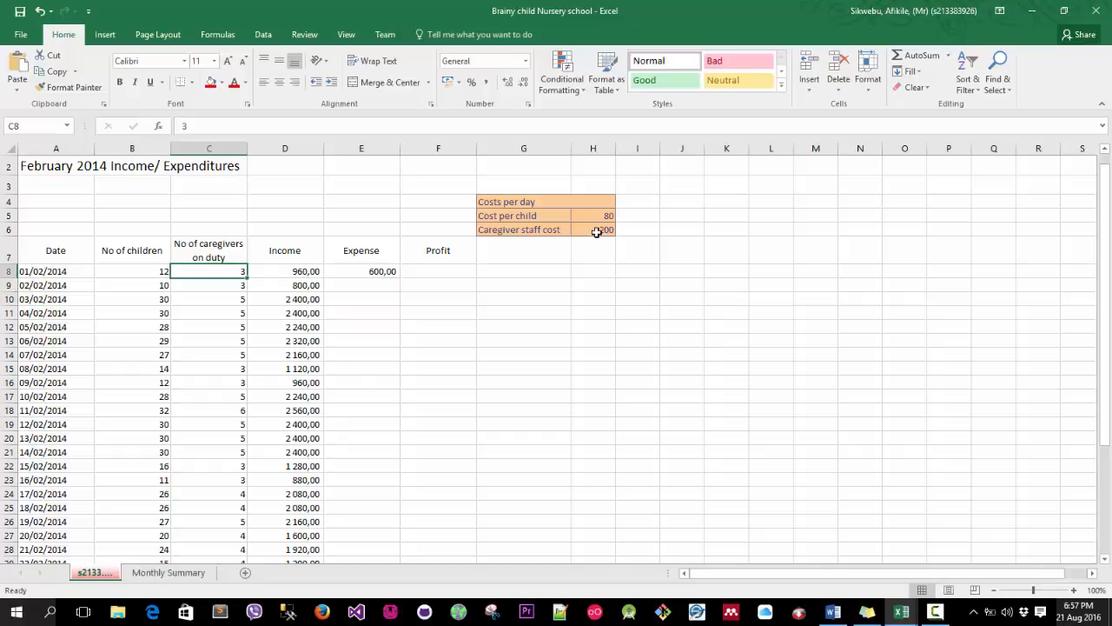
{"action": "left_click", "coordinate": [382, 271]}
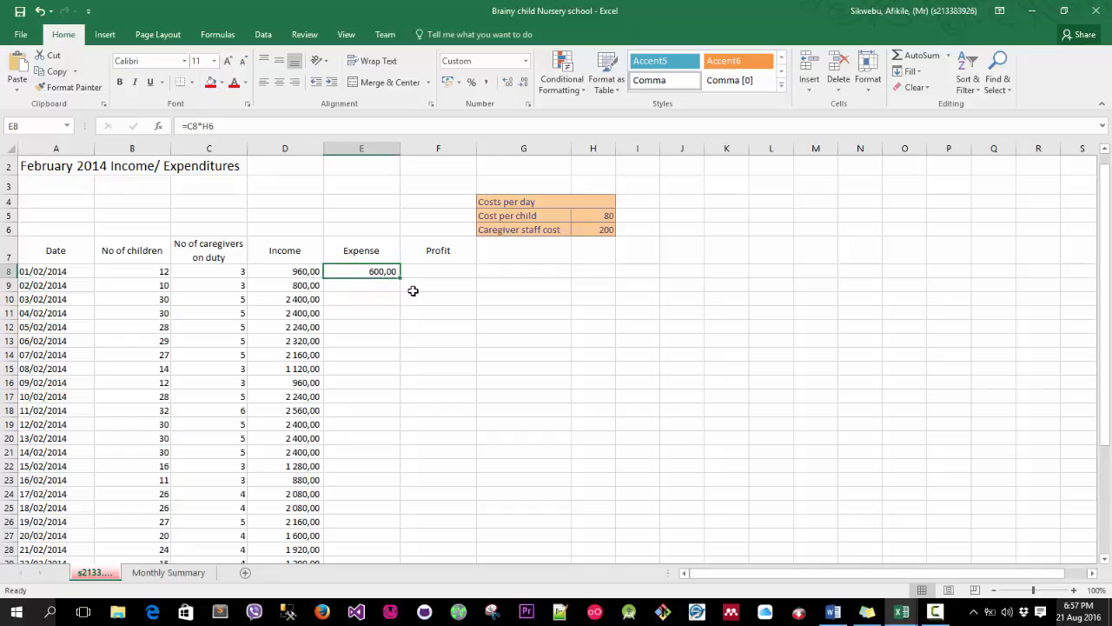
{"action": "scroll", "coordinate": [416, 289], "scroll_direction": "down", "scroll_amount": 1}
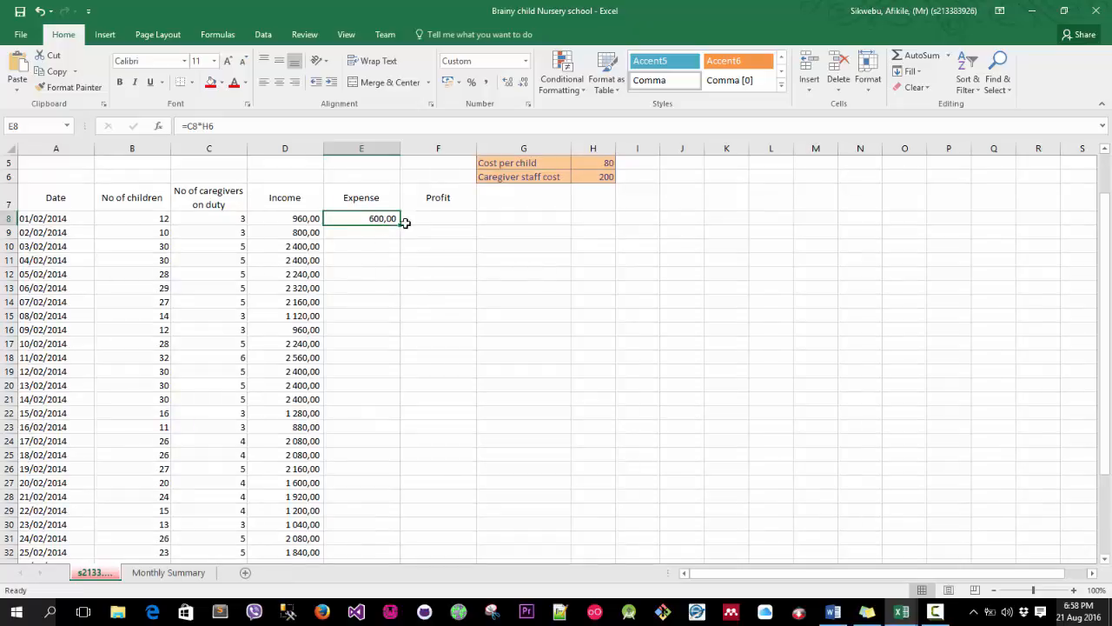
{"action": "left_click", "coordinate": [217, 127]}
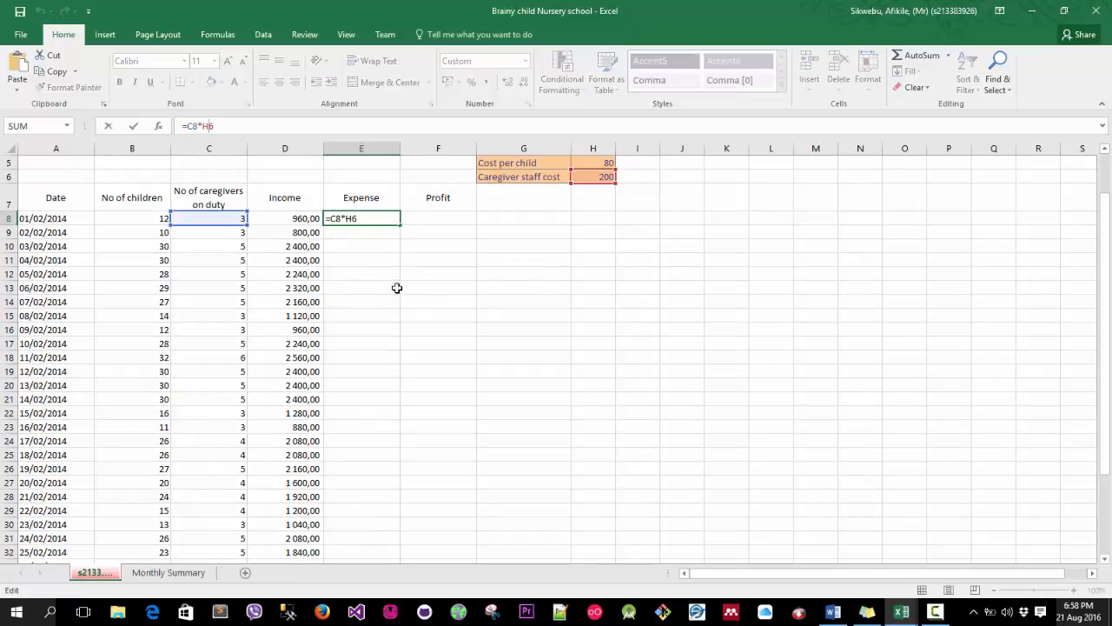
{"action": "key", "text": "F4"}
{"action": "key", "text": "F4"}
{"action": "left_click", "coordinate": [392, 260]}
{"action": "left_click", "coordinate": [393, 220]}
{"action": "left_click_drag", "start_coordinate": [399, 224], "coordinate": [392, 545]}
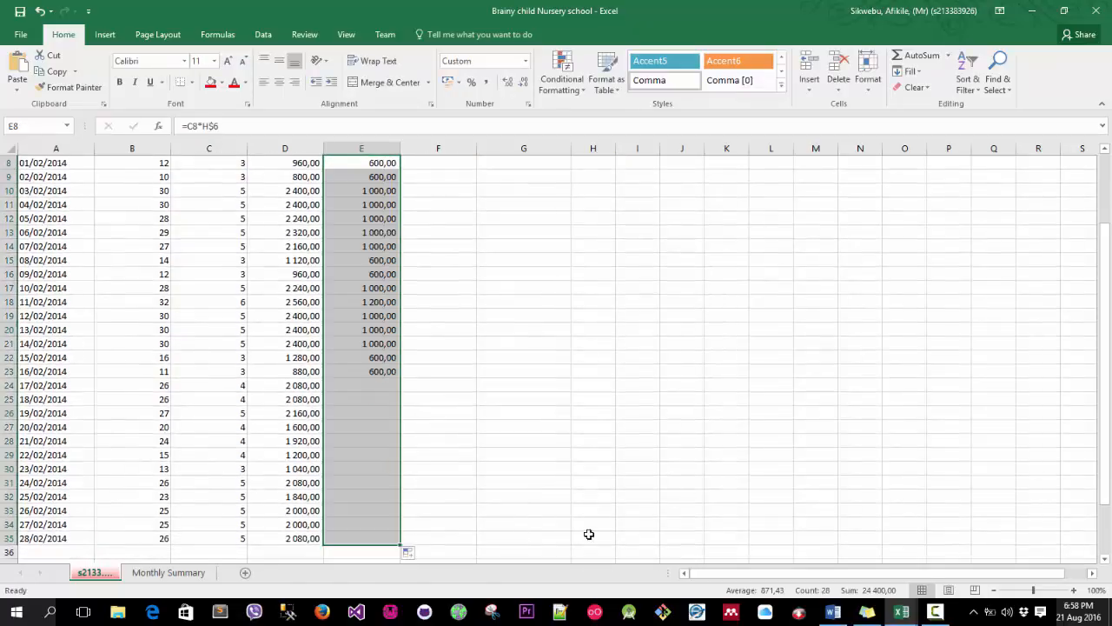
Enter the profit formula =E7-D8 in F8.
{"action": "scroll", "coordinate": [428, 259], "scroll_direction": "up", "scroll_amount": 3}
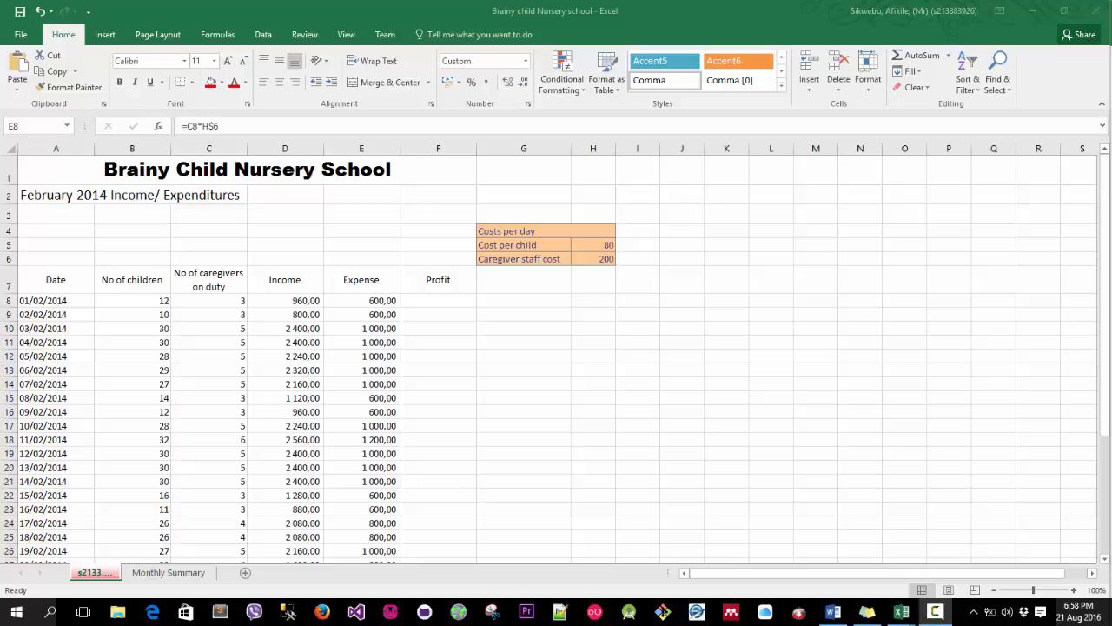
{"action": "left_click", "coordinate": [433, 302]}
{"action": "left_click", "coordinate": [432, 302]}
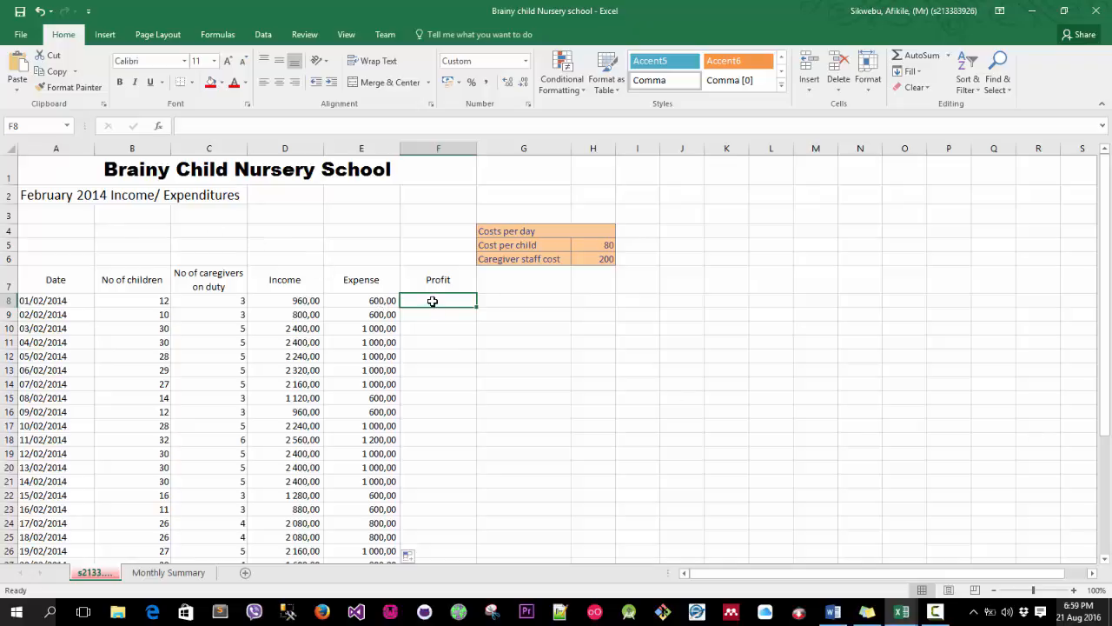
{"action": "left_click", "coordinate": [368, 280]}
{"action": "left_click", "coordinate": [438, 300]}
{"action": "type", "text": "="}
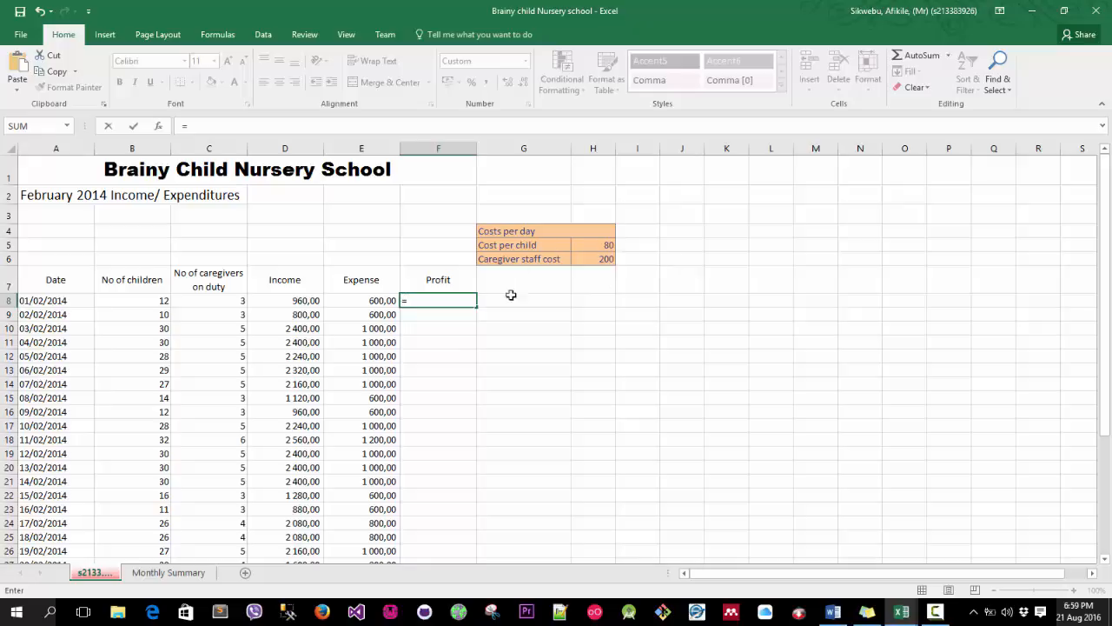
{"action": "left_click", "coordinate": [374, 281]}
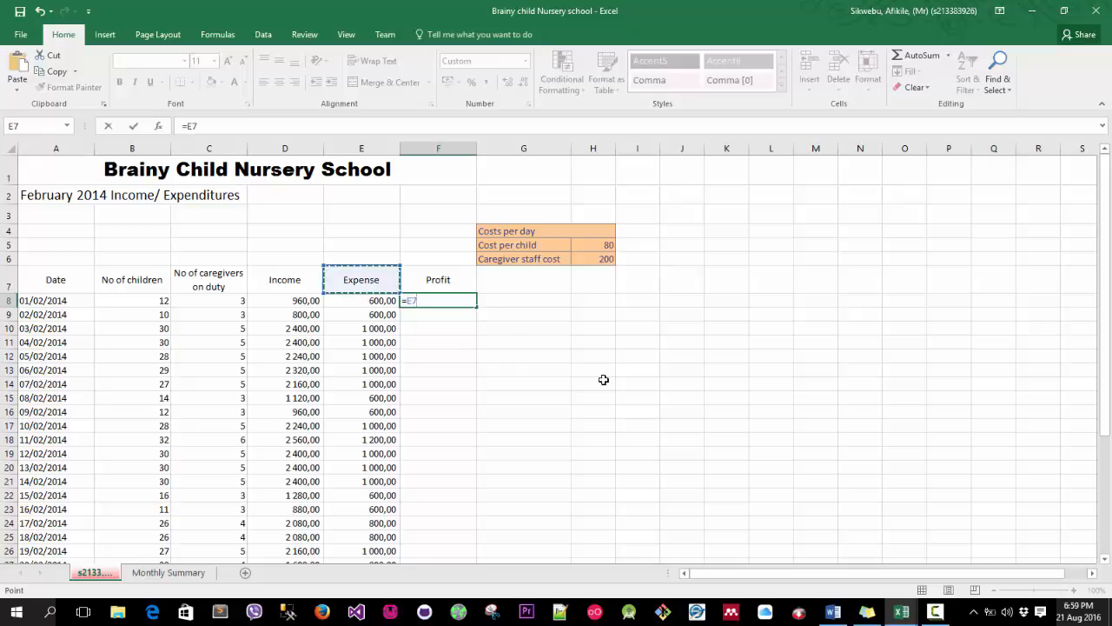
{"action": "type", "text": "-"}
{"action": "left_click", "coordinate": [288, 301]}
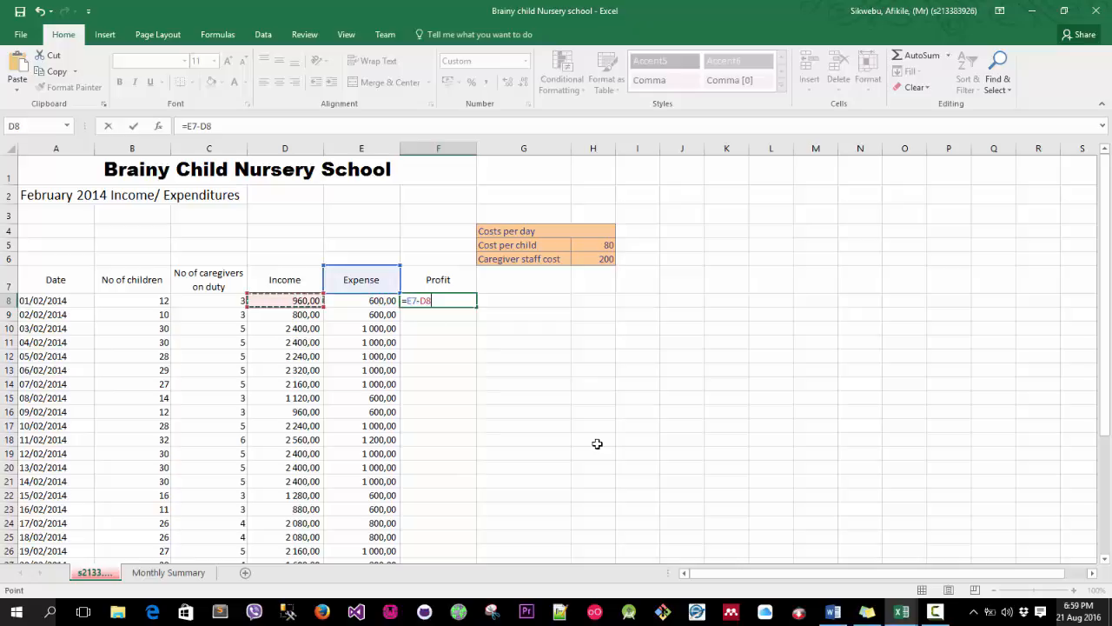
{"action": "key", "text": "Return"}
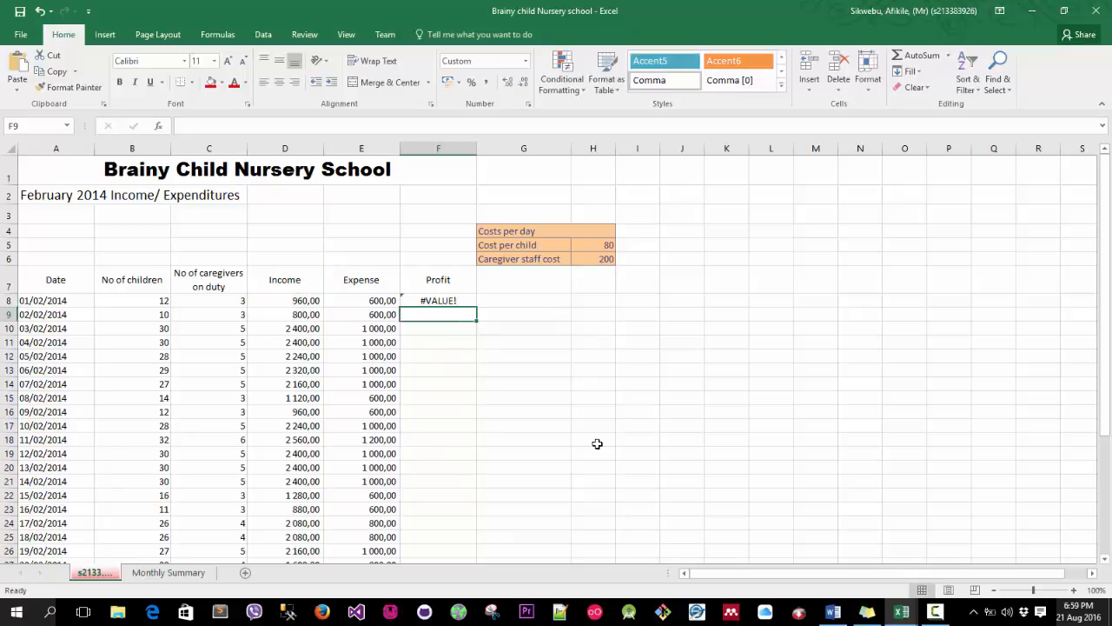
Widen column F, then undo the width change and the F8 profit formula.
{"action": "left_click", "coordinate": [448, 301]}
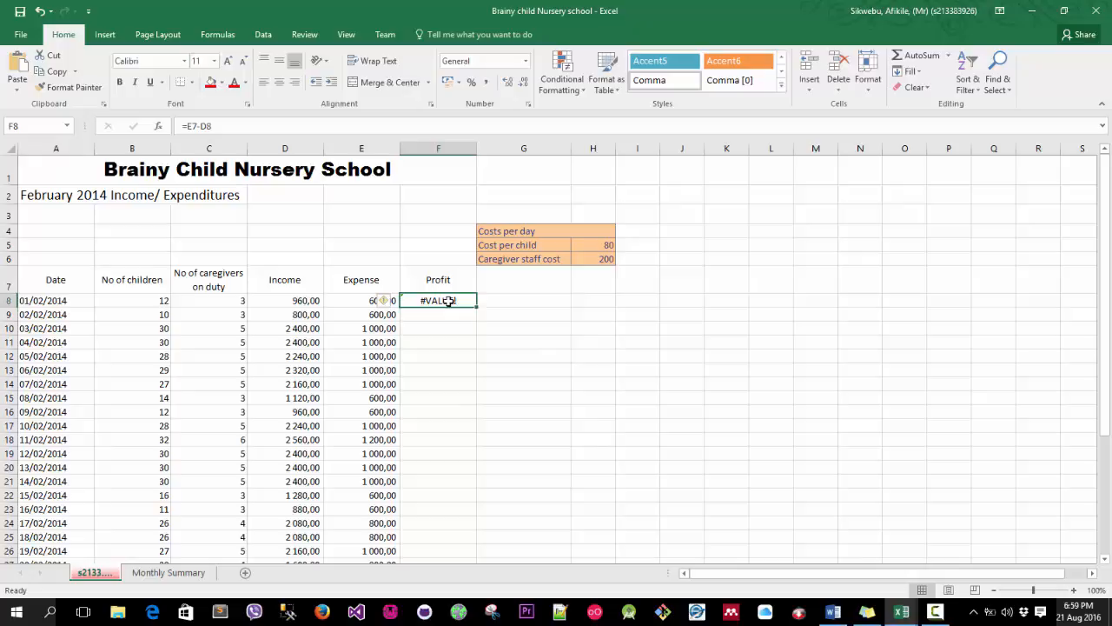
{"action": "left_click_drag", "start_coordinate": [476, 149], "coordinate": [483, 207]}
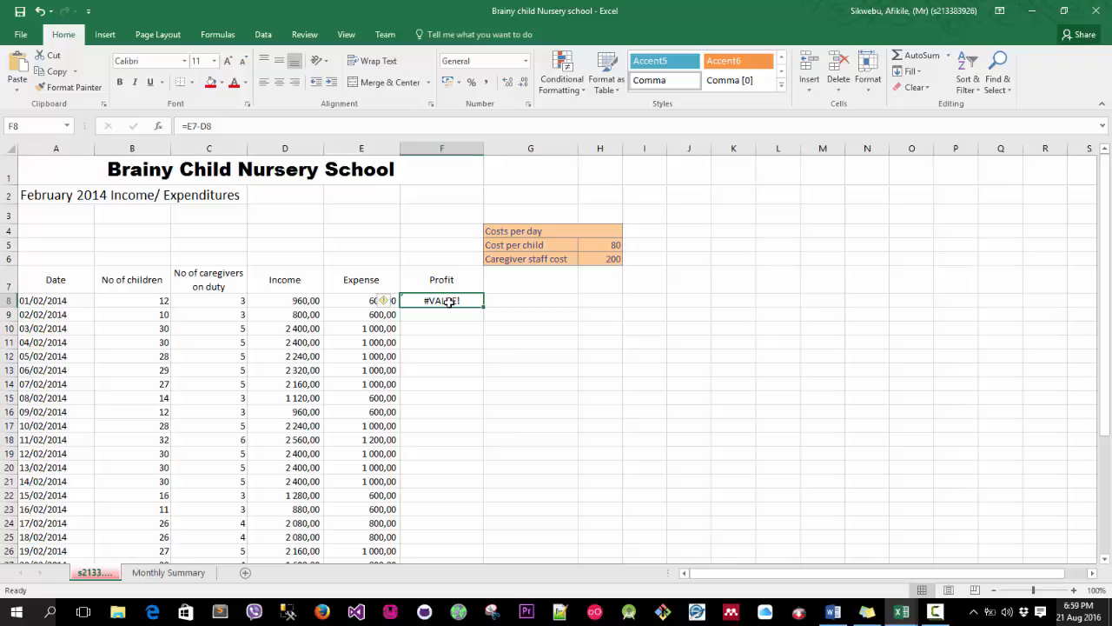
{"action": "key", "text": "ctrl+z"}
{"action": "key", "text": "ctrl+z"}
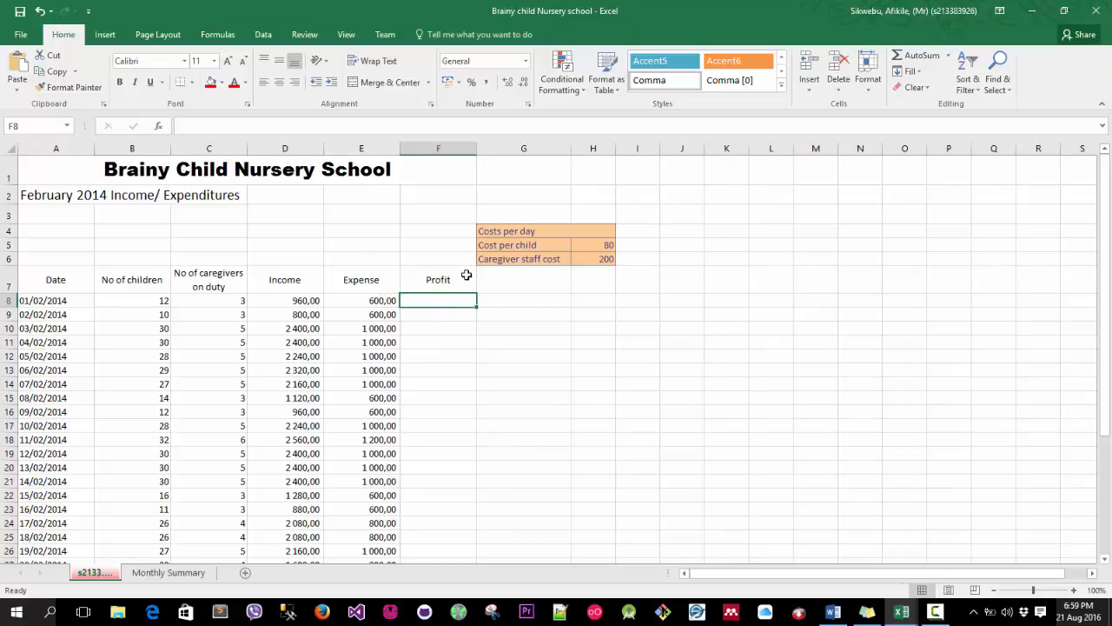
{"action": "type", "text": "=("}
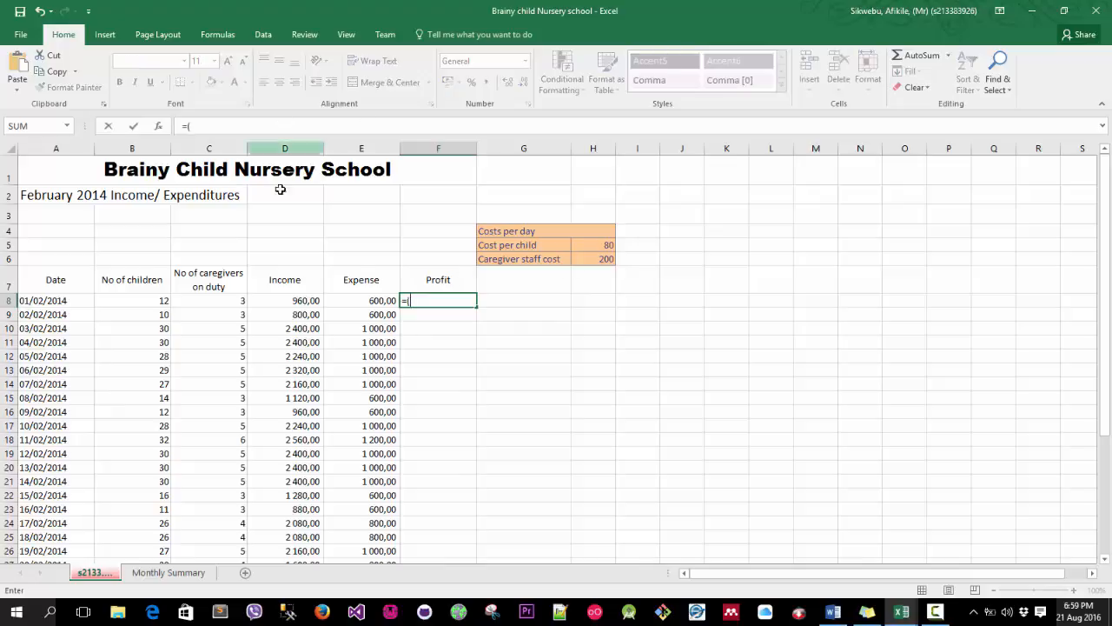
{"action": "left_click", "coordinate": [362, 300]}
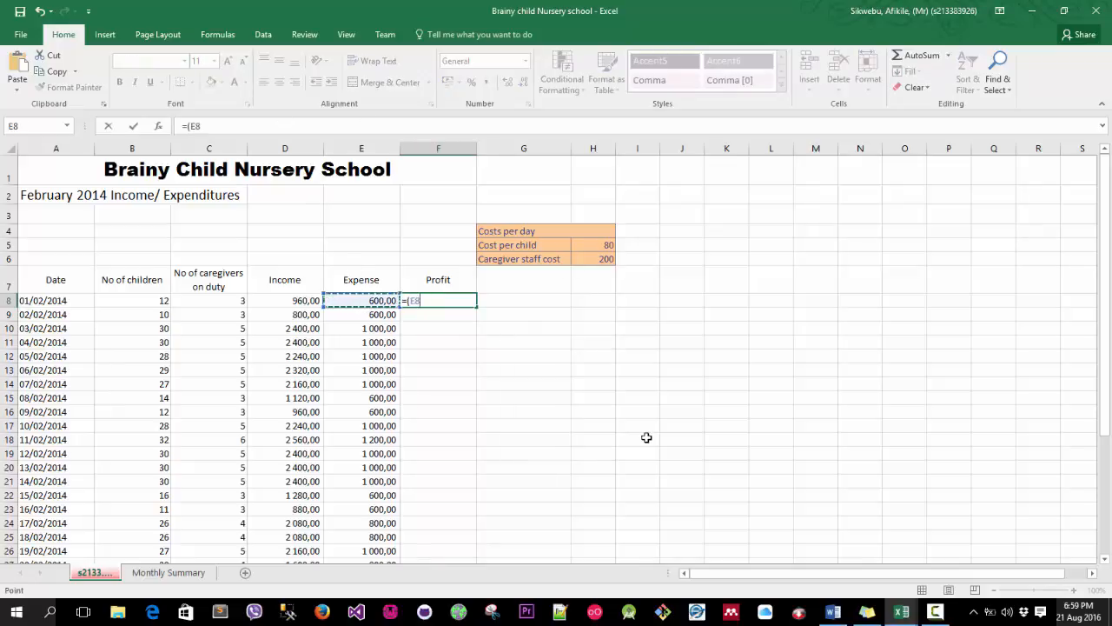
{"action": "key", "text": "BackSpace"}
{"action": "key", "text": "BackSpace"}
{"action": "key", "text": "BackSpace"}
{"action": "key", "text": "BackSpace"}
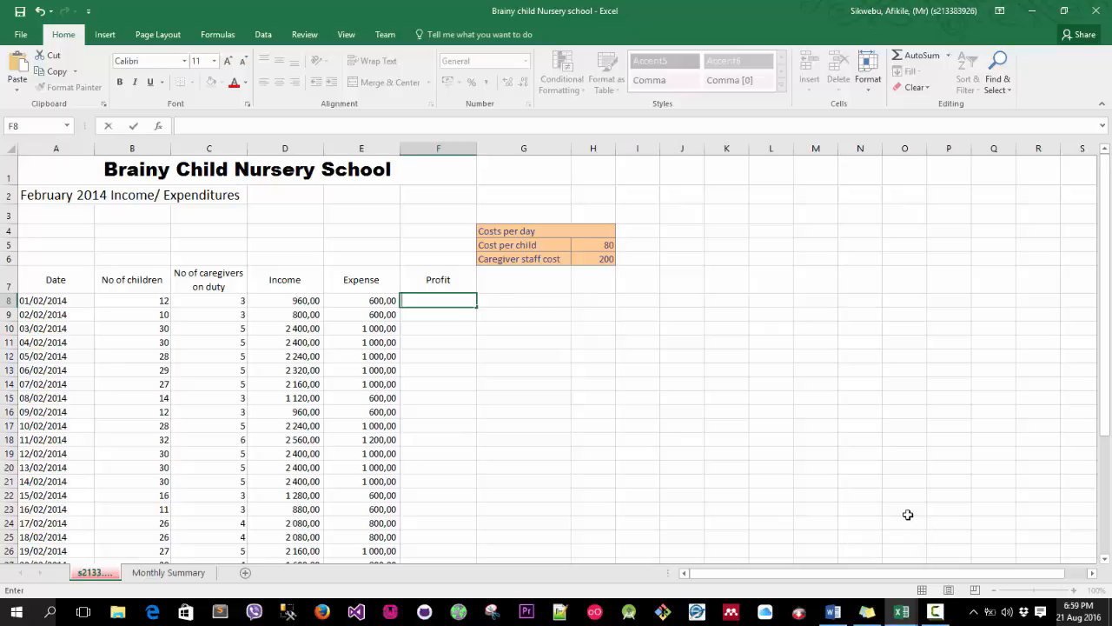
Enter the profit formula =(D8-E8) in F8, subtracting expense from income.
{"action": "type", "text": "="}
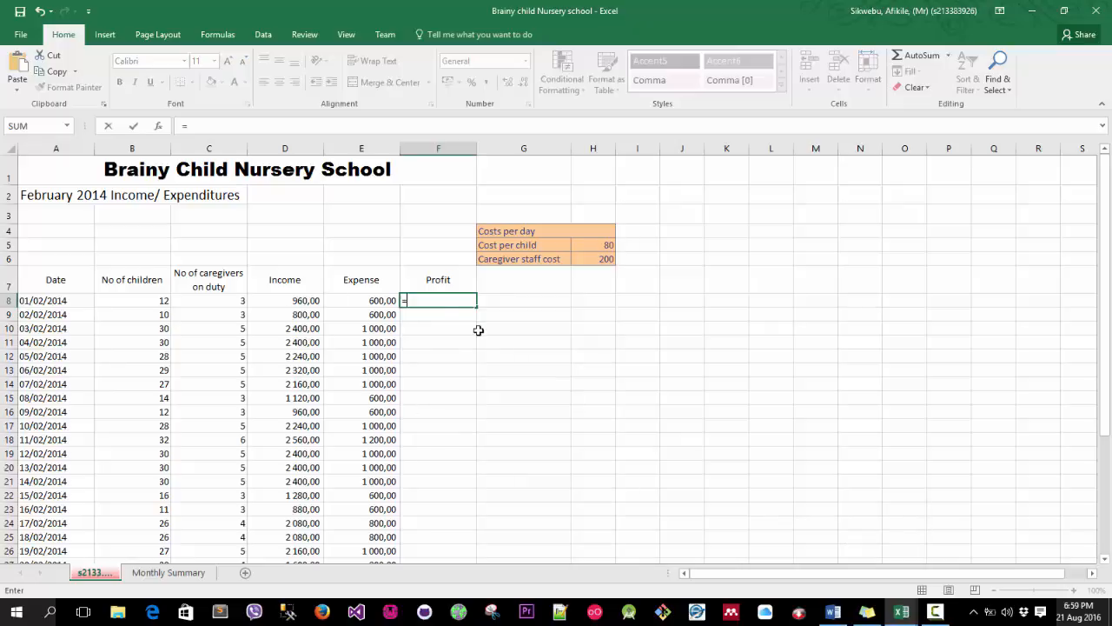
{"action": "type", "text": "("}
{"action": "left_click", "coordinate": [274, 298]}
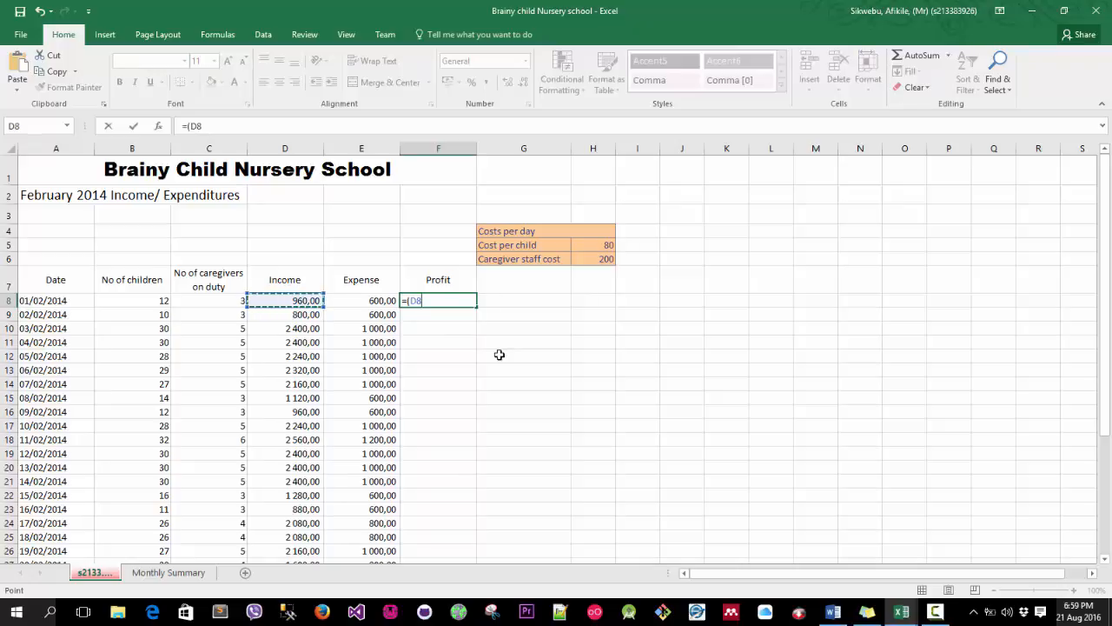
{"action": "type", "text": "-"}
{"action": "left_click", "coordinate": [372, 297]}
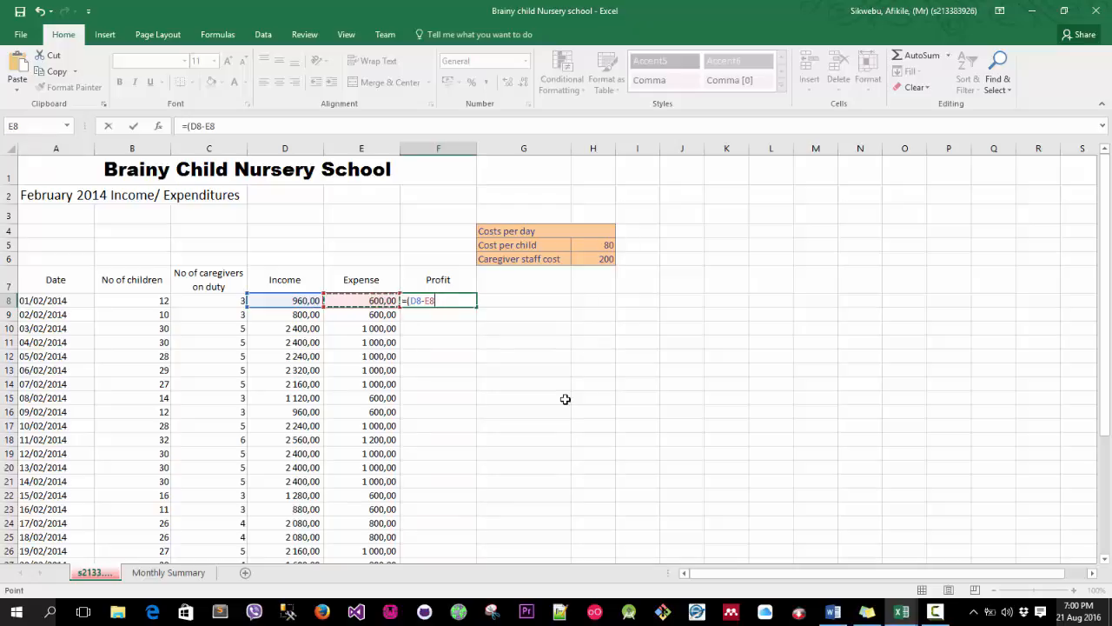
{"action": "type", "text": ")"}
{"action": "key", "text": "Return"}
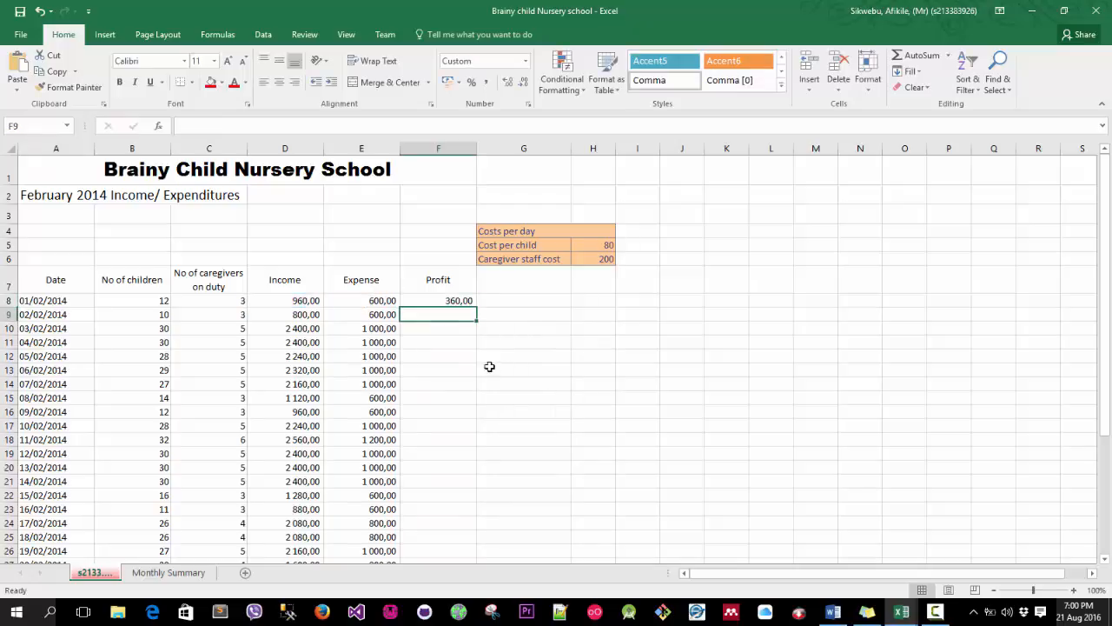
Copy the F8 profit formula down to F35 and check the copied formulas in the profit column.
{"action": "left_click", "coordinate": [461, 301]}
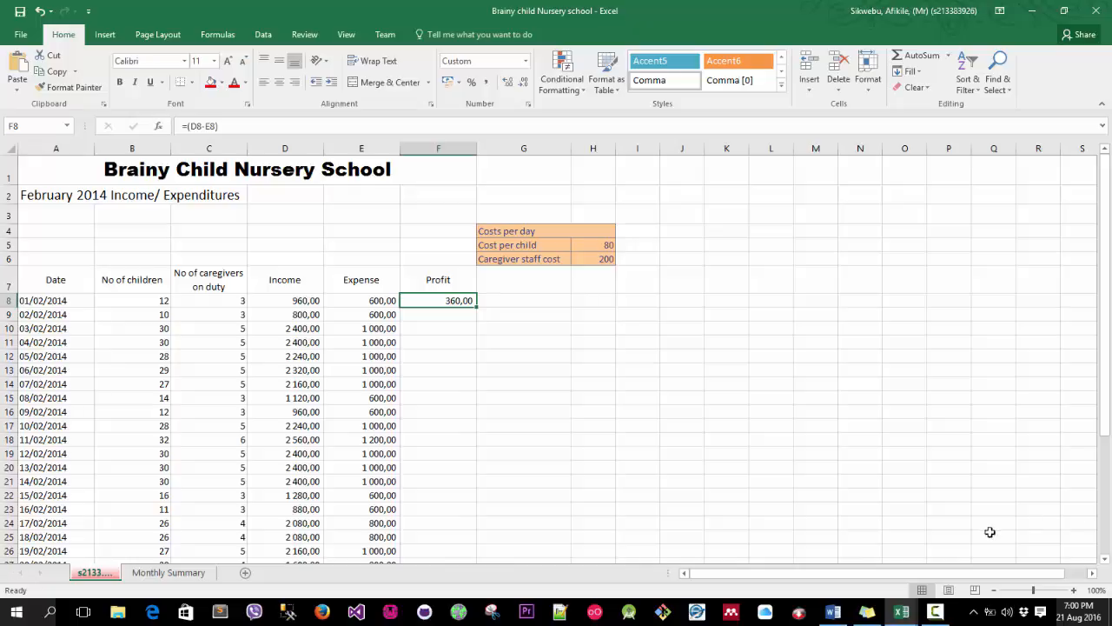
{"action": "scroll", "coordinate": [478, 304], "scroll_direction": "down", "scroll_amount": 1}
{"action": "scroll", "coordinate": [479, 298], "scroll_direction": "down", "scroll_amount": 1}
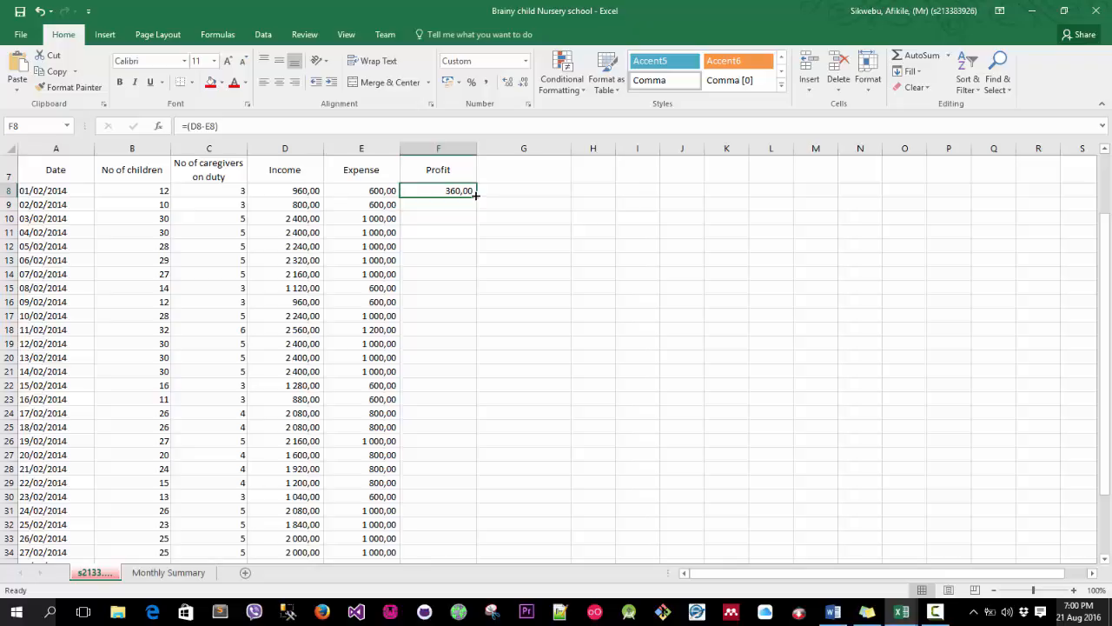
{"action": "left_click_drag", "start_coordinate": [477, 196], "coordinate": [472, 526]}
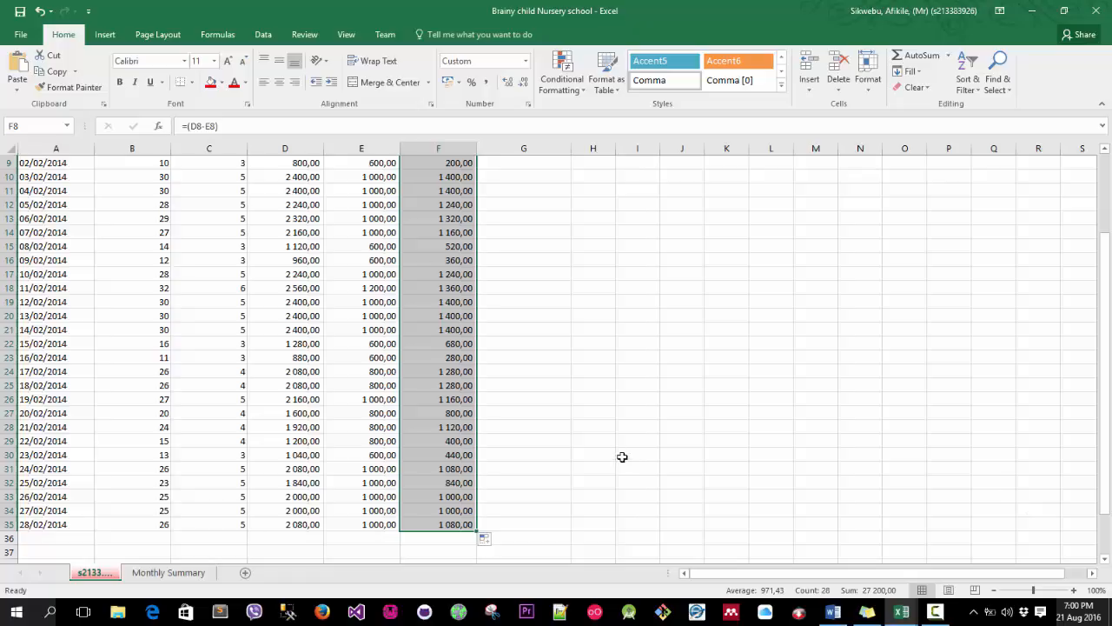
{"action": "scroll", "coordinate": [441, 283], "scroll_direction": "up", "scroll_amount": 3}
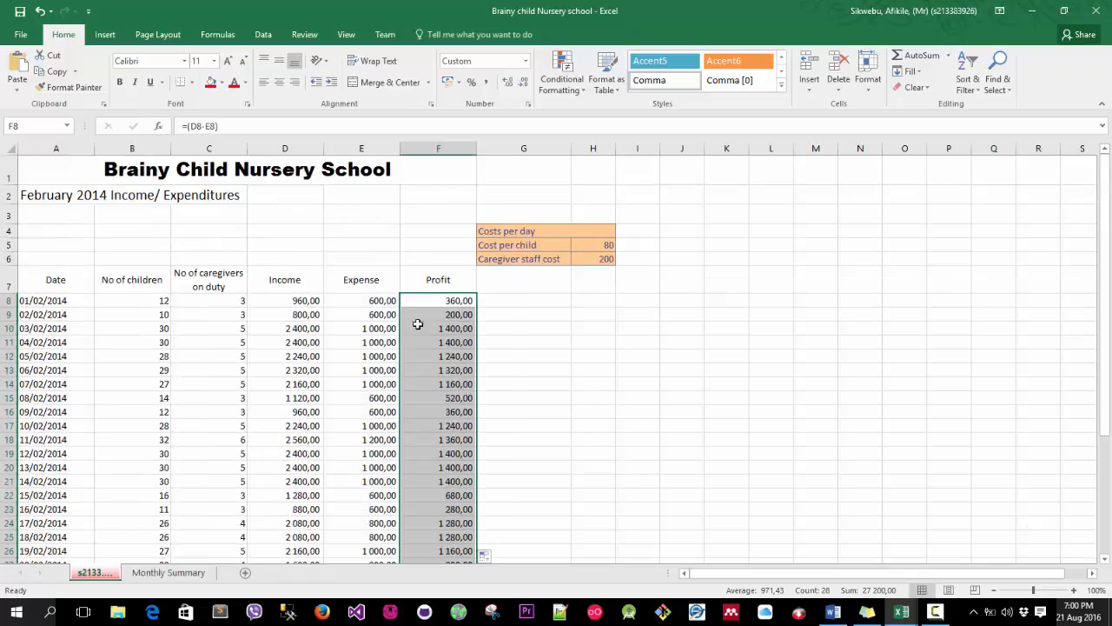
{"action": "scroll", "coordinate": [459, 318], "scroll_direction": "down", "scroll_amount": 1}
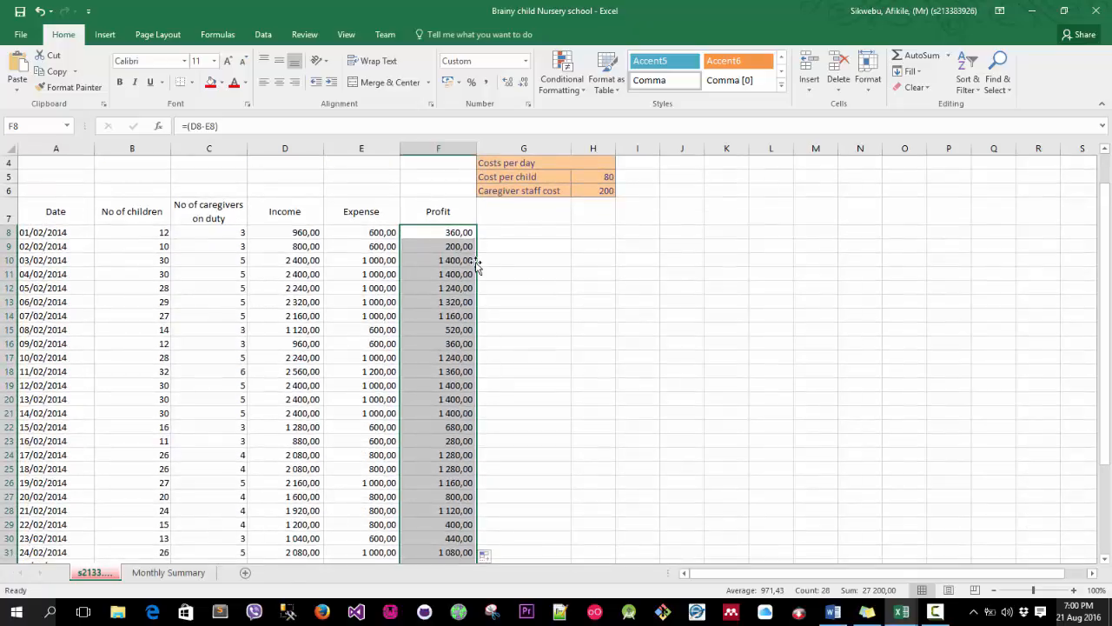
{"action": "left_click", "coordinate": [435, 316]}
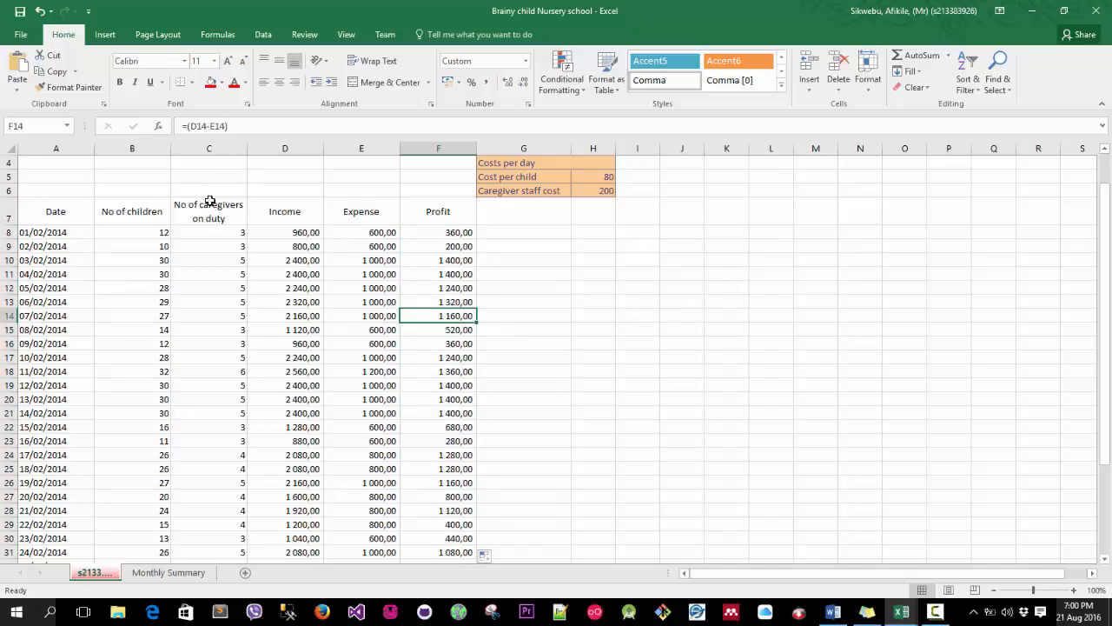
{"action": "left_click", "coordinate": [447, 385]}
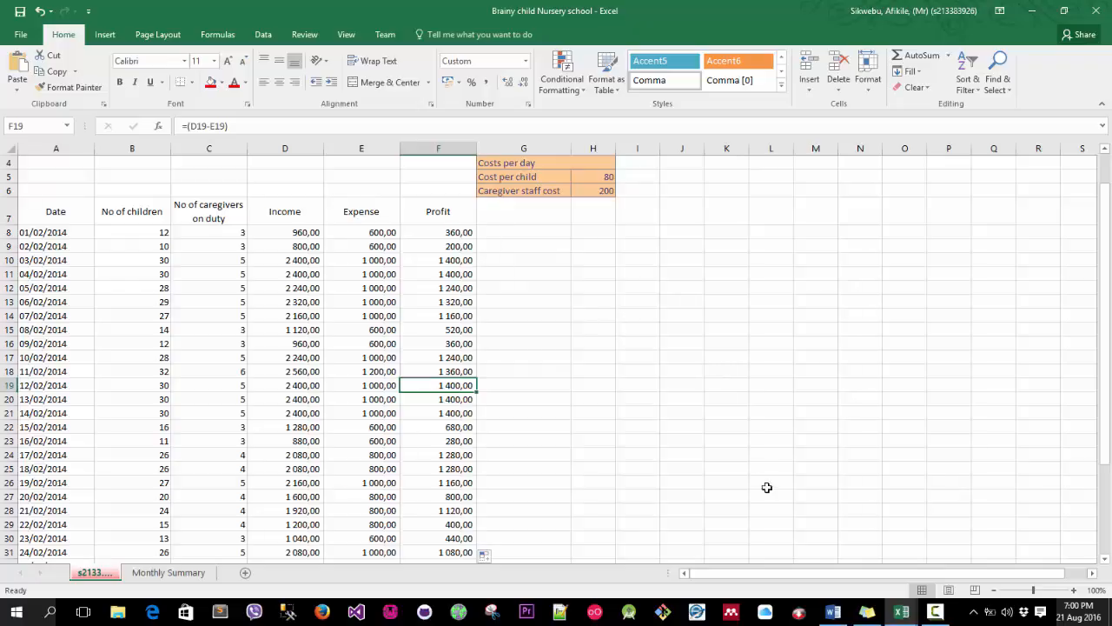
Apply conditional formatting to F8:F35 highlighting values greater than 1000 with Green Fill with Dark Green Text.
{"action": "left_click_drag", "start_coordinate": [446, 235], "coordinate": [473, 538]}
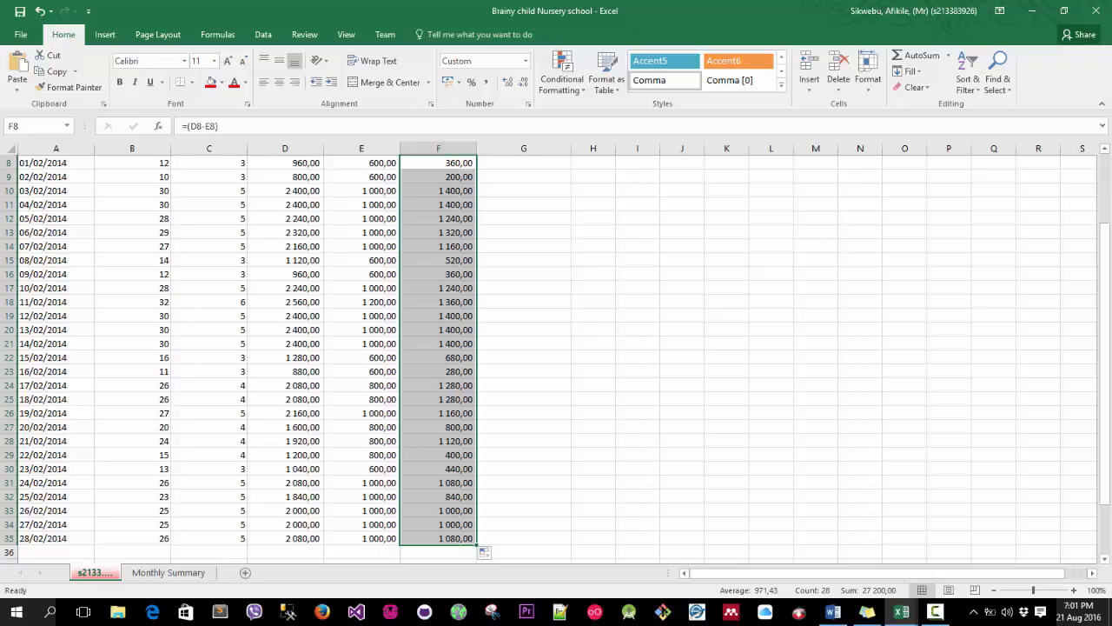
{"action": "left_click", "coordinate": [869, 83]}
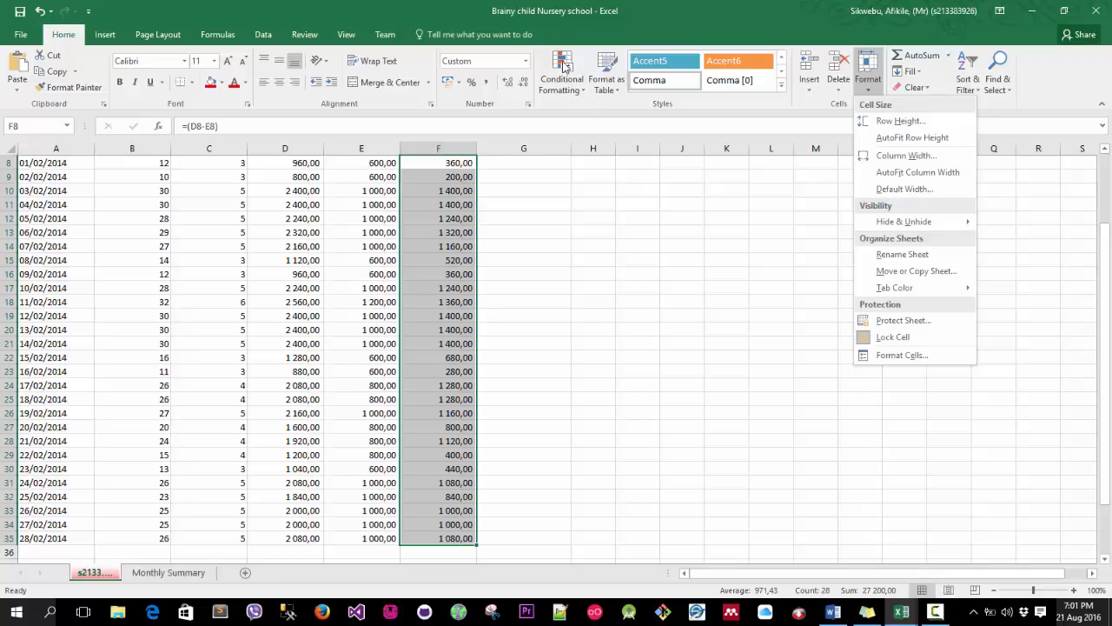
{"action": "key", "text": "Escape"}
{"action": "left_click", "coordinate": [584, 93]}
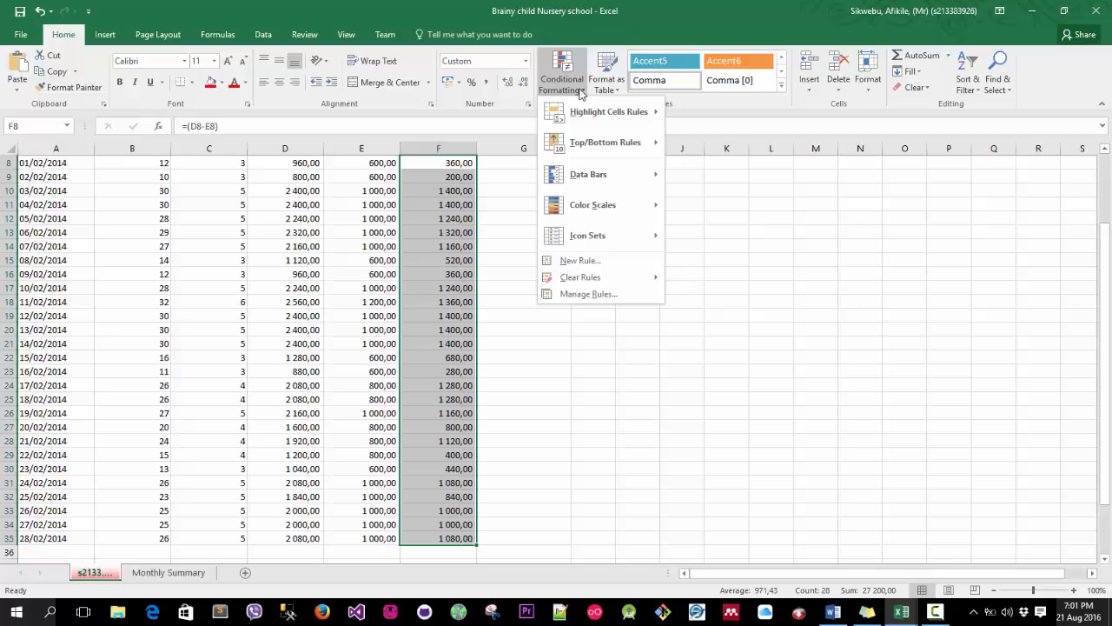
{"action": "mouse_move", "coordinate": [590, 113]}
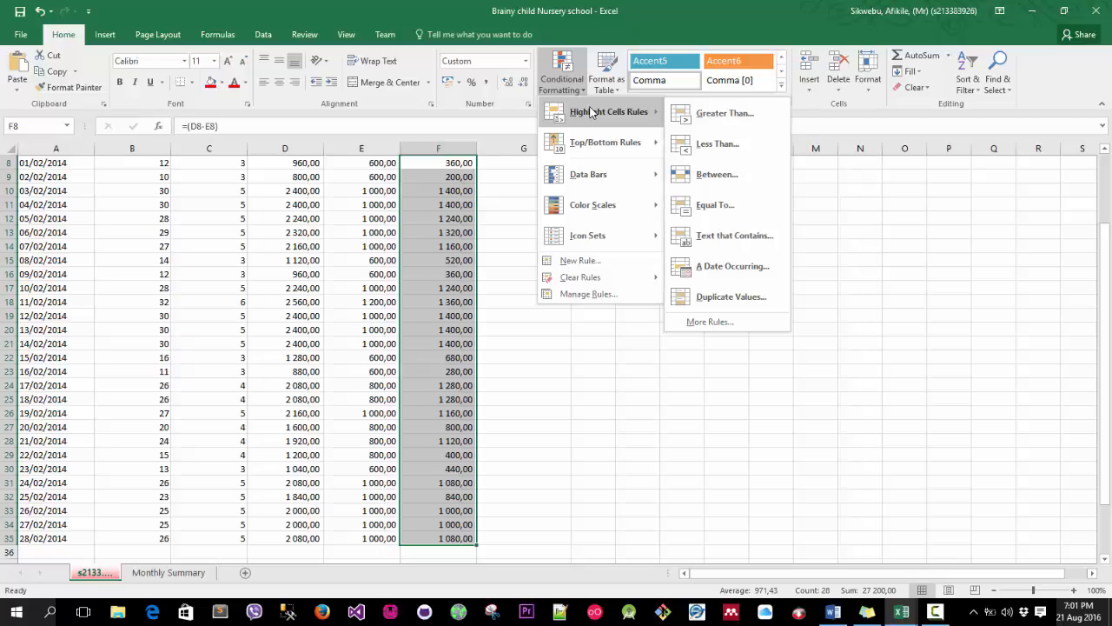
{"action": "left_click", "coordinate": [725, 113]}
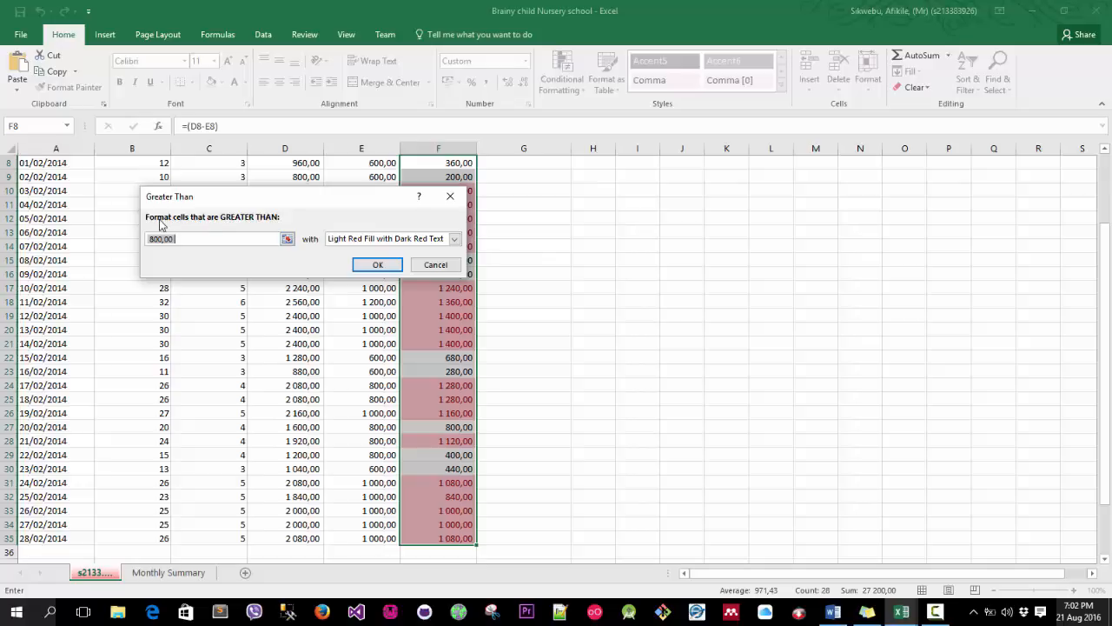
{"action": "left_click", "coordinate": [207, 236]}
{"action": "type", "text": "10000"}
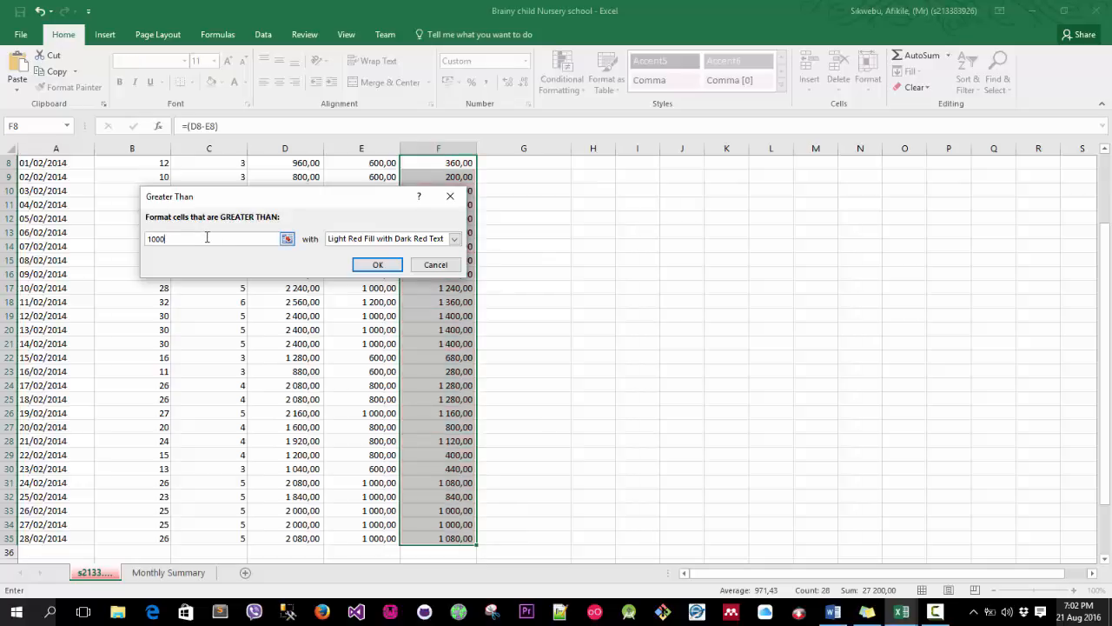
{"action": "left_click", "coordinate": [455, 240]}
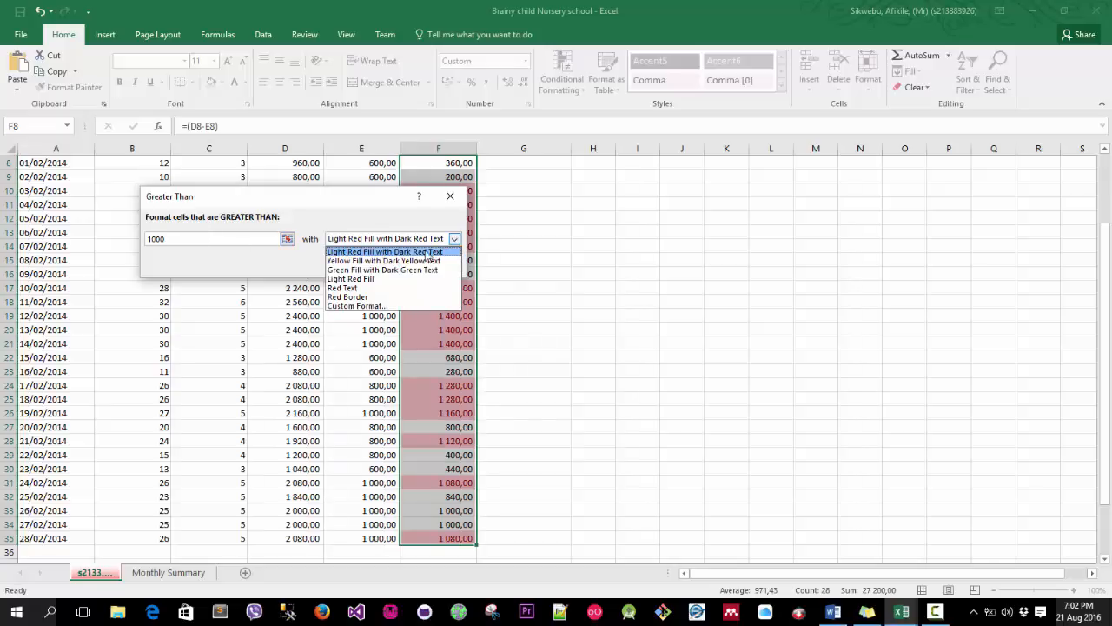
{"action": "left_click", "coordinate": [389, 271]}
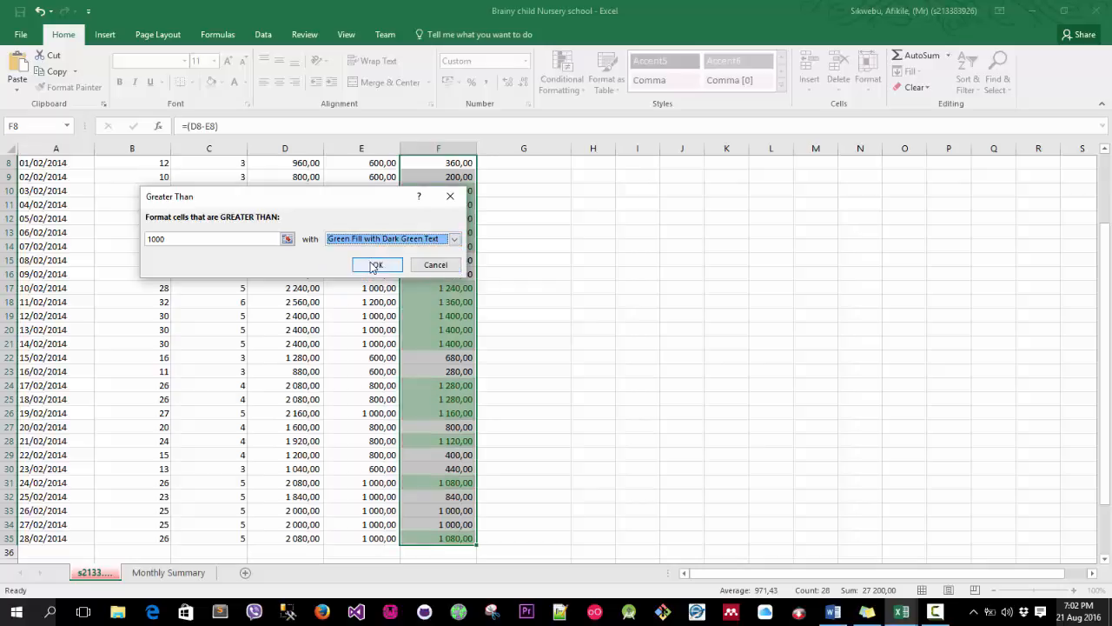
{"action": "left_click", "coordinate": [374, 265]}
{"action": "left_click_drag", "start_coordinate": [521, 242], "coordinate": [476, 232]}
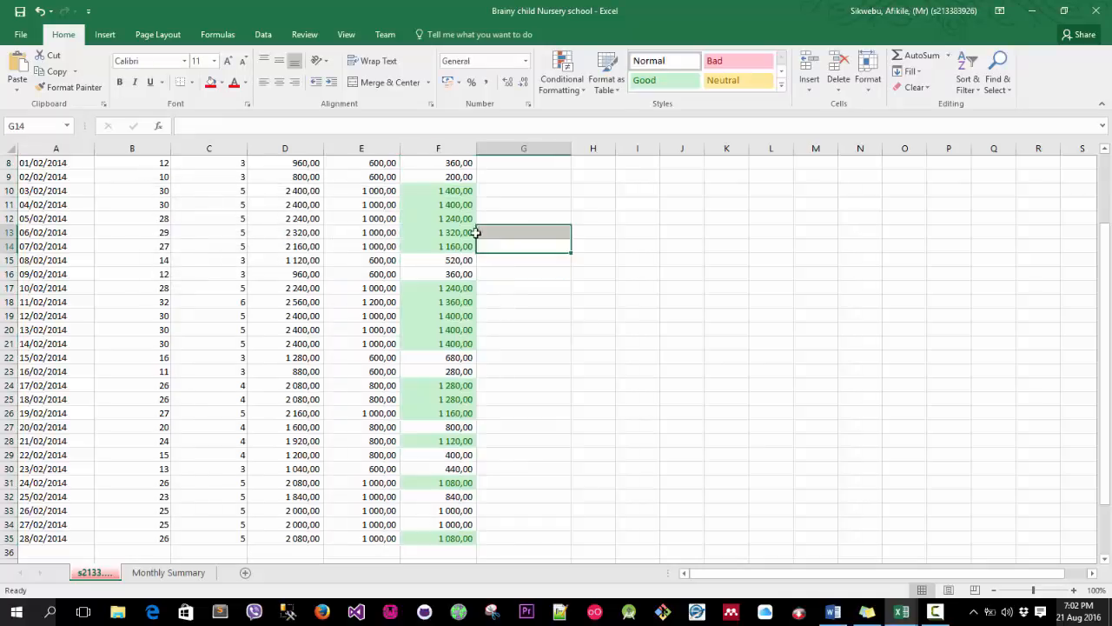
{"action": "scroll", "coordinate": [429, 301], "scroll_direction": "down", "scroll_amount": 1}
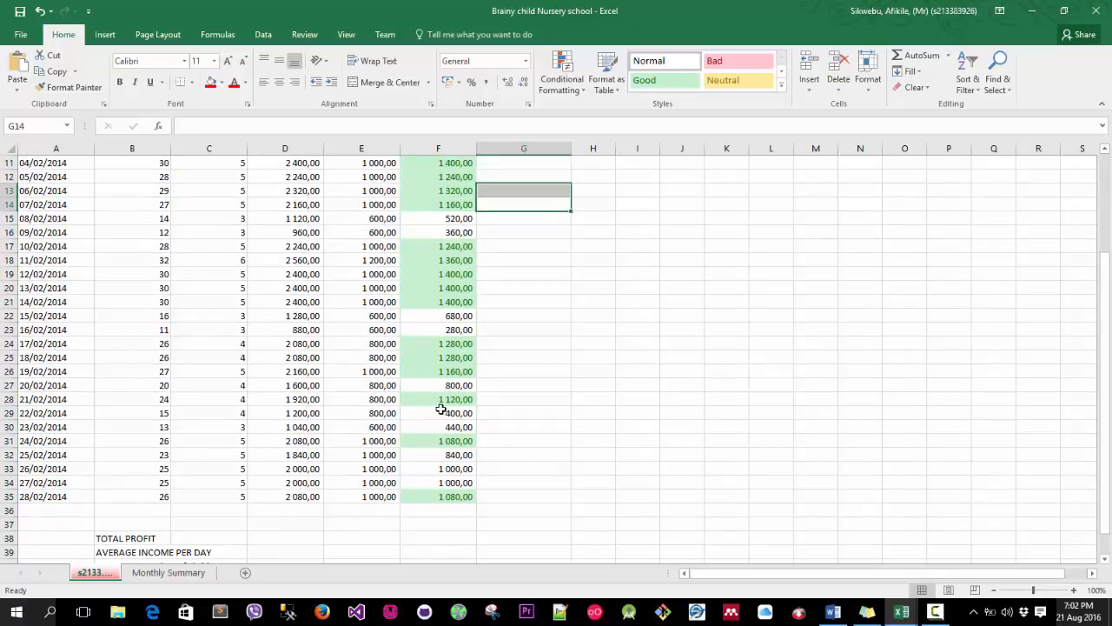
{"action": "left_click", "coordinate": [432, 472]}
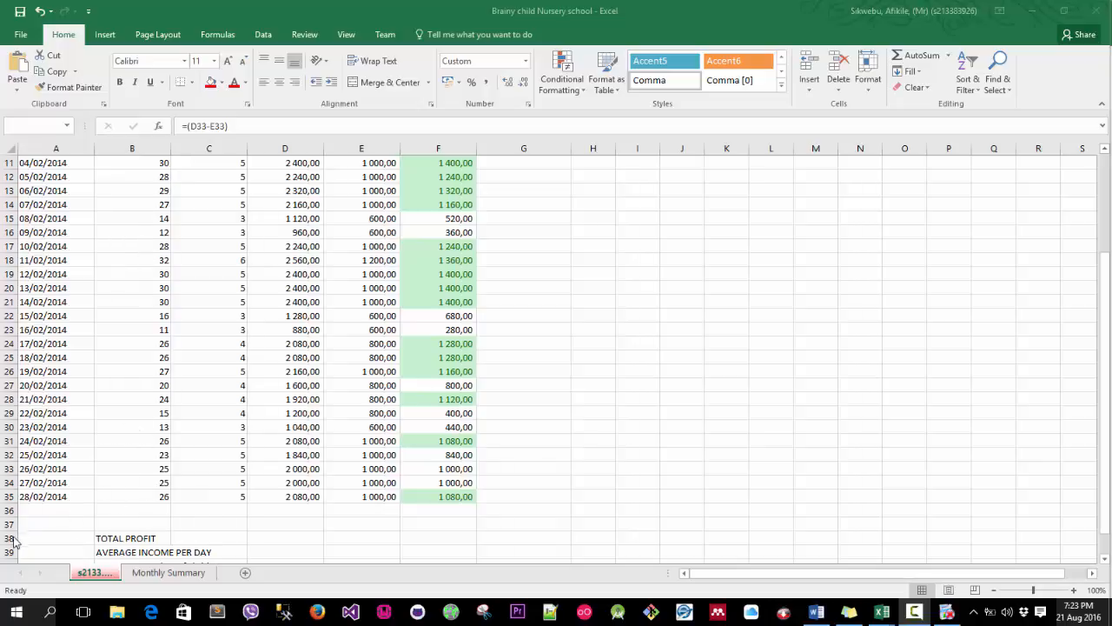
Select the TOTAL PROFIT row B38:F38 and fill it down through row 41.
{"action": "left_click", "coordinate": [129, 538]}
{"action": "left_click_drag", "start_coordinate": [129, 538], "coordinate": [424, 535]}
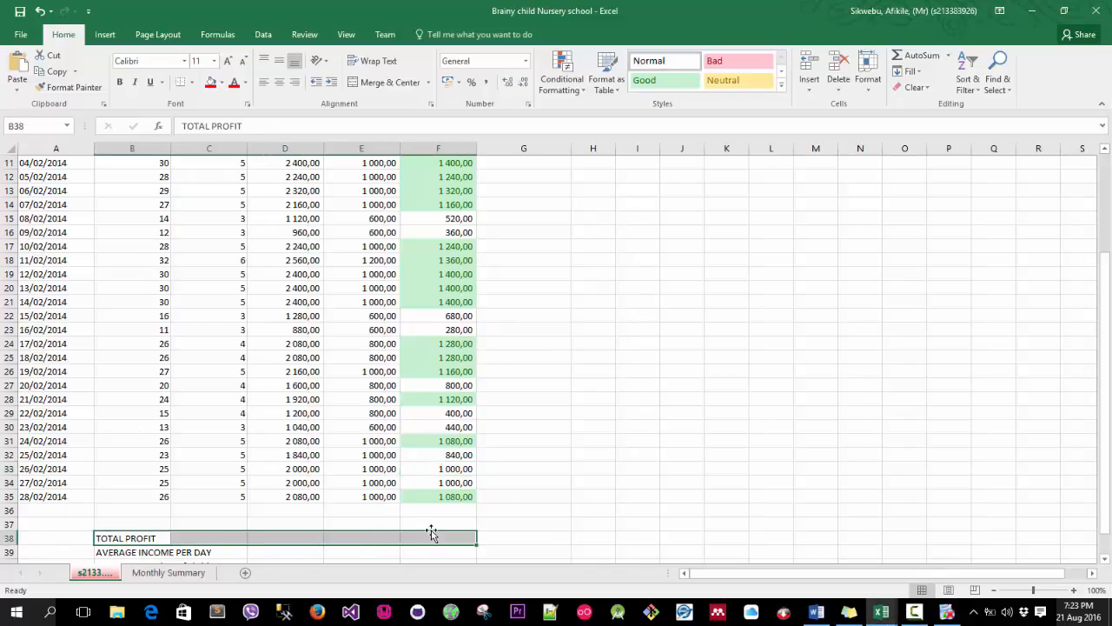
{"action": "scroll", "coordinate": [425, 504], "scroll_direction": "down", "scroll_amount": 1}
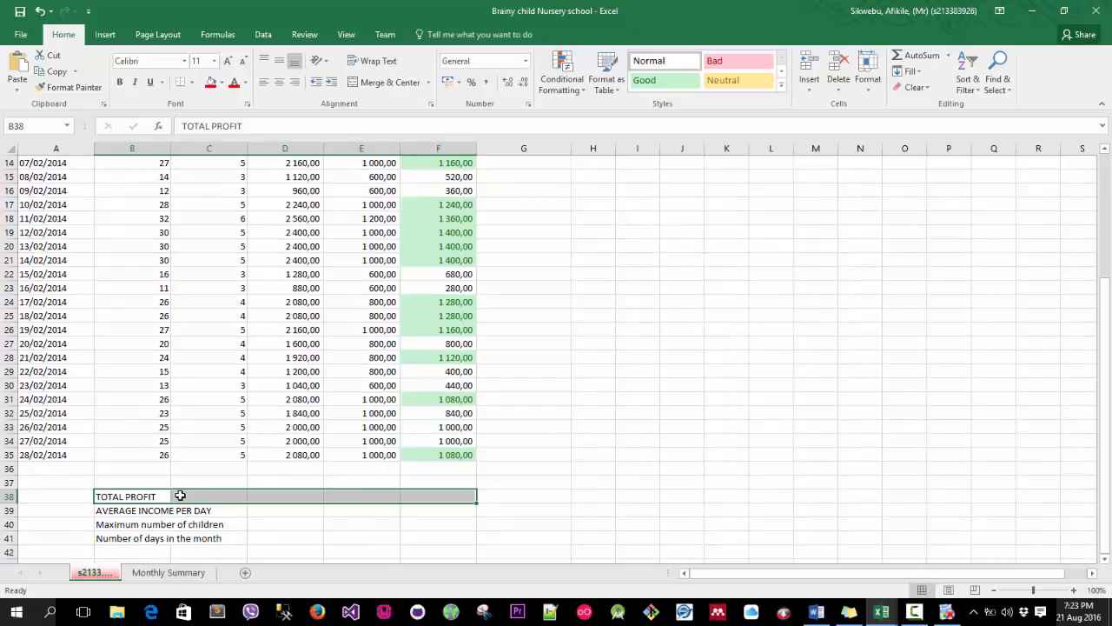
{"action": "left_click_drag", "start_coordinate": [477, 501], "coordinate": [409, 534]}
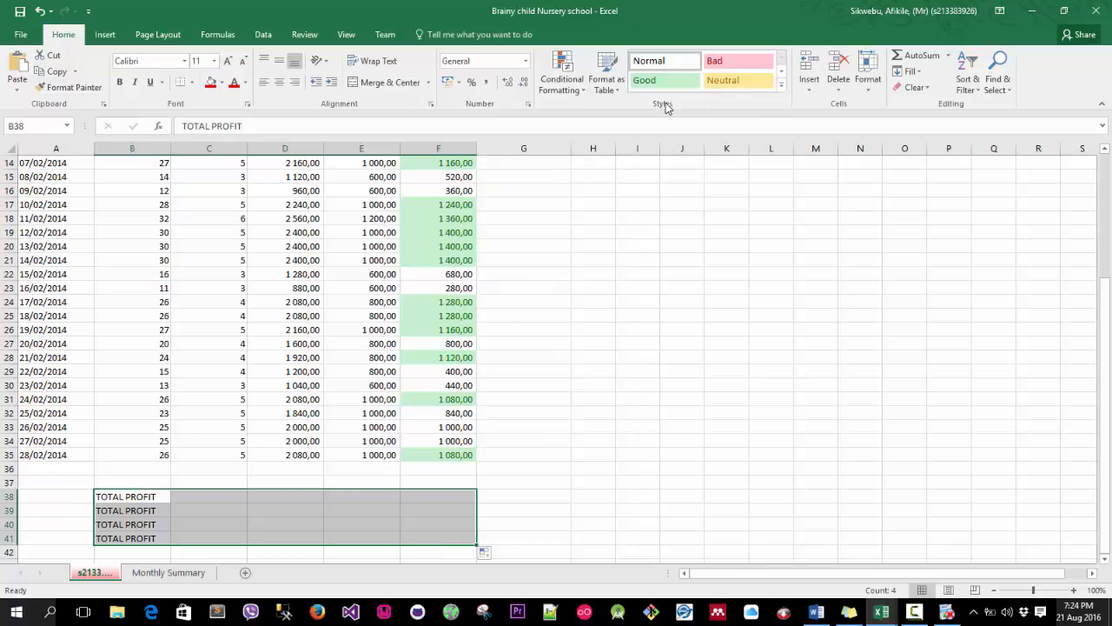
Apply the 40% - Accent6 cell style to the summary block B38:F41.
{"action": "left_click", "coordinate": [781, 85]}
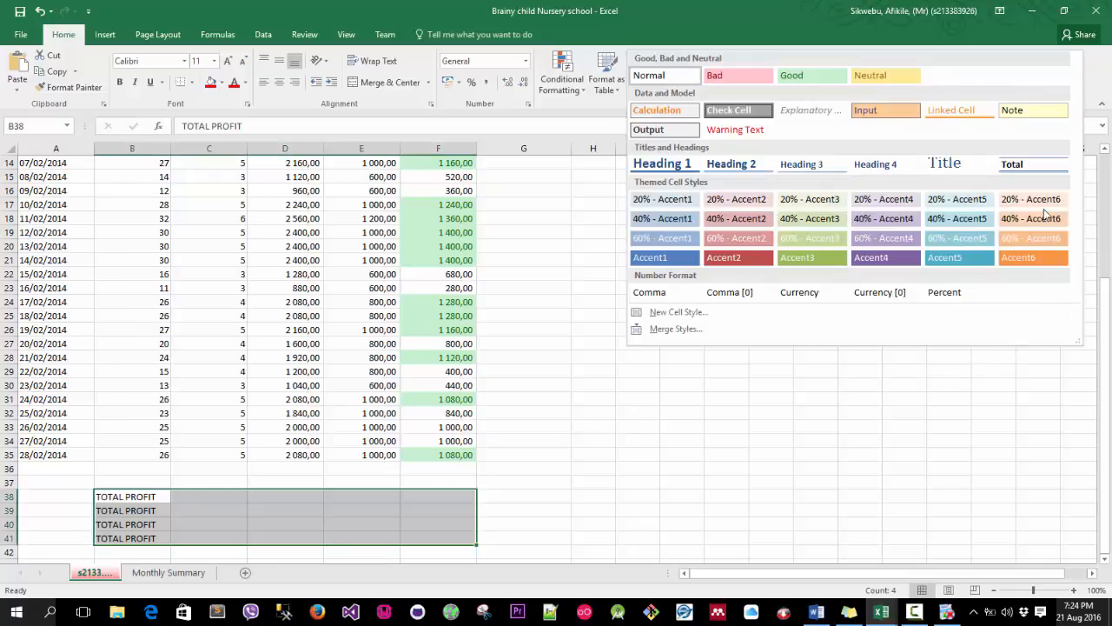
{"action": "left_click", "coordinate": [1045, 214]}
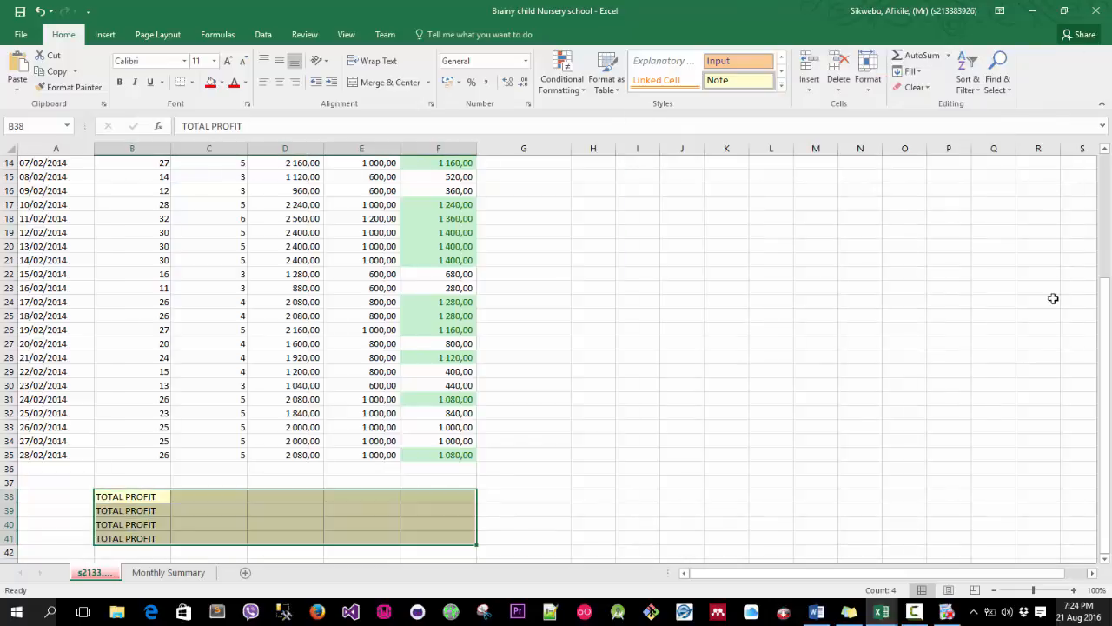
{"action": "left_click", "coordinate": [623, 347]}
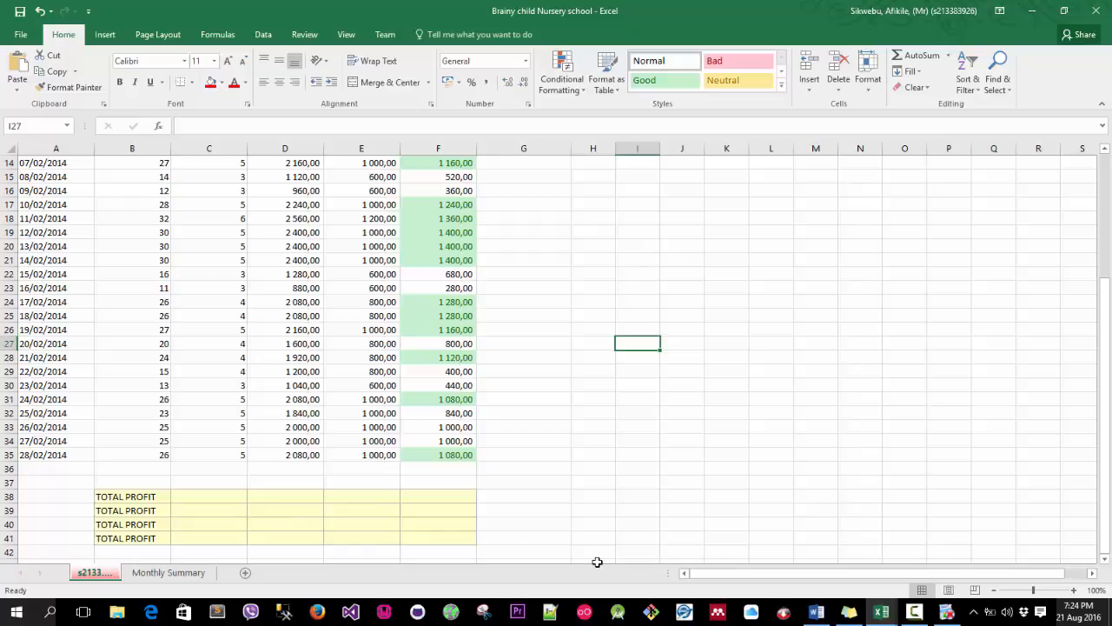
Try entering a total profit formula in F38 that adds 360 and 200 to a cell reference.
{"action": "left_click", "coordinate": [423, 497]}
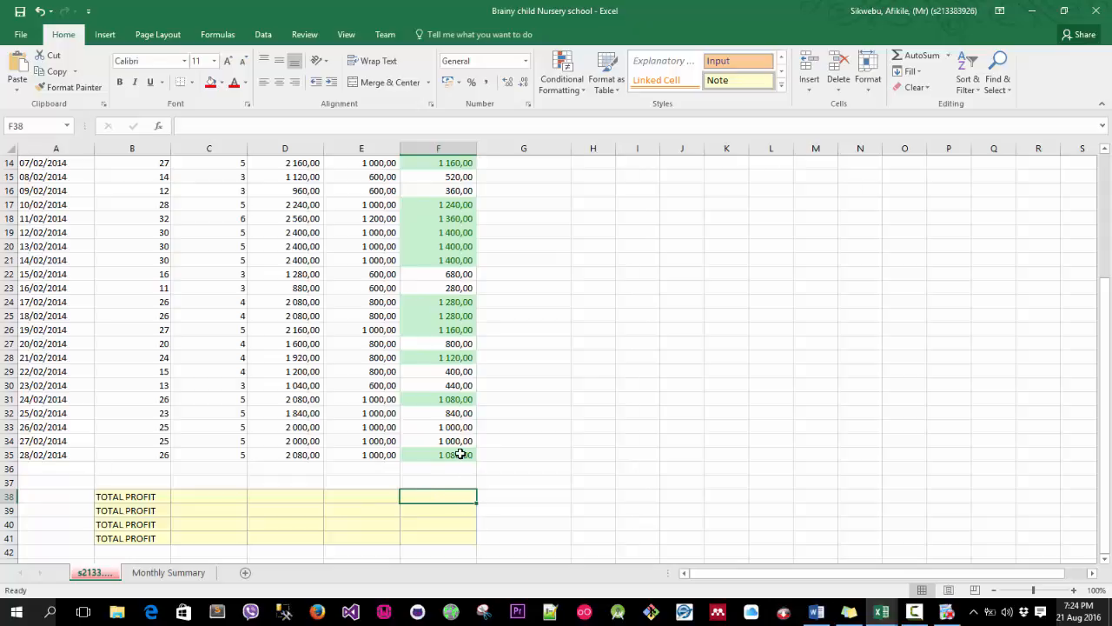
{"action": "scroll", "coordinate": [461, 449], "scroll_direction": "down", "scroll_amount": 1}
{"action": "scroll", "coordinate": [462, 449], "scroll_direction": "down", "scroll_amount": 1}
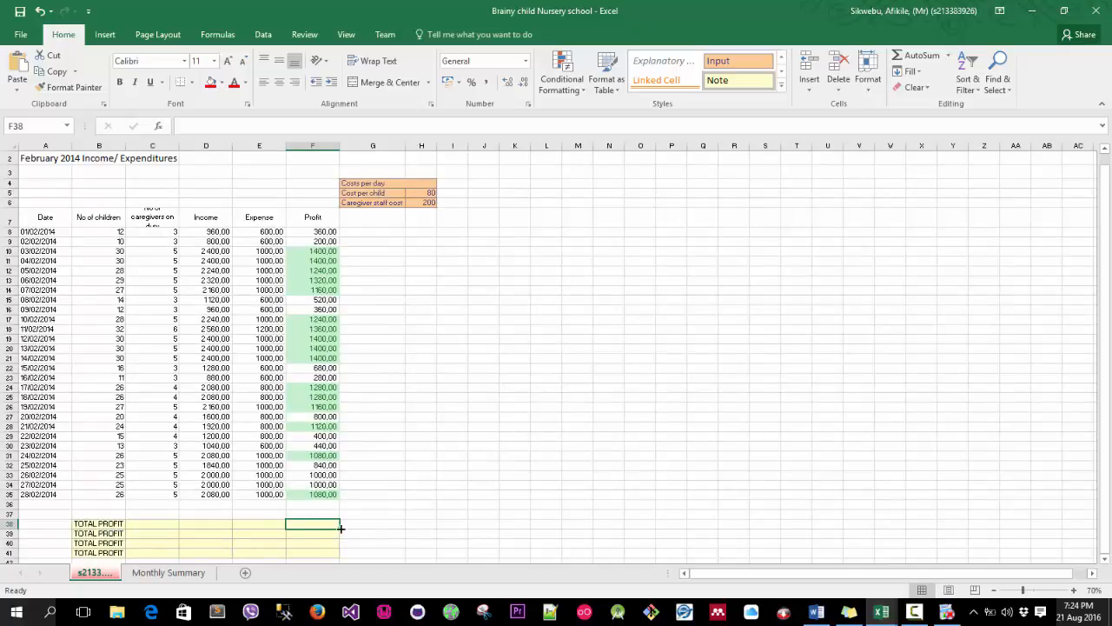
{"action": "type", "text": "=360"}
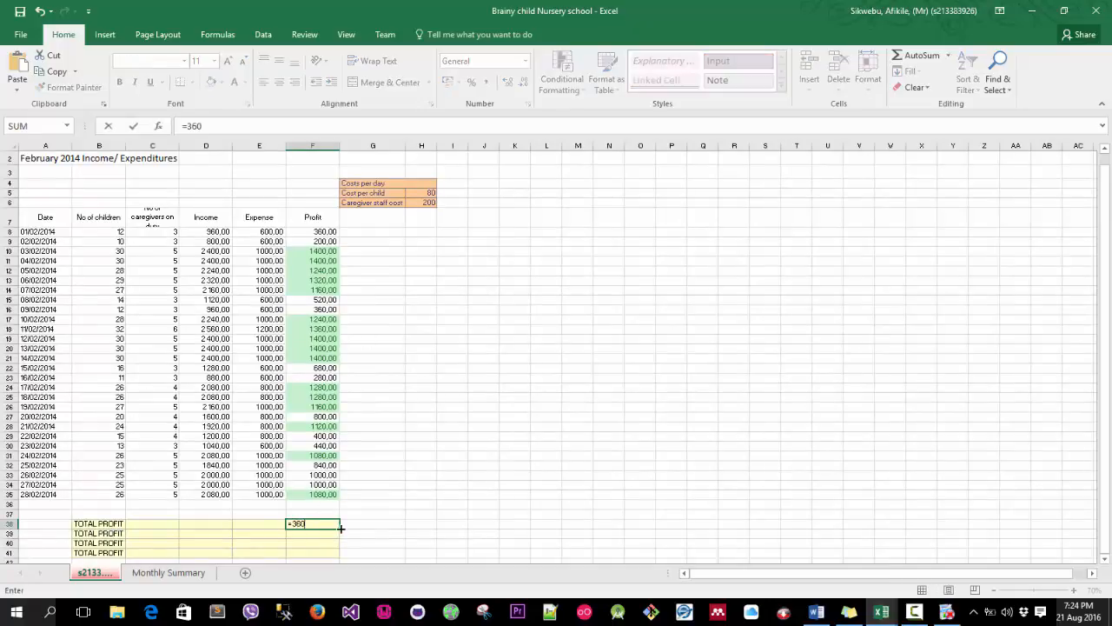
{"action": "type", "text": "+200+"}
{"action": "left_click_drag", "start_coordinate": [323, 233], "coordinate": [313, 496]}
{"action": "left_click", "coordinate": [317, 484]}
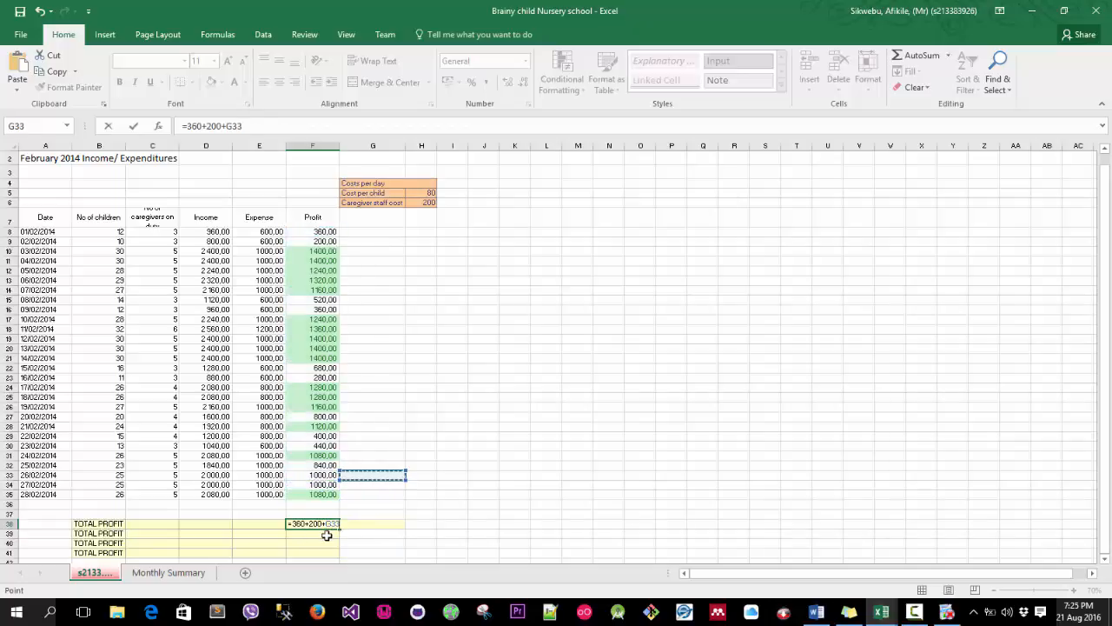
{"action": "key", "text": "Escape"}
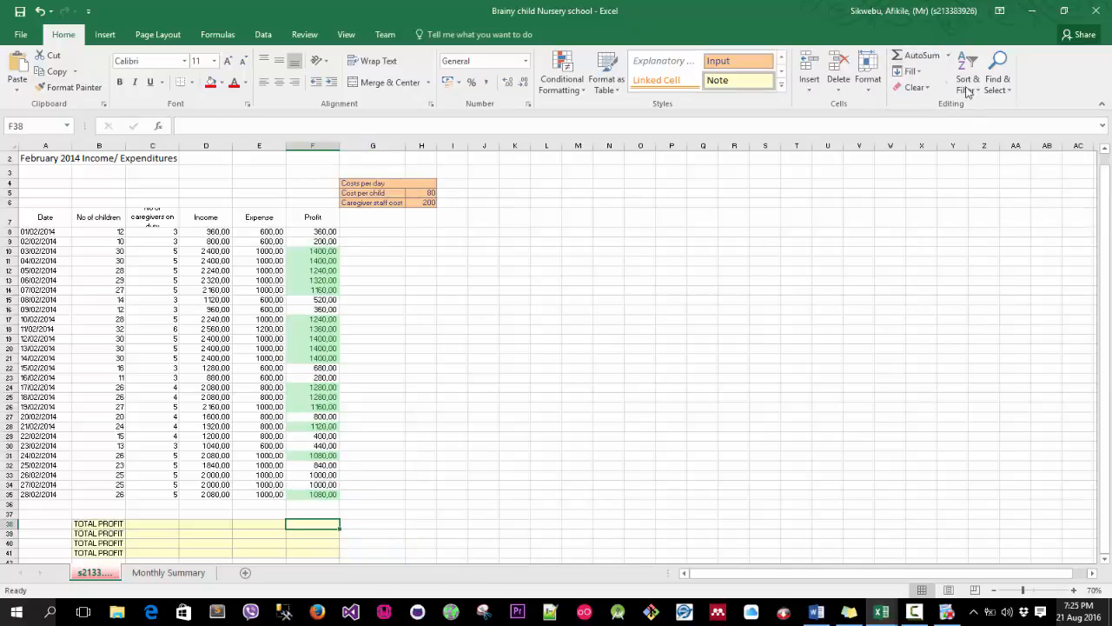
{"action": "scroll", "coordinate": [718, 199], "scroll_direction": "up", "scroll_amount": 1}
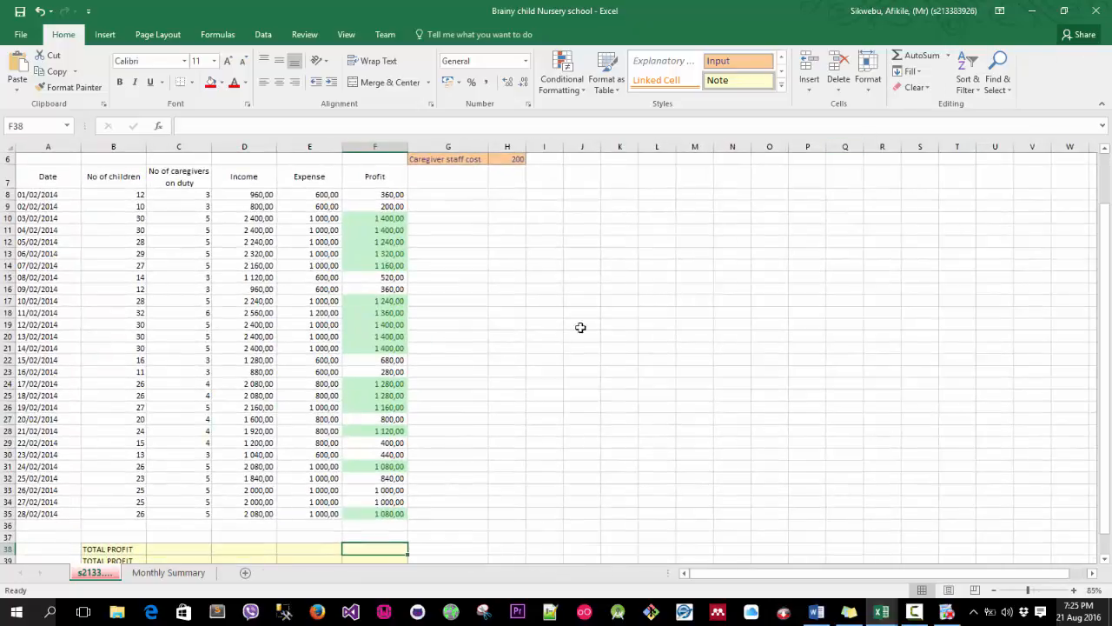
{"action": "scroll", "coordinate": [524, 330], "scroll_direction": "up", "scroll_amount": 1}
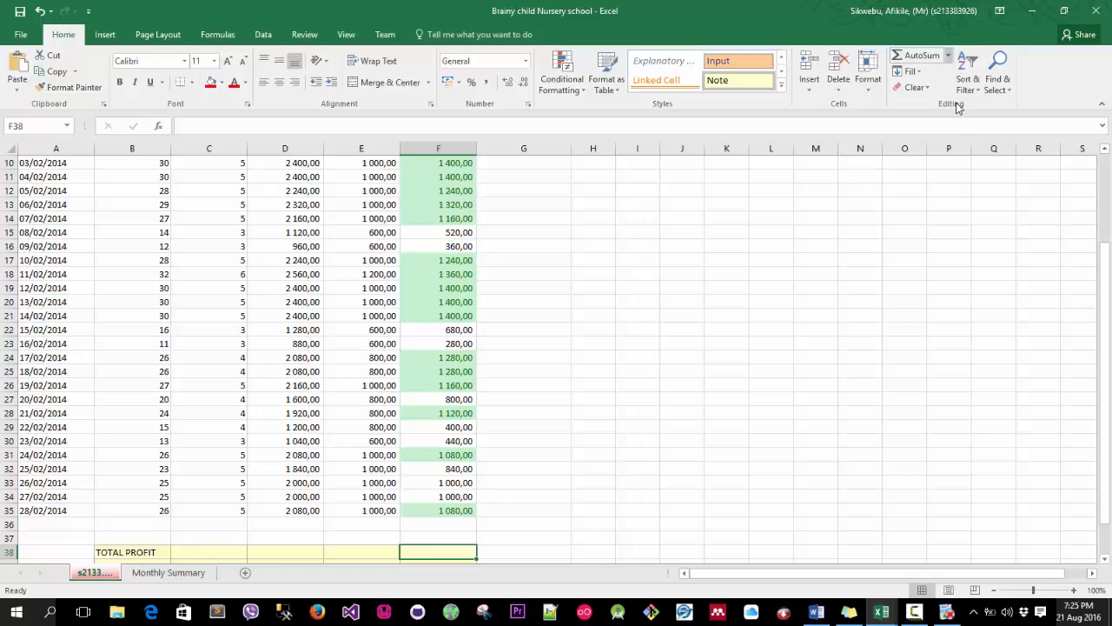
{"action": "left_click", "coordinate": [950, 56]}
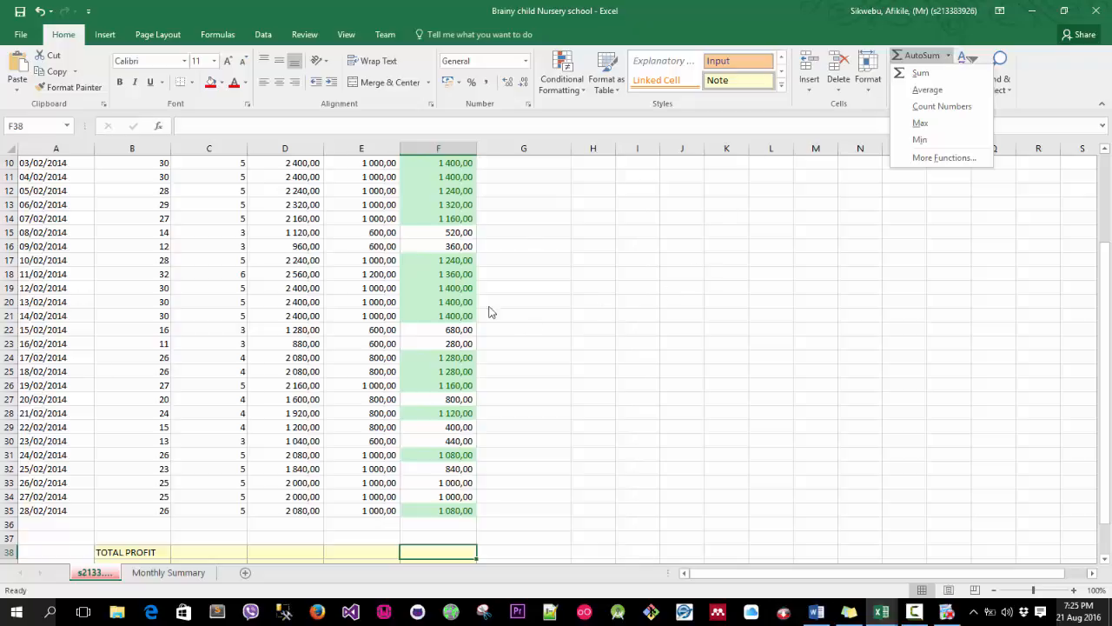
{"action": "left_click", "coordinate": [450, 258]}
{"action": "scroll", "coordinate": [445, 258], "scroll_direction": "up", "scroll_amount": 3}
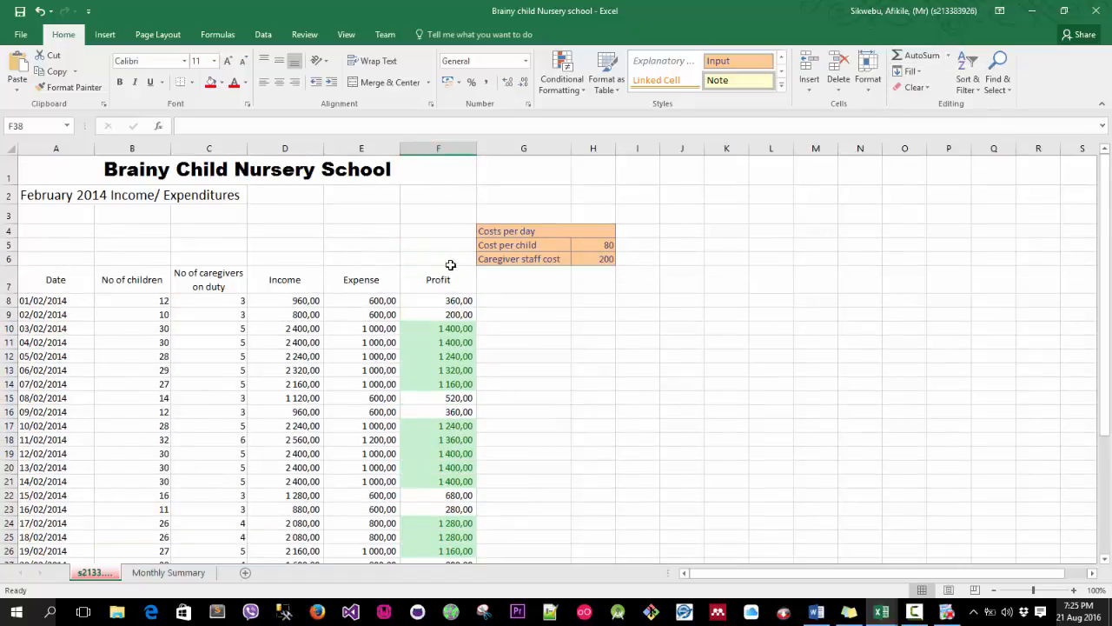
{"action": "scroll", "coordinate": [452, 340], "scroll_direction": "down", "scroll_amount": 4}
{"action": "scroll", "coordinate": [456, 340], "scroll_direction": "down", "scroll_amount": 1}
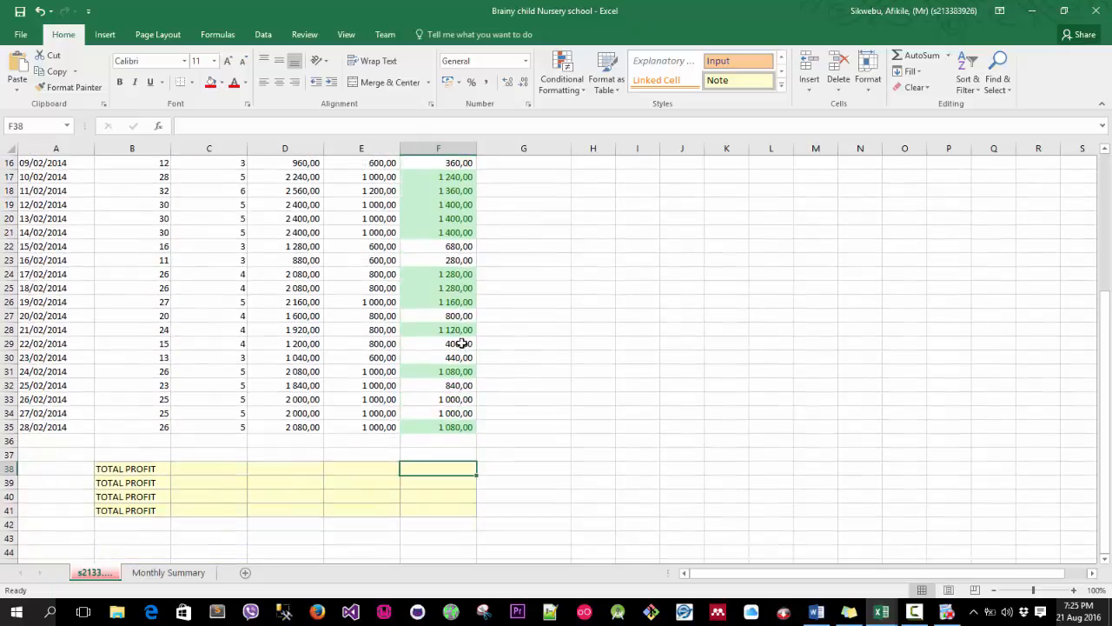
{"action": "scroll", "coordinate": [456, 339], "scroll_direction": "down", "scroll_amount": 5}
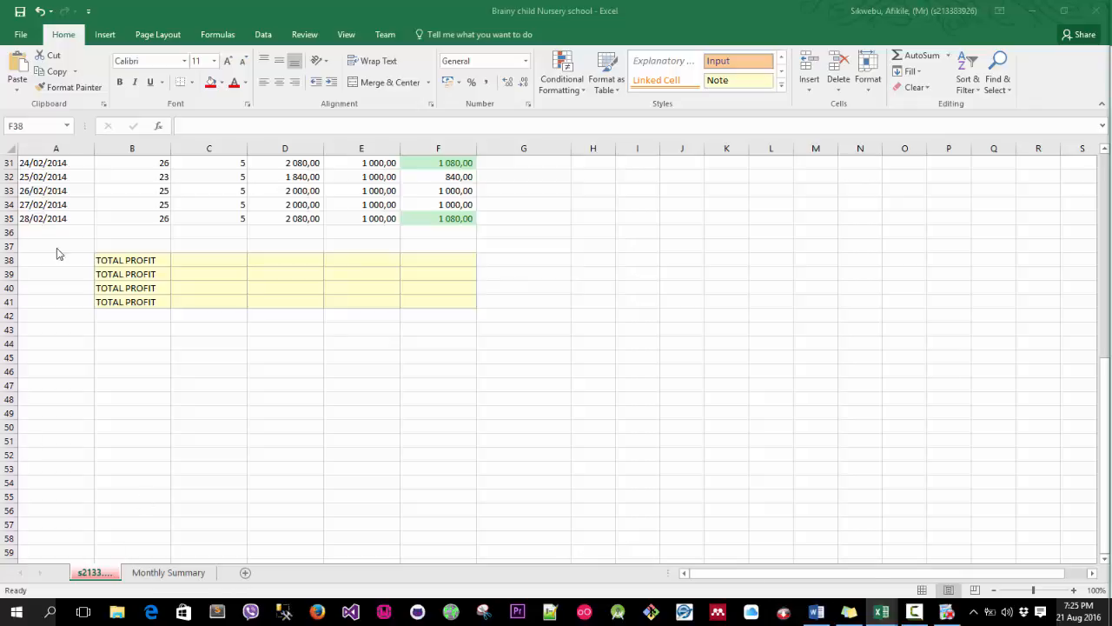
Try inserting an AutoSum total of the profit column into F38.
{"action": "left_click", "coordinate": [422, 258]}
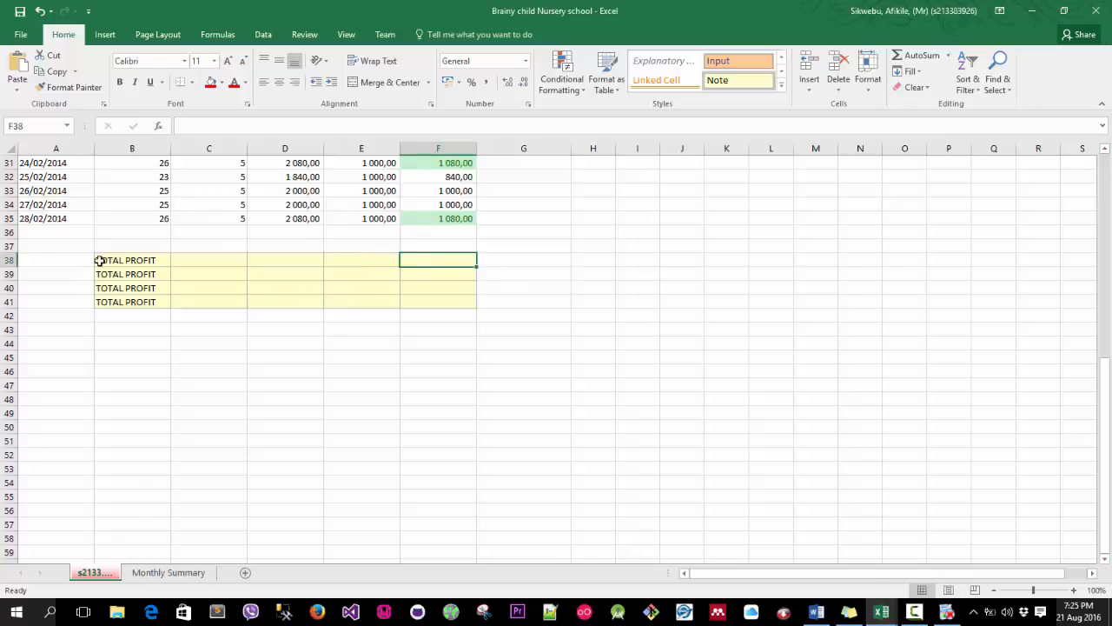
{"action": "left_click", "coordinate": [921, 57]}
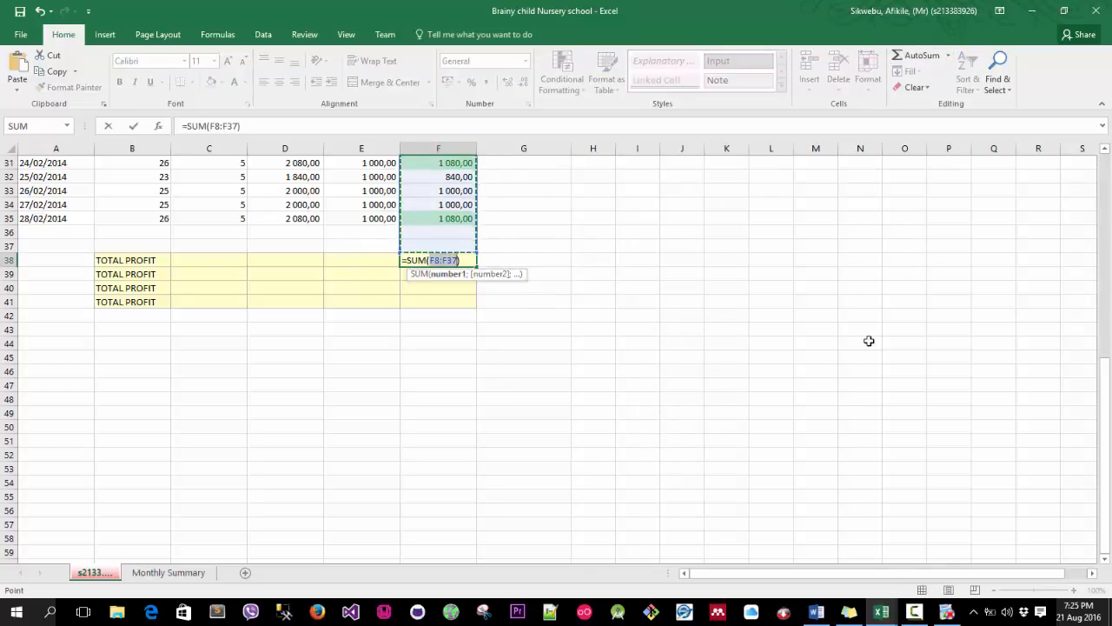
{"action": "scroll", "coordinate": [658, 339], "scroll_direction": "down", "scroll_amount": 1}
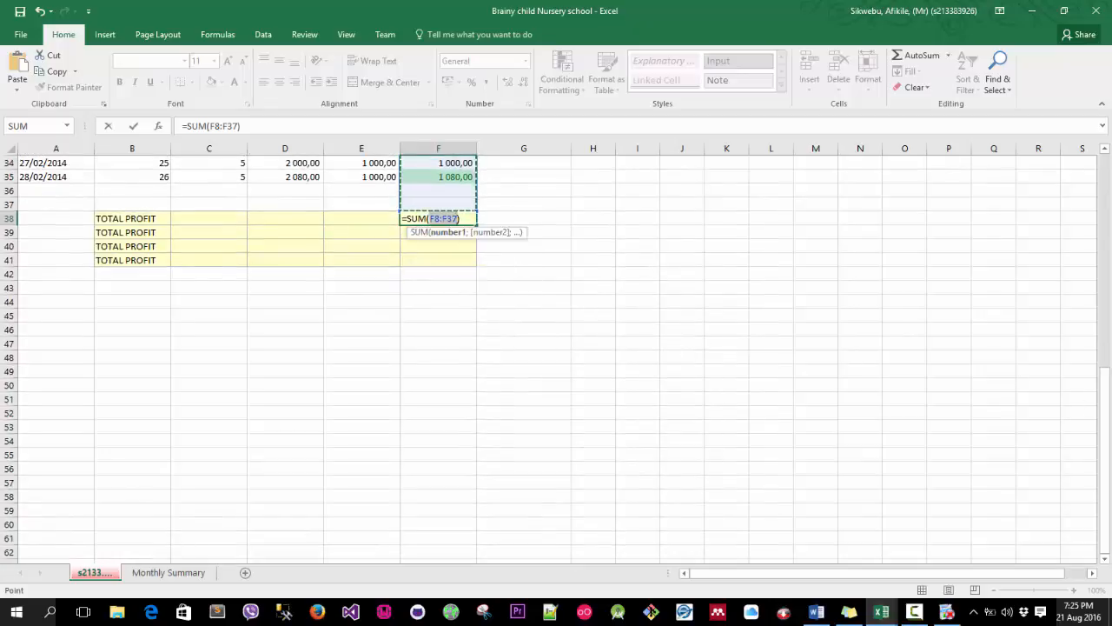
{"action": "left_click_drag", "start_coordinate": [1107, 399], "coordinate": [1107, 266]}
{"action": "scroll", "coordinate": [479, 191], "scroll_direction": "up", "scroll_amount": 3}
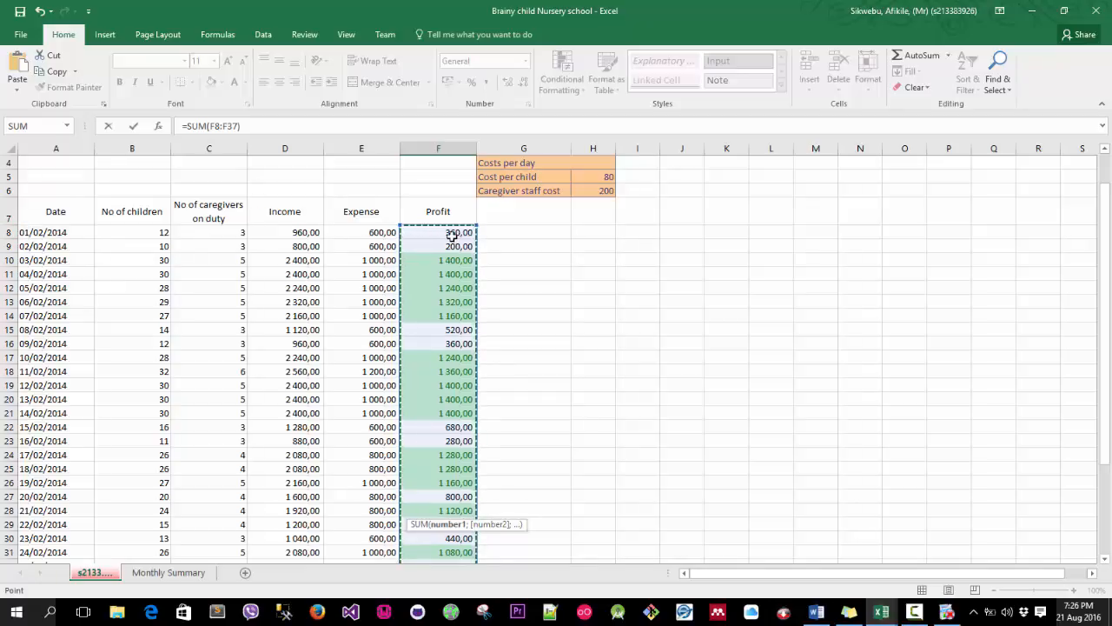
{"action": "scroll", "coordinate": [428, 261], "scroll_direction": "down", "scroll_amount": 3}
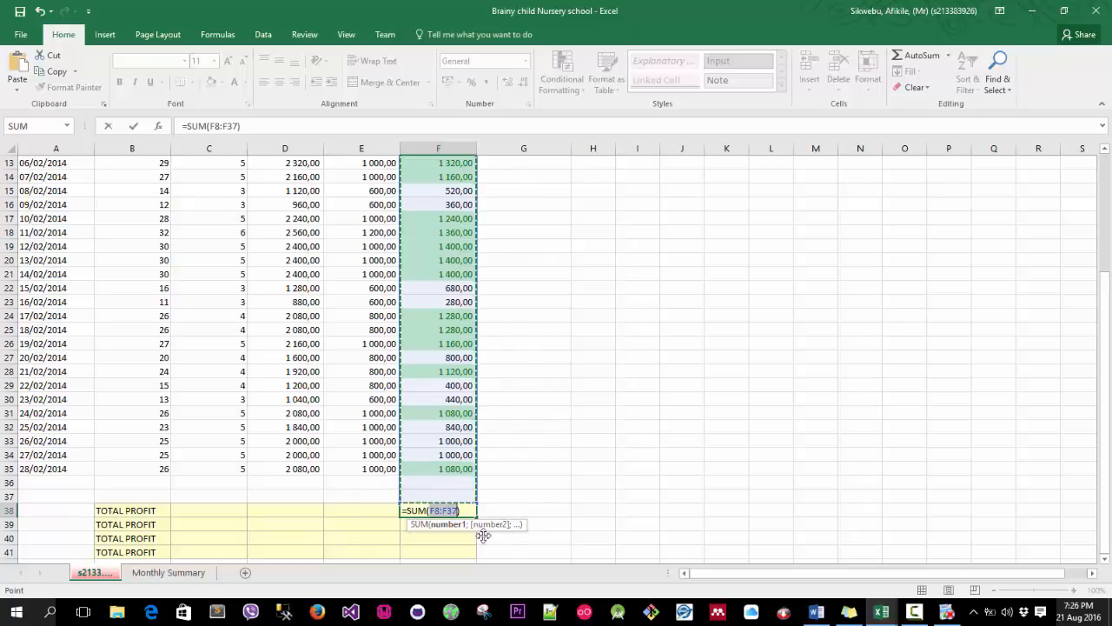
{"action": "key", "text": "BackSpace"}
{"action": "key", "text": "BackSpace"}
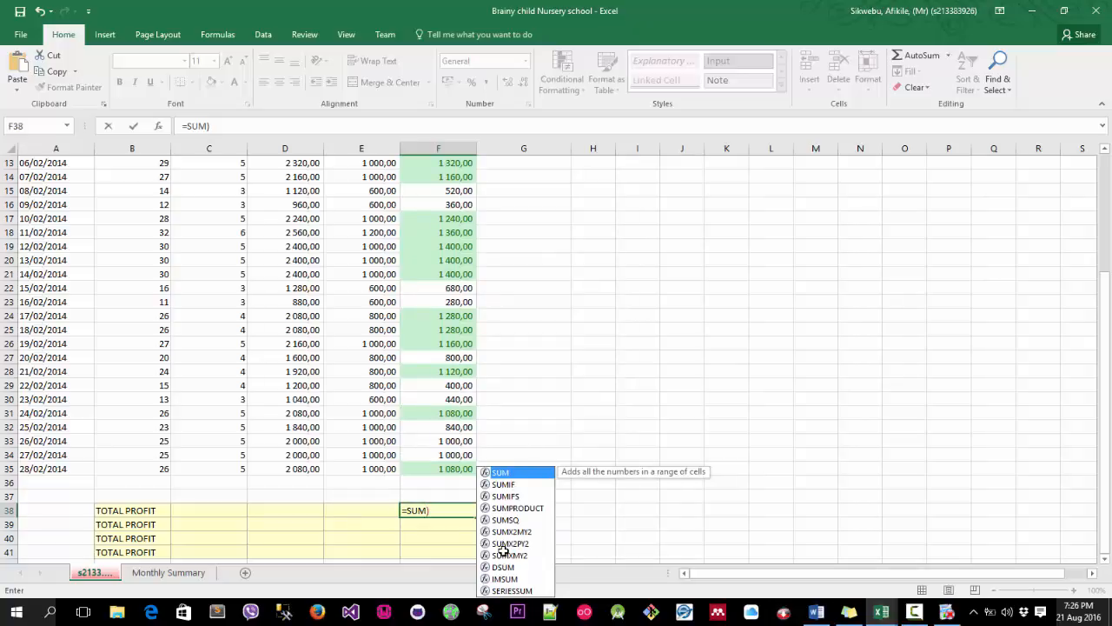
{"action": "key", "text": "Escape"}
{"action": "key", "text": "Escape"}
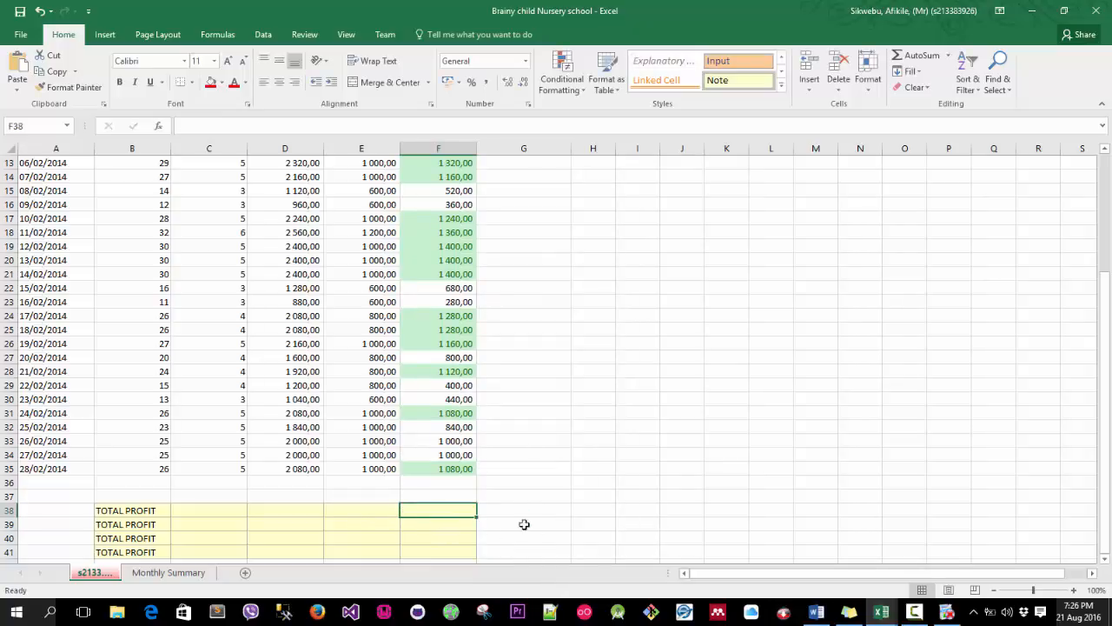
{"action": "left_click", "coordinate": [916, 56]}
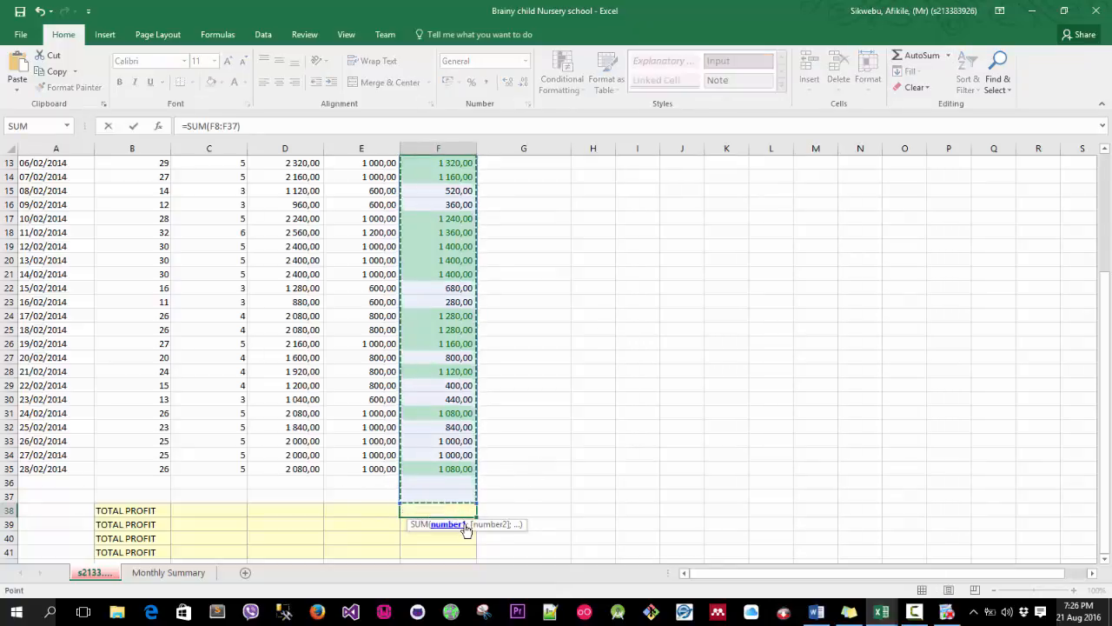
{"action": "key", "text": "Right"}
{"action": "scroll", "coordinate": [469, 512], "scroll_direction": "down", "scroll_amount": 3}
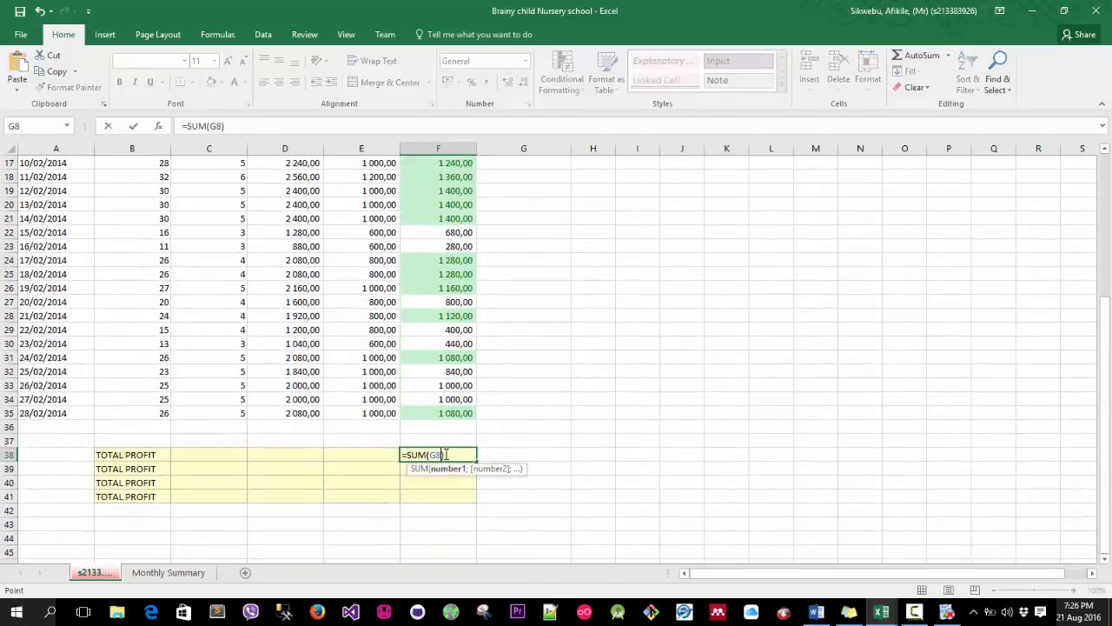
{"action": "key", "text": "Escape"}
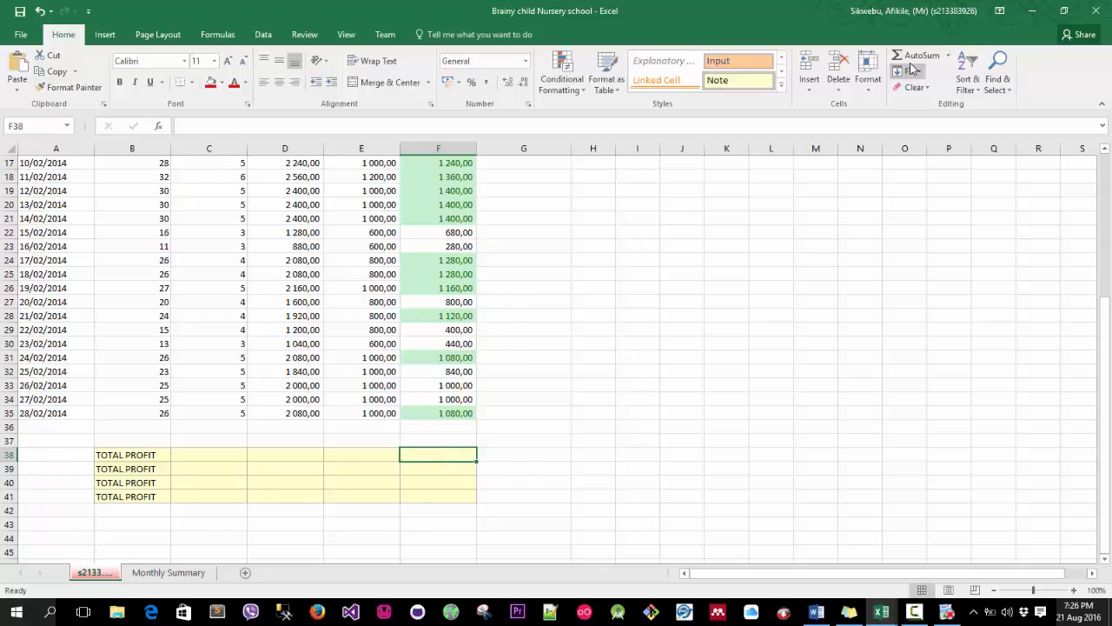
Insert an AutoSum total of the profit column F8:F37 into the TOTAL PROFIT cell F38.
{"action": "left_click", "coordinate": [914, 55]}
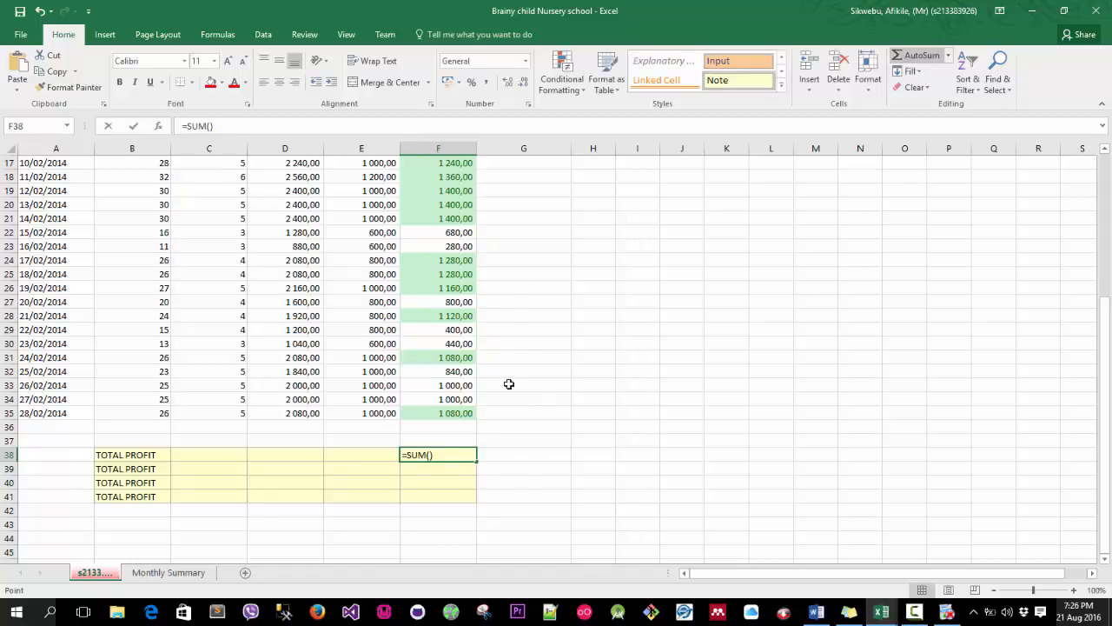
{"action": "left_click", "coordinate": [238, 127]}
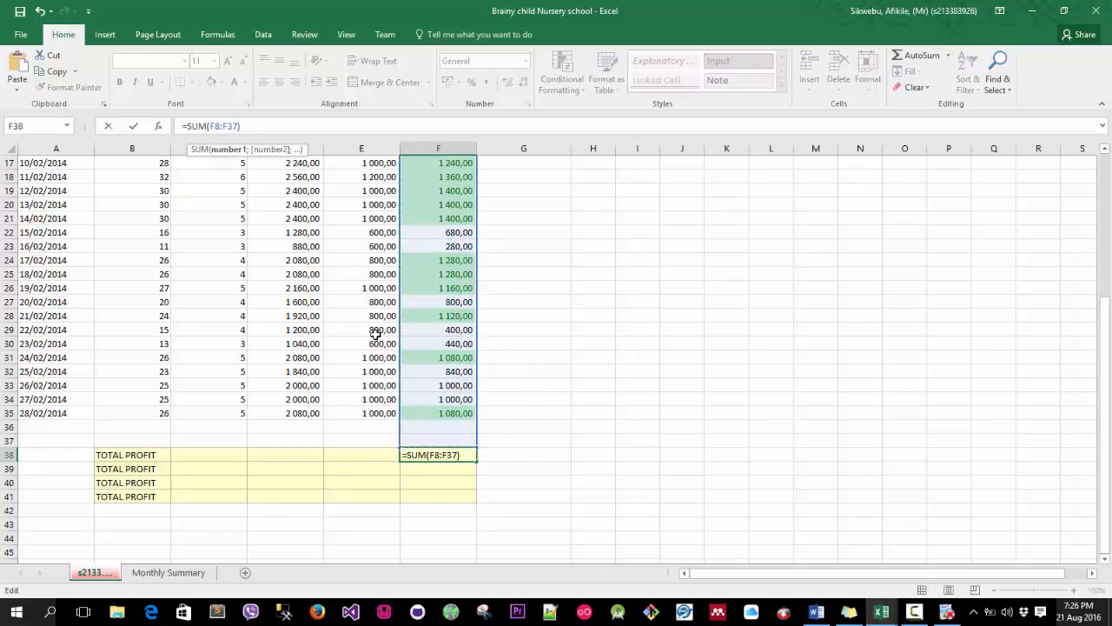
{"action": "key", "text": "BackSpace"}
{"action": "type", "text": "5"}
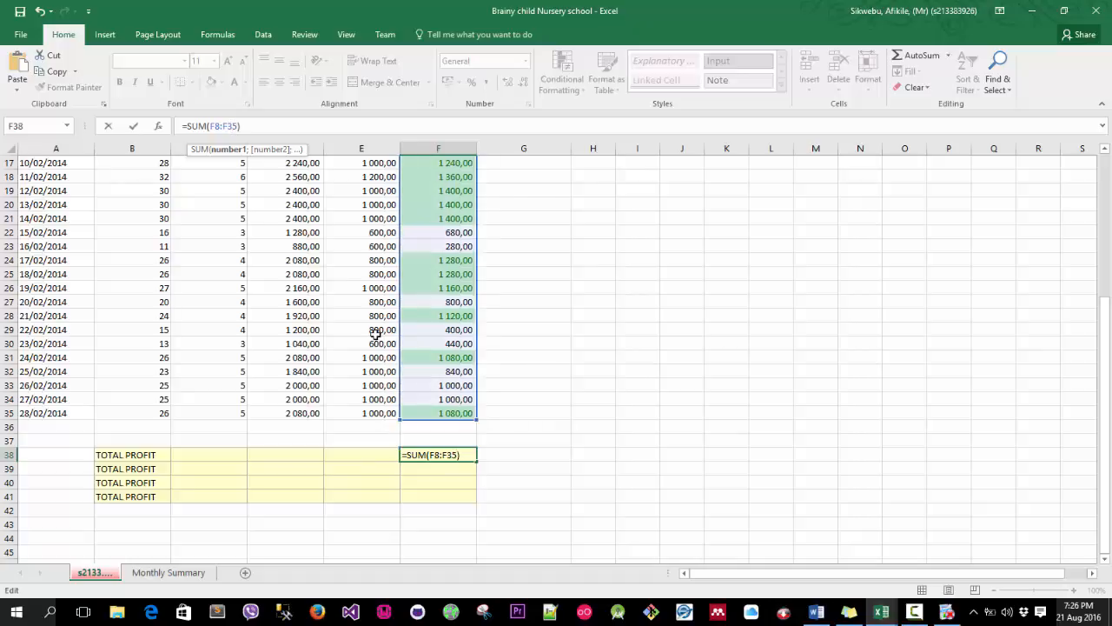
{"action": "key", "text": "BackSpace"}
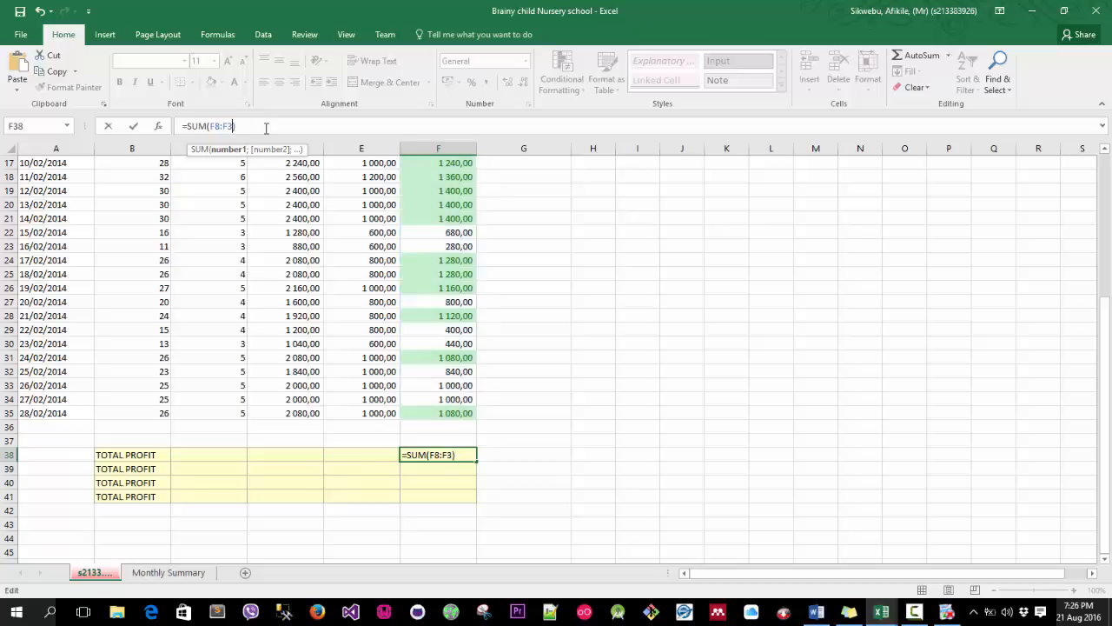
{"action": "type", "text": "7"}
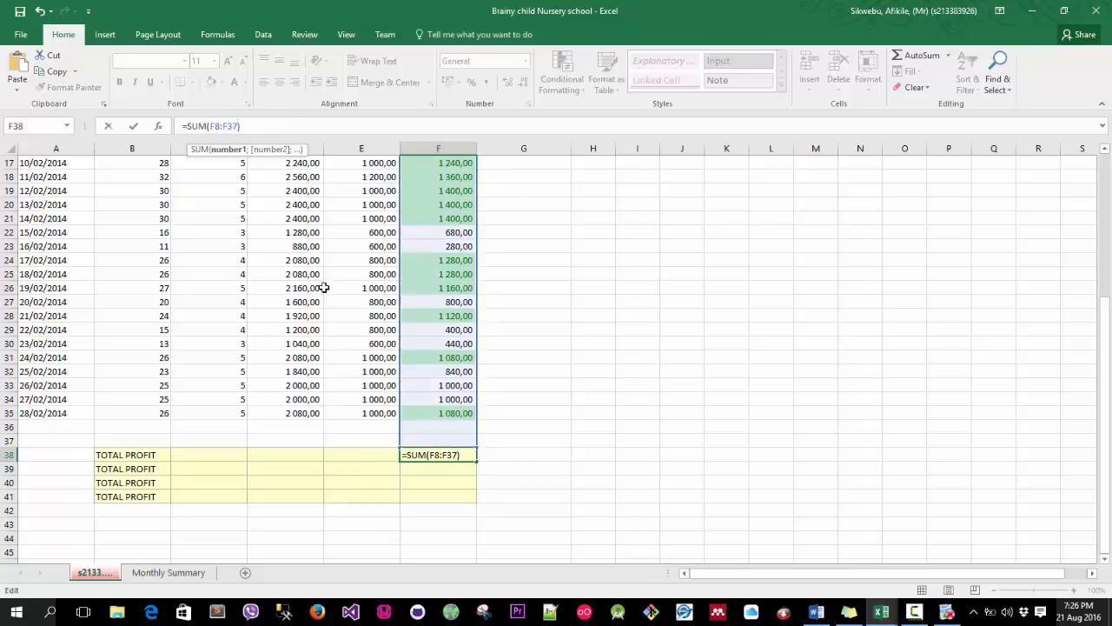
{"action": "key", "text": "Return"}
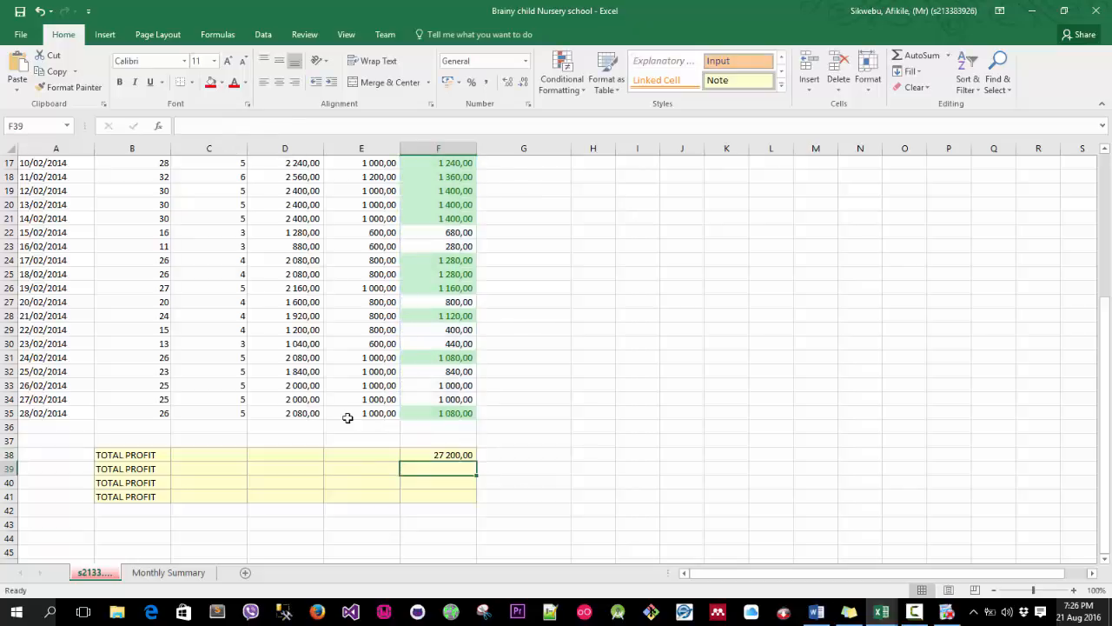
Test the F38 total by entering 45 in F36 and 125 in F37, then clear both cells.
{"action": "left_click", "coordinate": [429, 426]}
{"action": "type", "text": "45"}
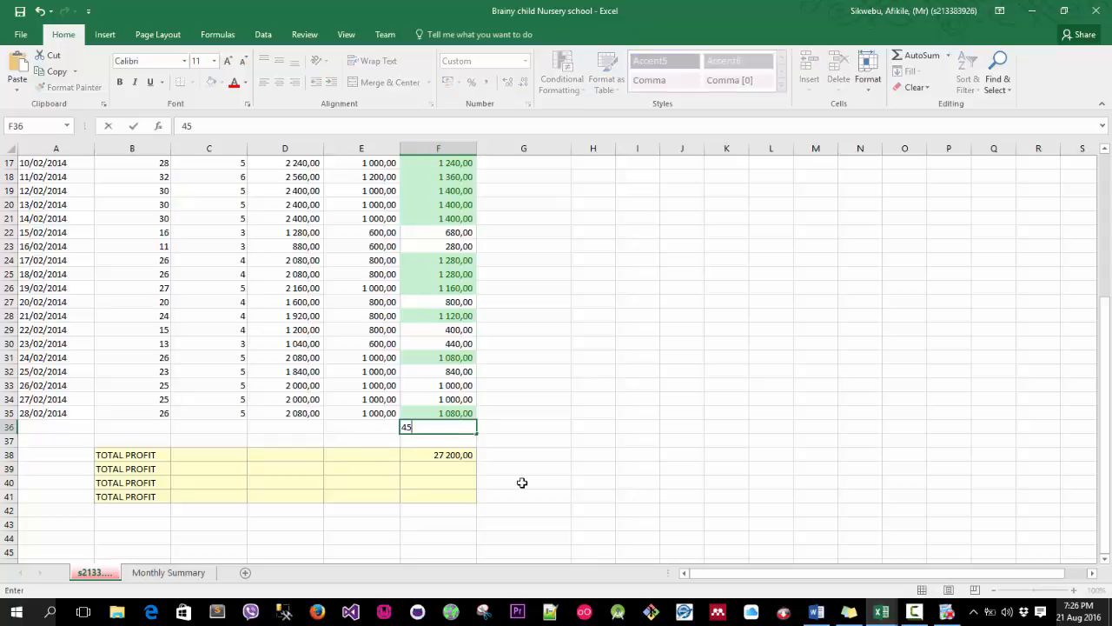
{"action": "key", "text": "Return"}
{"action": "type", "text": "125"}
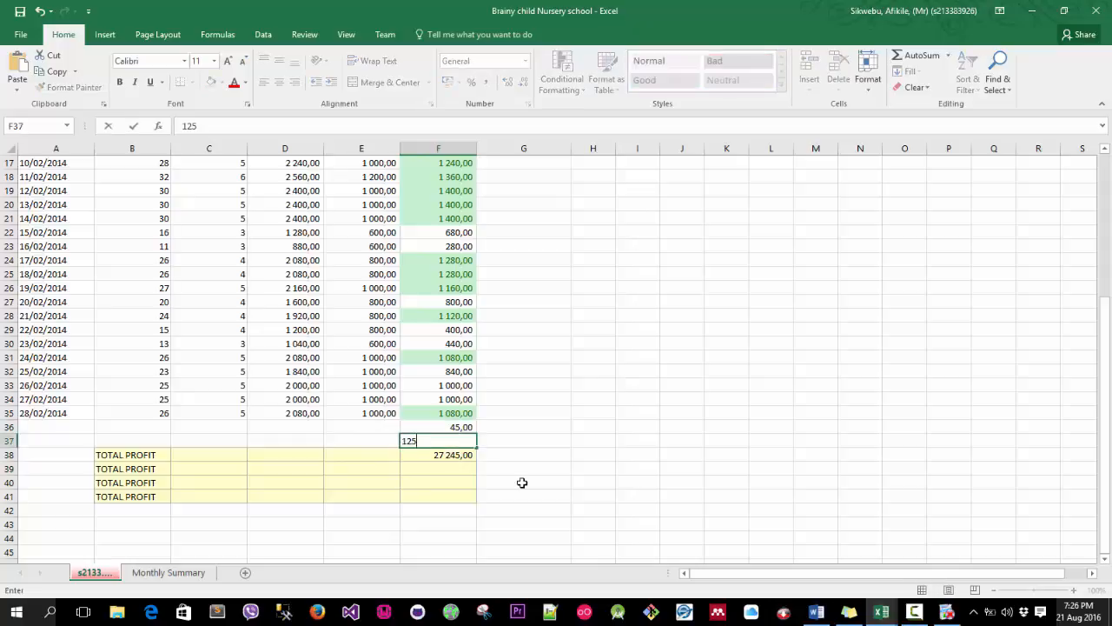
{"action": "key", "text": "Return"}
{"action": "key", "text": "Up"}
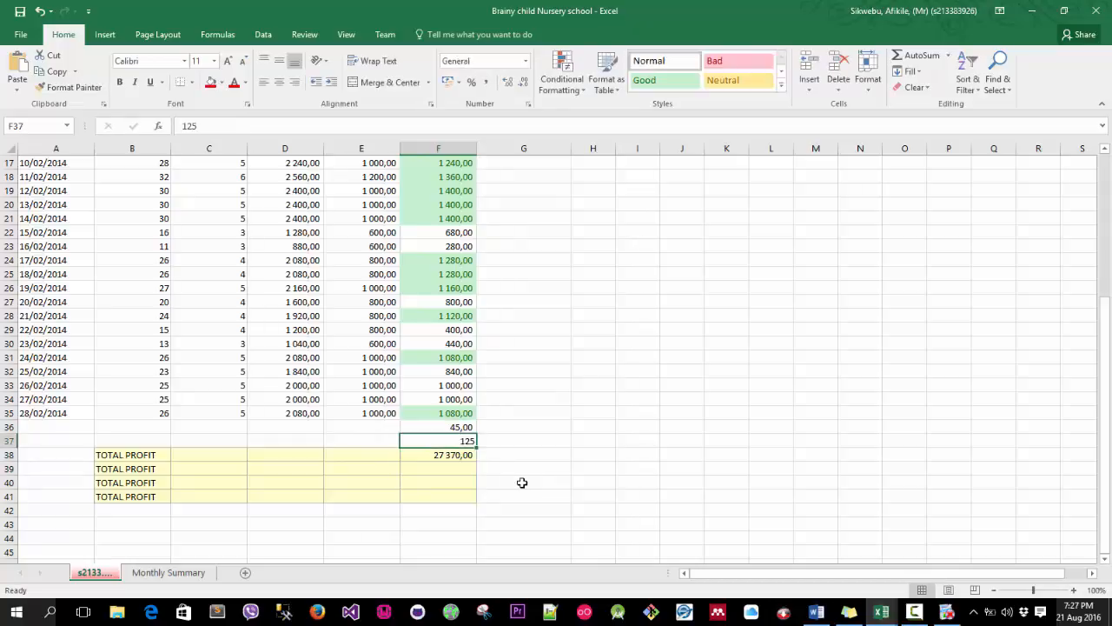
{"action": "key", "text": "Delete"}
{"action": "key", "text": "Up"}
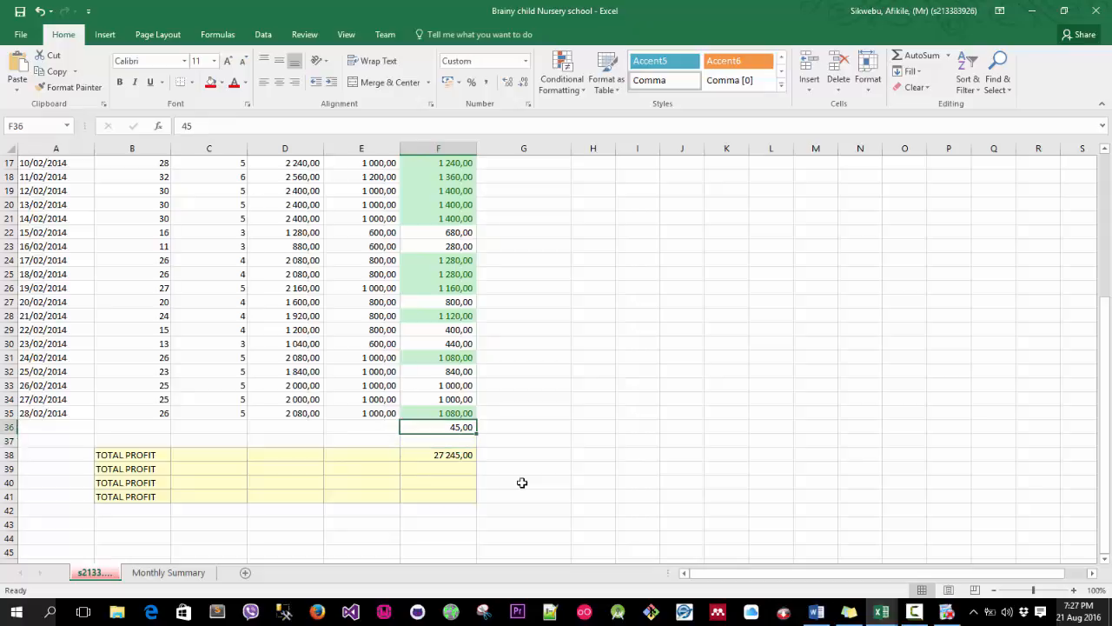
{"action": "key", "text": "Delete"}
{"action": "key", "text": "Down"}
{"action": "key", "text": "Down"}
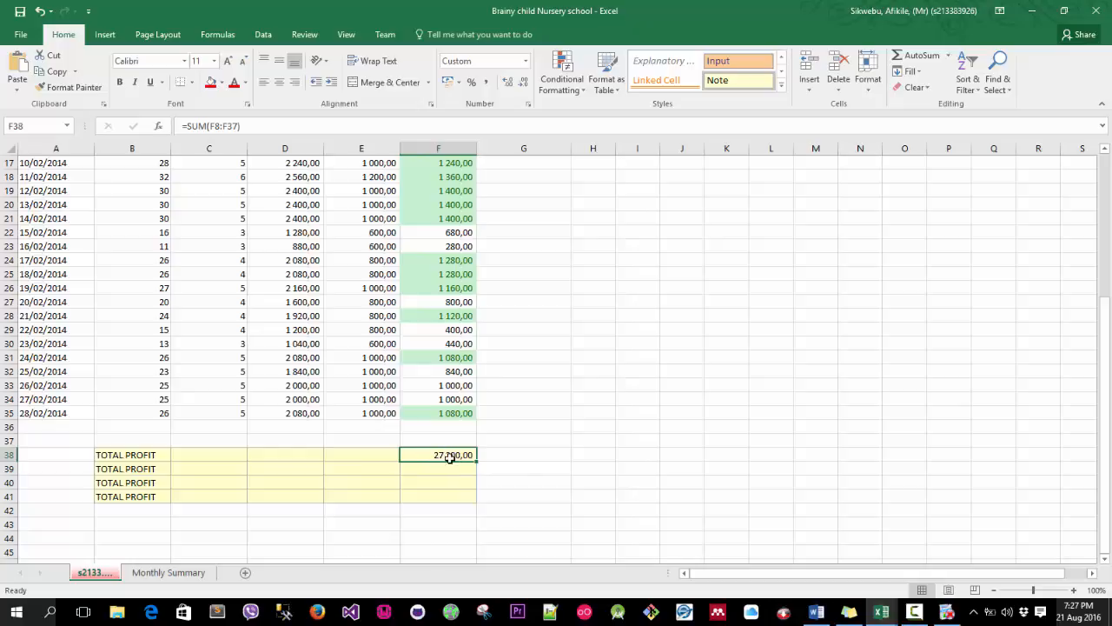
{"action": "scroll", "coordinate": [440, 416], "scroll_direction": "up", "scroll_amount": 1}
{"action": "scroll", "coordinate": [440, 409], "scroll_direction": "up", "scroll_amount": 5}
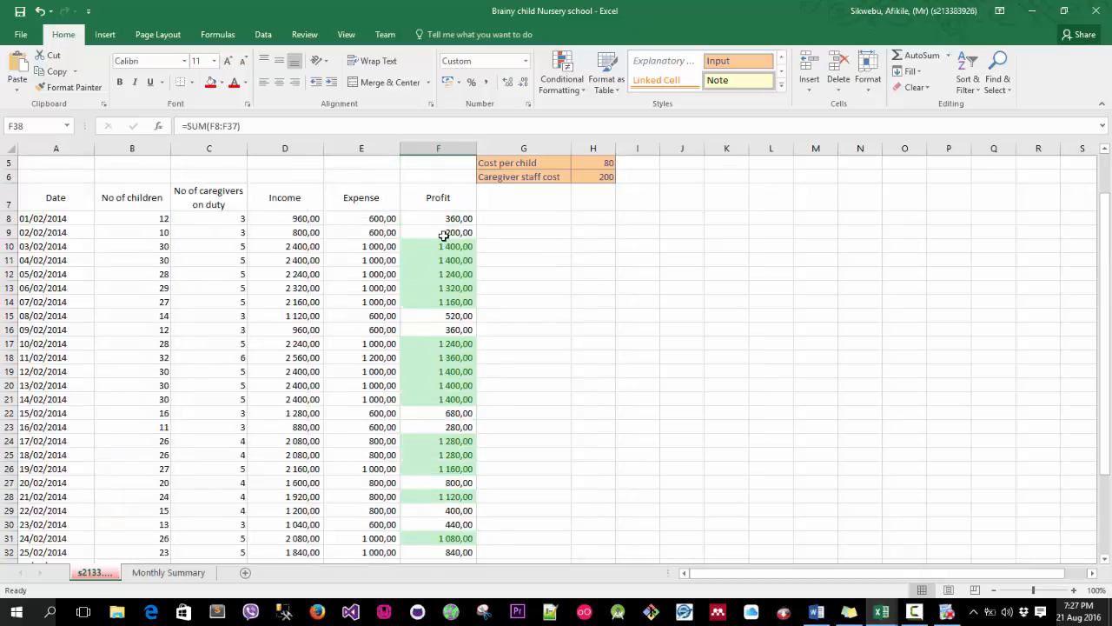
{"action": "scroll", "coordinate": [462, 275], "scroll_direction": "down", "scroll_amount": 3}
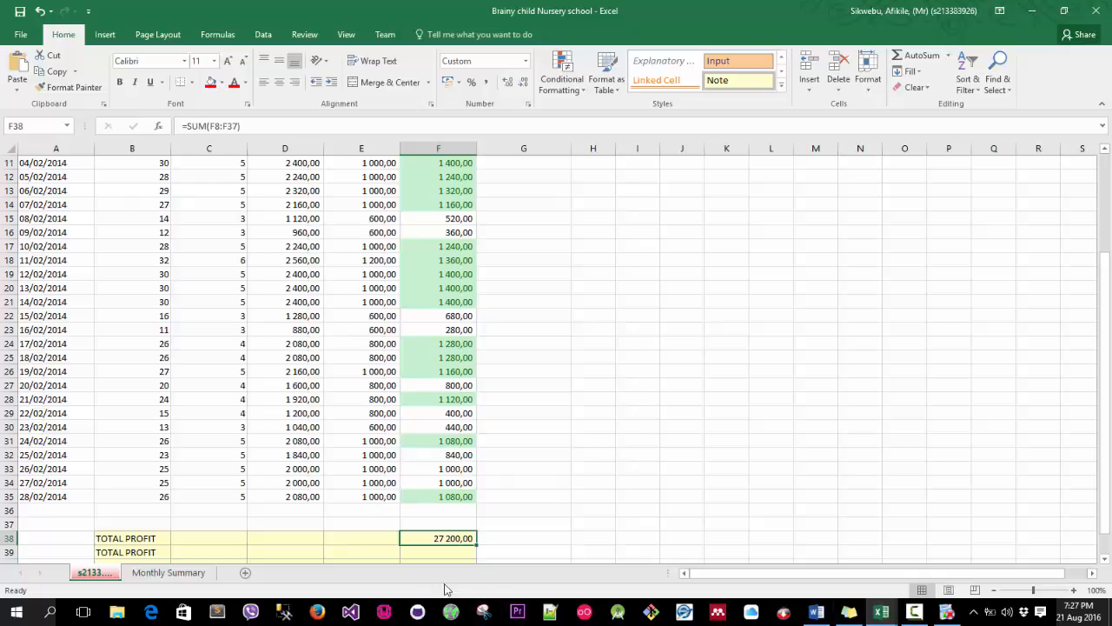
{"action": "scroll", "coordinate": [479, 540], "scroll_direction": "down", "scroll_amount": 2}
{"action": "left_click", "coordinate": [452, 468]}
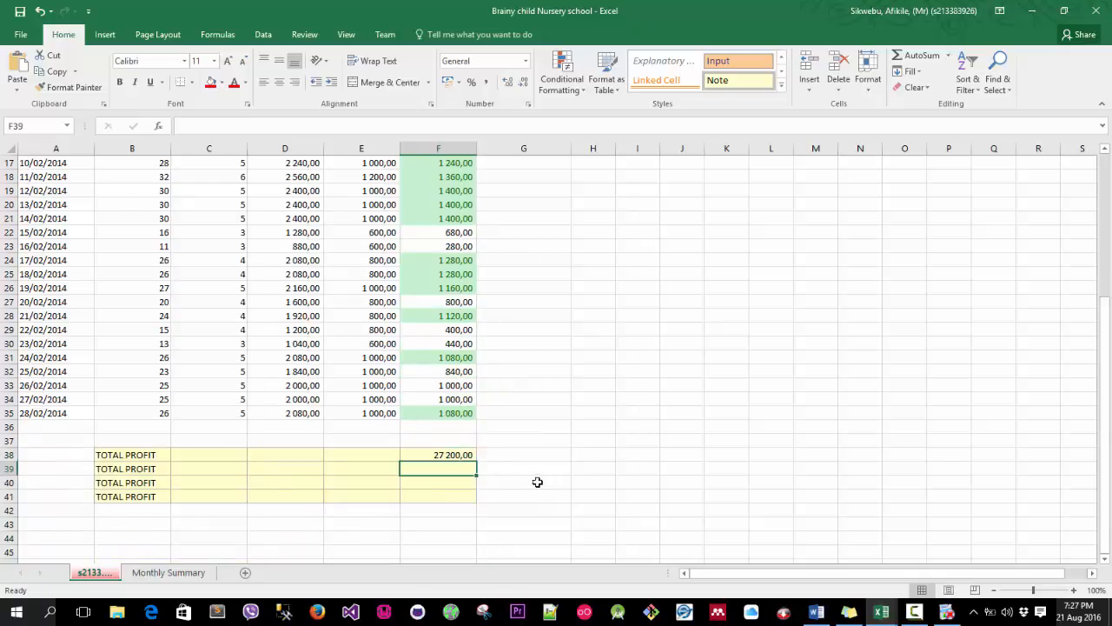
Insert an AutoSum Average of the profit range F8:F35 into cell F39, then reselect F39 to check its formula.
{"action": "scroll", "coordinate": [460, 458], "scroll_direction": "down", "scroll_amount": 1, "text": "ctrl"}
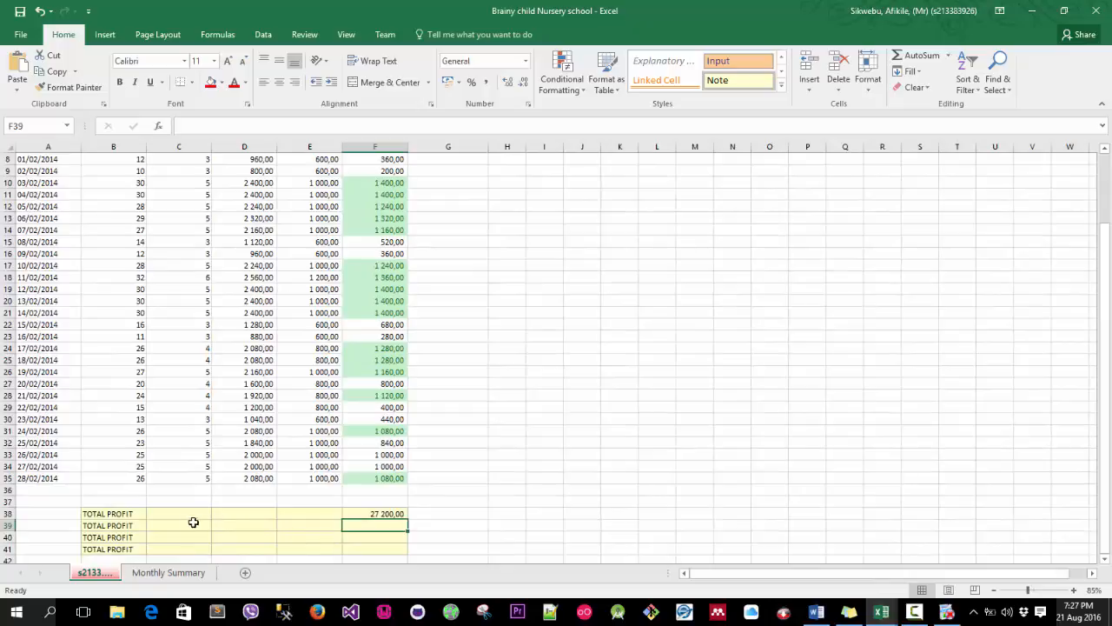
{"action": "scroll", "coordinate": [391, 521], "scroll_direction": "up", "scroll_amount": 1, "text": "ctrl"}
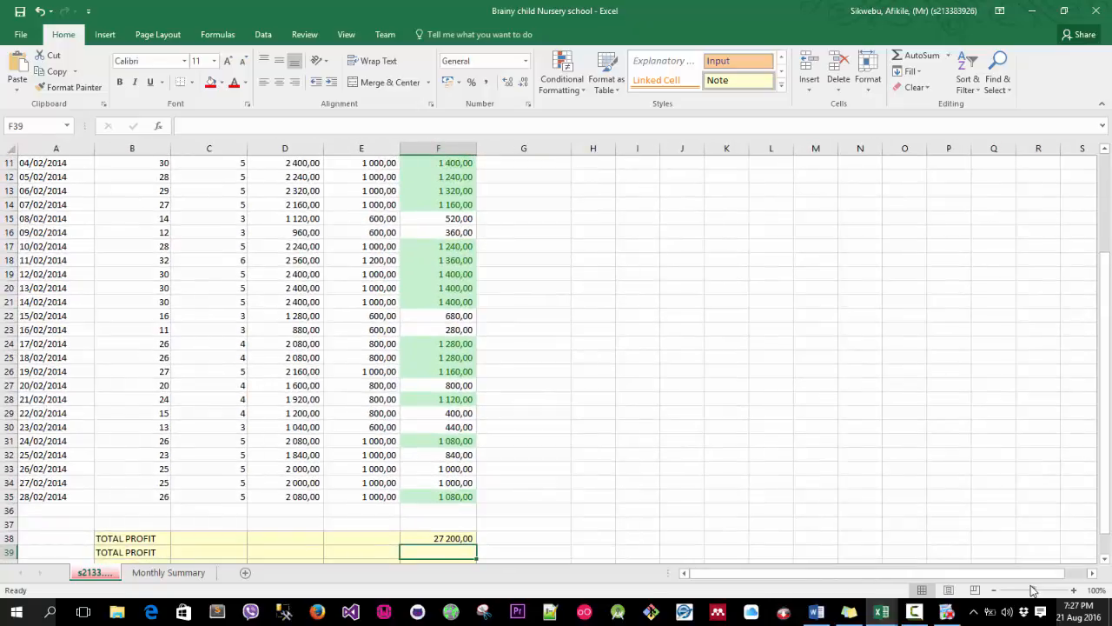
{"action": "scroll", "coordinate": [584, 516], "scroll_direction": "down", "scroll_amount": 2}
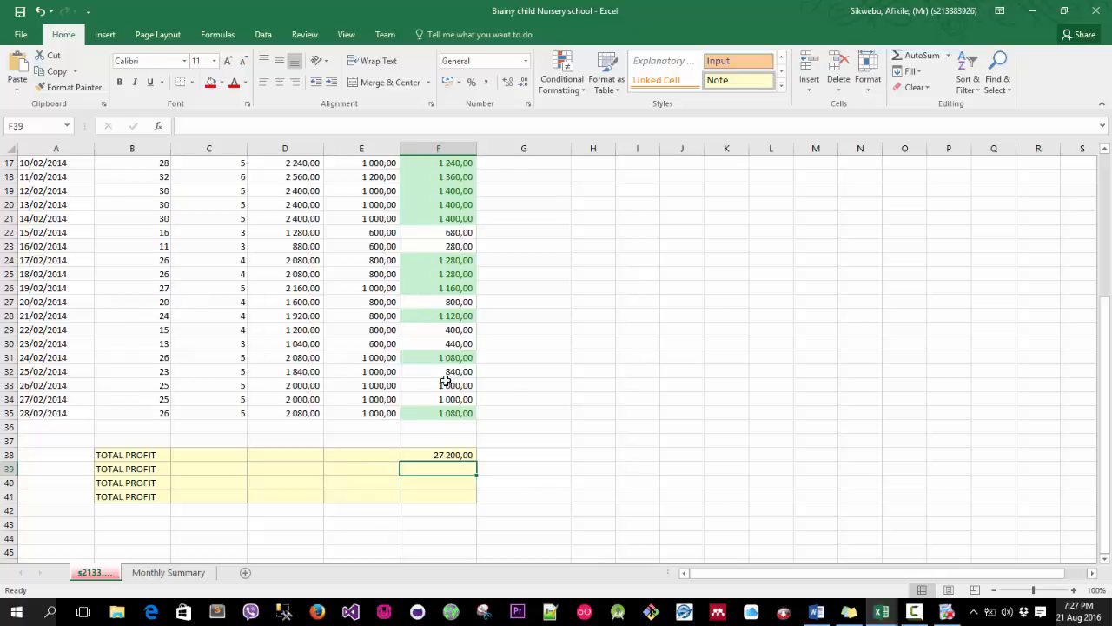
{"action": "left_click", "coordinate": [949, 56]}
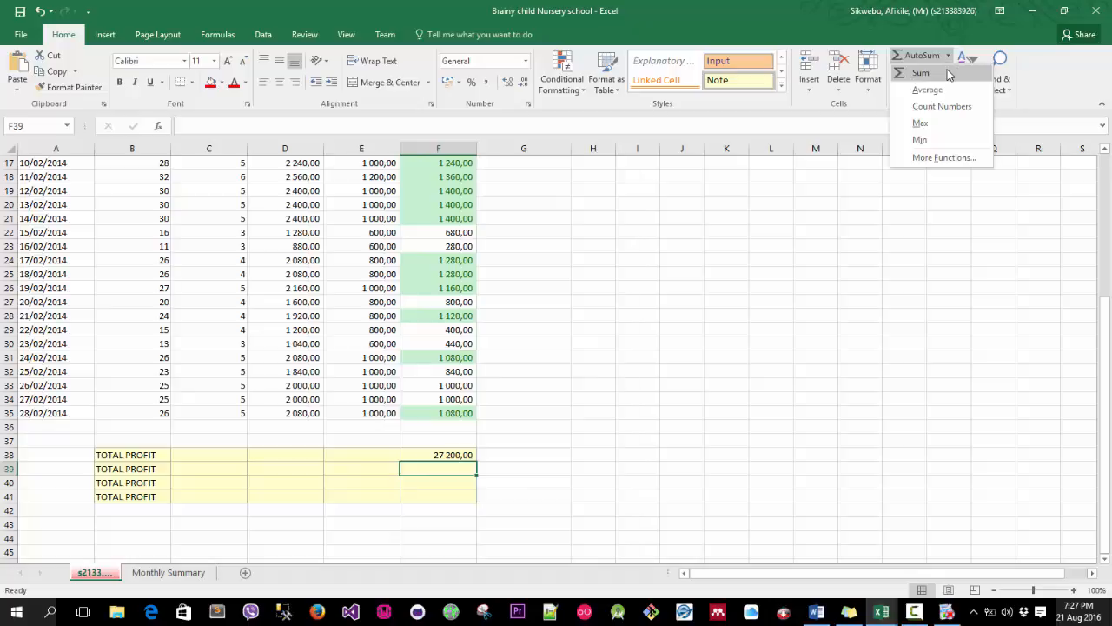
{"action": "left_click", "coordinate": [949, 92]}
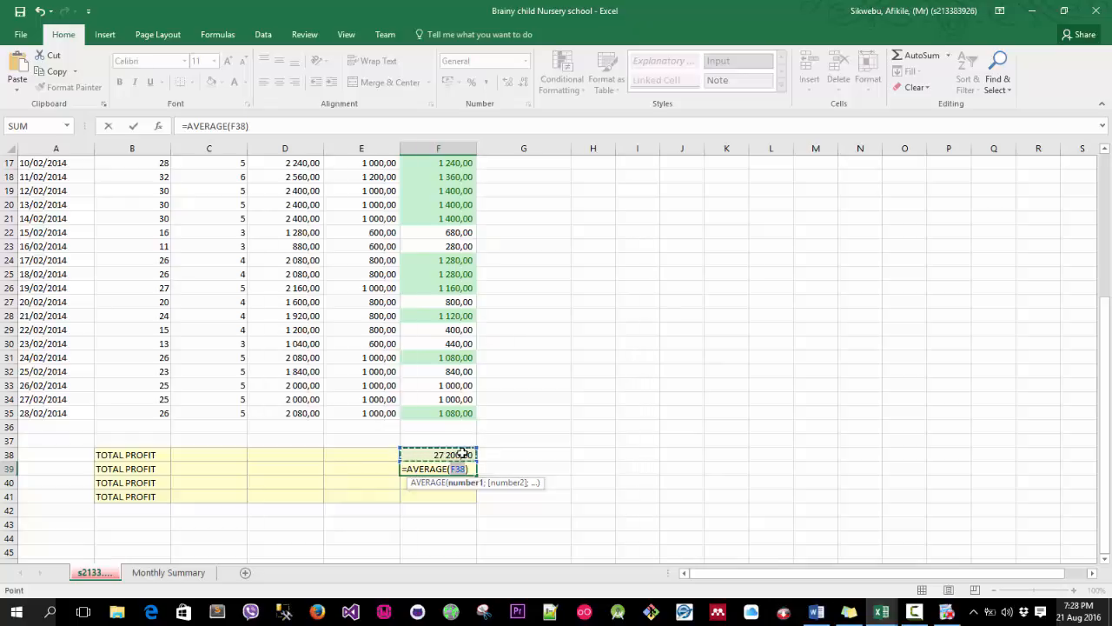
{"action": "scroll", "coordinate": [507, 402], "scroll_direction": "down", "scroll_amount": 1}
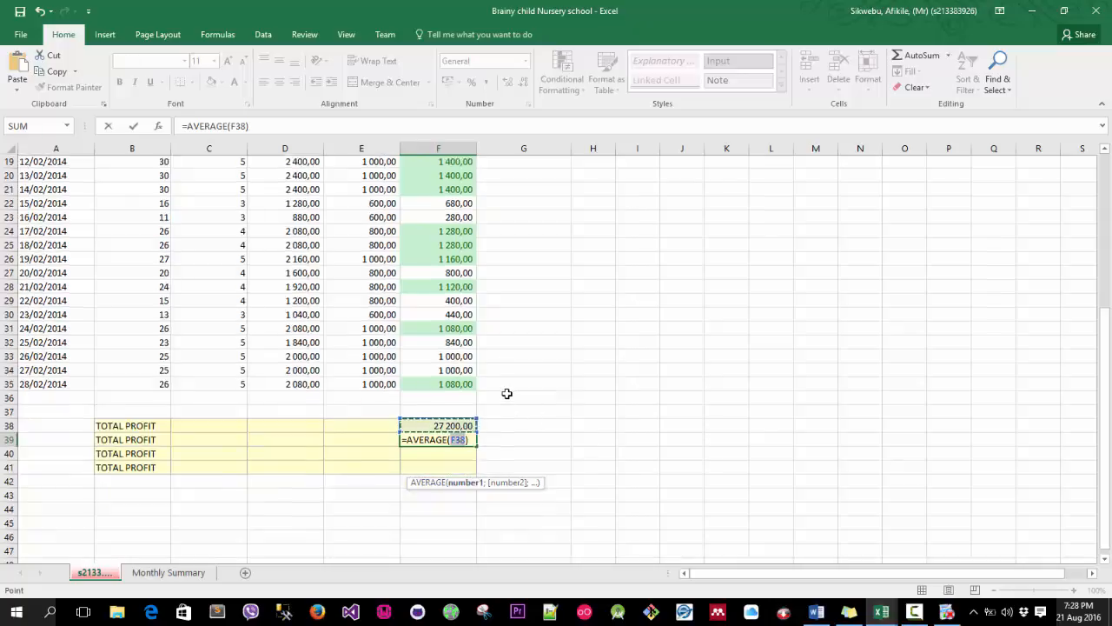
{"action": "scroll", "coordinate": [485, 391], "scroll_direction": "up", "scroll_amount": 2}
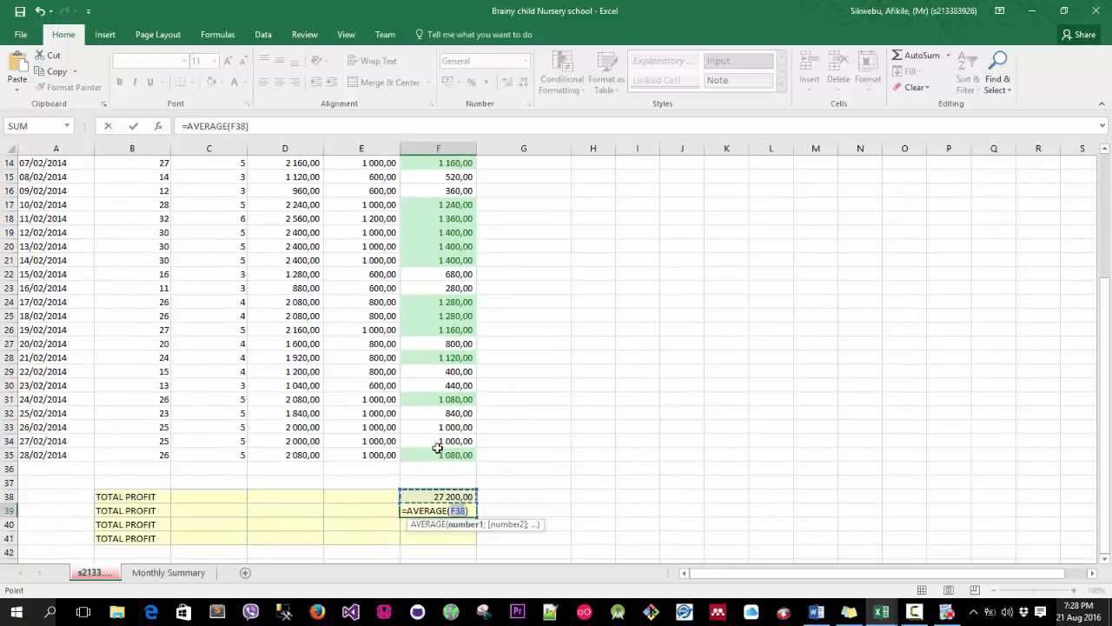
{"action": "scroll", "coordinate": [449, 397], "scroll_direction": "up", "scroll_amount": 5}
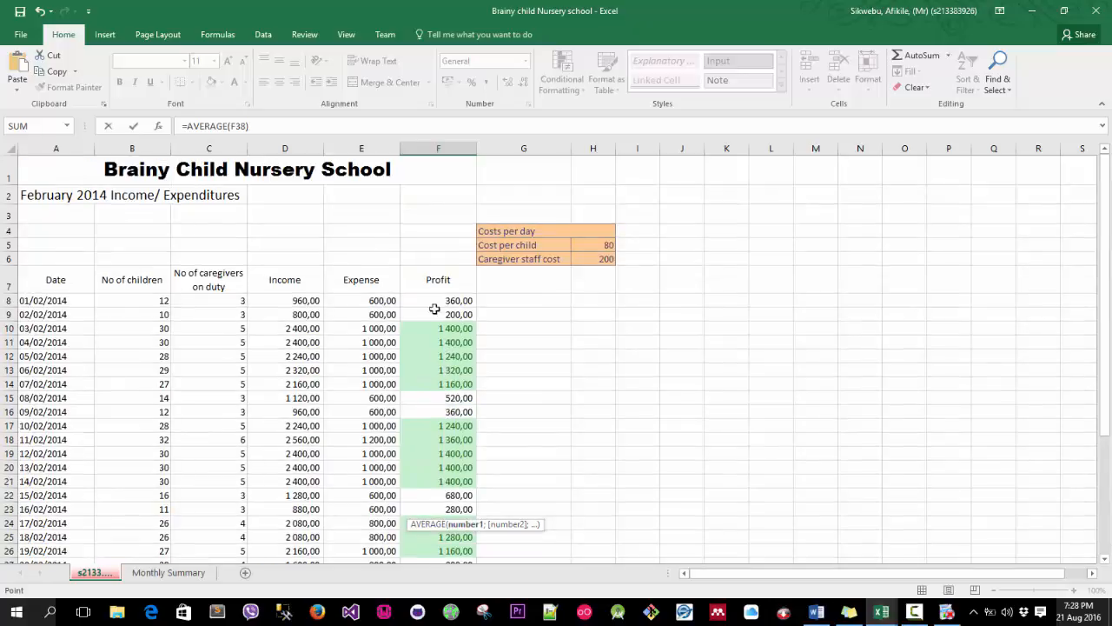
{"action": "scroll", "coordinate": [467, 321], "scroll_direction": "down", "scroll_amount": 5}
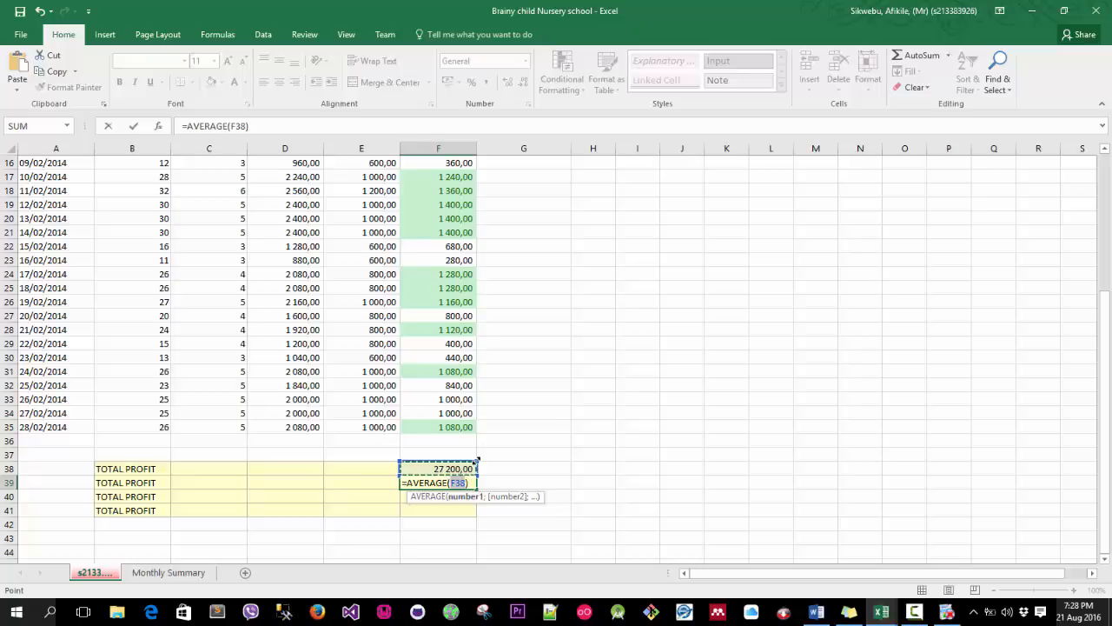
{"action": "left_click_drag", "start_coordinate": [476, 462], "coordinate": [476, 462]}
{"action": "left_click_drag", "start_coordinate": [470, 400], "coordinate": [460, 296]}
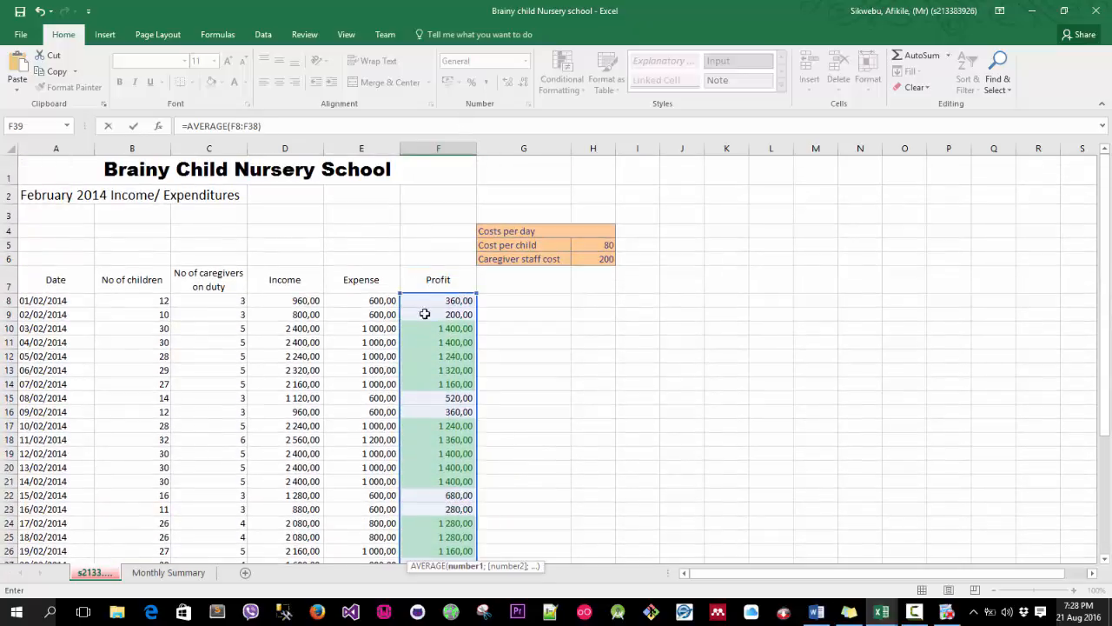
{"action": "scroll", "coordinate": [451, 308], "scroll_direction": "down", "scroll_amount": 8}
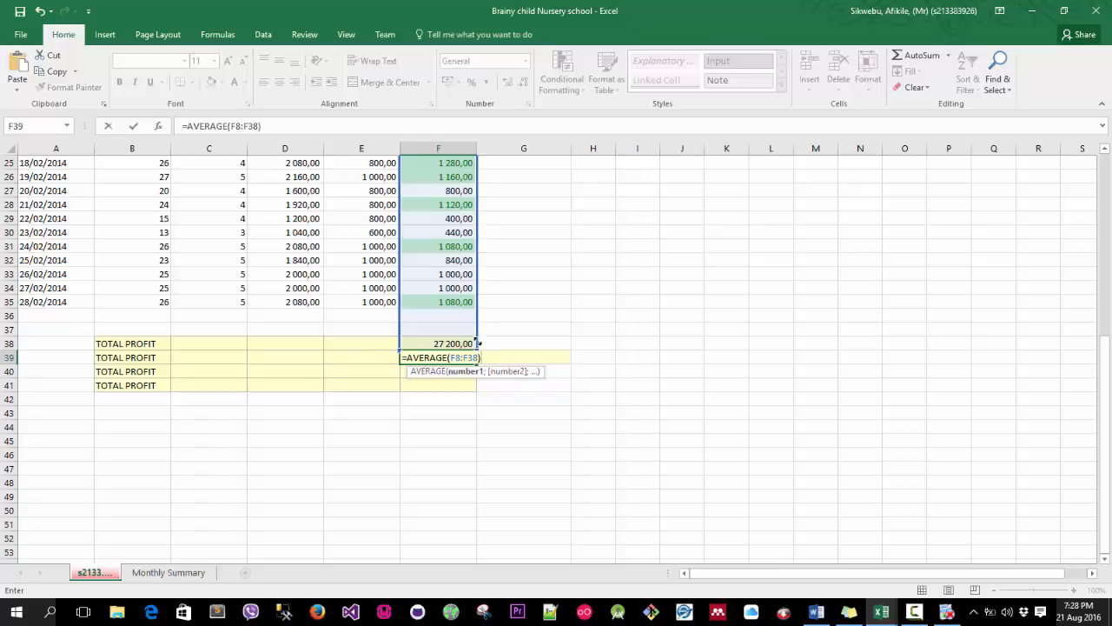
{"action": "left_click_drag", "start_coordinate": [476, 350], "coordinate": [478, 309]}
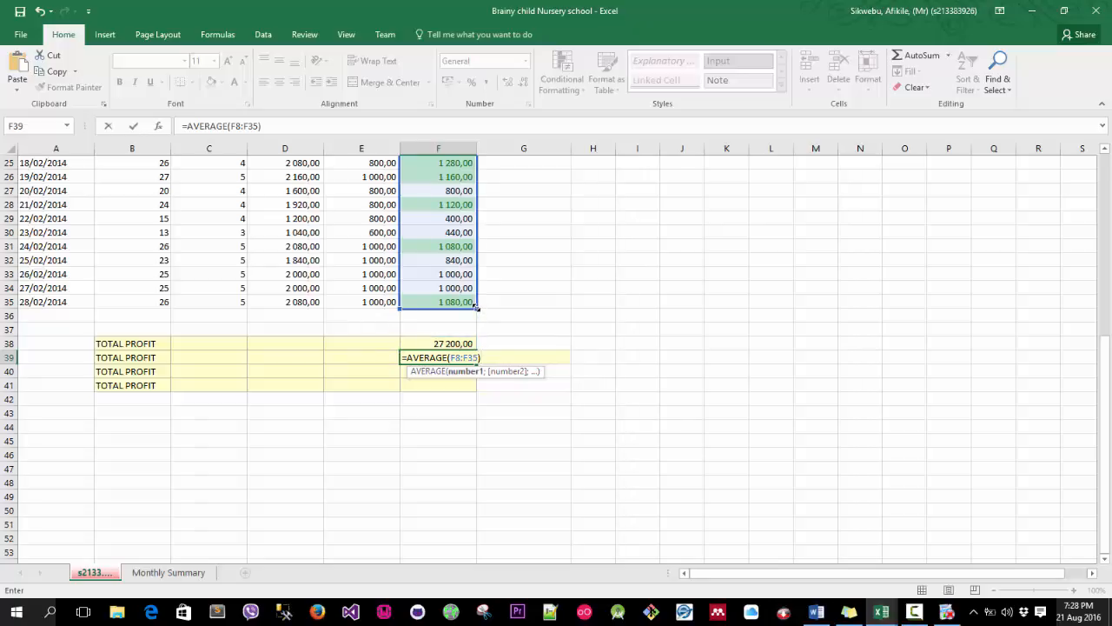
{"action": "scroll", "coordinate": [569, 402], "scroll_direction": "up", "scroll_amount": 2}
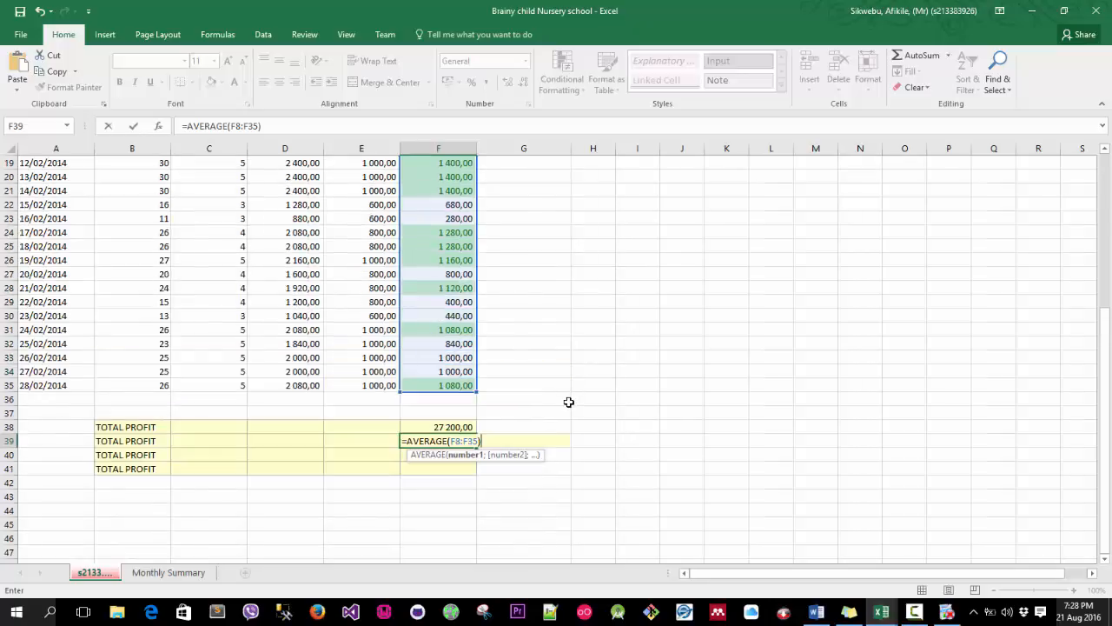
{"action": "key", "text": "Return"}
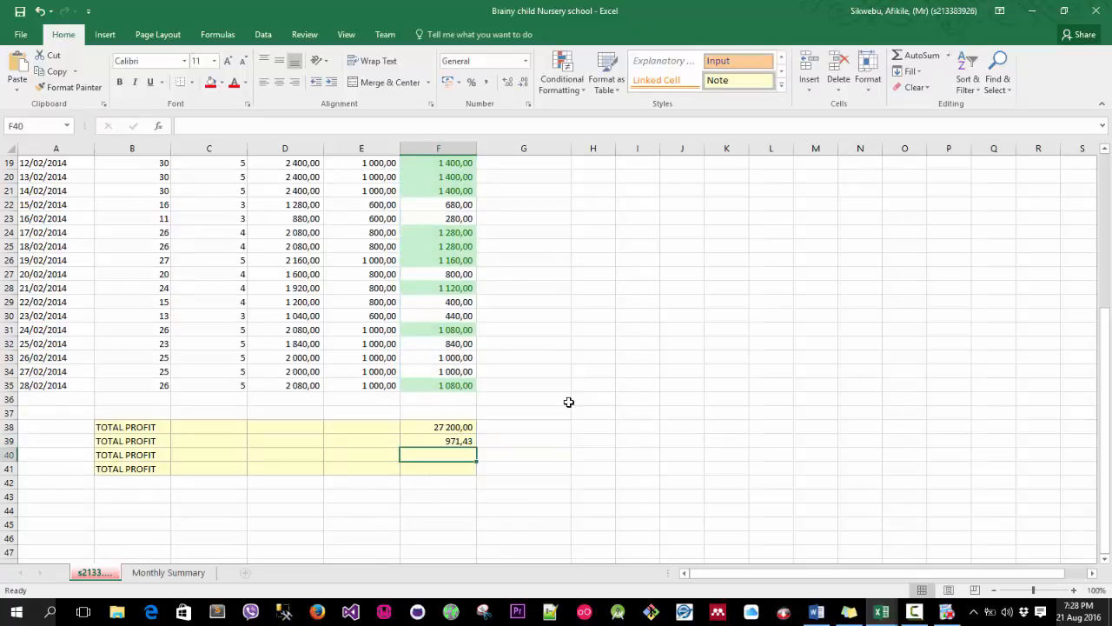
{"action": "left_click", "coordinate": [461, 440]}
{"action": "scroll", "coordinate": [474, 448], "scroll_direction": "up", "scroll_amount": 1}
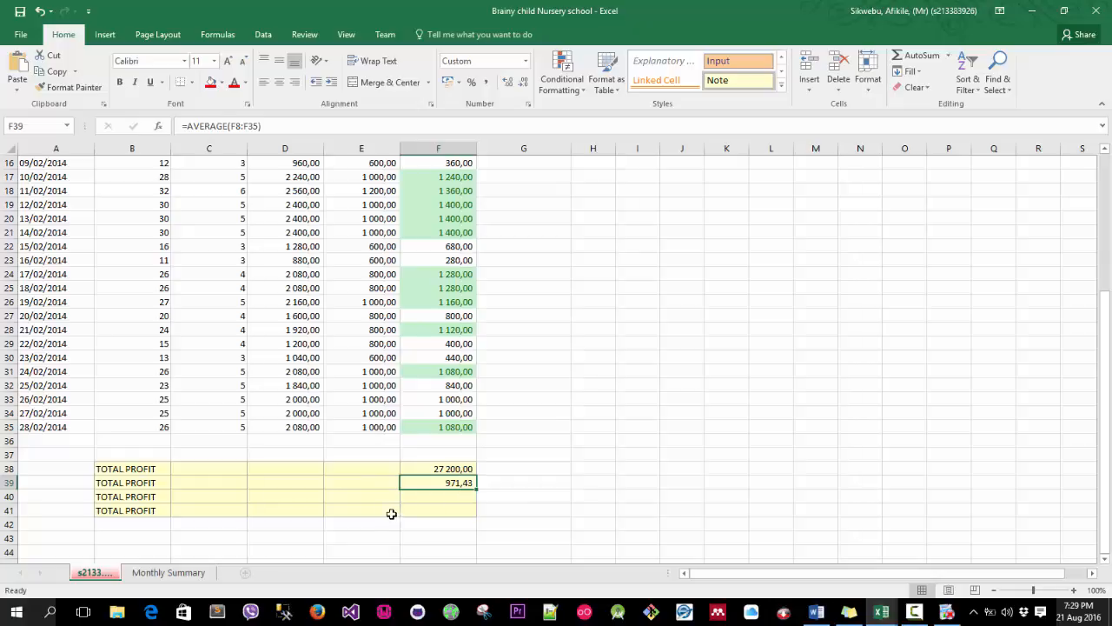
{"action": "left_click", "coordinate": [526, 63]}
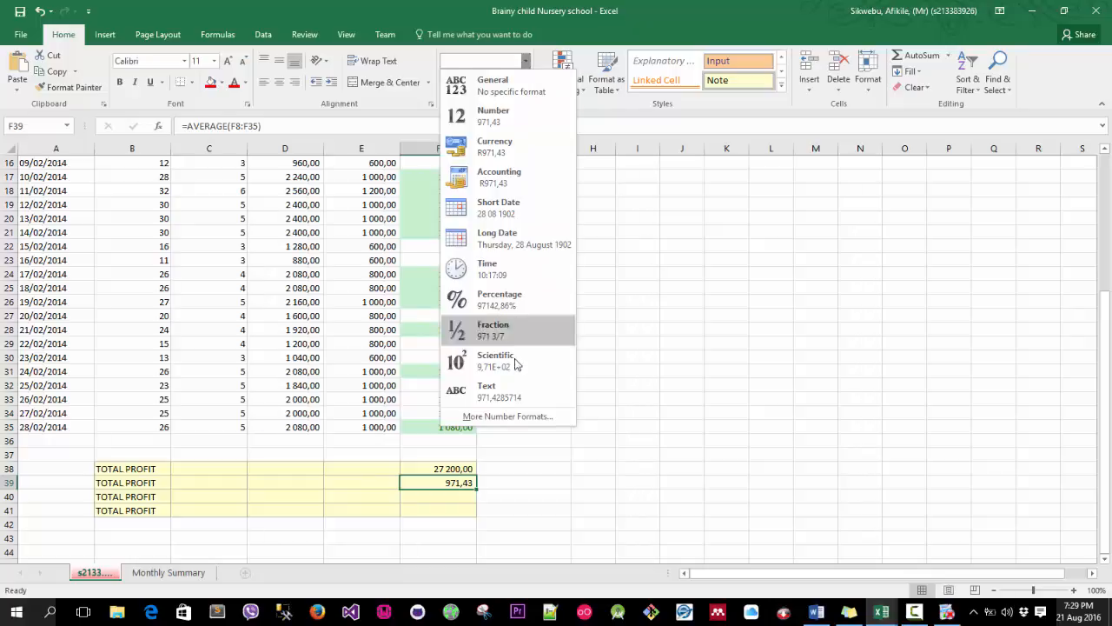
{"action": "left_click", "coordinate": [522, 416]}
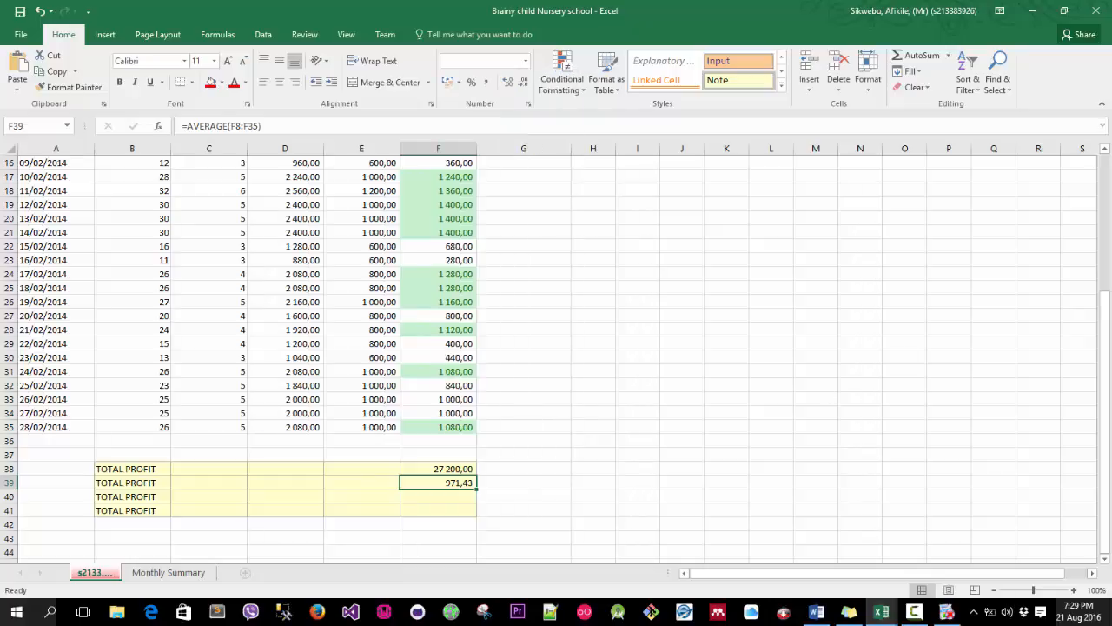
{"action": "key", "text": "Return"}
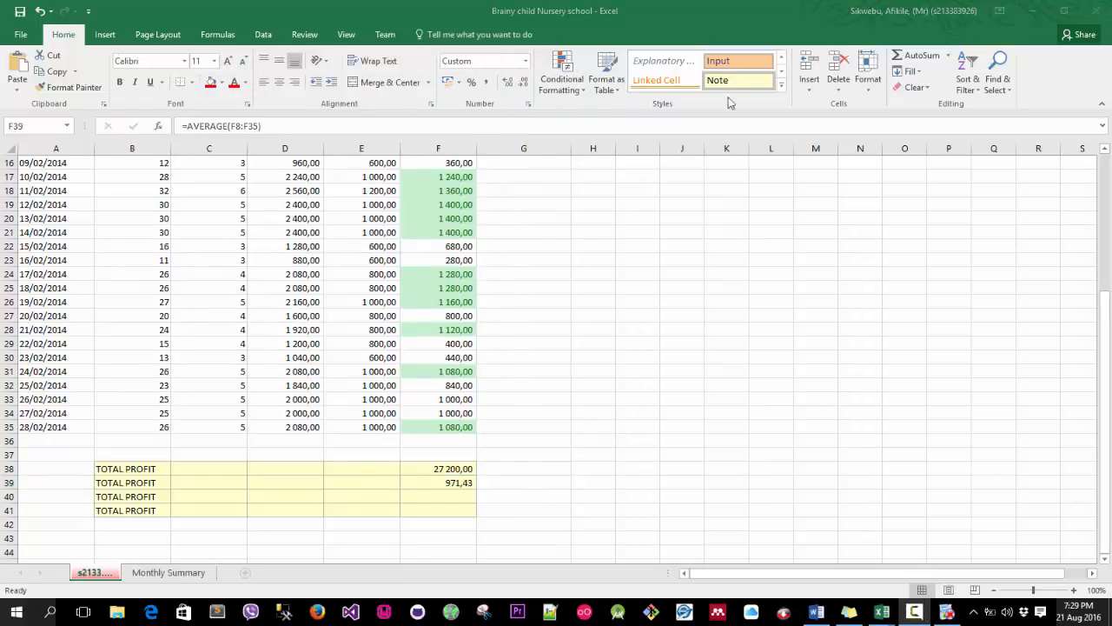
Format the average cell F39 as Currency with the R symbol and 2 decimal places.
{"action": "left_click", "coordinate": [526, 61]}
{"action": "left_click", "coordinate": [513, 415]}
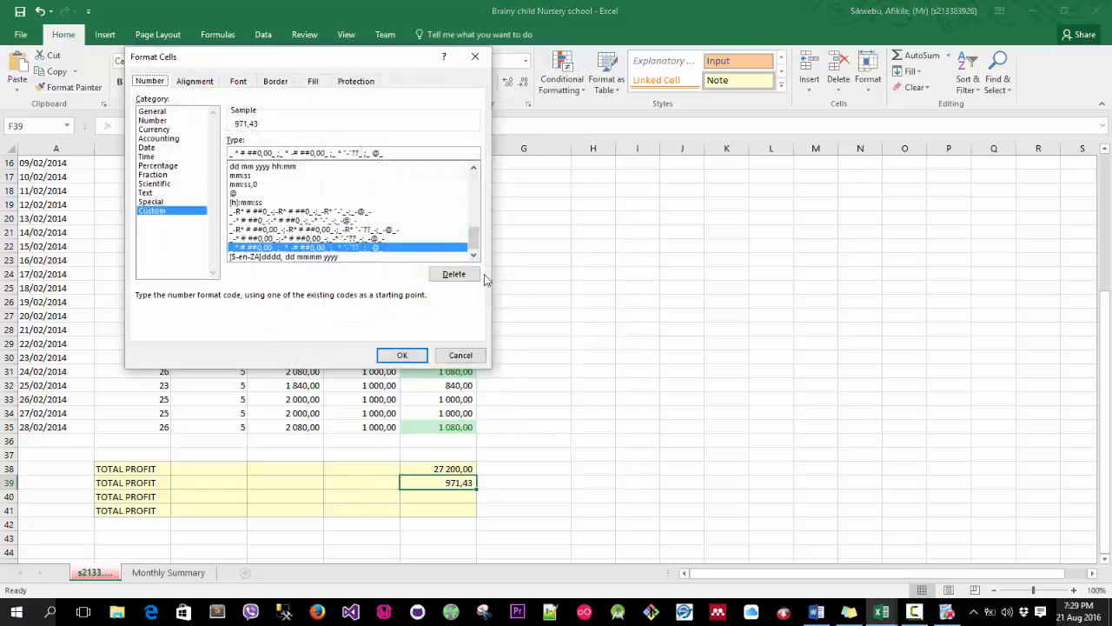
{"action": "left_click", "coordinate": [154, 129]}
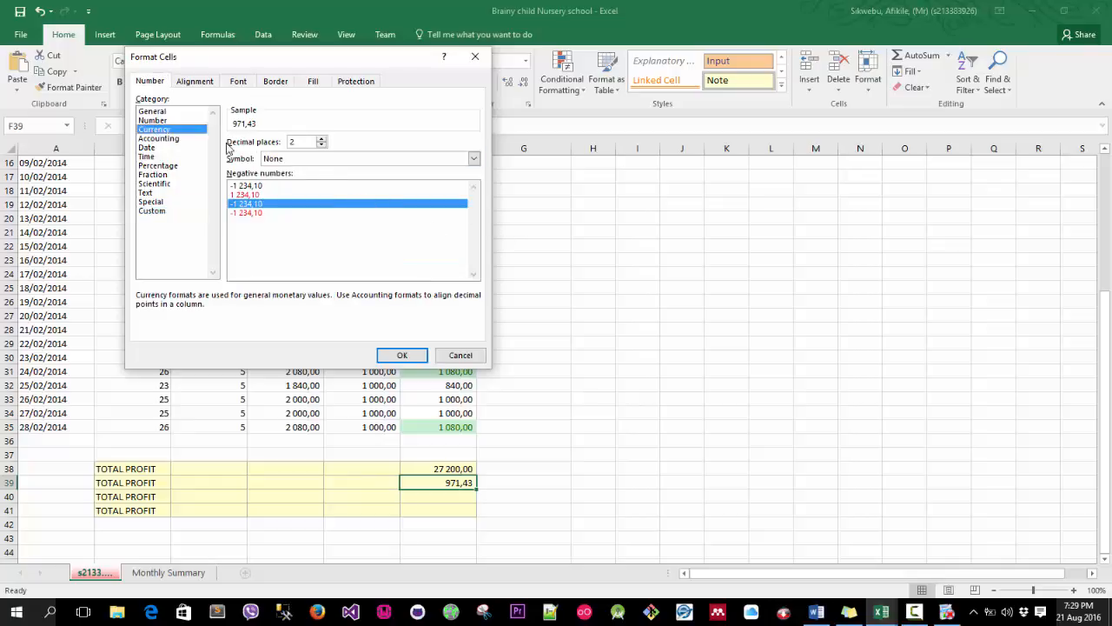
{"action": "left_click", "coordinate": [320, 138]}
{"action": "left_click", "coordinate": [321, 138]}
{"action": "left_click", "coordinate": [322, 145]}
{"action": "left_click", "coordinate": [321, 144]}
{"action": "left_click", "coordinate": [308, 160]}
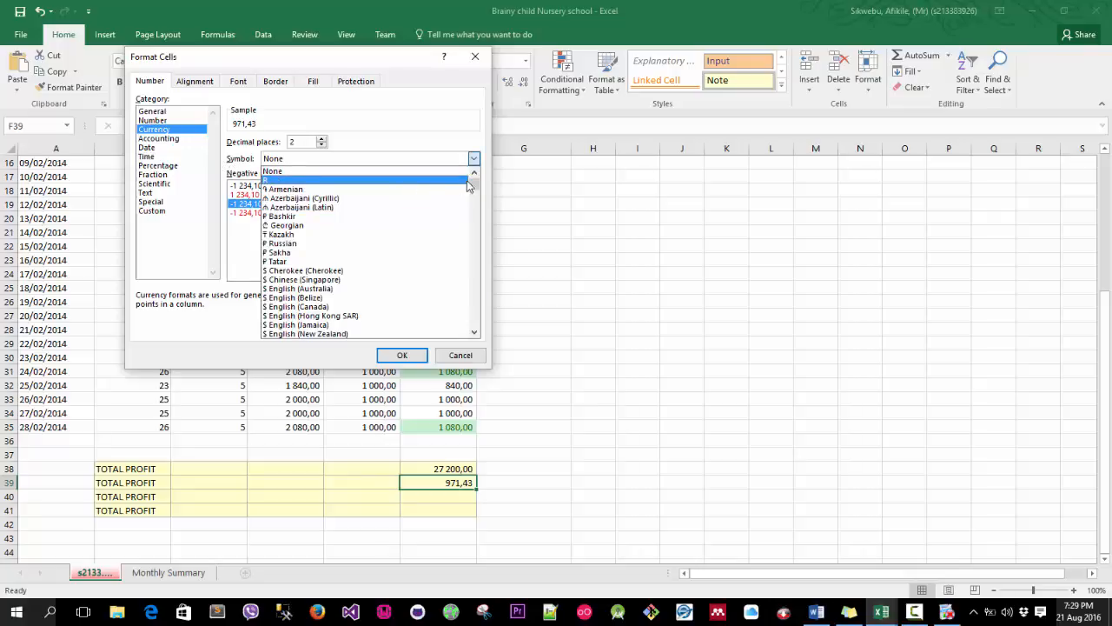
{"action": "mouse_move", "coordinate": [474, 180]}
{"action": "left_mouse_down"}
{"action": "mouse_move", "coordinate": [482, 310]}
{"action": "mouse_move", "coordinate": [475, 182]}
{"action": "left_mouse_up"}
{"action": "left_click", "coordinate": [274, 182]}
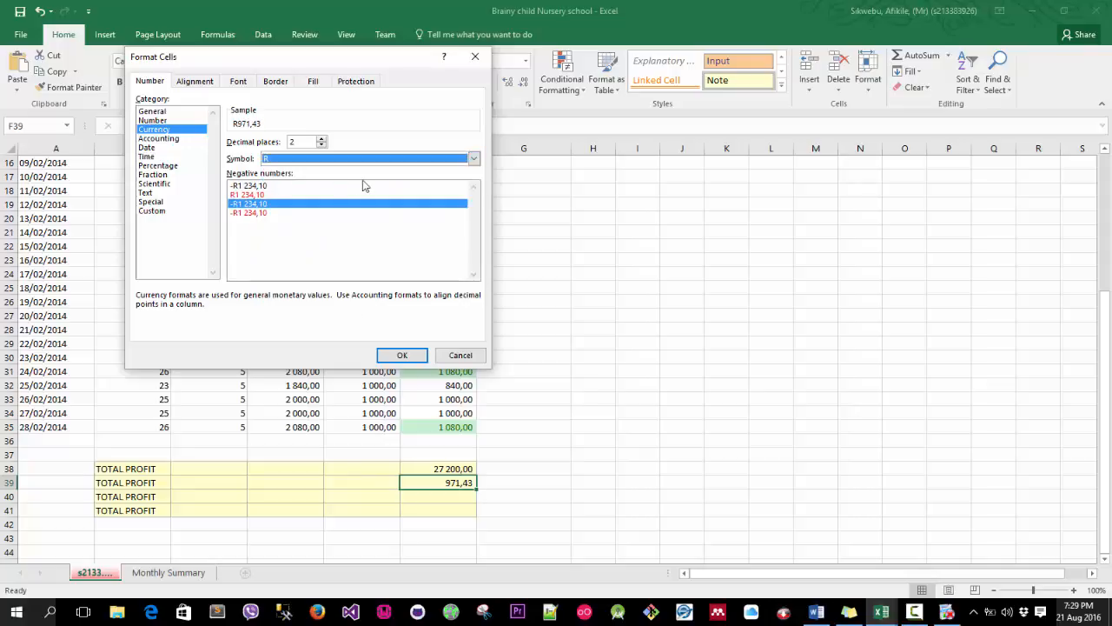
{"action": "left_click", "coordinate": [403, 356]}
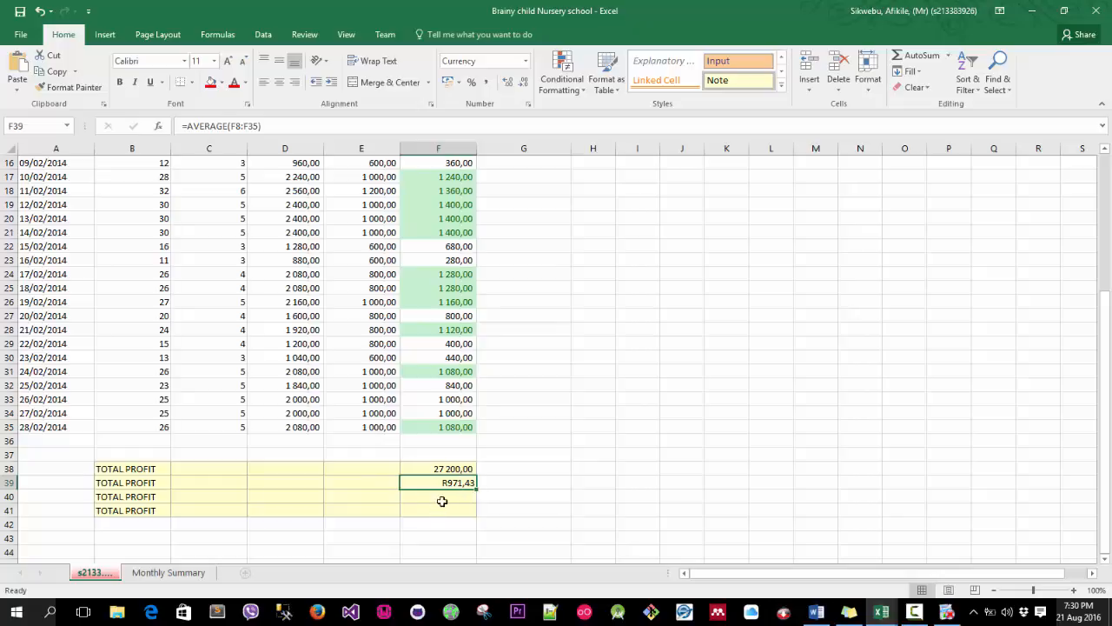
Insert an AutoSum Max of the profit range F8:F35 into cell F40, then clear the cell.
{"action": "left_click", "coordinate": [440, 500]}
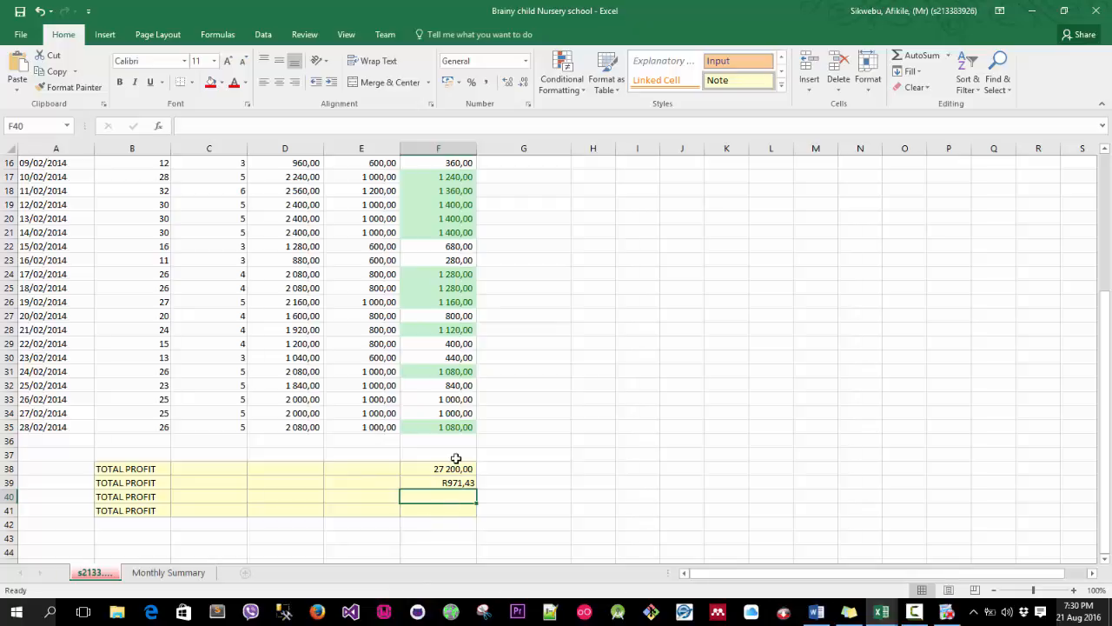
{"action": "left_click", "coordinate": [948, 56]}
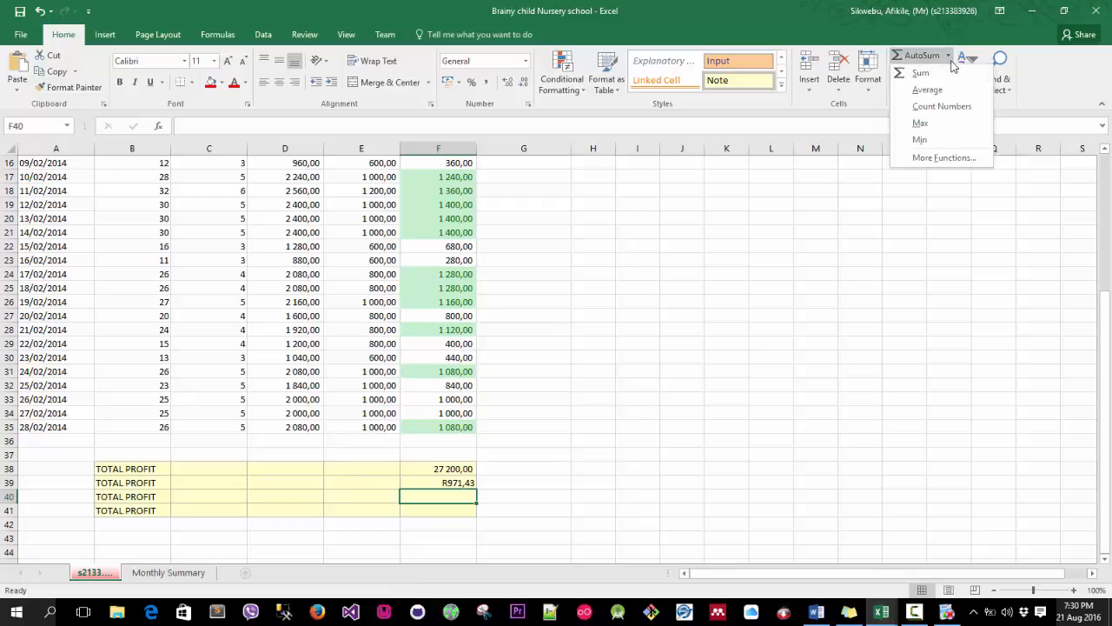
{"action": "left_click", "coordinate": [938, 130]}
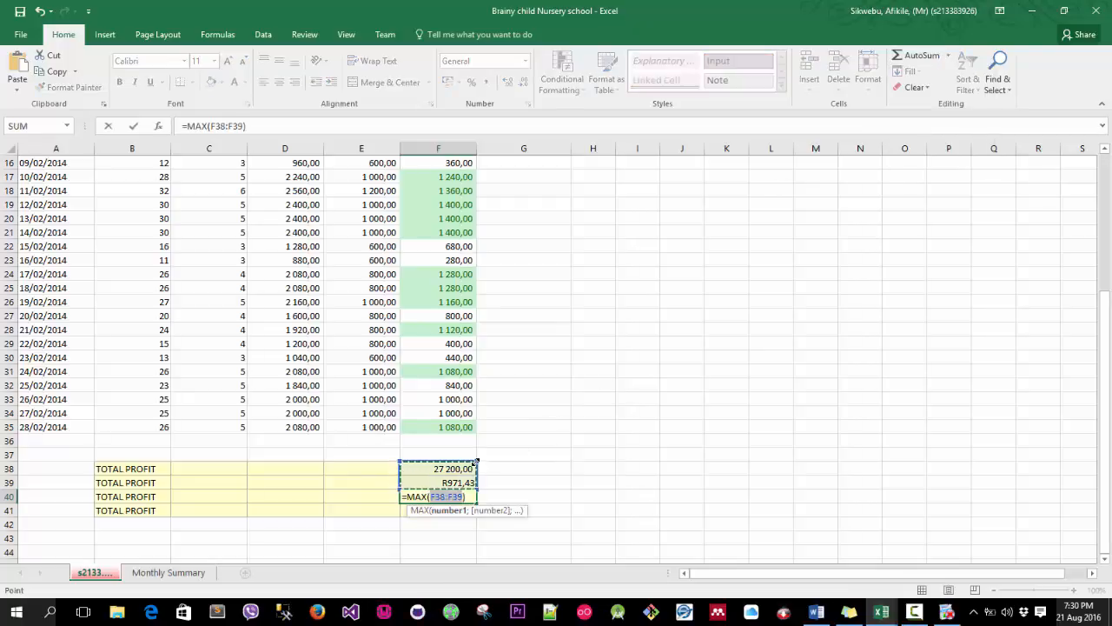
{"action": "left_click_drag", "start_coordinate": [476, 461], "coordinate": [492, 310]}
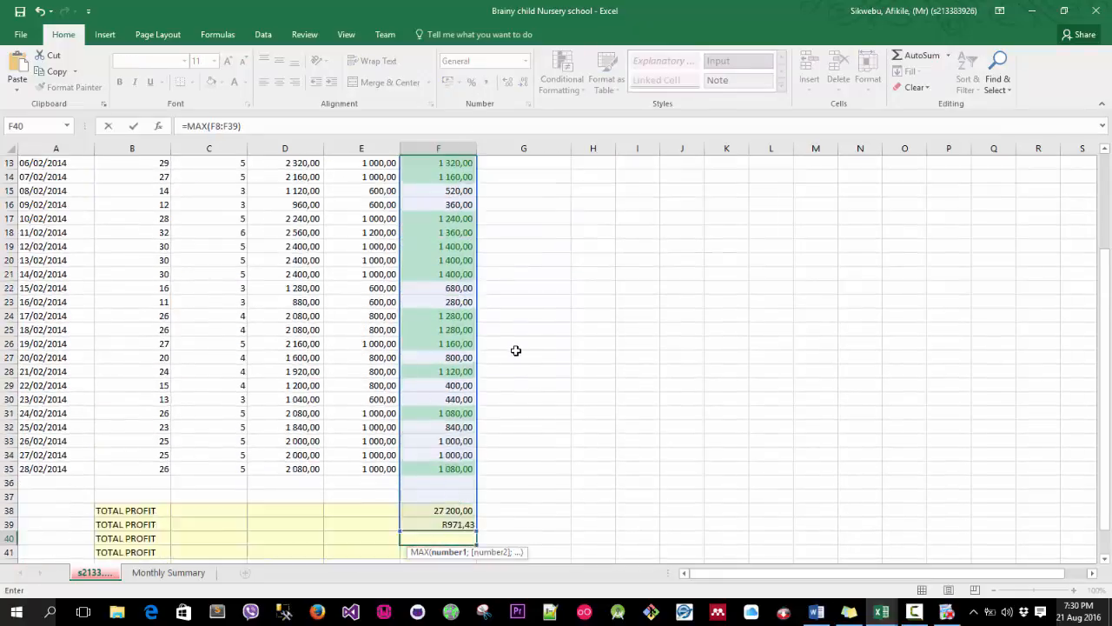
{"action": "scroll", "coordinate": [517, 350], "scroll_direction": "down", "scroll_amount": 3}
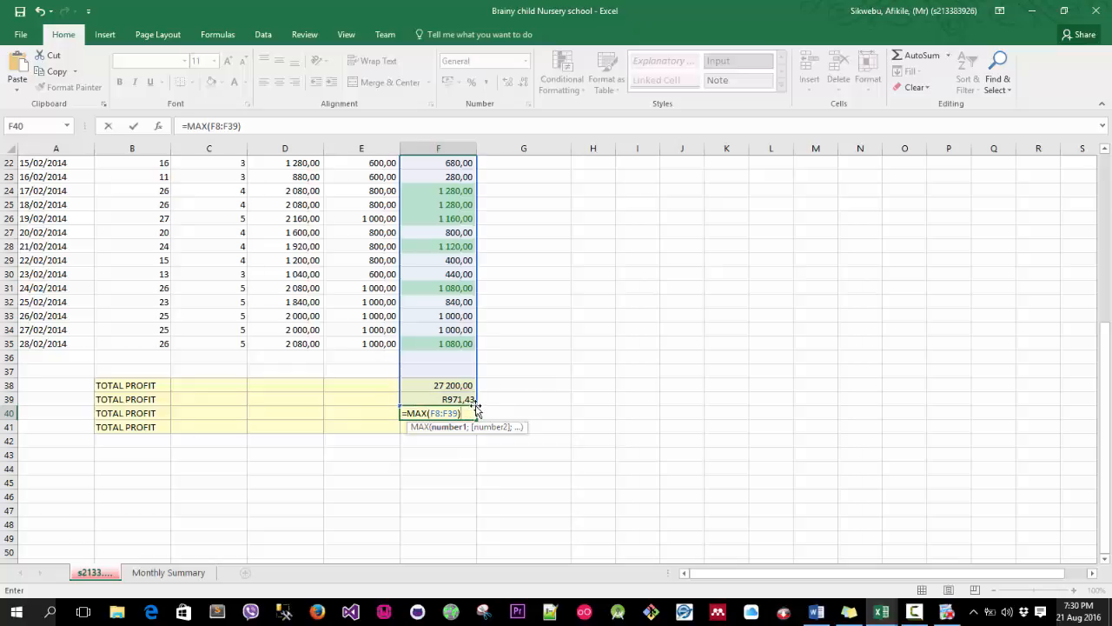
{"action": "left_click", "coordinate": [236, 127]}
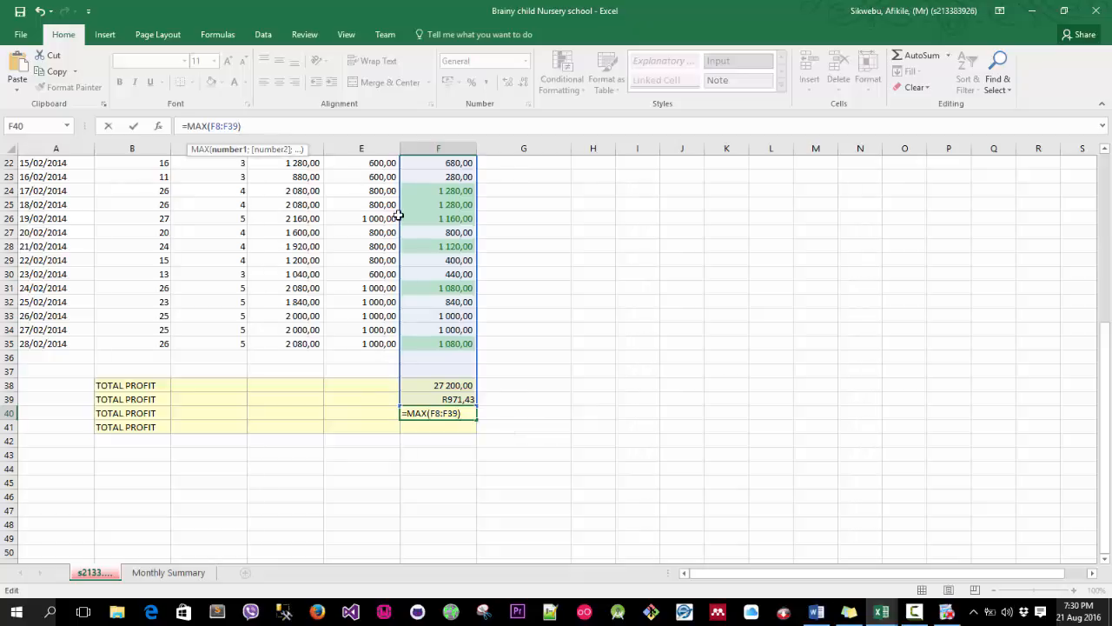
{"action": "key", "text": "BackSpace"}
{"action": "type", "text": "5"}
{"action": "key", "text": "Return"}
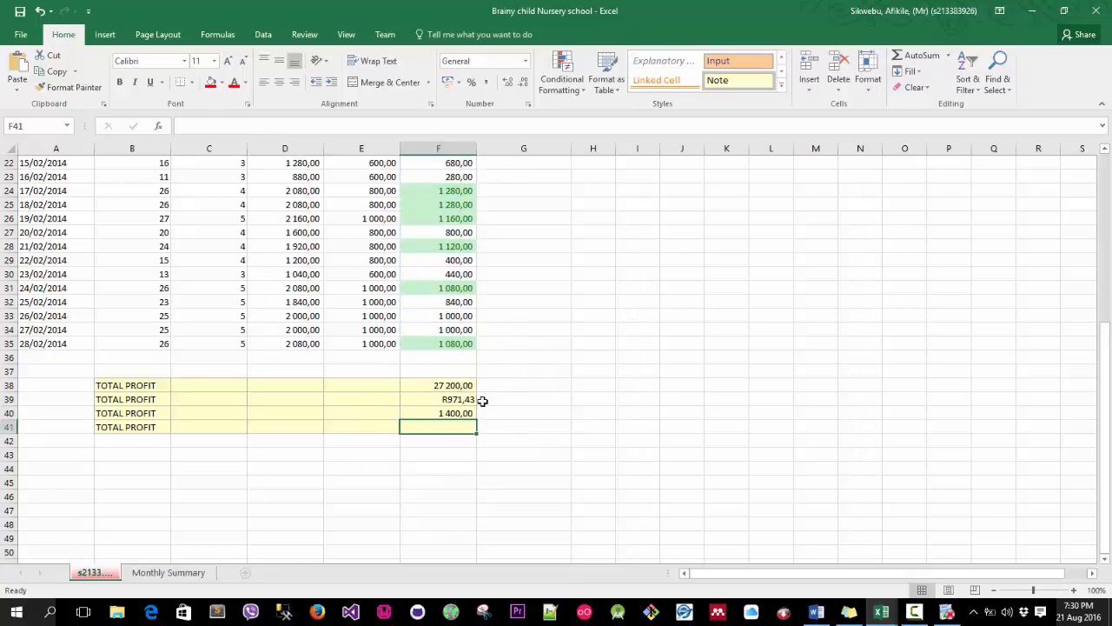
{"action": "left_click", "coordinate": [449, 413]}
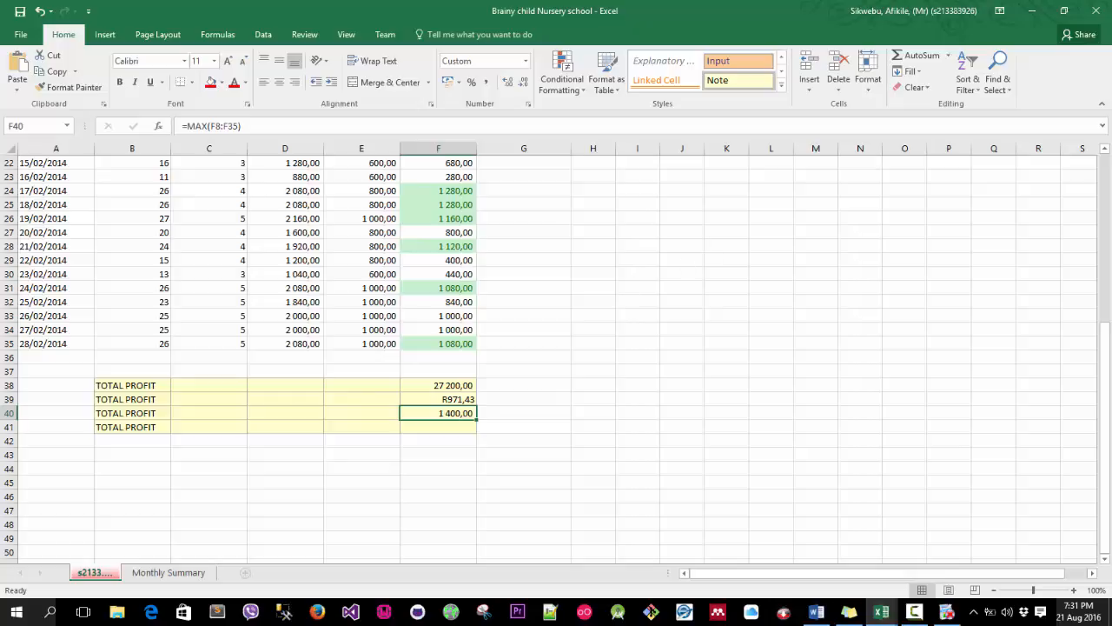
{"action": "key", "text": "Delete"}
Insert an AutoSum Max of the number-of-children range B8:B35 into cell F40.
{"action": "scroll", "coordinate": [814, 401], "scroll_direction": "up", "scroll_amount": 3}
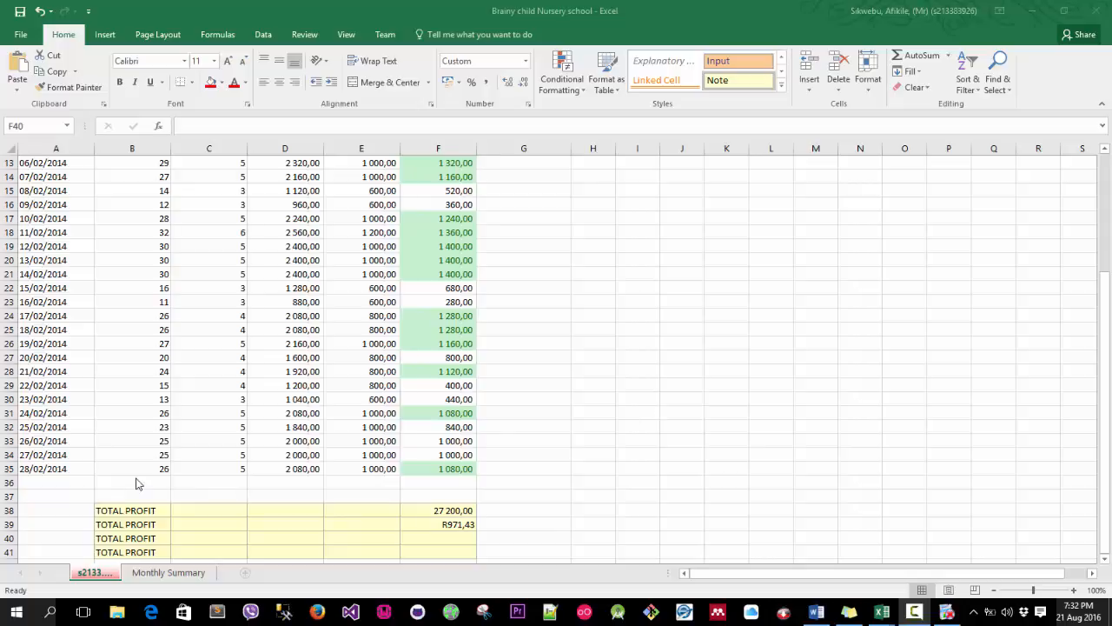
{"action": "left_click", "coordinate": [455, 543]}
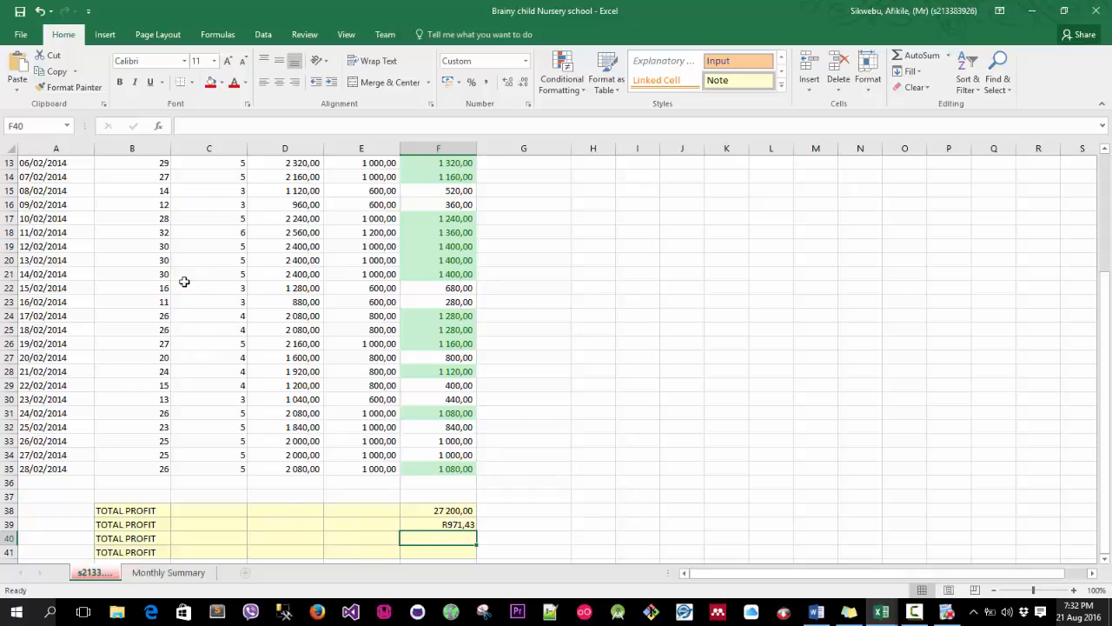
{"action": "scroll", "coordinate": [174, 286], "scroll_direction": "up", "scroll_amount": 4}
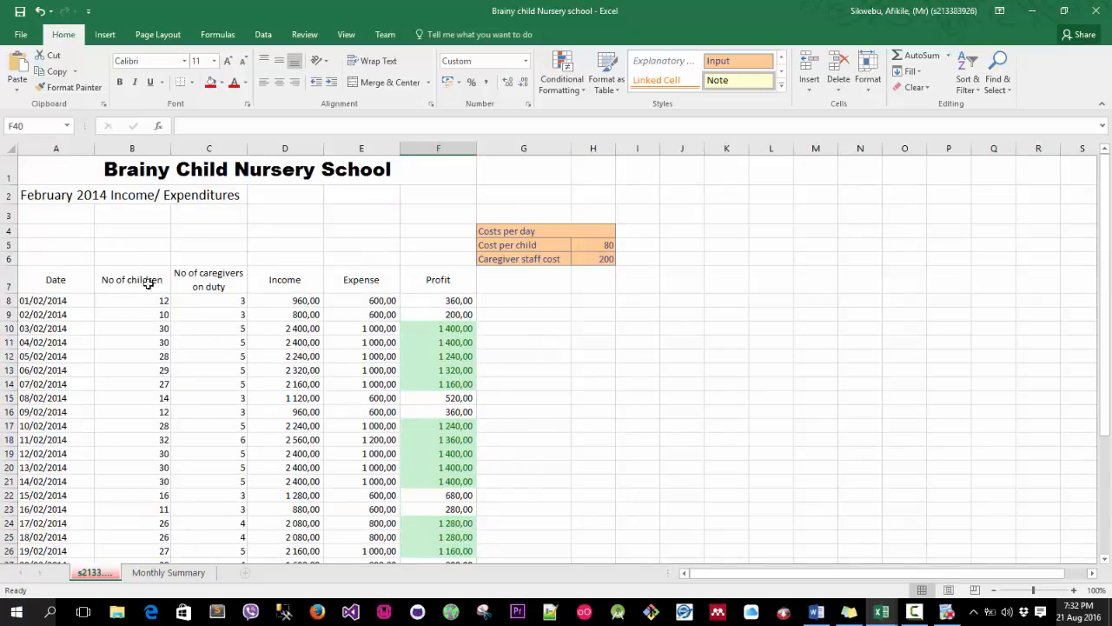
{"action": "scroll", "coordinate": [136, 286], "scroll_direction": "down", "scroll_amount": 3}
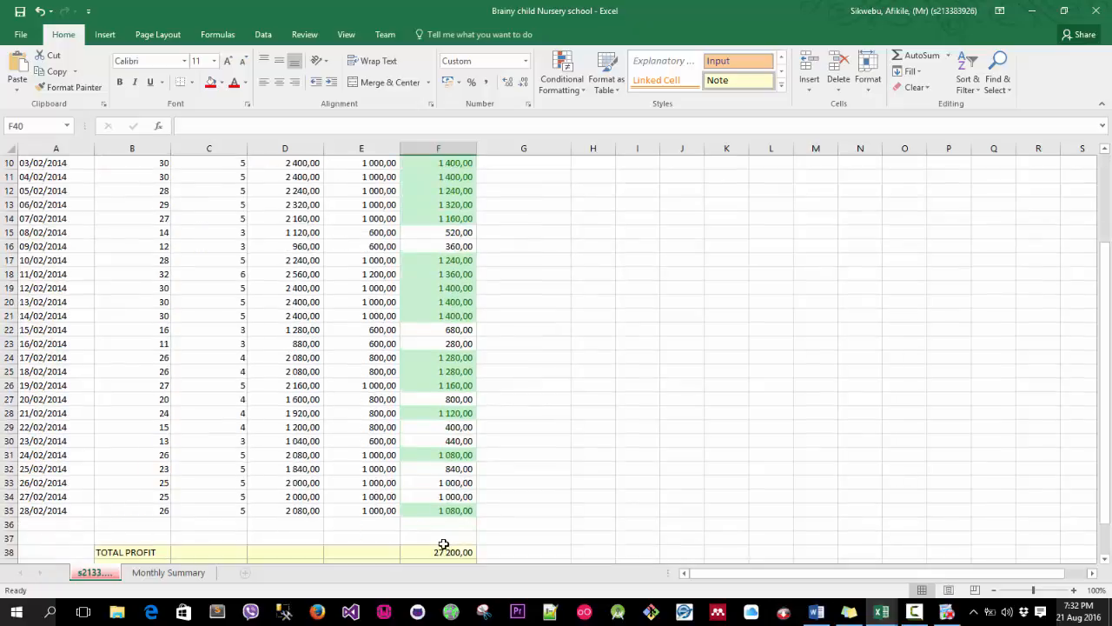
{"action": "scroll", "coordinate": [456, 548], "scroll_direction": "down", "scroll_amount": 1}
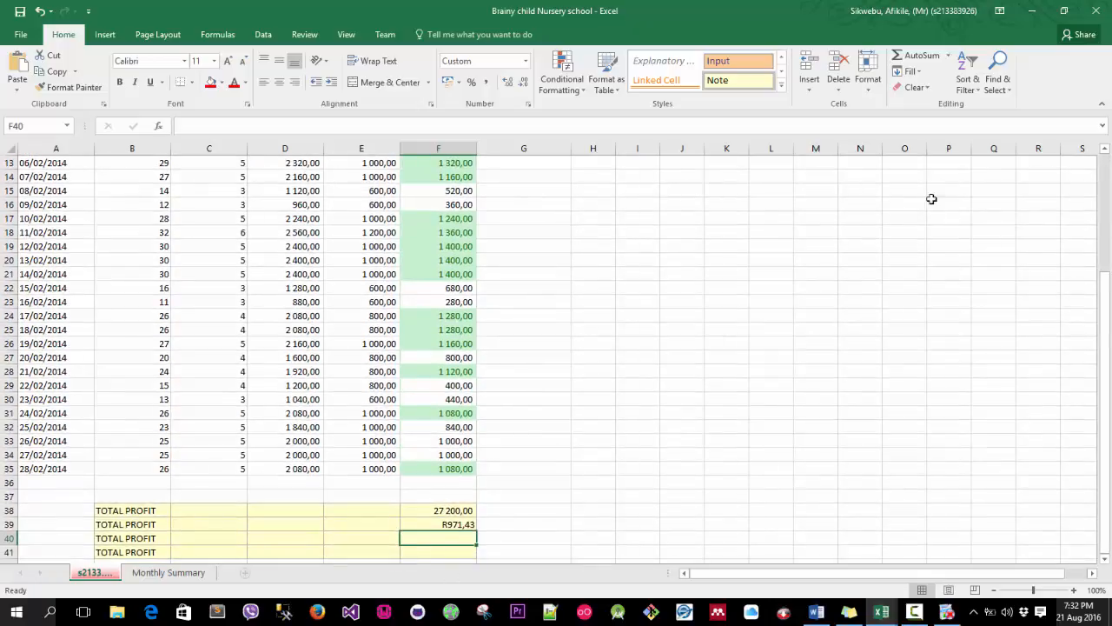
{"action": "left_click", "coordinate": [948, 55]}
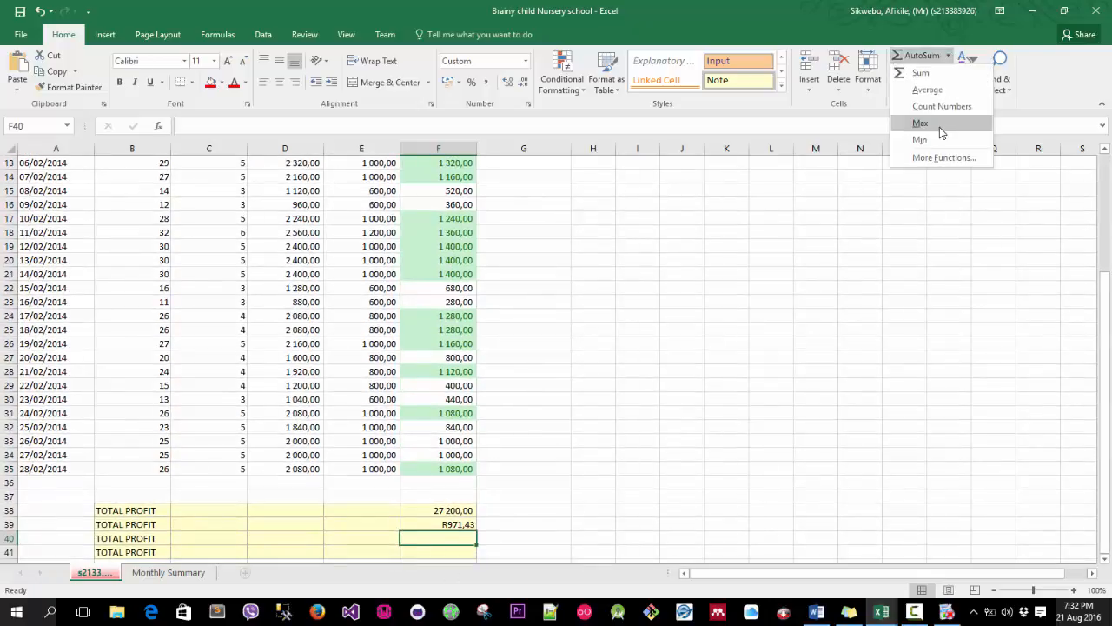
{"action": "left_click", "coordinate": [939, 130]}
{"action": "scroll", "coordinate": [130, 273], "scroll_direction": "up", "scroll_amount": 4}
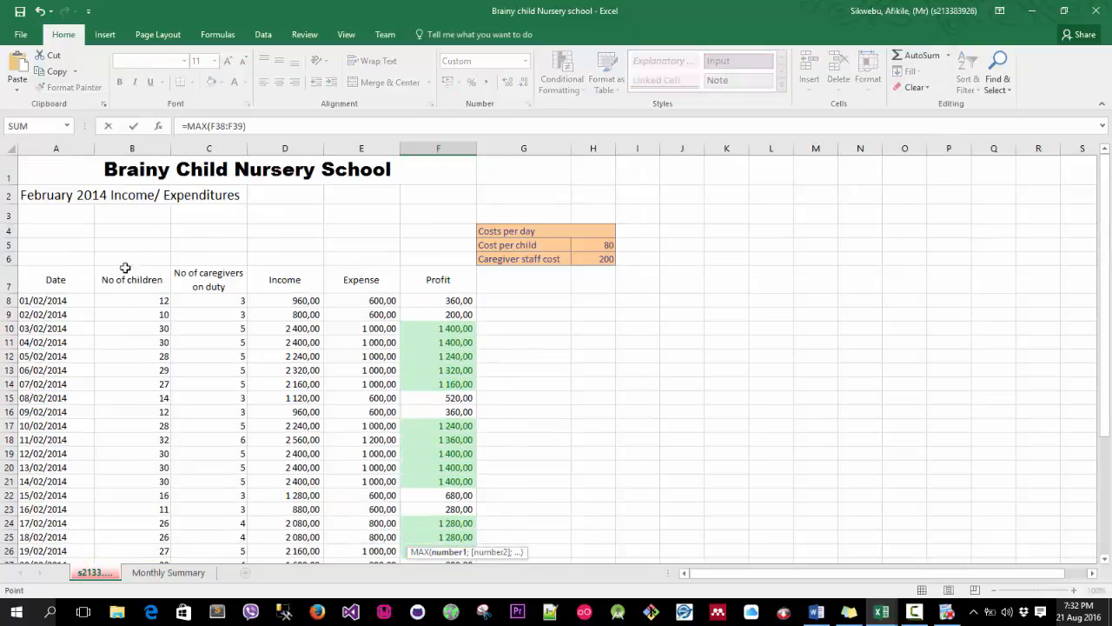
{"action": "scroll", "coordinate": [207, 295], "scroll_direction": "down", "scroll_amount": 4}
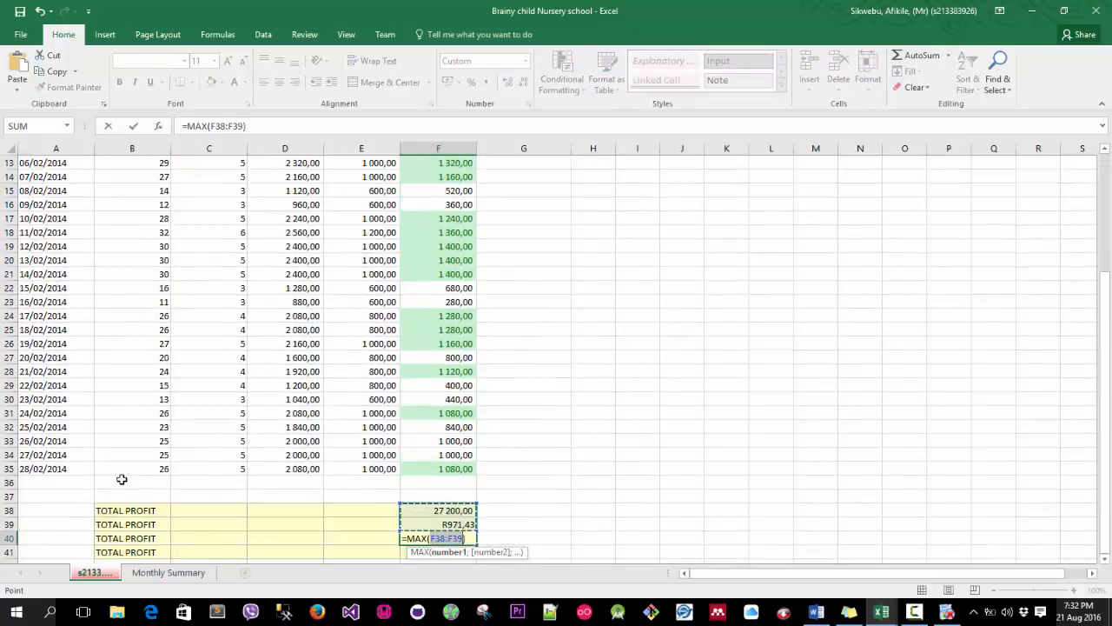
{"action": "left_click", "coordinate": [224, 129]}
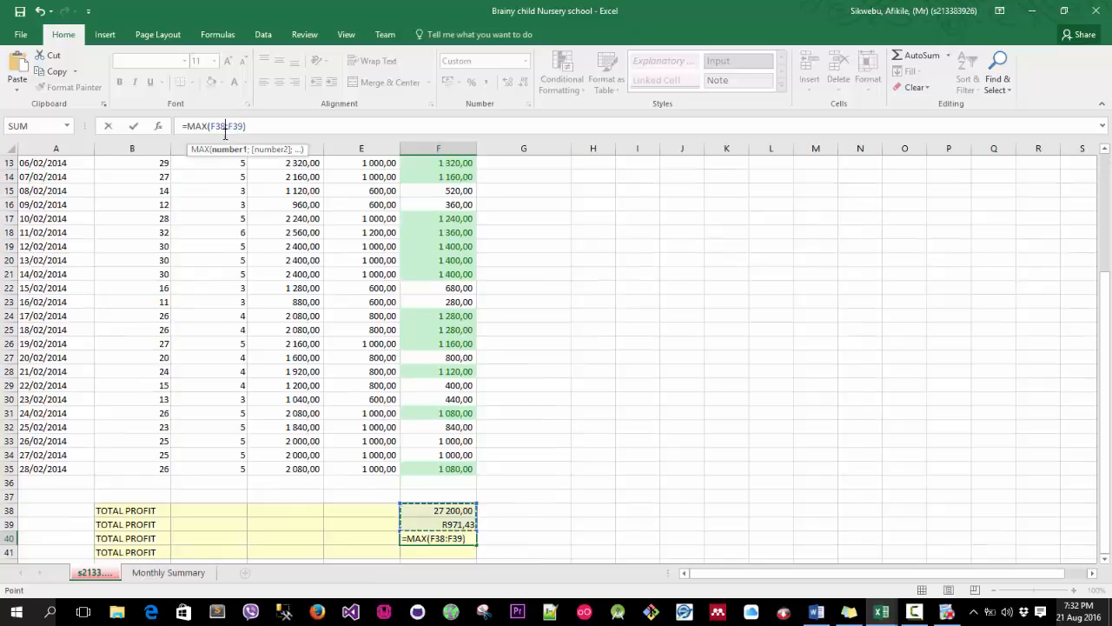
{"action": "type", "text": "a"}
{"action": "key", "text": "BackSpace"}
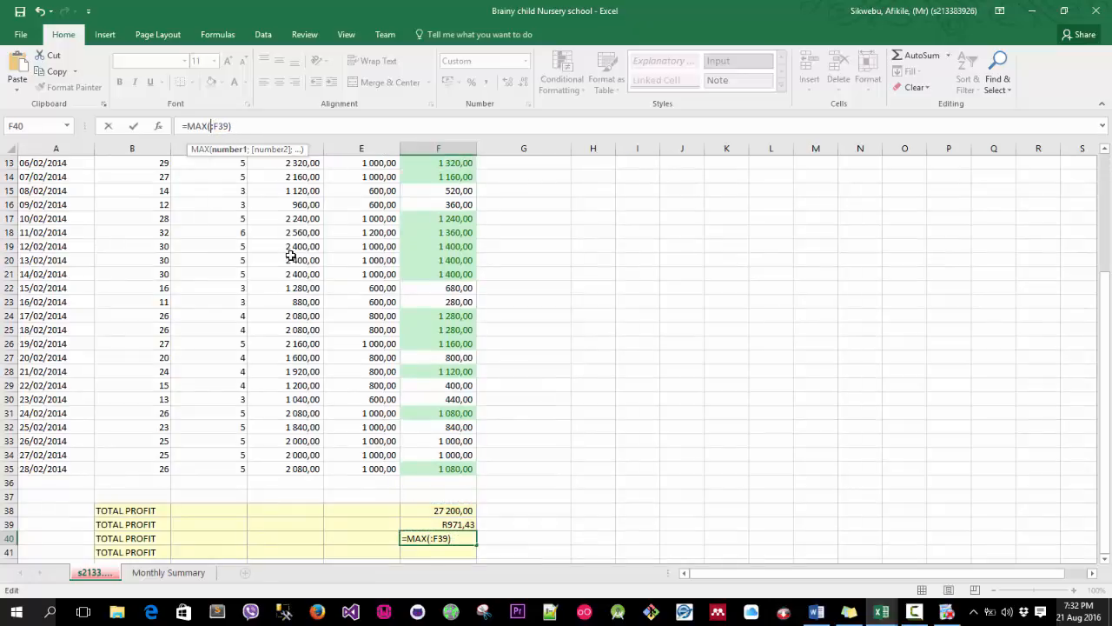
{"action": "type", "text": "b8"}
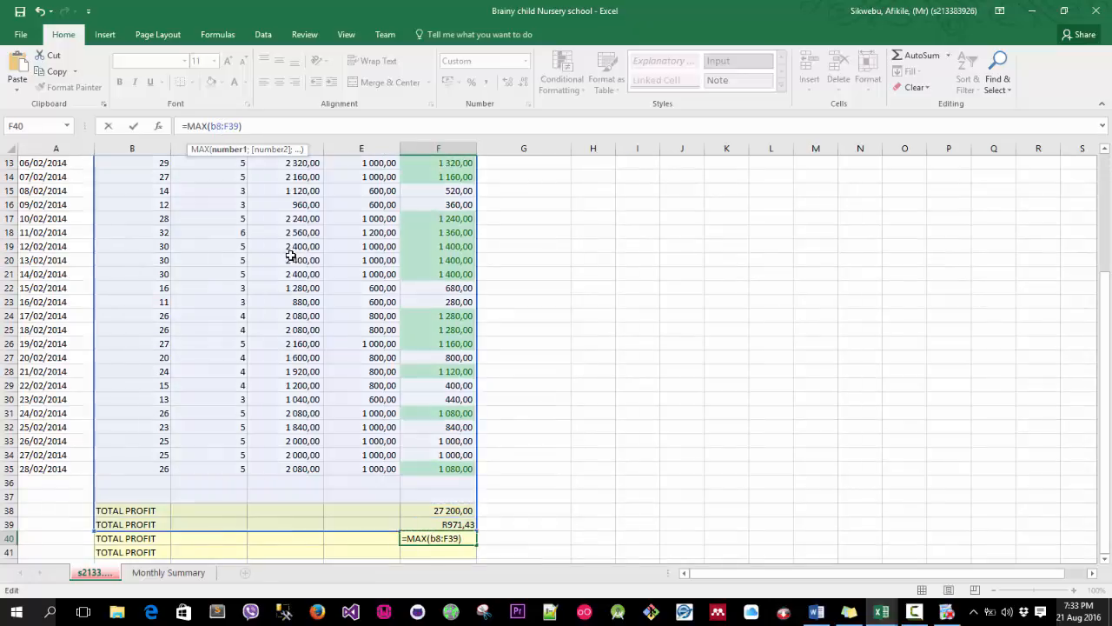
{"action": "key", "text": "BackSpace"}
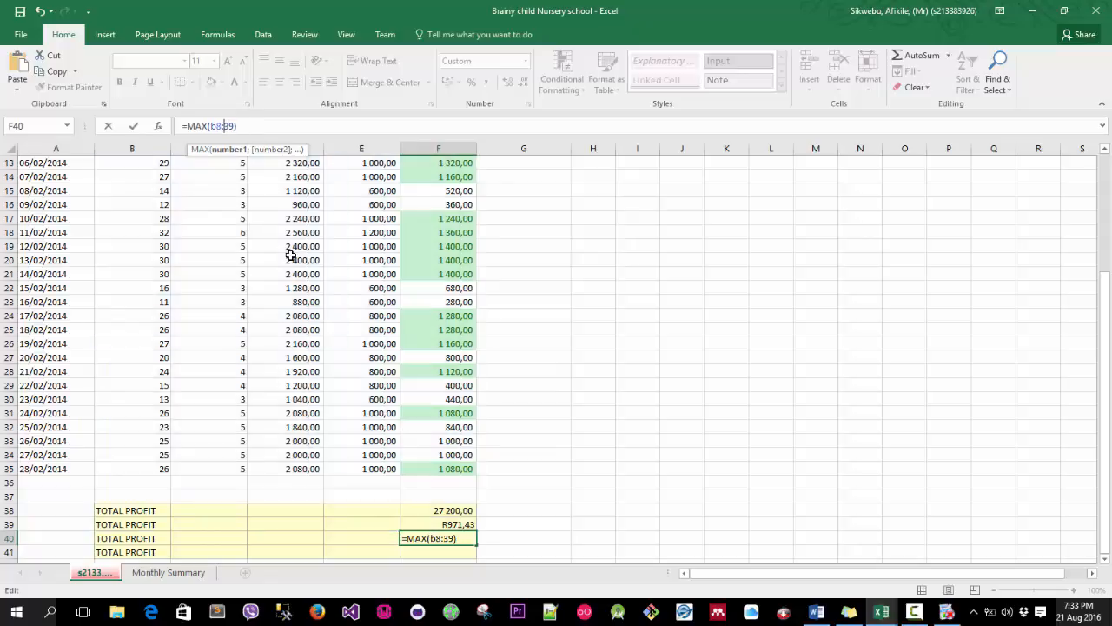
{"action": "type", "text": "b"}
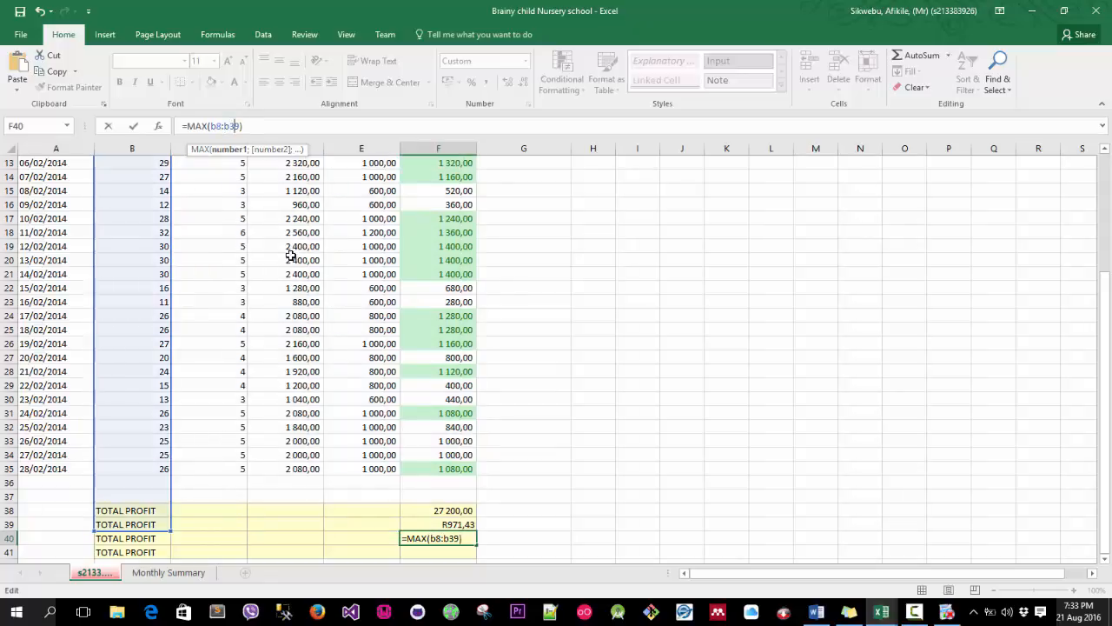
{"action": "key", "text": "BackSpace"}
{"action": "type", "text": "5"}
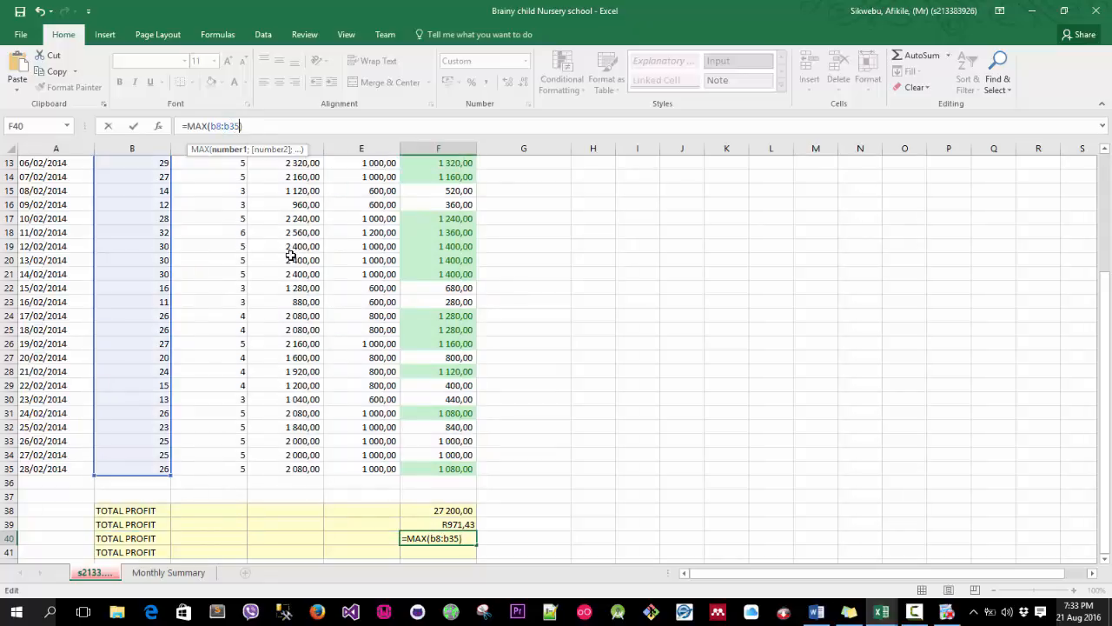
{"action": "scroll", "coordinate": [132, 217], "scroll_direction": "up", "scroll_amount": 4}
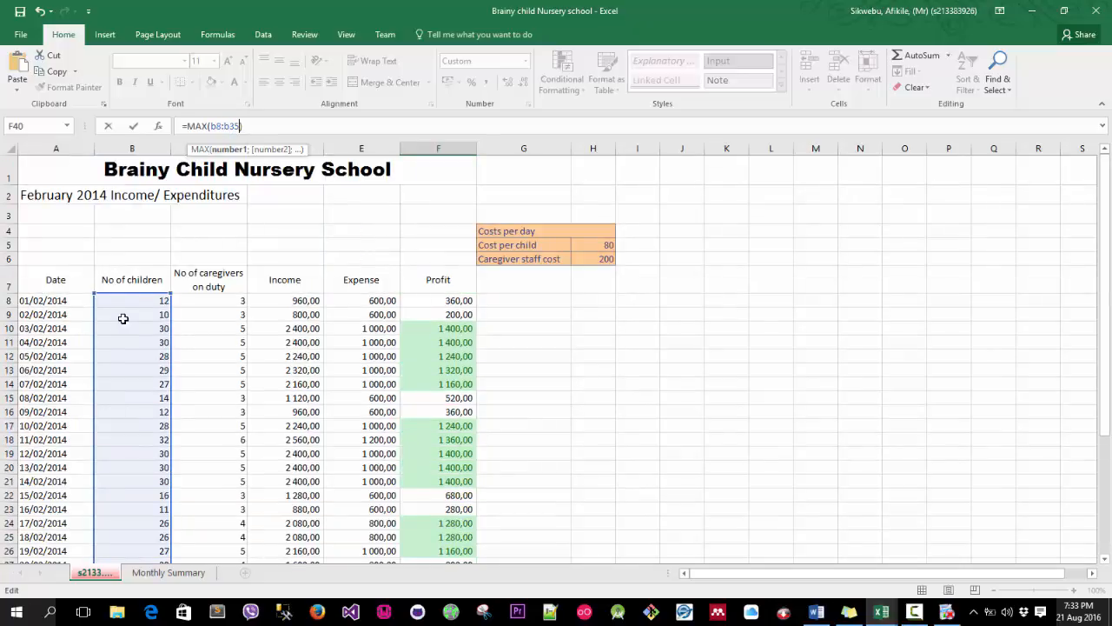
{"action": "scroll", "coordinate": [145, 314], "scroll_direction": "down", "scroll_amount": 4}
{"action": "scroll", "coordinate": [158, 337], "scroll_direction": "down", "scroll_amount": 1}
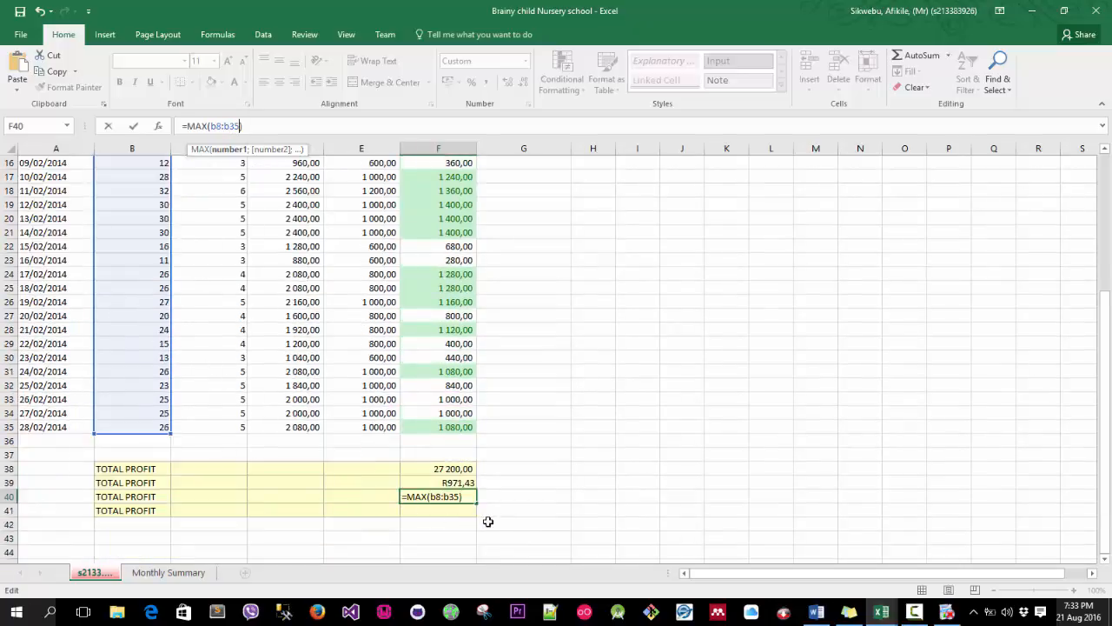
{"action": "key", "text": "Return"}
{"action": "left_click", "coordinate": [461, 496]}
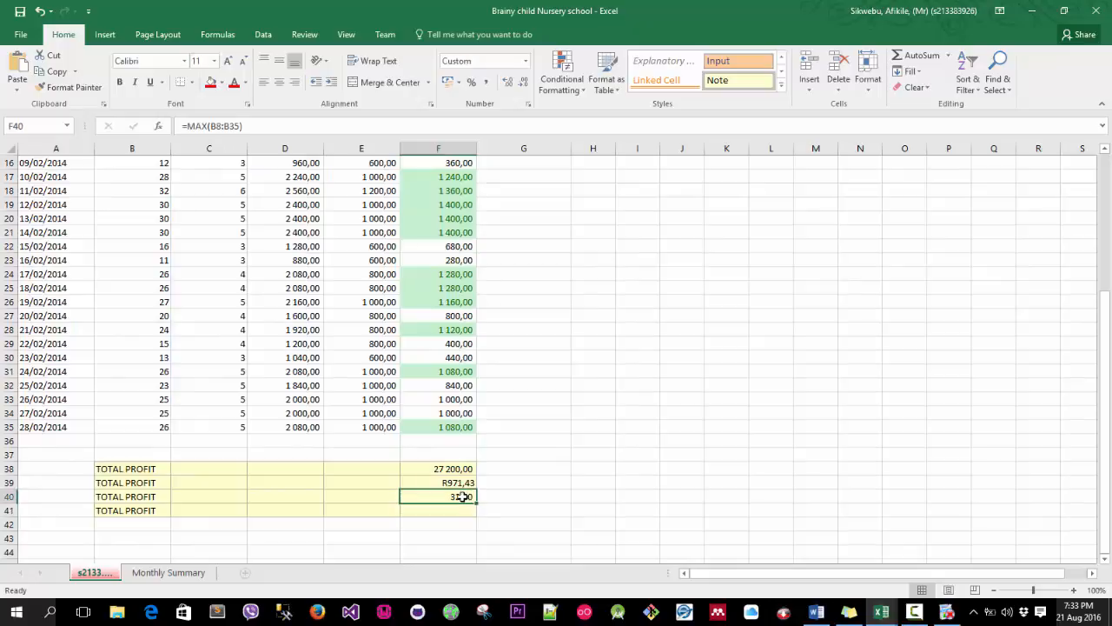
{"action": "left_click", "coordinate": [525, 62]}
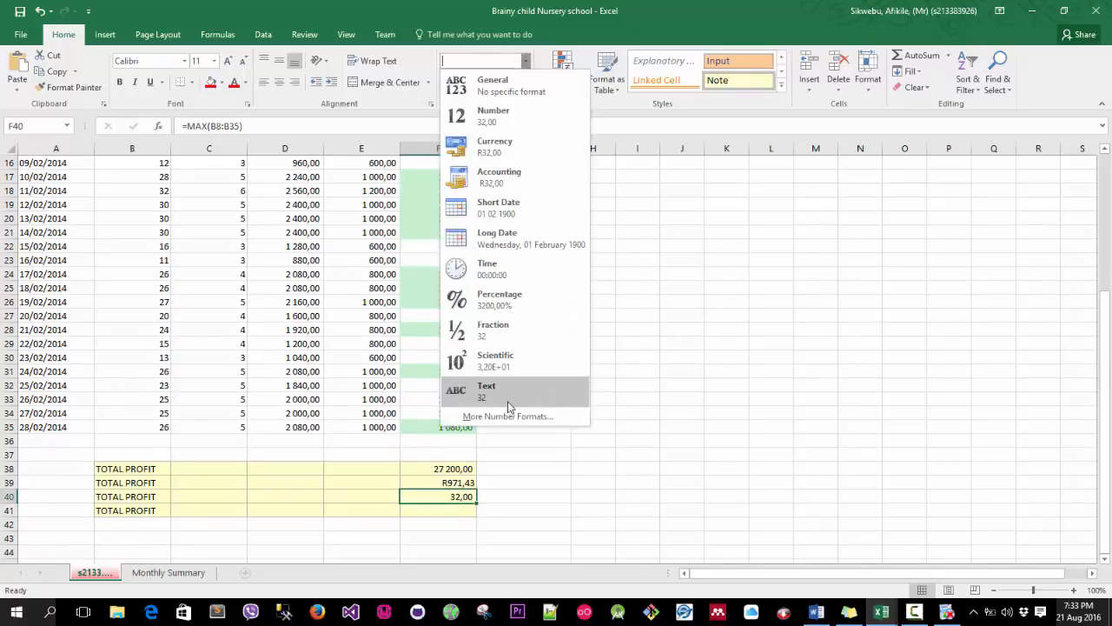
{"action": "left_click", "coordinate": [508, 416]}
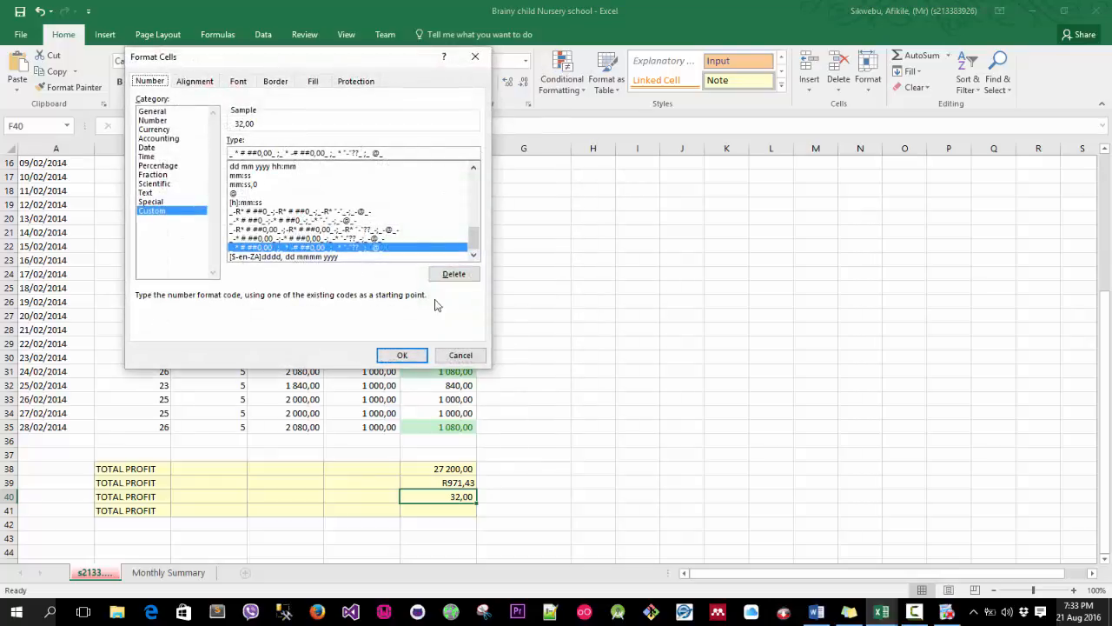
{"action": "left_click", "coordinate": [456, 354]}
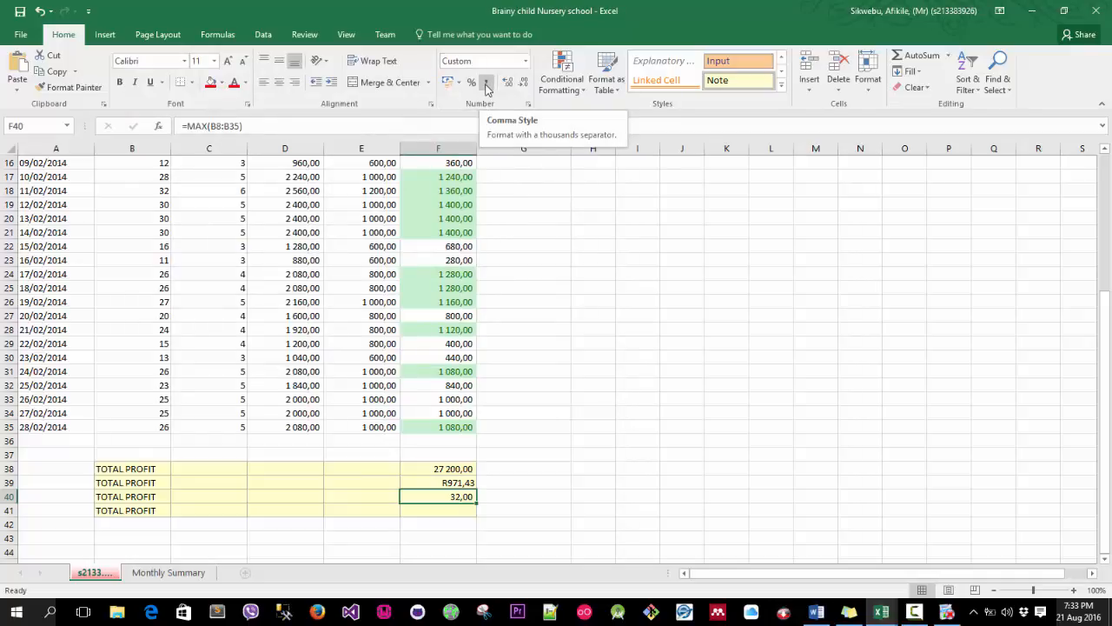
Format the maximum cell F40 as Number with 0 decimal places and a 1000 separator, then check the children column's largest value.
{"action": "left_click", "coordinate": [527, 106]}
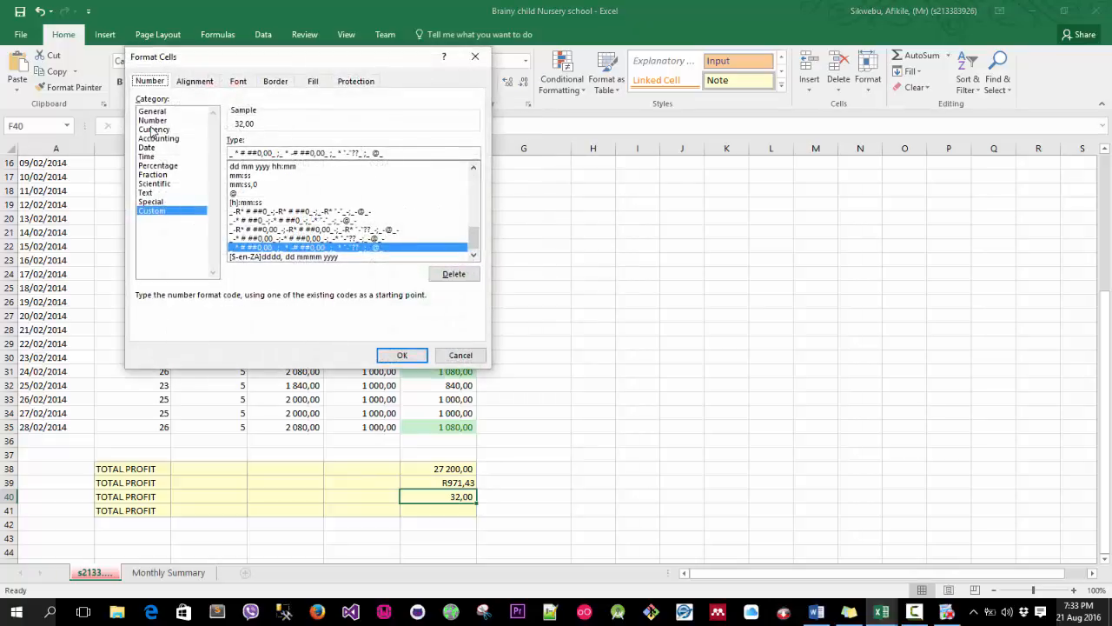
{"action": "left_click", "coordinate": [153, 120]}
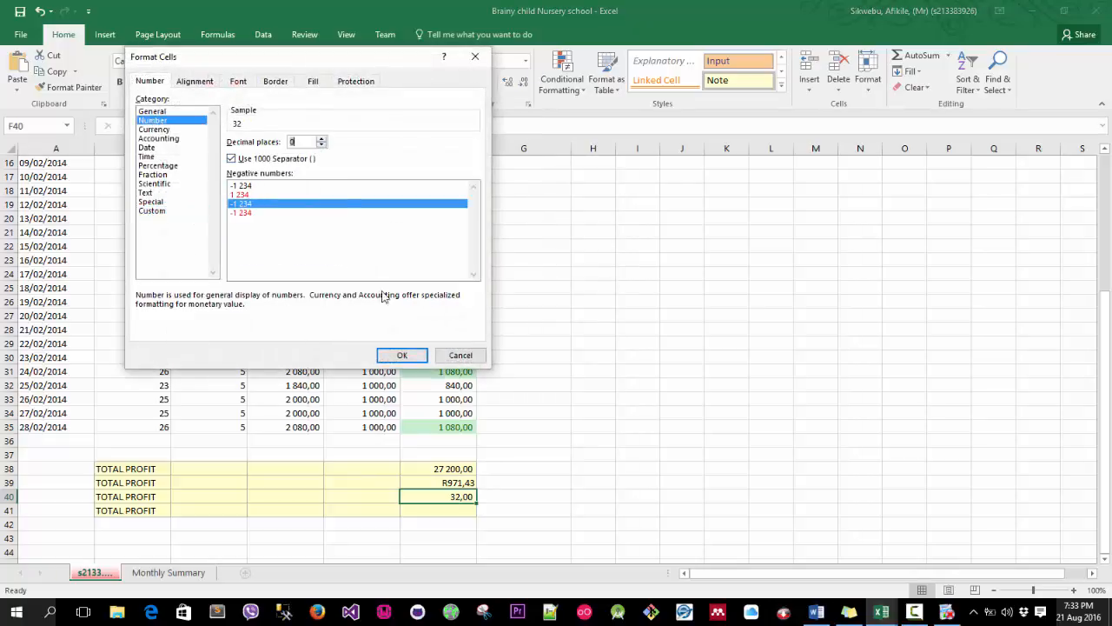
{"action": "left_click", "coordinate": [403, 356]}
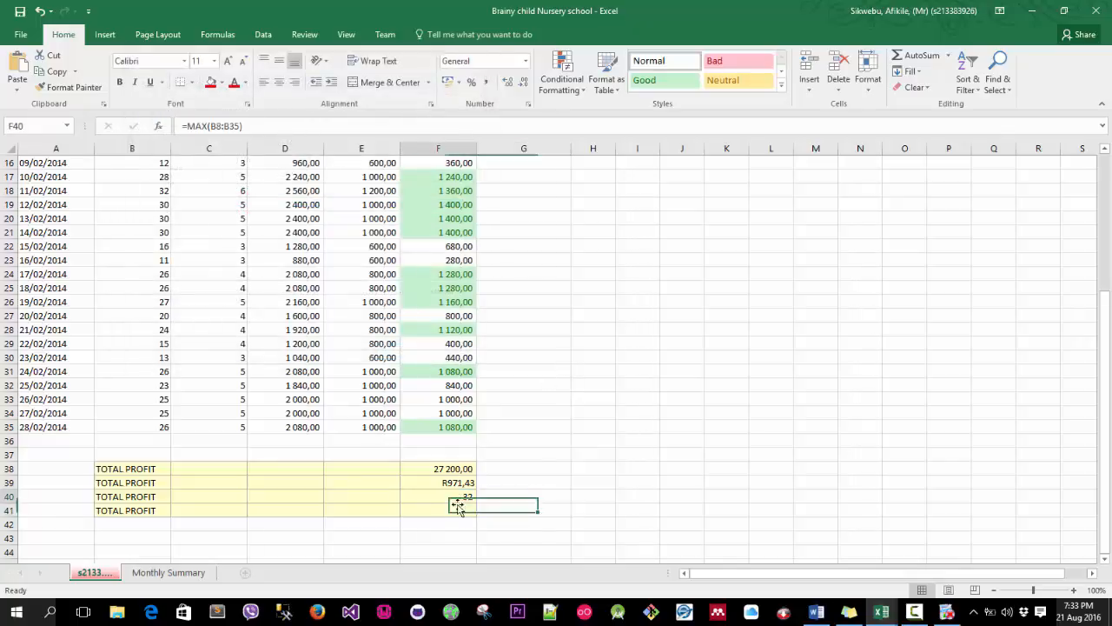
{"action": "scroll", "coordinate": [189, 364], "scroll_direction": "up", "scroll_amount": 2}
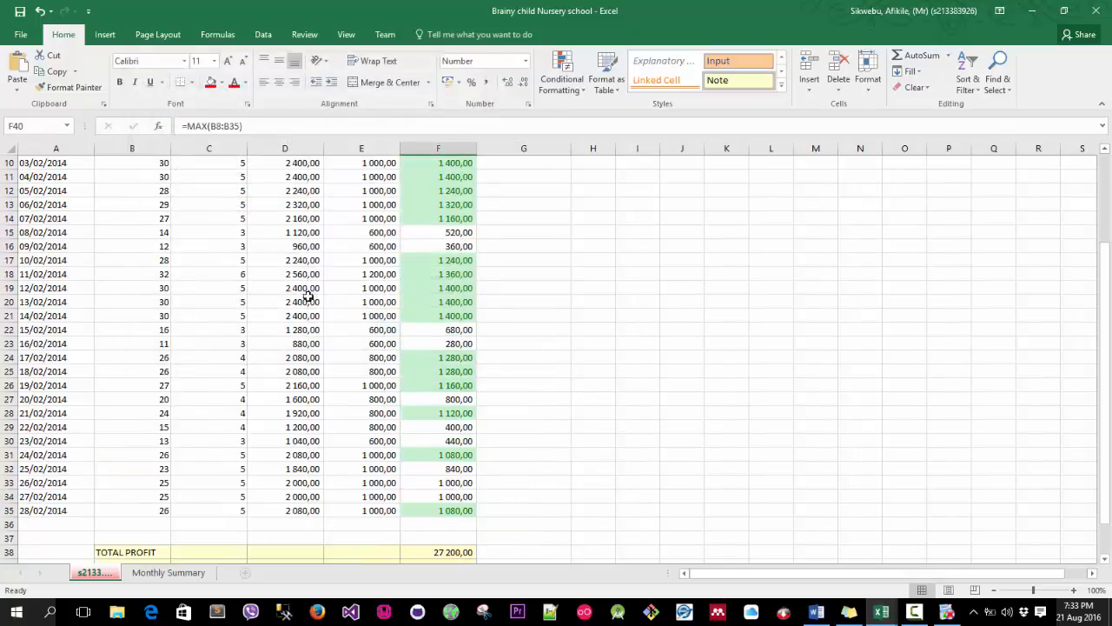
{"action": "scroll", "coordinate": [160, 300], "scroll_direction": "up", "scroll_amount": 1}
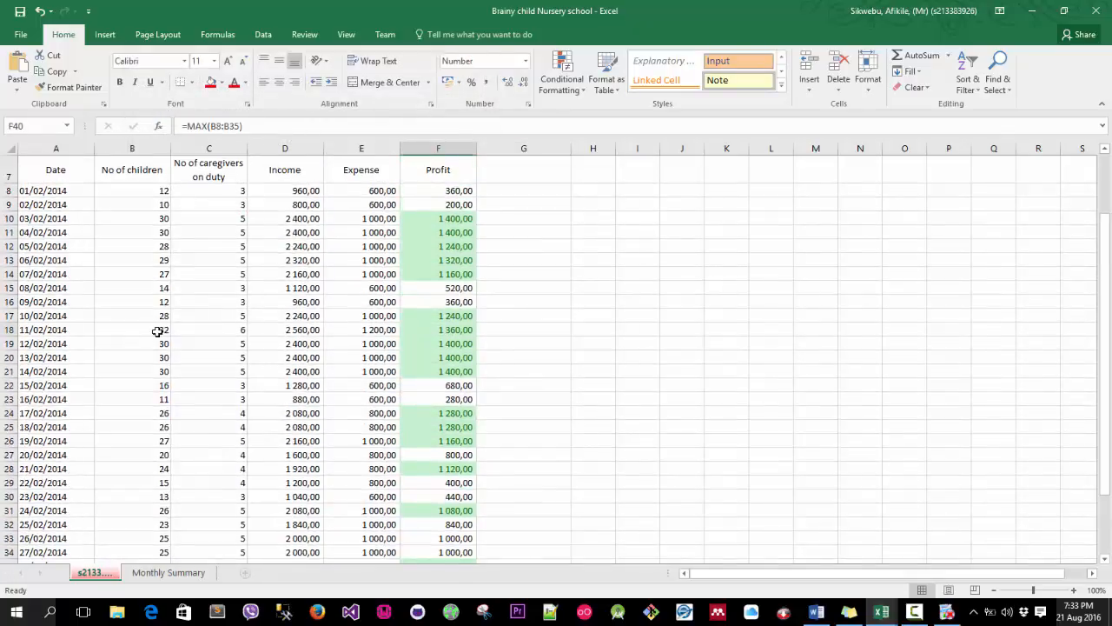
{"action": "left_click", "coordinate": [162, 330]}
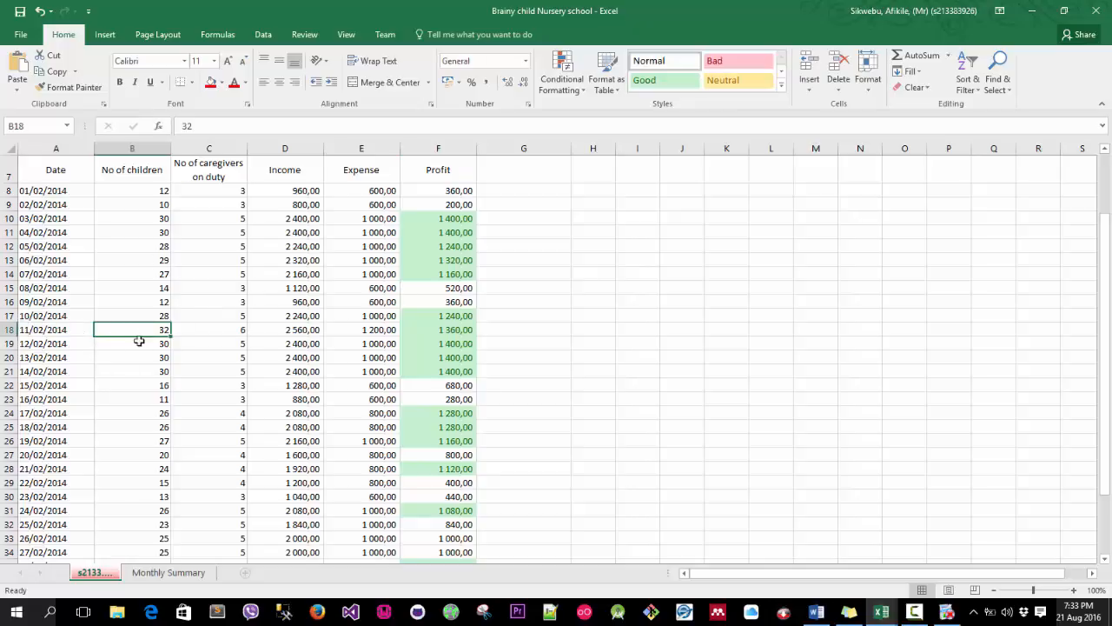
{"action": "scroll", "coordinate": [132, 348], "scroll_direction": "down", "scroll_amount": 1}
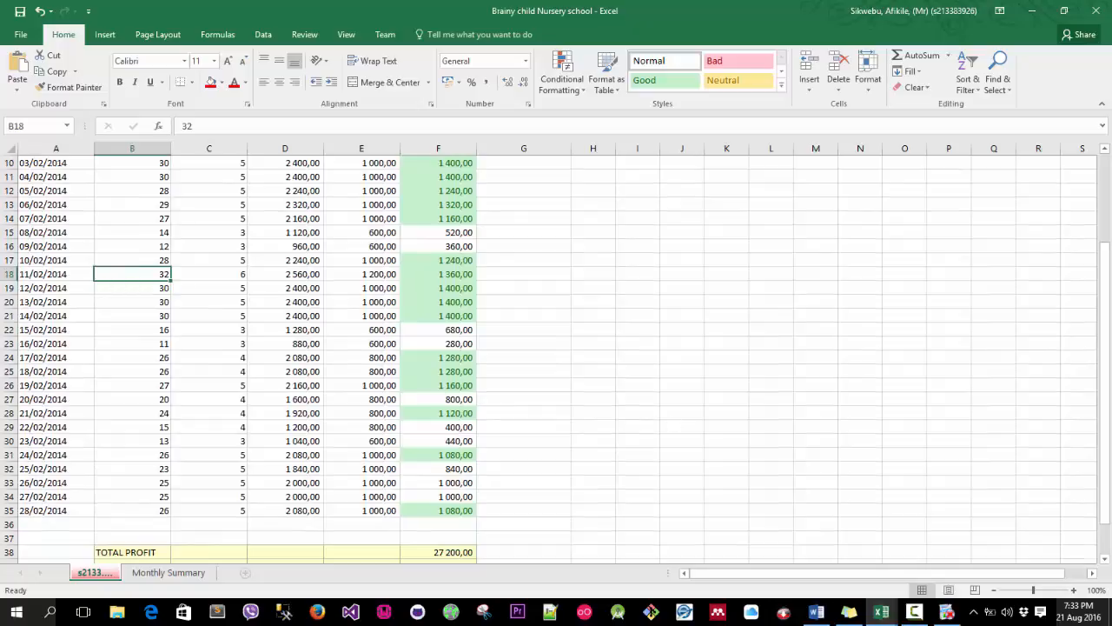
{"action": "scroll", "coordinate": [467, 504], "scroll_direction": "down", "scroll_amount": 3}
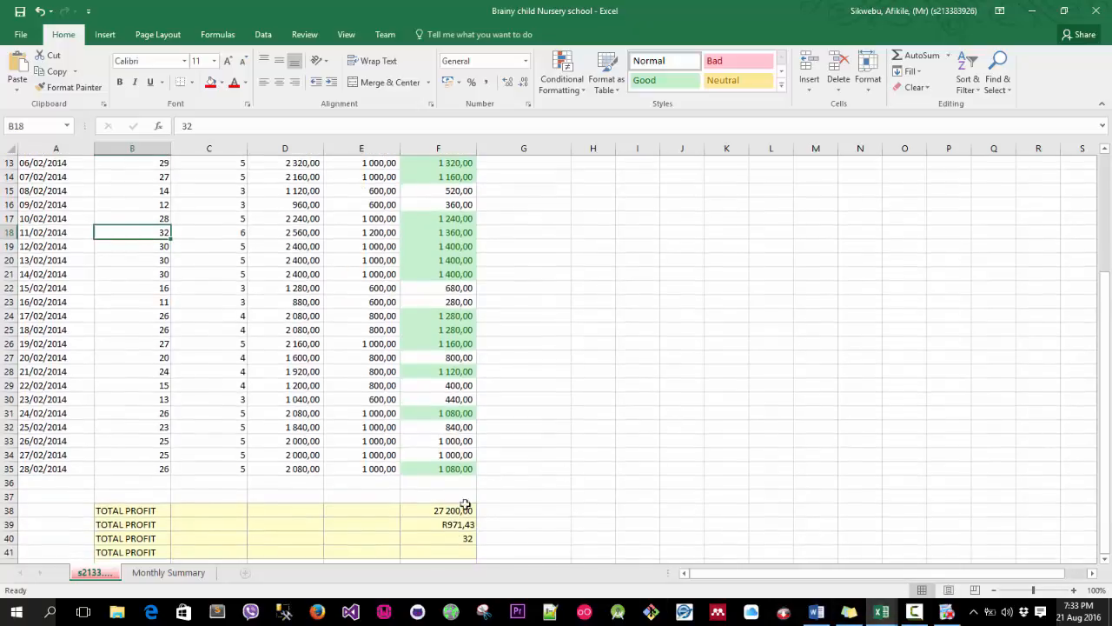
{"action": "left_click", "coordinate": [449, 469]}
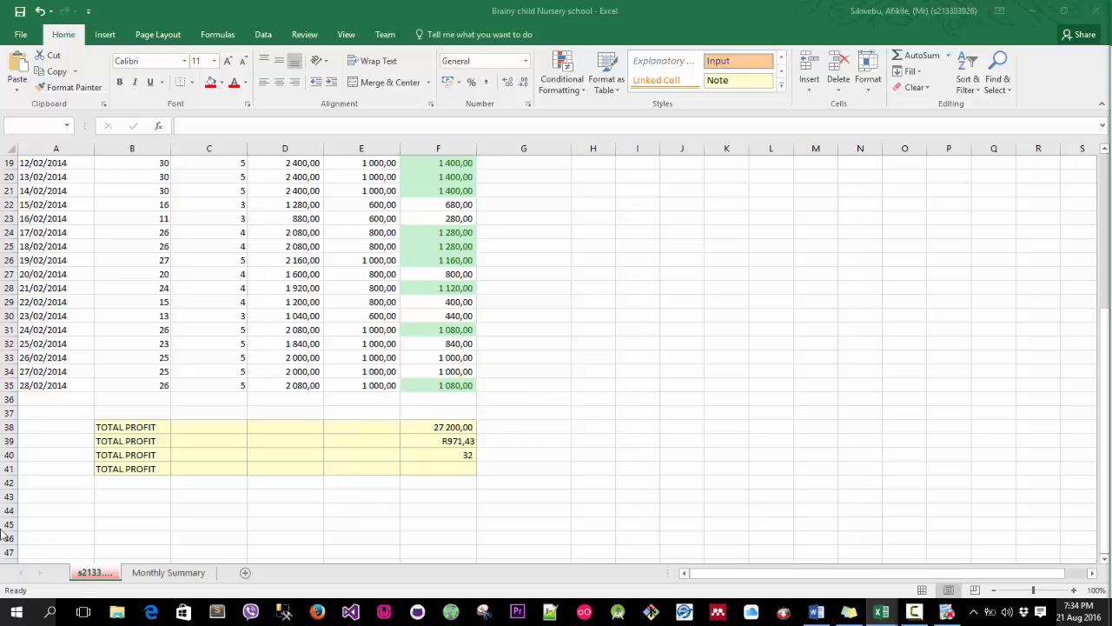
Relabel cell B39 as "AVERAGE INCOME PER DAY".
{"action": "left_click", "coordinate": [117, 444]}
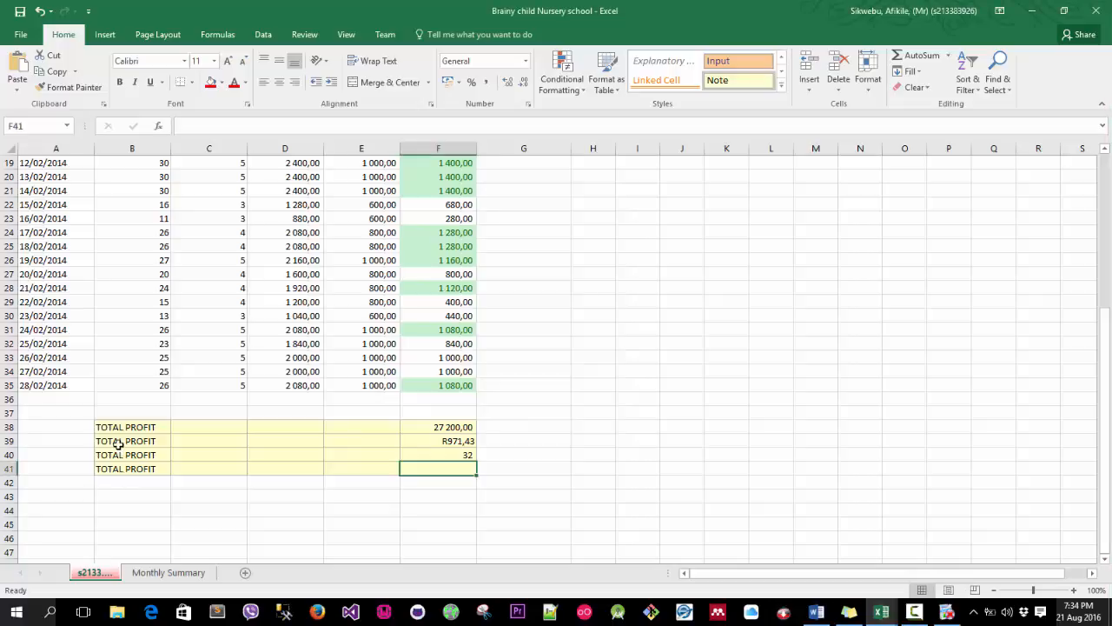
{"action": "left_click", "coordinate": [119, 442]}
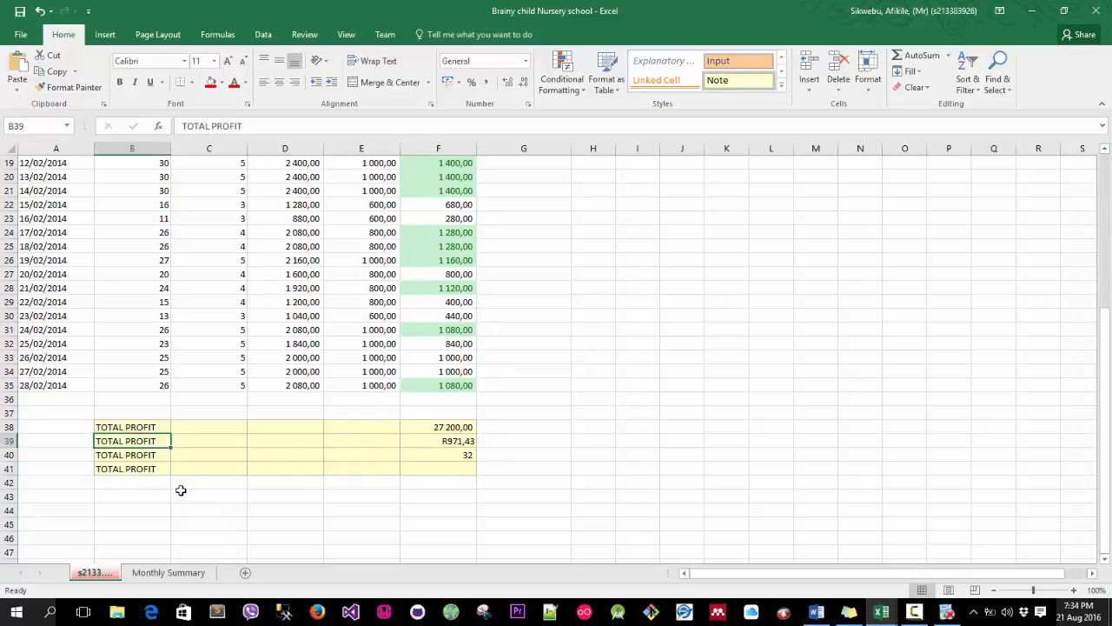
{"action": "type", "text": "AVERA"}
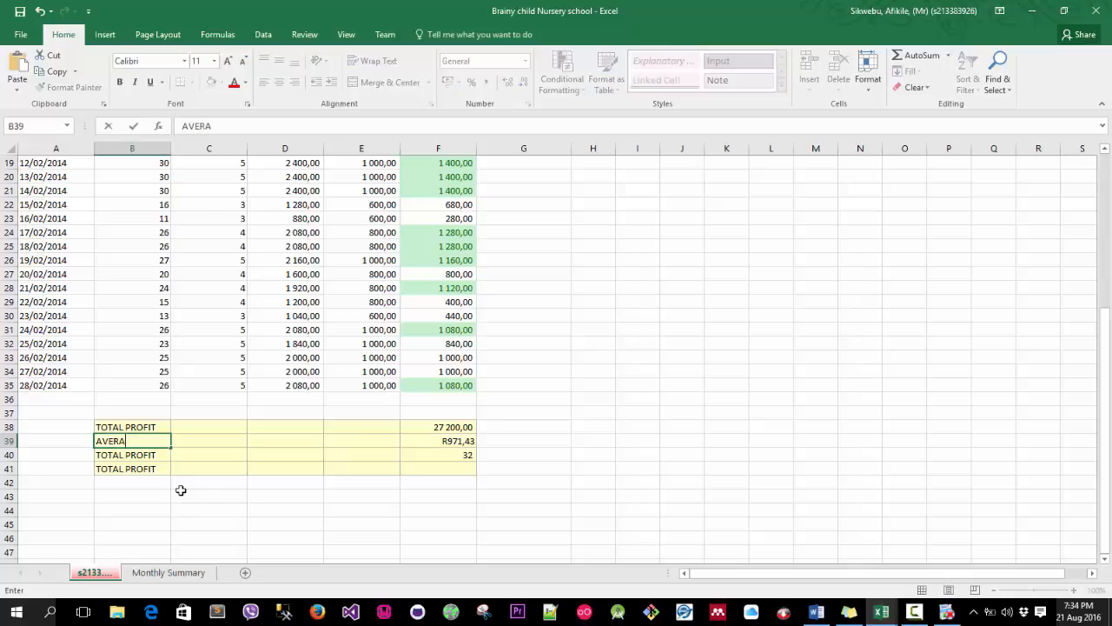
{"action": "type", "text": "GE INCVOME"}
{"action": "key", "text": "BackSpace"}
{"action": "key", "text": "BackSpace"}
{"action": "key", "text": "BackSpace"}
{"action": "key", "text": "BackSpace"}
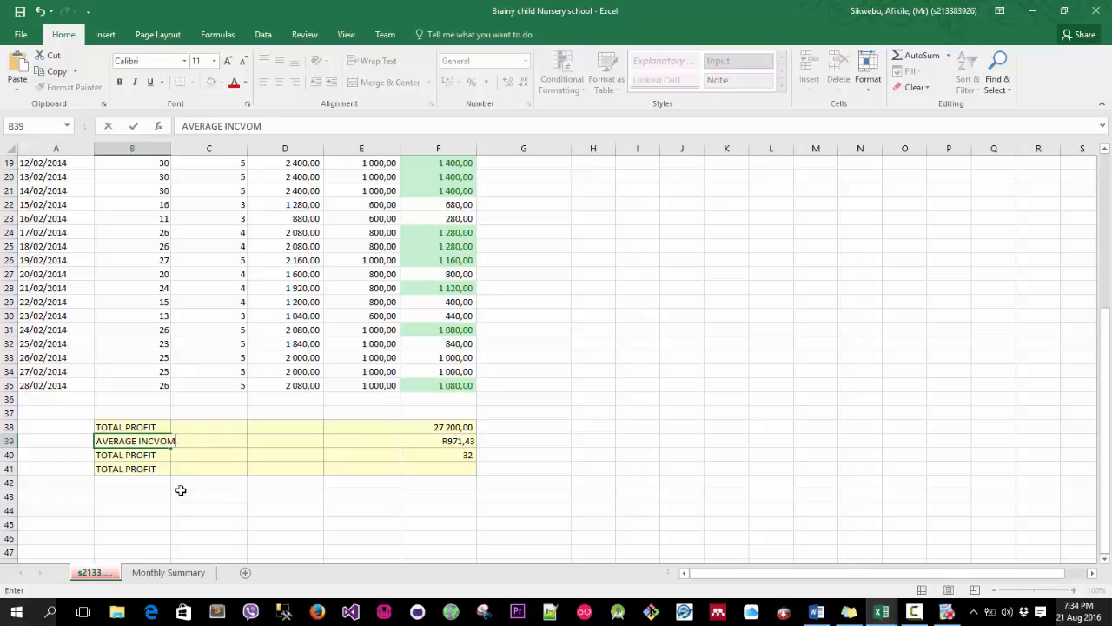
{"action": "type", "text": "COME PER D"}
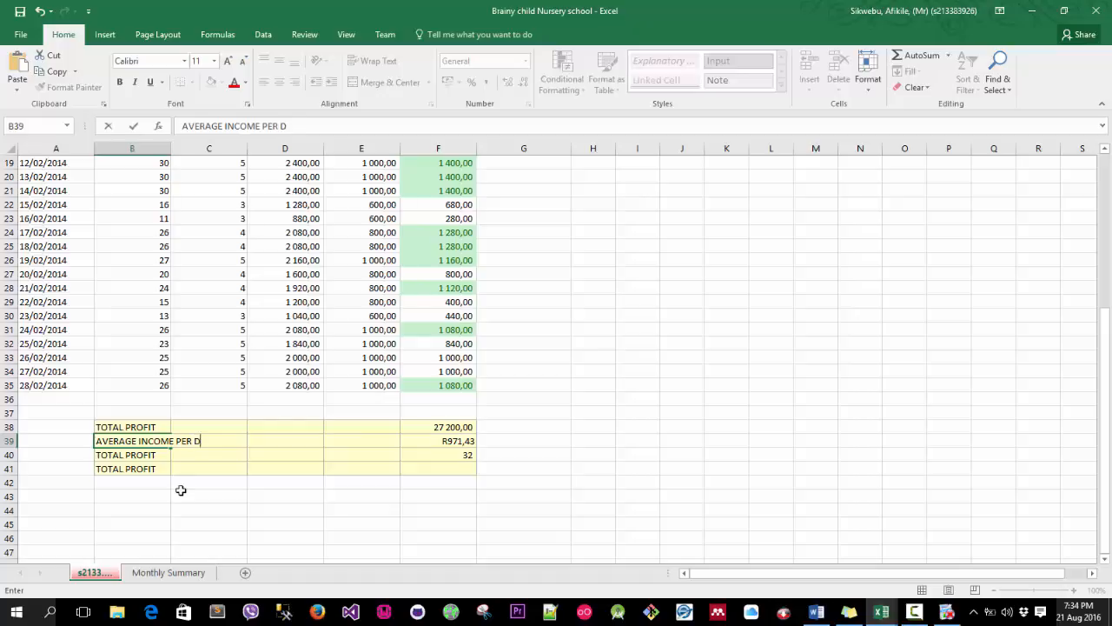
{"action": "type", "text": "AY"}
{"action": "key", "text": "Return"}
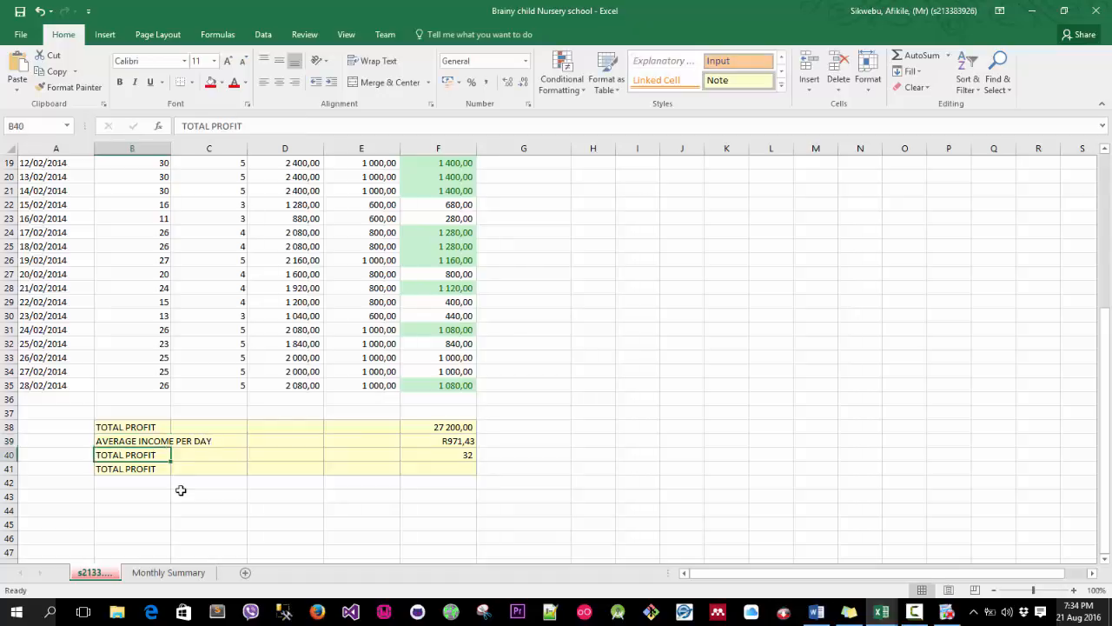
Relabel cell B40 as "Maximum number of children per day".
{"action": "type", "text": "Max"}
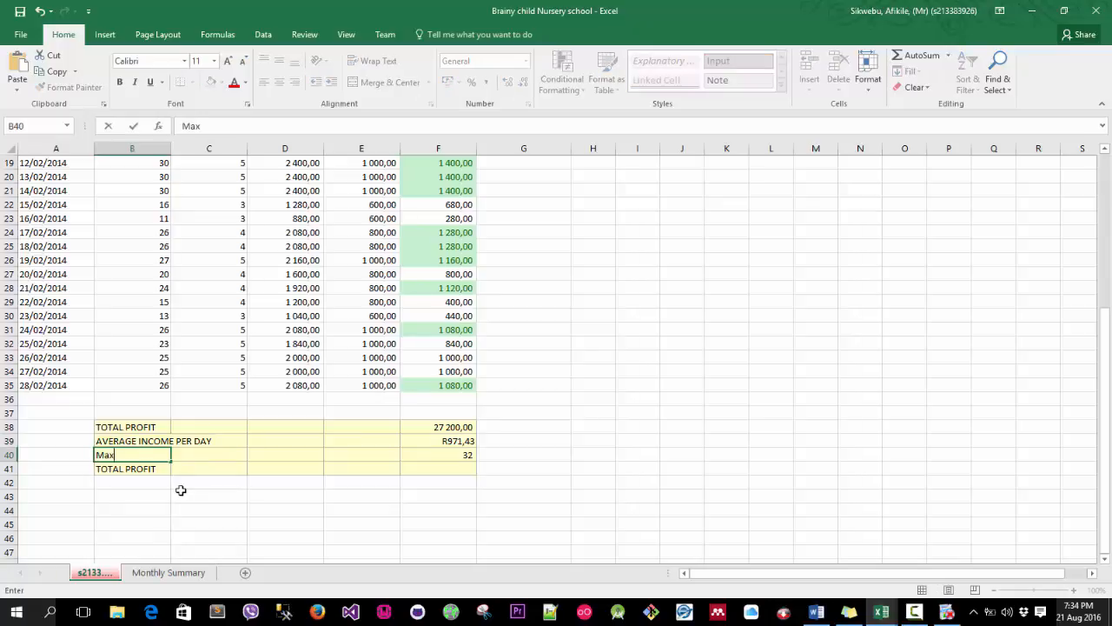
{"action": "type", "text": "imum number of chi"}
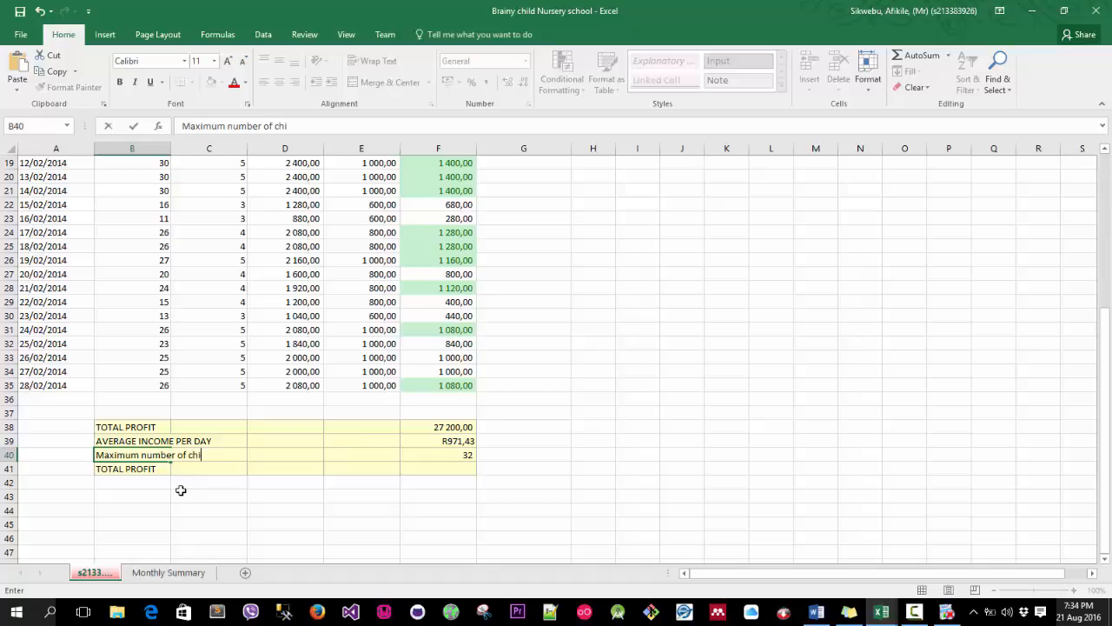
{"action": "type", "text": "ldren per day"}
{"action": "key", "text": "Return"}
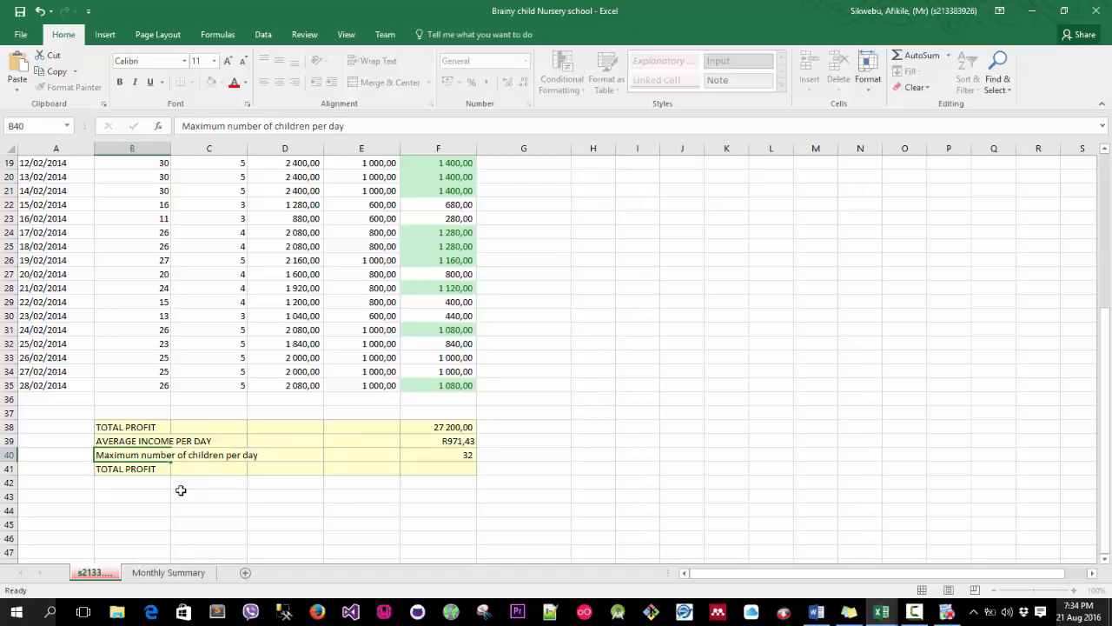
Relabel cell B41 as "Number of days in the month".
{"action": "type", "text": "Num"}
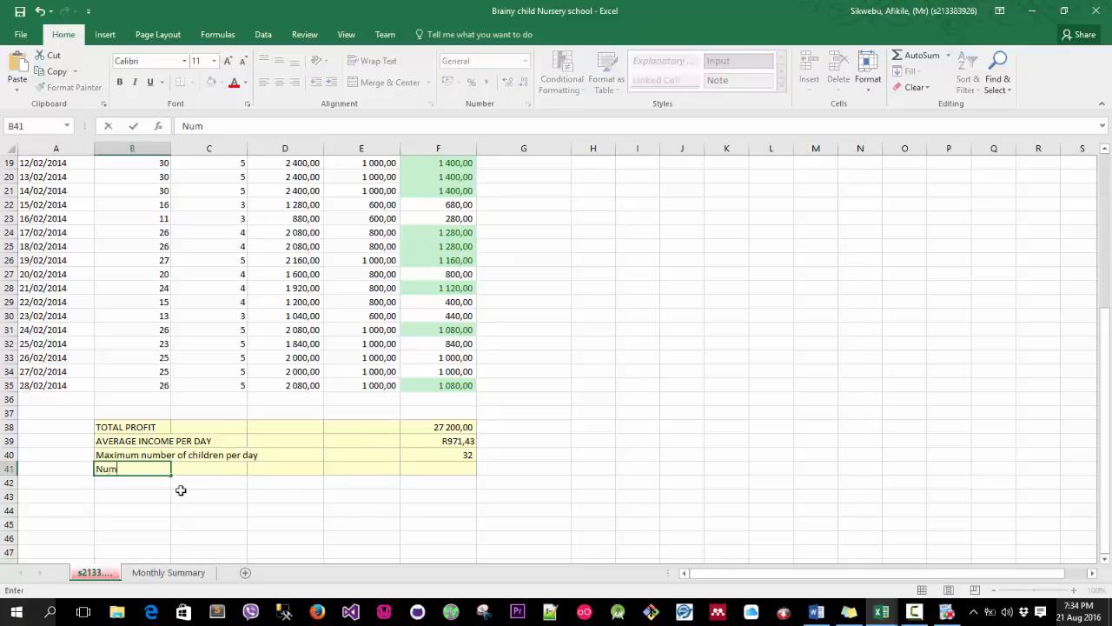
{"action": "type", "text": "ber of days in the month"}
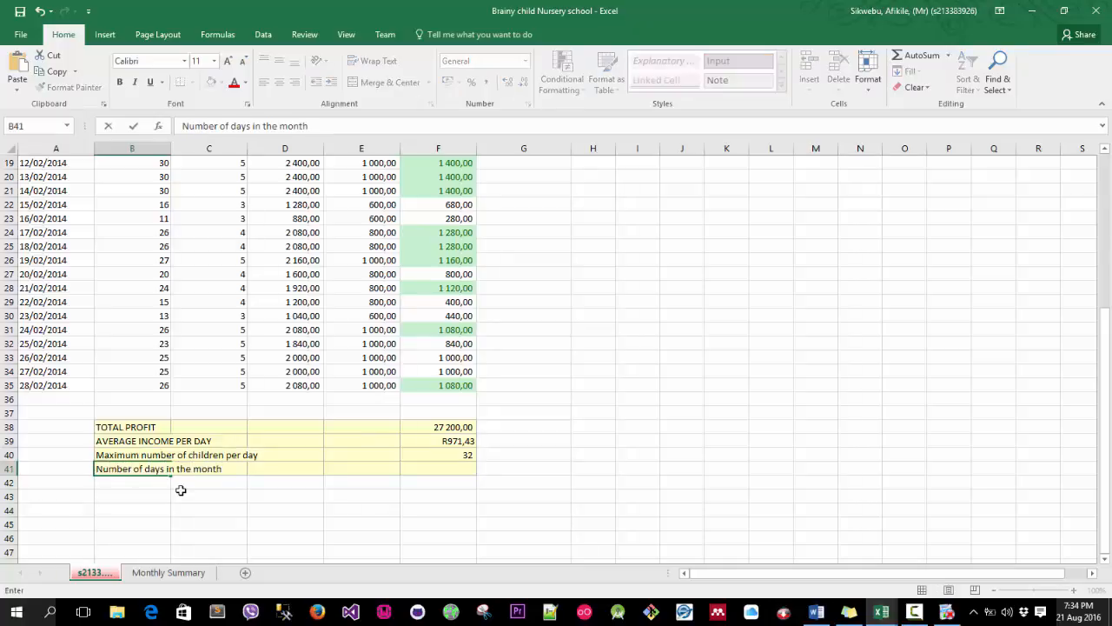
{"action": "left_click", "coordinate": [238, 501]}
Examine the date column from A8 to A35 to see how many days the month covers.
{"action": "left_click", "coordinate": [422, 467]}
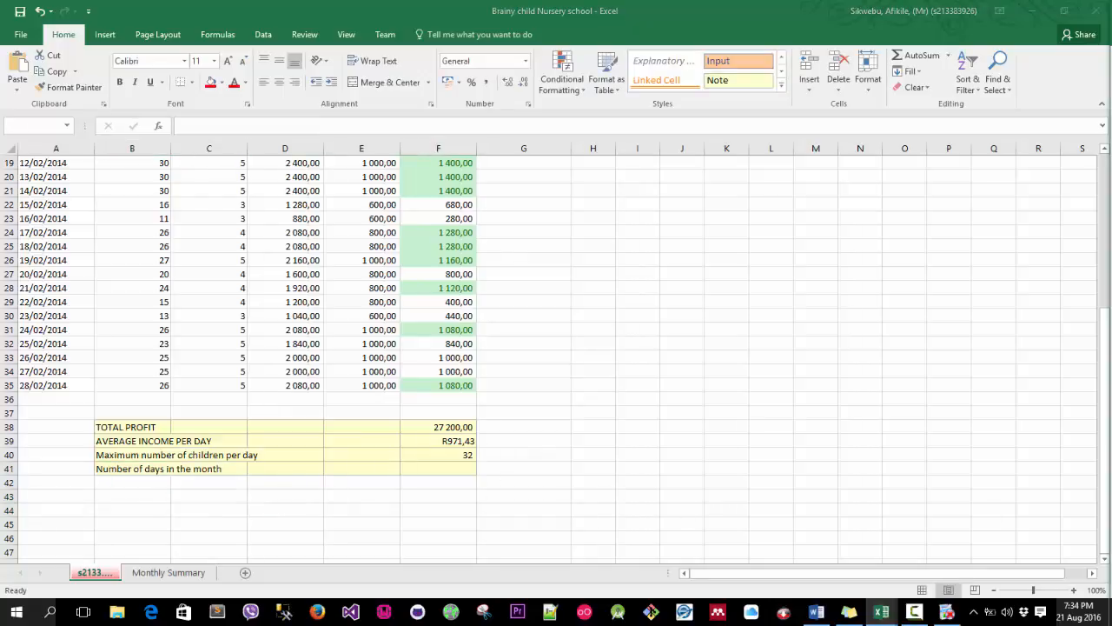
{"action": "left_click", "coordinate": [438, 469]}
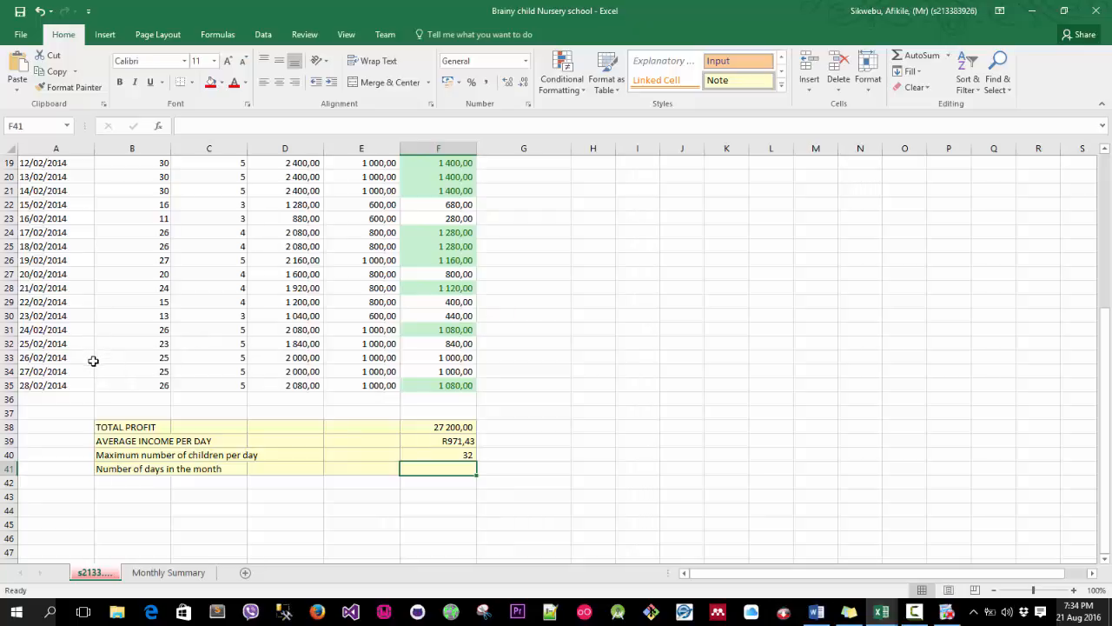
{"action": "left_click", "coordinate": [68, 383]}
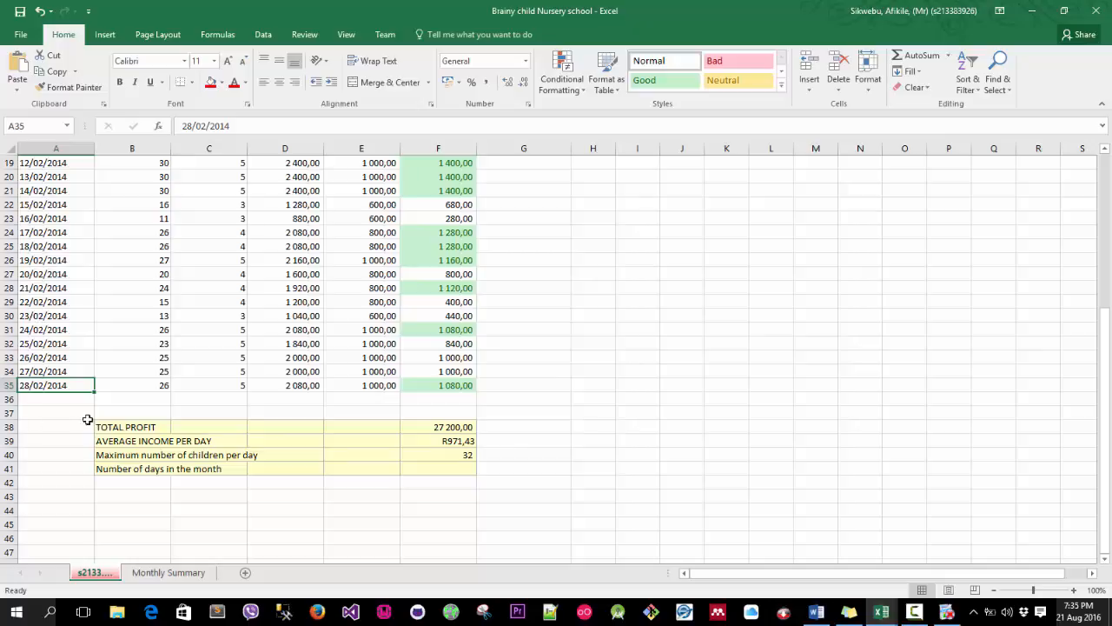
{"action": "scroll", "coordinate": [68, 371], "scroll_direction": "up", "scroll_amount": 5}
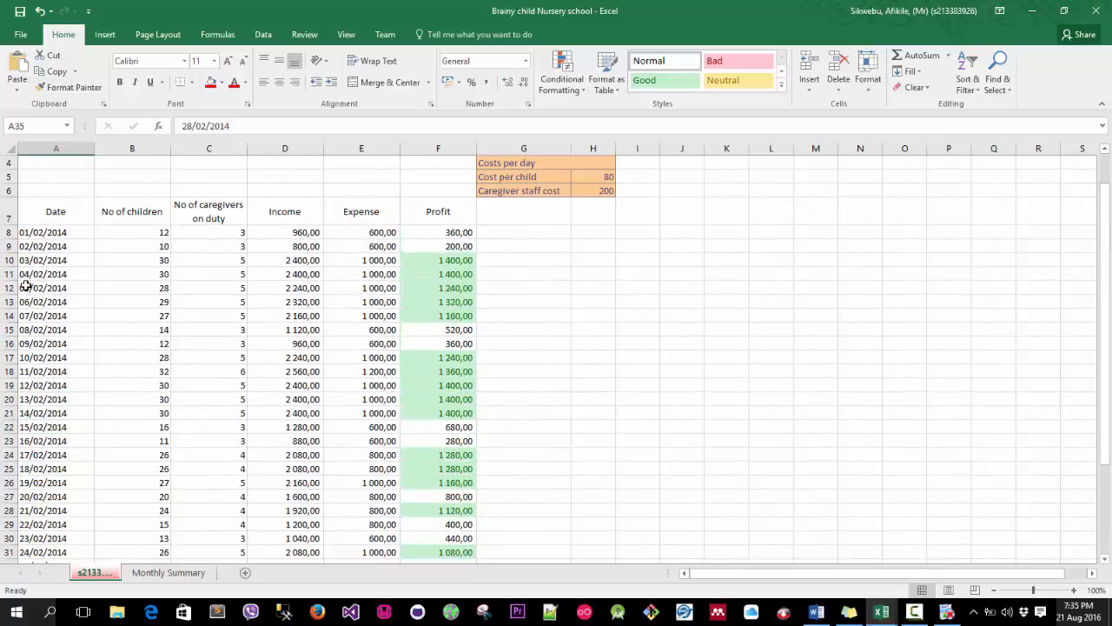
{"action": "left_click", "coordinate": [31, 233]}
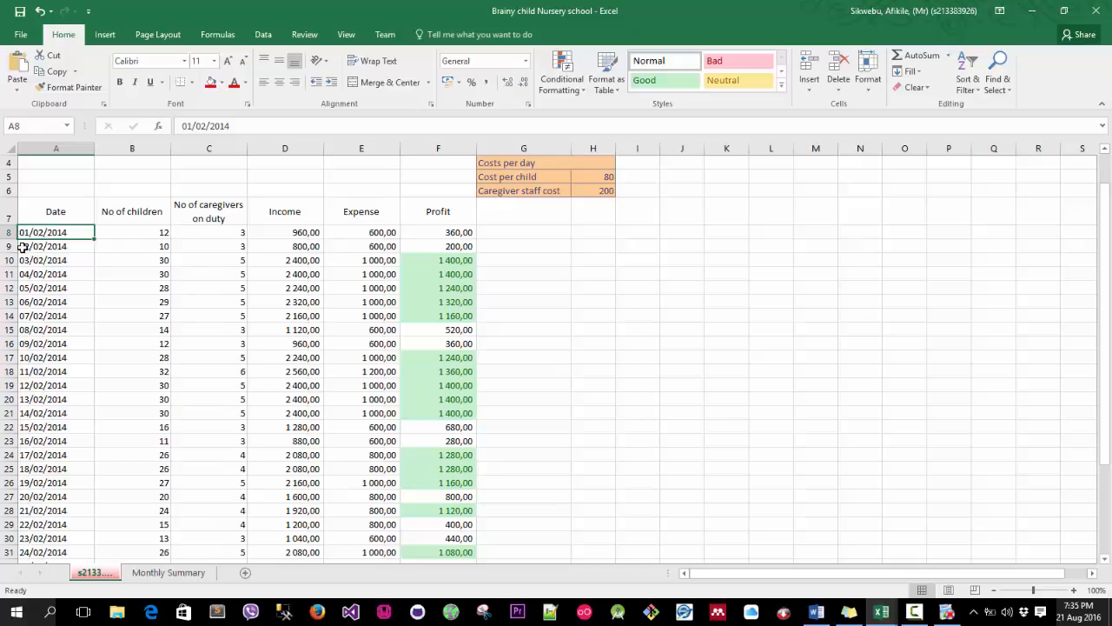
{"action": "left_click", "coordinate": [26, 246]}
{"action": "left_click", "coordinate": [23, 260]}
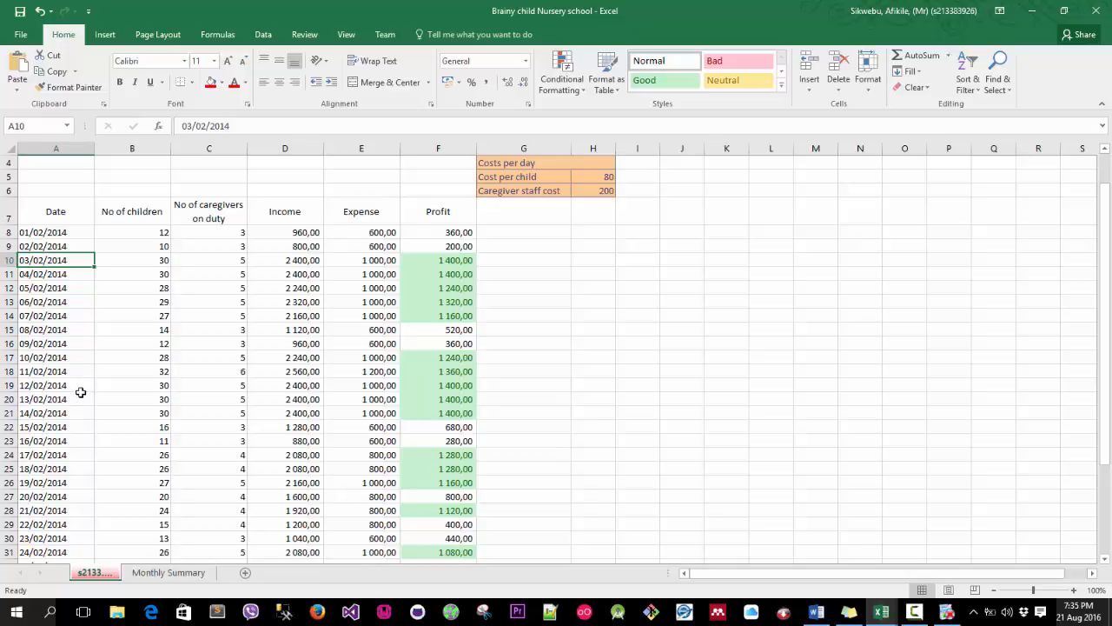
{"action": "left_click", "coordinate": [40, 235]}
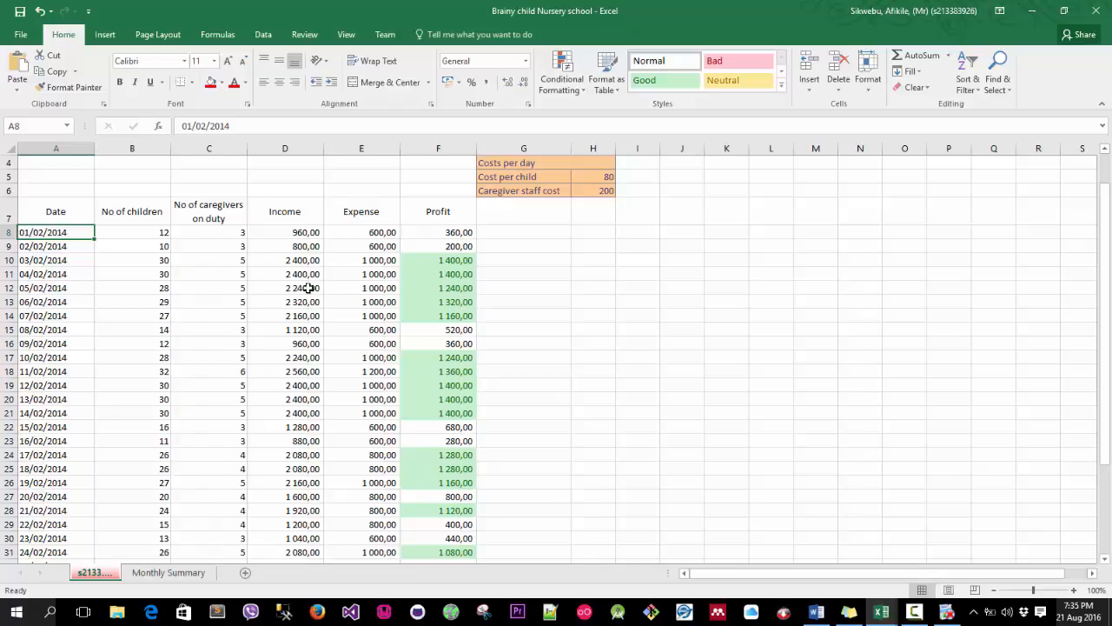
{"action": "scroll", "coordinate": [489, 489], "scroll_direction": "down", "scroll_amount": 2}
{"action": "scroll", "coordinate": [507, 509], "scroll_direction": "down", "scroll_amount": 1}
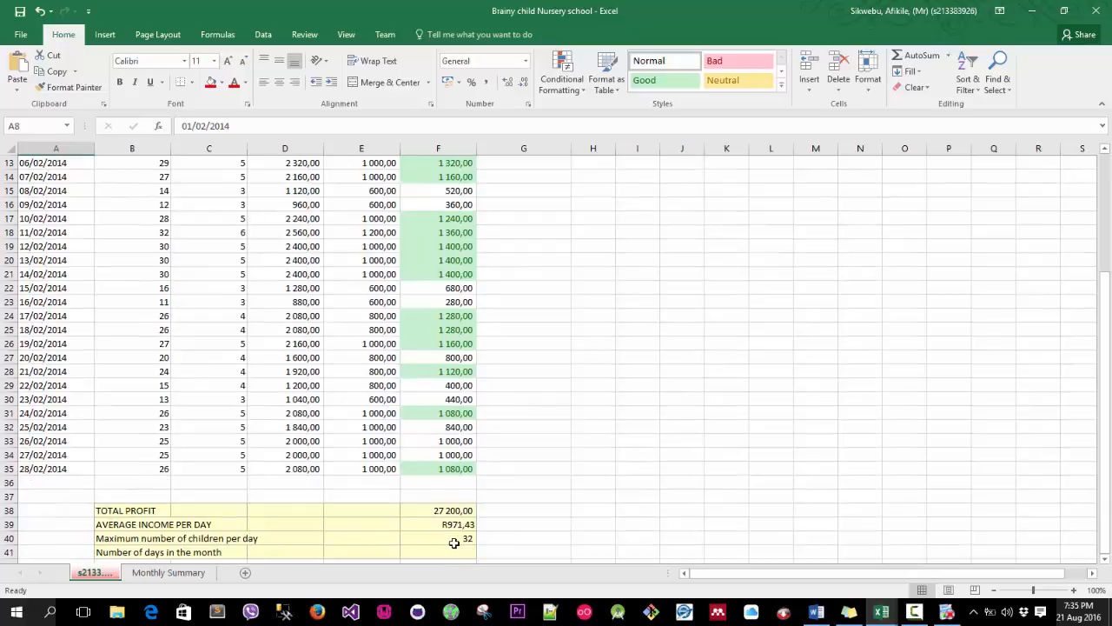
{"action": "scroll", "coordinate": [392, 479], "scroll_direction": "down", "scroll_amount": 1}
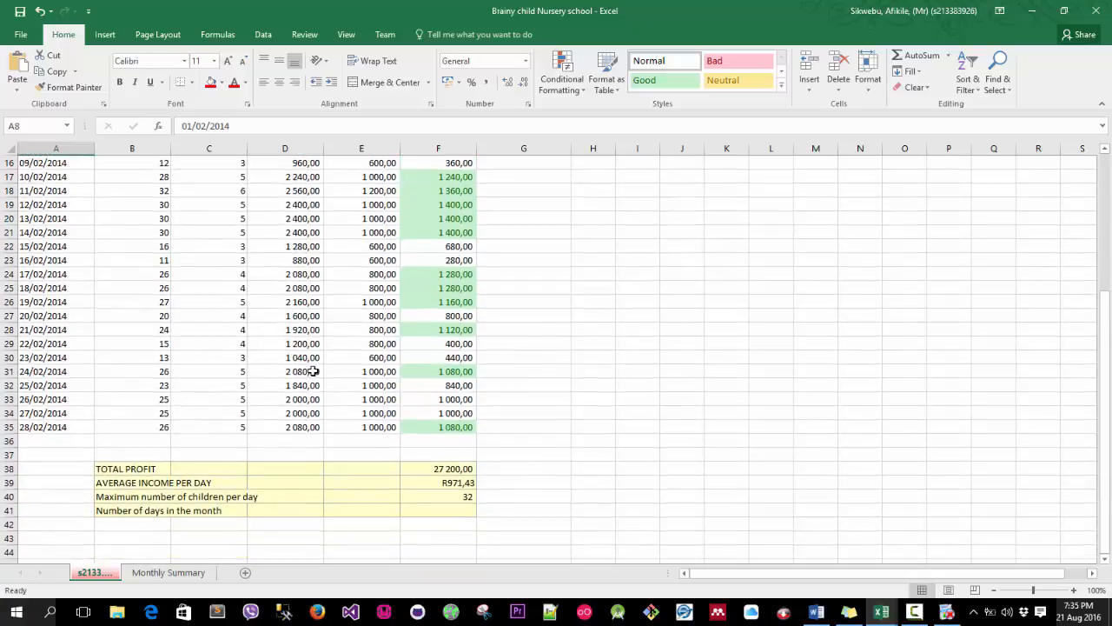
{"action": "scroll", "coordinate": [166, 286], "scroll_direction": "up", "scroll_amount": 2}
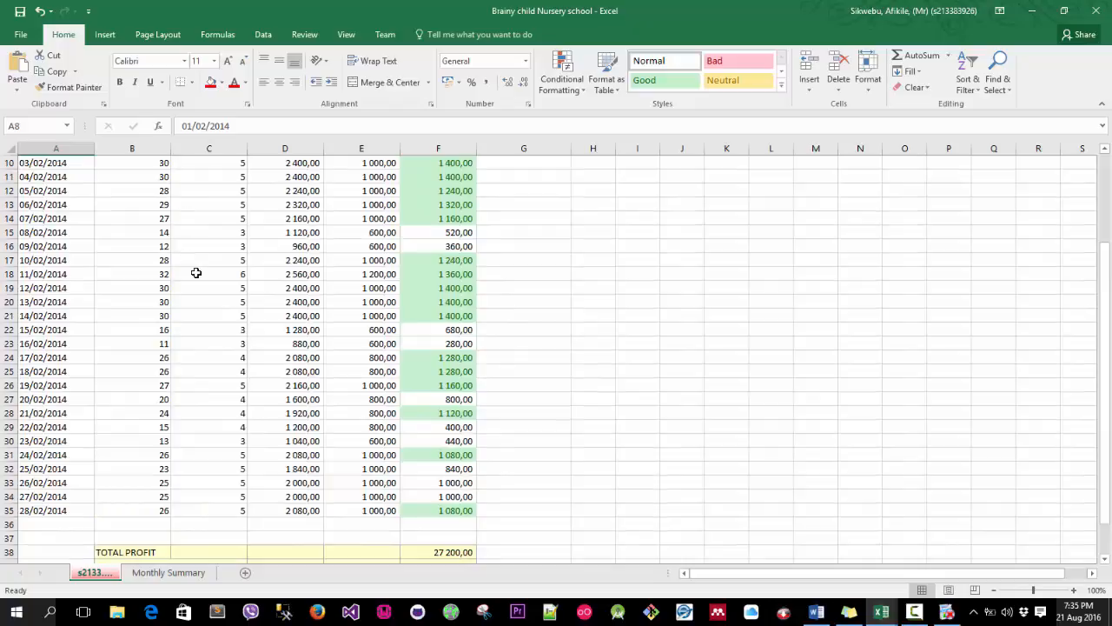
{"action": "scroll", "coordinate": [219, 229], "scroll_direction": "up", "scroll_amount": 2}
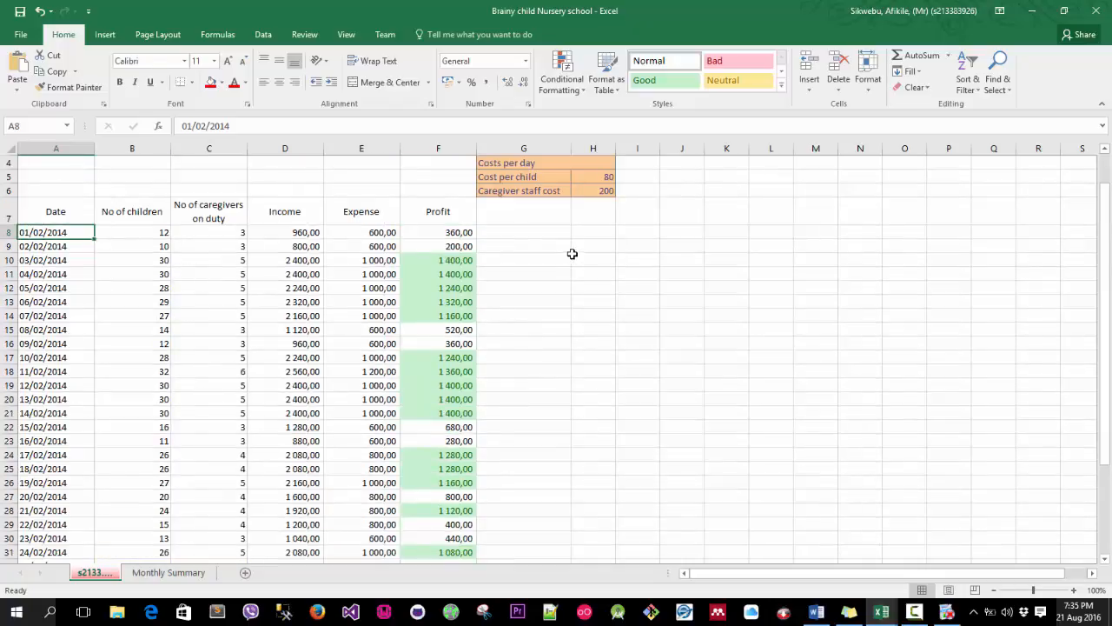
{"action": "scroll", "coordinate": [223, 405], "scroll_direction": "down", "scroll_amount": 4}
Start a COUNTA function in cell F41 for the number of days in the month.
{"action": "left_click", "coordinate": [464, 513]}
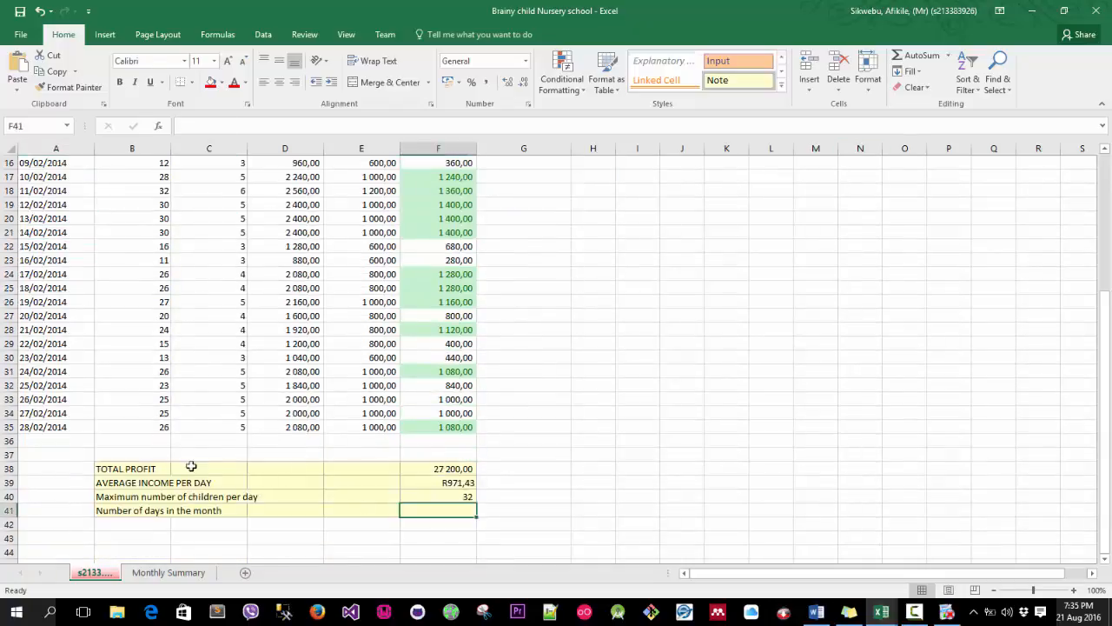
{"action": "scroll", "coordinate": [172, 355], "scroll_direction": "up", "scroll_amount": 3}
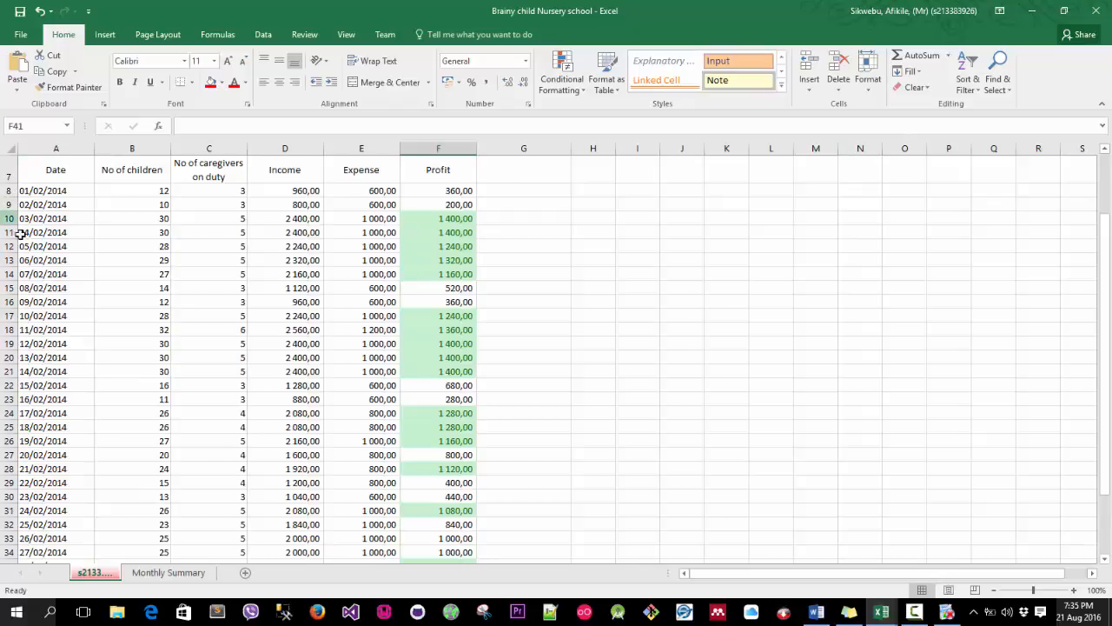
{"action": "left_click", "coordinate": [948, 54]}
{"action": "left_click", "coordinate": [955, 158]}
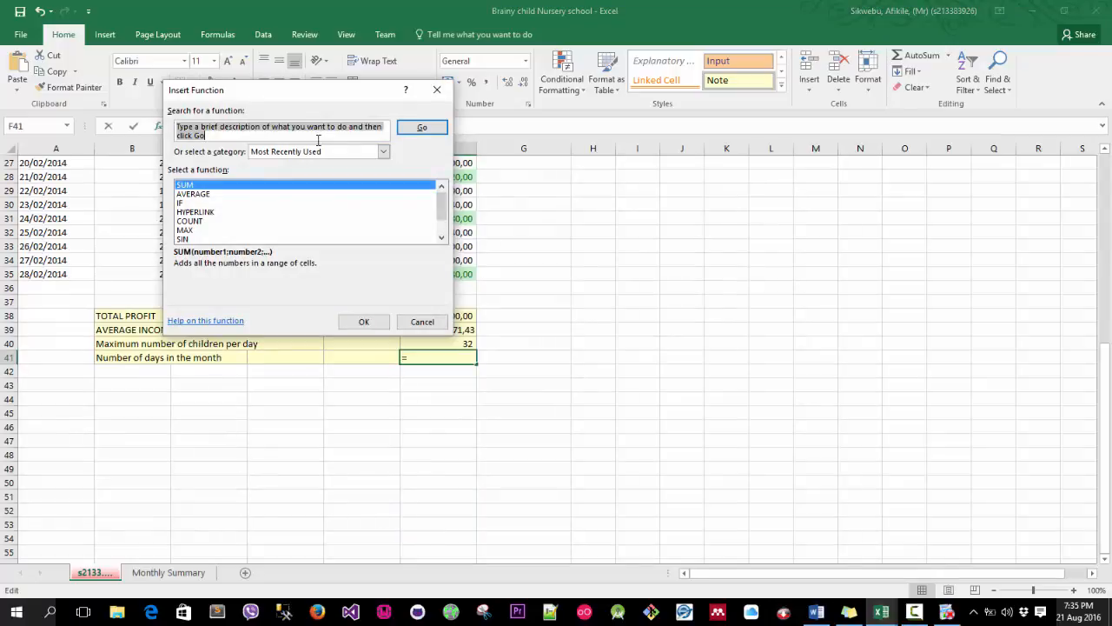
{"action": "type", "text": "Counta"}
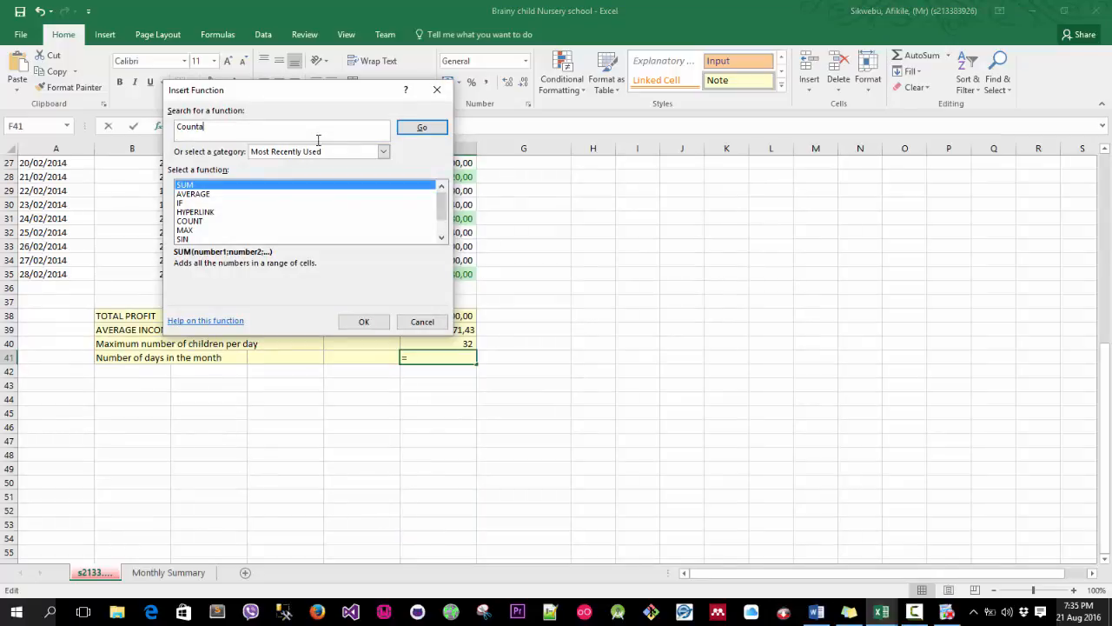
{"action": "key", "text": "Tab"}
{"action": "key", "text": "Return"}
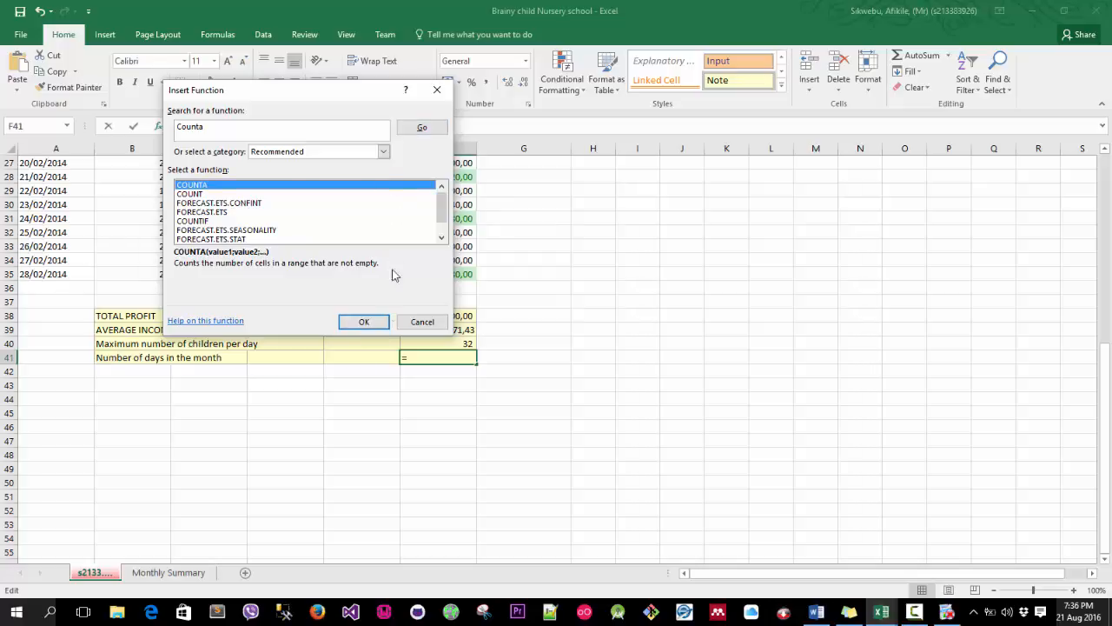
{"action": "key", "text": "Return"}
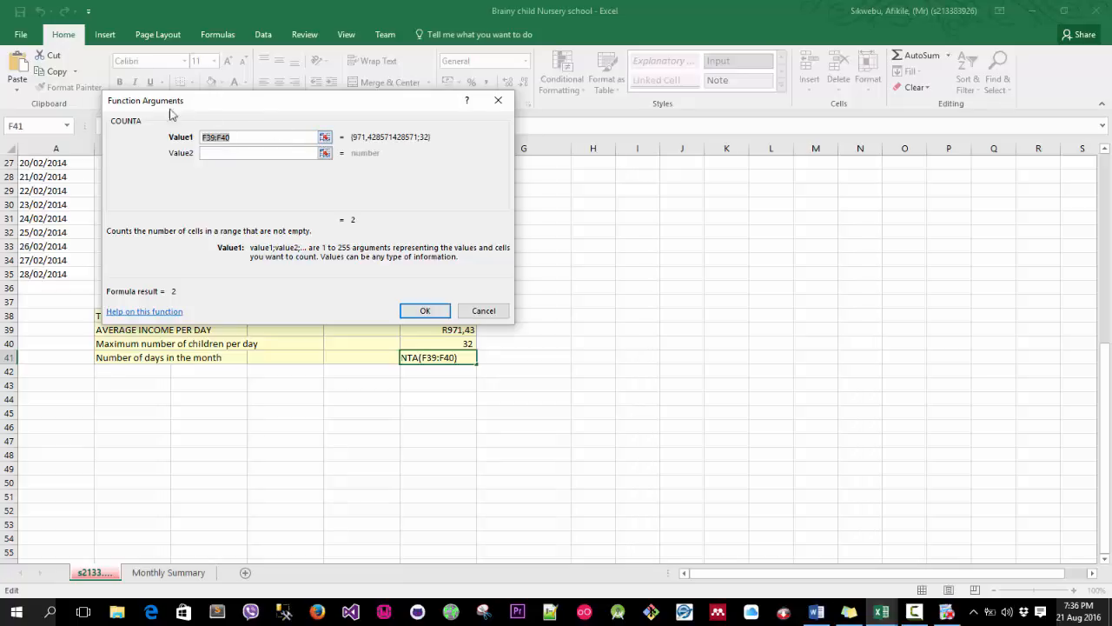
Set the COUNTA range to A8:A35 to count the dates in the month.
{"action": "left_click", "coordinate": [216, 139]}
{"action": "key", "text": "BackSpace"}
{"action": "key", "text": "BackSpace"}
{"action": "key", "text": "BackSpace"}
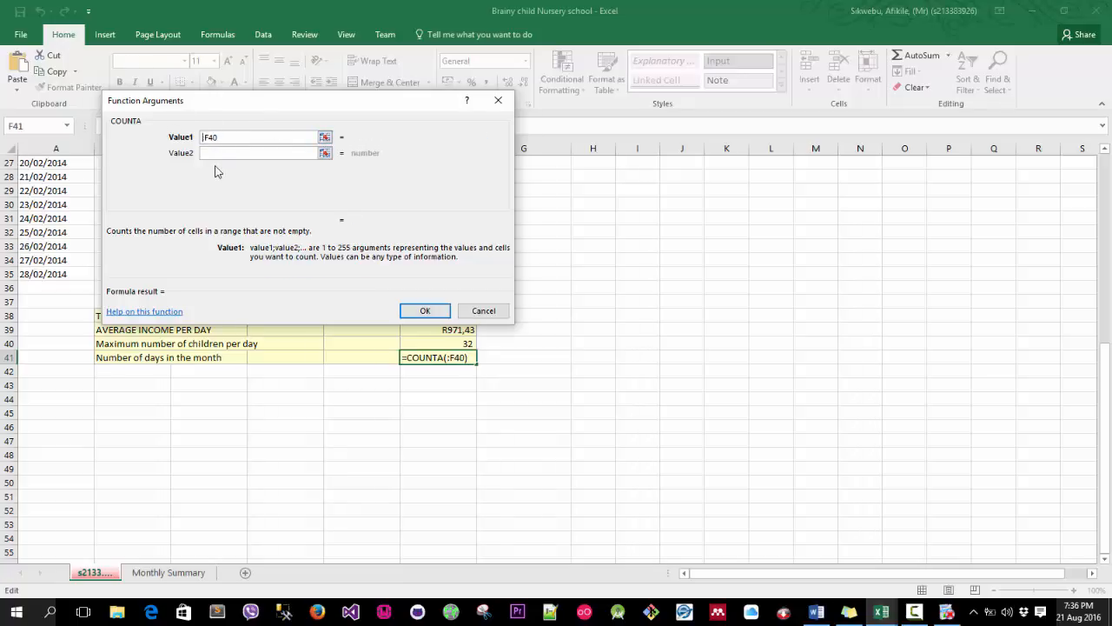
{"action": "type", "text": "A8"}
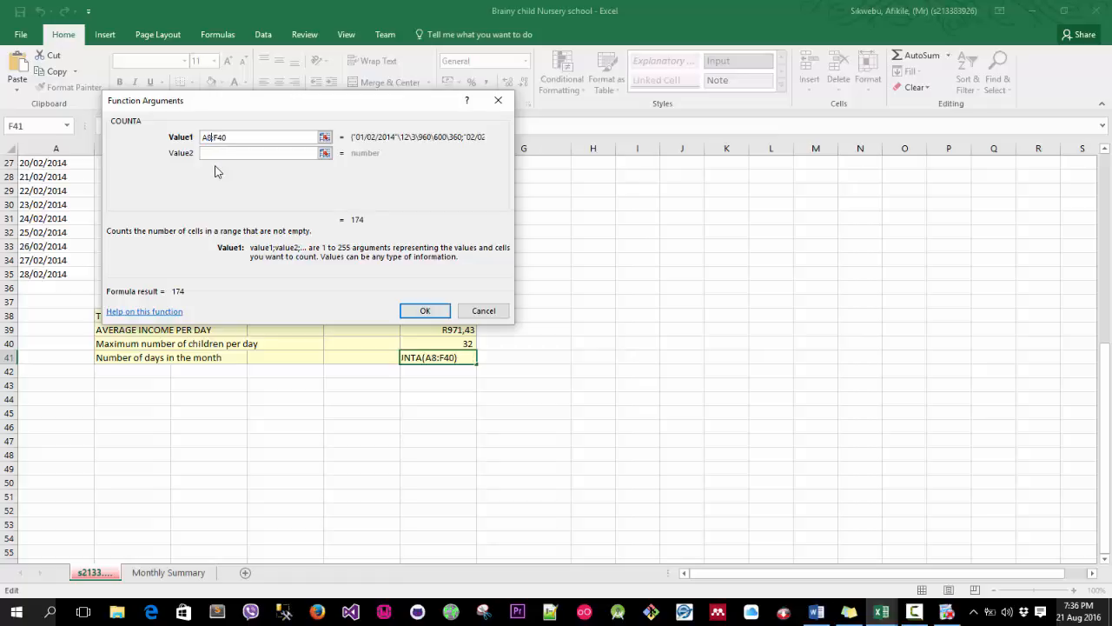
{"action": "left_click", "coordinate": [232, 140]}
{"action": "key", "text": "BackSpace"}
{"action": "key", "text": "BackSpace"}
{"action": "key", "text": "BackSpace"}
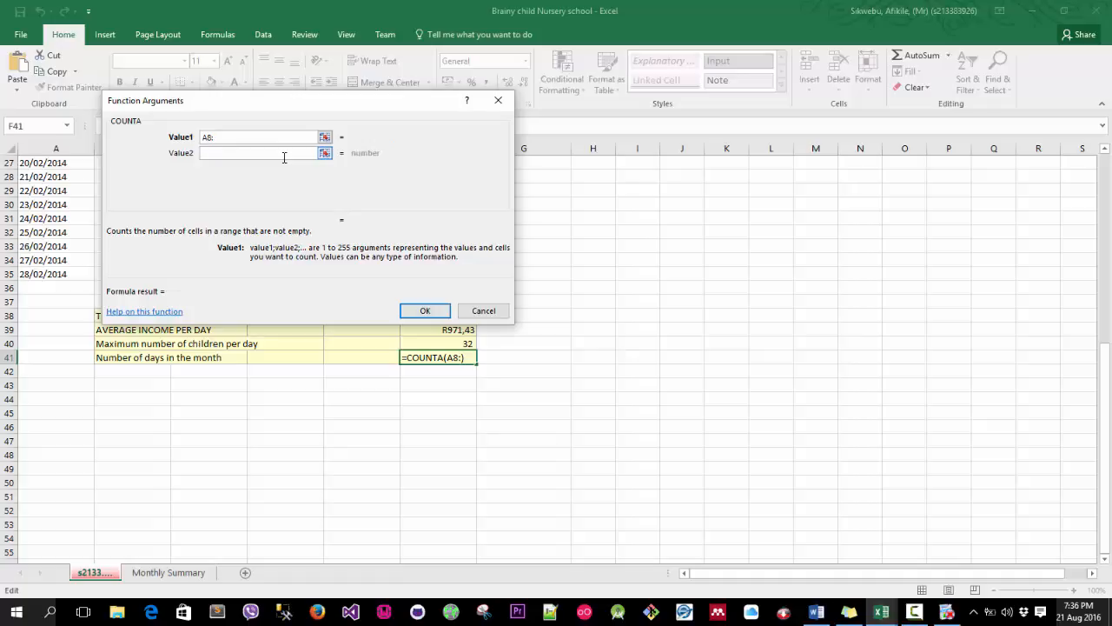
{"action": "type", "text": "A35"}
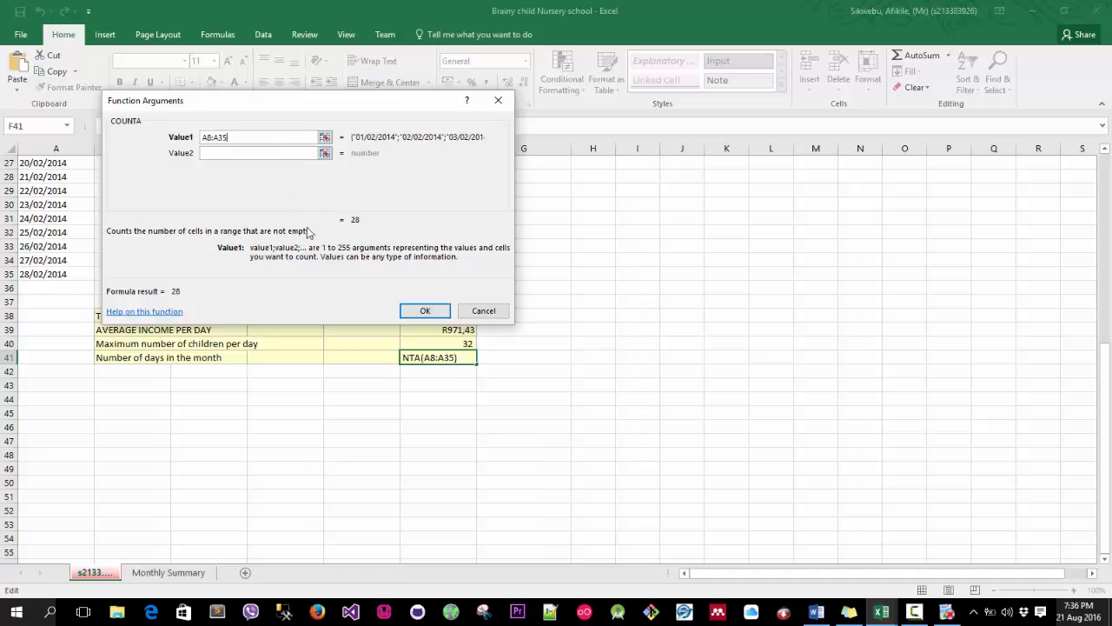
{"action": "left_click", "coordinate": [419, 311]}
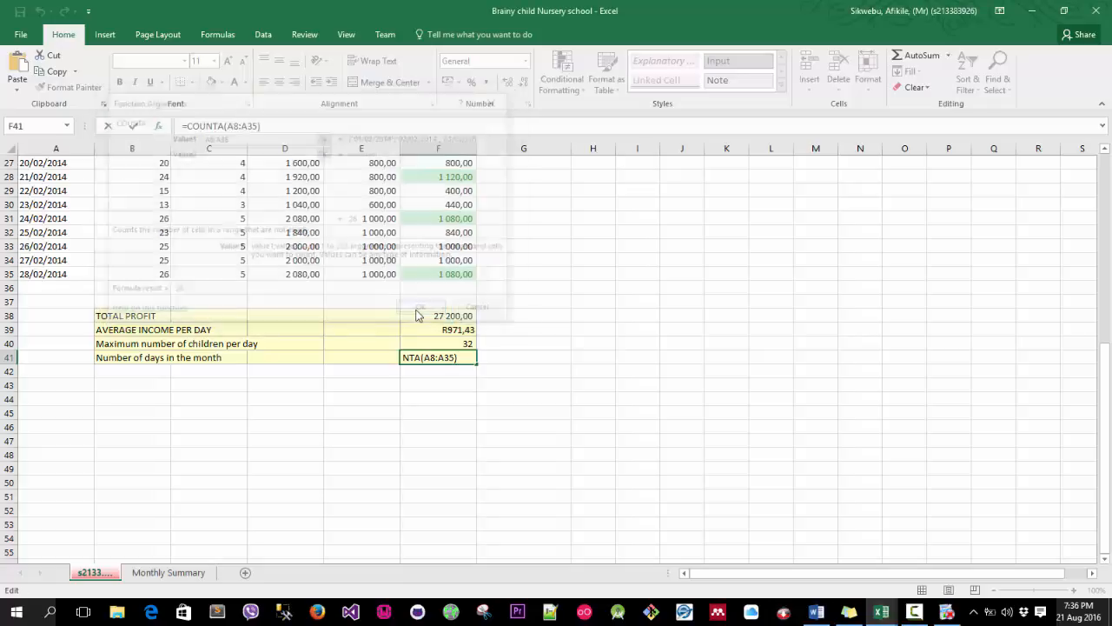
{"action": "scroll", "coordinate": [468, 357], "scroll_direction": "up", "scroll_amount": 3}
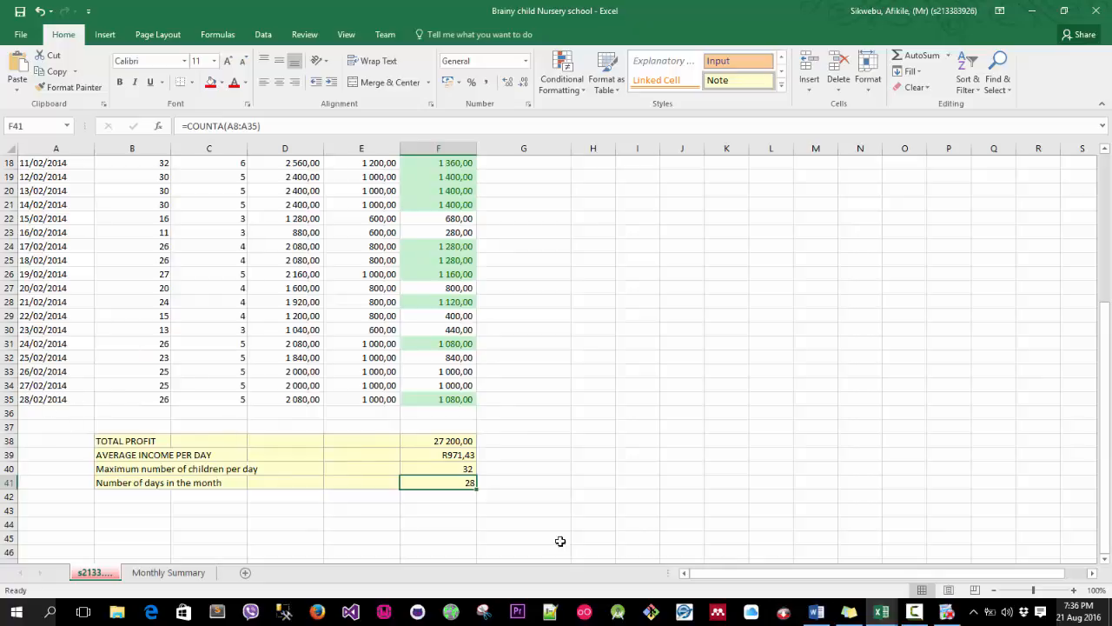
{"action": "left_click", "coordinate": [974, 612]}
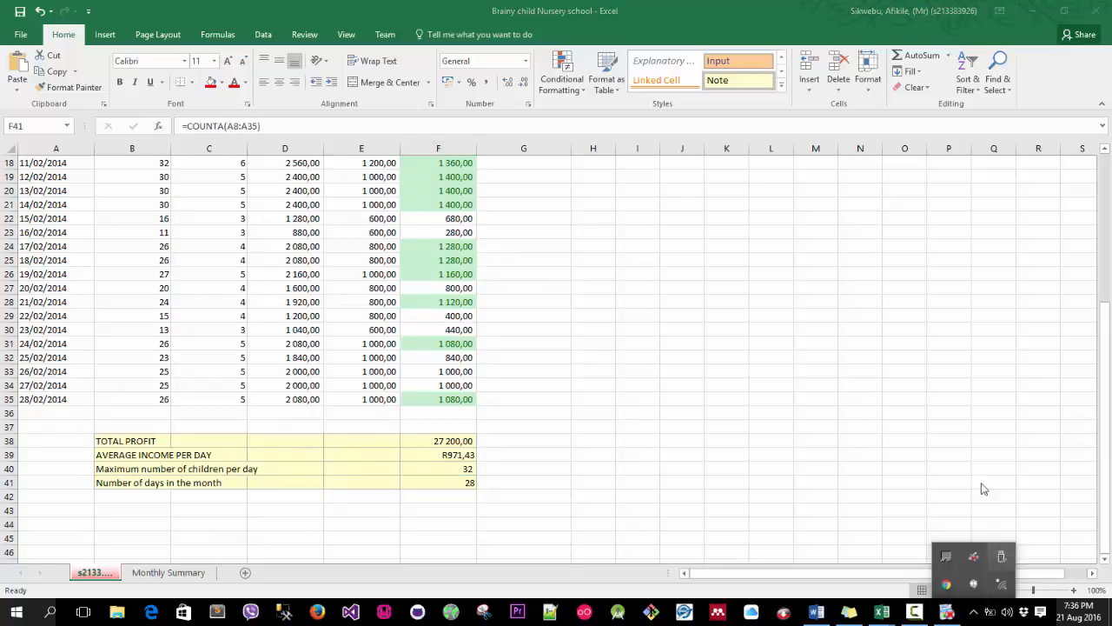
{"action": "left_click", "coordinate": [1000, 590]}
{"action": "left_click", "coordinate": [990, 276]}
{"action": "left_click", "coordinate": [1051, 309]}
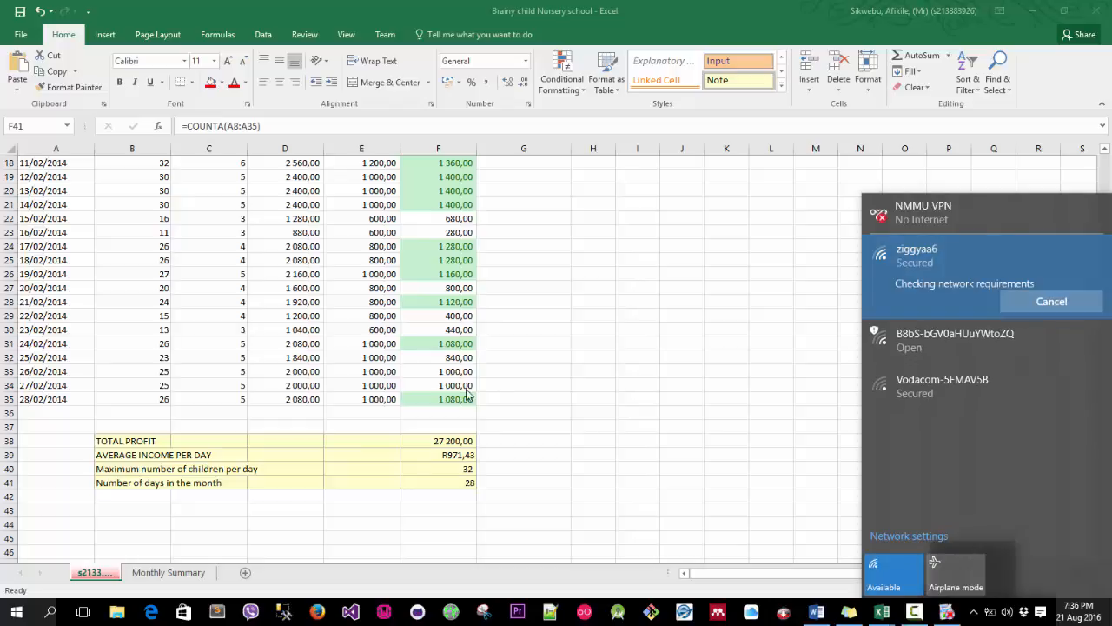
{"action": "left_click", "coordinate": [497, 416]}
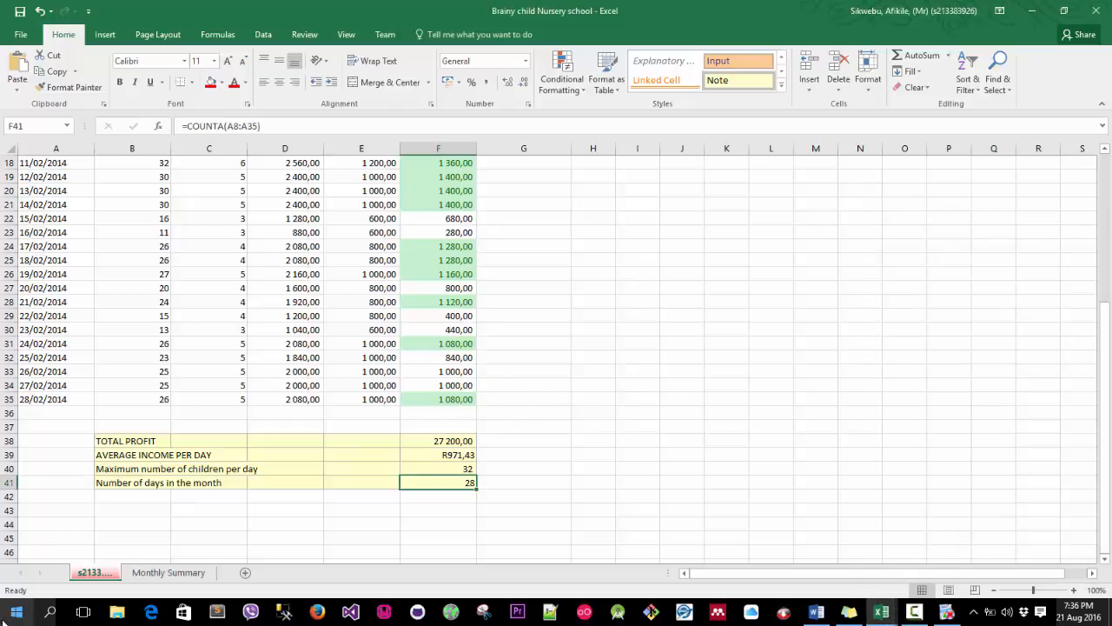
Switch to Google Chrome and search the web for "counta function".
{"action": "left_click", "coordinate": [16, 612]}
{"action": "left_click", "coordinate": [599, 308]}
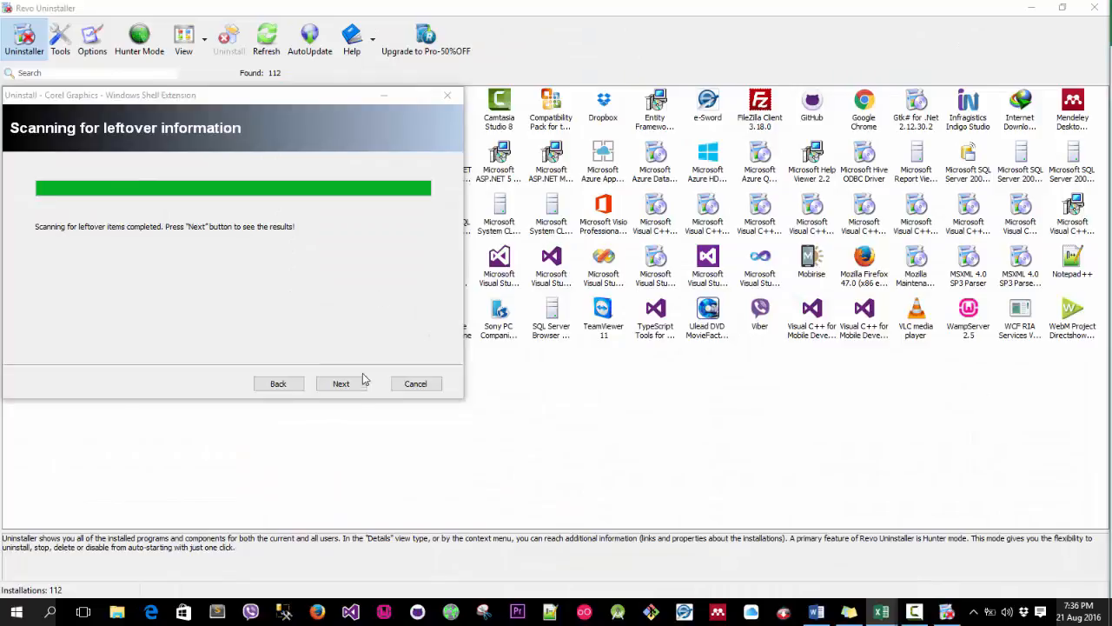
{"action": "left_click", "coordinate": [356, 379]}
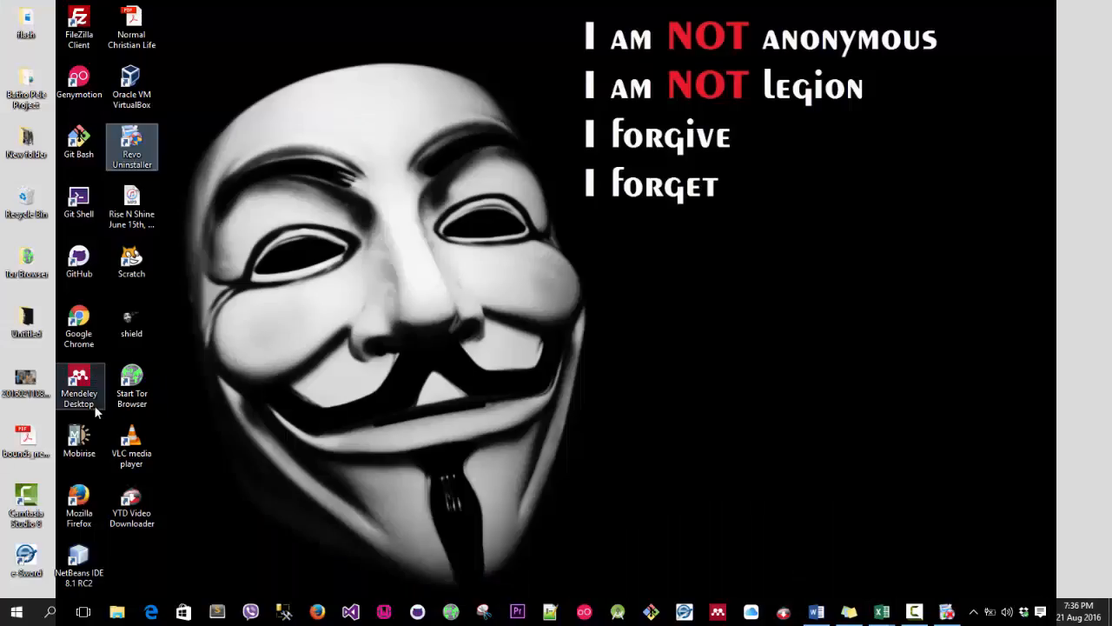
{"action": "double_click", "coordinate": [79, 321]}
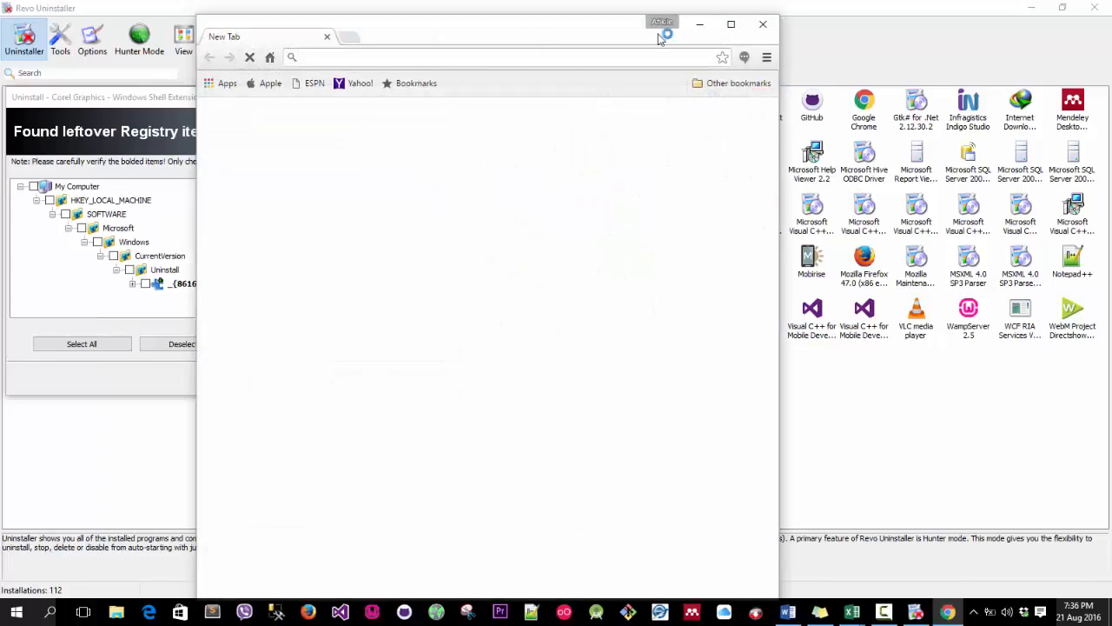
{"action": "left_click", "coordinate": [730, 24]}
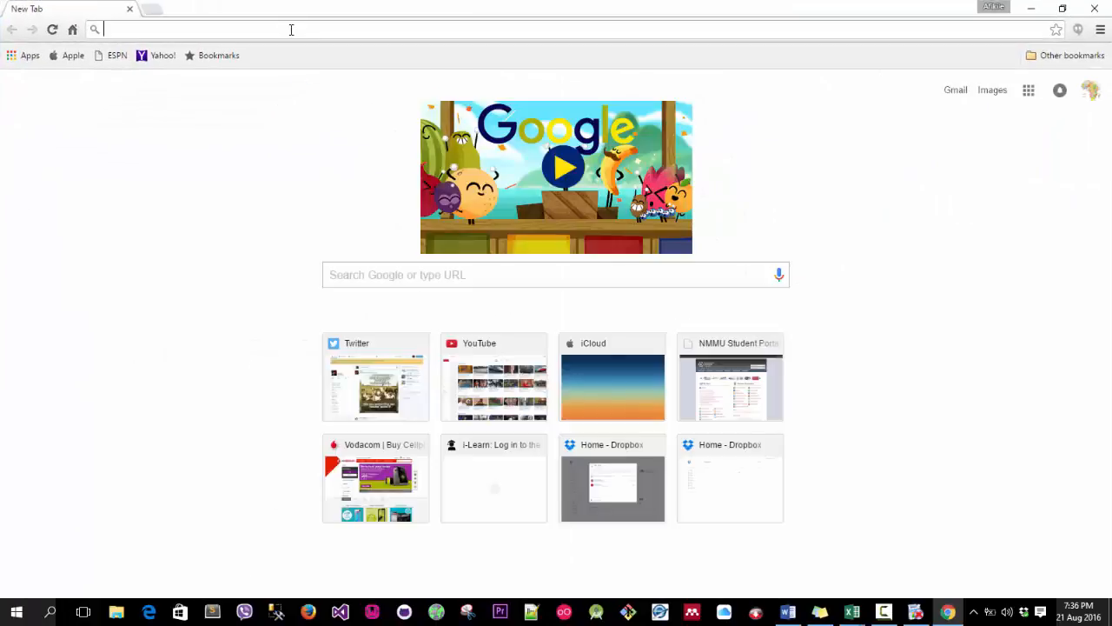
{"action": "type", "text": "counta fu"}
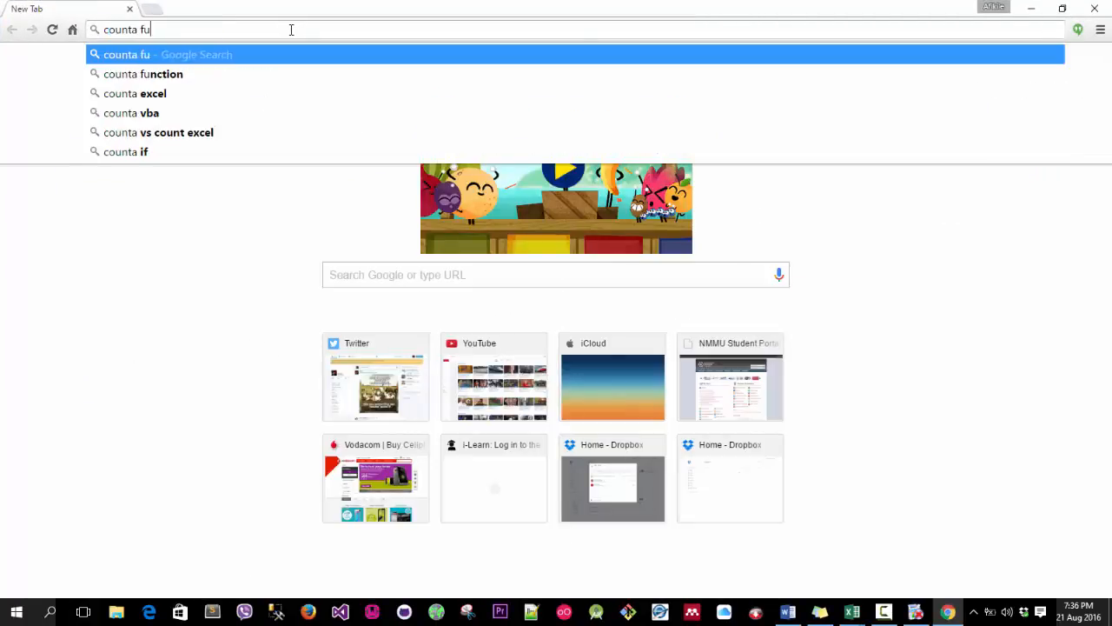
{"action": "type", "text": "nction"}
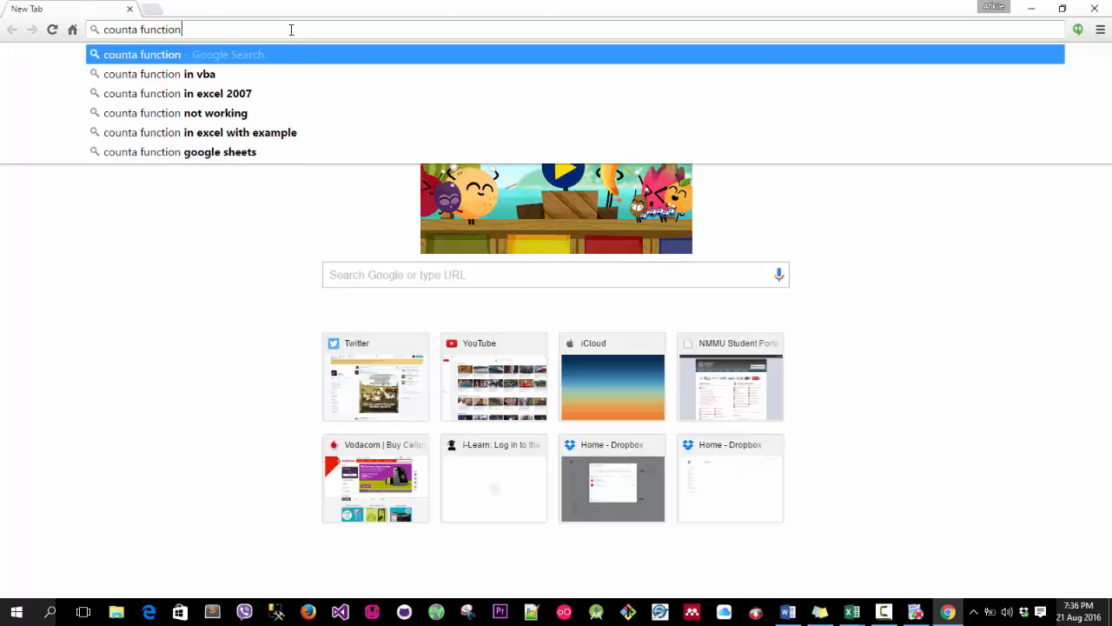
{"action": "key", "text": "Return"}
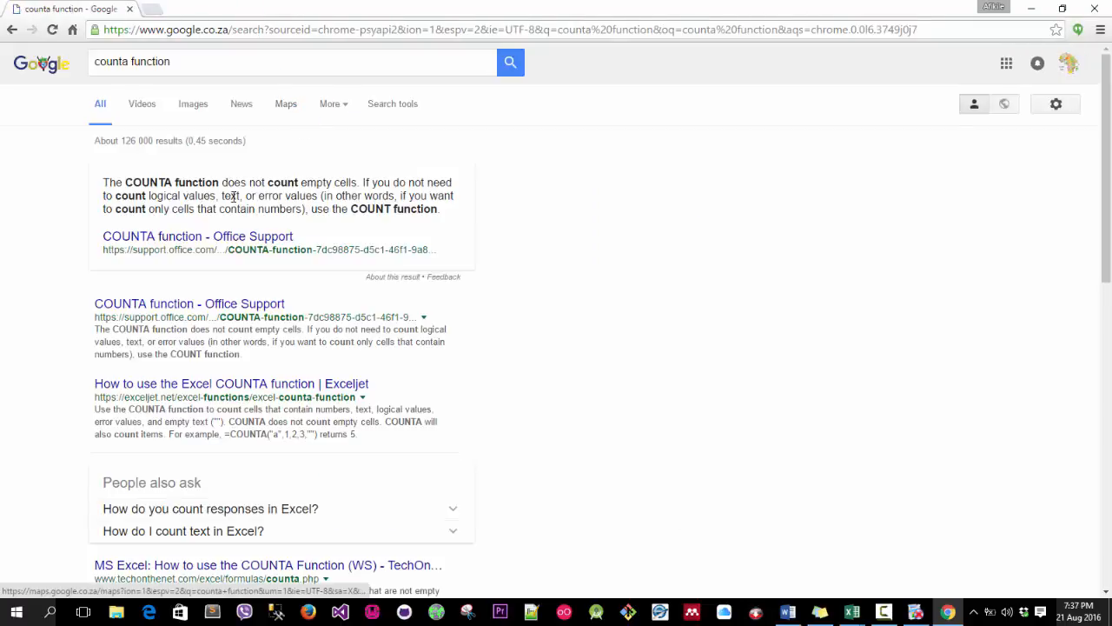
Read the top COUNTA explanation in the search results and return to the Excel workbook.
{"action": "left_click_drag", "start_coordinate": [102, 182], "coordinate": [337, 226]}
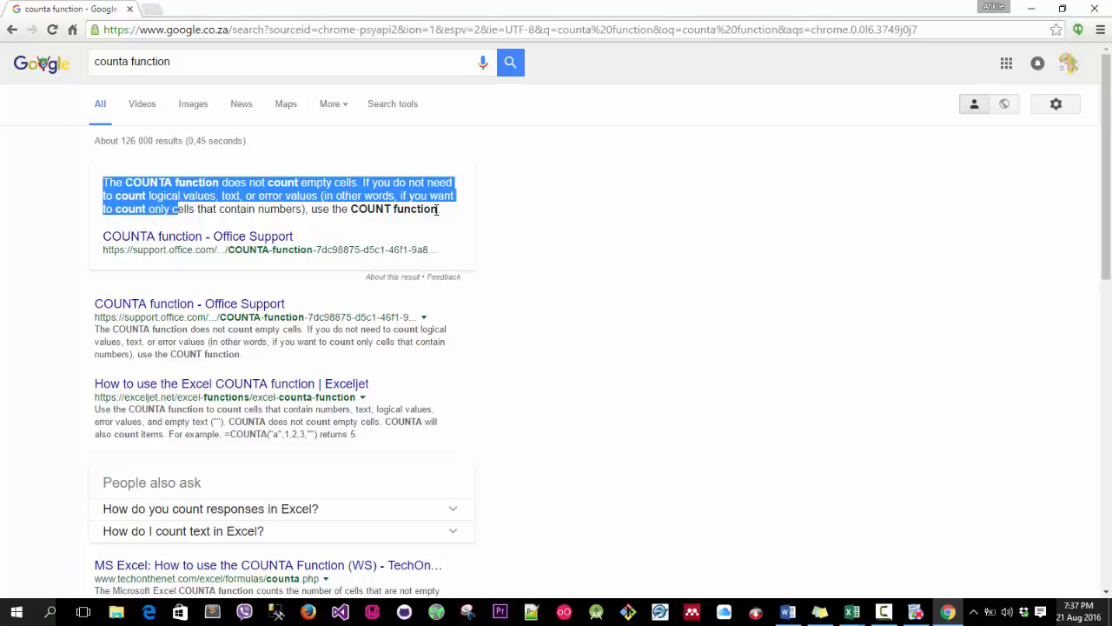
{"action": "left_click", "coordinate": [553, 179]}
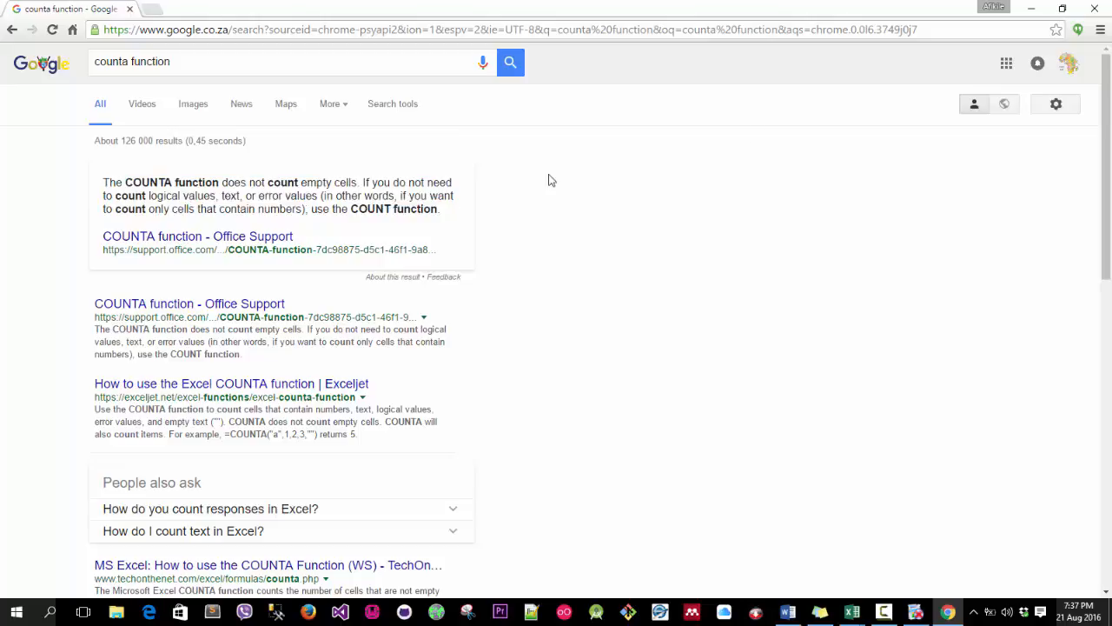
{"action": "left_click", "coordinate": [1095, 9]}
{"action": "left_click", "coordinate": [881, 612]}
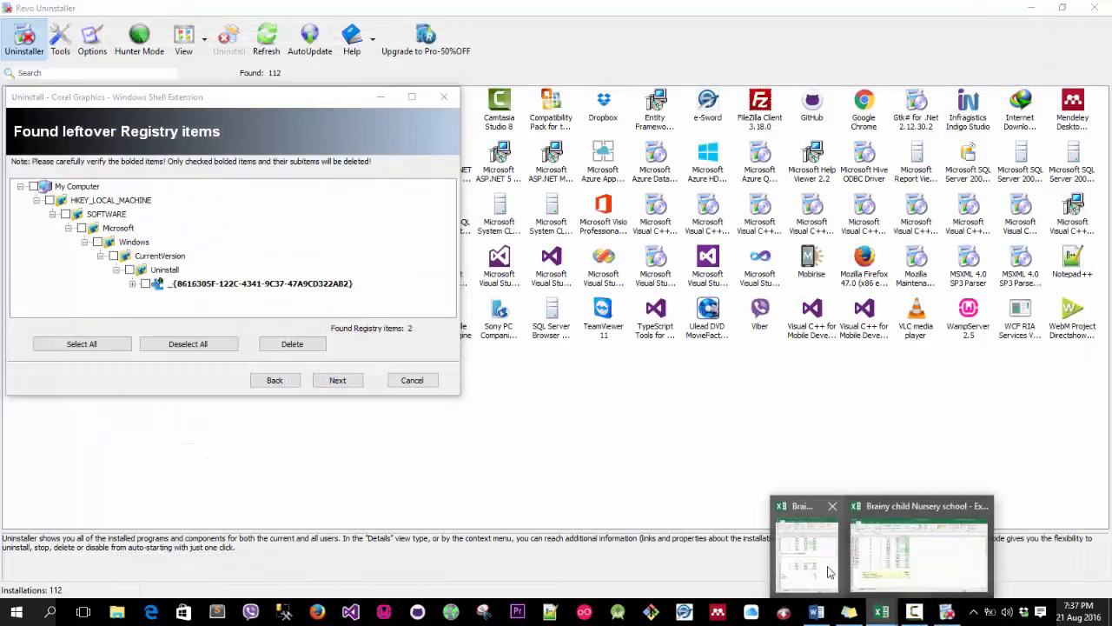
{"action": "left_click", "coordinate": [873, 573]}
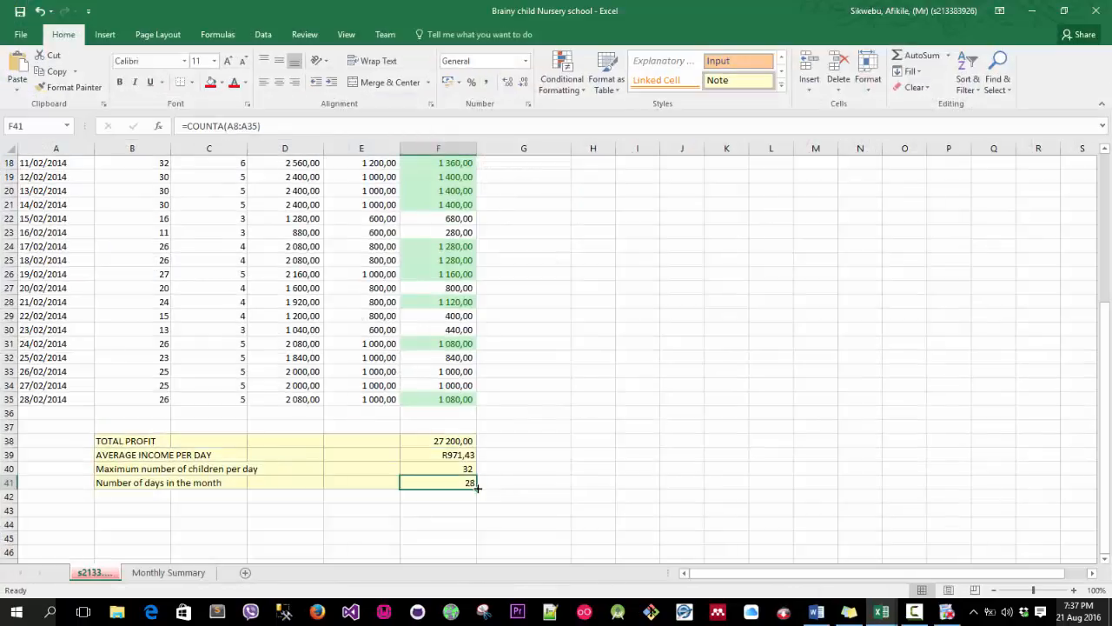
Insert blank rows above the 20/02/2014 and 14/02/2014 rows in the date table.
{"action": "left_click", "coordinate": [9, 288]}
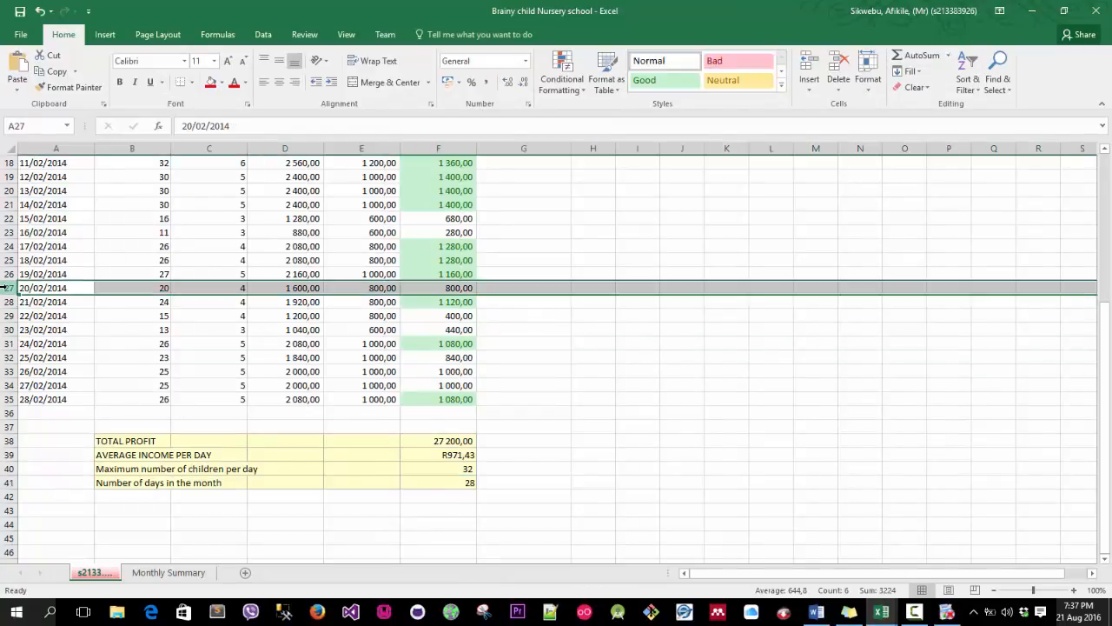
{"action": "right_click", "coordinate": [9, 288]}
{"action": "left_click", "coordinate": [26, 383]}
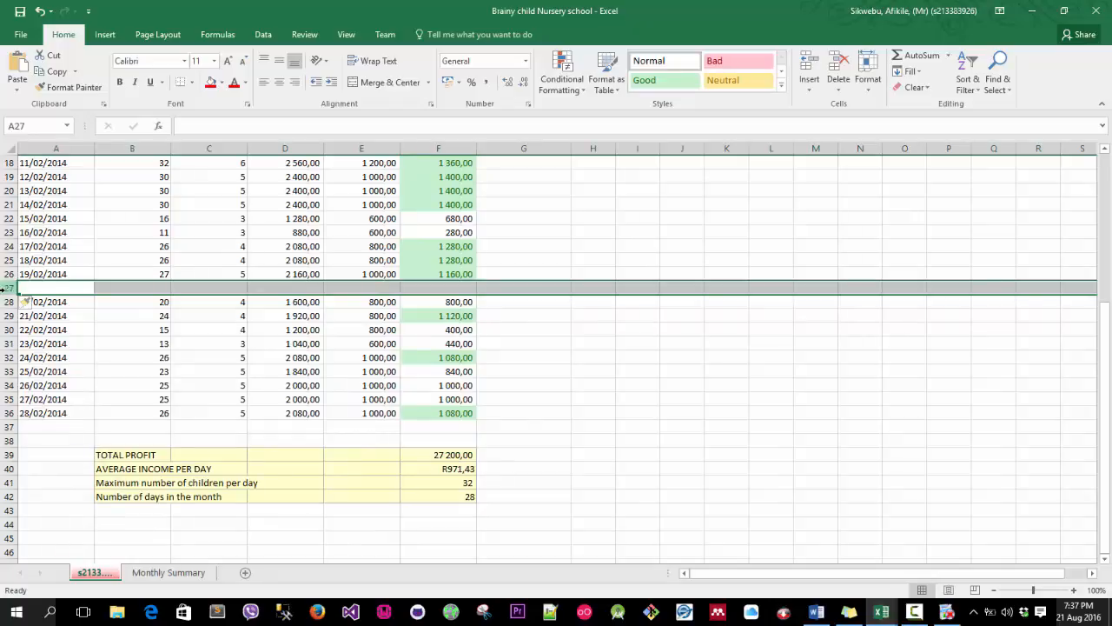
{"action": "left_click", "coordinate": [8, 206]}
{"action": "right_click", "coordinate": [11, 209]}
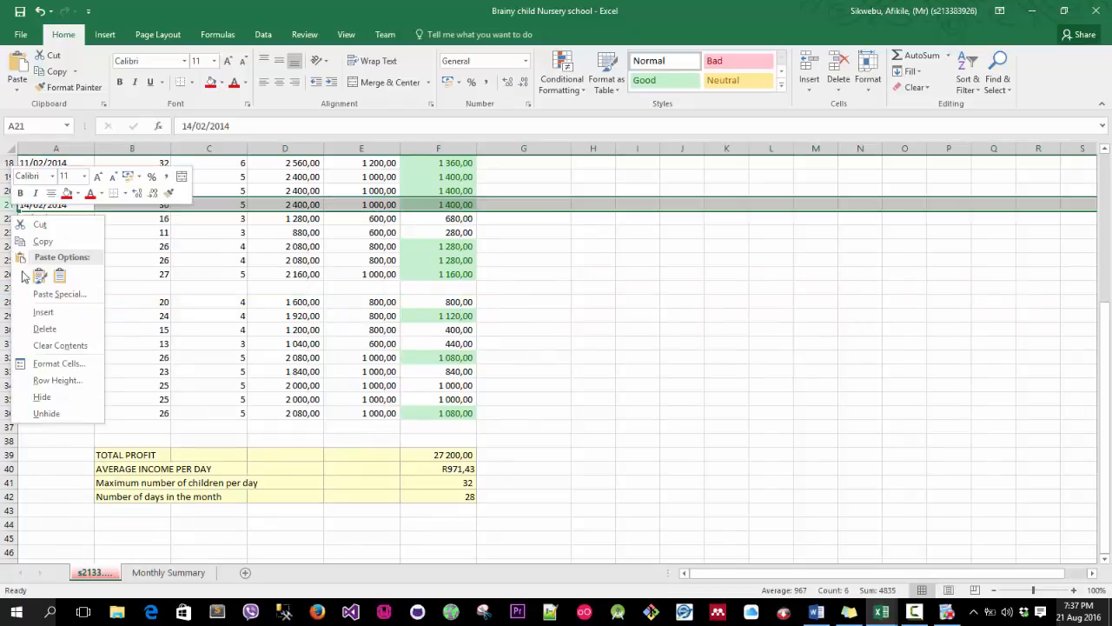
{"action": "left_click", "coordinate": [43, 315]}
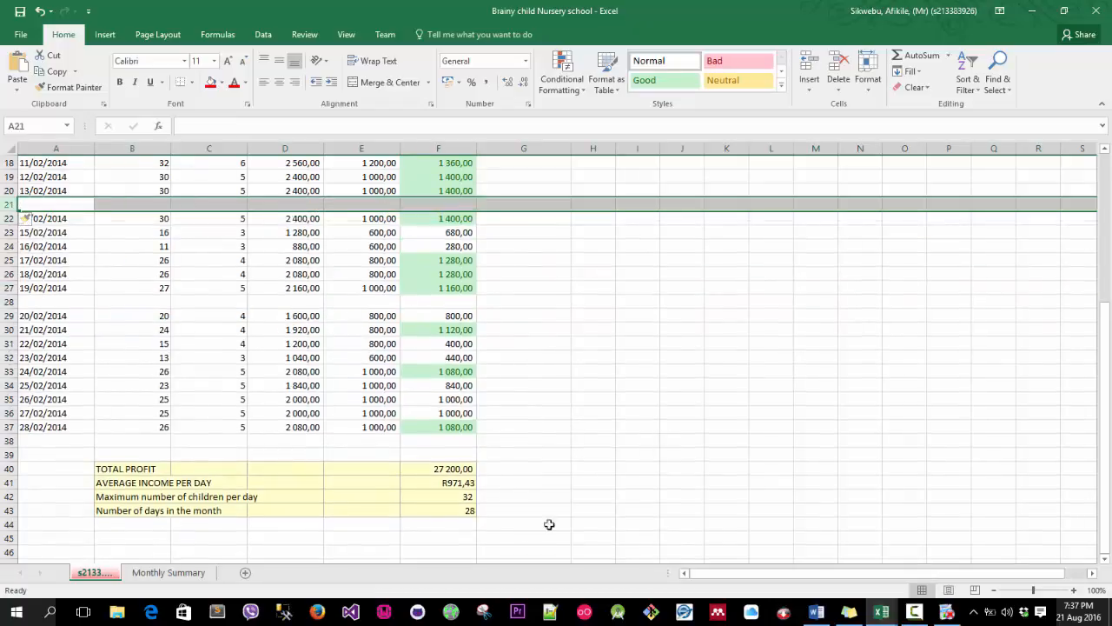
Examine the COUNTA formula in F43 against the inserted blank rows 21 and 28.
{"action": "left_click", "coordinate": [463, 510]}
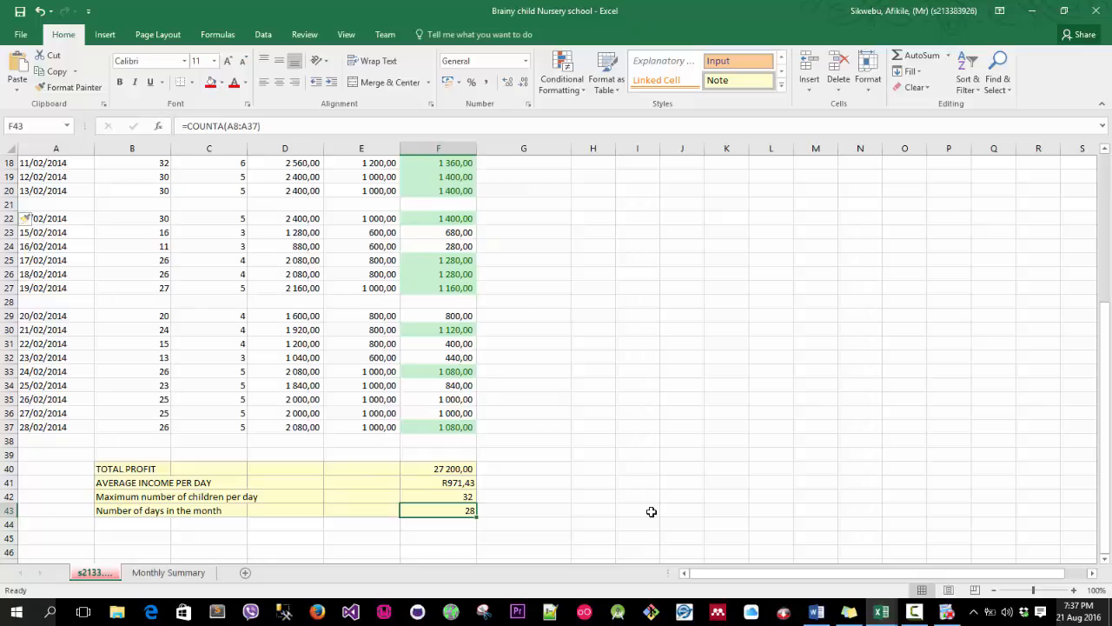
{"action": "left_click", "coordinate": [9, 302]}
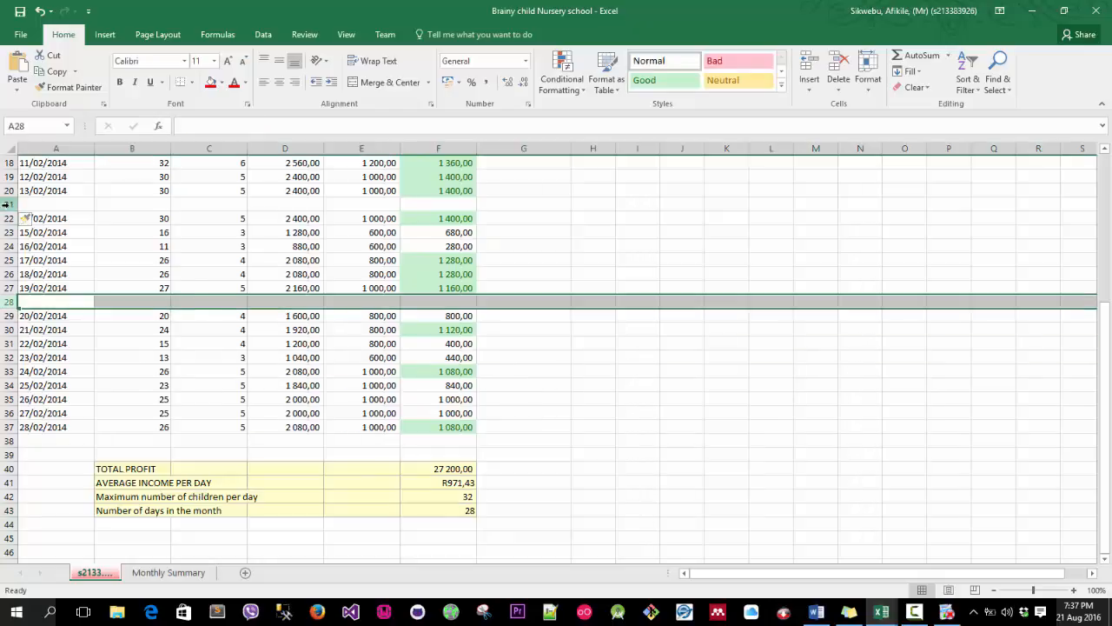
{"action": "left_click", "coordinate": [9, 204]}
{"action": "left_click", "coordinate": [8, 301]}
{"action": "left_click", "coordinate": [9, 204]}
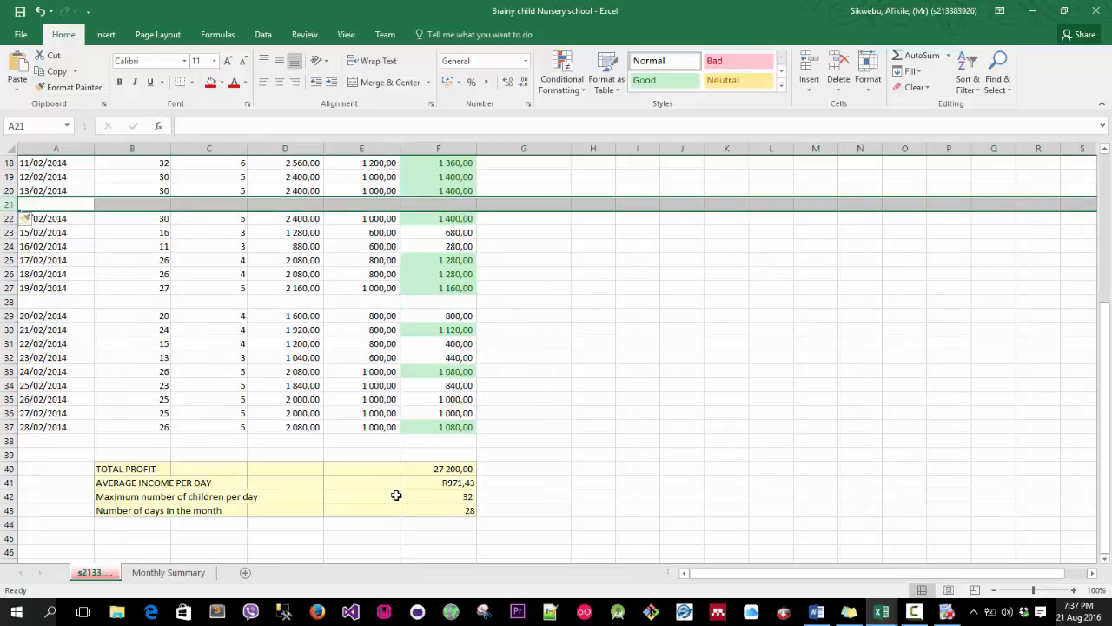
{"action": "left_click", "coordinate": [442, 510]}
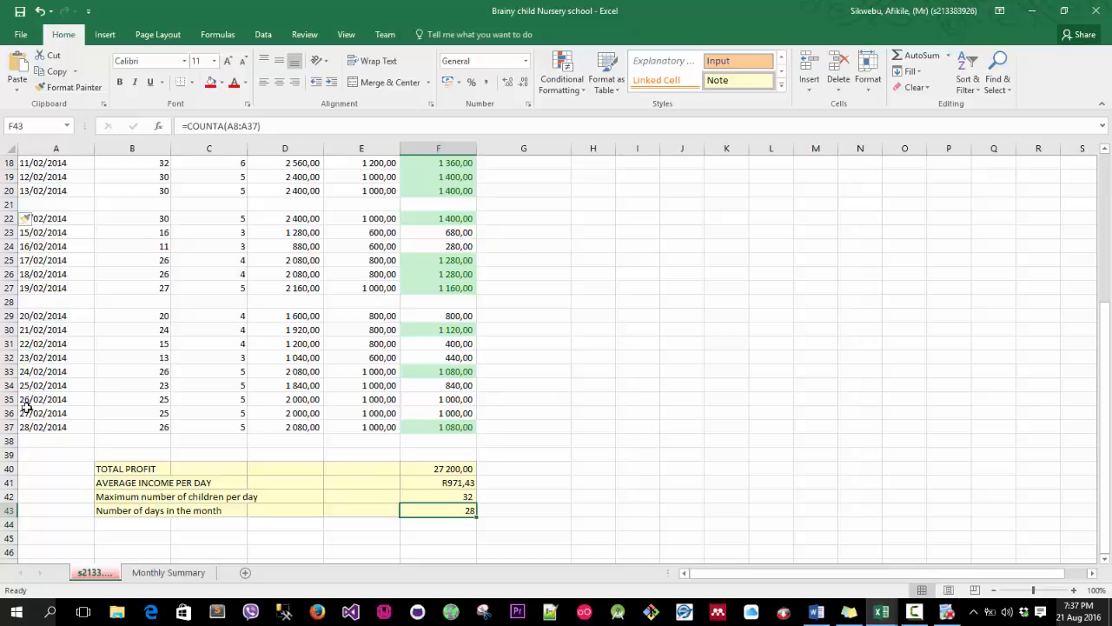
{"action": "right_click", "coordinate": [15, 301]}
{"action": "key", "text": "Escape"}
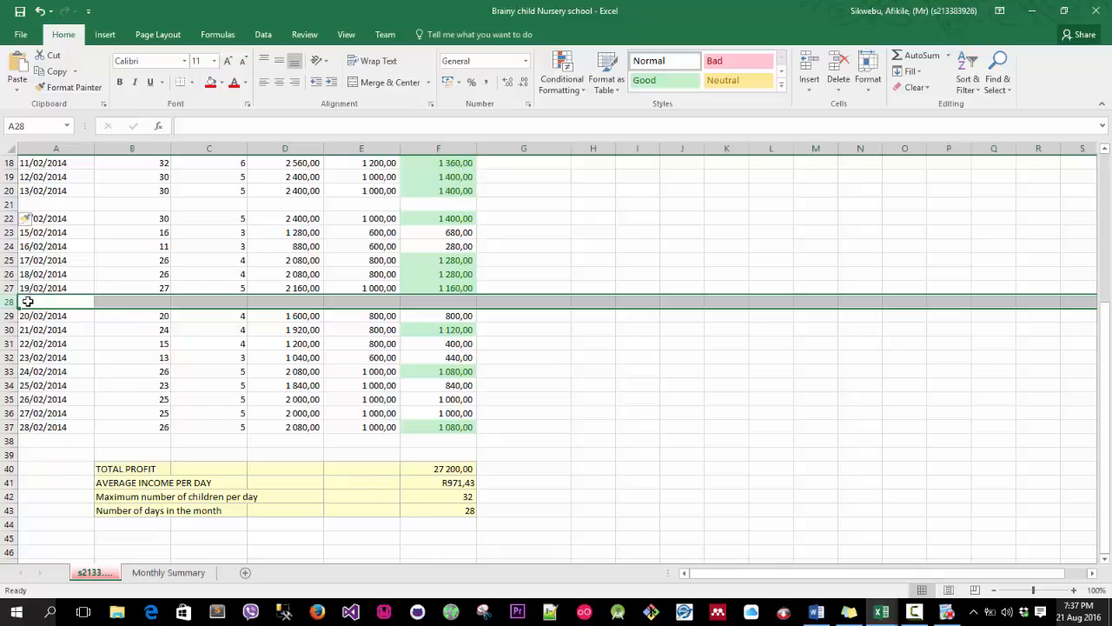
Enter the date 29/02/2014 in the blank row 28 of the date column.
{"action": "left_click", "coordinate": [55, 301]}
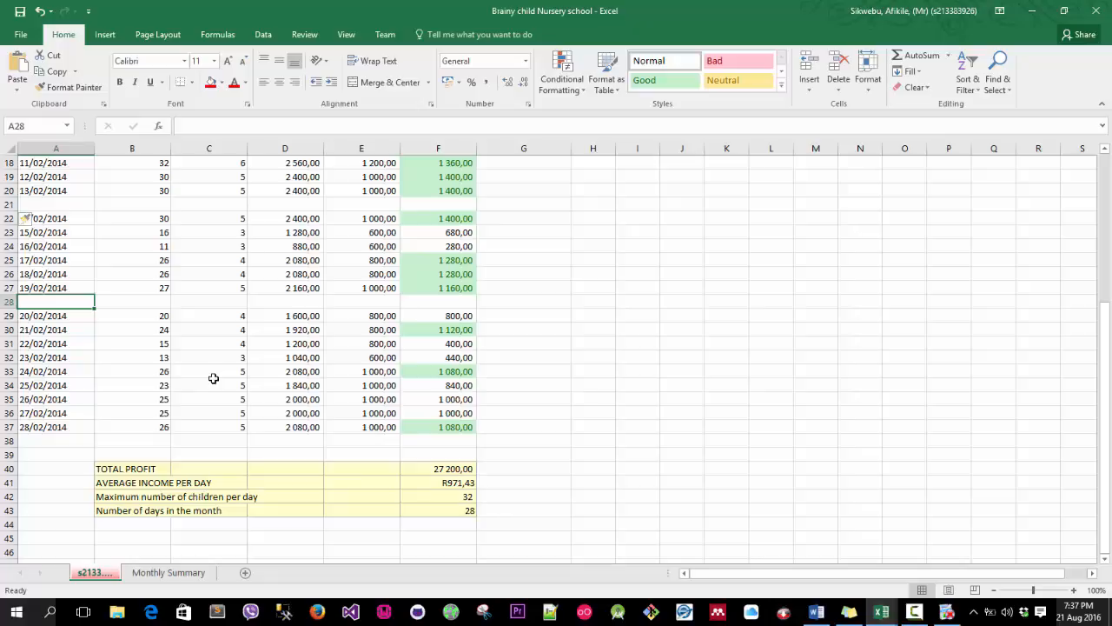
{"action": "type", "text": "29"}
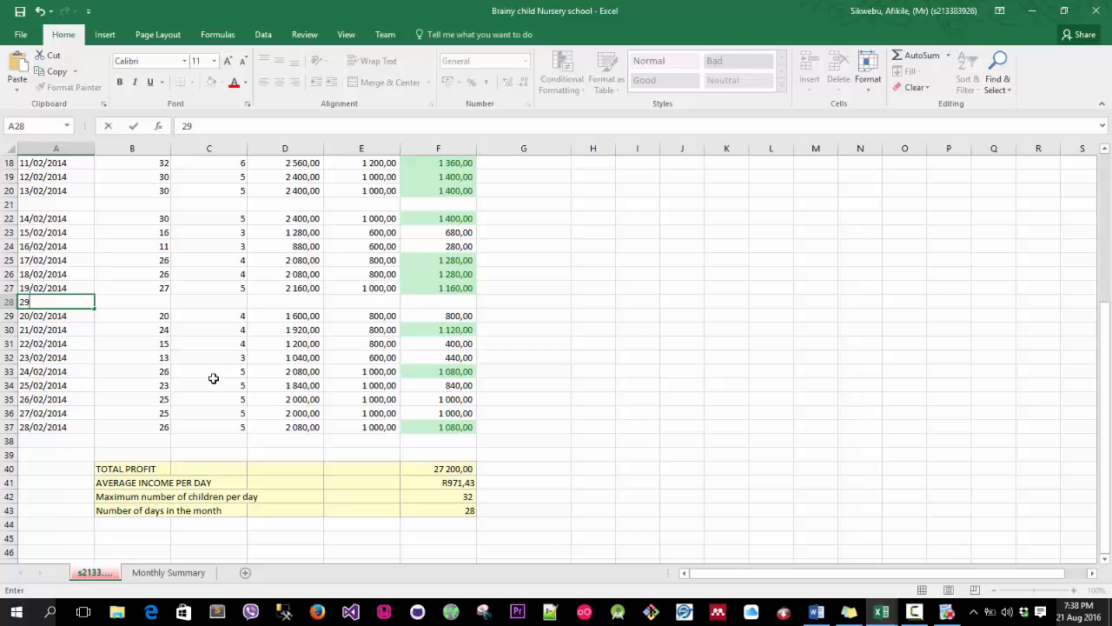
{"action": "type", "text": "/02/2014"}
{"action": "key", "text": "Return"}
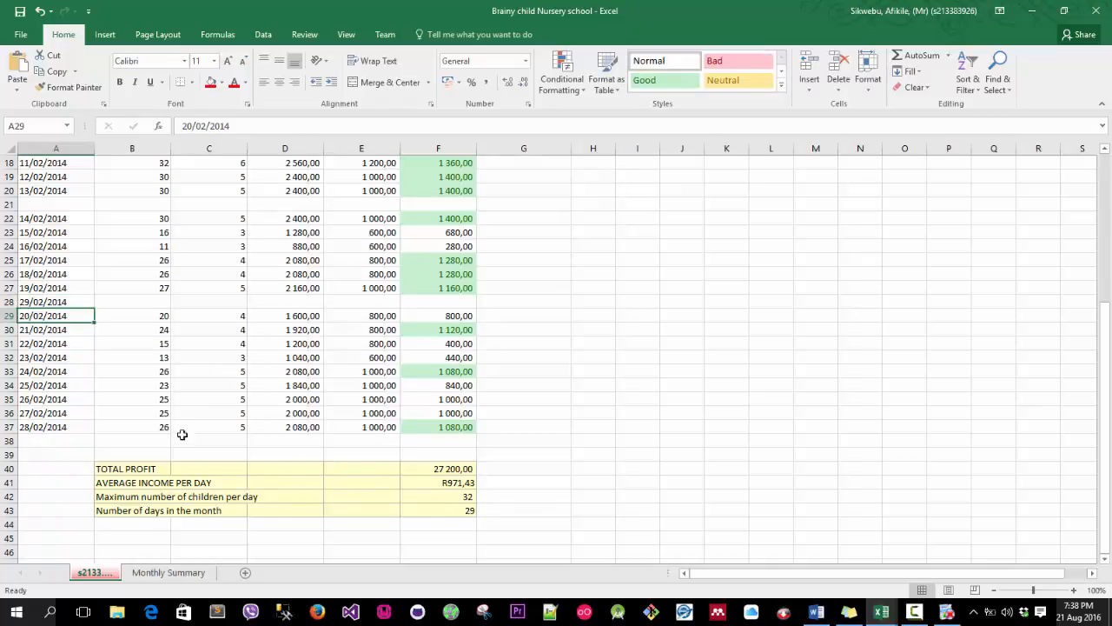
Delete the inserted rows 28 and 21 from the date table.
{"action": "left_click", "coordinate": [7, 302]}
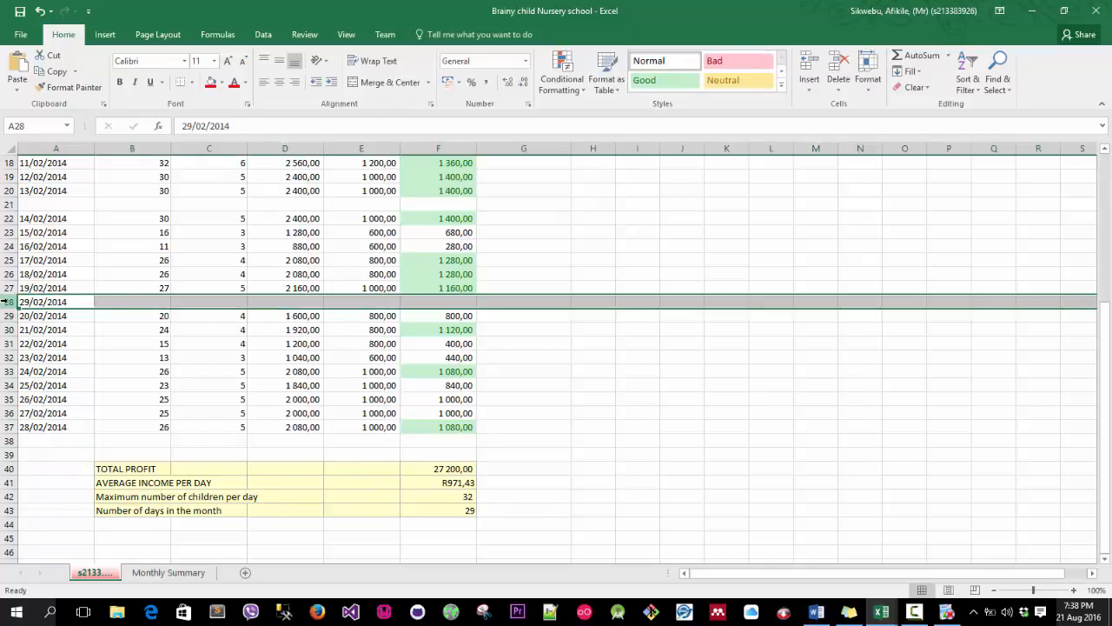
{"action": "right_click", "coordinate": [7, 302]}
{"action": "key", "text": "Escape"}
{"action": "right_click", "coordinate": [7, 302]}
{"action": "key", "text": "Escape"}
{"action": "right_click", "coordinate": [7, 301]}
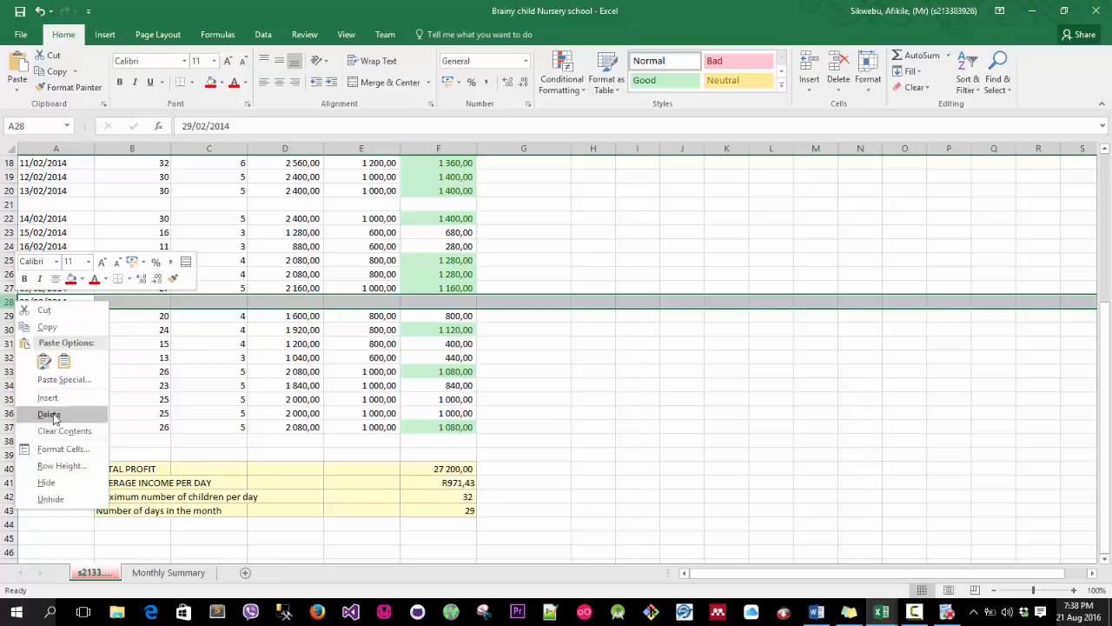
{"action": "left_click", "coordinate": [44, 412]}
{"action": "left_click", "coordinate": [11, 204]}
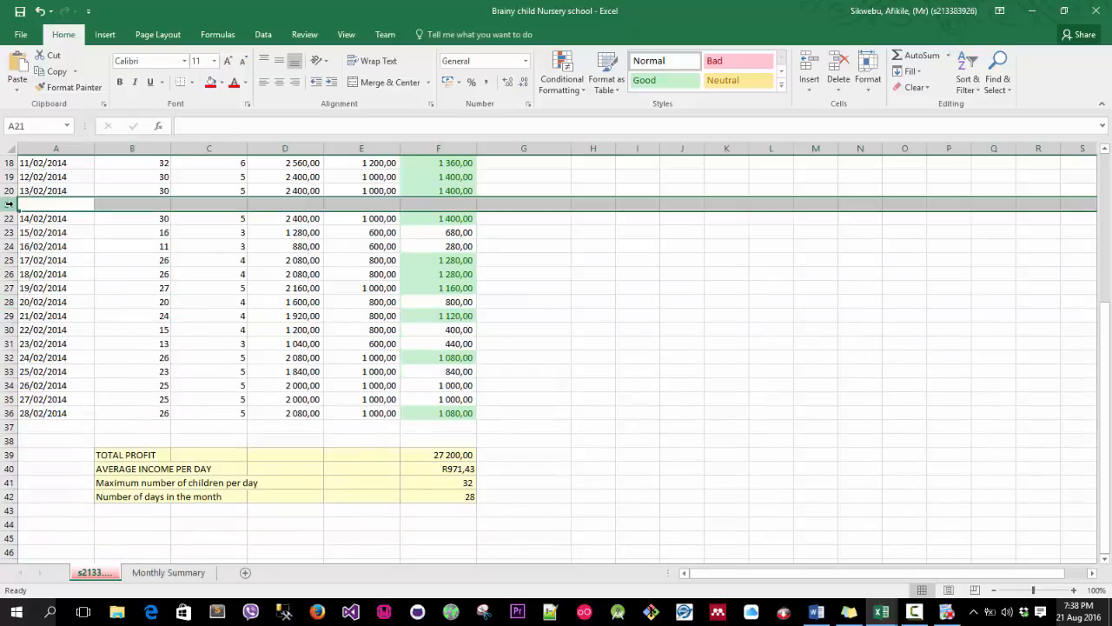
{"action": "right_click", "coordinate": [11, 204]}
{"action": "left_click", "coordinate": [48, 318]}
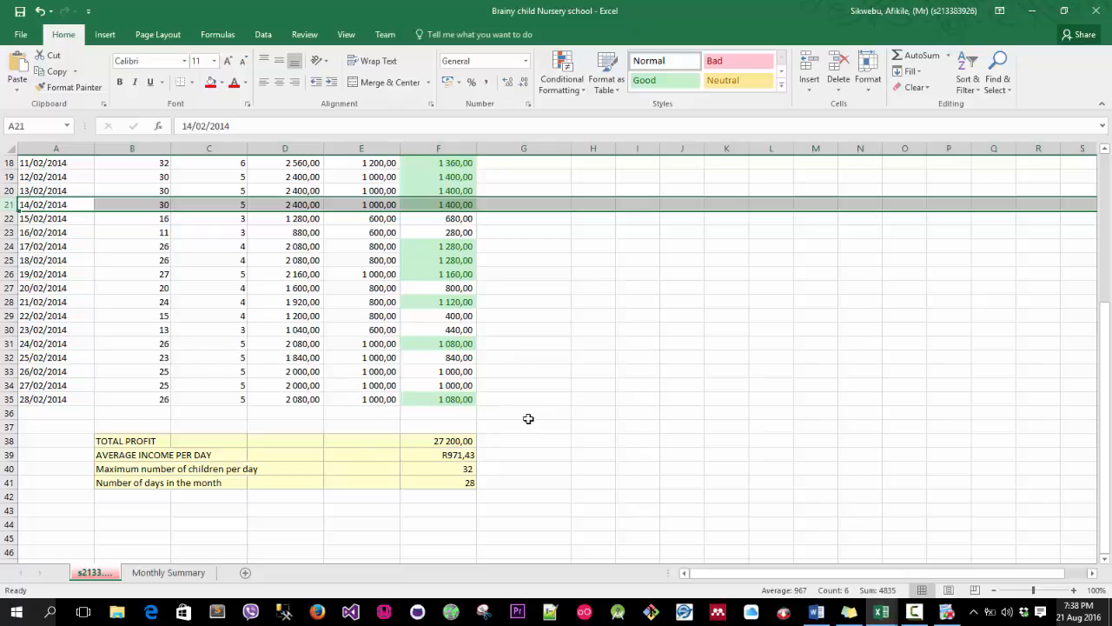
Clear the number-of-days formula in F41 and start the COUNTA function through Insert Function.
{"action": "left_click", "coordinate": [437, 484]}
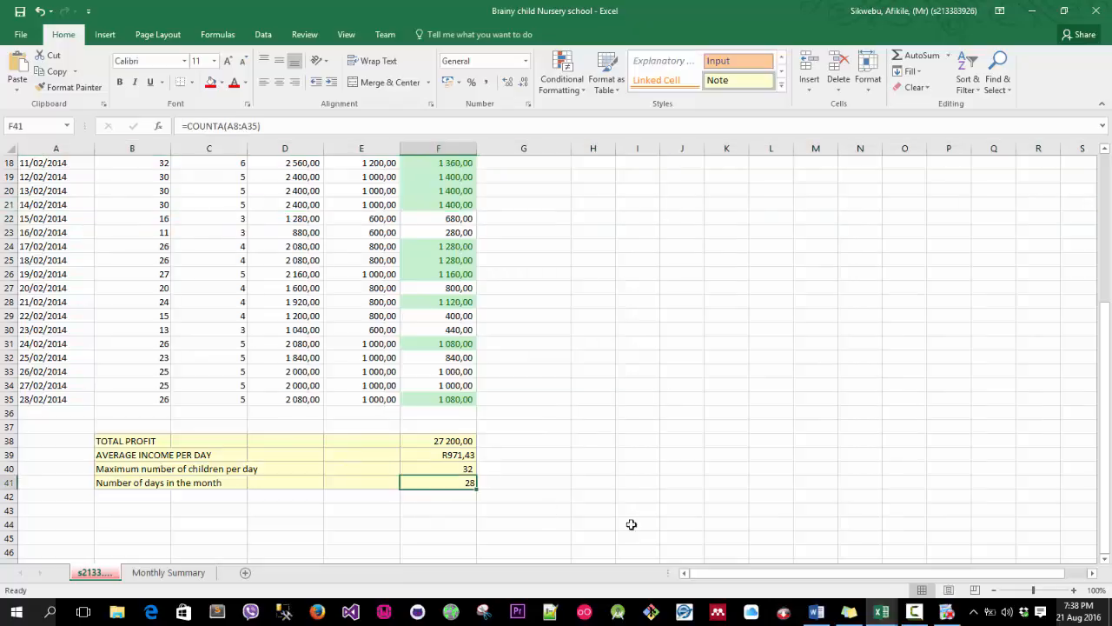
{"action": "mouse_move", "coordinate": [890, 616]}
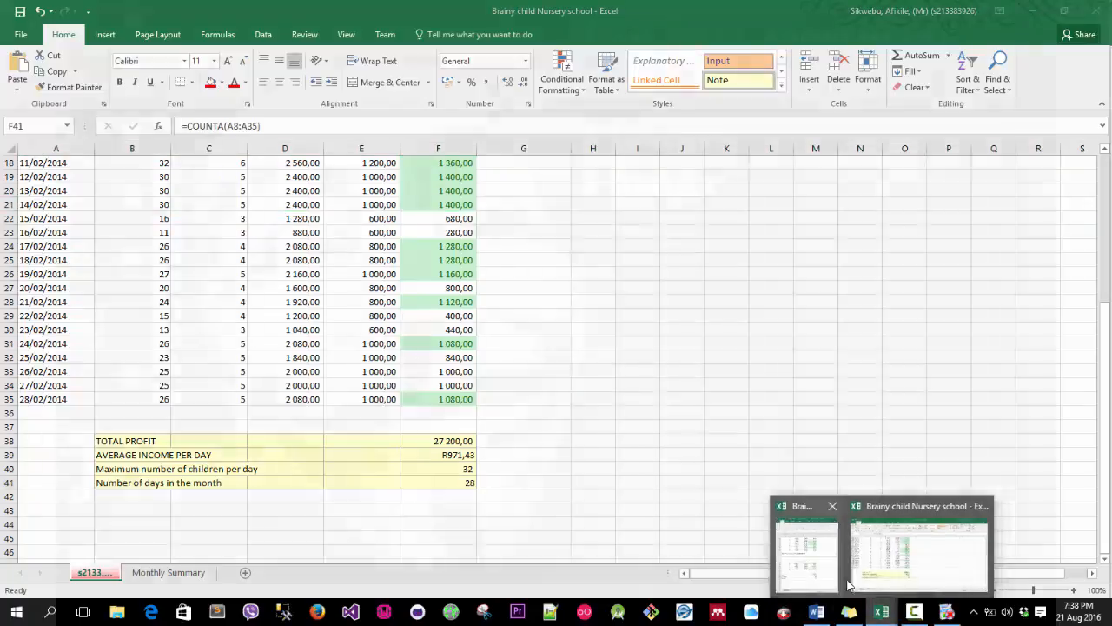
{"action": "mouse_move", "coordinate": [815, 566]}
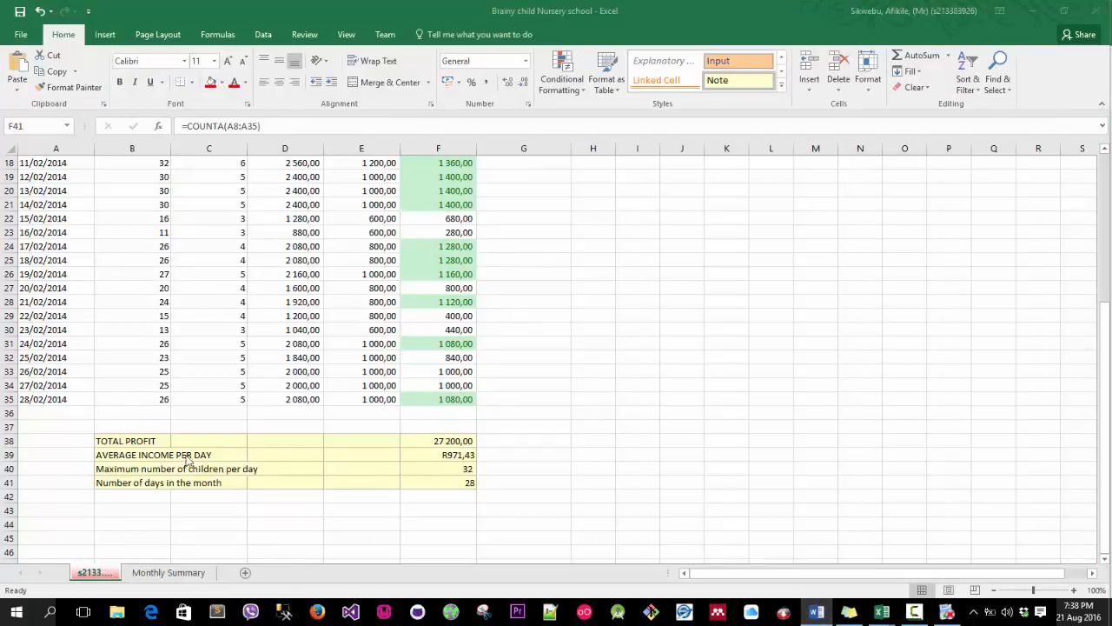
{"action": "left_click", "coordinate": [468, 488]}
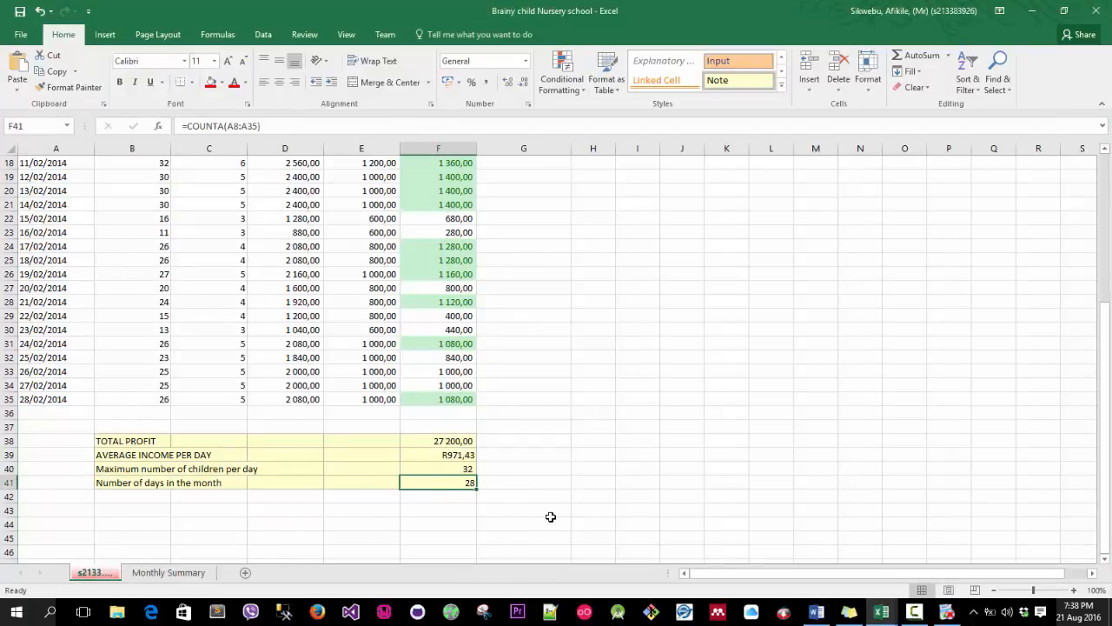
{"action": "key", "text": "Delete"}
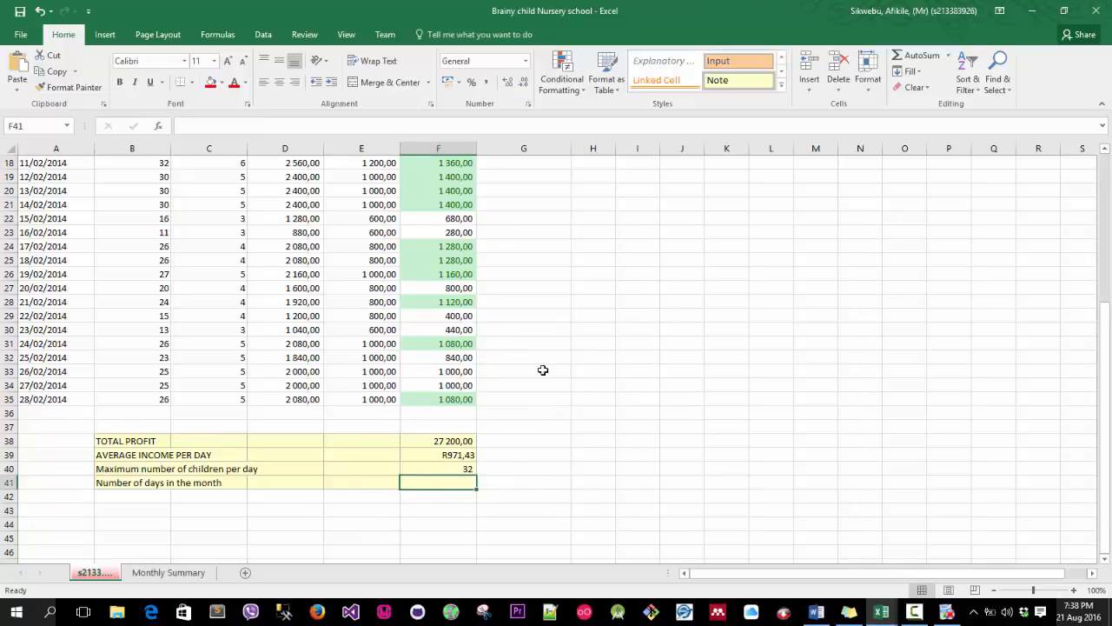
{"action": "scroll", "coordinate": [542, 370], "scroll_direction": "up", "scroll_amount": 2}
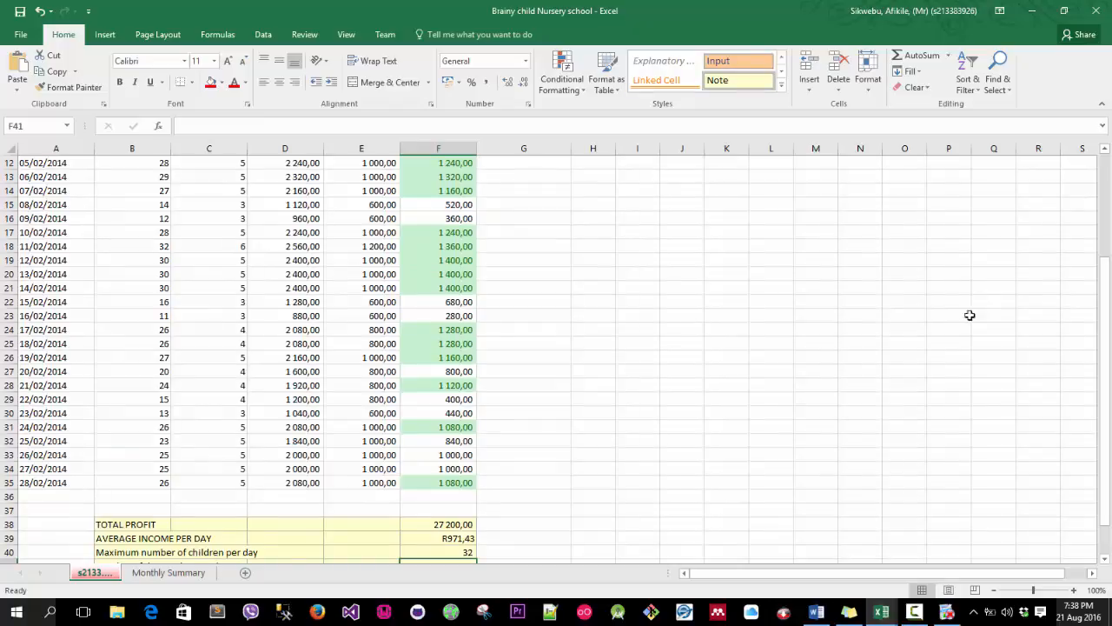
{"action": "left_click", "coordinate": [948, 55]}
{"action": "left_click", "coordinate": [961, 158]}
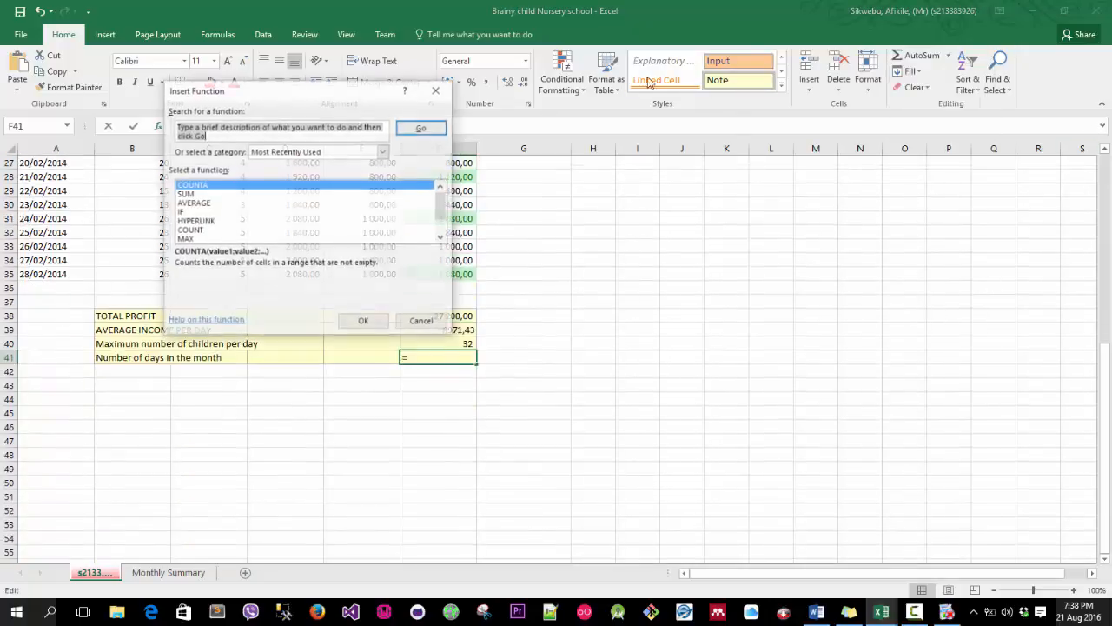
{"action": "type", "text": "counta"}
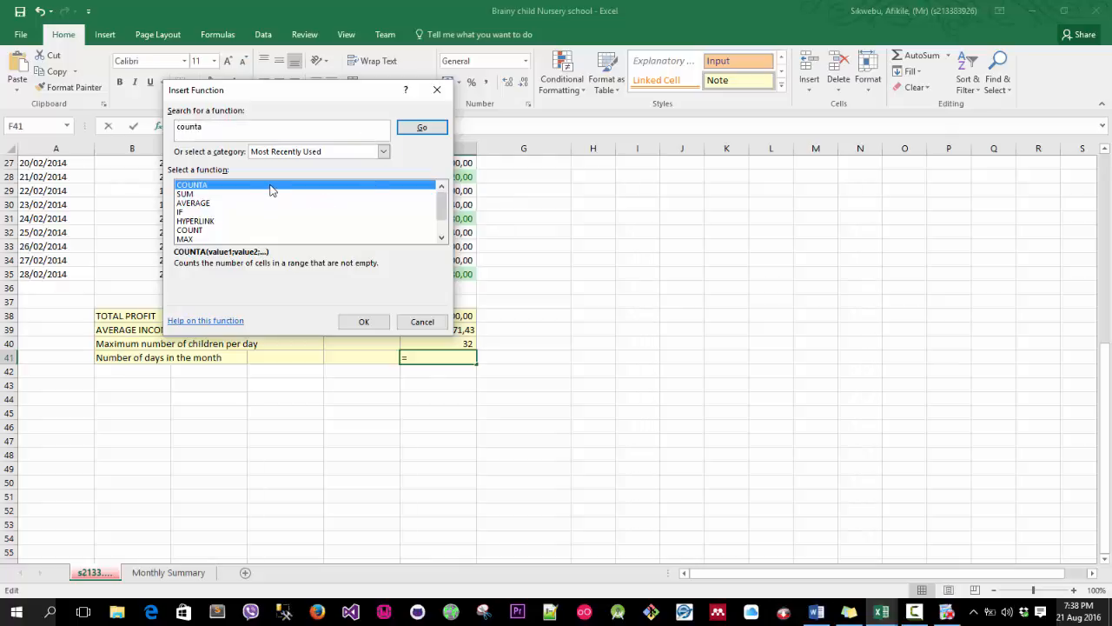
{"action": "left_click", "coordinate": [376, 316]}
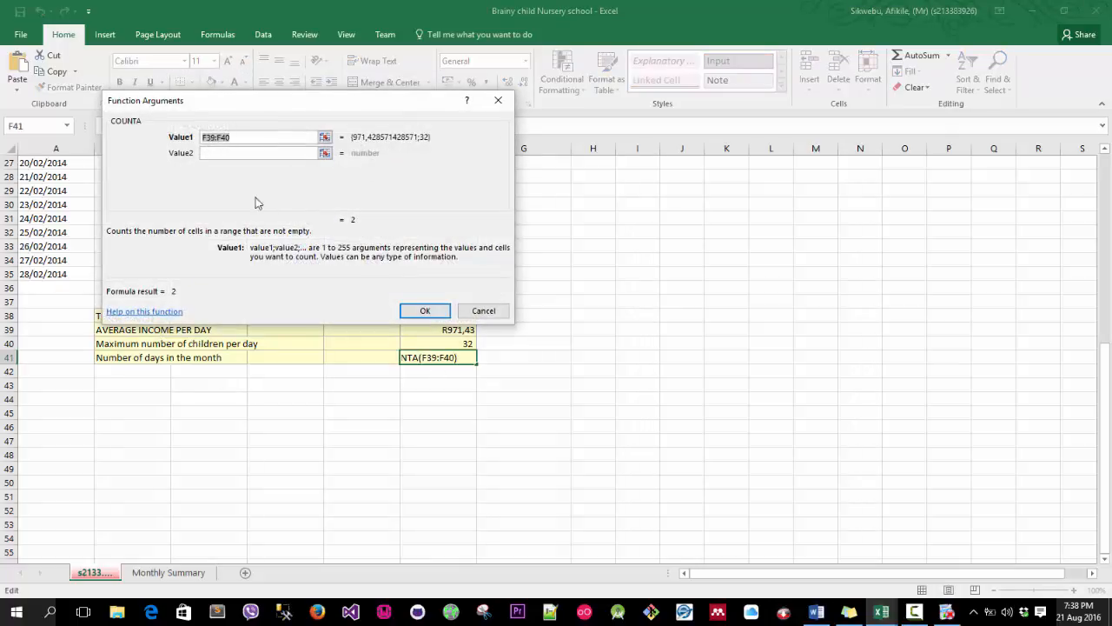
Set the COUNTA argument to the range 8:a35 and confirm, closing the formula error message.
{"action": "left_click", "coordinate": [213, 138]}
{"action": "key", "text": "BackSpace"}
{"action": "type", "text": "a"}
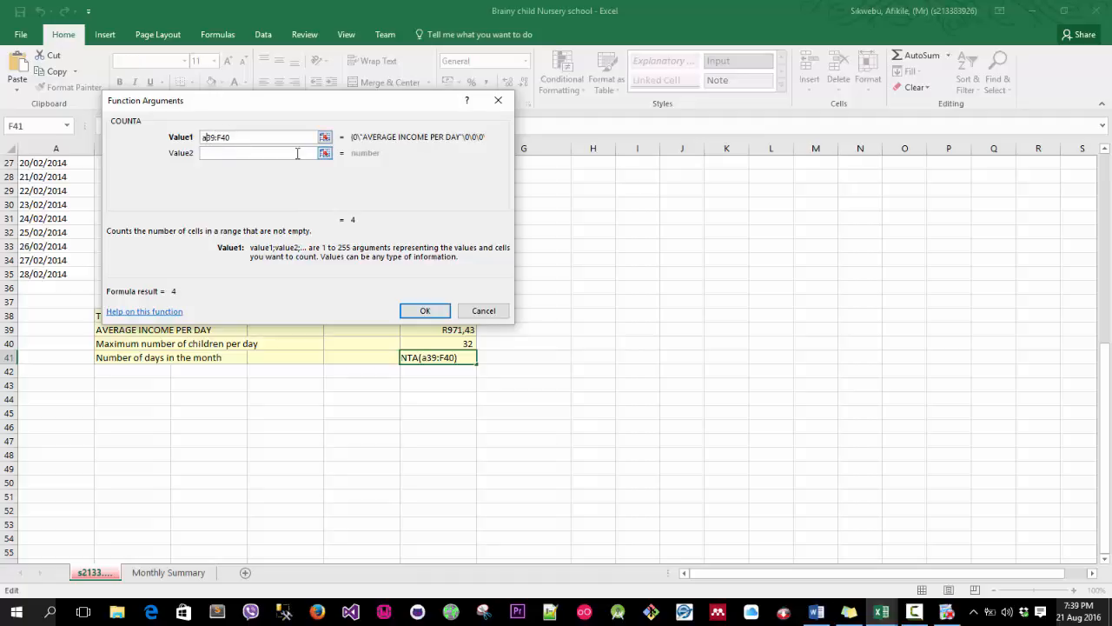
{"action": "key", "text": "Delete"}
{"action": "key", "text": "Delete"}
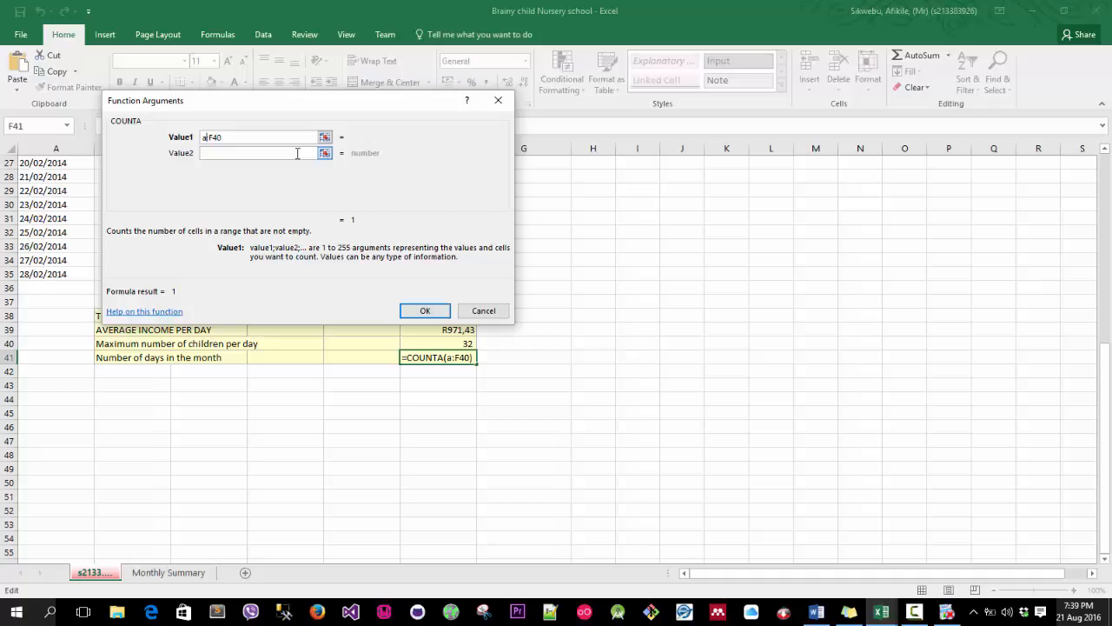
{"action": "key", "text": "BackSpace"}
{"action": "type", "text": "8"}
{"action": "key", "text": "Right"}
{"action": "key", "text": "Delete"}
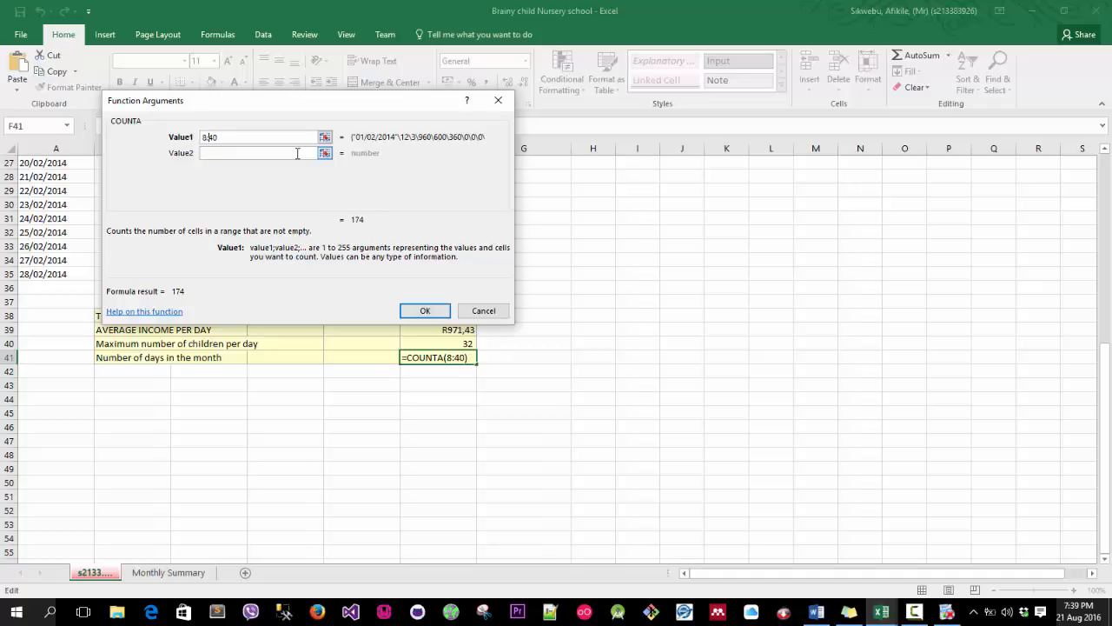
{"action": "type", "text": "a"}
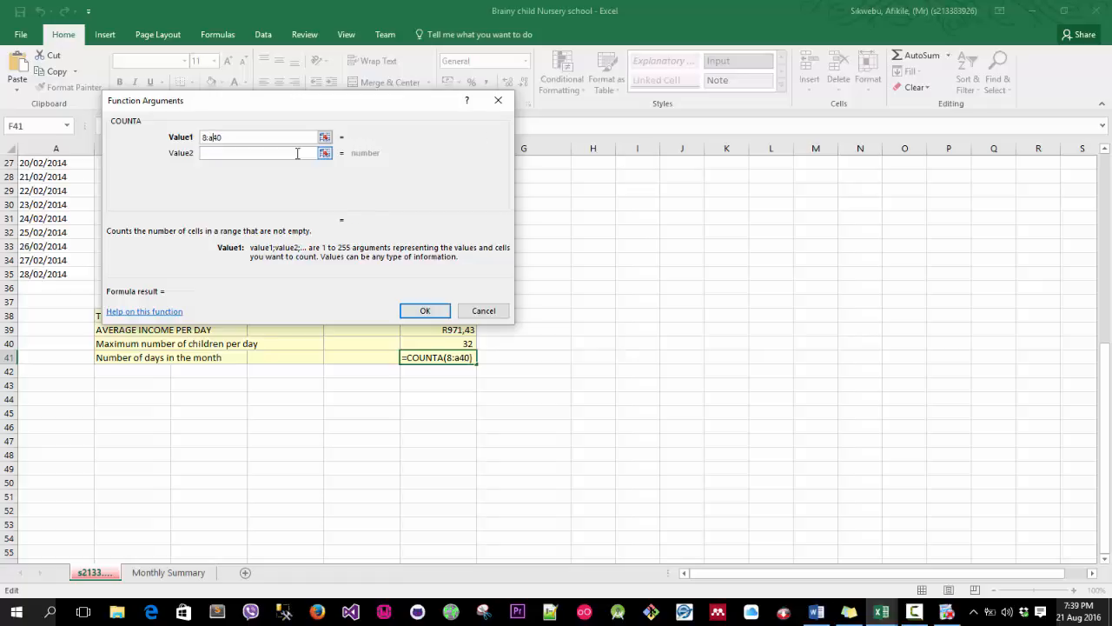
{"action": "key", "text": "Delete"}
{"action": "key", "text": "Delete"}
{"action": "type", "text": "35"}
{"action": "key", "text": "Return"}
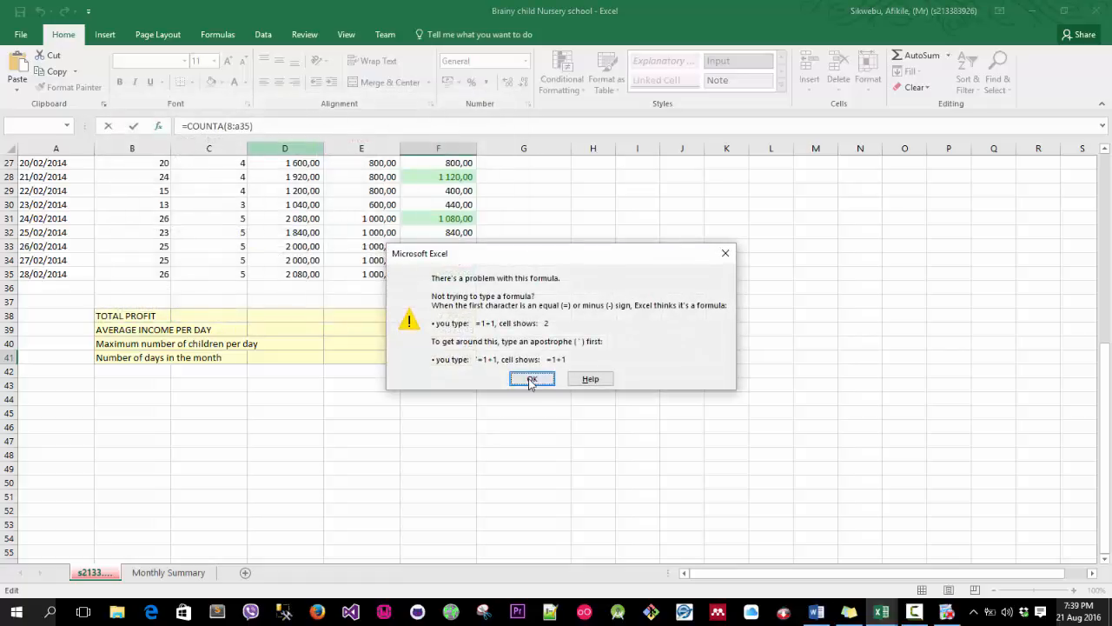
{"action": "left_click", "coordinate": [525, 380]}
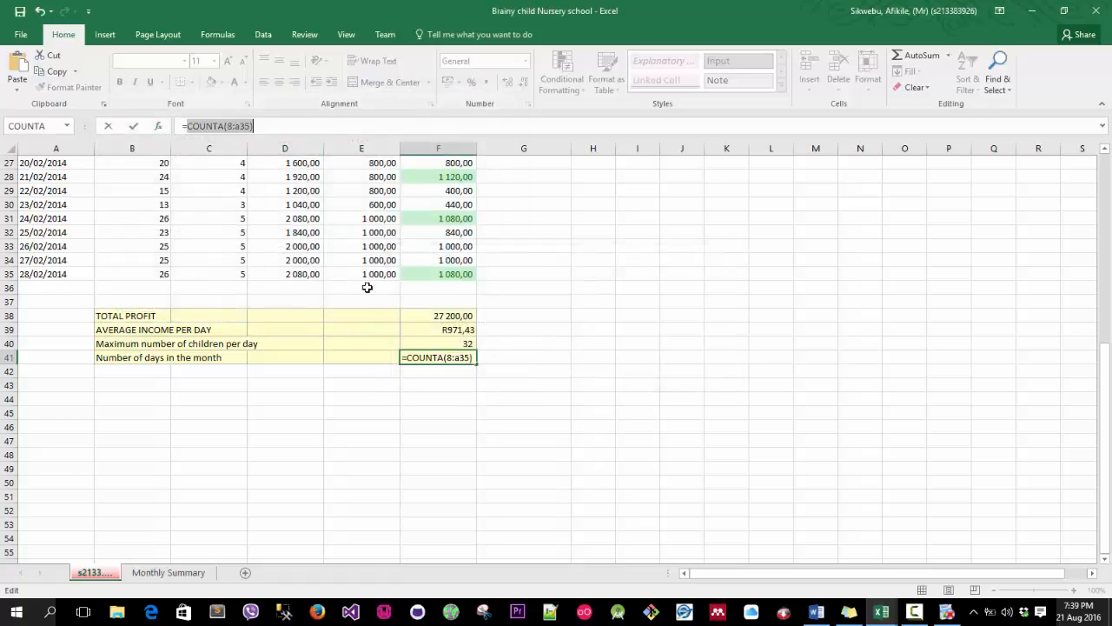
Correct the F41 formula to =COUNTA(a8:a35) and confirm it.
{"action": "left_click", "coordinate": [229, 128]}
{"action": "type", "text": "a"}
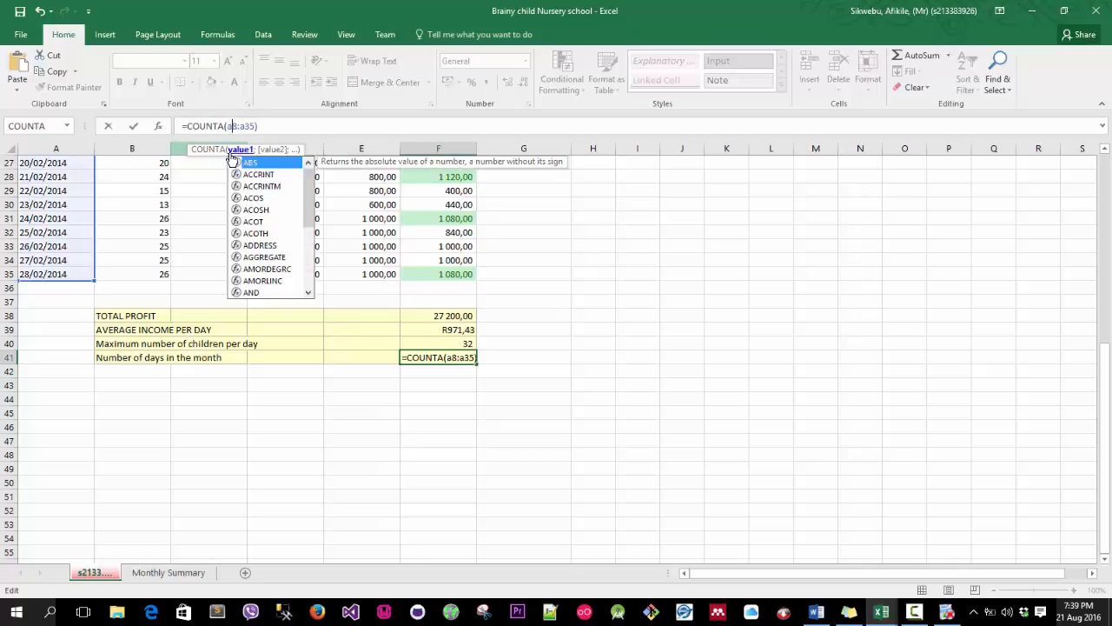
{"action": "key", "text": "Return"}
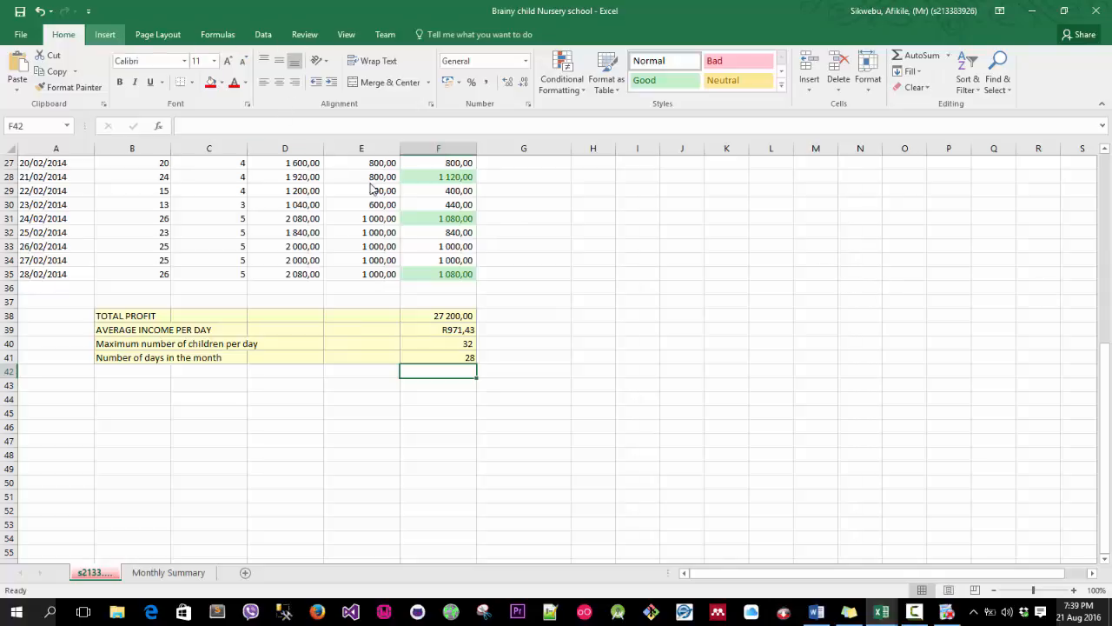
Open the Header & Footer view and insert the file path and file name into the left footer section.
{"action": "left_click", "coordinate": [105, 34]}
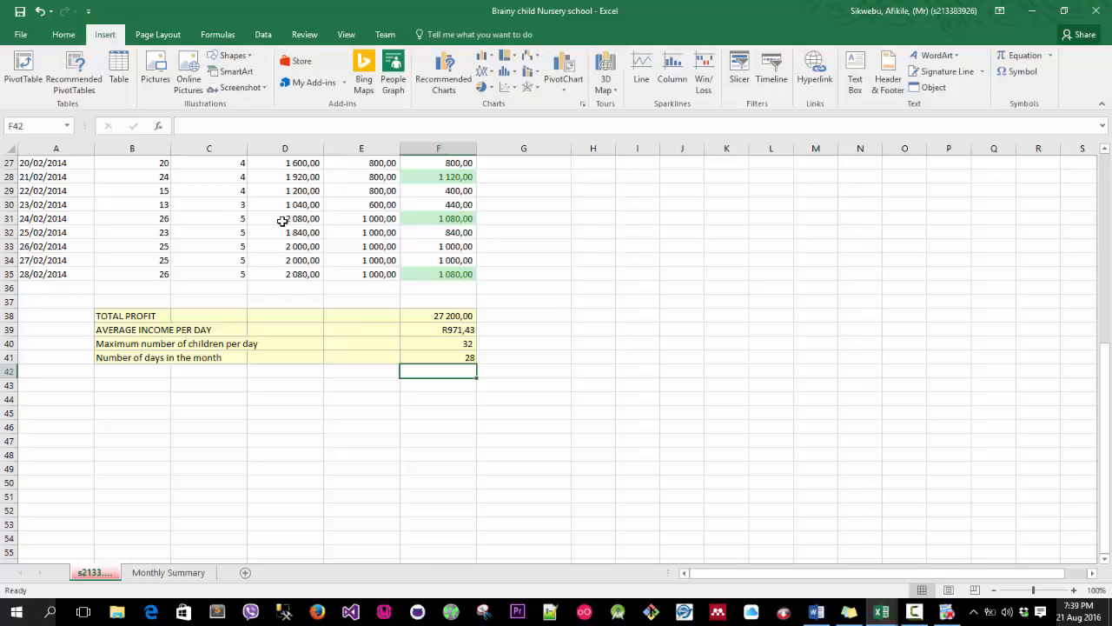
{"action": "left_click", "coordinate": [890, 80]}
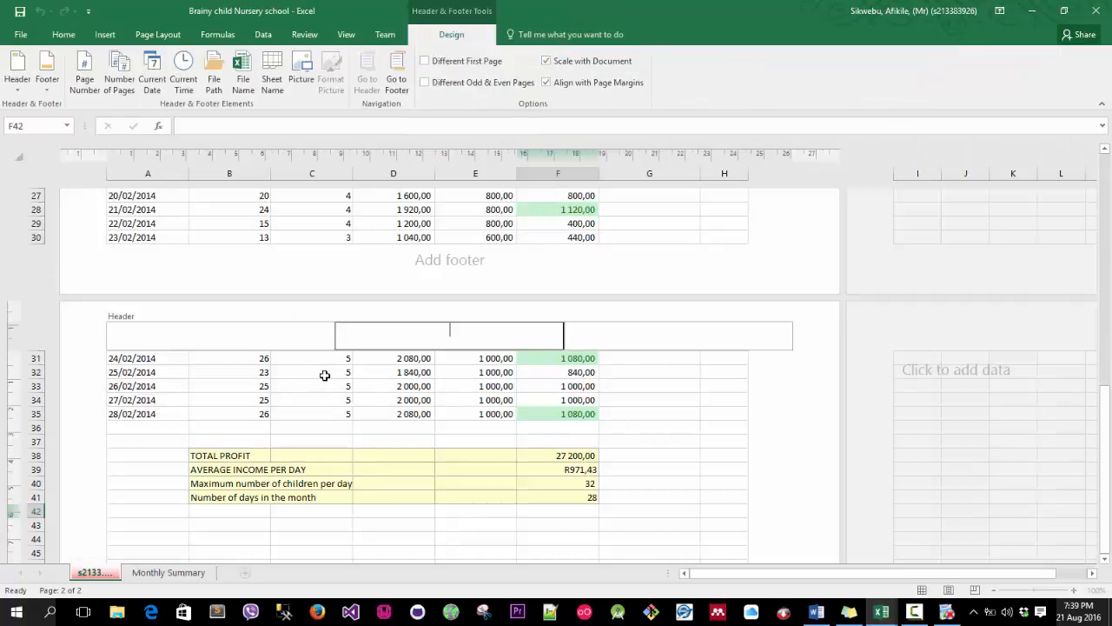
{"action": "left_click", "coordinate": [449, 418]}
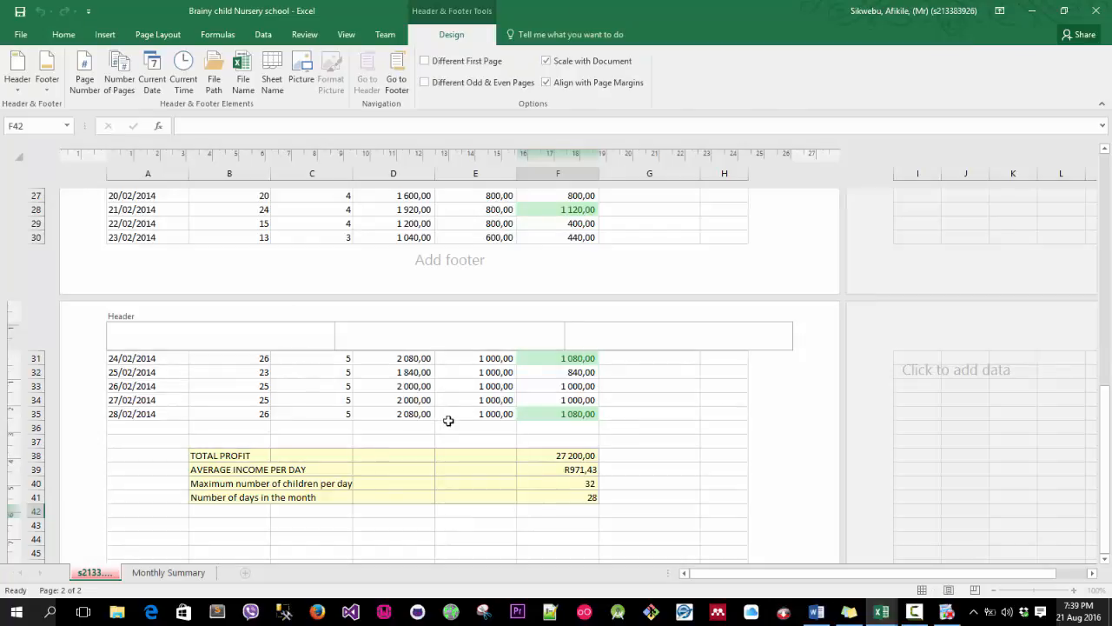
{"action": "scroll", "coordinate": [435, 423], "scroll_direction": "down", "scroll_amount": 8}
{"action": "left_click", "coordinate": [329, 427]}
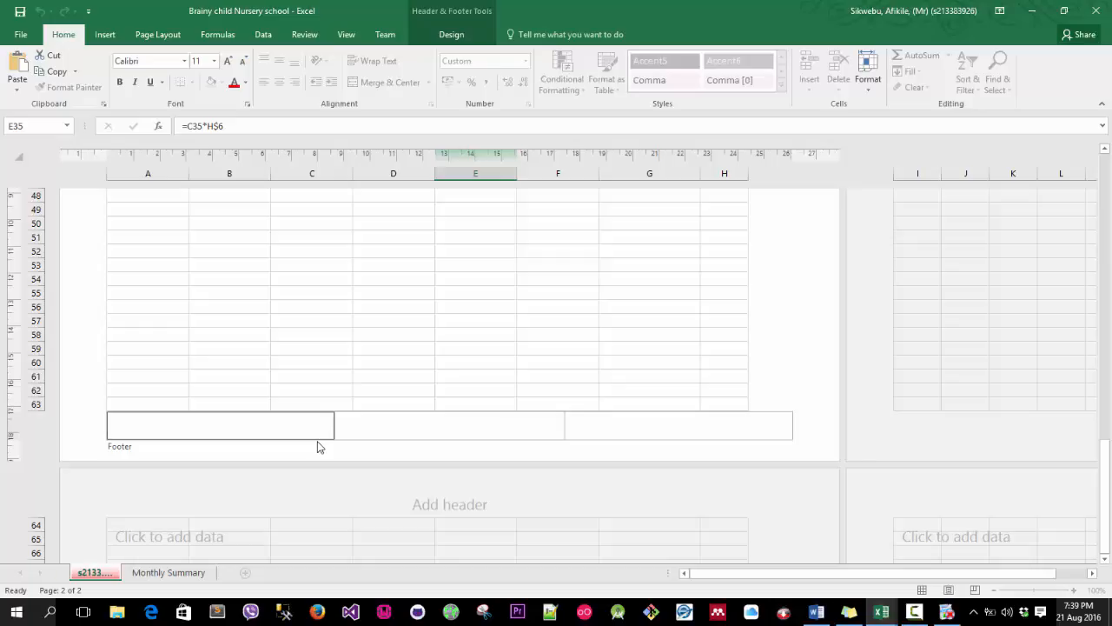
{"action": "left_click", "coordinate": [453, 36]}
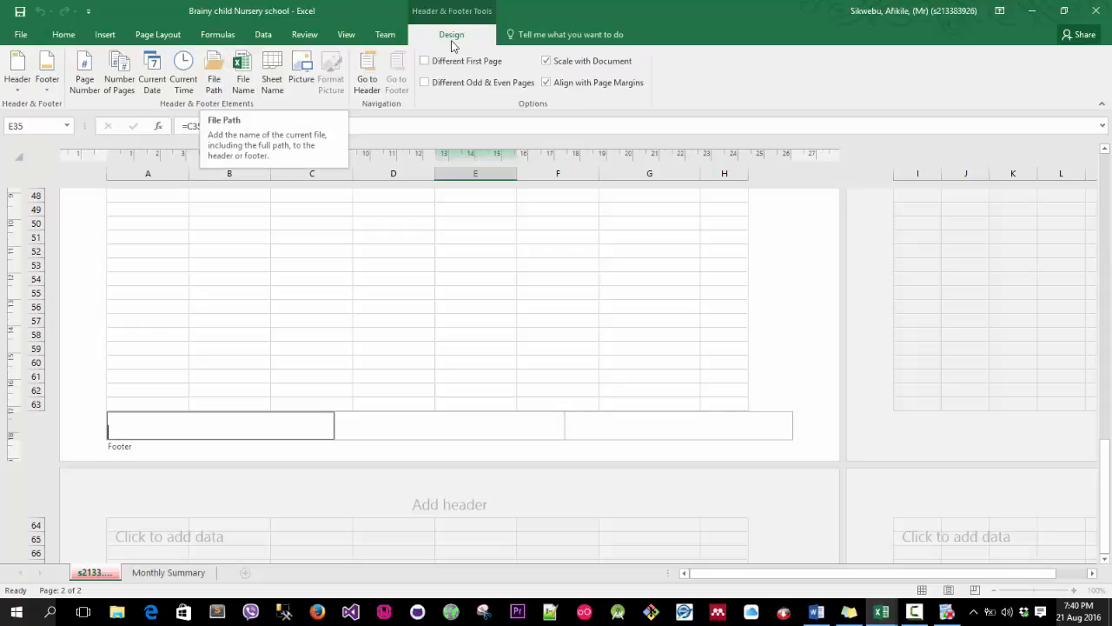
{"action": "left_click", "coordinate": [213, 74]}
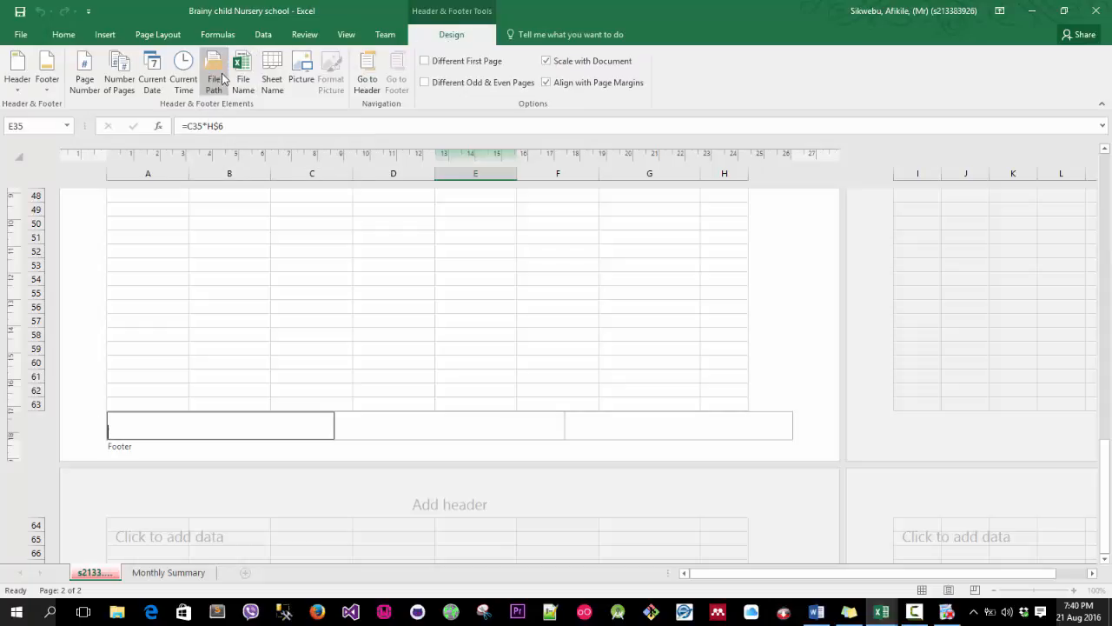
{"action": "left_click", "coordinate": [243, 74]}
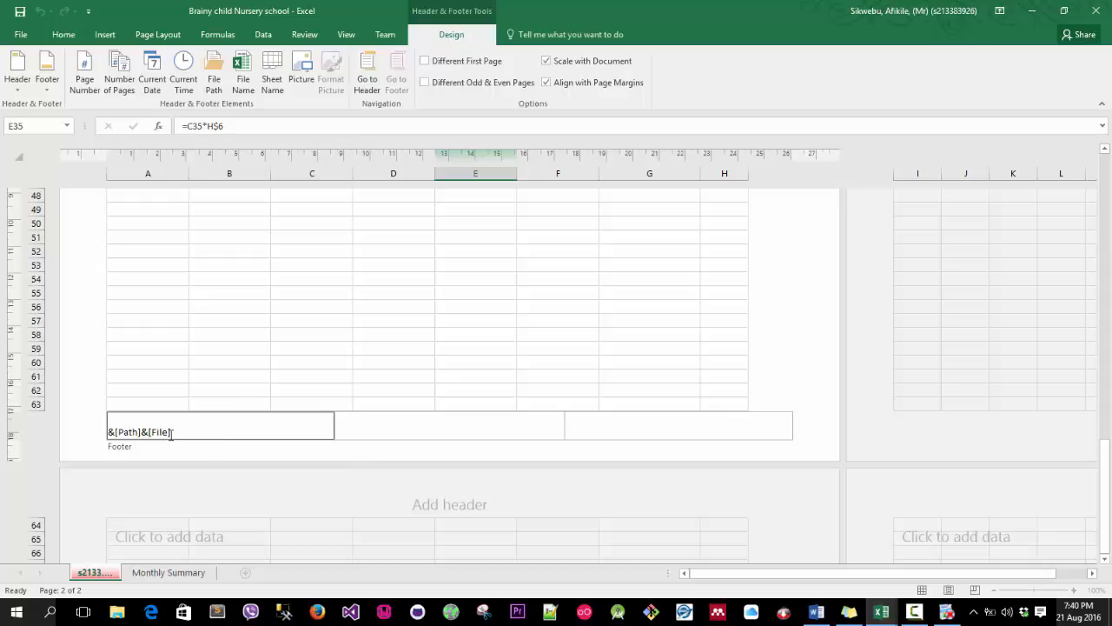
Enter the student's surname, initials and student number in the centre footer section.
{"action": "left_click", "coordinate": [444, 445]}
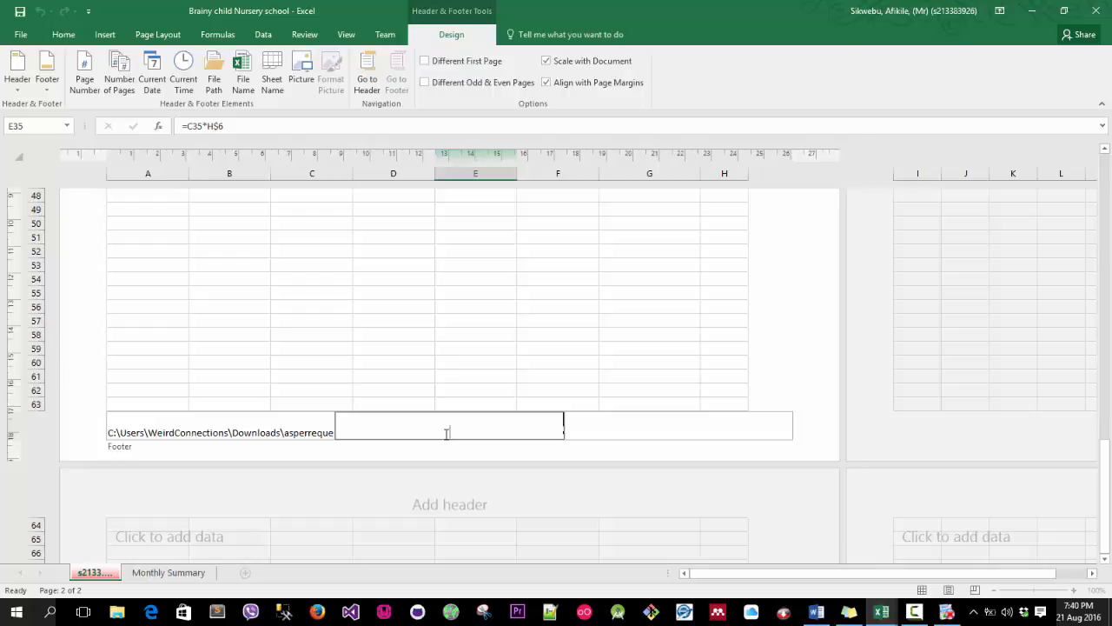
Add the current time to the right footer section and leave the footer.
{"action": "left_click", "coordinate": [651, 427]}
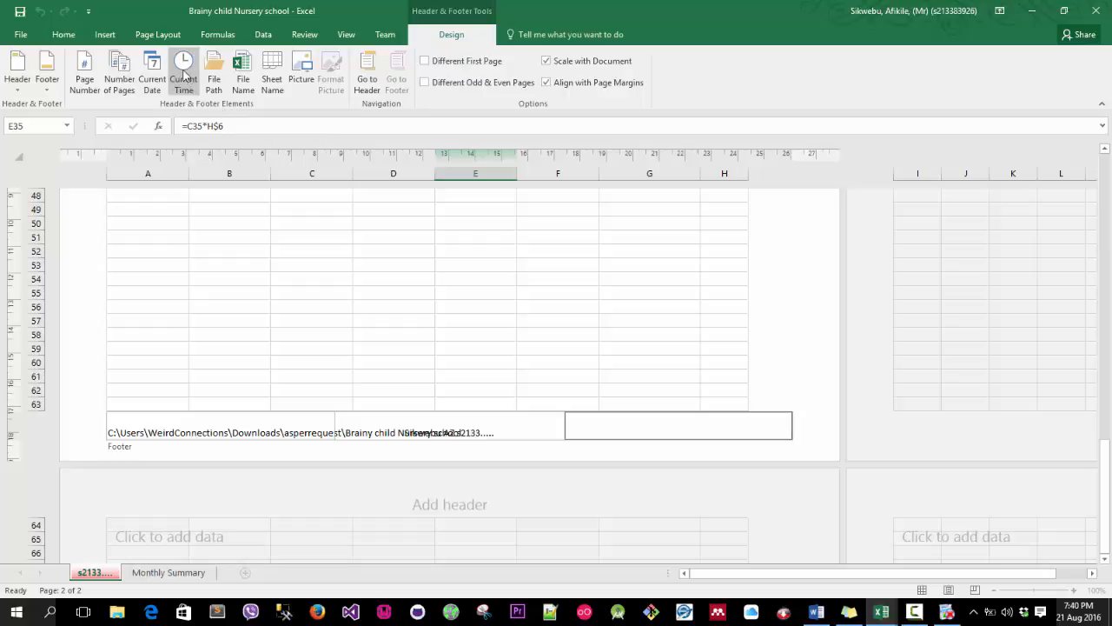
{"action": "left_click", "coordinate": [184, 83]}
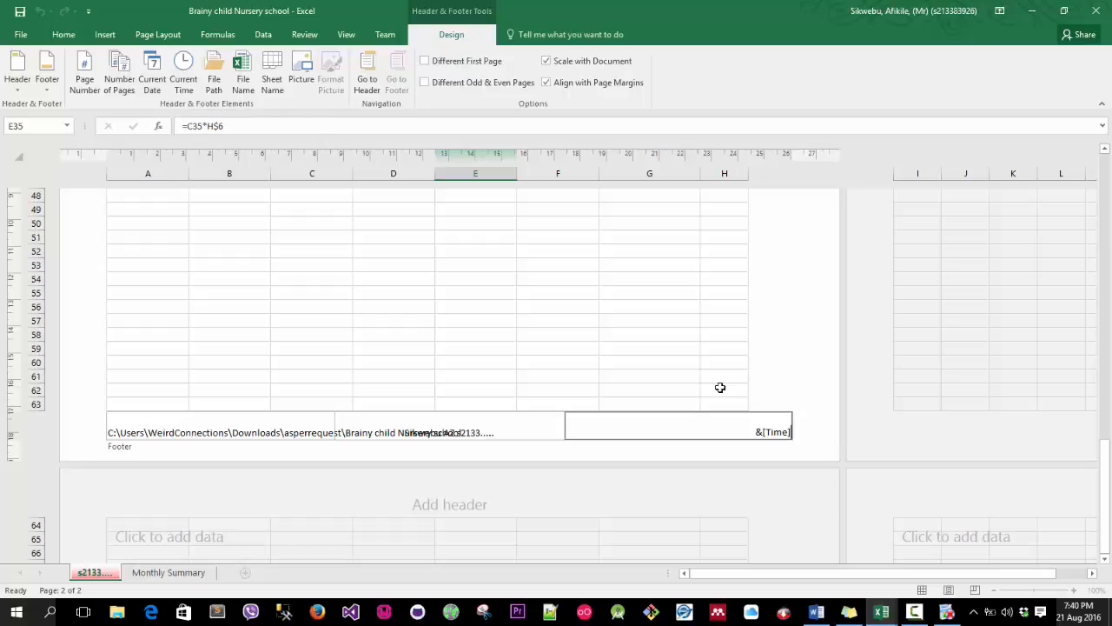
{"action": "left_click", "coordinate": [654, 286]}
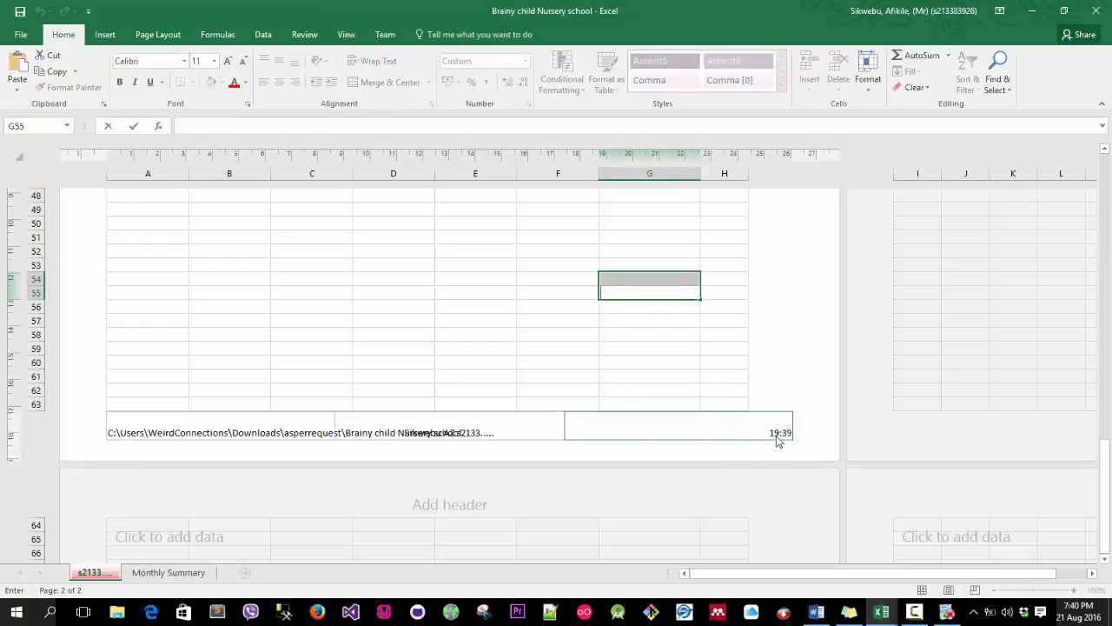
Open the print preview and page through both printed pages of the sheet.
{"action": "scroll", "coordinate": [558, 322], "scroll_direction": "down", "scroll_amount": 7}
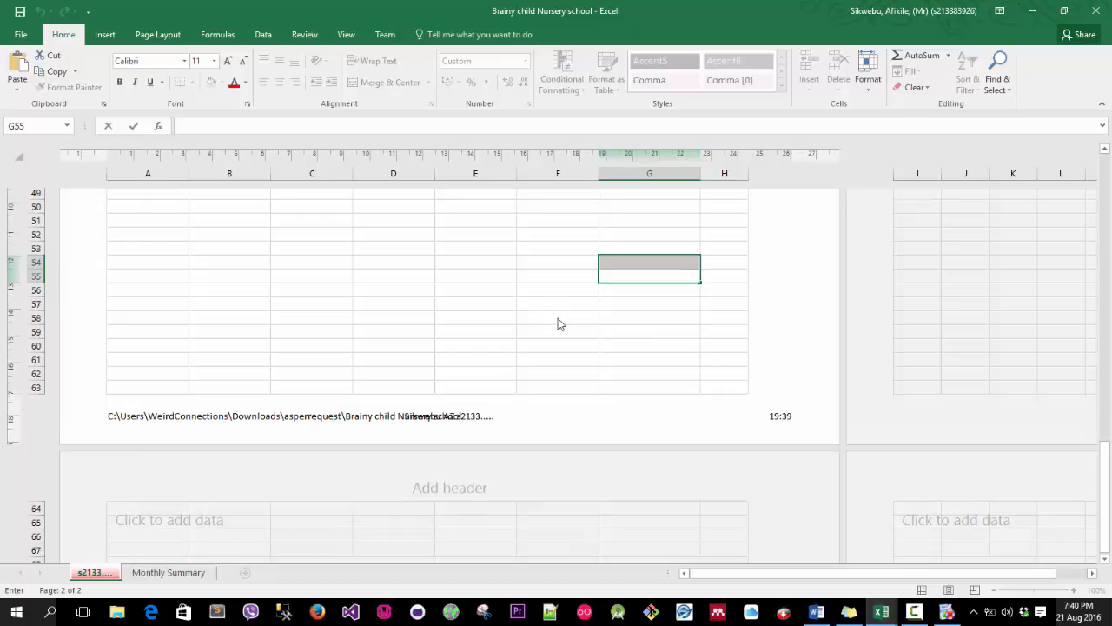
{"action": "scroll", "coordinate": [561, 321], "scroll_direction": "up", "scroll_amount": 10}
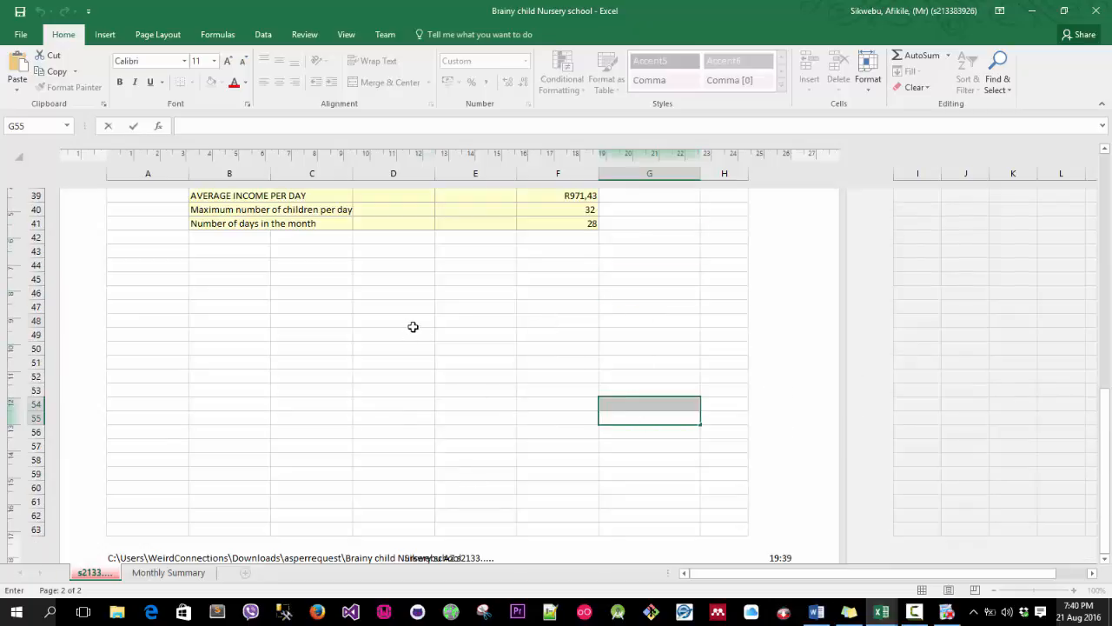
{"action": "left_click", "coordinate": [411, 325]}
{"action": "scroll", "coordinate": [556, 325], "scroll_direction": "up", "scroll_amount": 1}
{"action": "scroll", "coordinate": [555, 325], "scroll_direction": "up", "scroll_amount": 2}
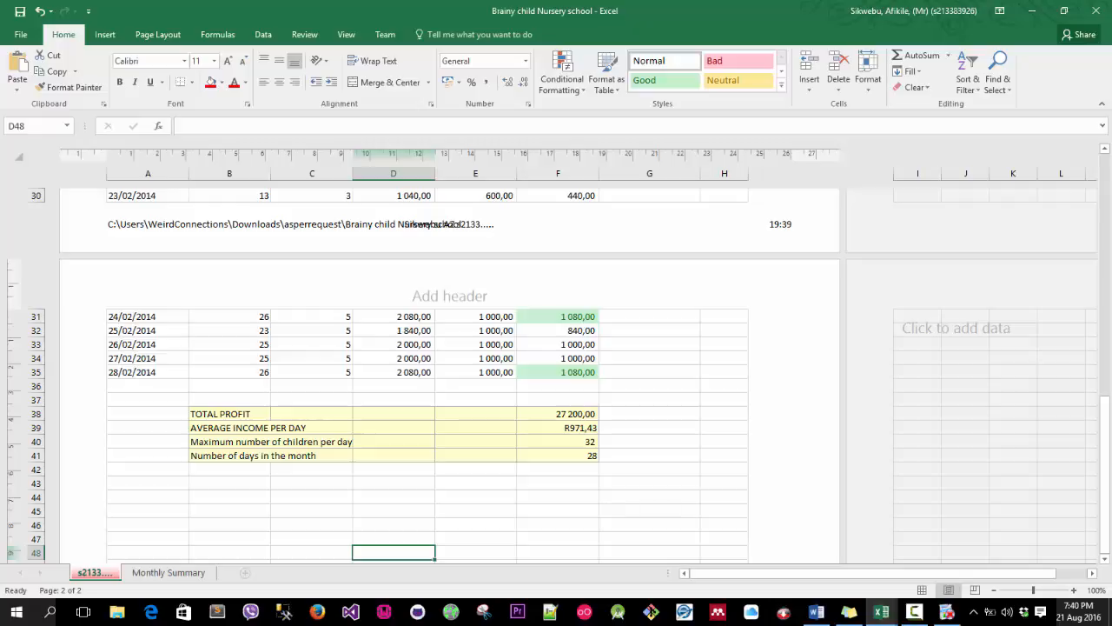
{"action": "left_click", "coordinate": [24, 37]}
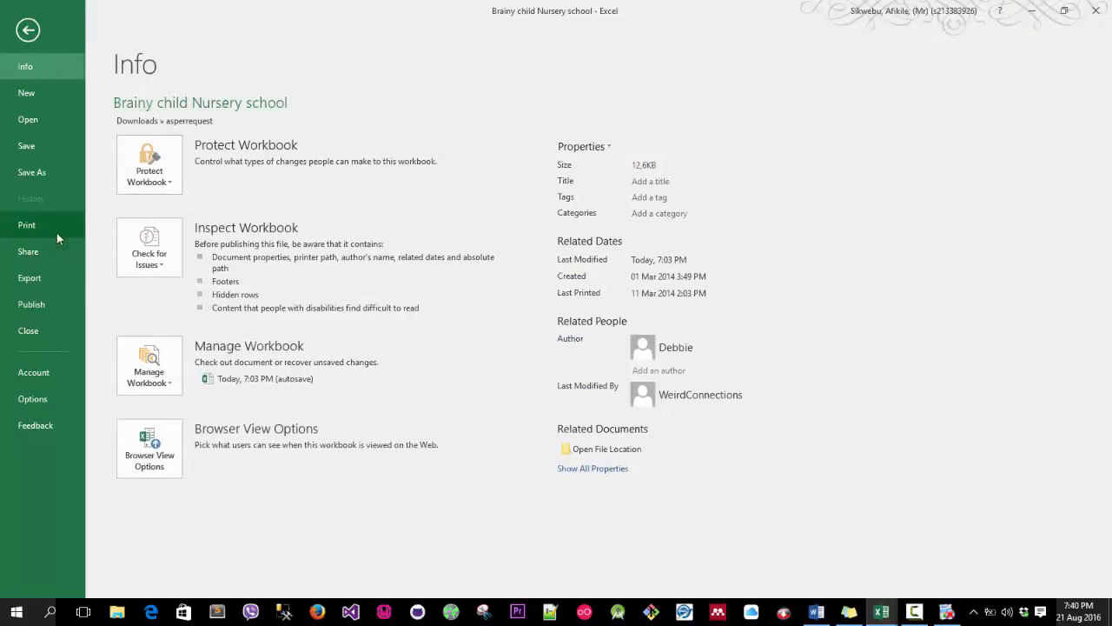
{"action": "left_click", "coordinate": [52, 228]}
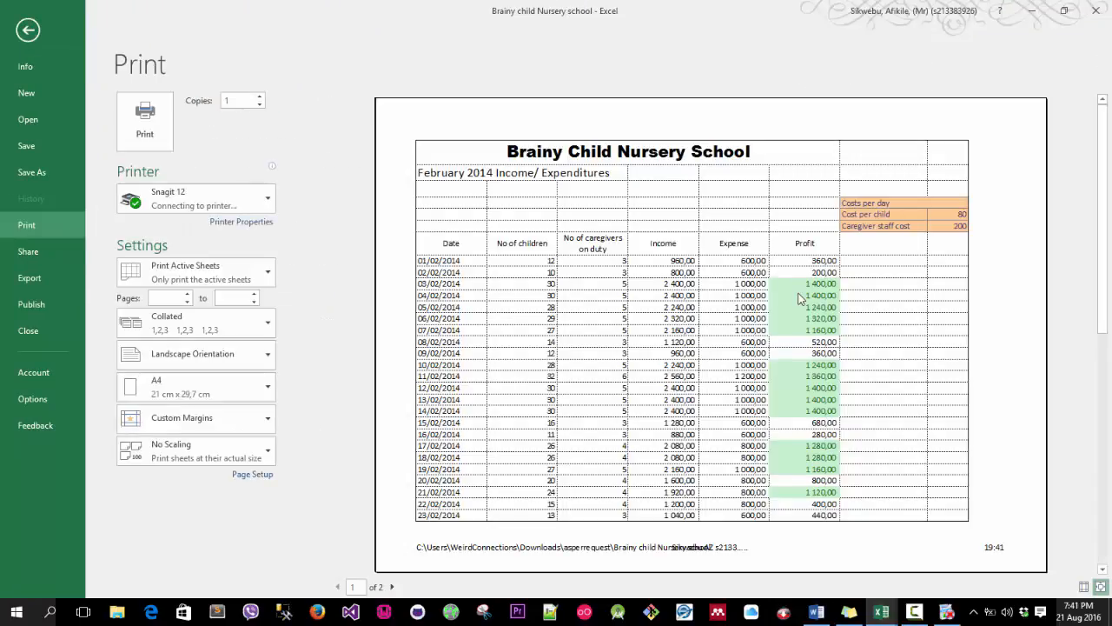
{"action": "scroll", "coordinate": [808, 335], "scroll_direction": "down", "scroll_amount": 1}
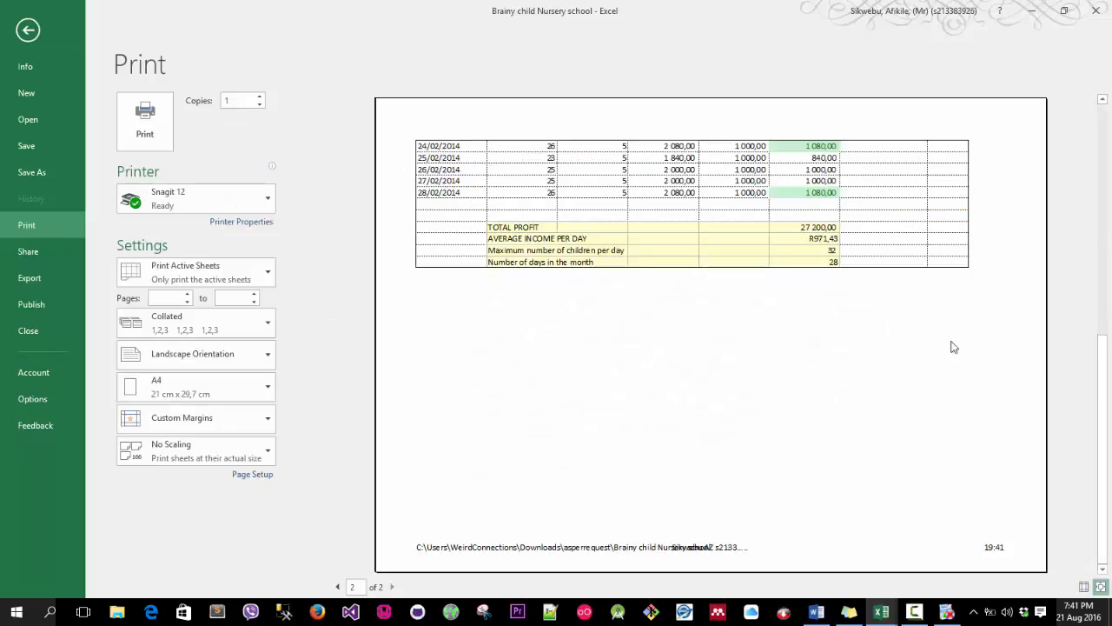
{"action": "scroll", "coordinate": [492, 320], "scroll_direction": "up", "scroll_amount": 1}
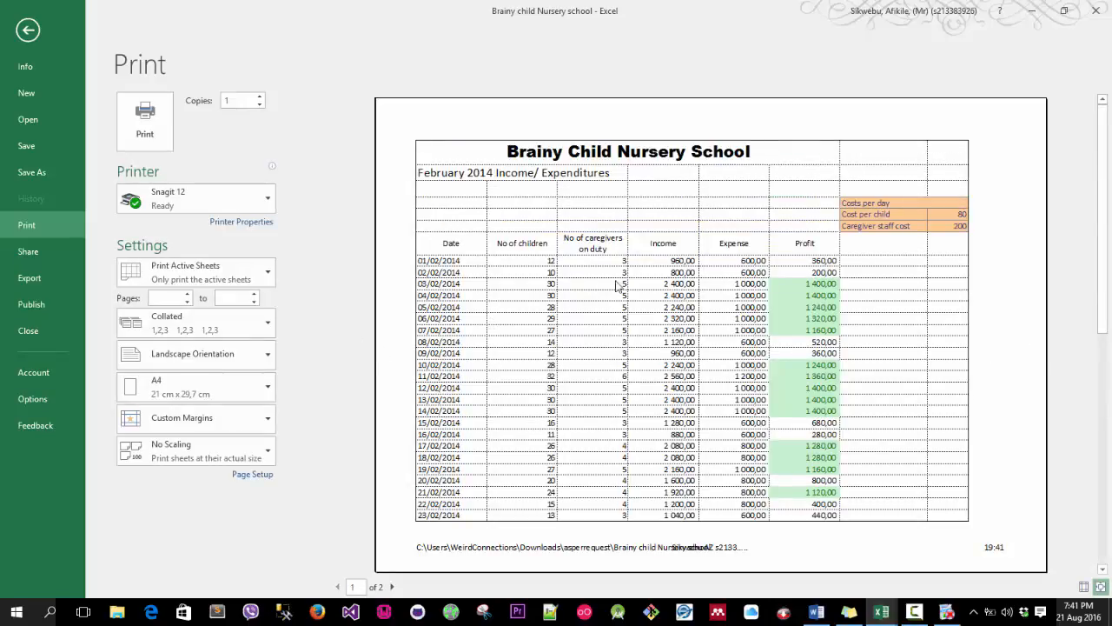
Change the page orientation to Portrait in the printer properties, keeping Front to Back page order.
{"action": "left_click", "coordinate": [213, 385]}
{"action": "left_click", "coordinate": [211, 379]}
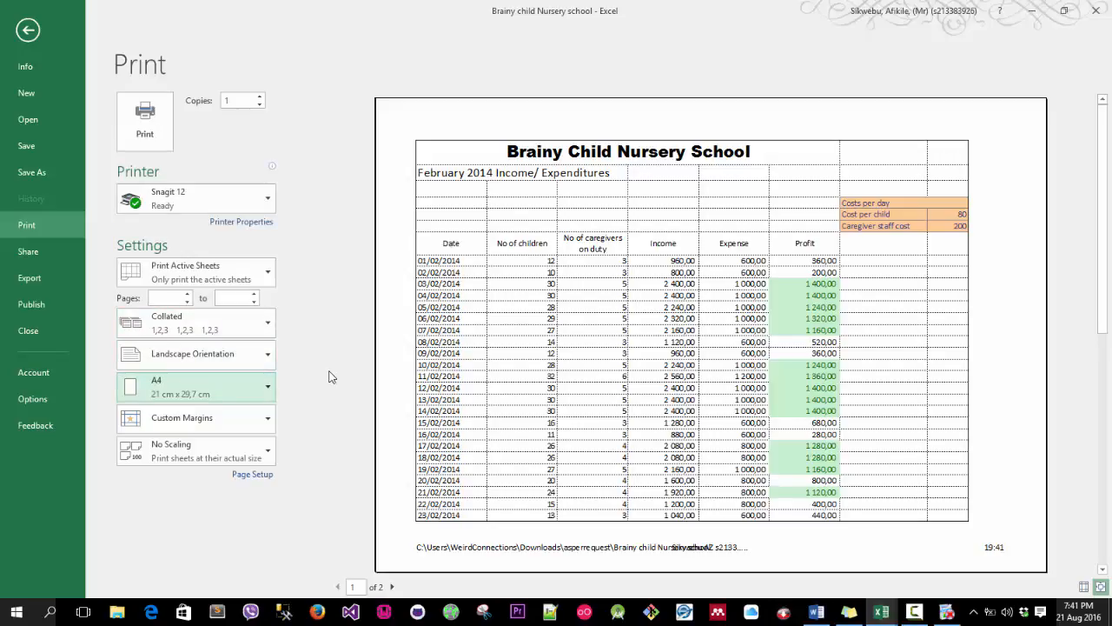
{"action": "left_click", "coordinate": [256, 223]}
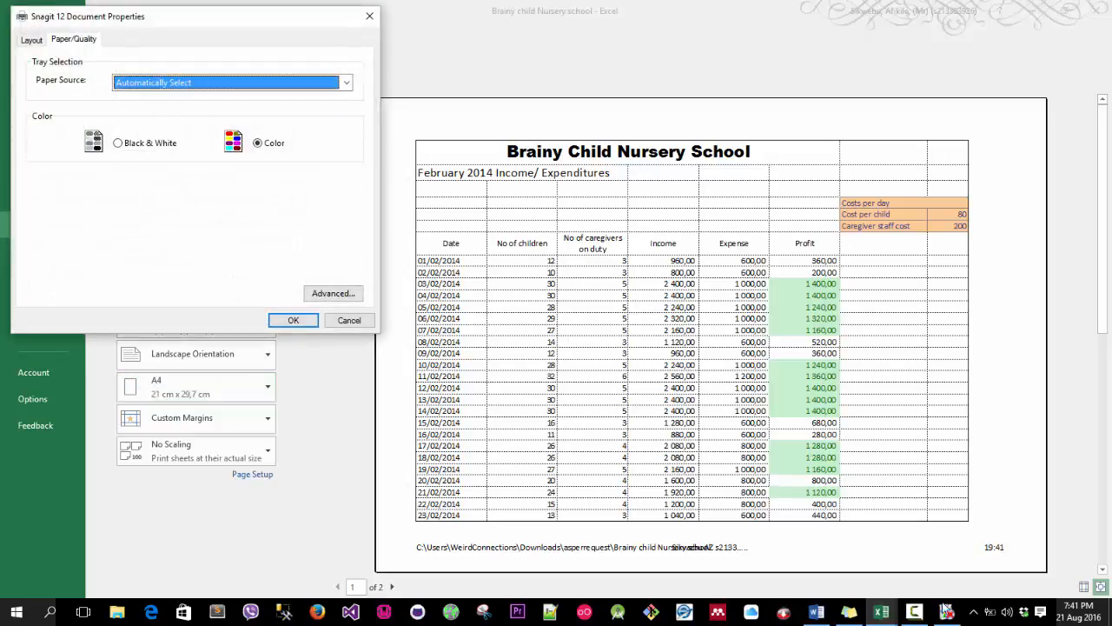
{"action": "left_click", "coordinate": [924, 615]}
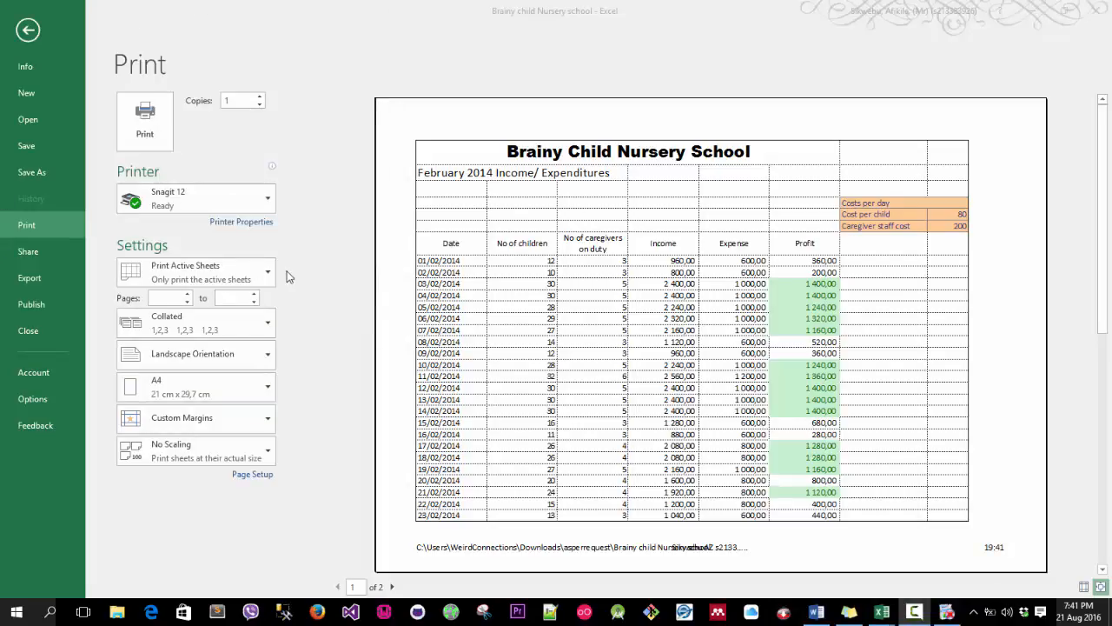
{"action": "left_click", "coordinate": [258, 224]}
{"action": "left_click", "coordinate": [242, 223]}
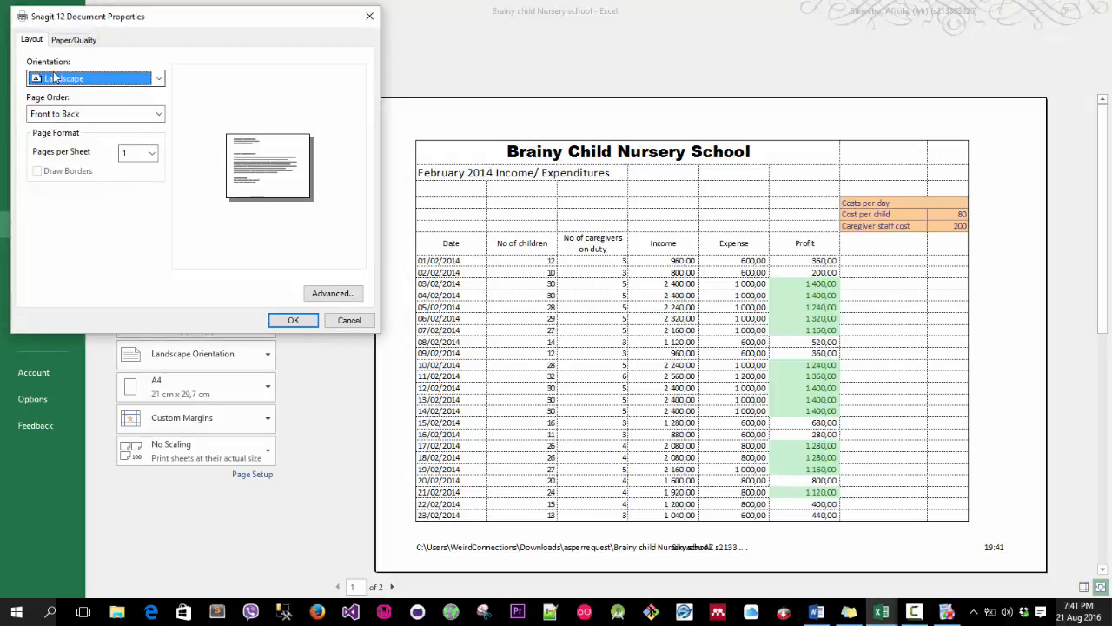
{"action": "left_click", "coordinate": [54, 78]}
{"action": "left_click", "coordinate": [65, 92]}
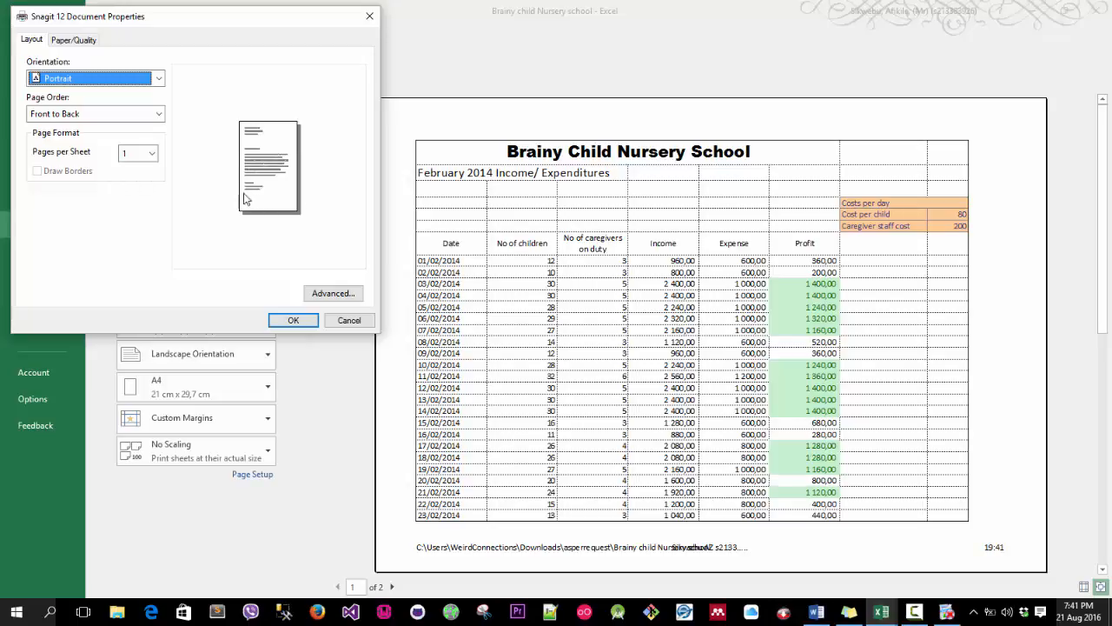
{"action": "left_click", "coordinate": [149, 114]}
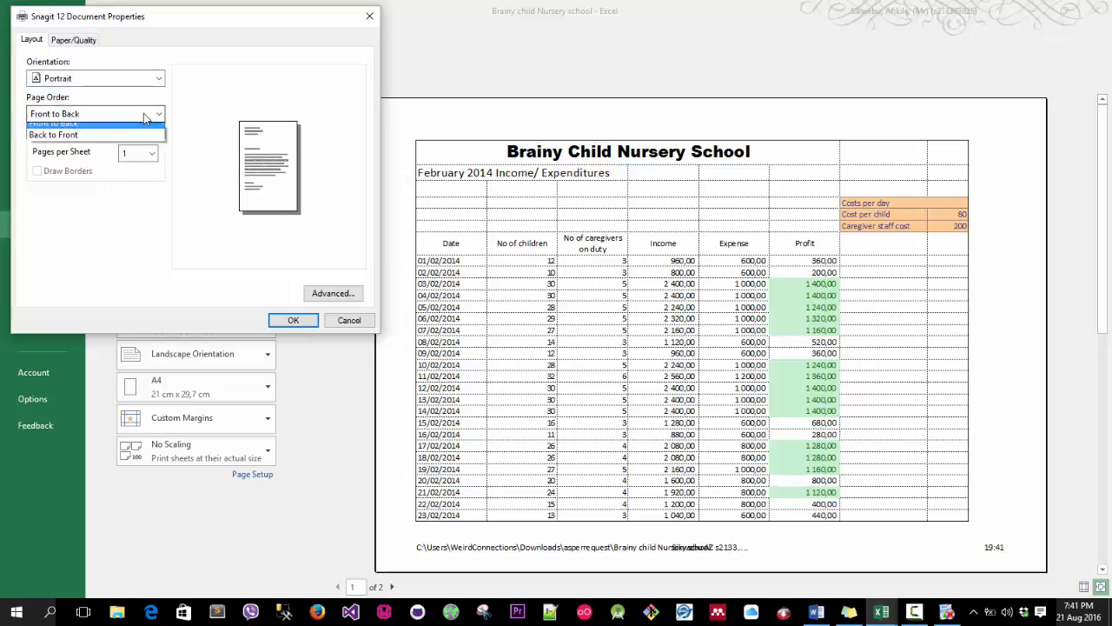
{"action": "left_click", "coordinate": [139, 127]}
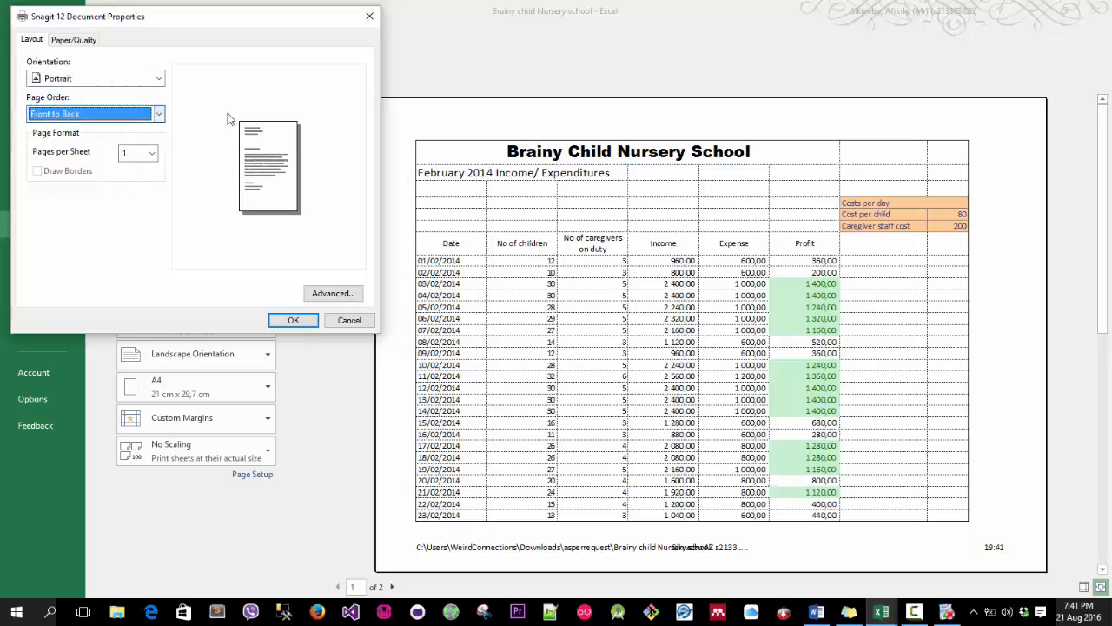
{"action": "left_click", "coordinate": [281, 320]}
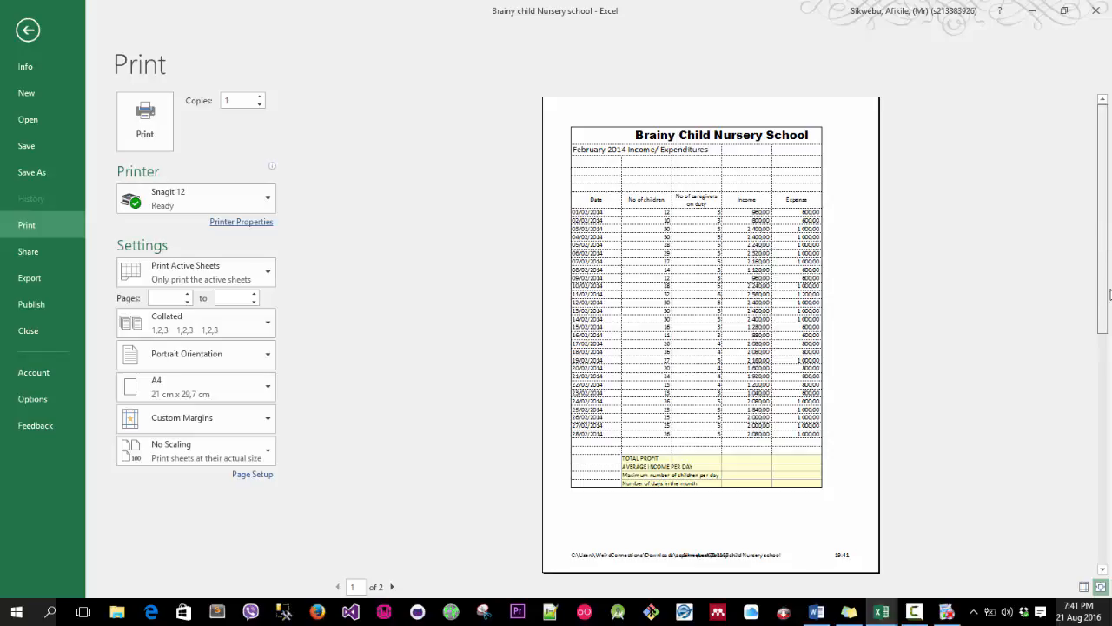
Page through the portrait print preview to check both pages.
{"action": "left_click_drag", "start_coordinate": [1107, 296], "coordinate": [1107, 386]}
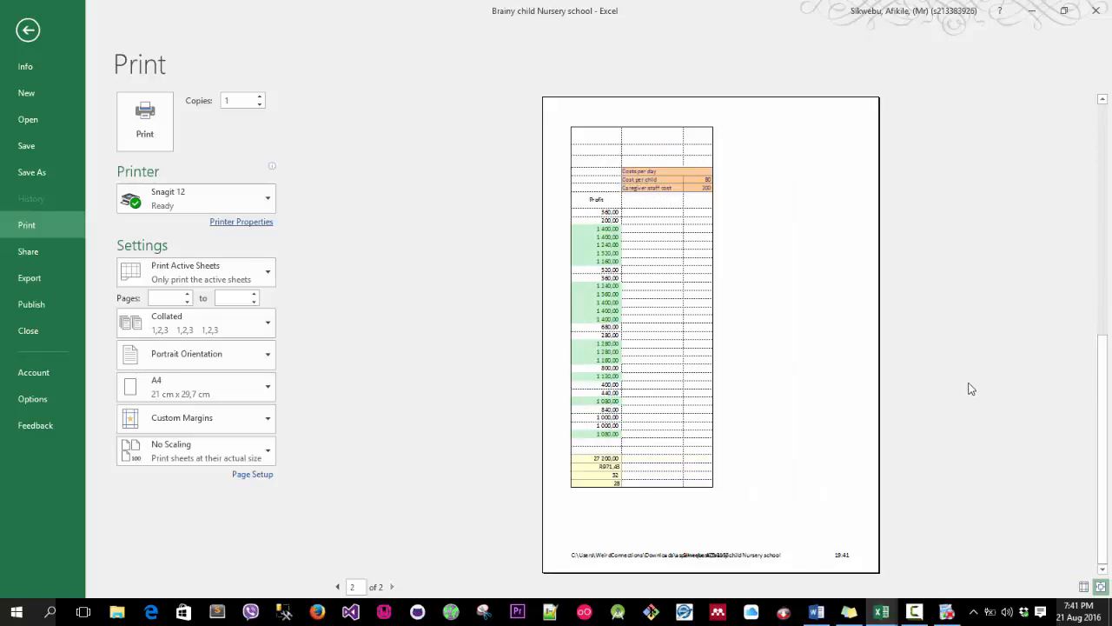
{"action": "scroll", "coordinate": [972, 388], "scroll_direction": "up", "scroll_amount": 3}
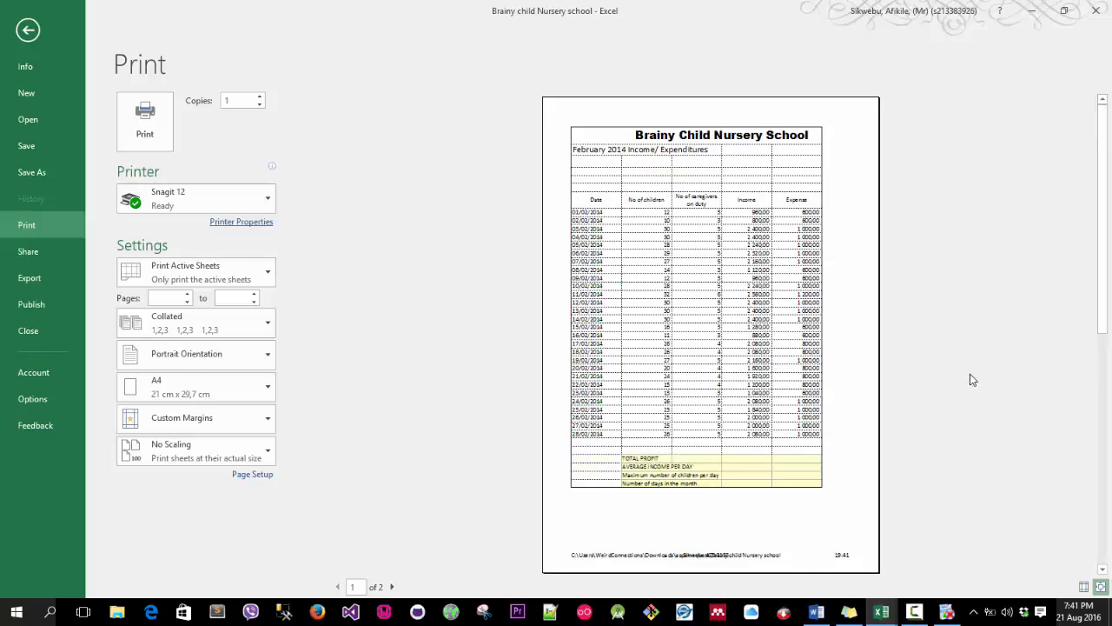
{"action": "scroll", "coordinate": [971, 379], "scroll_direction": "down", "scroll_amount": 3}
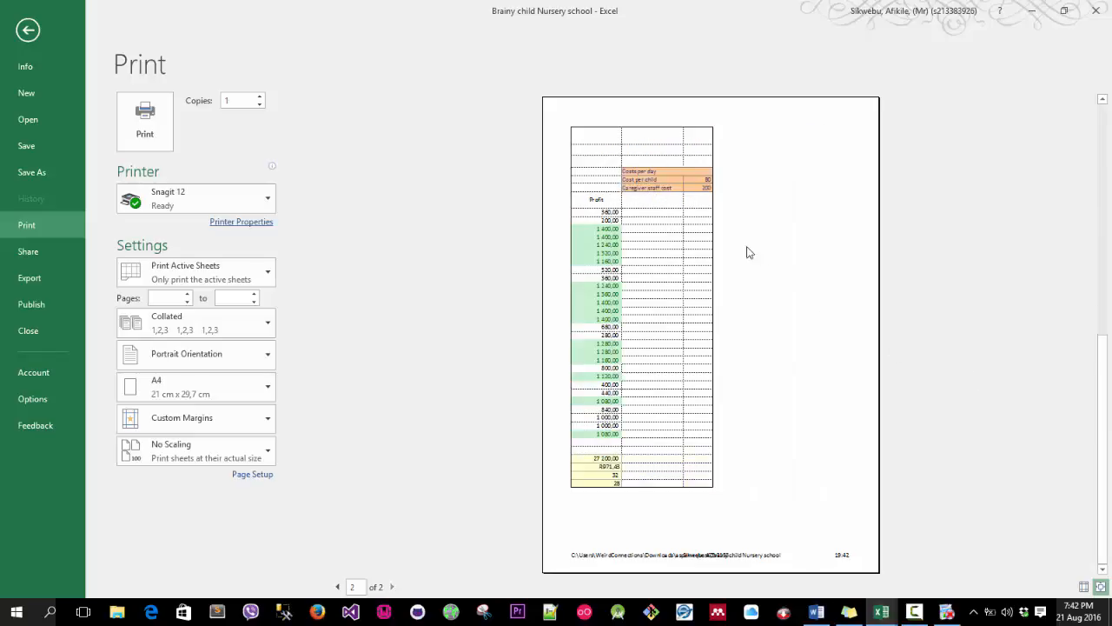
{"action": "scroll", "coordinate": [587, 247], "scroll_direction": "up", "scroll_amount": 3}
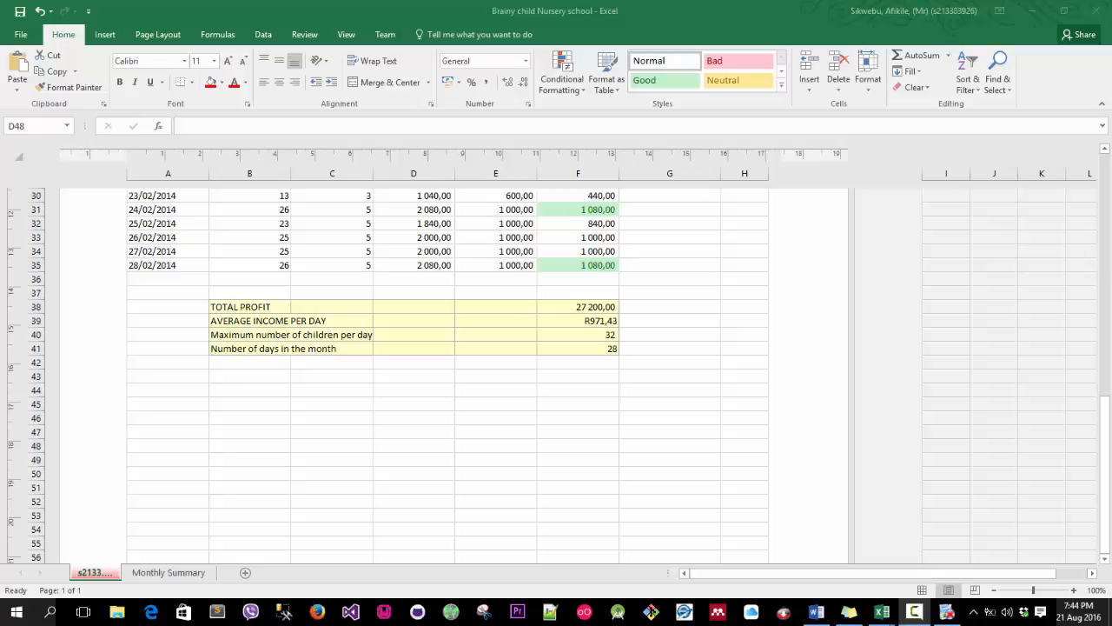
Open Page Setup from the print preview and scale the printout to fit 1 page wide.
{"action": "left_click", "coordinate": [27, 47]}
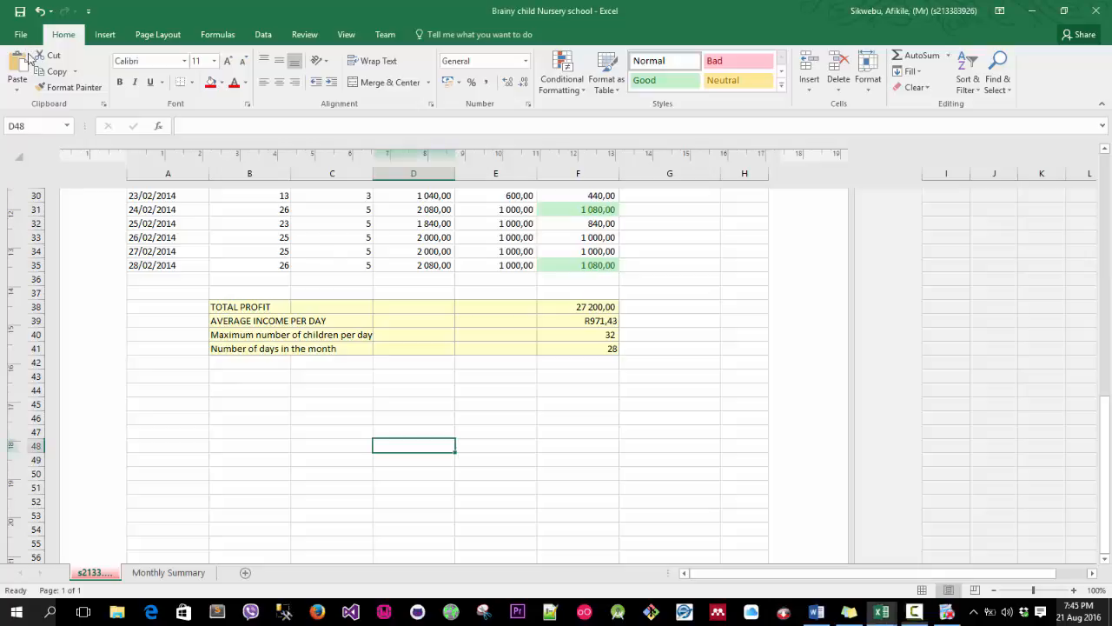
{"action": "left_click", "coordinate": [21, 34]}
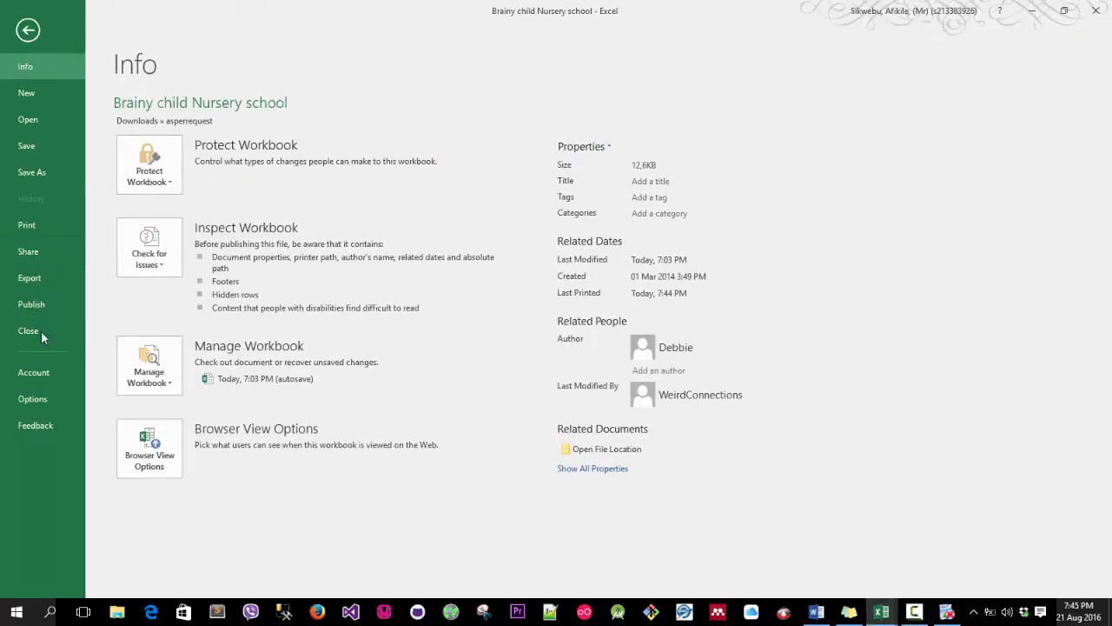
{"action": "left_click", "coordinate": [38, 227]}
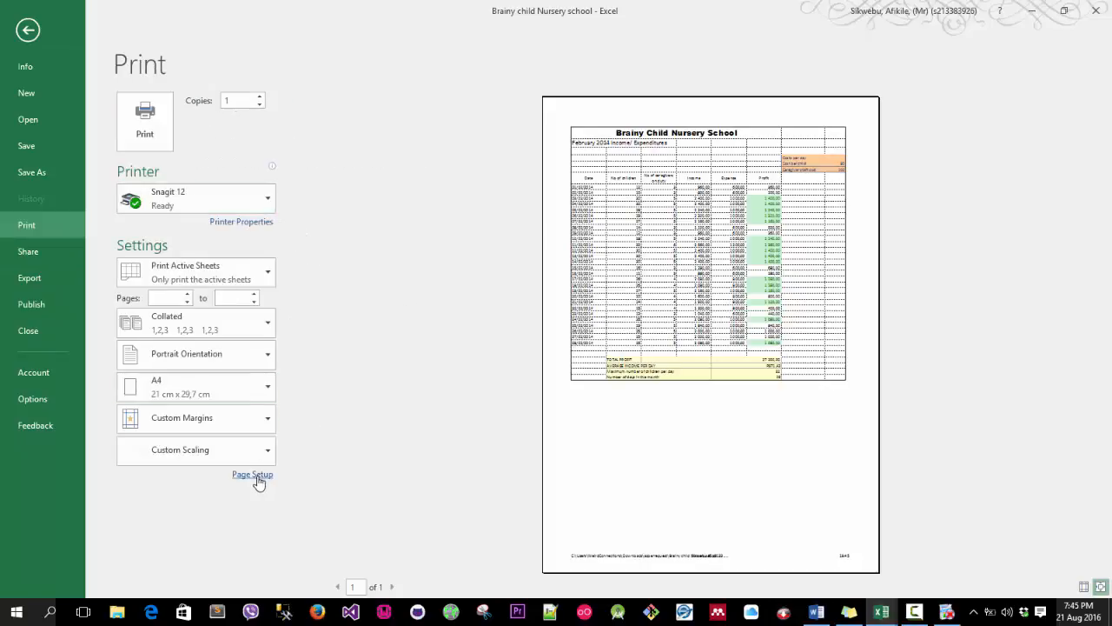
{"action": "left_click", "coordinate": [255, 477]}
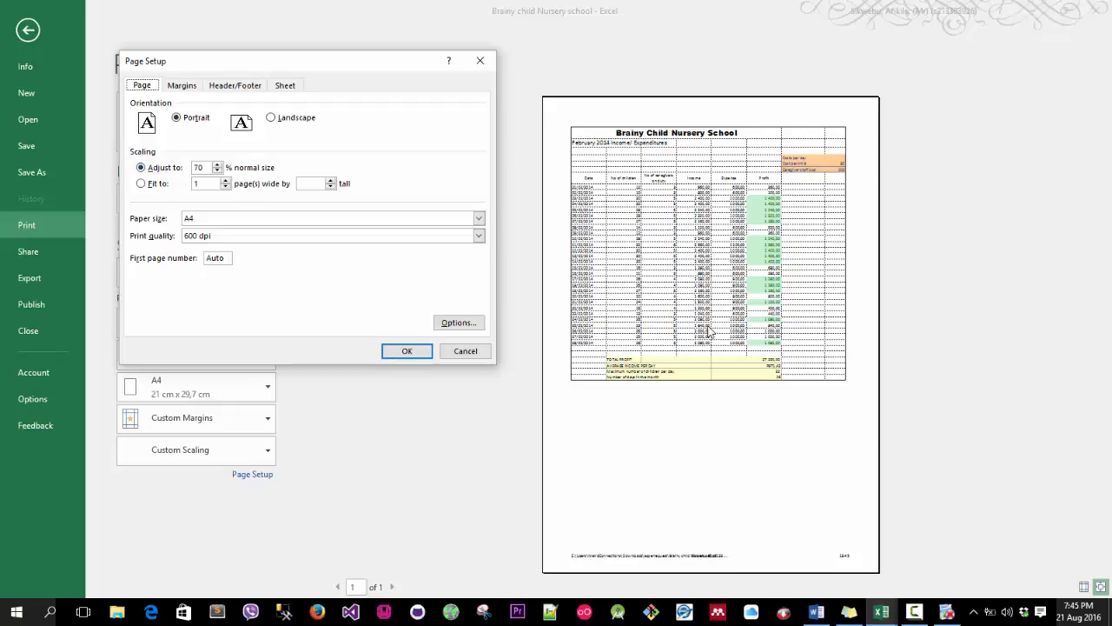
{"action": "left_click", "coordinate": [146, 184]}
{"action": "left_click", "coordinate": [204, 184]}
Turn off gridline printing, keep Portrait in the printer options, and apply the page setup.
{"action": "left_click", "coordinate": [279, 85]}
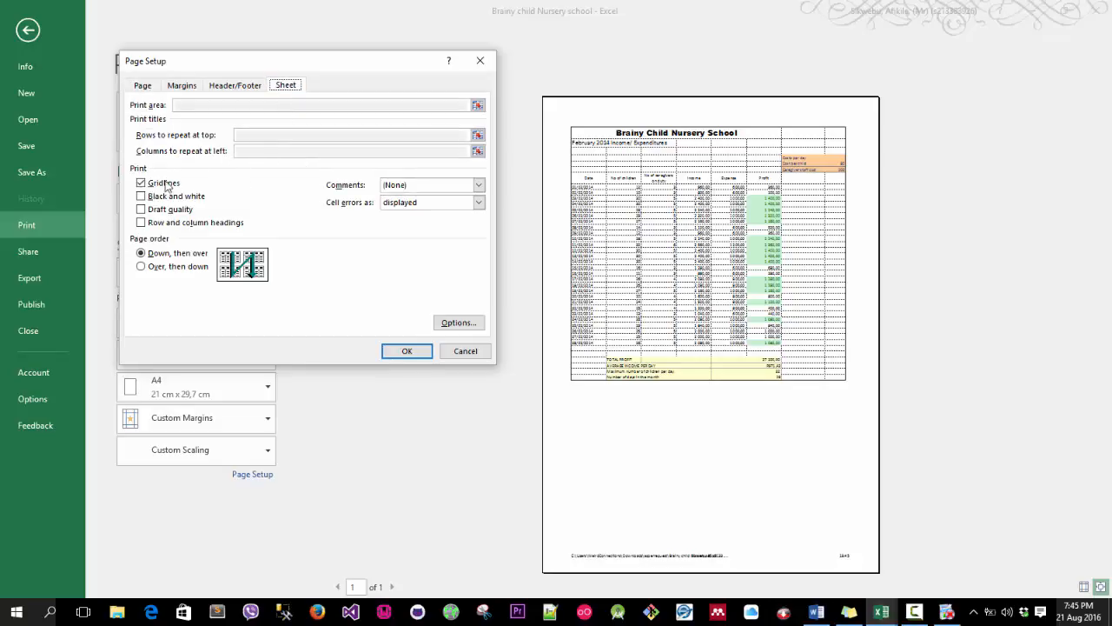
{"action": "left_click", "coordinate": [143, 183]}
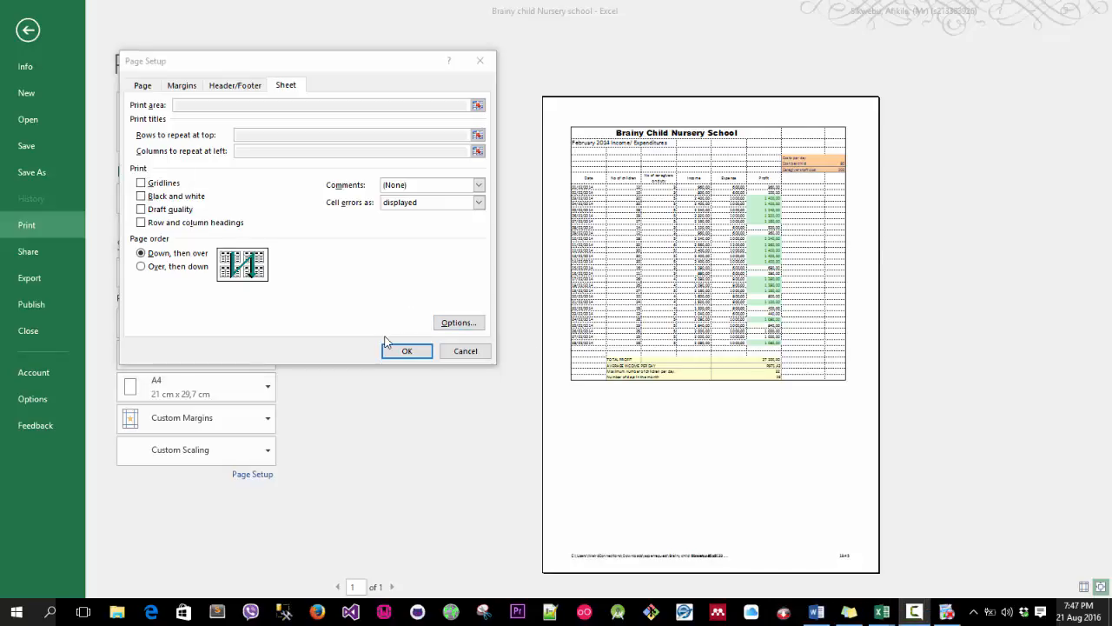
{"action": "left_click", "coordinate": [458, 322]}
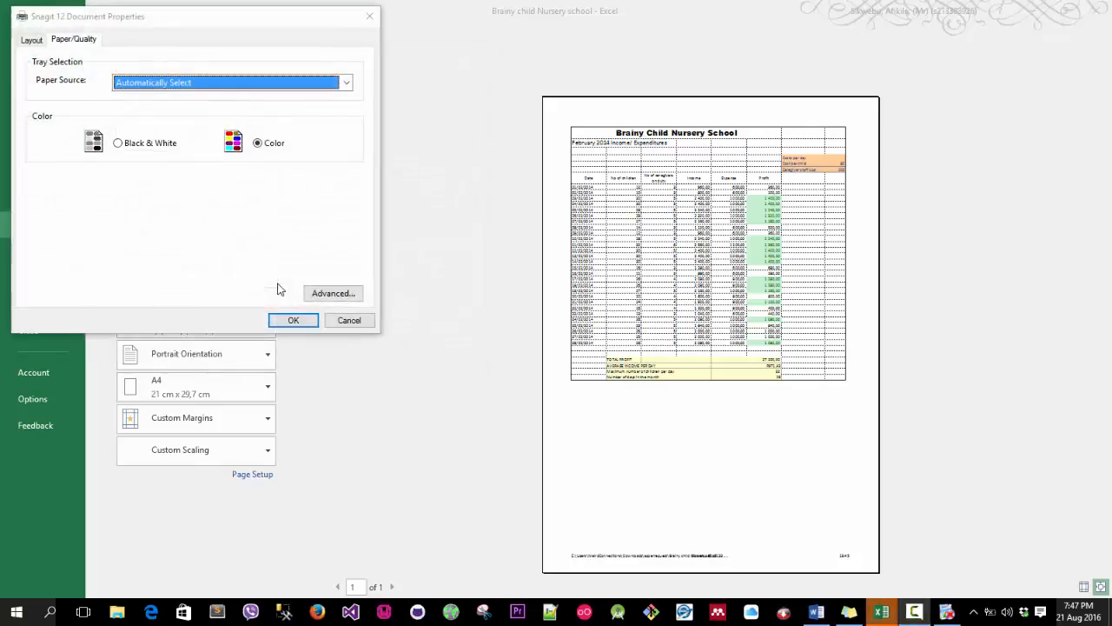
{"action": "left_click", "coordinate": [31, 40]}
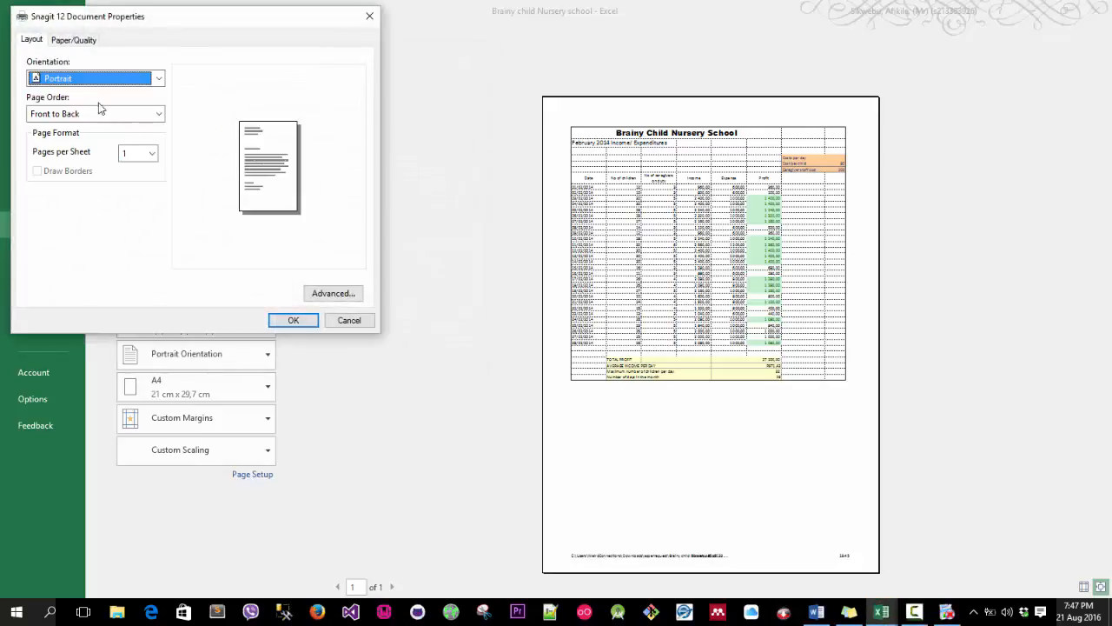
{"action": "left_click", "coordinate": [75, 79]}
{"action": "left_click", "coordinate": [109, 91]}
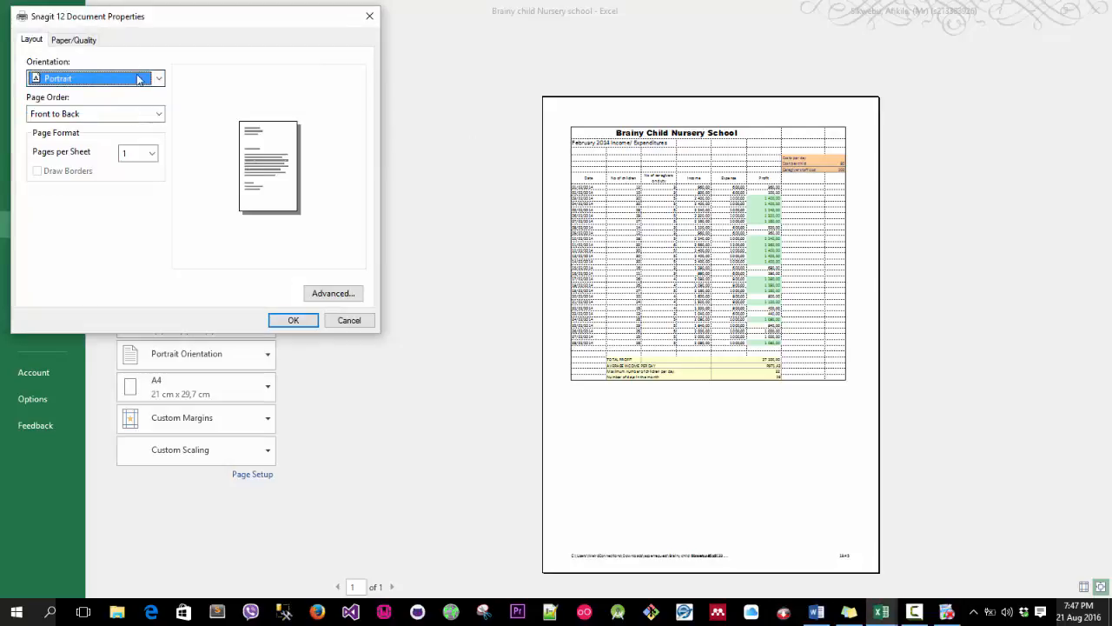
{"action": "left_click", "coordinate": [297, 321]}
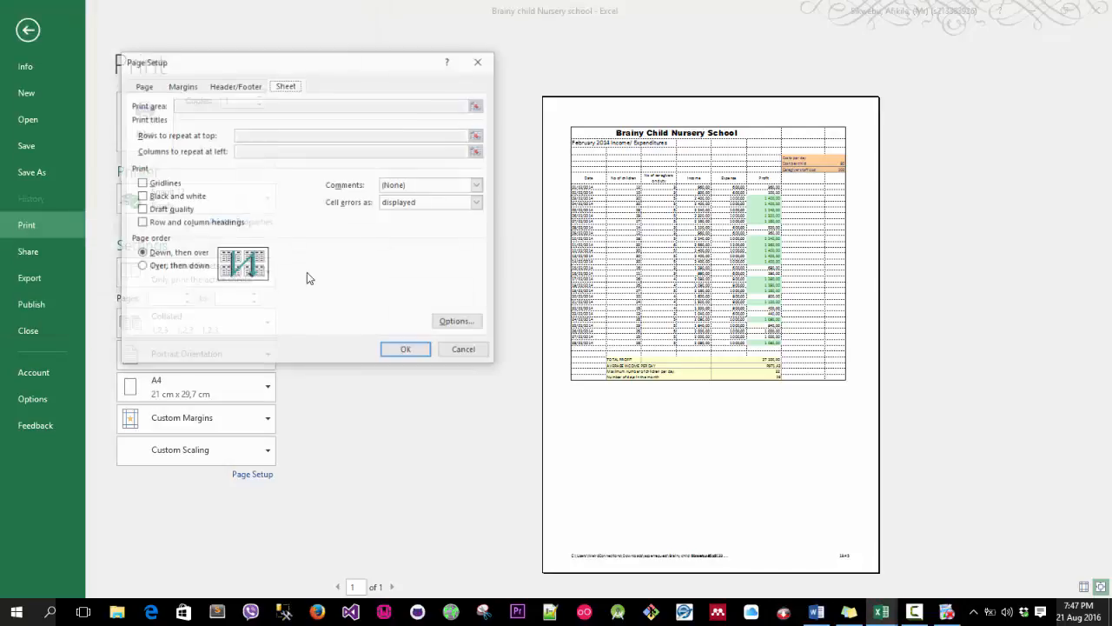
{"action": "left_click", "coordinate": [402, 351]}
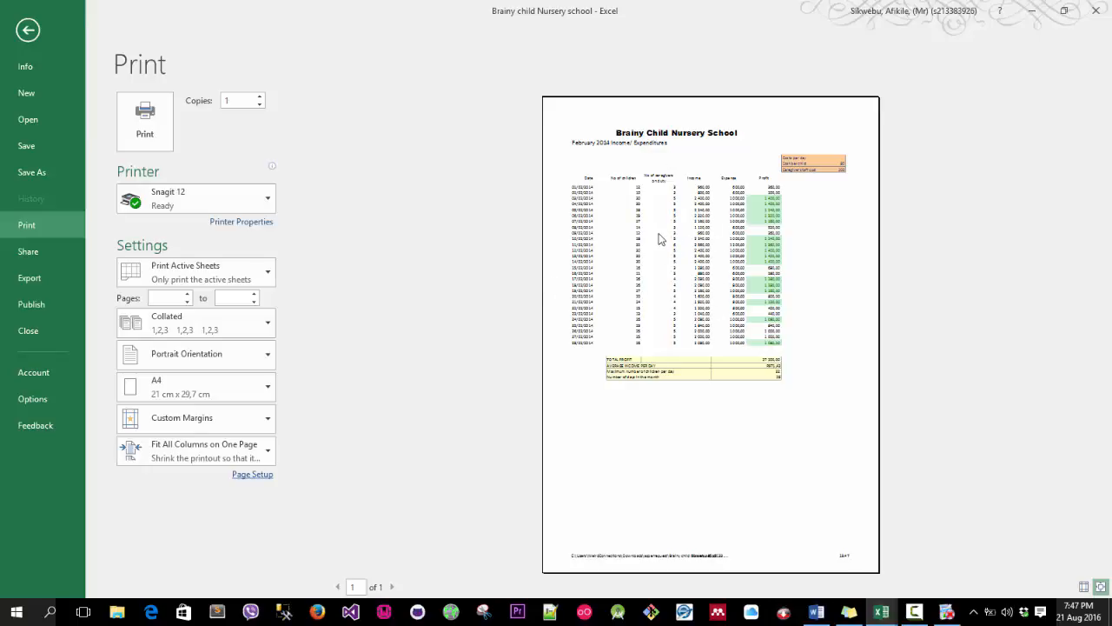
Switch to the Monthly Summary sheet and set the height of row 1 to 25.
{"action": "left_click", "coordinate": [27, 32]}
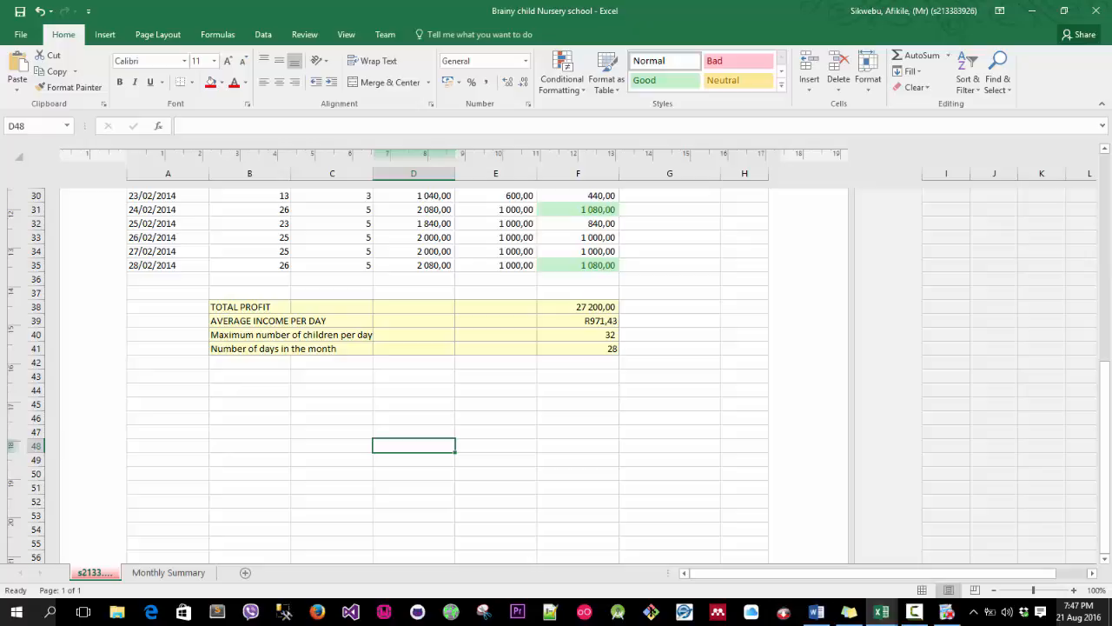
{"action": "key", "text": "super+a"}
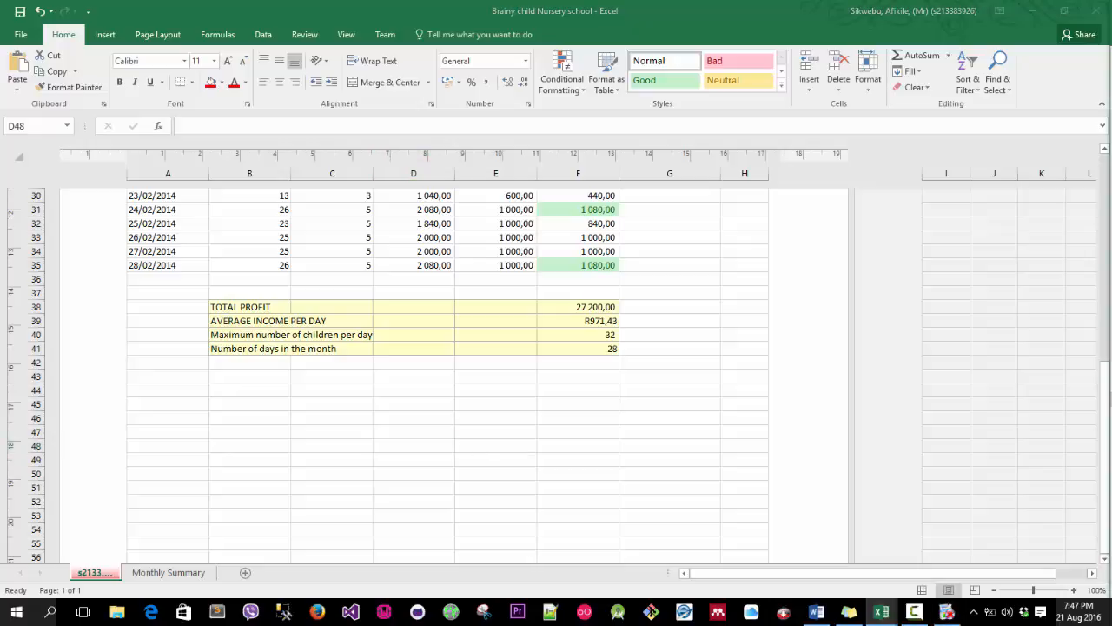
{"action": "left_click", "coordinate": [171, 573]}
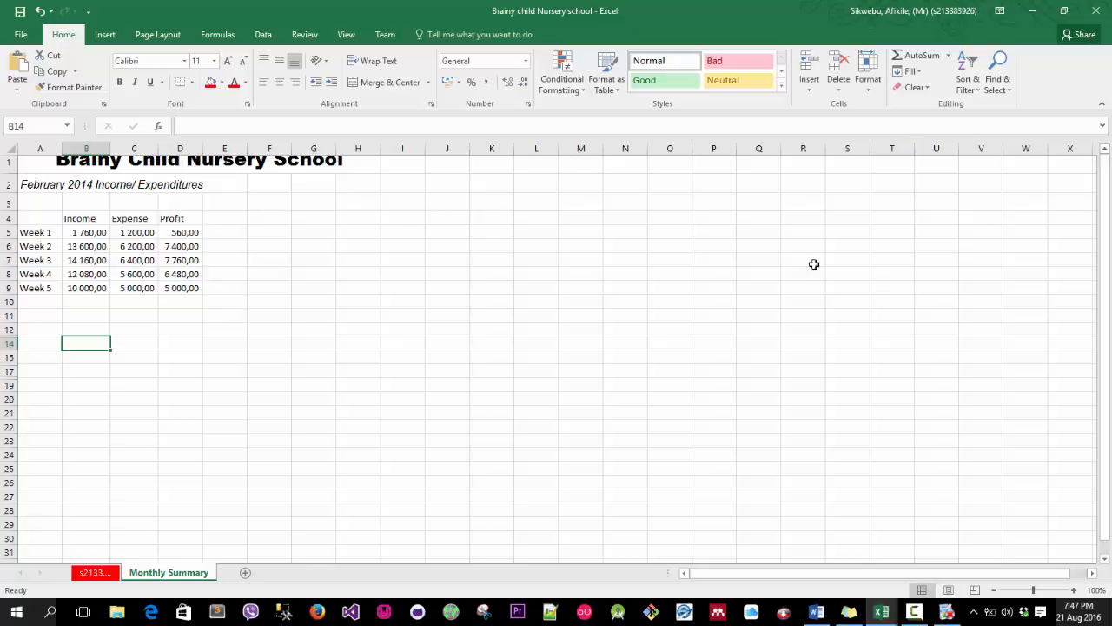
{"action": "left_click", "coordinate": [23, 169]}
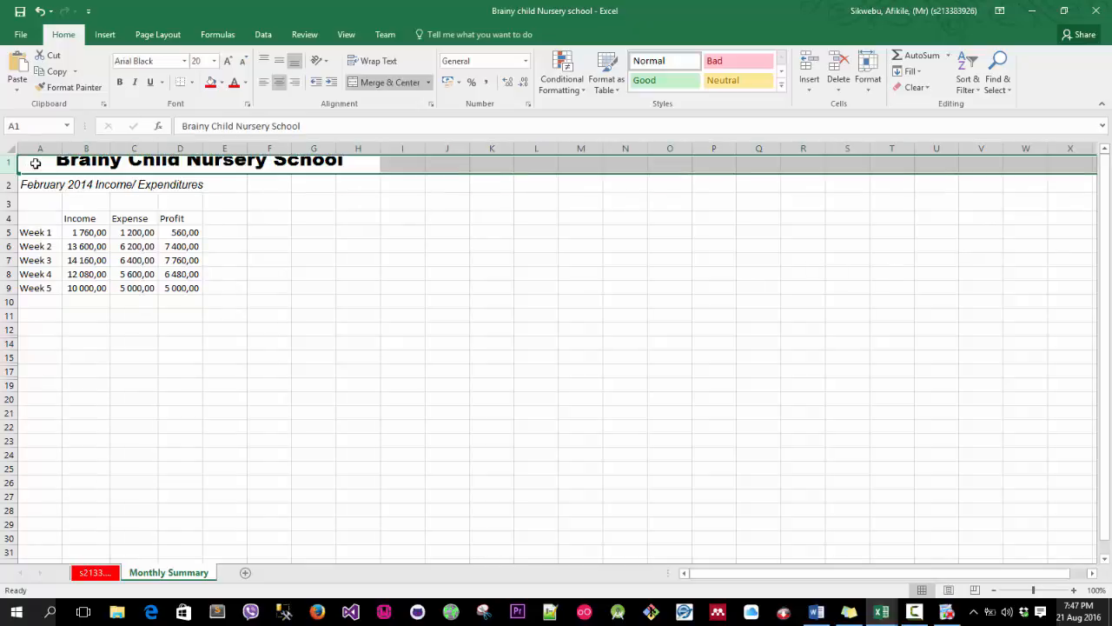
{"action": "left_click", "coordinate": [40, 164]}
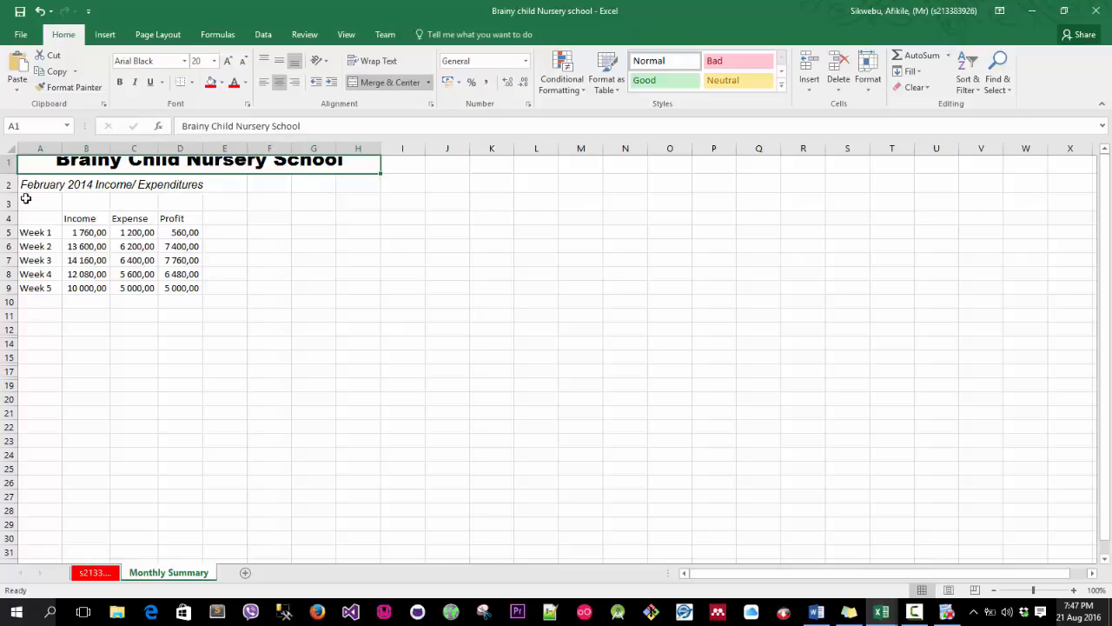
{"action": "right_click", "coordinate": [6, 173]}
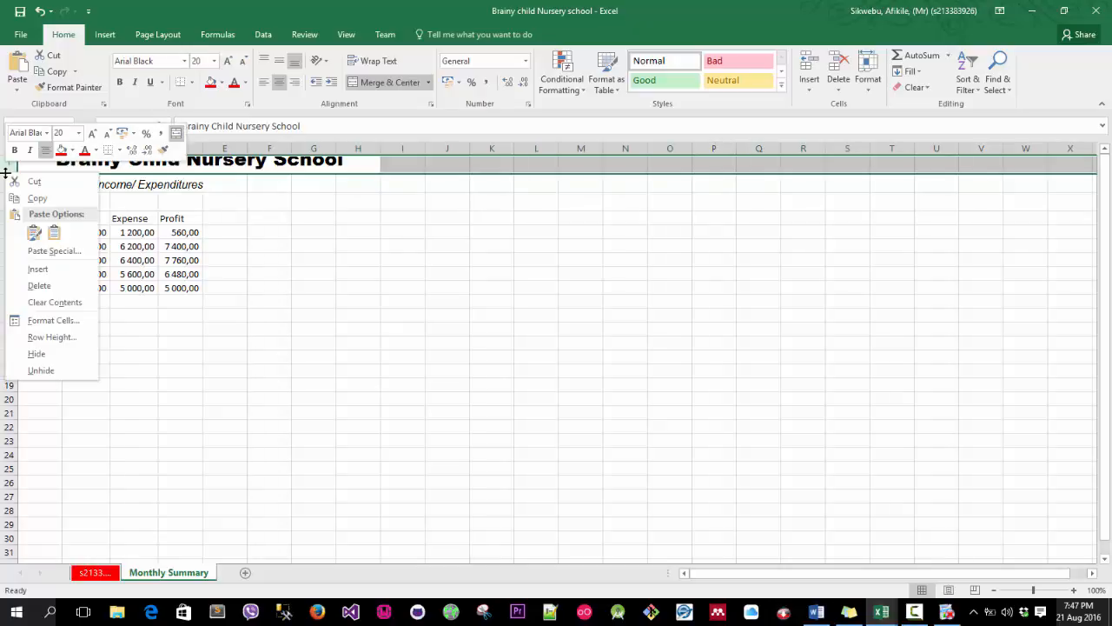
{"action": "left_click", "coordinate": [50, 336]}
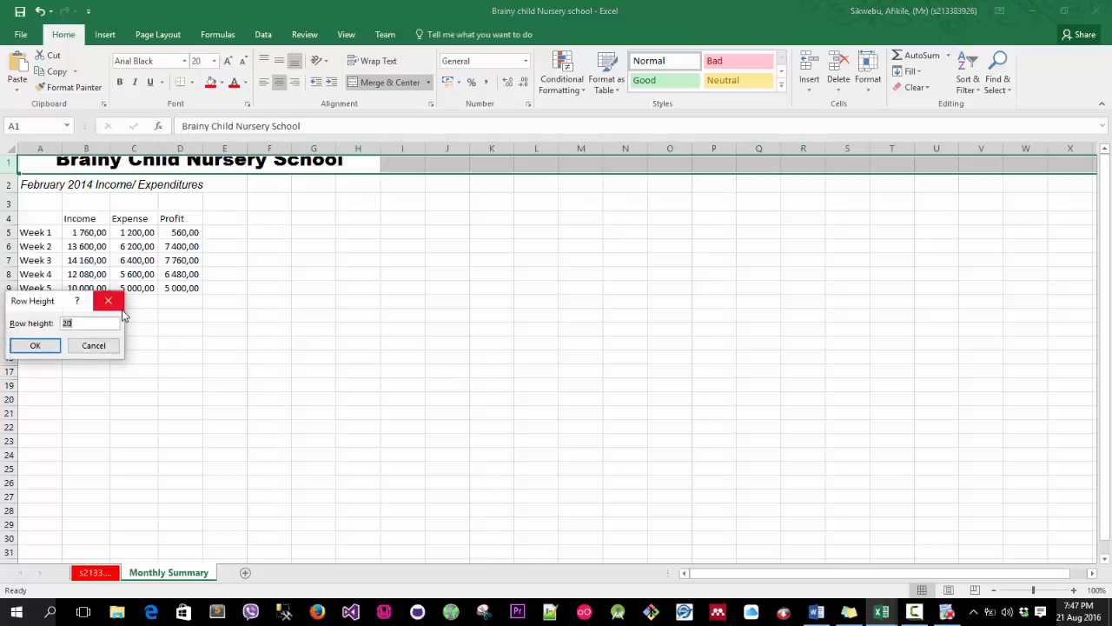
{"action": "type", "text": "25"}
{"action": "key", "text": "Return"}
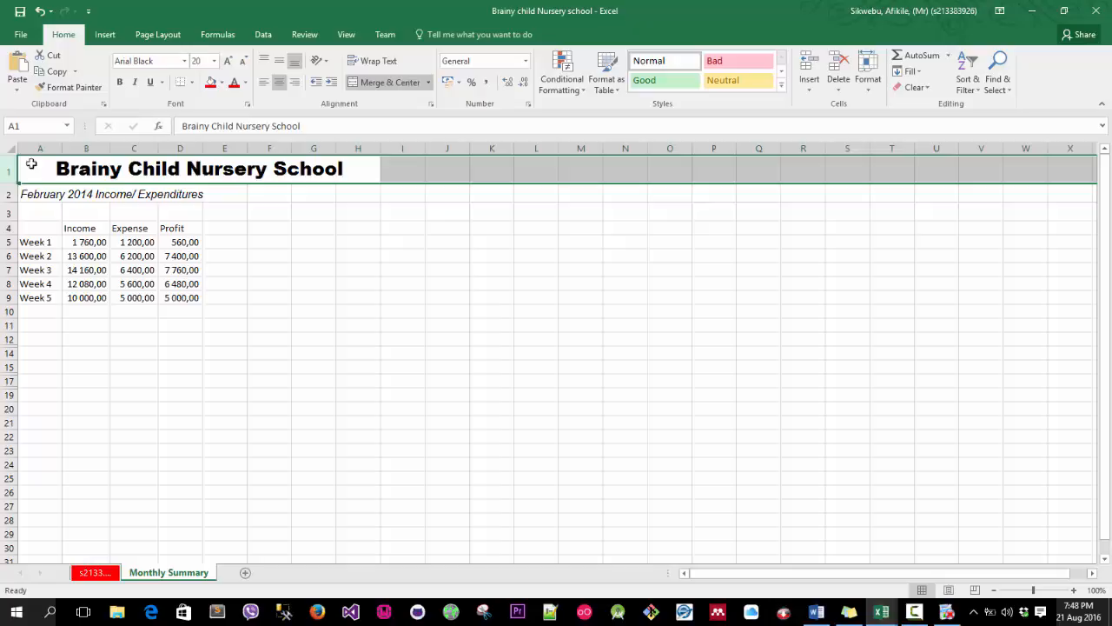
{"action": "left_click", "coordinate": [36, 147]}
{"action": "left_click", "coordinate": [90, 149]}
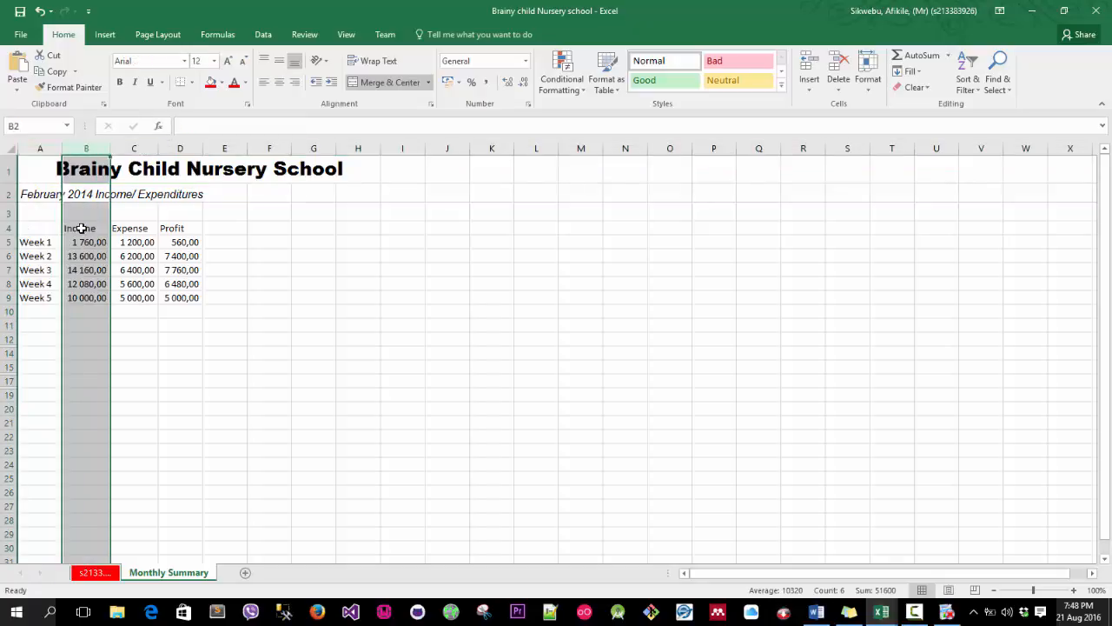
{"action": "left_click_drag", "start_coordinate": [85, 228], "coordinate": [172, 228]}
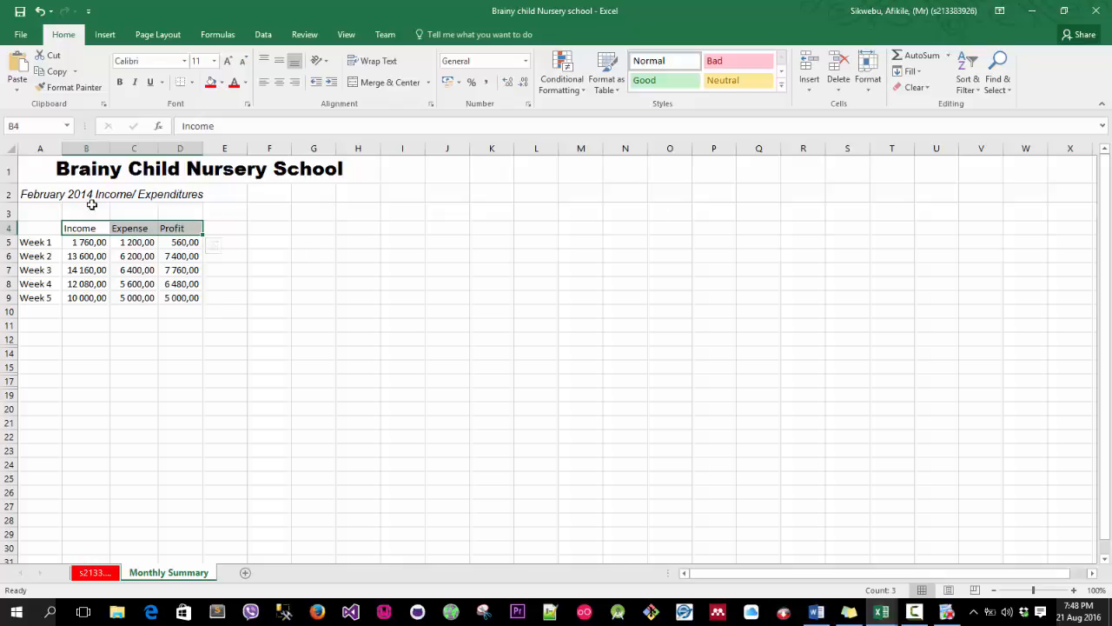
{"action": "left_click", "coordinate": [31, 195]}
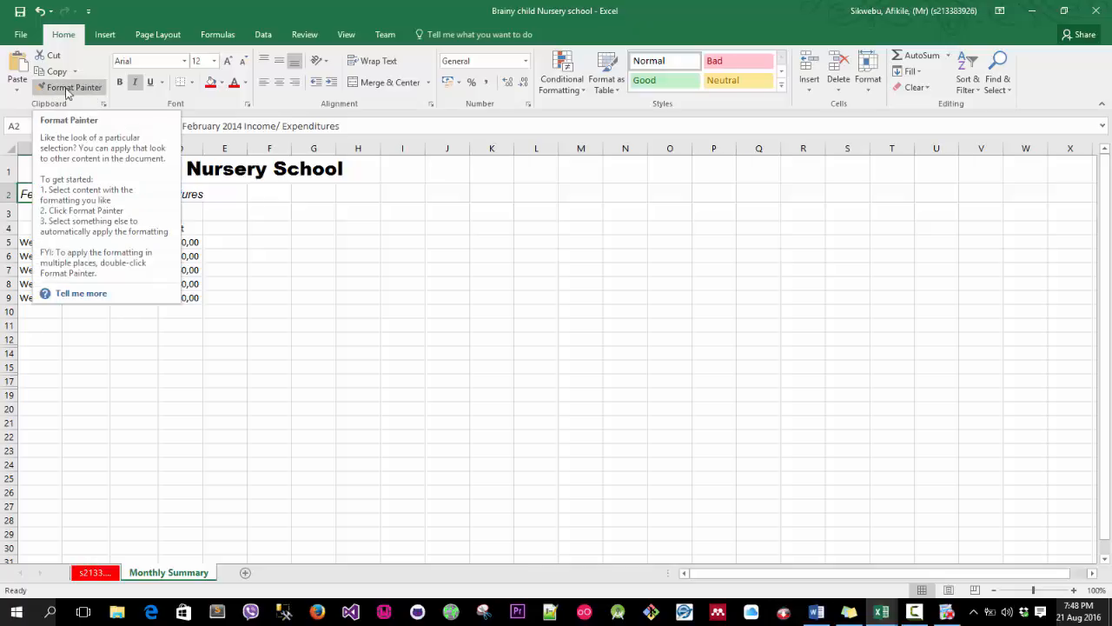
{"action": "left_click", "coordinate": [255, 366]}
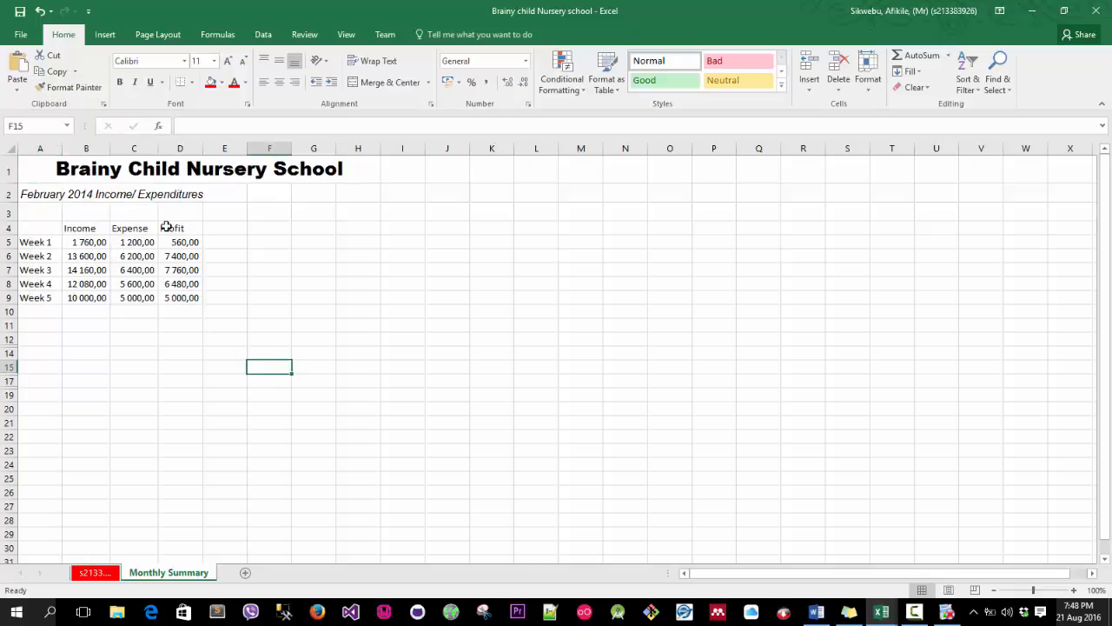
Format B4 like the subtitle in A2 with Format Painter and paste the subtitle entry from the clipboard into it.
{"action": "left_click", "coordinate": [32, 194]}
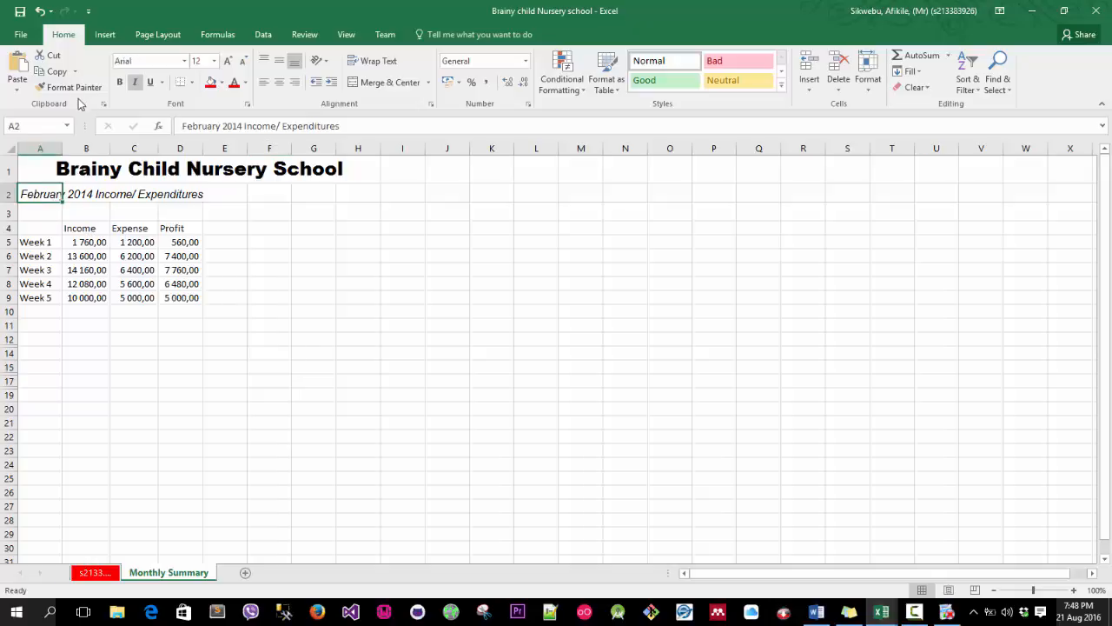
{"action": "left_click", "coordinate": [74, 86]}
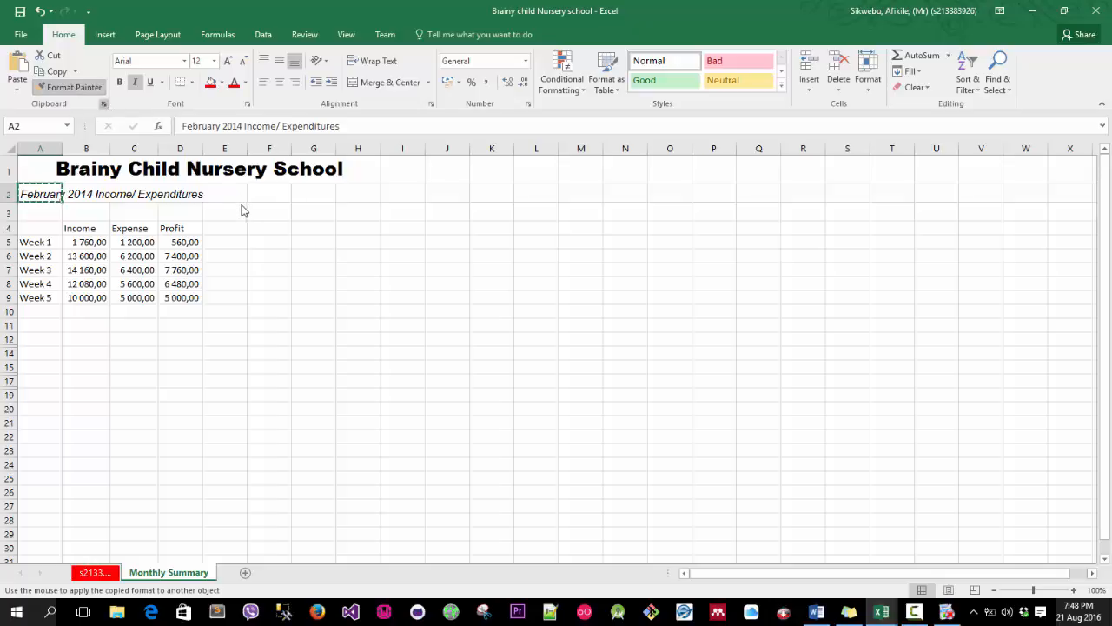
{"action": "left_click", "coordinate": [104, 104]}
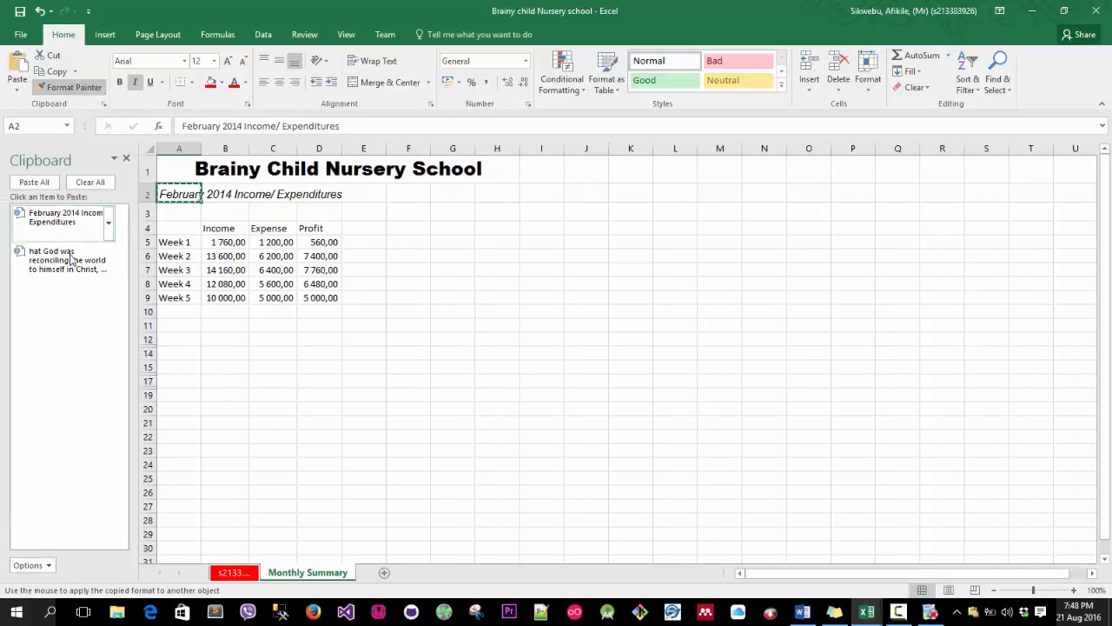
{"action": "left_click", "coordinate": [224, 229]}
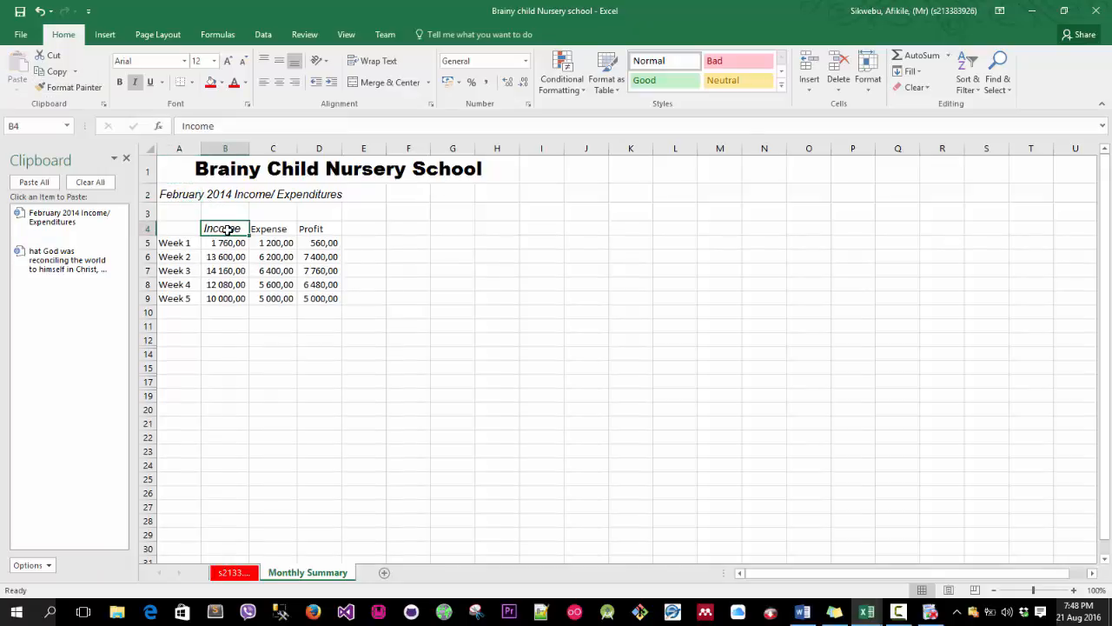
{"action": "left_click", "coordinate": [78, 232]}
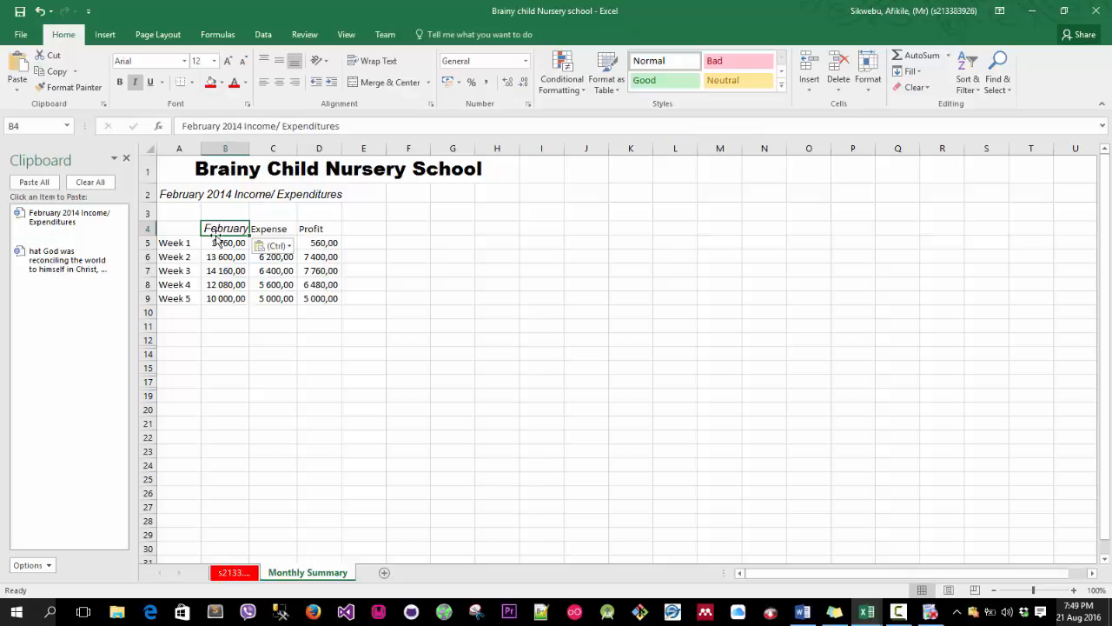
Copy the subtitle's italic formatting onto the Expense and Profit headings with Format Painter.
{"action": "left_click", "coordinate": [187, 199]}
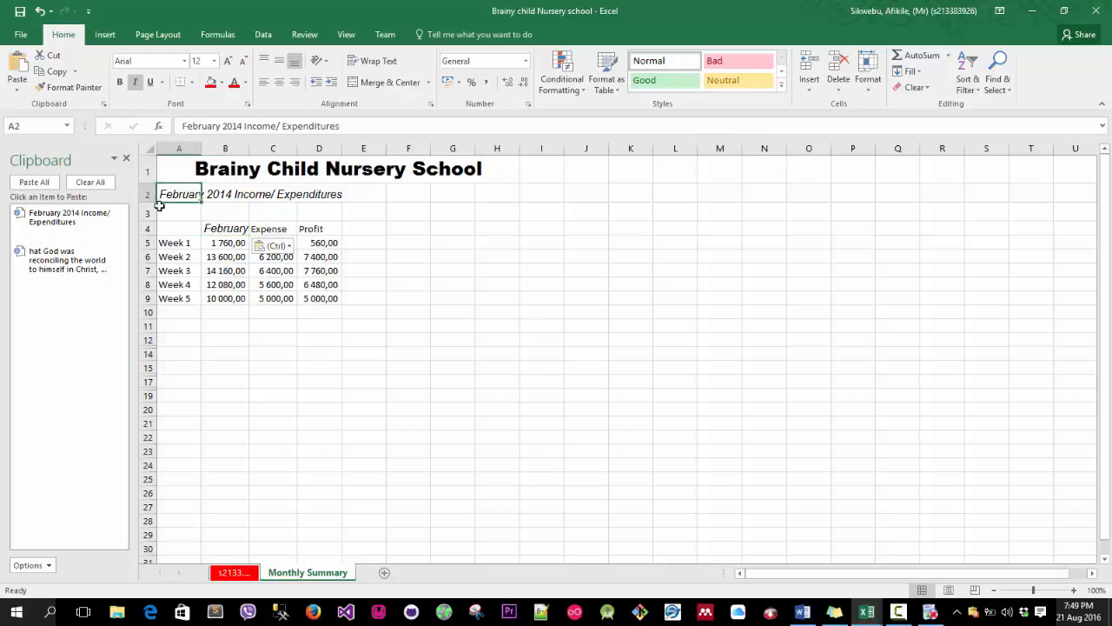
{"action": "left_click", "coordinate": [69, 87]}
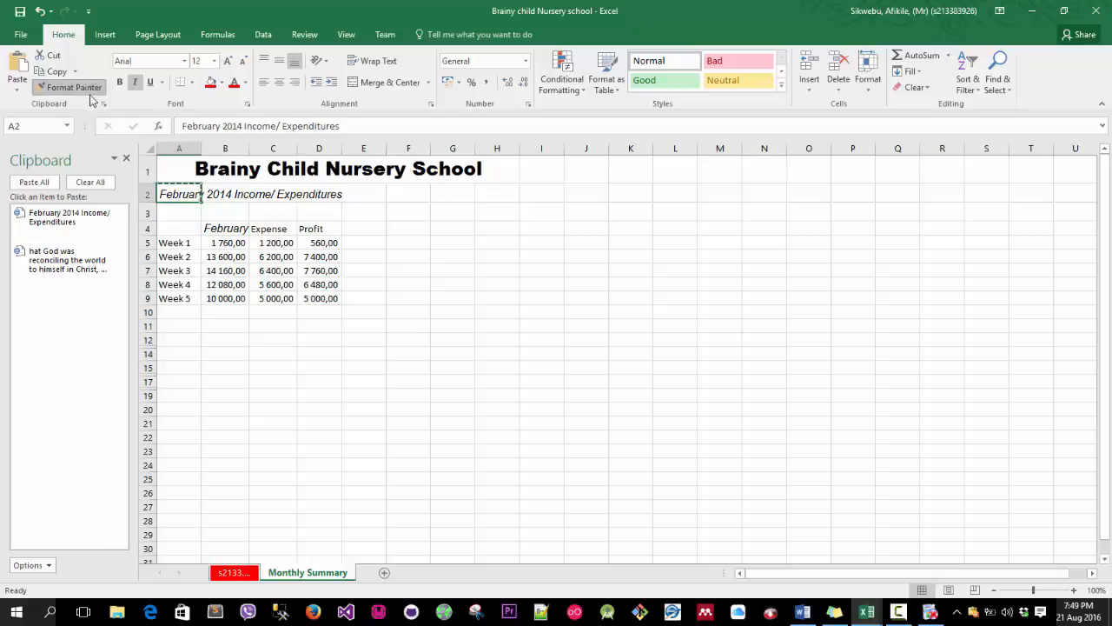
{"action": "left_click", "coordinate": [263, 229]}
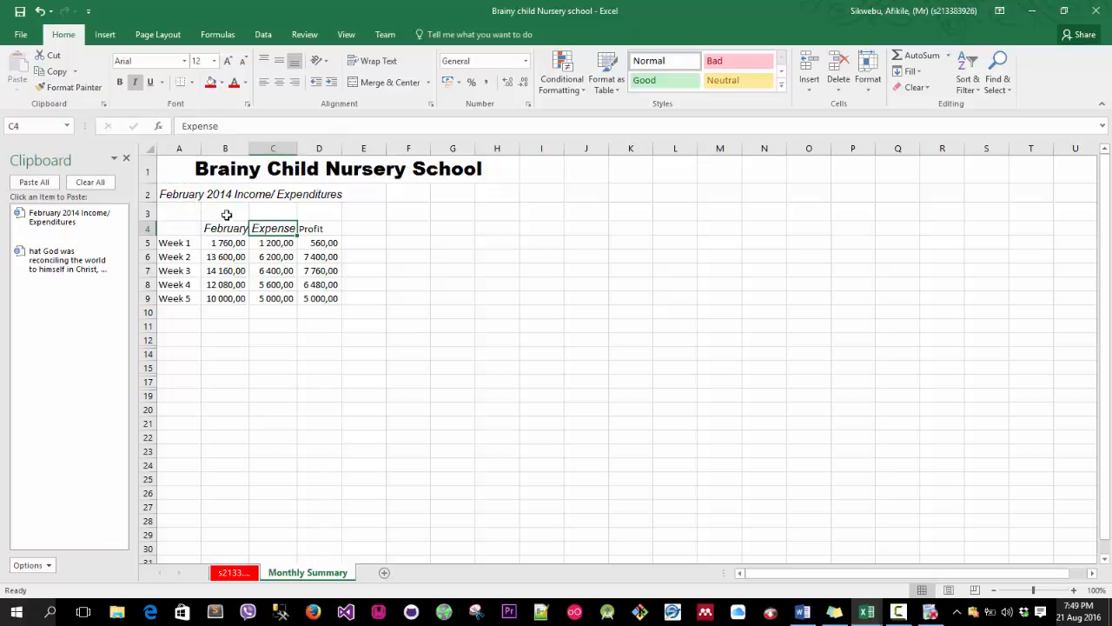
{"action": "left_click", "coordinate": [178, 193]}
{"action": "left_click", "coordinate": [69, 87]}
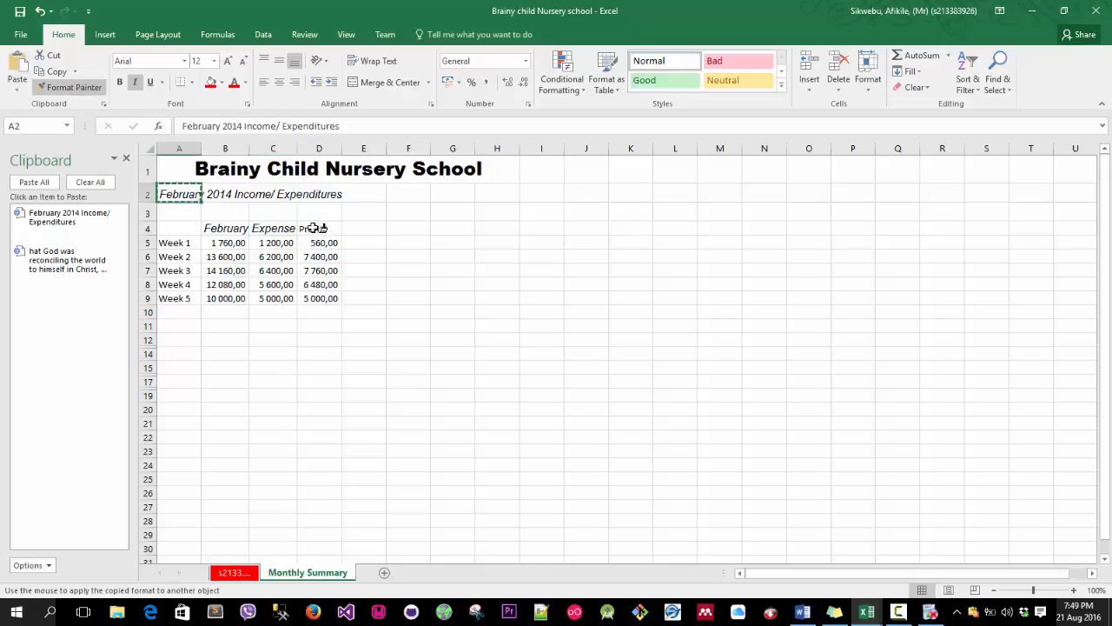
{"action": "left_click", "coordinate": [314, 229]}
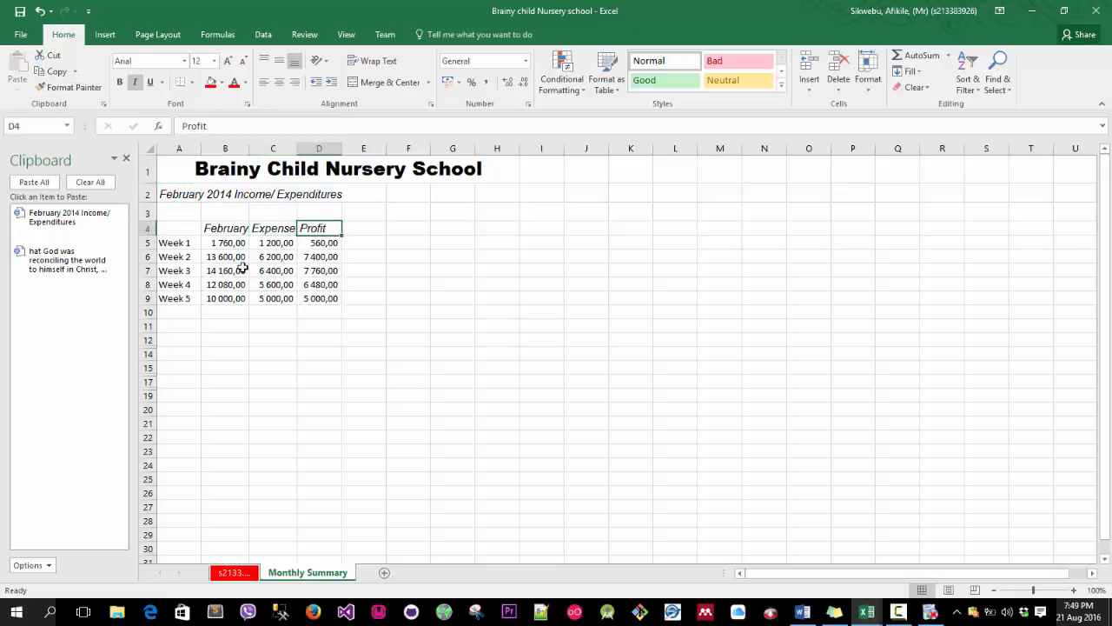
{"action": "left_click", "coordinate": [217, 171]}
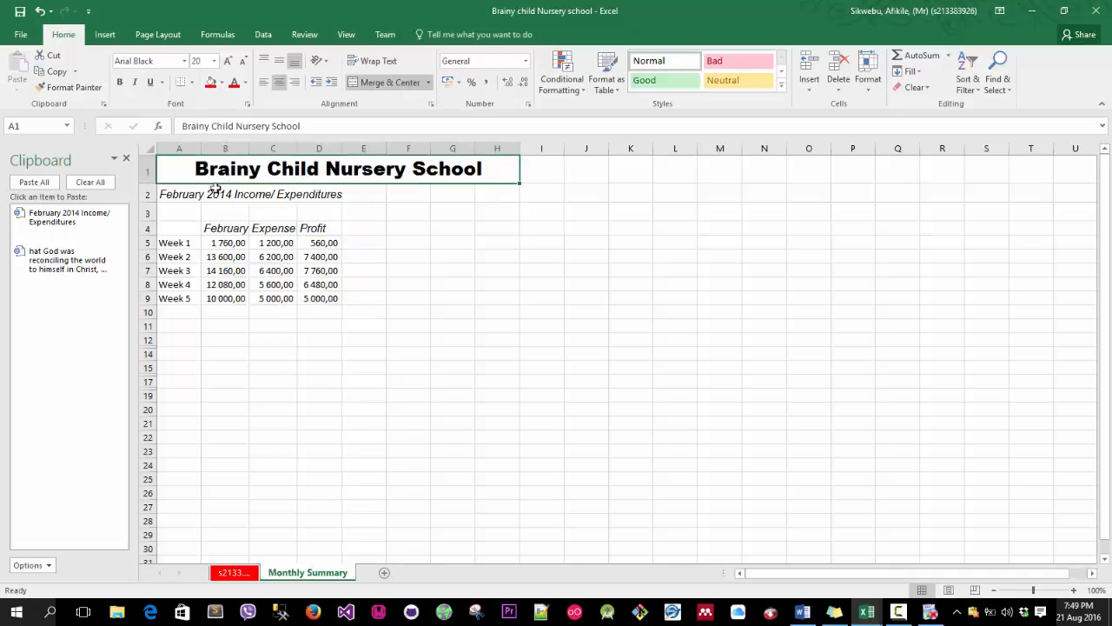
{"action": "left_click", "coordinate": [69, 87]}
{"action": "left_click", "coordinate": [292, 191]}
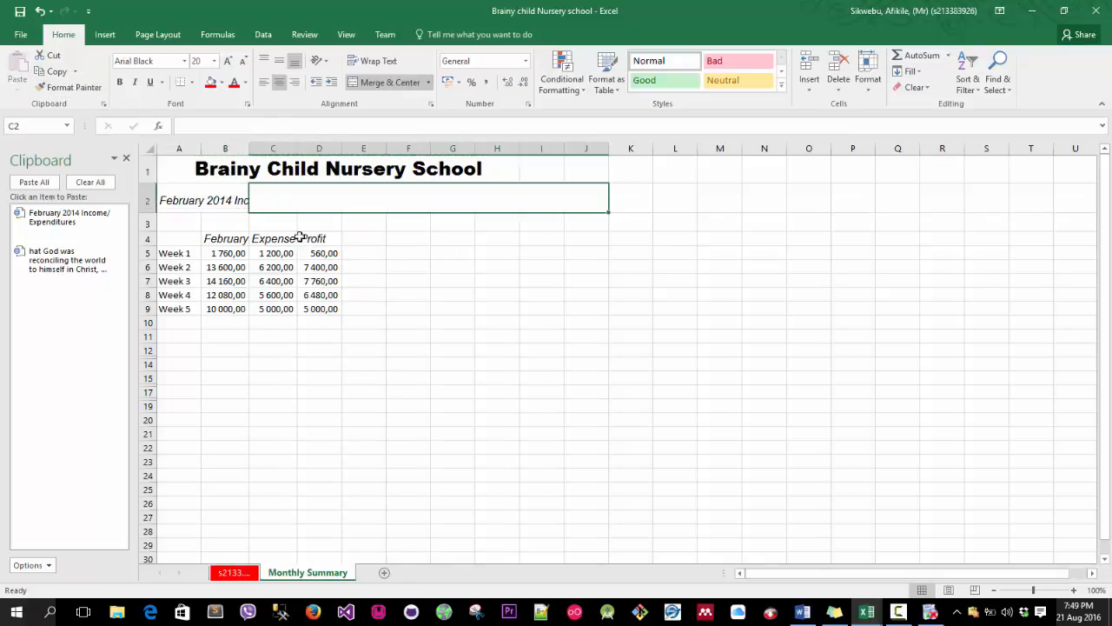
{"action": "left_click", "coordinate": [39, 11]}
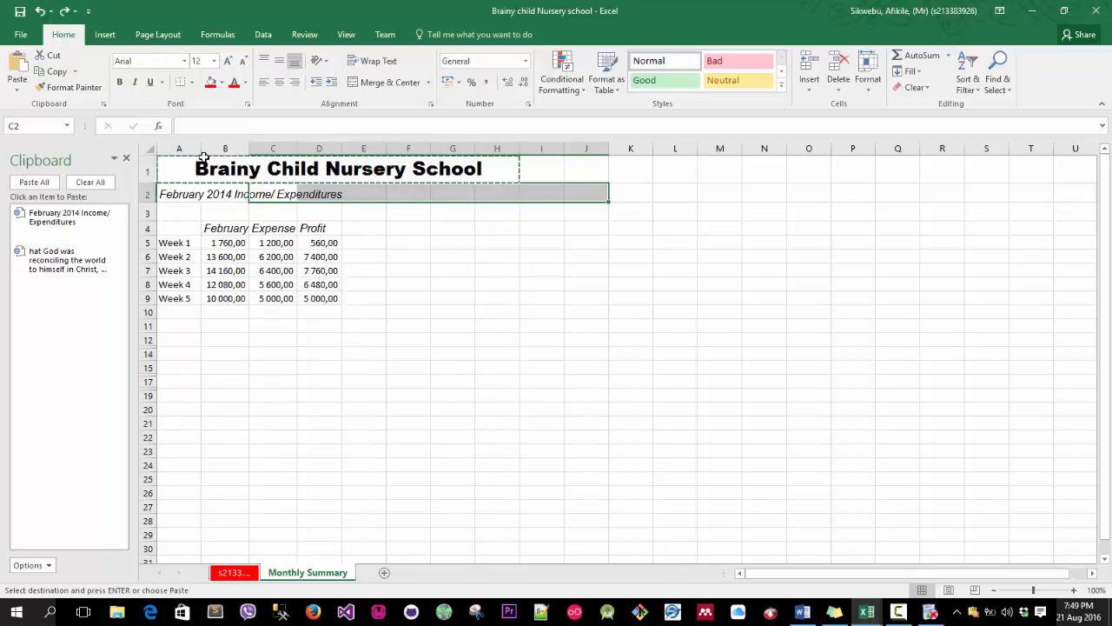
{"action": "left_click", "coordinate": [70, 87]}
{"action": "left_click", "coordinate": [300, 228]}
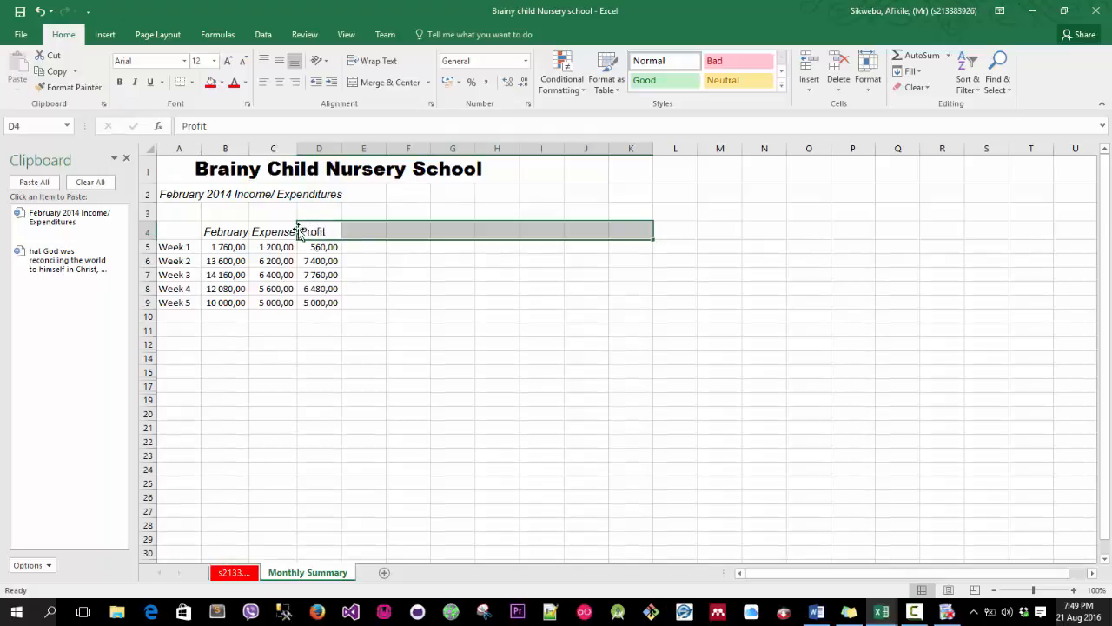
{"action": "left_click", "coordinate": [39, 10]}
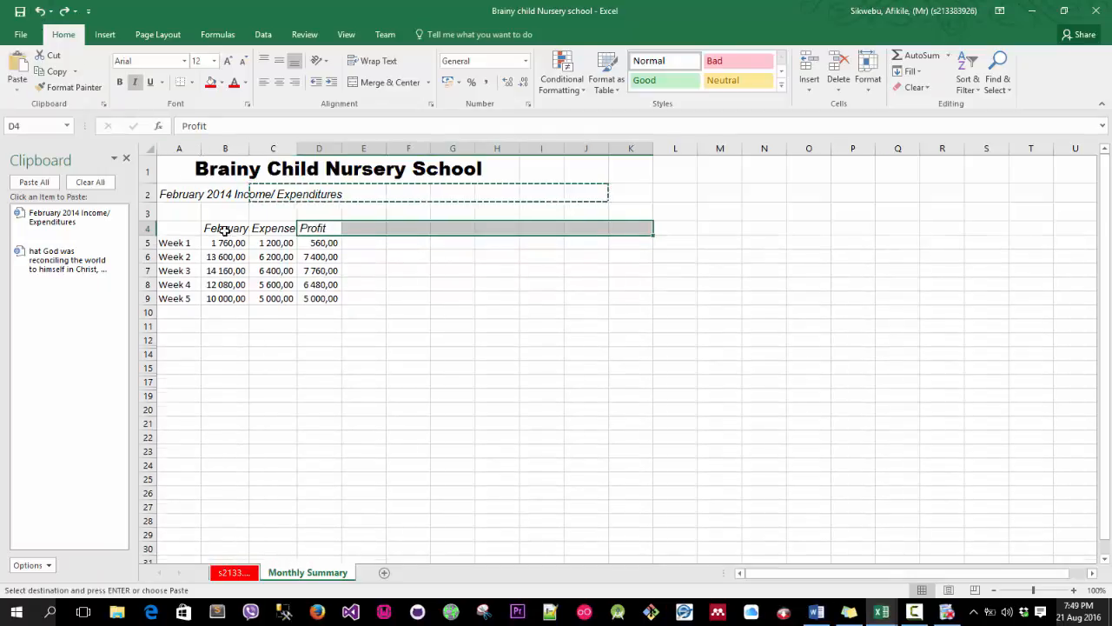
{"action": "left_click", "coordinate": [242, 166]}
{"action": "left_click", "coordinate": [70, 87]}
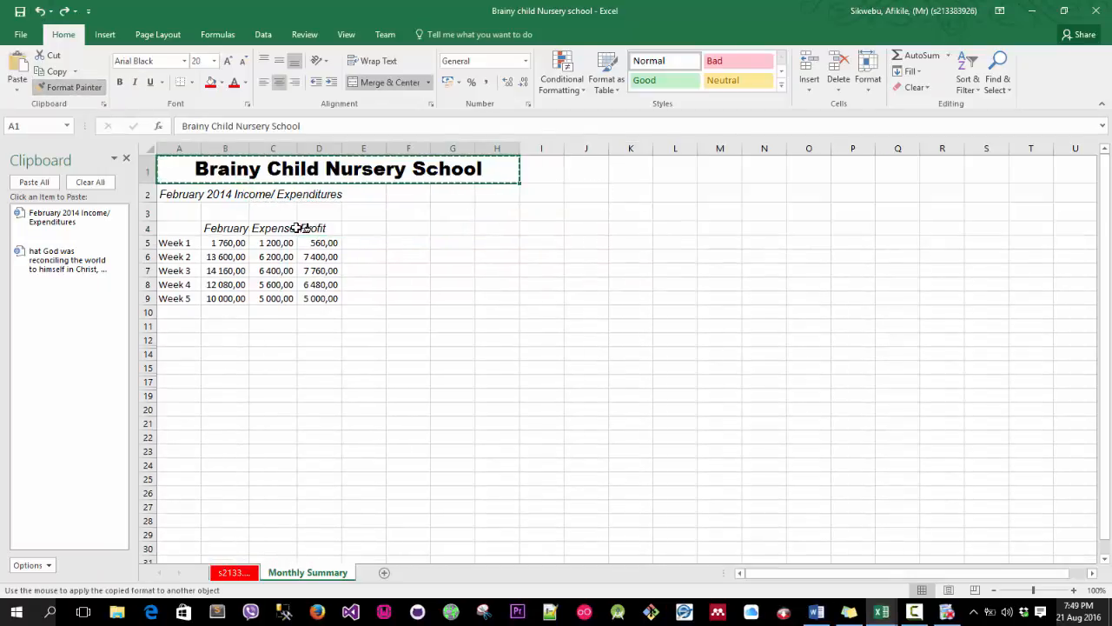
{"action": "left_click", "coordinate": [304, 227]}
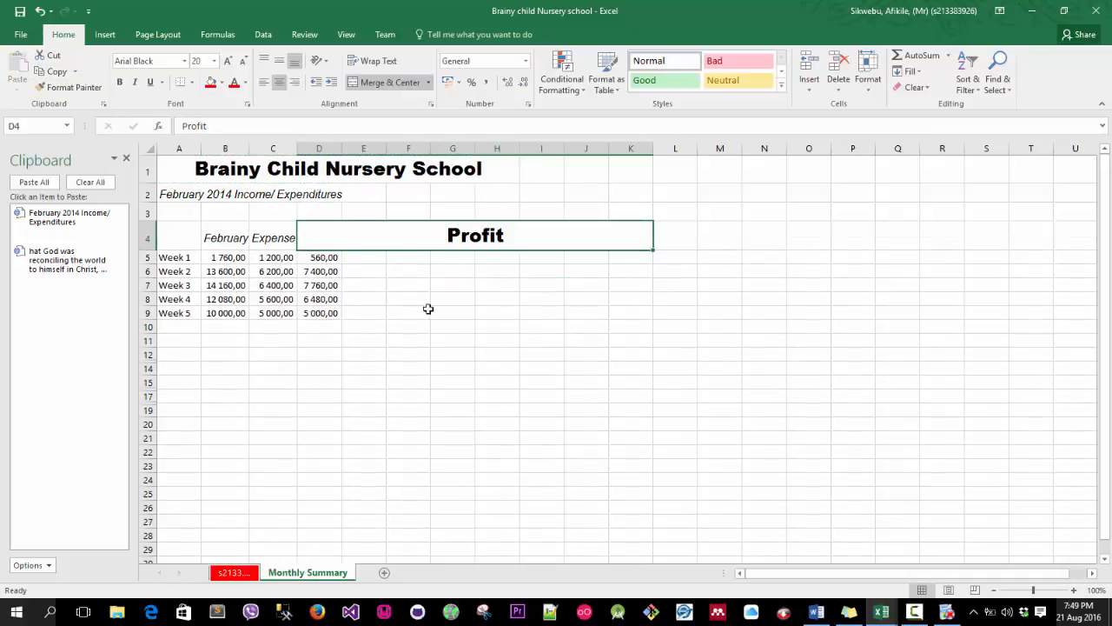
{"action": "left_click", "coordinate": [40, 11]}
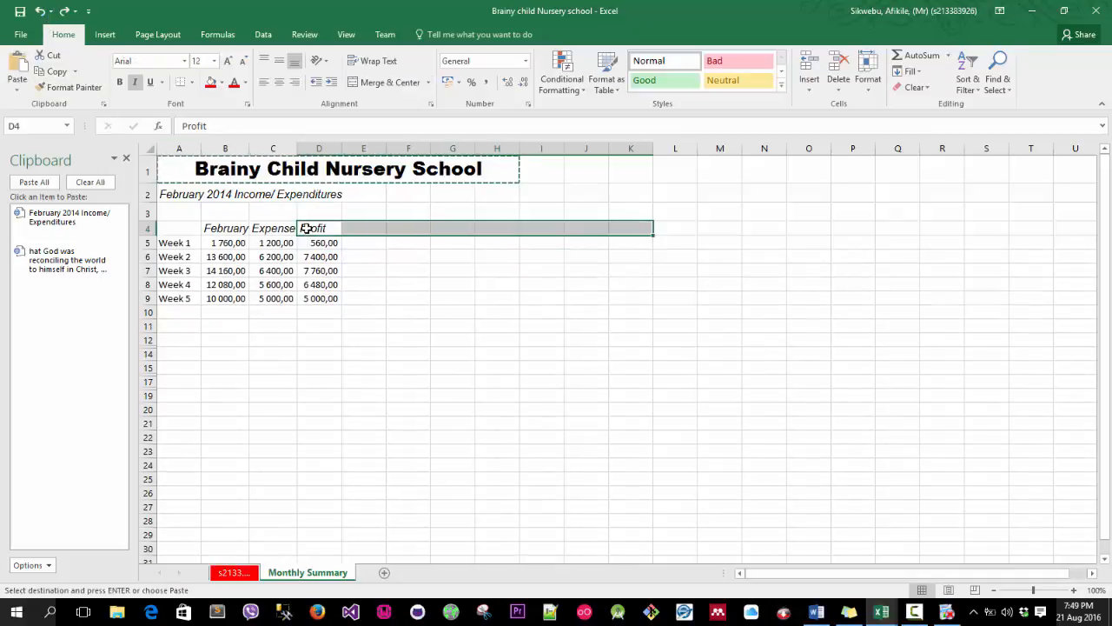
Clear all items from the clipboard pane and close the pane.
{"action": "double_click", "coordinate": [214, 211]}
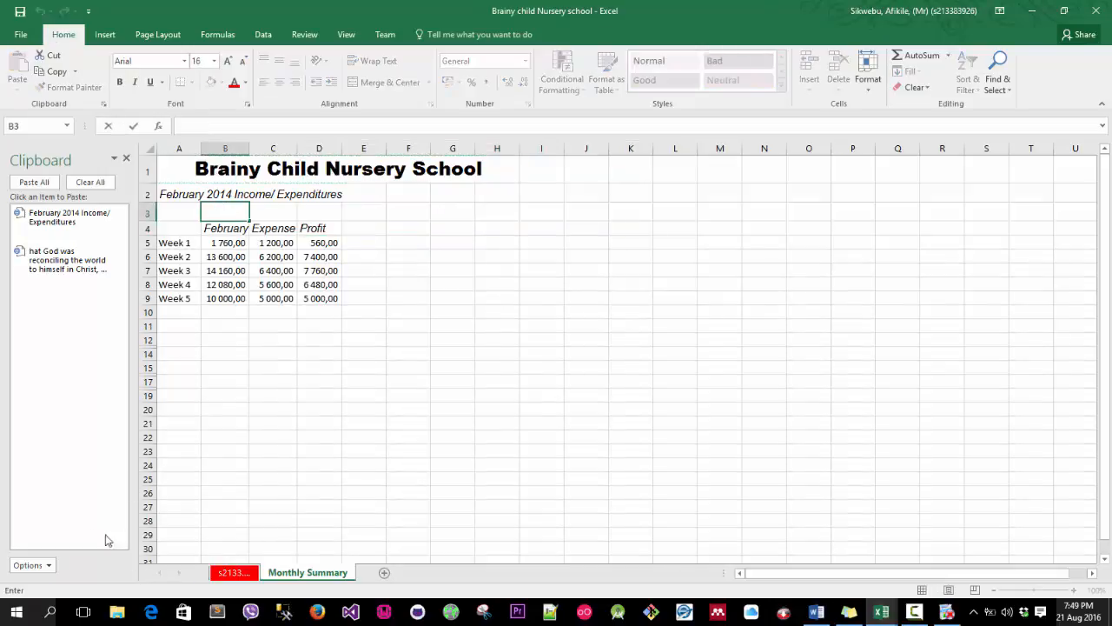
{"action": "left_click", "coordinate": [90, 181]}
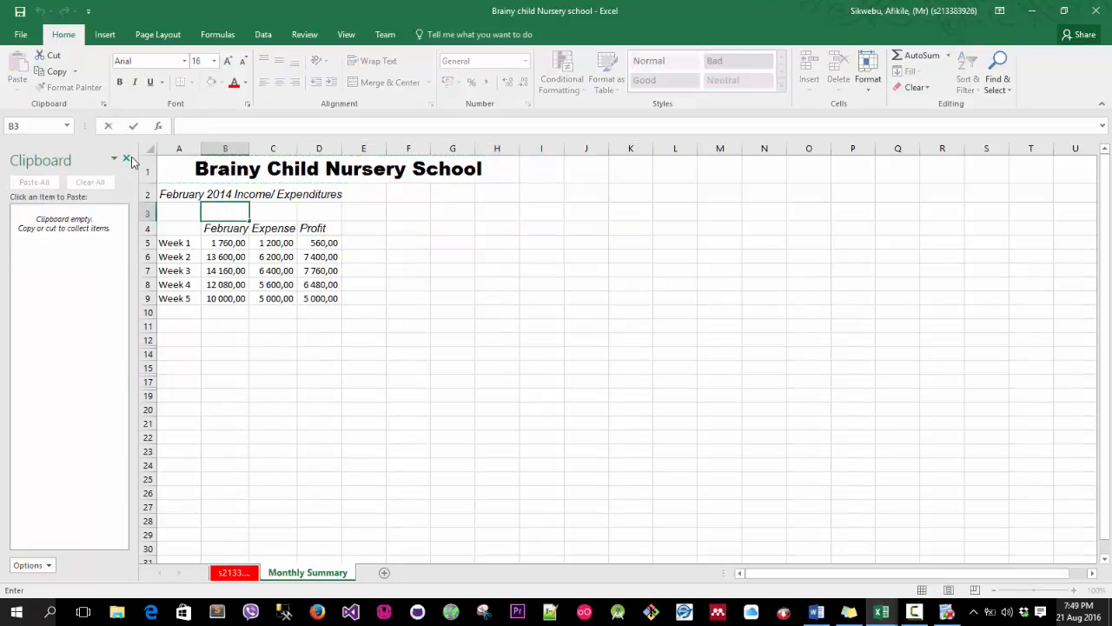
{"action": "left_click", "coordinate": [126, 160]}
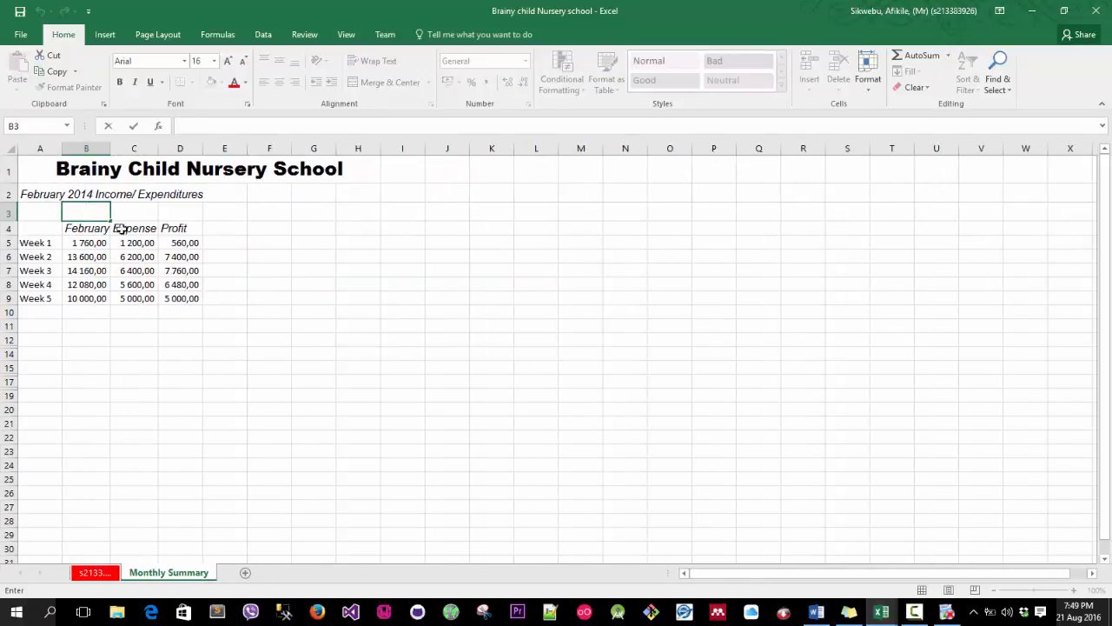
Unhide row 13 on the Monthly Summary sheet.
{"action": "left_click", "coordinate": [117, 228]}
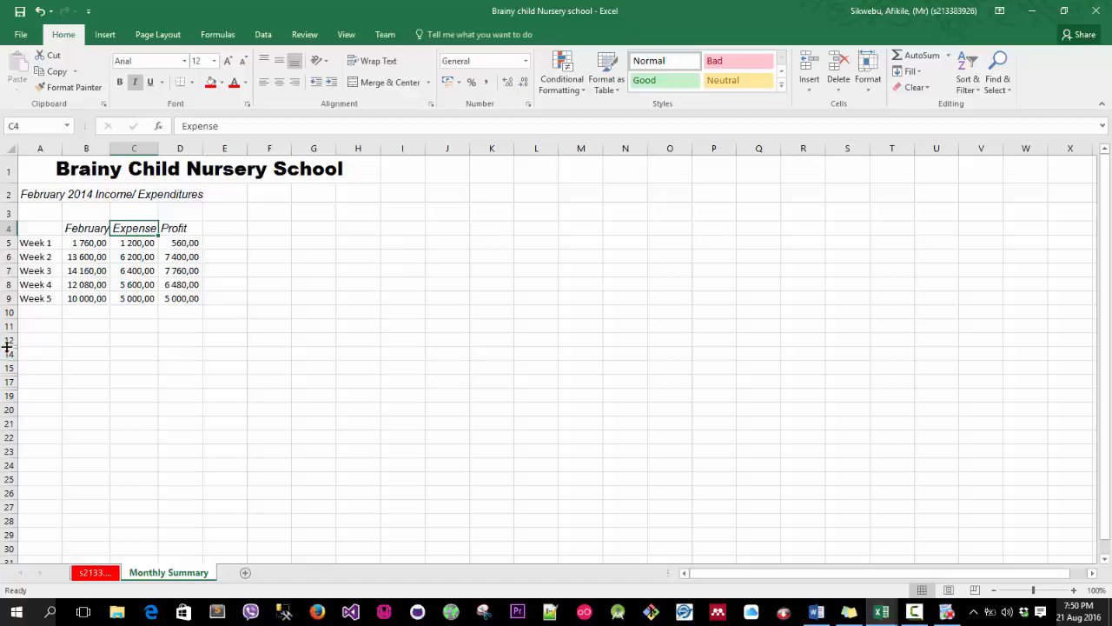
{"action": "right_click", "coordinate": [8, 345]}
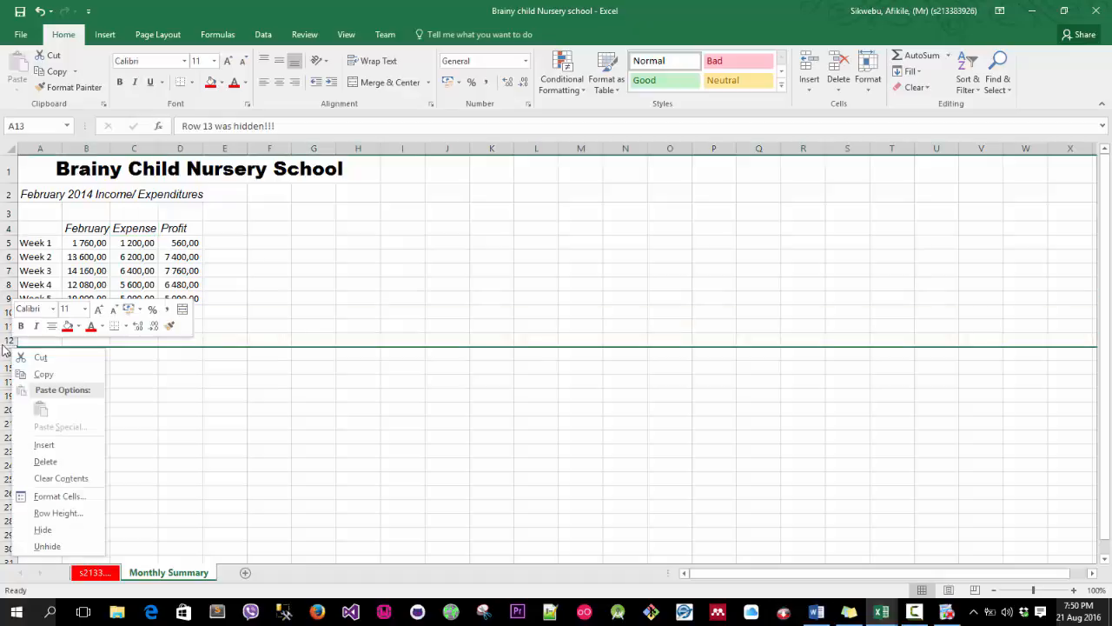
{"action": "left_click", "coordinate": [47, 545]}
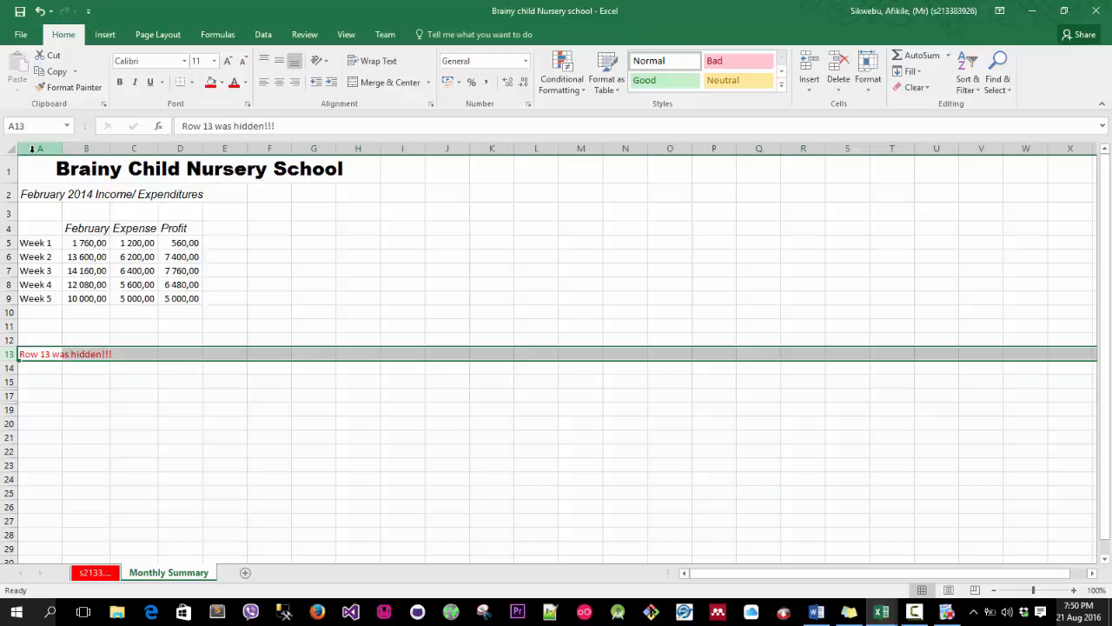
Select the week labels A5:A9 together with the profit figures D5:D9.
{"action": "left_click", "coordinate": [35, 242]}
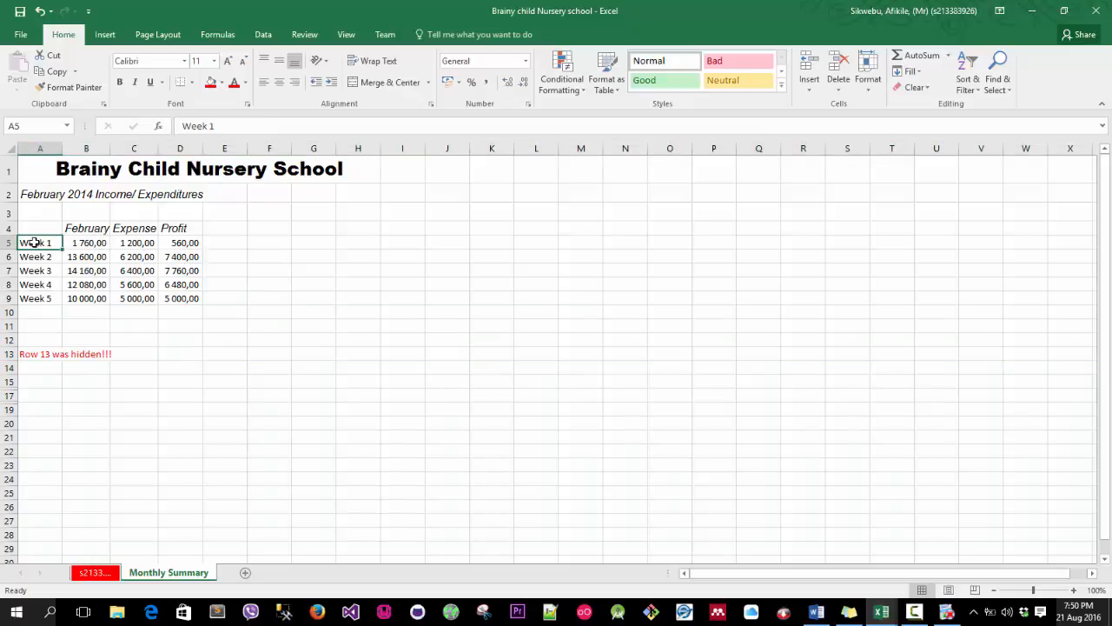
{"action": "left_click_drag", "start_coordinate": [35, 242], "coordinate": [39, 298]}
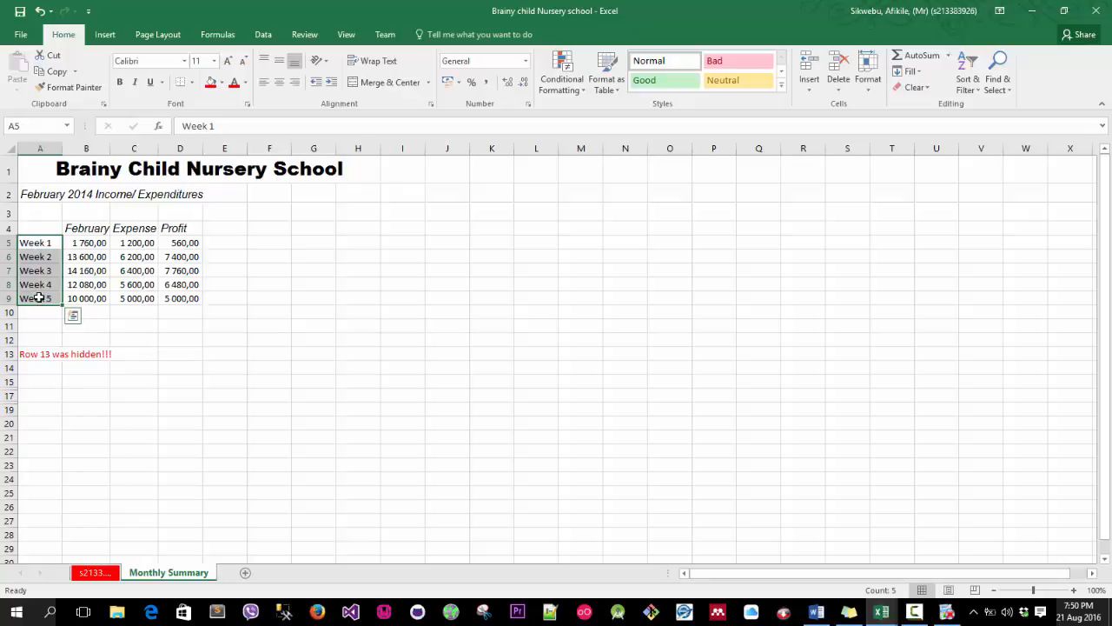
{"action": "left_click", "coordinate": [33, 243]}
{"action": "left_click_drag", "start_coordinate": [41, 245], "coordinate": [44, 300]}
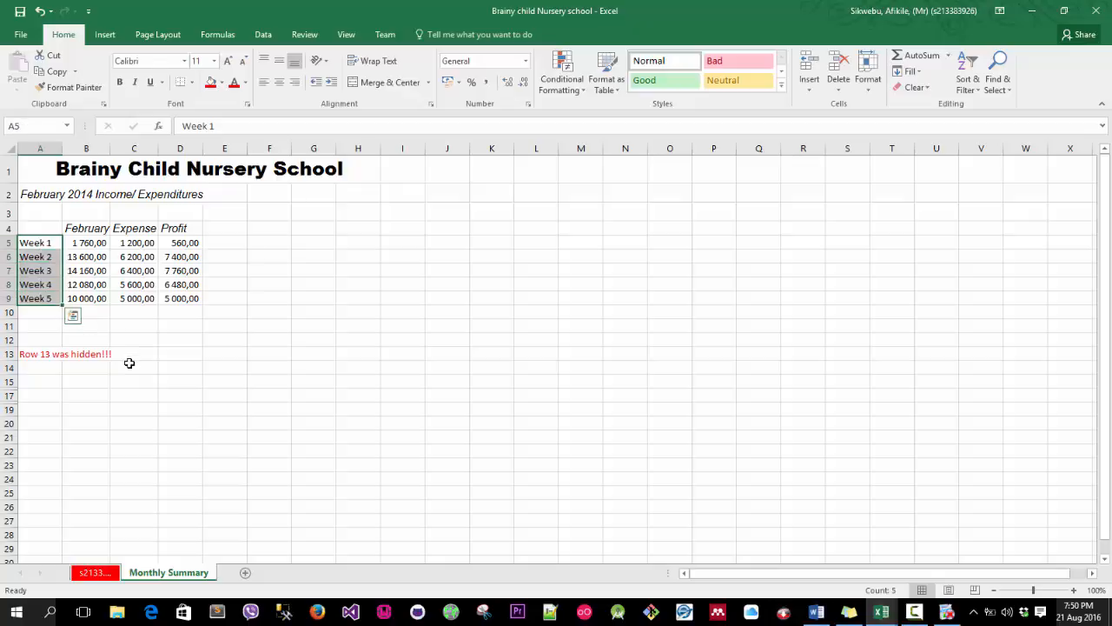
{"action": "left_click", "coordinate": [43, 247]}
{"action": "left_click_drag", "start_coordinate": [61, 250], "coordinate": [62, 305]}
{"action": "left_click_drag", "start_coordinate": [45, 243], "coordinate": [174, 296]}
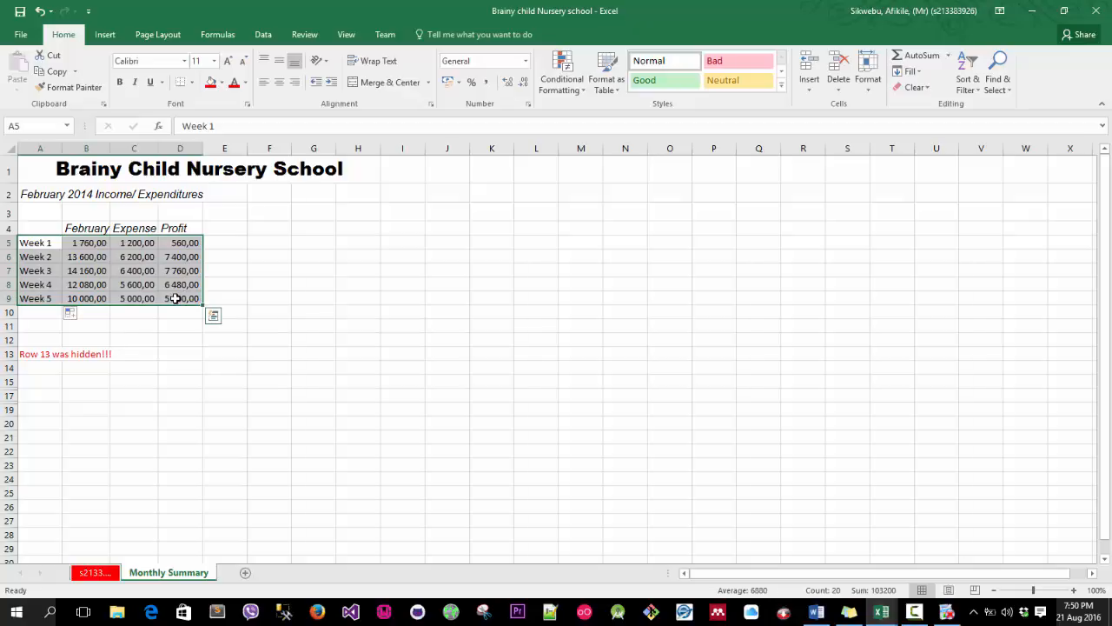
{"action": "left_click_drag", "start_coordinate": [29, 241], "coordinate": [49, 299]}
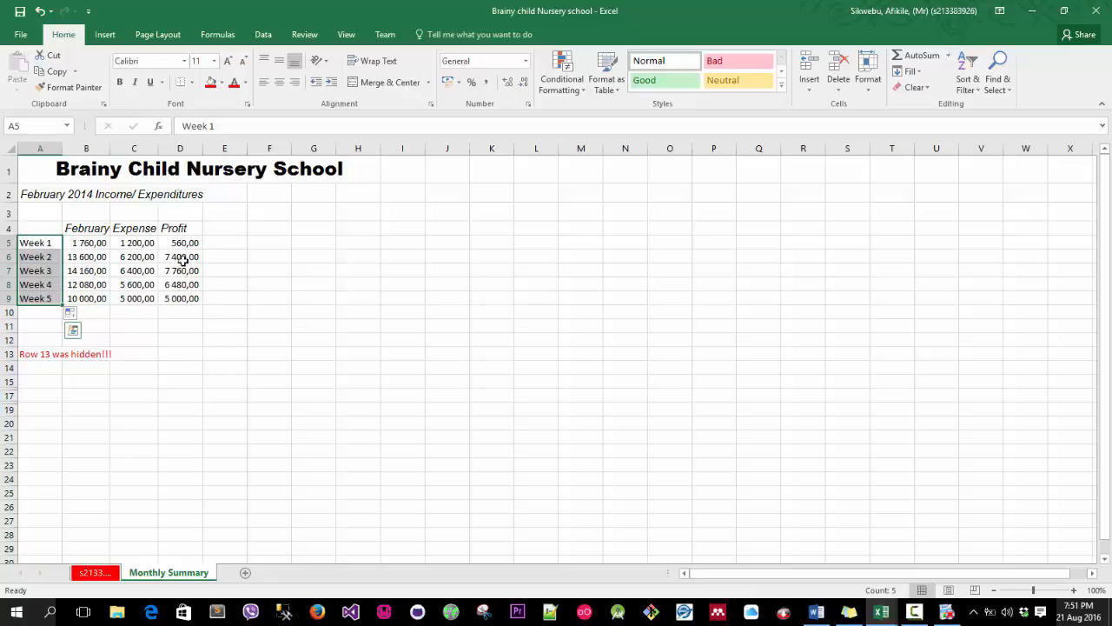
{"action": "key", "text": "ctrl"}
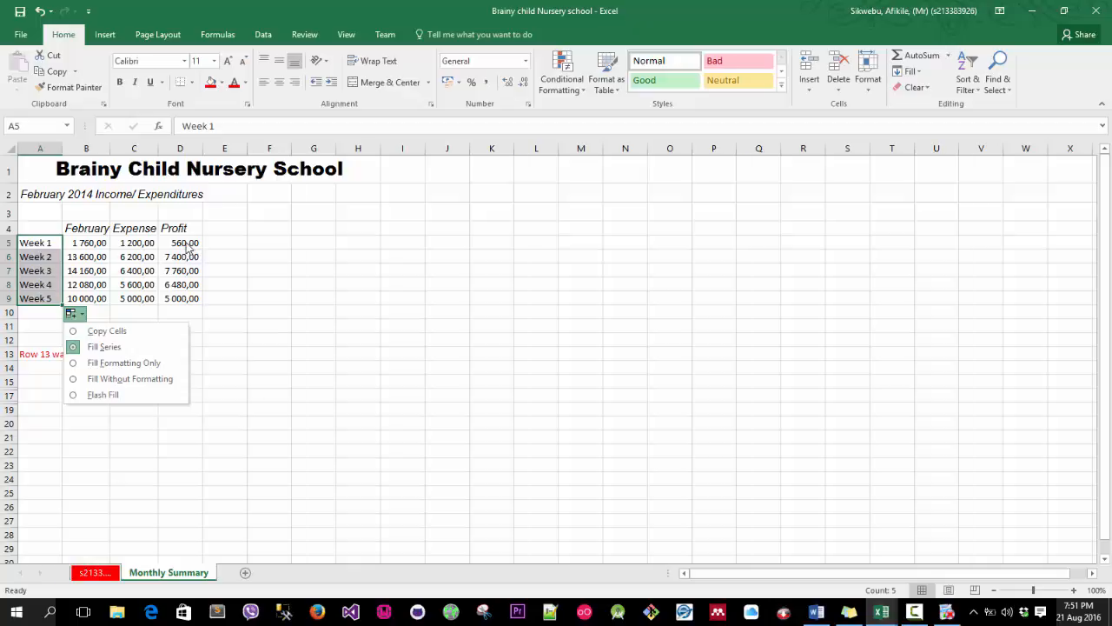
{"action": "left_click", "coordinate": [186, 246]}
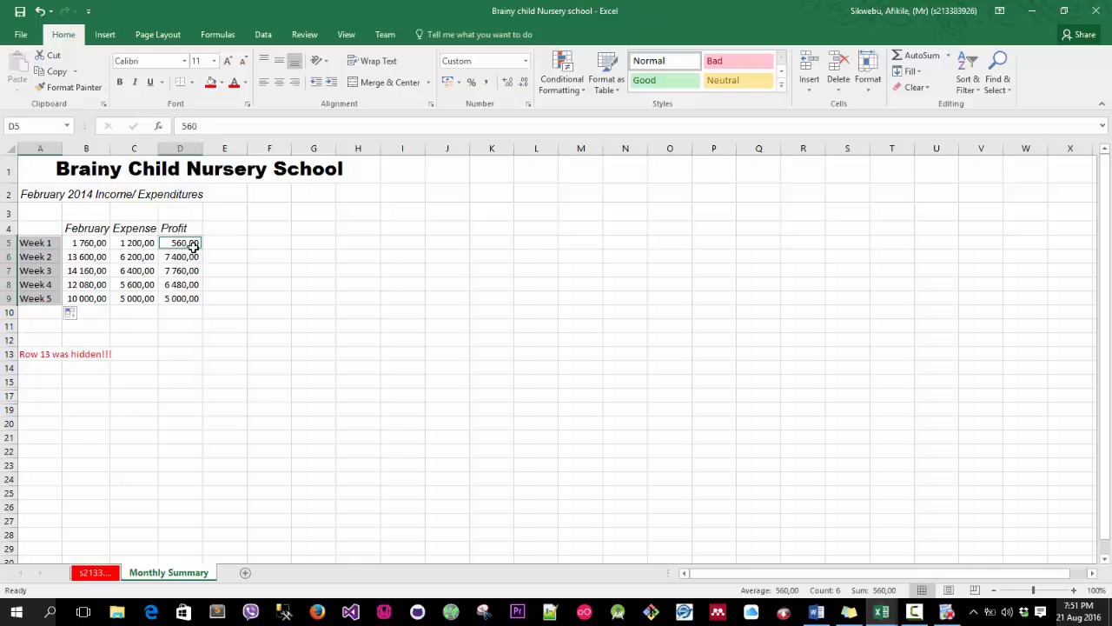
{"action": "left_click", "coordinate": [192, 259], "text": "ctrl"}
{"action": "left_click", "coordinate": [187, 272], "text": "ctrl"}
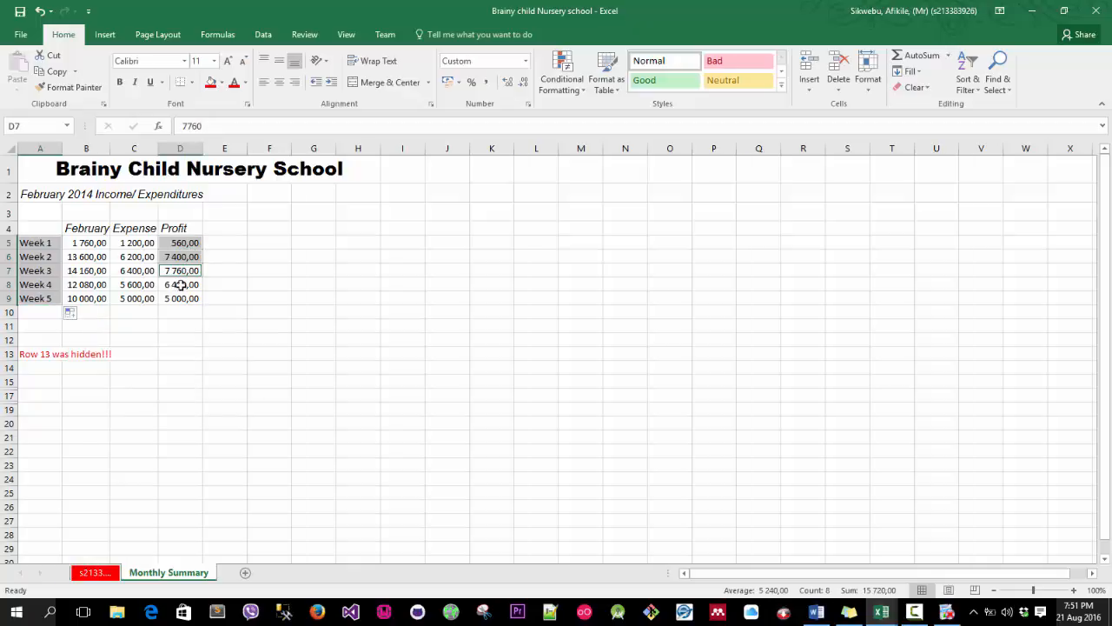
{"action": "left_click", "coordinate": [182, 285], "text": "ctrl"}
{"action": "left_click", "coordinate": [180, 298], "text": "ctrl"}
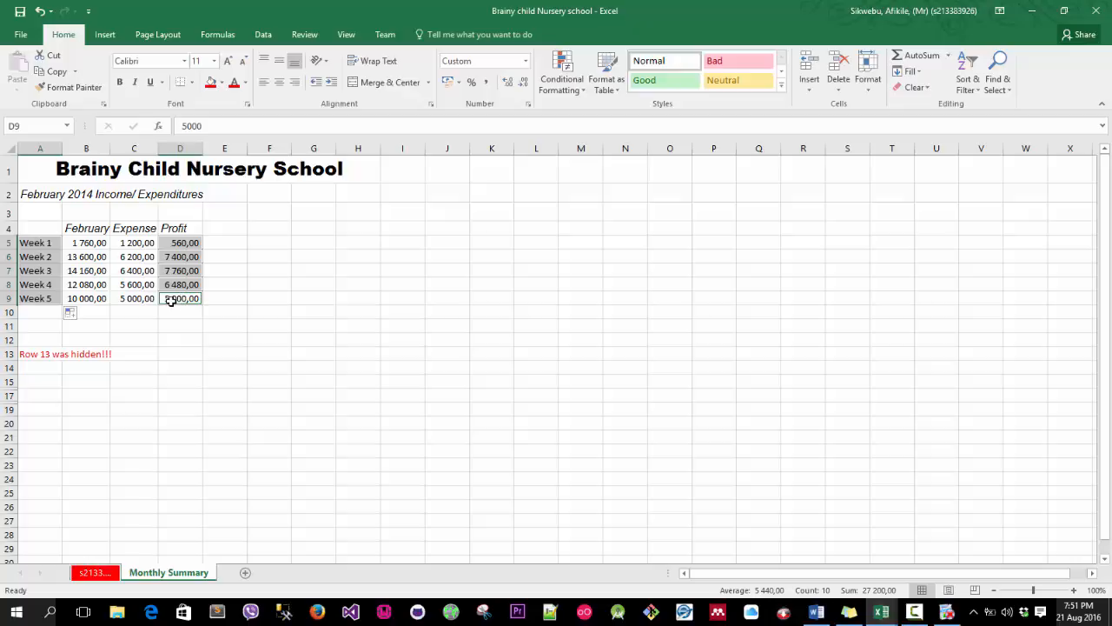
{"action": "left_click", "coordinate": [184, 244], "text": "ctrl"}
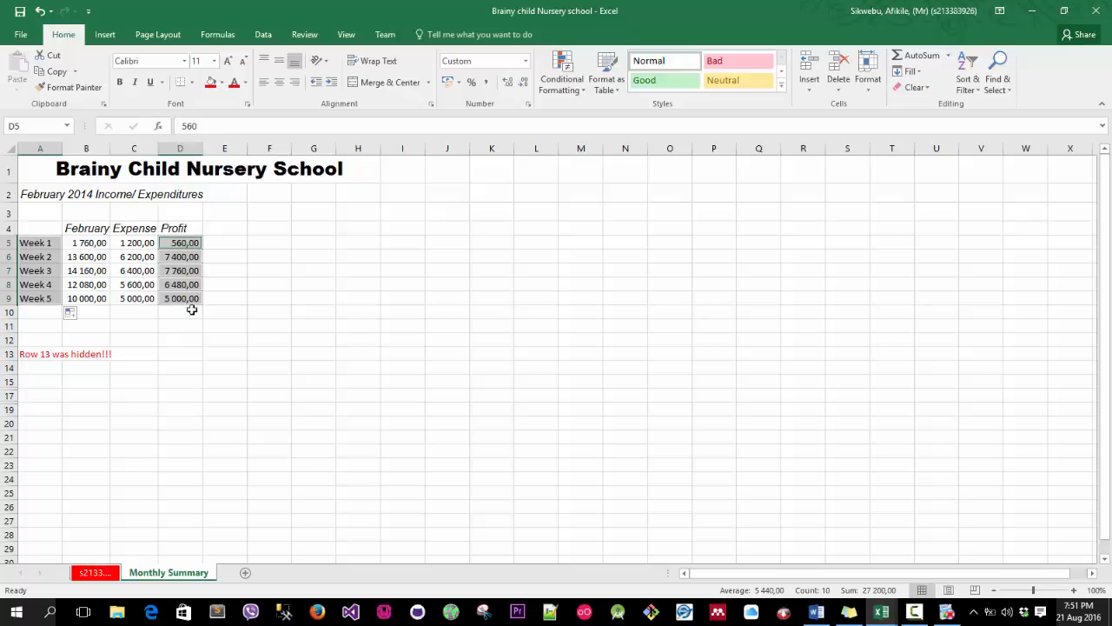
{"action": "left_click", "coordinate": [183, 258], "text": "ctrl"}
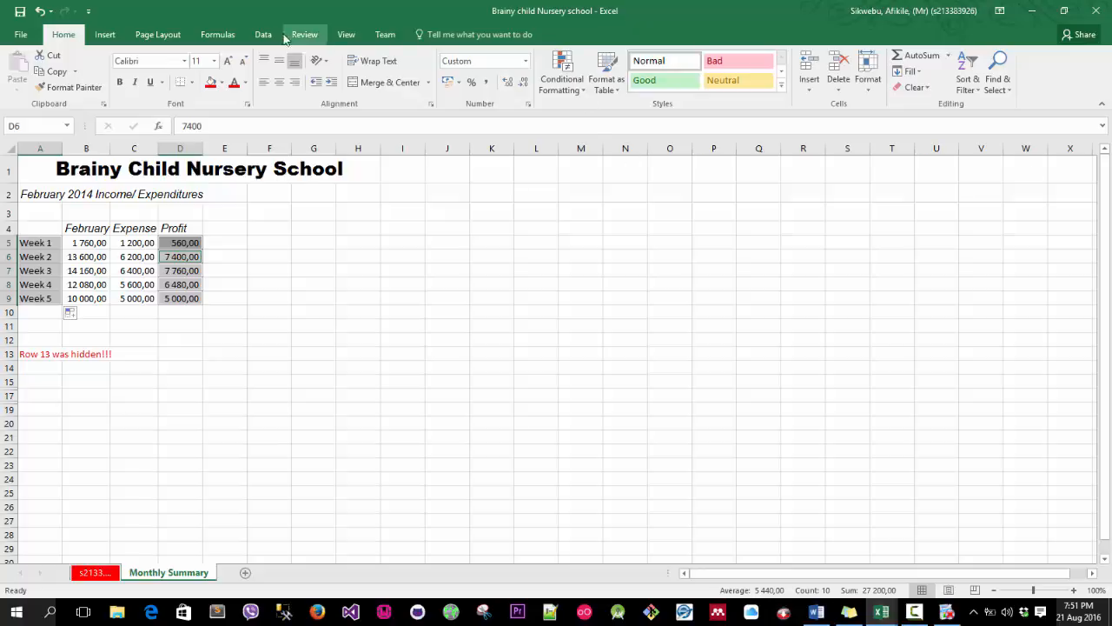
Insert a 3-D pie chart from the selection and undo it.
{"action": "left_click", "coordinate": [105, 35]}
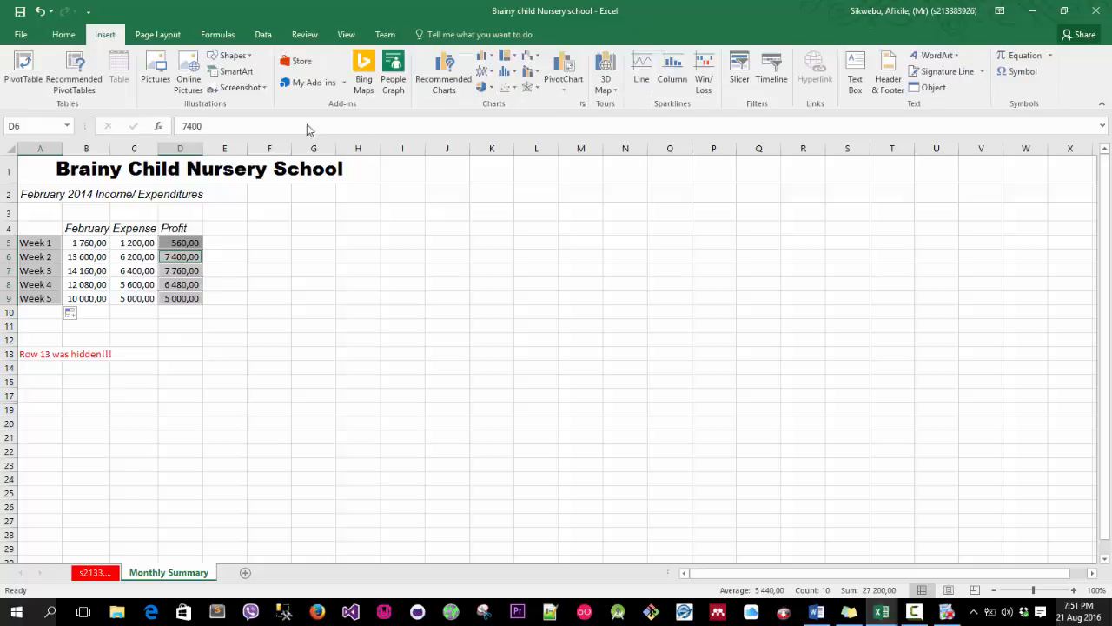
{"action": "left_click", "coordinate": [484, 87]}
{"action": "left_click", "coordinate": [496, 189]}
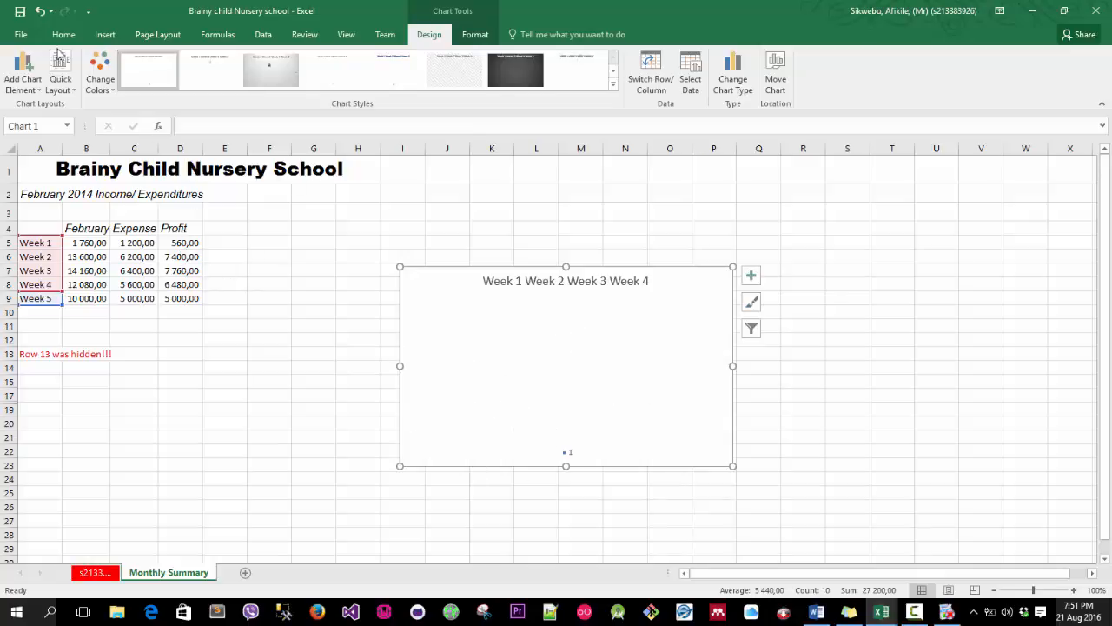
{"action": "left_click", "coordinate": [39, 12]}
{"action": "left_click", "coordinate": [39, 12]}
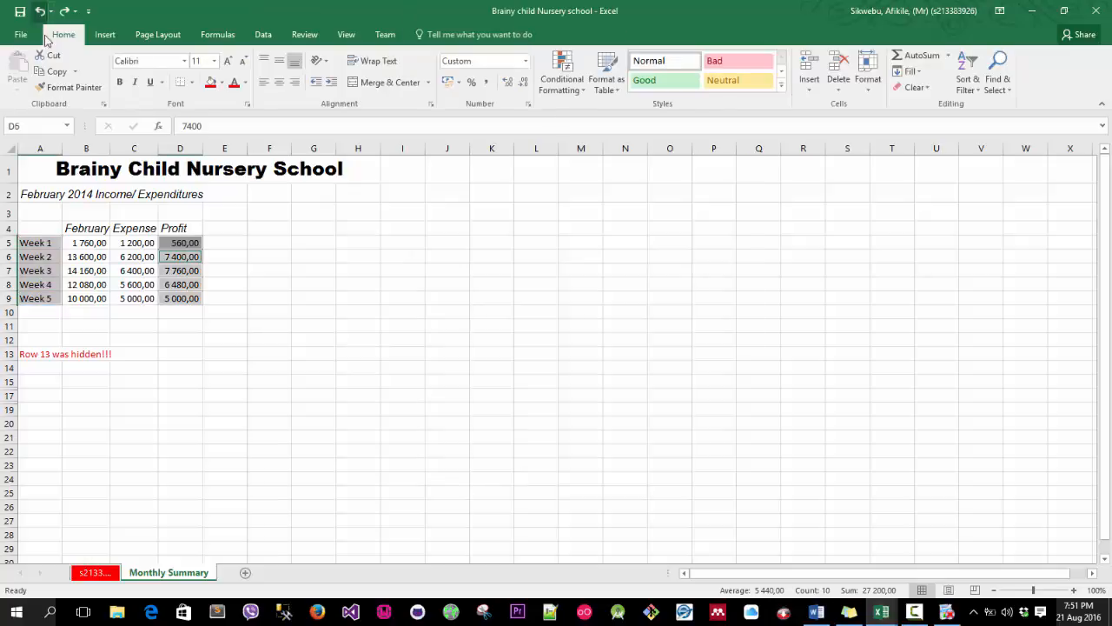
Select A5:A9 and D5:D9 and insert a 3-D pie chart from them.
{"action": "left_click_drag", "start_coordinate": [43, 242], "coordinate": [43, 299]}
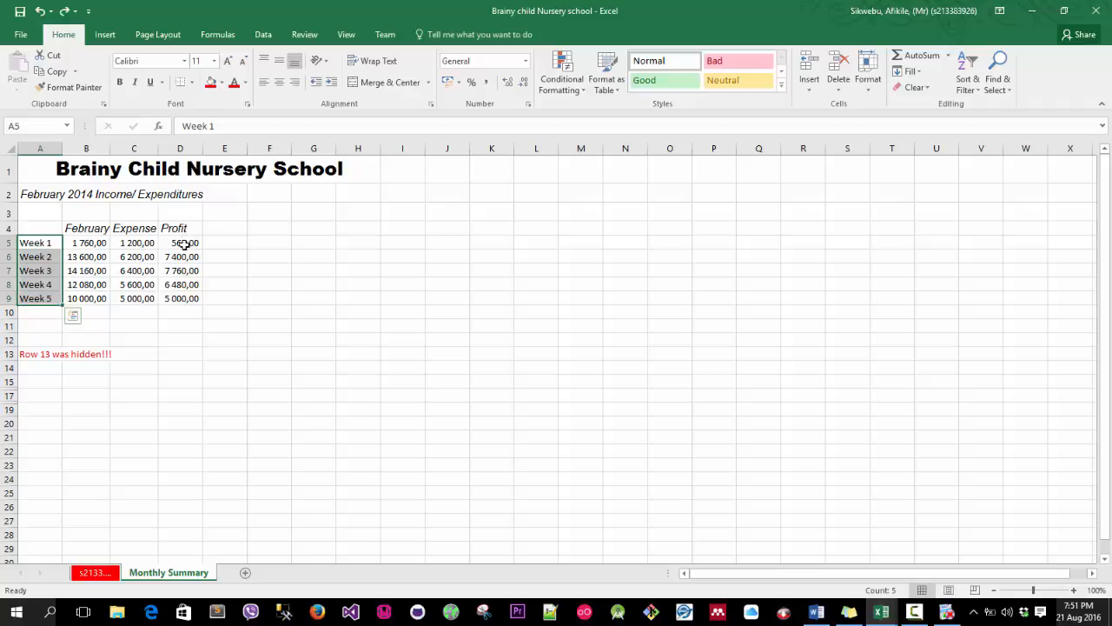
{"action": "left_click_drag", "start_coordinate": [184, 244], "coordinate": [188, 298]}
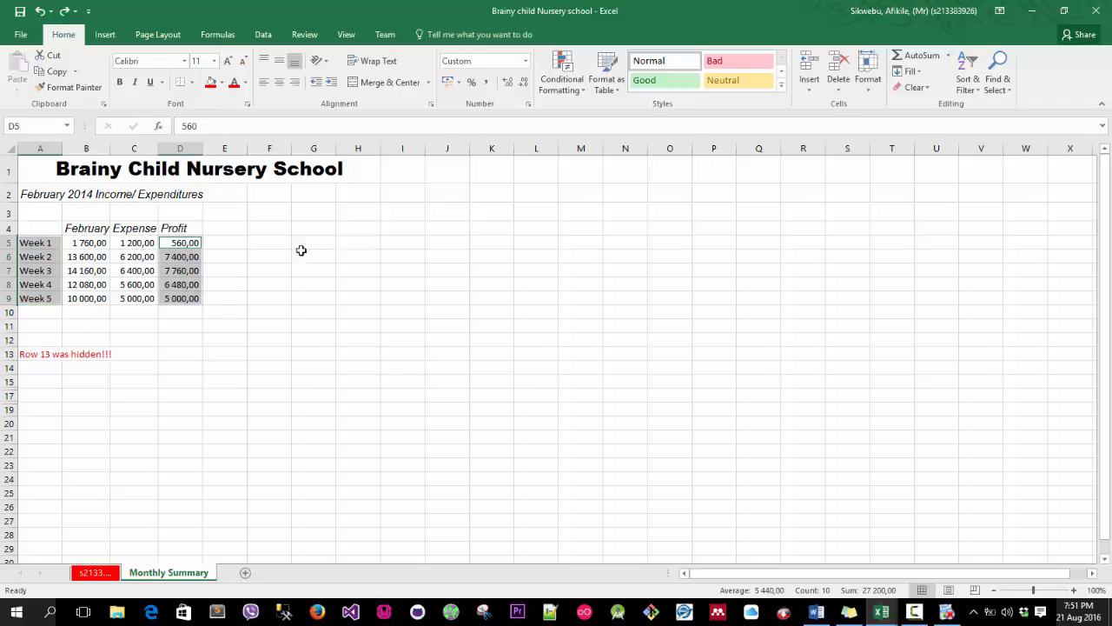
{"action": "left_click", "coordinate": [107, 35]}
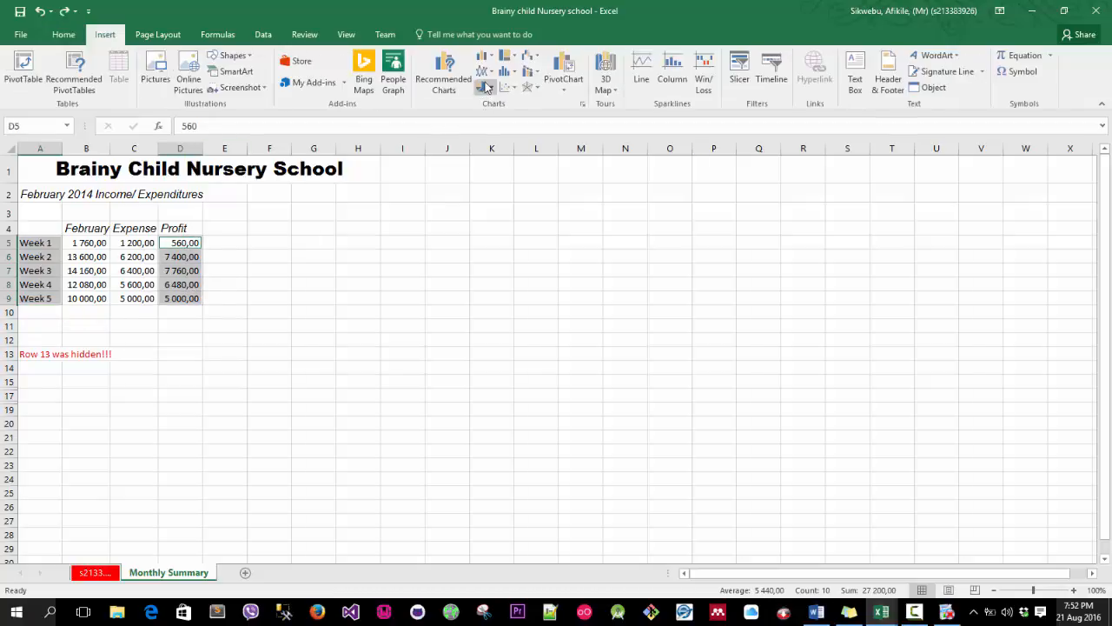
{"action": "left_click", "coordinate": [484, 87]}
{"action": "left_click", "coordinate": [495, 185]}
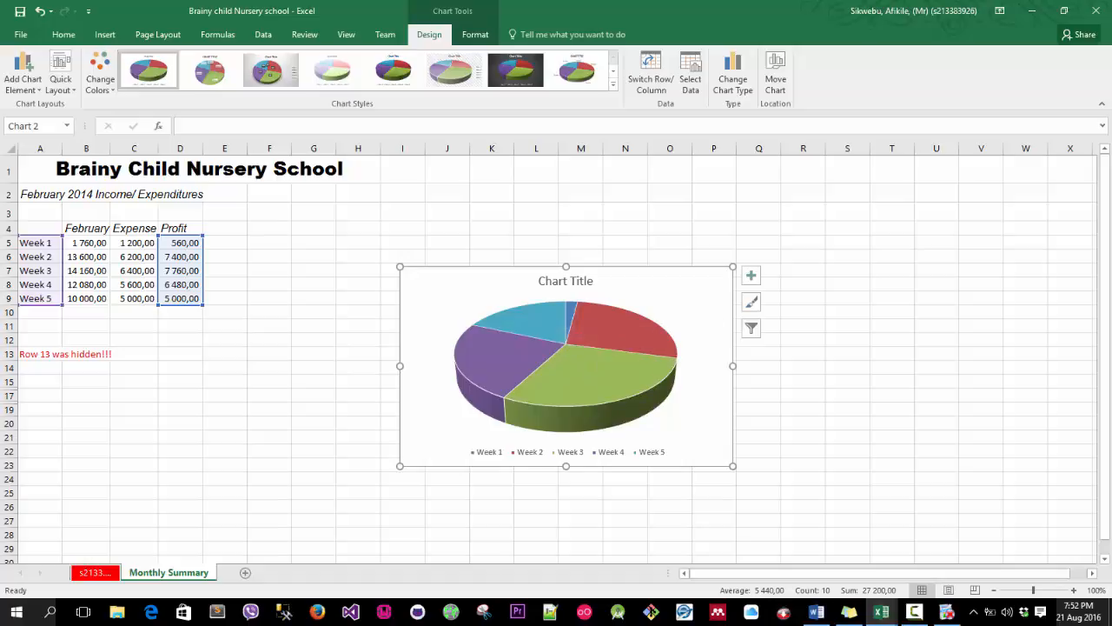
Replace the chart title with Summary of weekly profits.
{"action": "key", "text": "alt+Tab"}
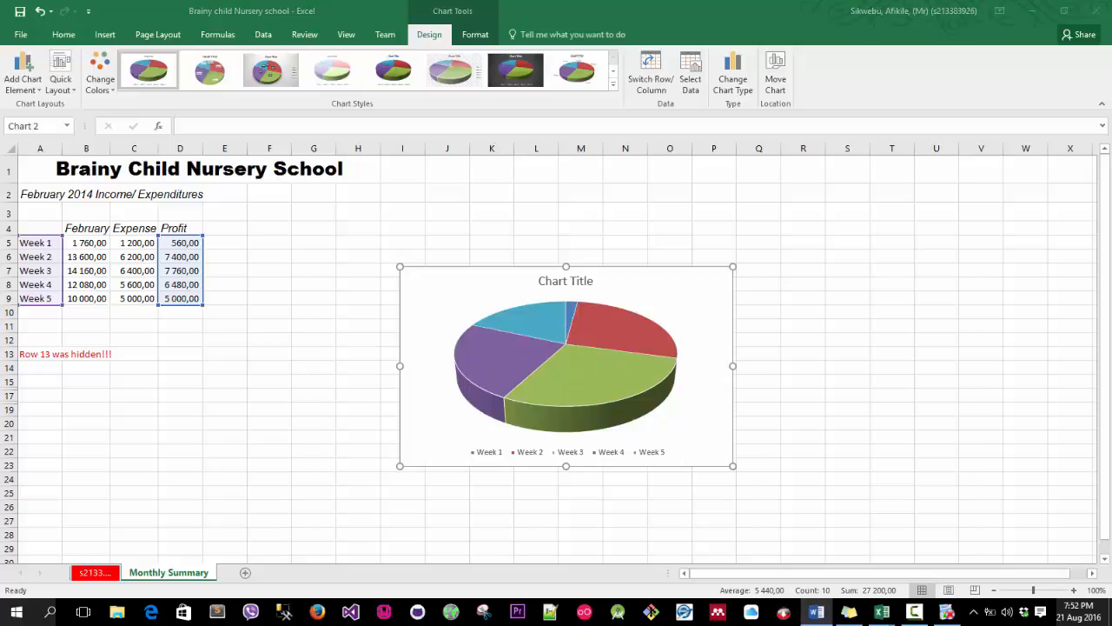
{"action": "left_click", "coordinate": [535, 290]}
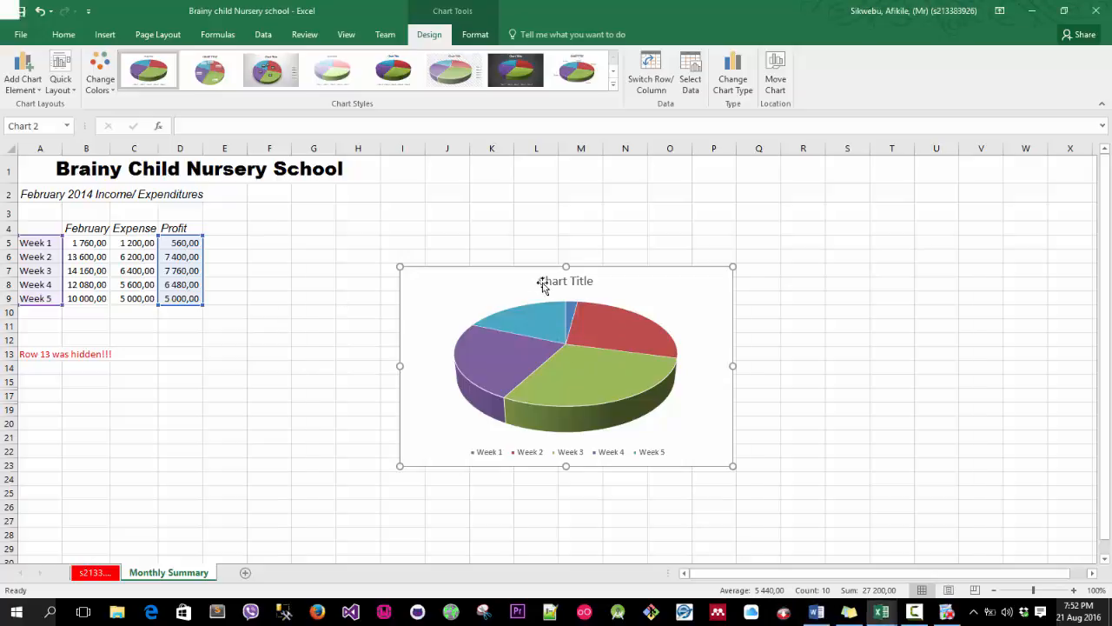
{"action": "left_click", "coordinate": [556, 280]}
{"action": "double_click", "coordinate": [562, 281]}
{"action": "triple_click", "coordinate": [562, 281]}
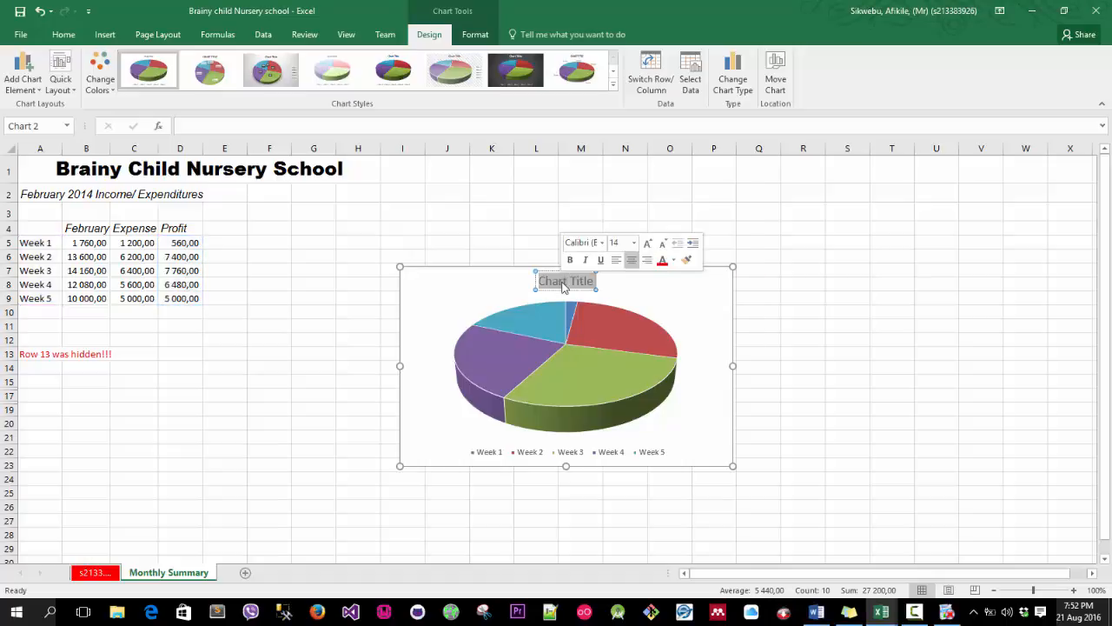
{"action": "type", "text": "Summary of Weekly Profits February 2014"}
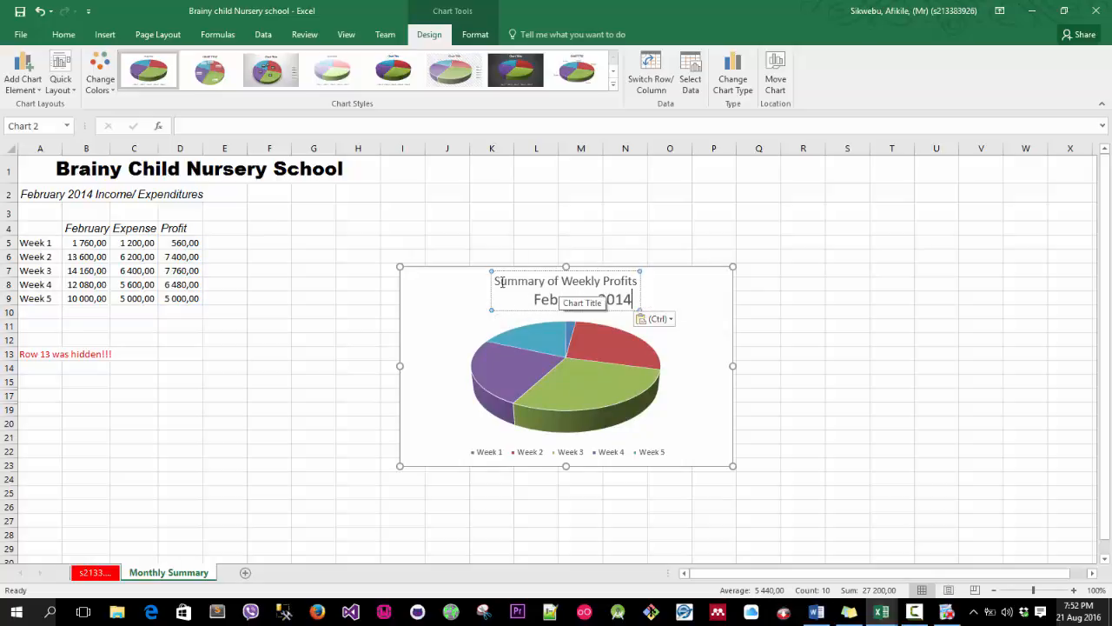
{"action": "left_click_drag", "start_coordinate": [495, 282], "coordinate": [625, 301]}
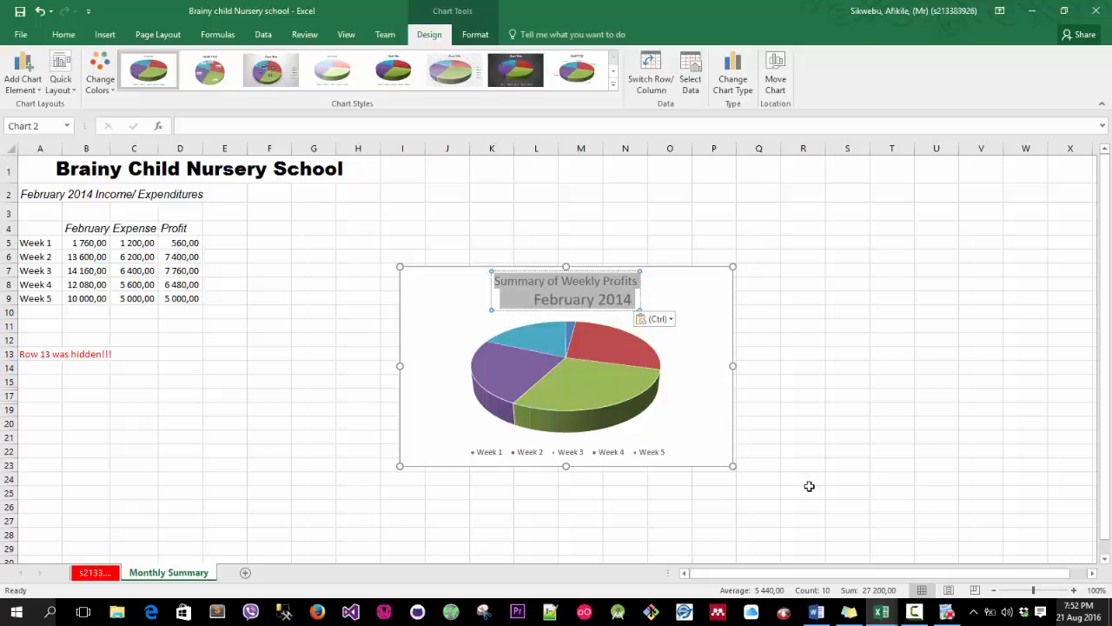
{"action": "key", "text": "BackSpace"}
{"action": "type", "text": "Summa"}
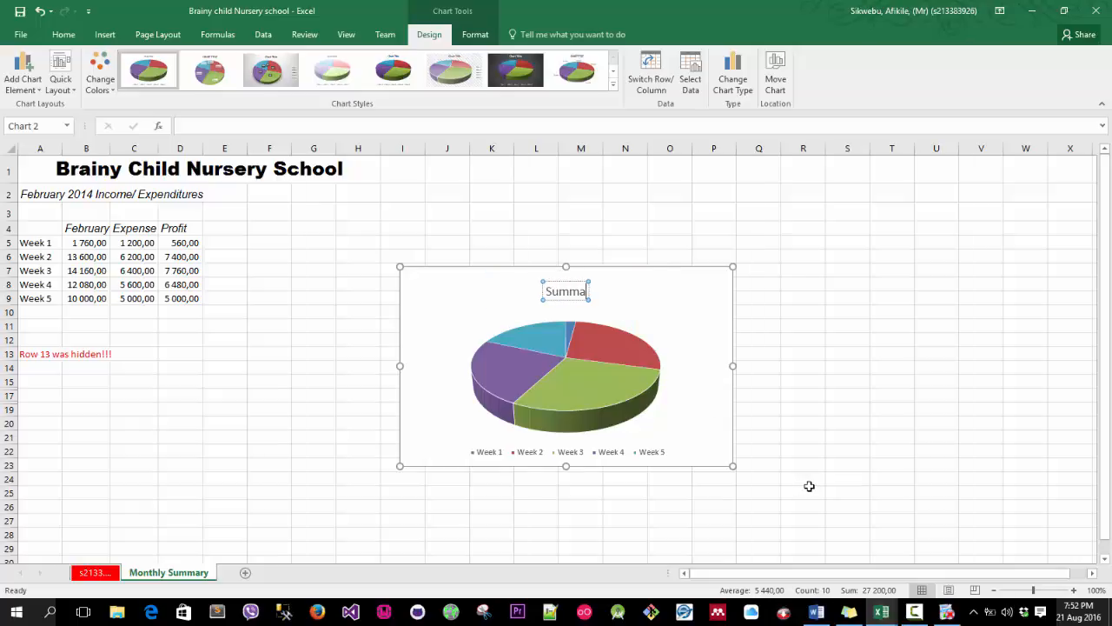
{"action": "type", "text": "ry of w"}
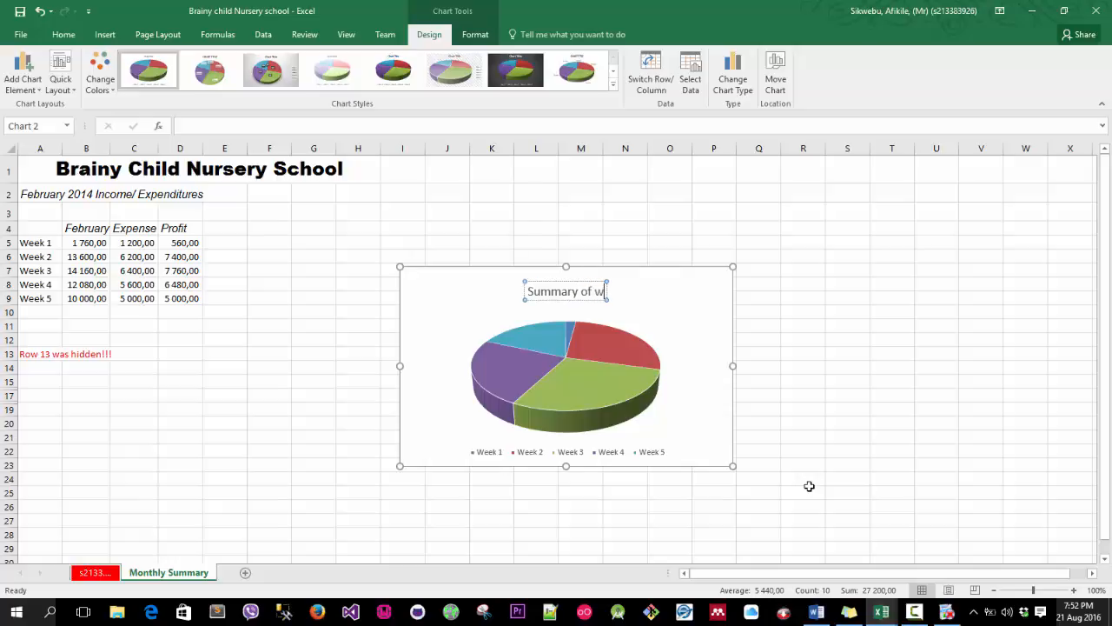
{"action": "type", "text": "eekly profits"}
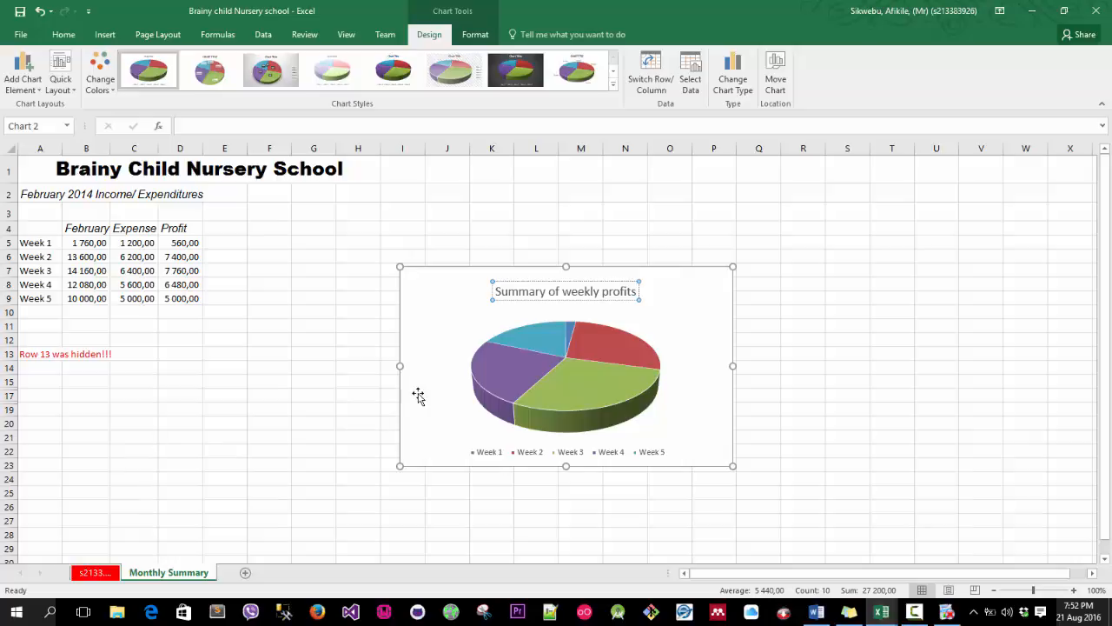
{"action": "left_click", "coordinate": [442, 322]}
{"action": "left_click", "coordinate": [509, 284]}
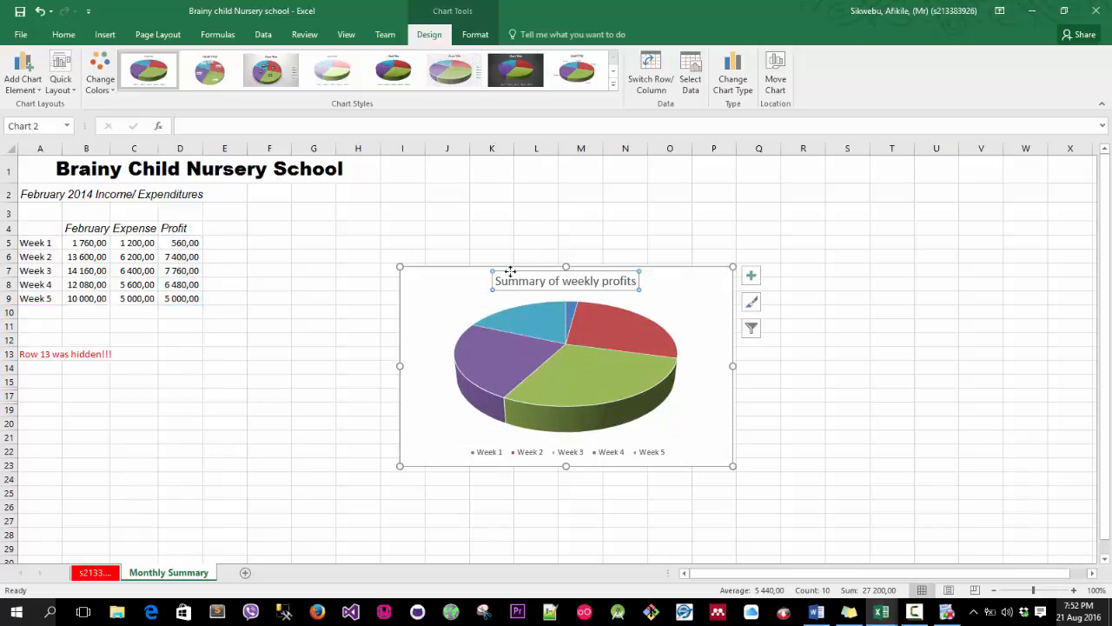
{"action": "left_click", "coordinate": [752, 334]}
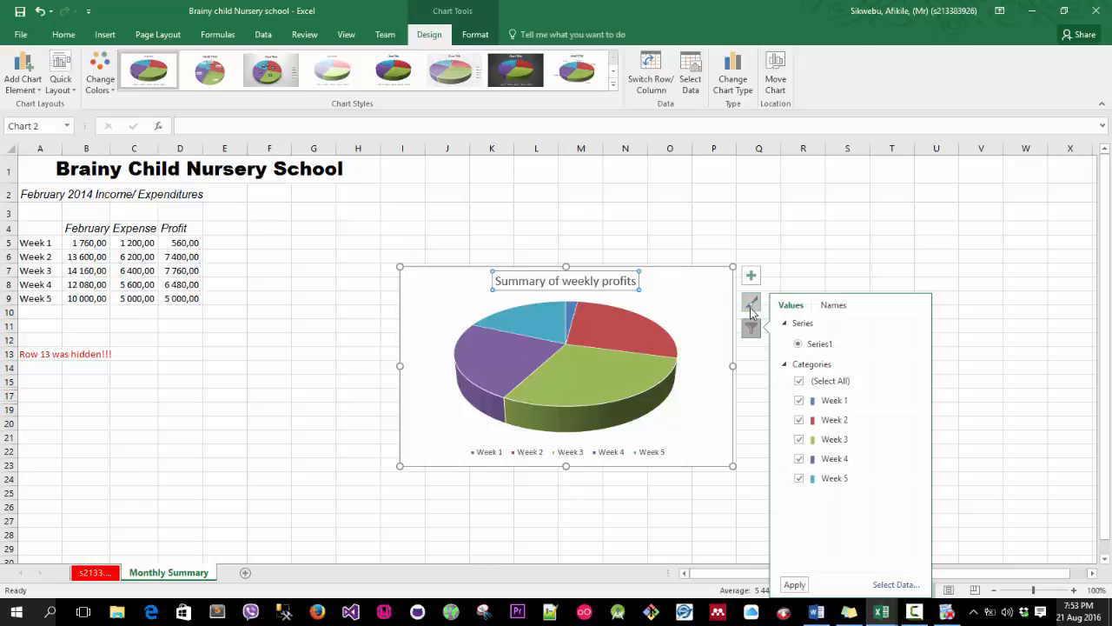
{"action": "left_click", "coordinate": [752, 303]}
{"action": "left_click", "coordinate": [751, 283]}
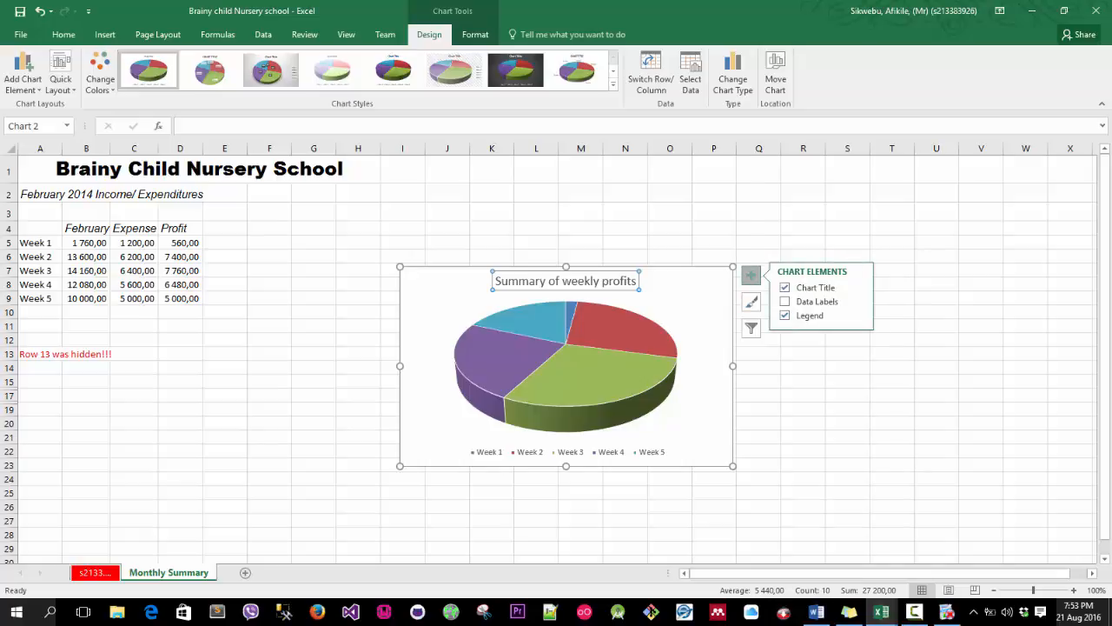
Snap the Word test instructions document side by side with the Excel workbook.
{"action": "key", "text": "alt+Tab"}
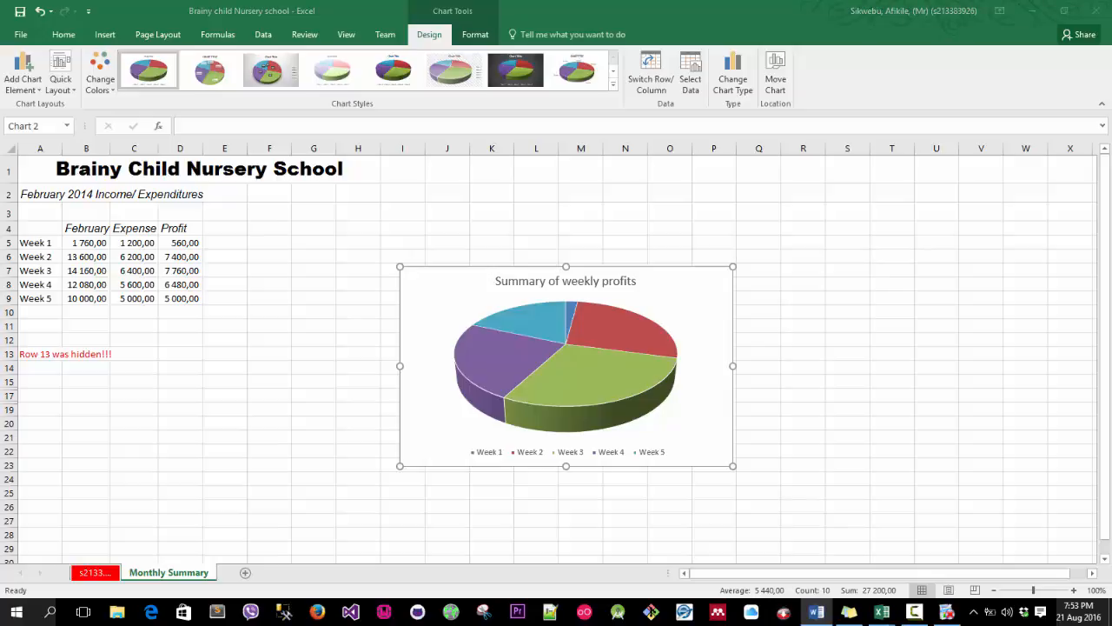
{"action": "left_click_drag", "start_coordinate": [1111, 60], "coordinate": [235, 10]}
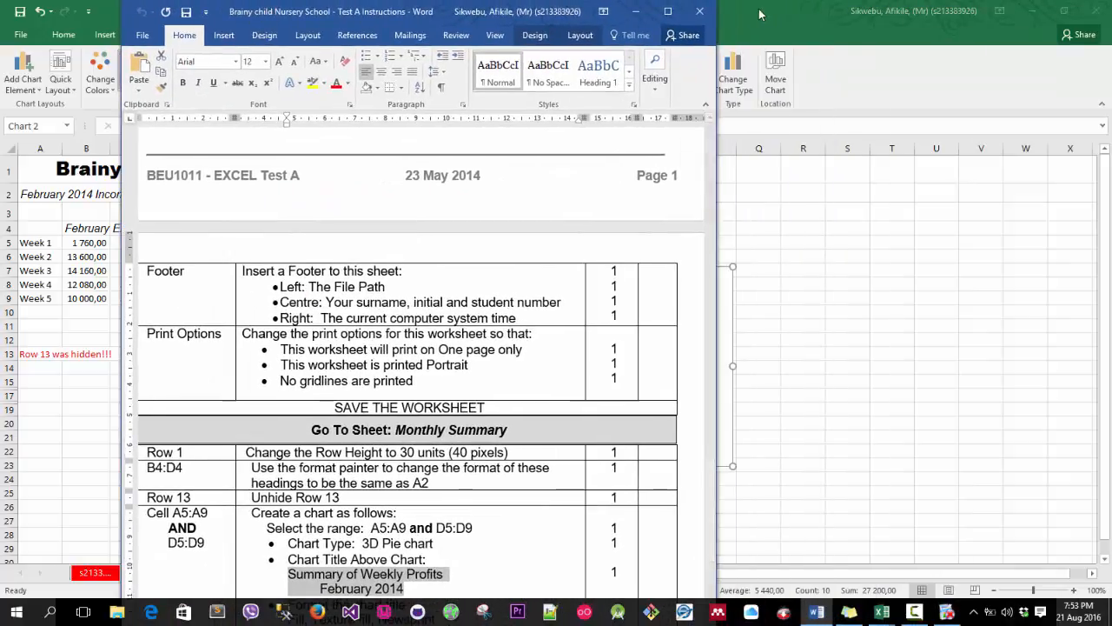
{"action": "left_click", "coordinate": [758, 14]}
{"action": "key", "text": "super+Right"}
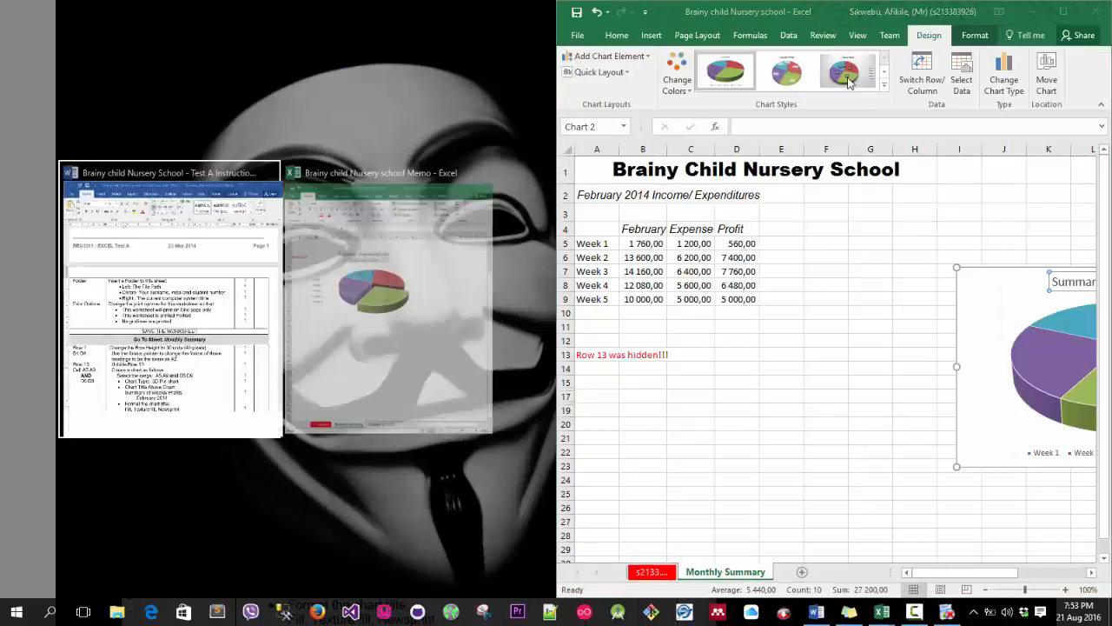
{"action": "left_click", "coordinate": [196, 219]}
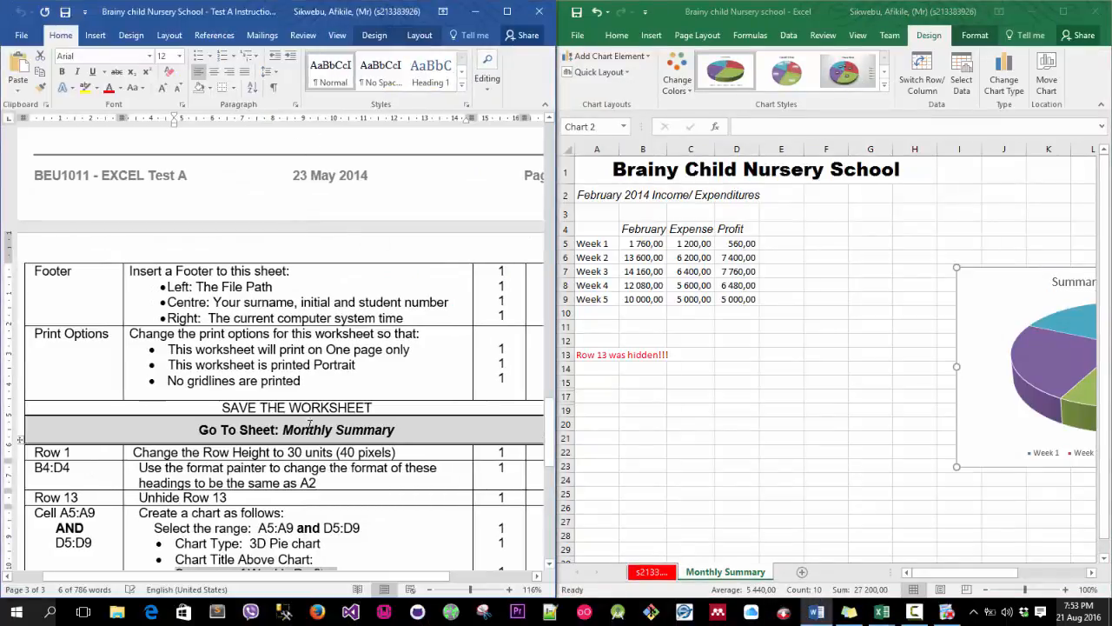
Review the remaining chart instructions and scroll the worksheet to the pie chart, inspecting its chart elements list.
{"action": "scroll", "coordinate": [309, 424], "scroll_direction": "down", "scroll_amount": 9}
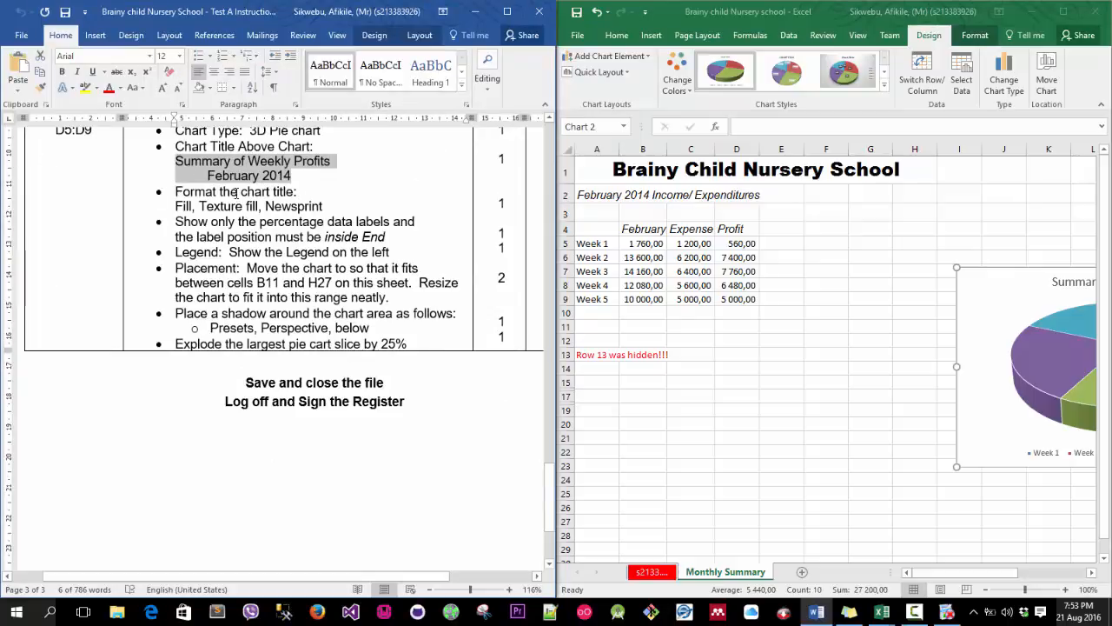
{"action": "double_click", "coordinate": [174, 206]}
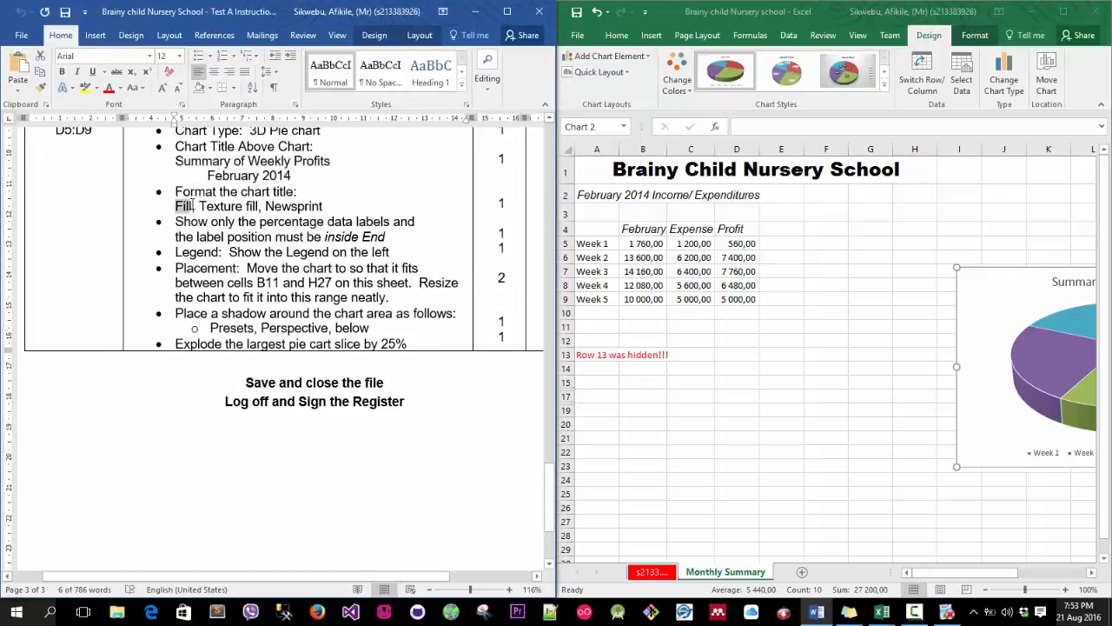
{"action": "left_click_drag", "start_coordinate": [960, 573], "coordinate": [1064, 572]}
{"action": "left_click", "coordinate": [1091, 574]}
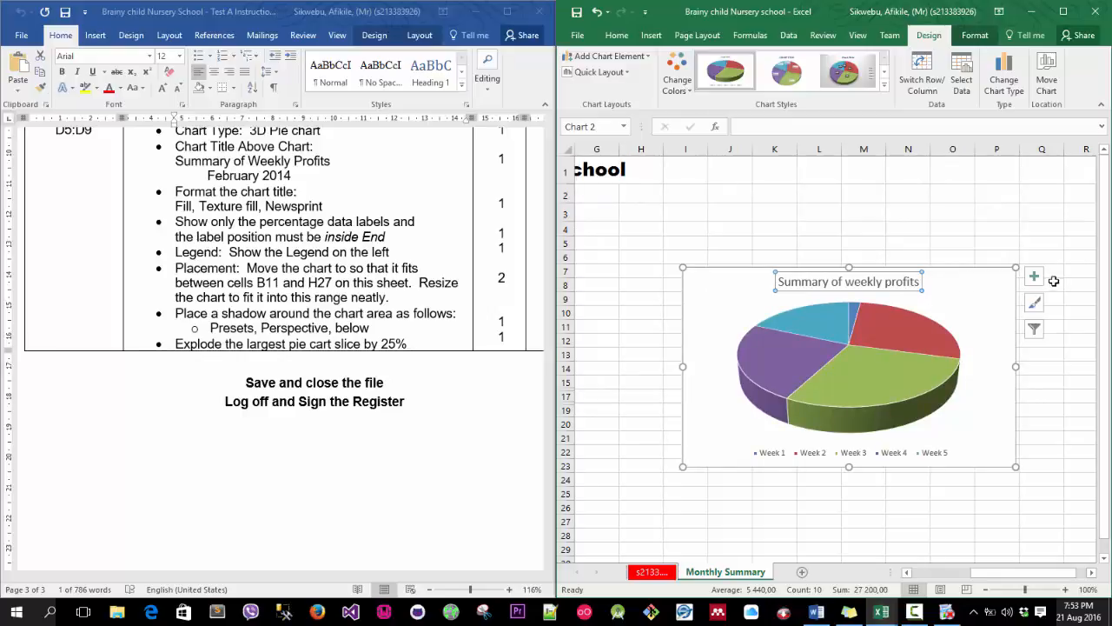
{"action": "left_click", "coordinate": [1034, 276]}
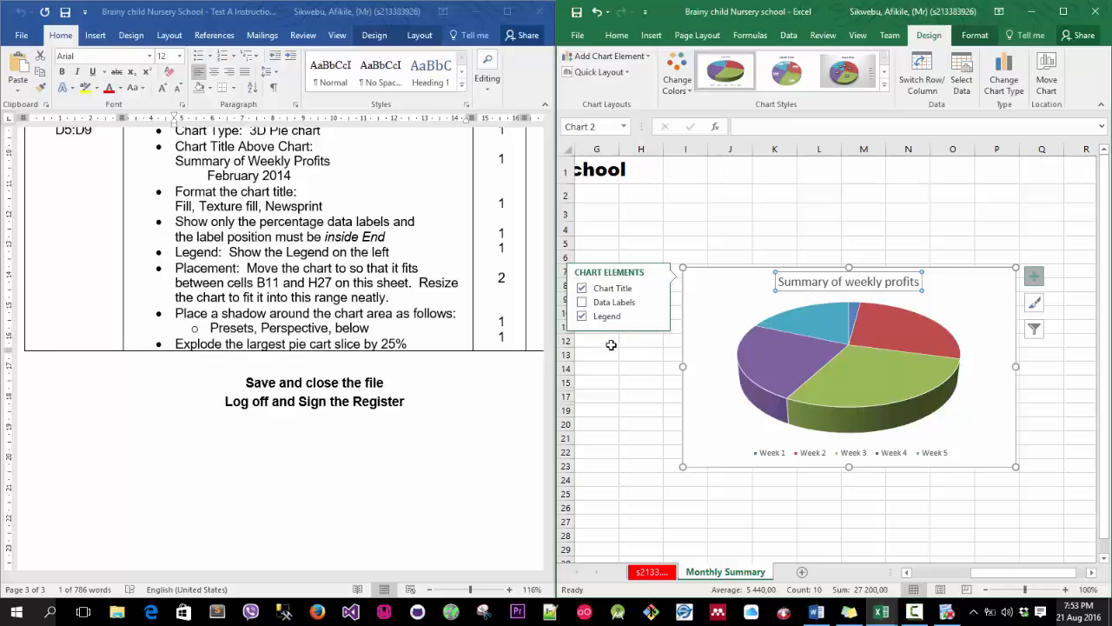
{"action": "left_click", "coordinate": [776, 211]}
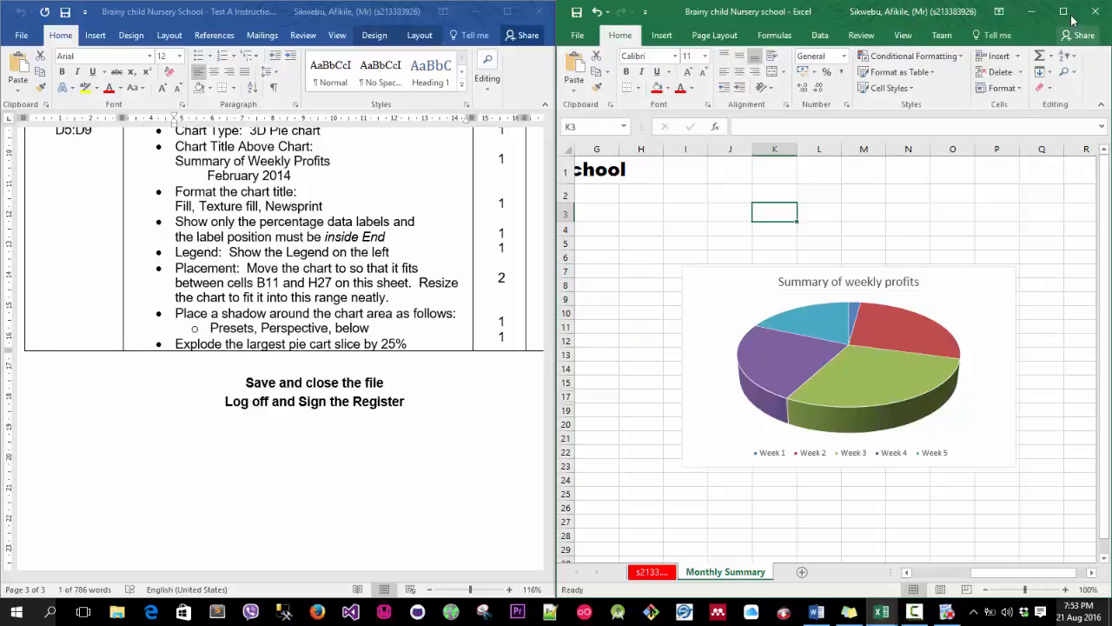
Select the pie chart's title for formatting and snap the workbook back beside the instructions.
{"action": "left_click", "coordinate": [1067, 13]}
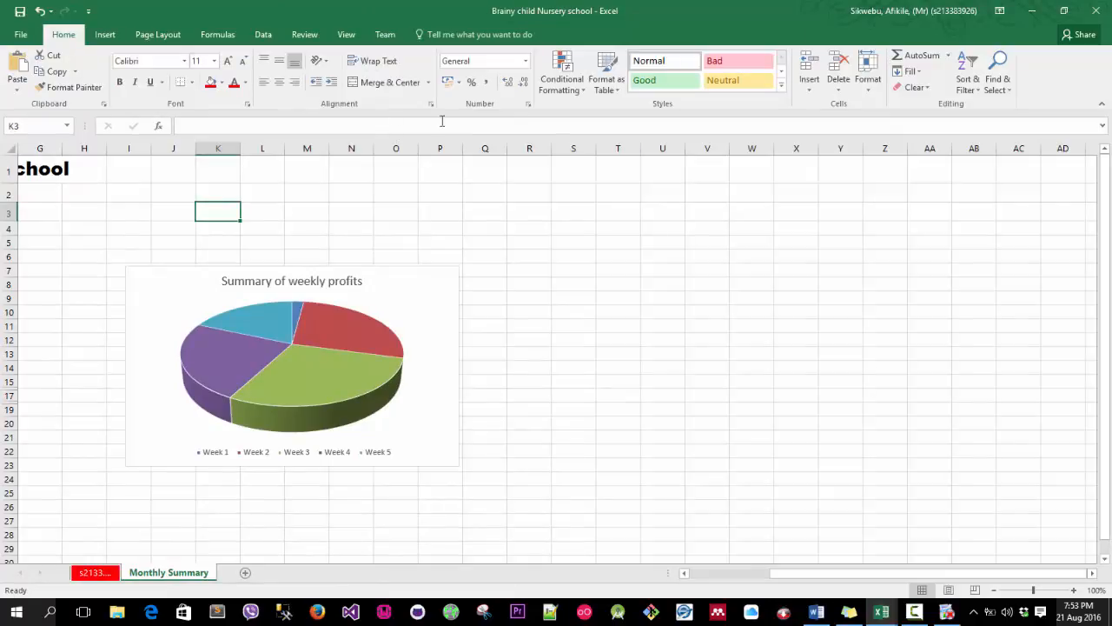
{"action": "left_click", "coordinate": [346, 282]}
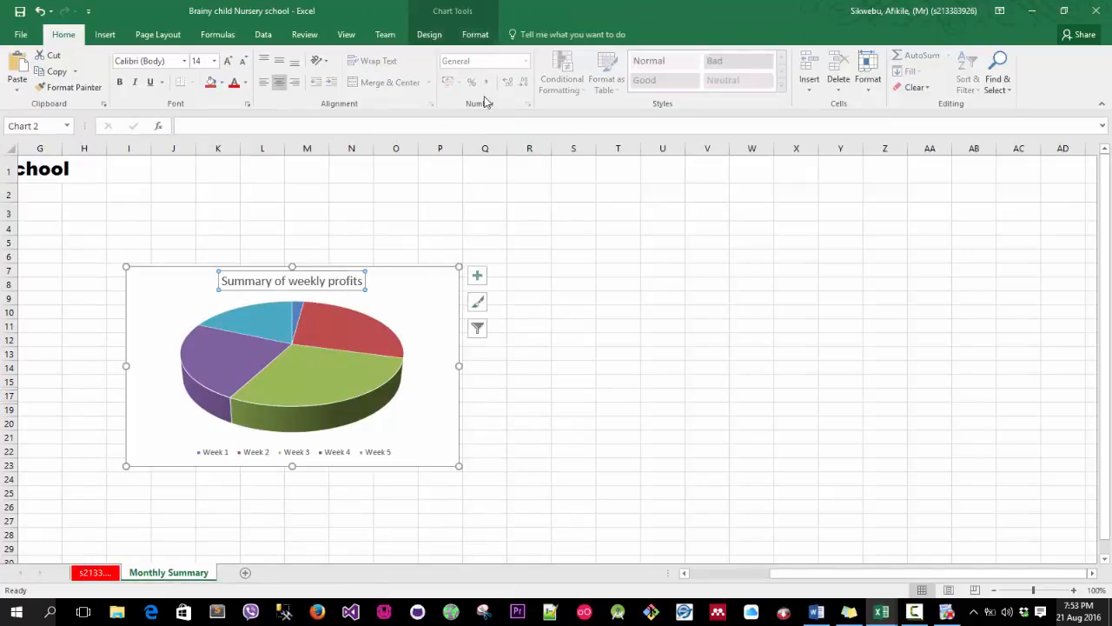
{"action": "left_click", "coordinate": [428, 34]}
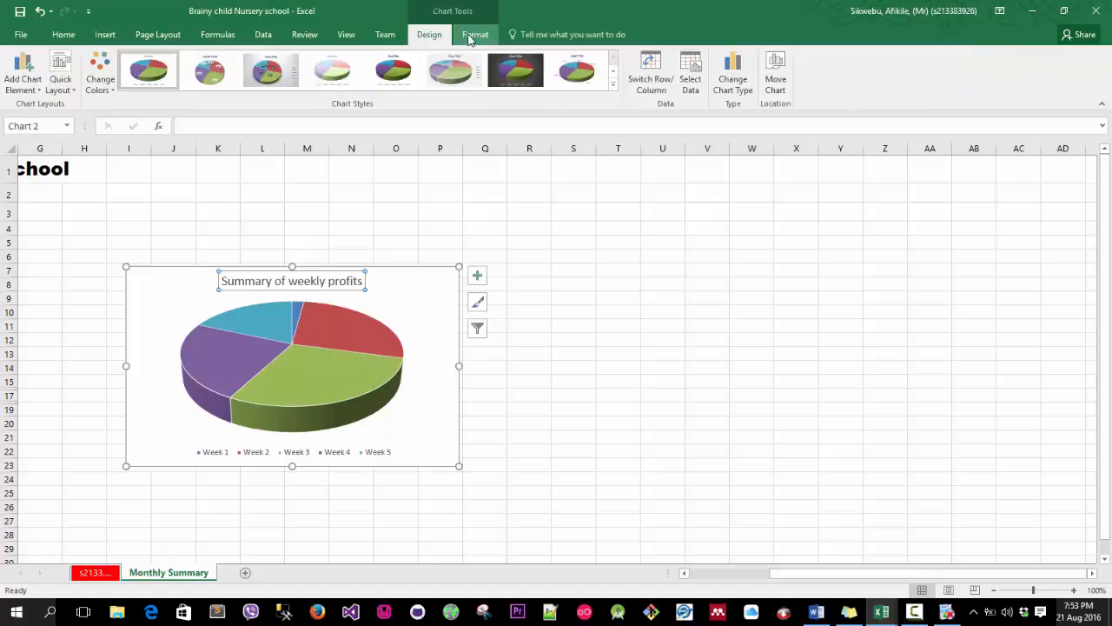
{"action": "left_click", "coordinate": [476, 36]}
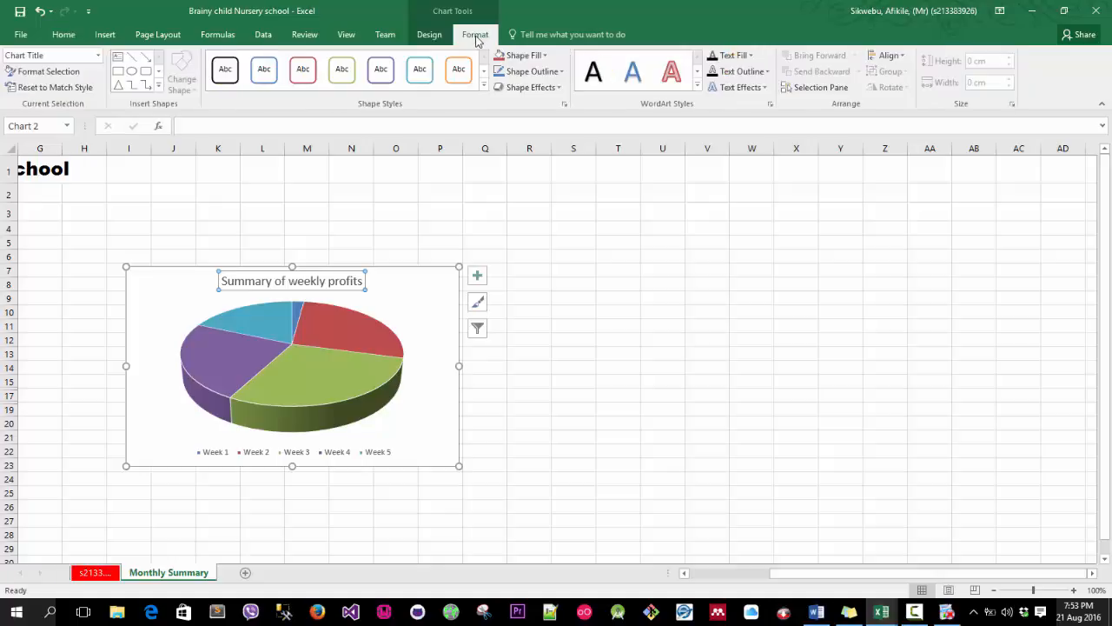
{"action": "left_click_drag", "start_coordinate": [722, 14], "coordinate": [878, 83]}
{"action": "key", "text": "super+Right"}
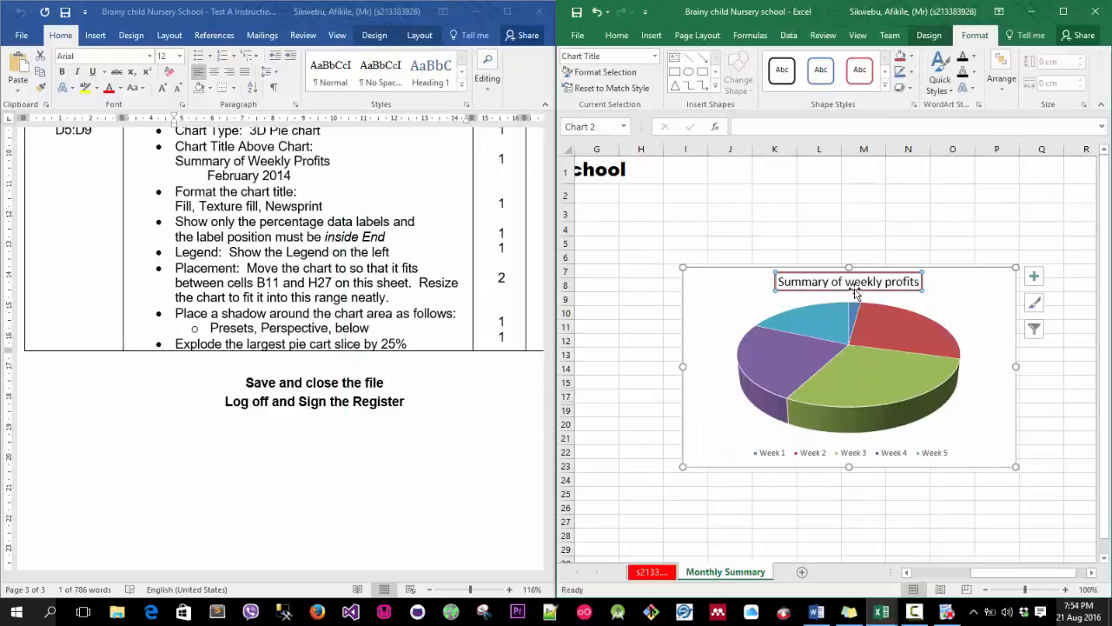
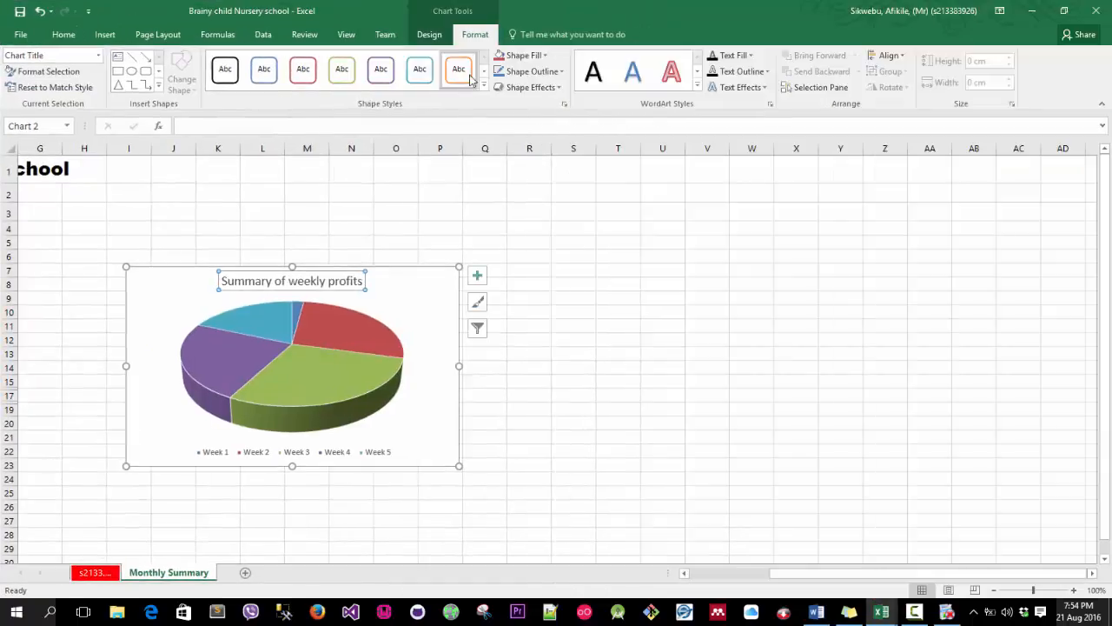
Apply the Newsprint texture fill to the chart title.
{"action": "left_click", "coordinate": [751, 55]}
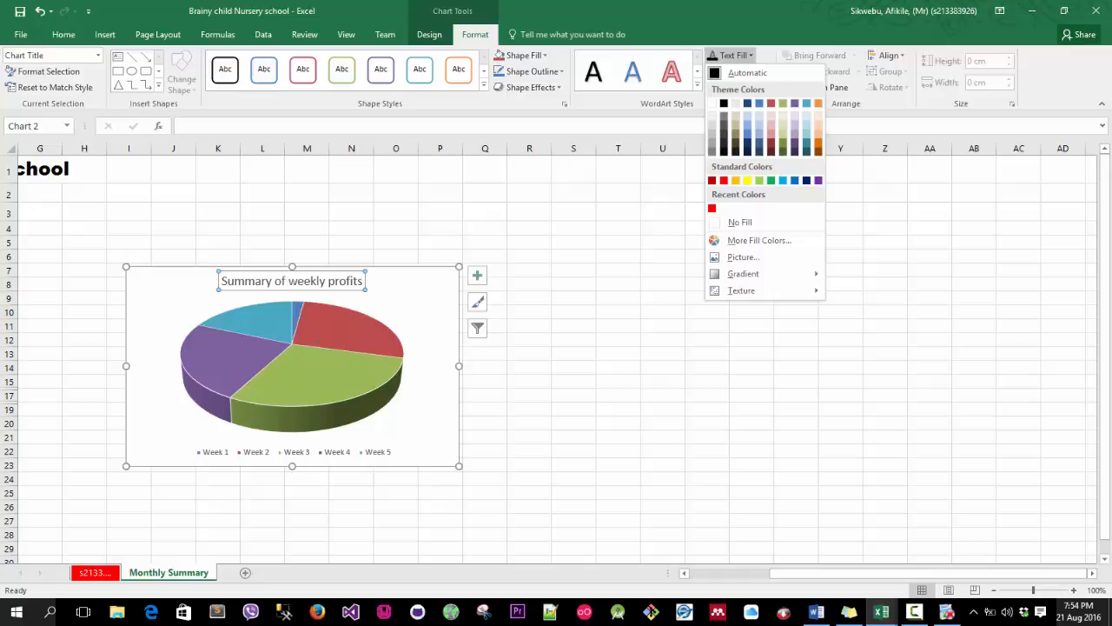
{"action": "left_click", "coordinate": [345, 280]}
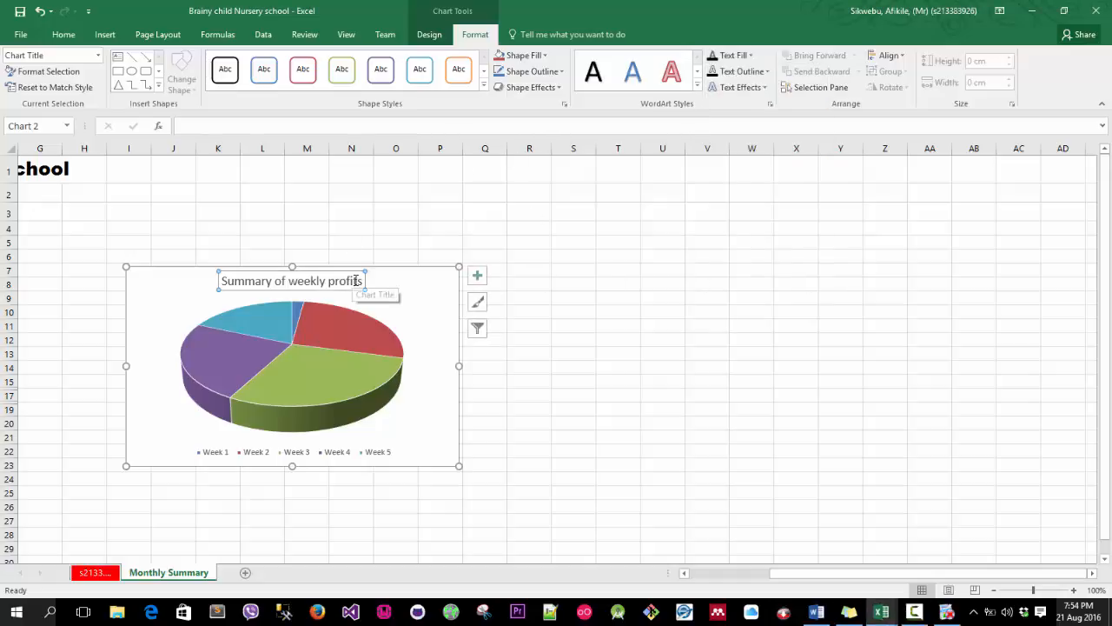
{"action": "left_click", "coordinate": [548, 56]}
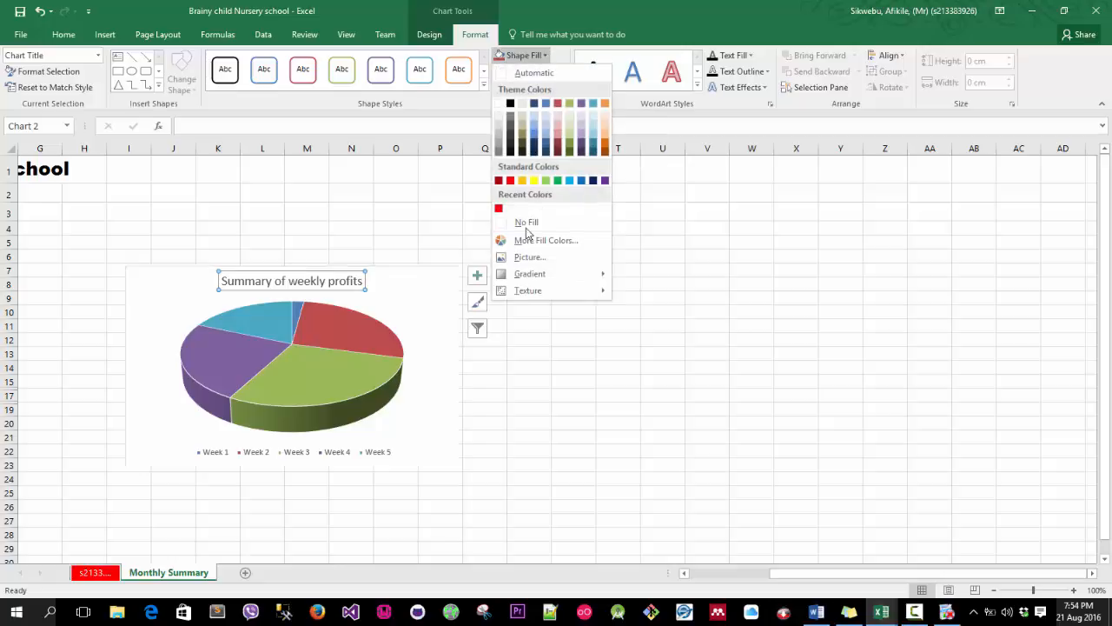
{"action": "mouse_move", "coordinate": [529, 292]}
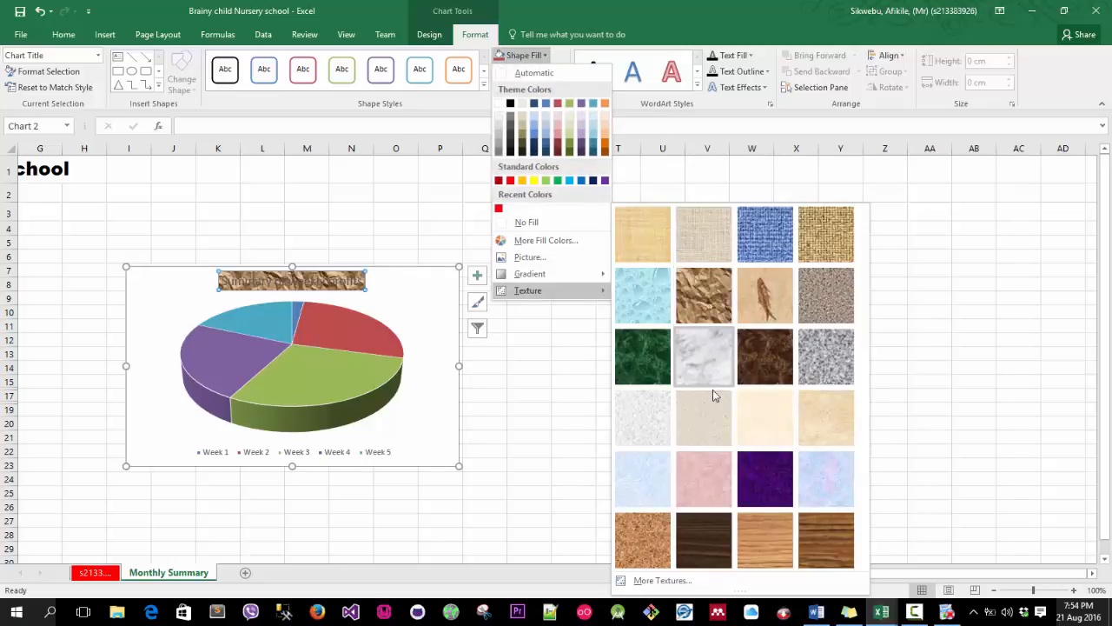
{"action": "left_click", "coordinate": [643, 421]}
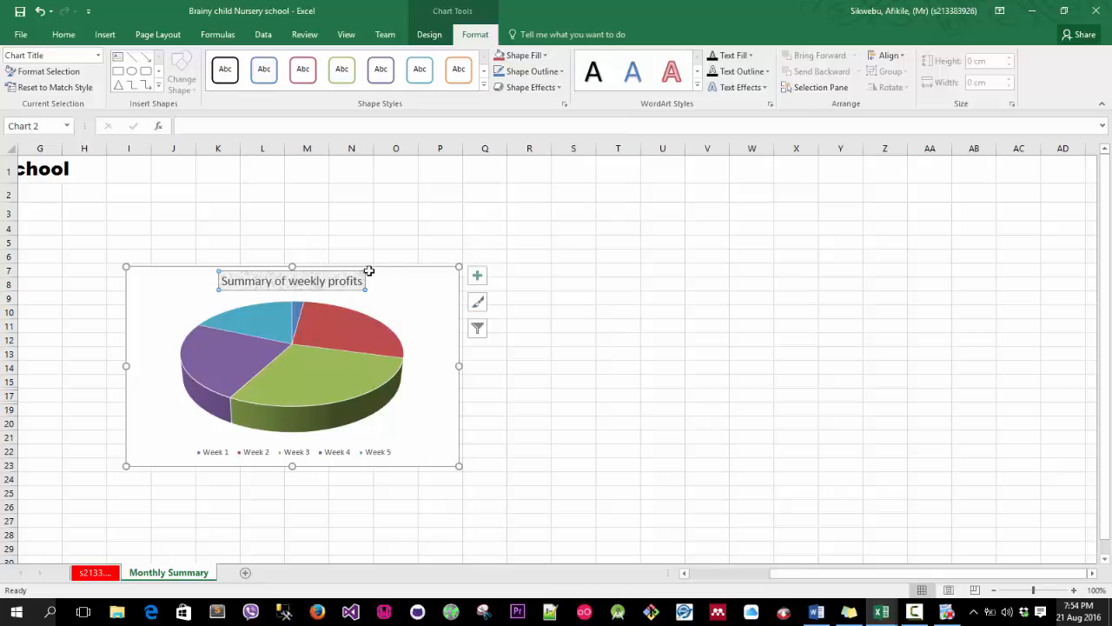
Reopen the title's texture fill options and check the chart instructions in the Word document beside the workbook.
{"action": "left_click", "coordinate": [545, 56]}
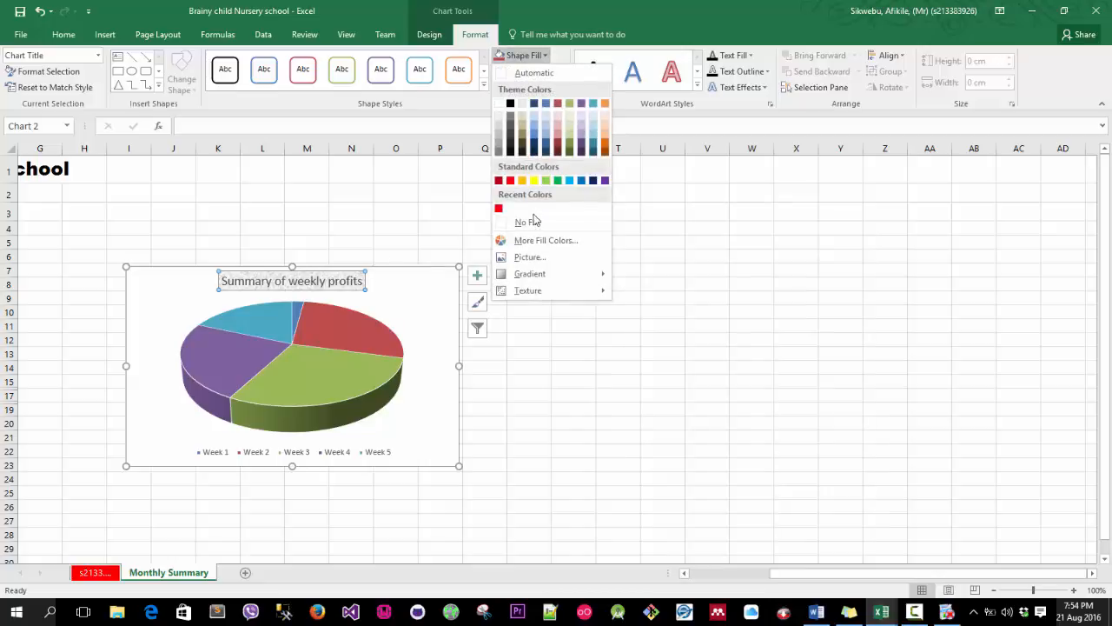
{"action": "mouse_move", "coordinate": [532, 286]}
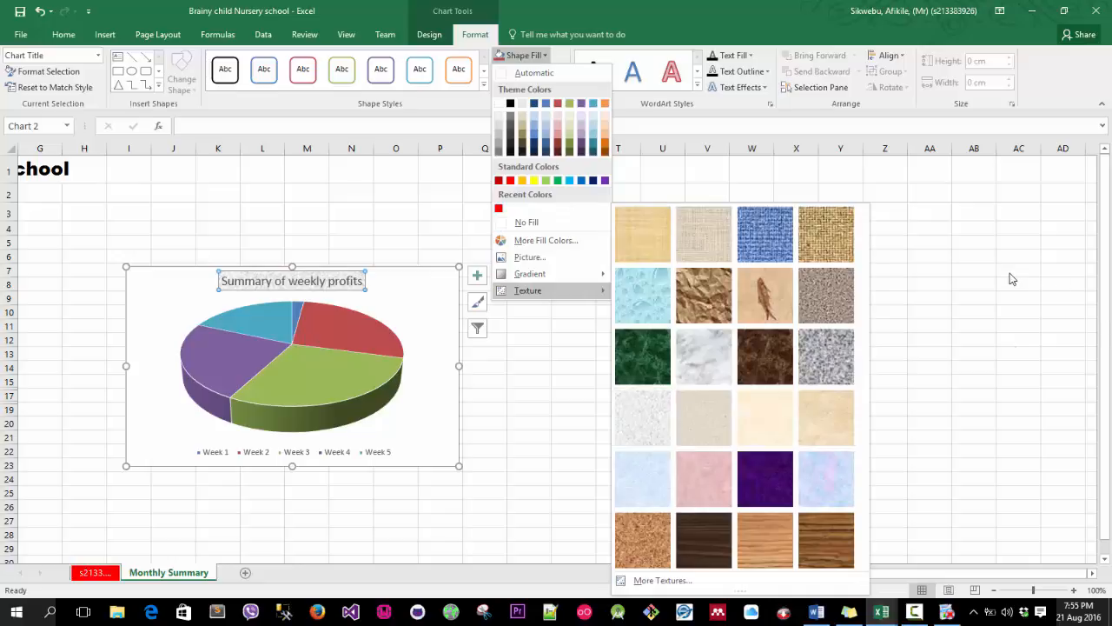
{"action": "key", "text": "alt+Tab"}
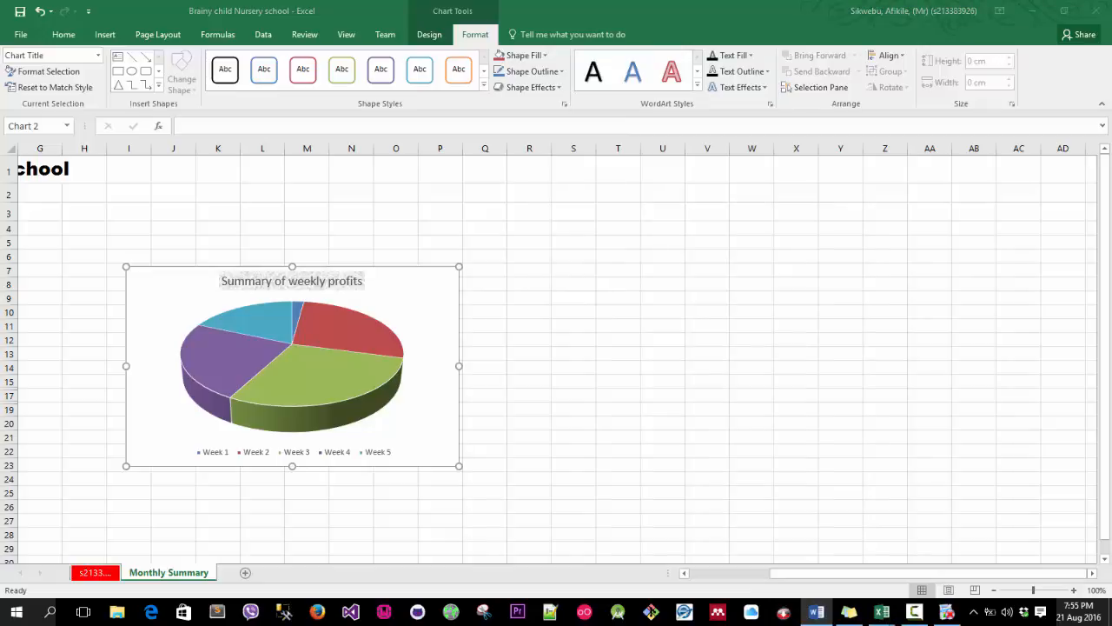
{"action": "key", "text": "alt+Tab"}
{"action": "left_click_drag", "start_coordinate": [1111, 43], "coordinate": [235, 45]}
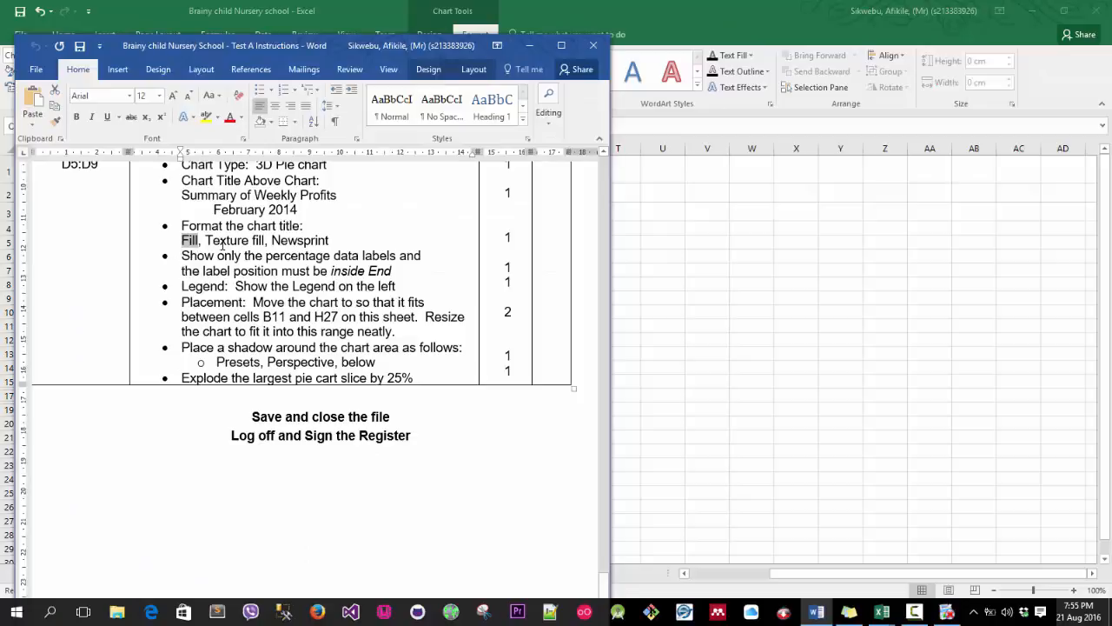
{"action": "left_click_drag", "start_coordinate": [191, 43], "coordinate": [1111, 45]}
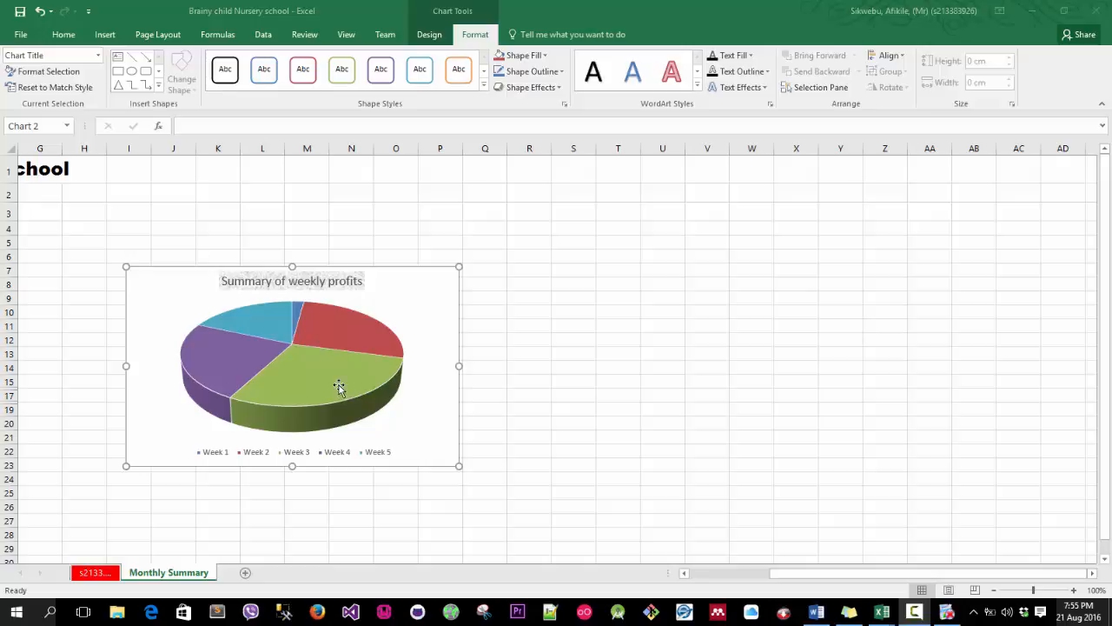
Inspect the pie chart's area, data series, shortcut menu and filter options.
{"action": "left_click", "coordinate": [425, 281]}
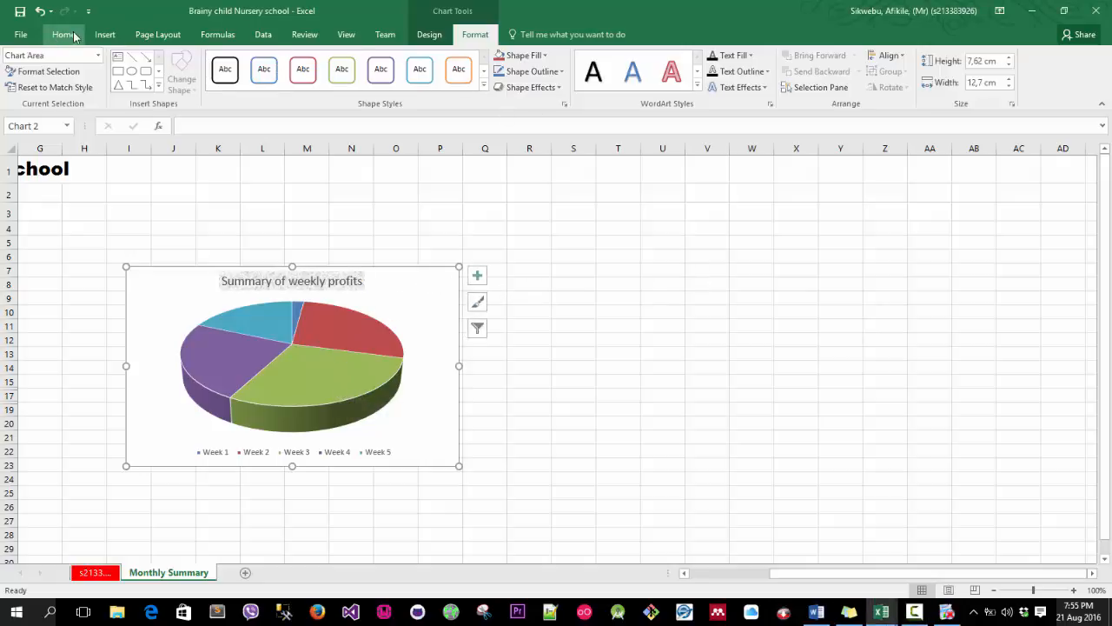
{"action": "left_click", "coordinate": [388, 369]}
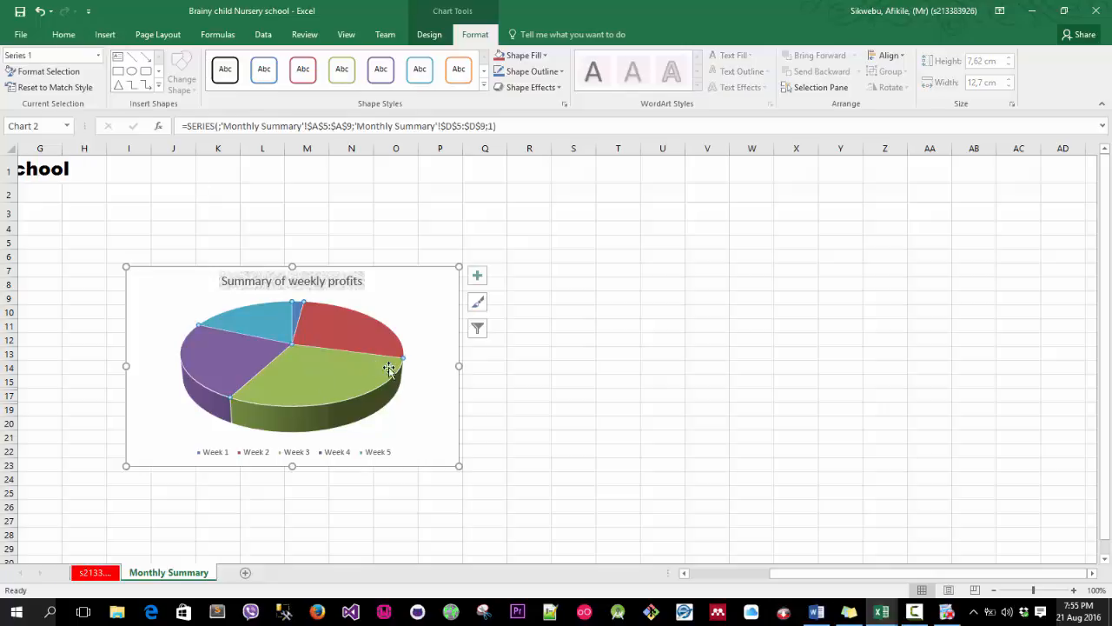
{"action": "left_click", "coordinate": [429, 35]}
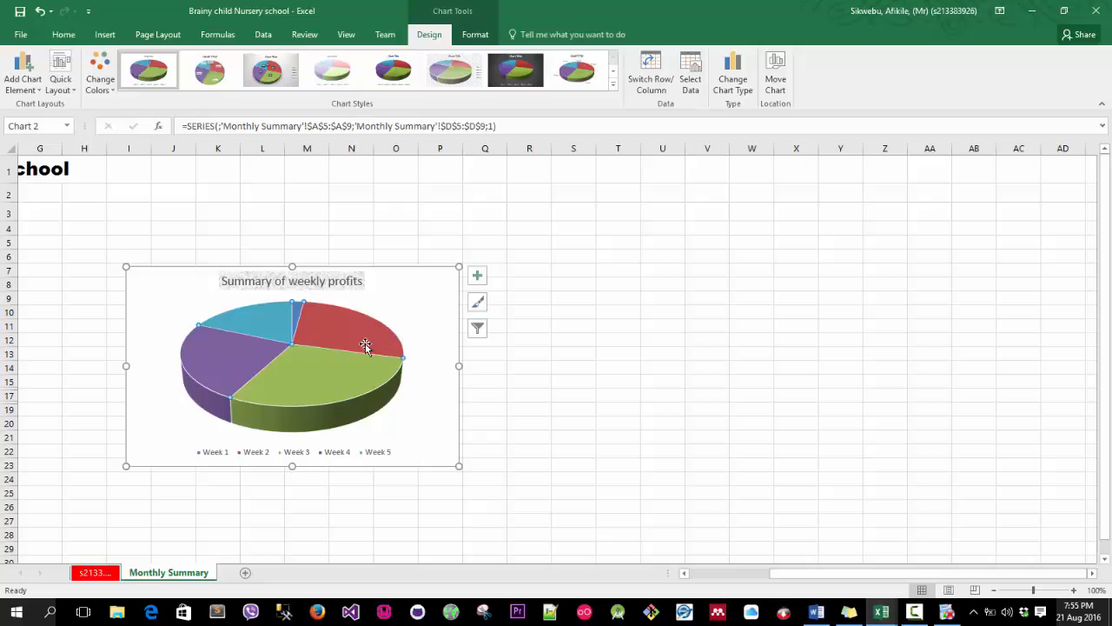
{"action": "left_click", "coordinate": [476, 330]}
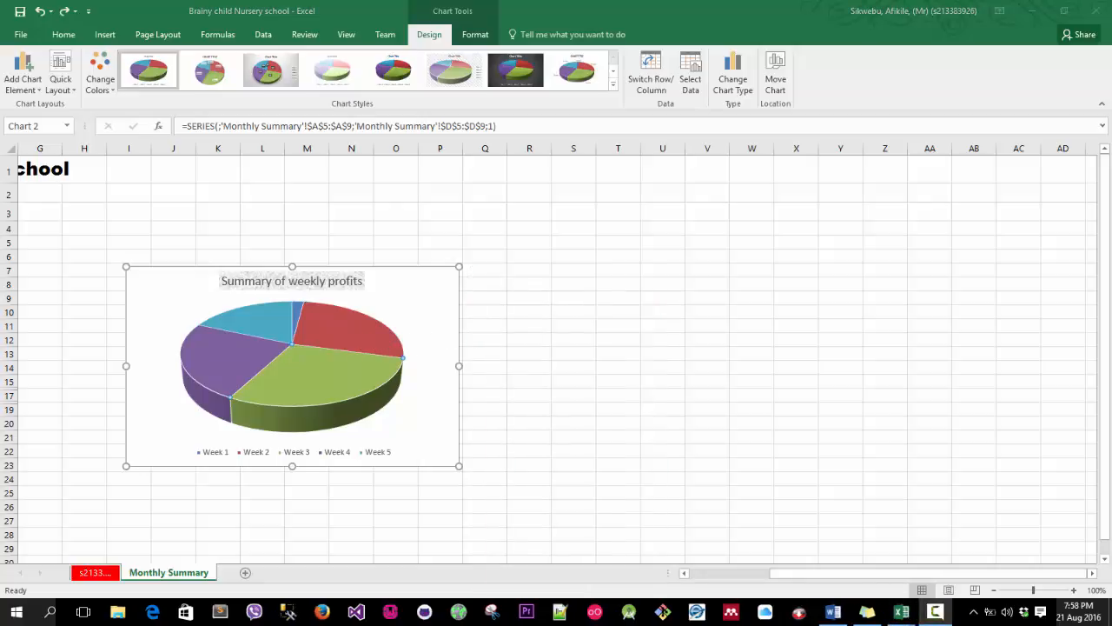
{"action": "left_click", "coordinate": [316, 365]}
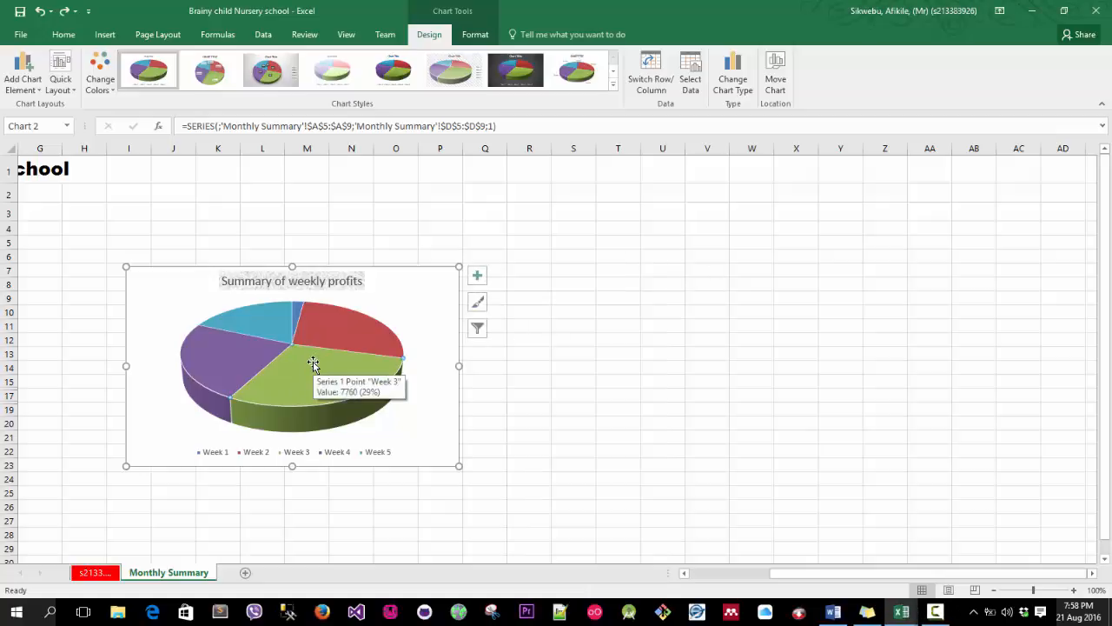
{"action": "right_click", "coordinate": [365, 366]}
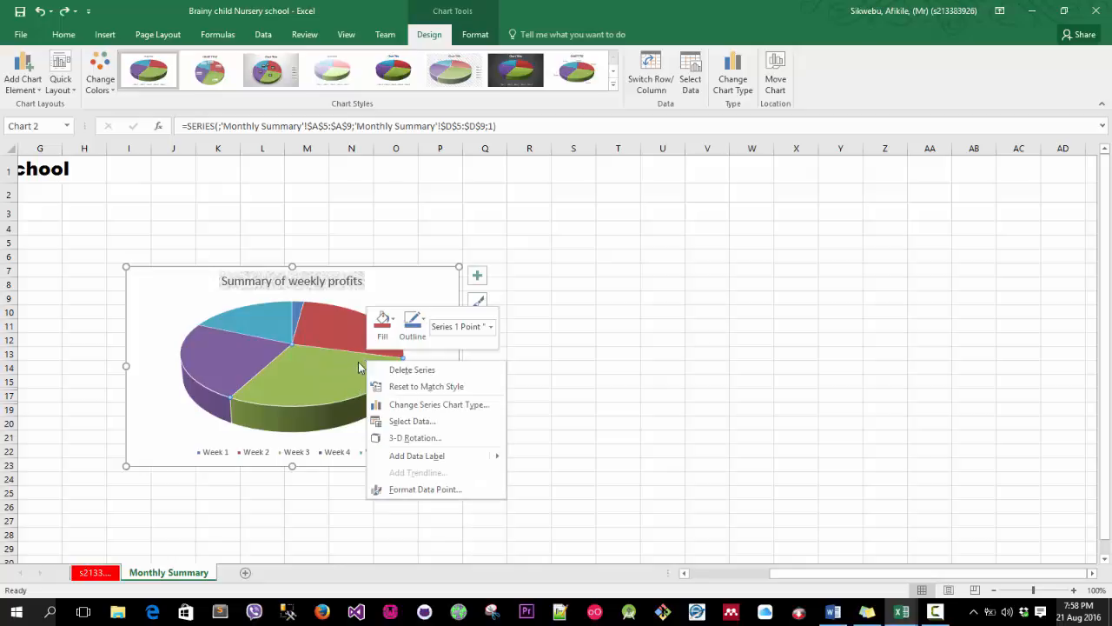
{"action": "right_click", "coordinate": [330, 372]}
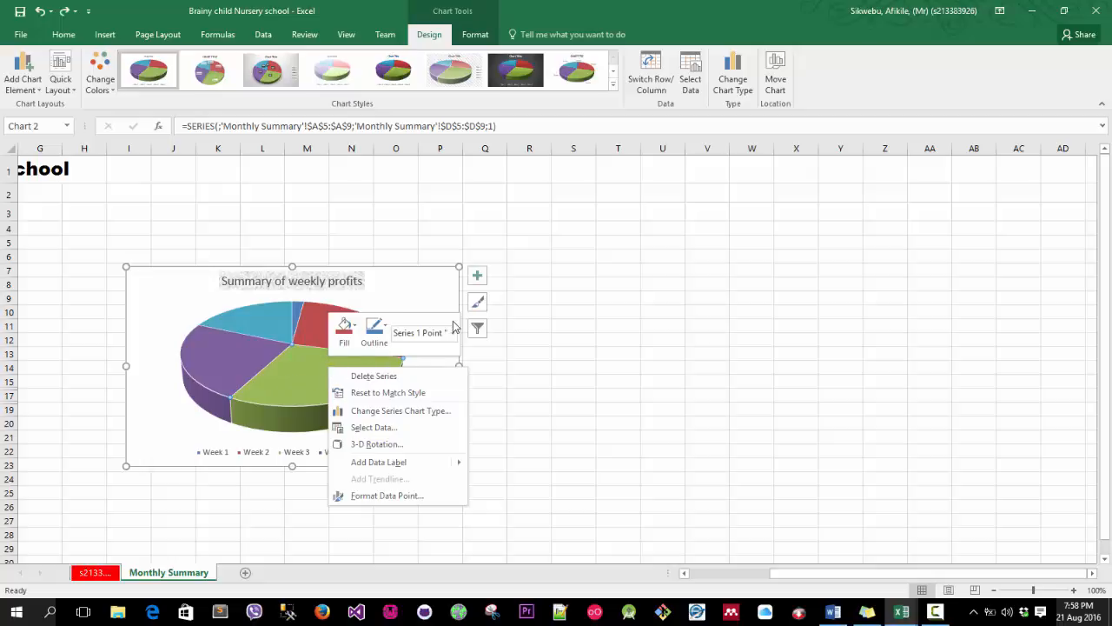
{"action": "left_click", "coordinate": [478, 329]}
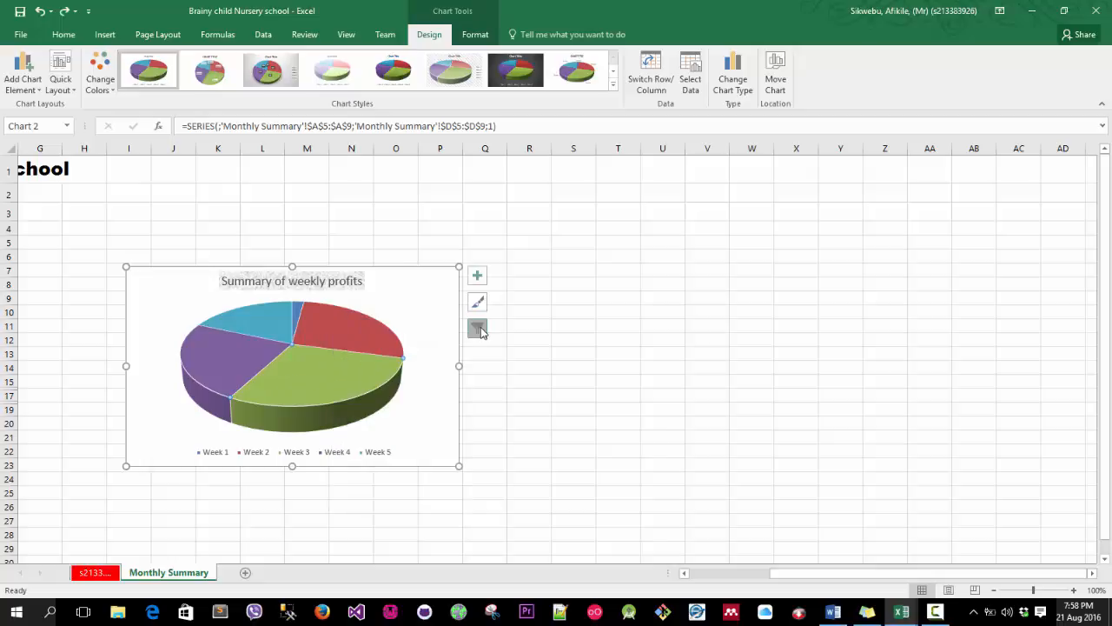
{"action": "left_click", "coordinate": [476, 277]}
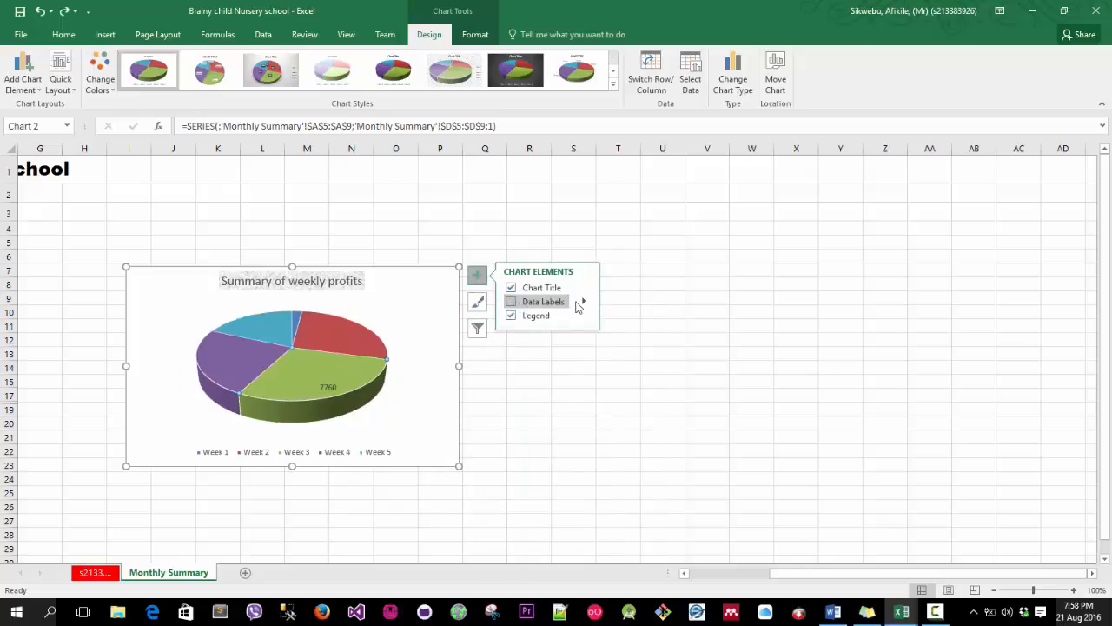
{"action": "left_click", "coordinate": [512, 301]}
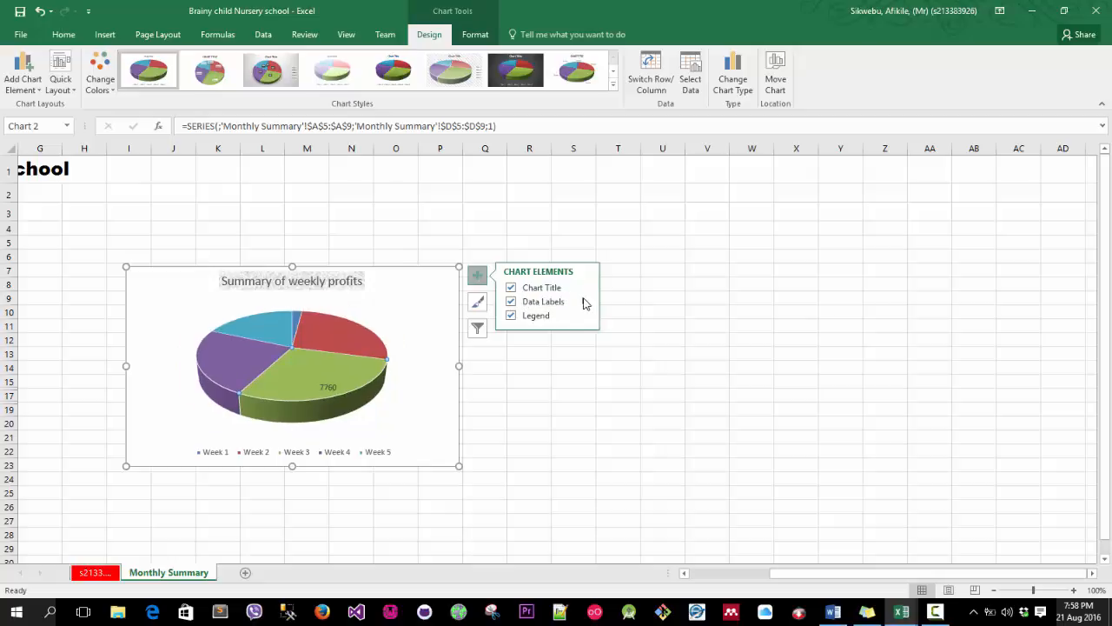
{"action": "left_click", "coordinate": [584, 302]}
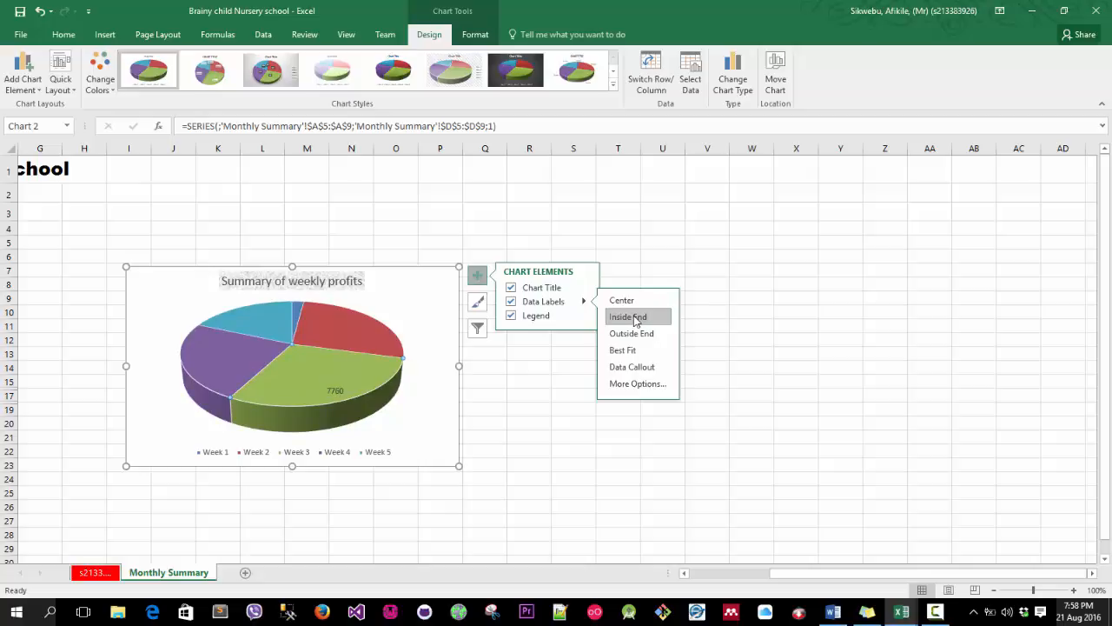
{"action": "left_click", "coordinate": [635, 384]}
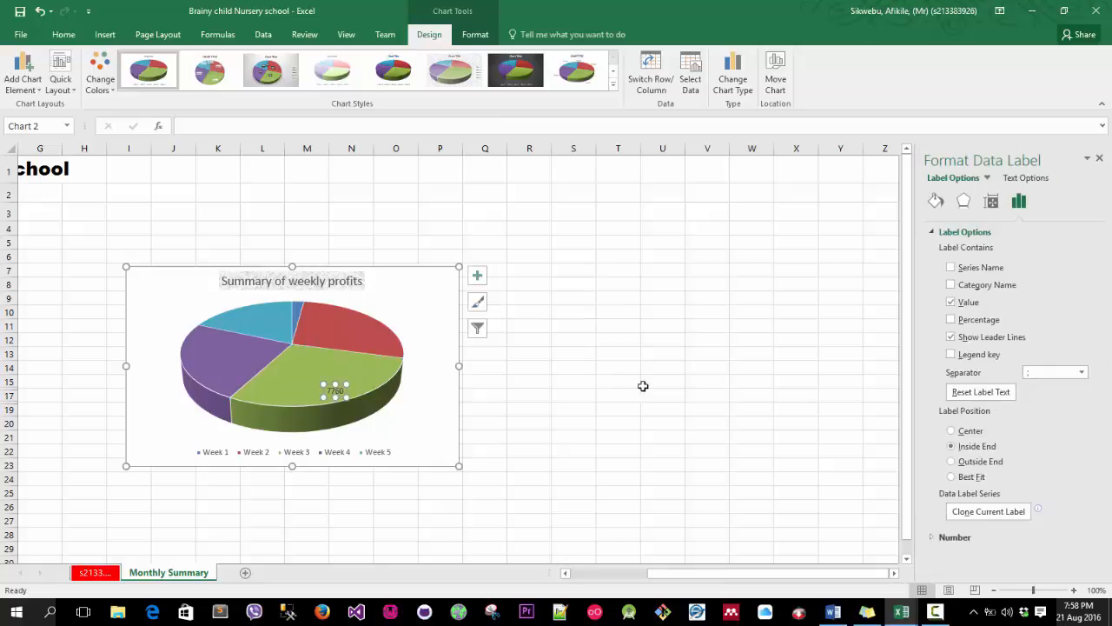
{"action": "left_click", "coordinate": [951, 320]}
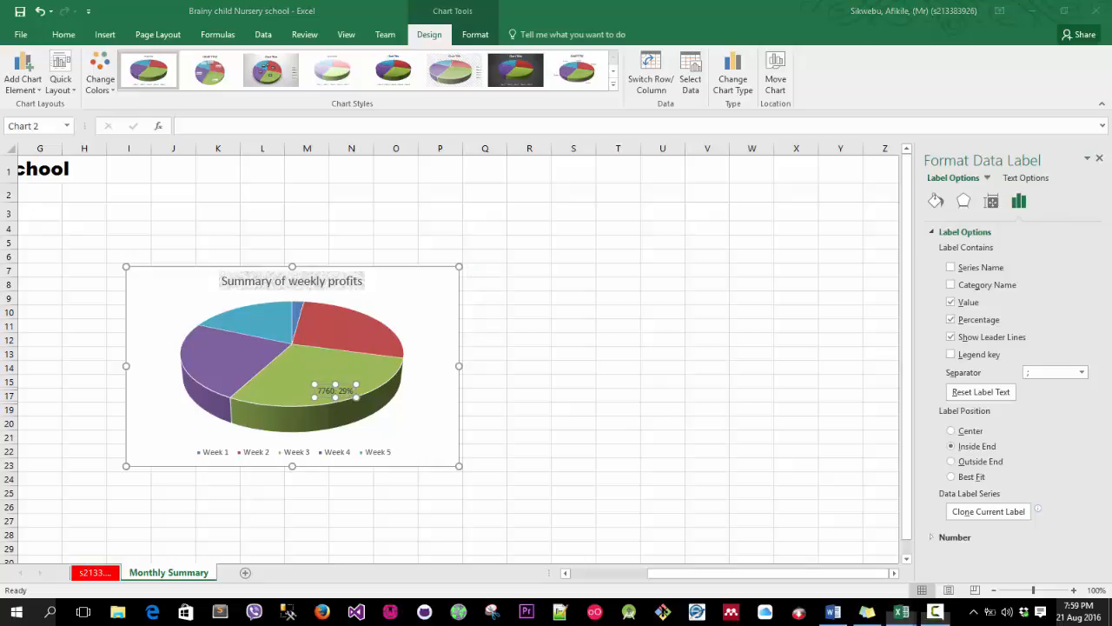
{"action": "key", "text": "Delete"}
{"action": "left_click", "coordinate": [347, 356]}
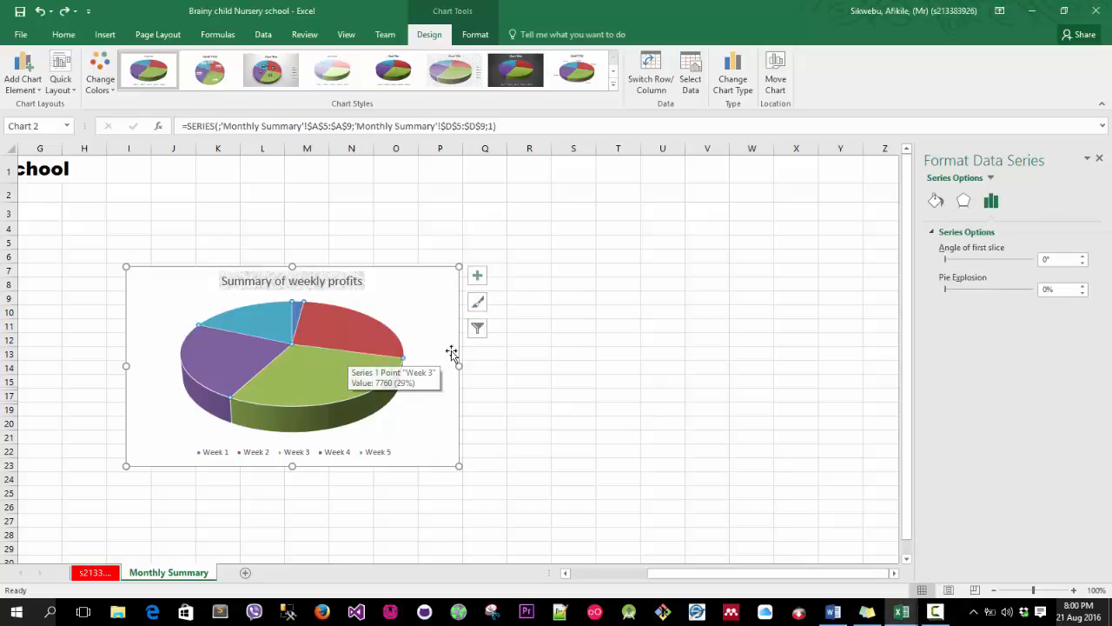
Add data labels to the pie showing only the percentage, positioned Inside End.
{"action": "left_click", "coordinate": [477, 275]}
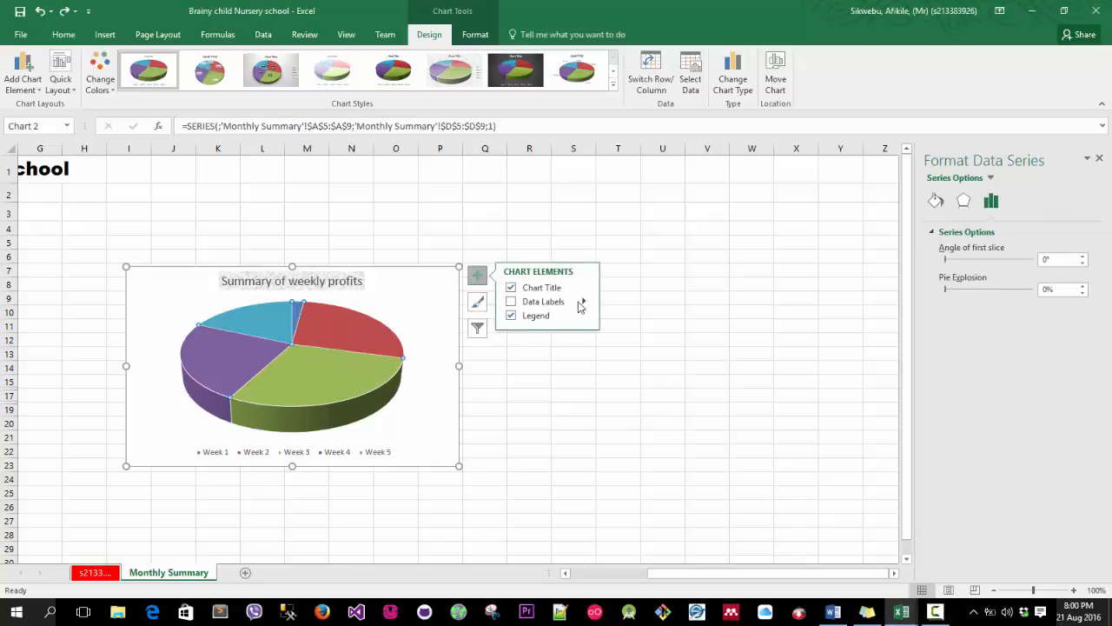
{"action": "mouse_move", "coordinate": [584, 301]}
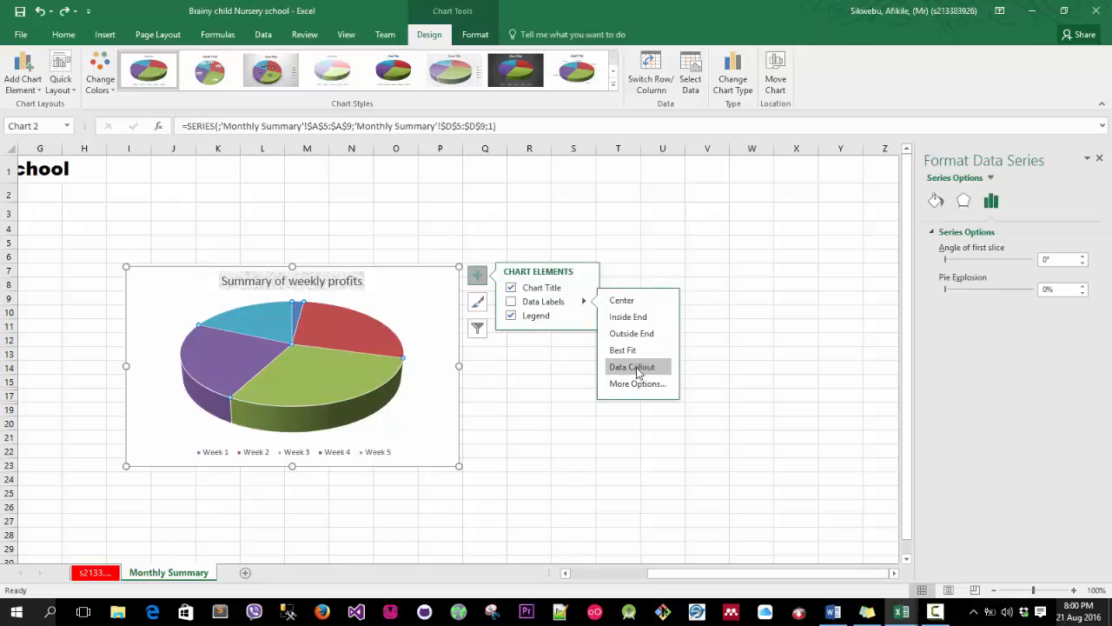
{"action": "left_click", "coordinate": [640, 385]}
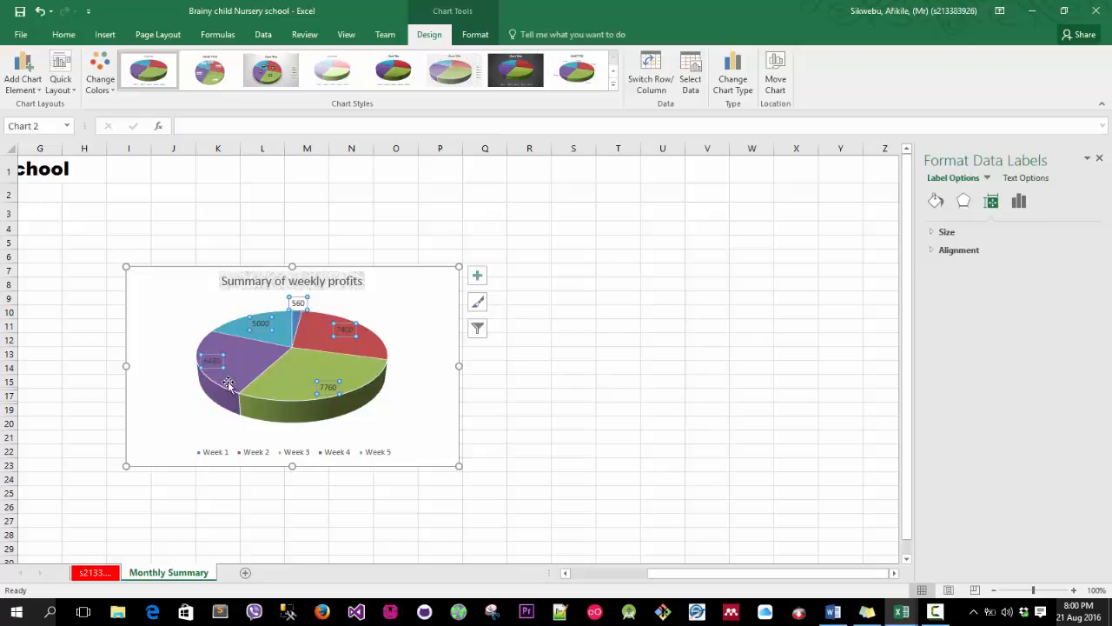
{"action": "left_click", "coordinate": [1018, 201]}
{"action": "left_click", "coordinate": [952, 317]}
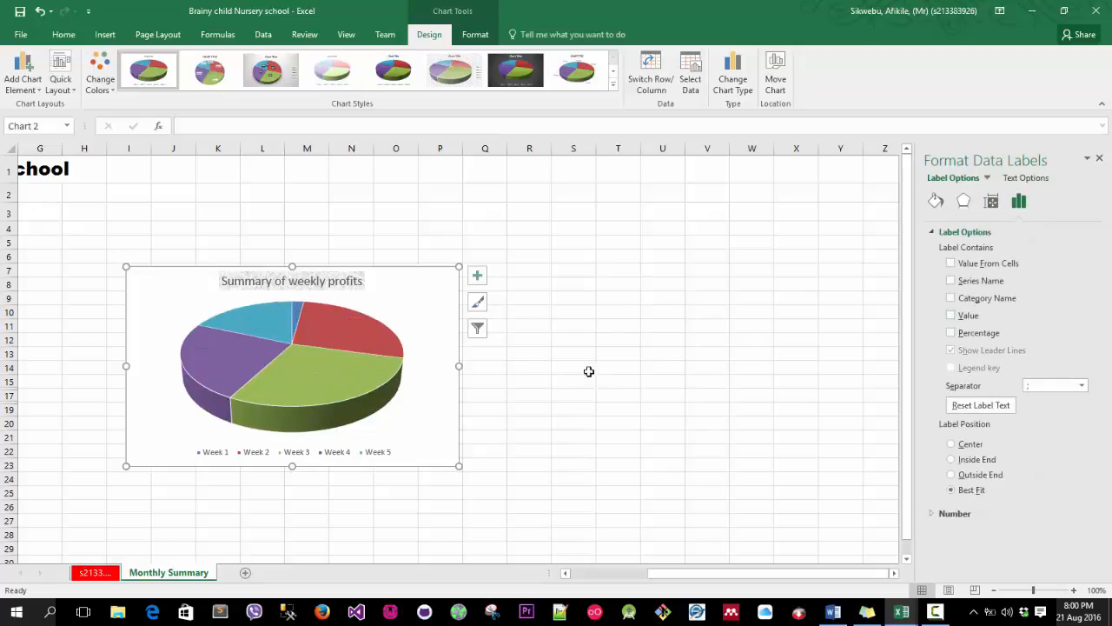
{"action": "left_click", "coordinate": [950, 333]}
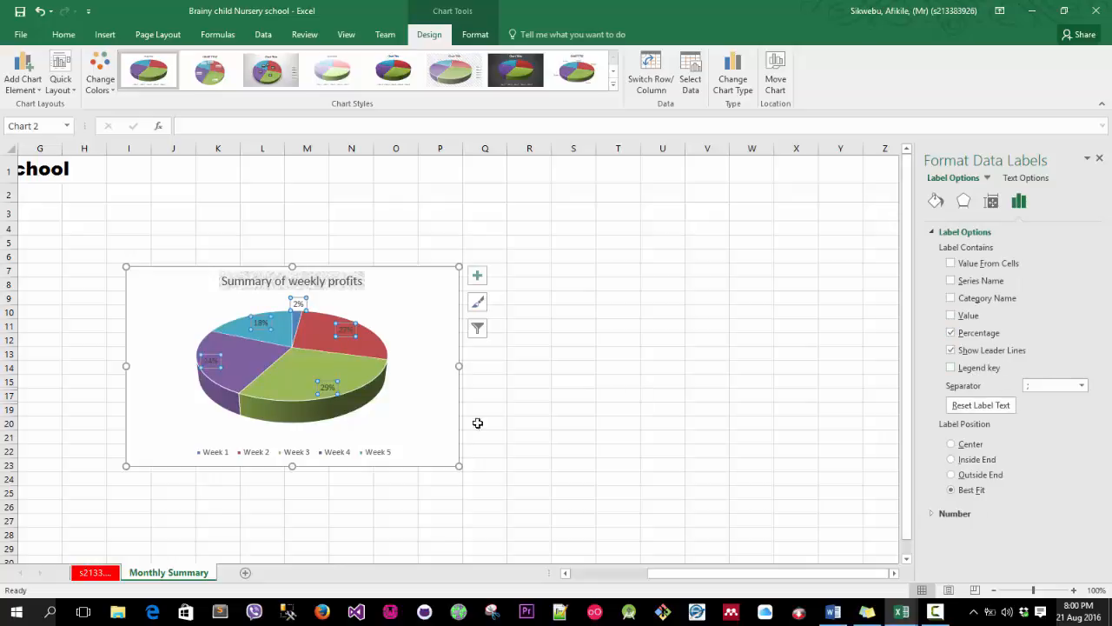
{"action": "left_click", "coordinate": [478, 277]}
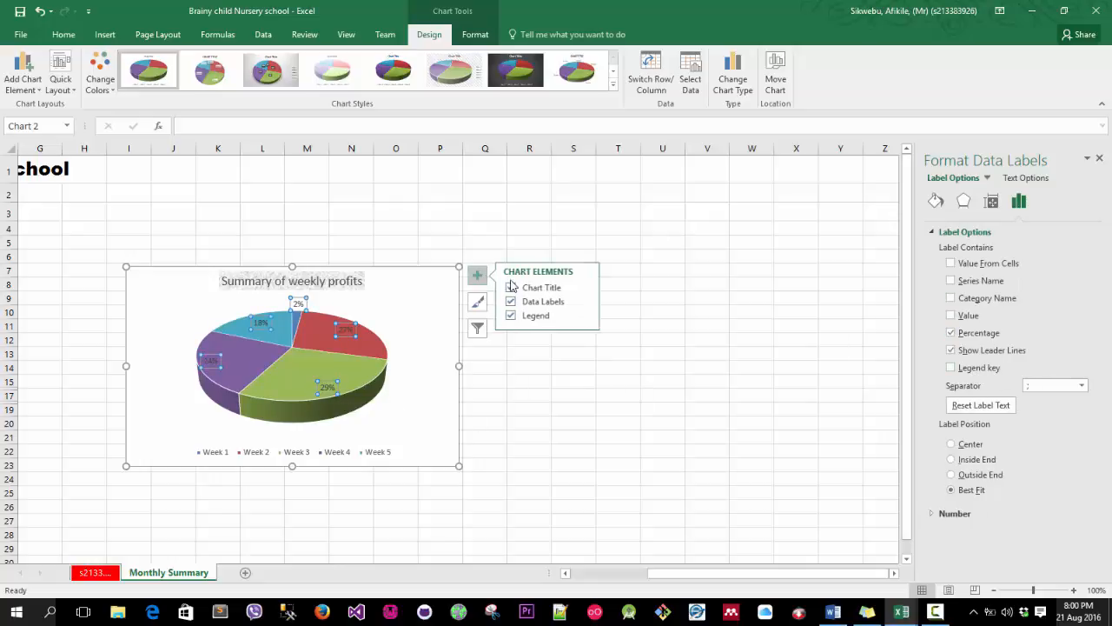
{"action": "left_click", "coordinate": [584, 301]}
{"action": "left_click", "coordinate": [633, 317]}
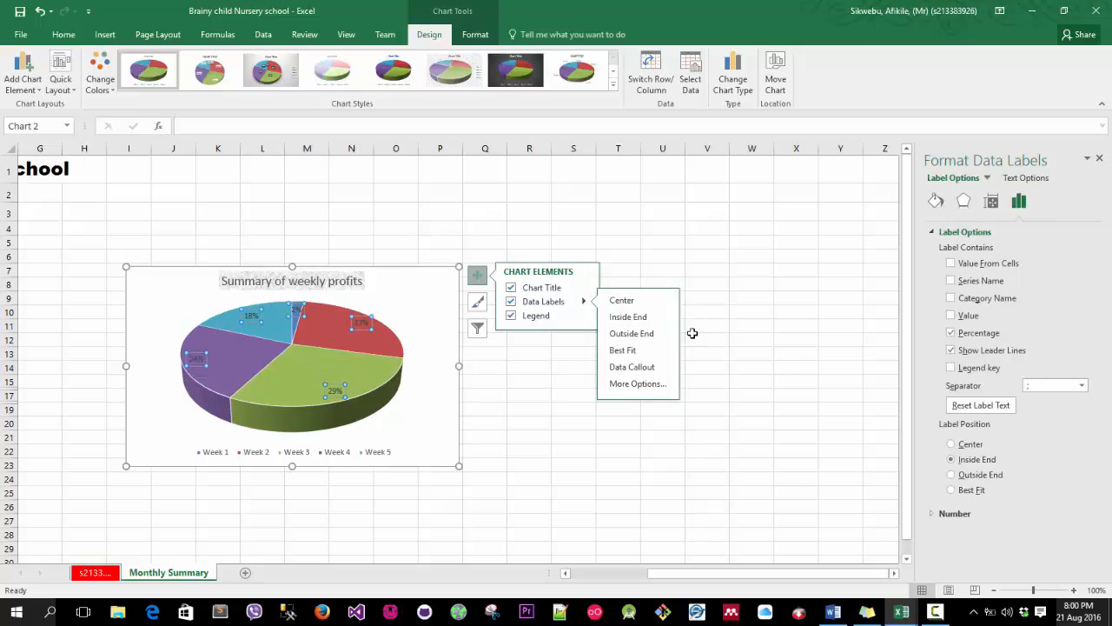
{"action": "left_click", "coordinate": [737, 331]}
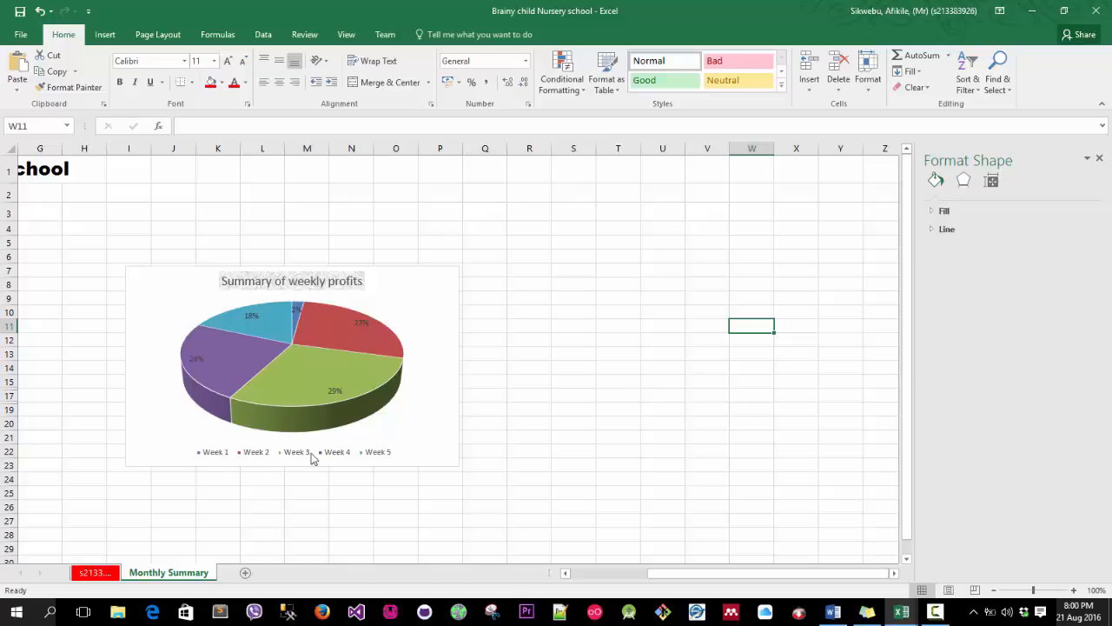
Select the plot area and open the chart's filter and style options.
{"action": "left_click", "coordinate": [441, 358]}
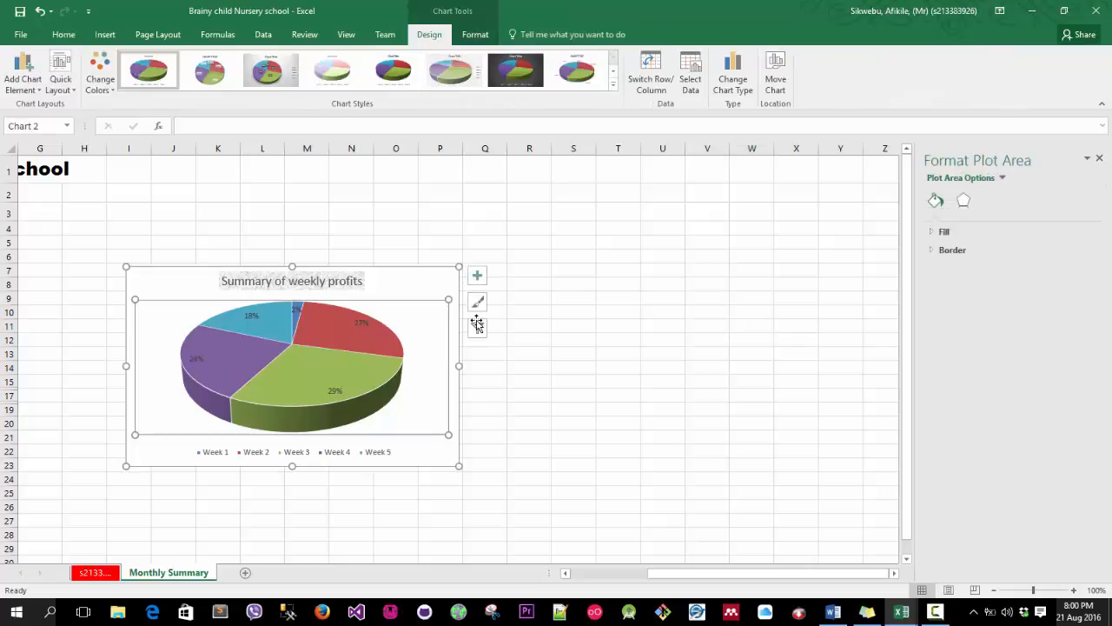
{"action": "left_click", "coordinate": [476, 328]}
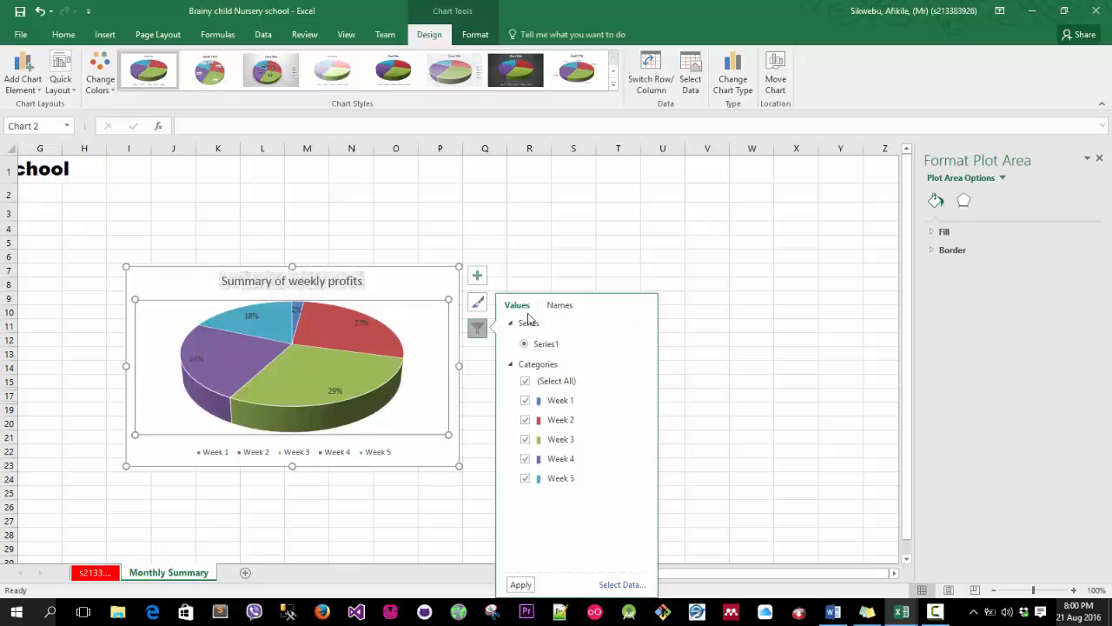
{"action": "left_click", "coordinate": [482, 308]}
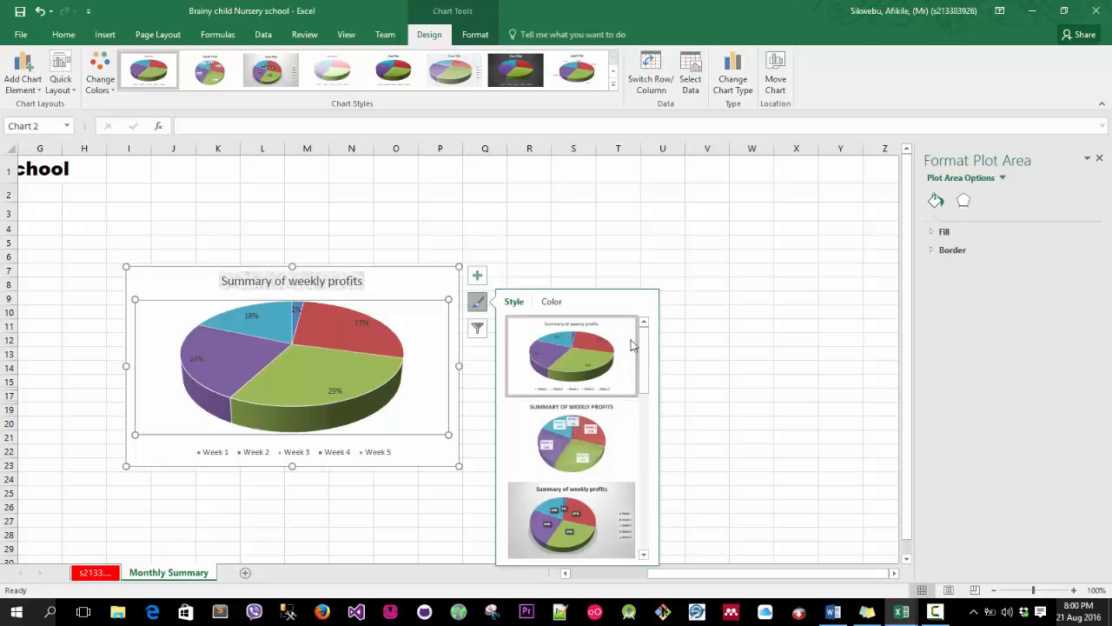
Position the chart legend on the left of the pie.
{"action": "left_click_drag", "start_coordinate": [644, 356], "coordinate": [664, 526]}
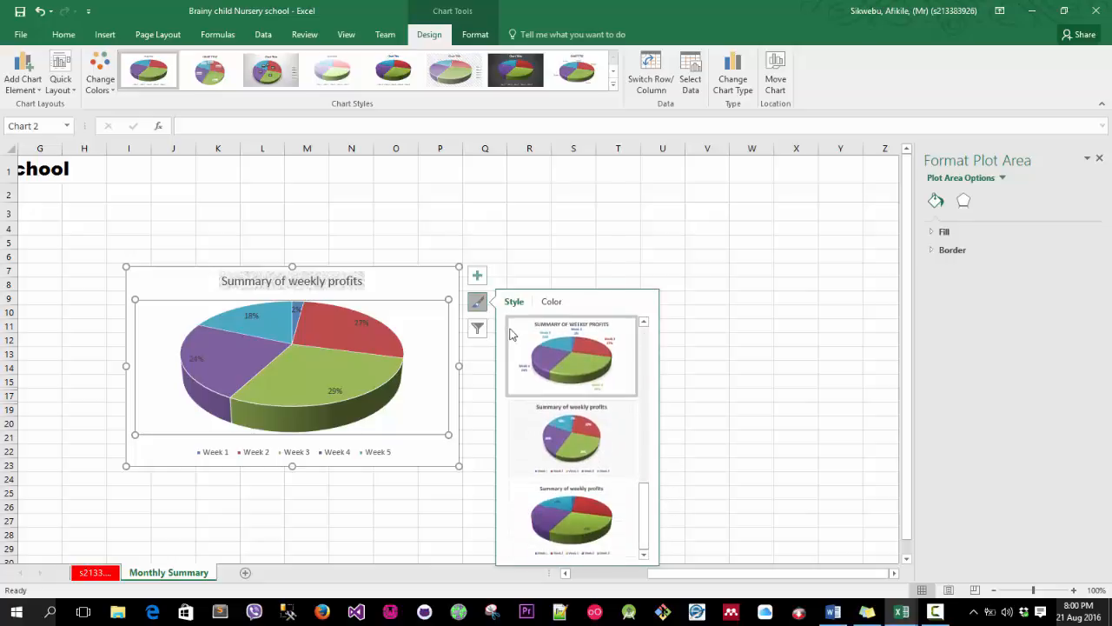
{"action": "left_click", "coordinate": [479, 278]}
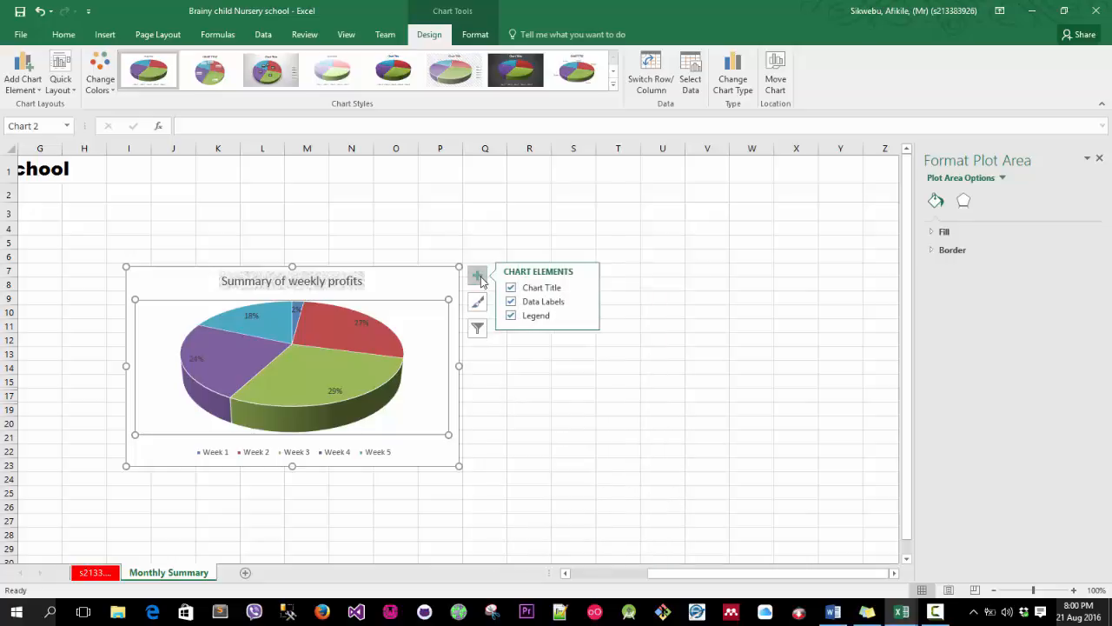
{"action": "left_click", "coordinate": [584, 315]}
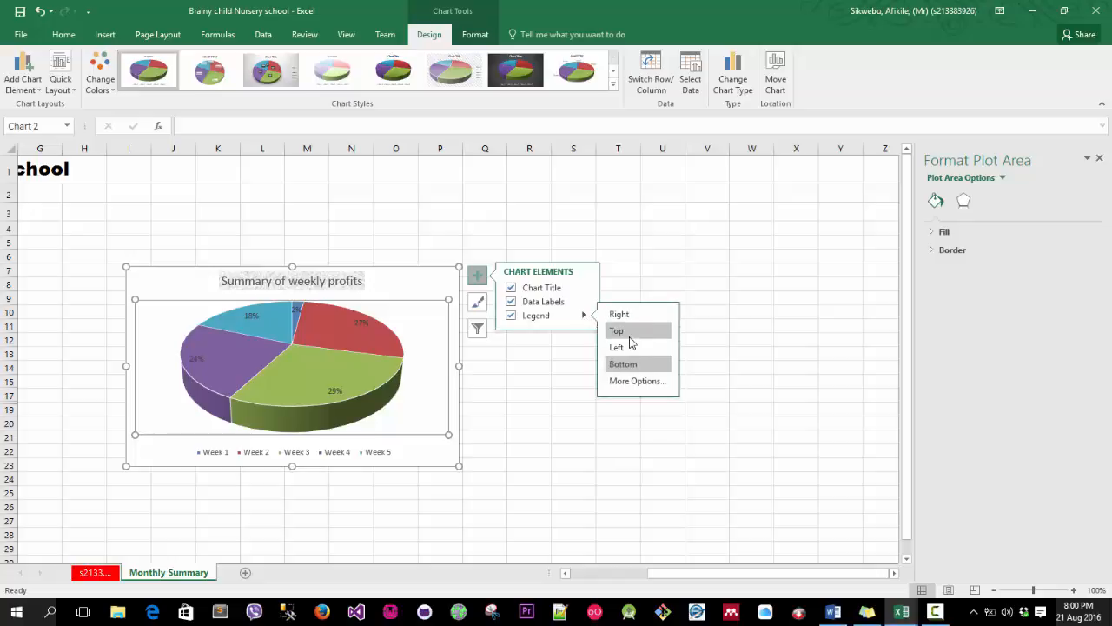
{"action": "left_click", "coordinate": [633, 348]}
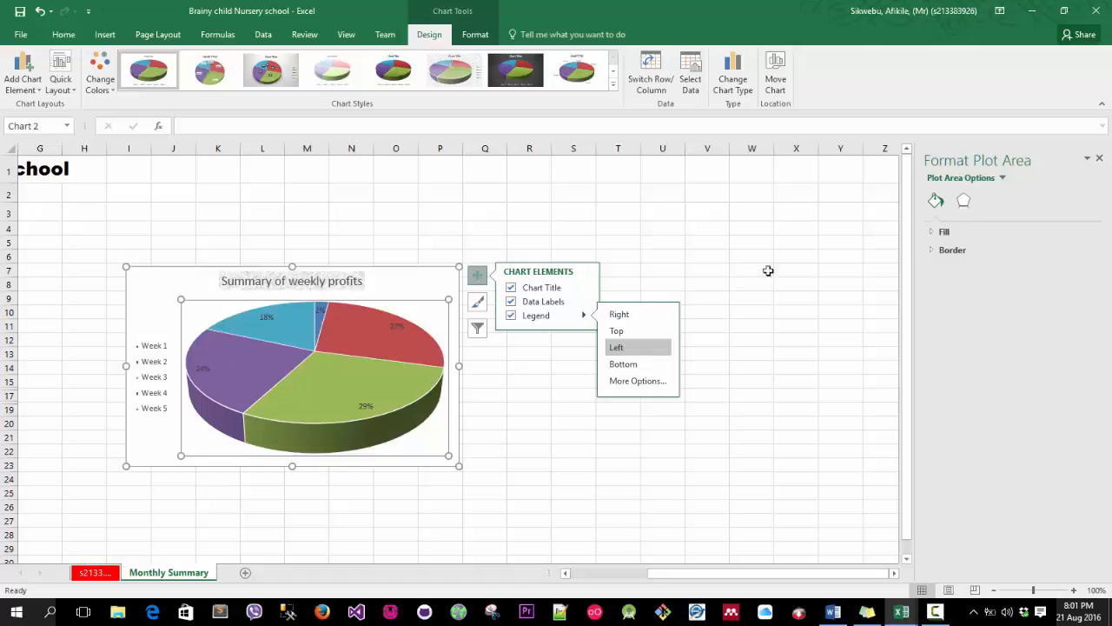
Move the chart so it starts at cell B11 and resize it to fit the range B11 to H27.
{"action": "left_click", "coordinate": [626, 581]}
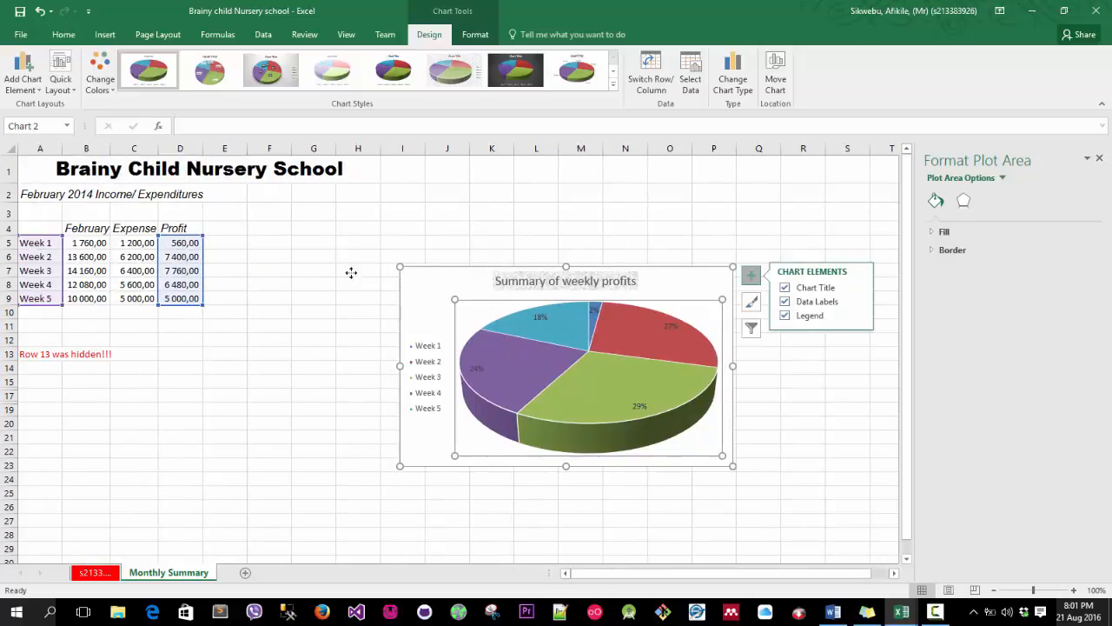
{"action": "left_click_drag", "start_coordinate": [480, 312], "coordinate": [132, 322]}
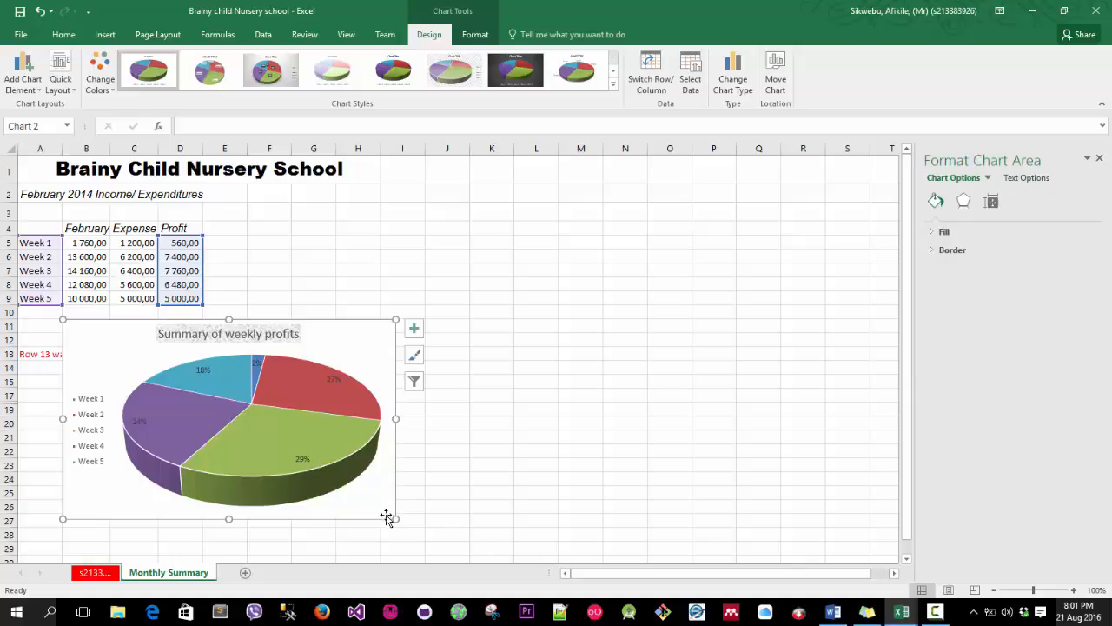
{"action": "mouse_move", "coordinate": [393, 520]}
{"action": "left_mouse_down"}
{"action": "mouse_move", "coordinate": [322, 457]}
{"action": "mouse_move", "coordinate": [388, 487]}
{"action": "mouse_move", "coordinate": [378, 484]}
{"action": "mouse_move", "coordinate": [379, 526]}
{"action": "left_mouse_up"}
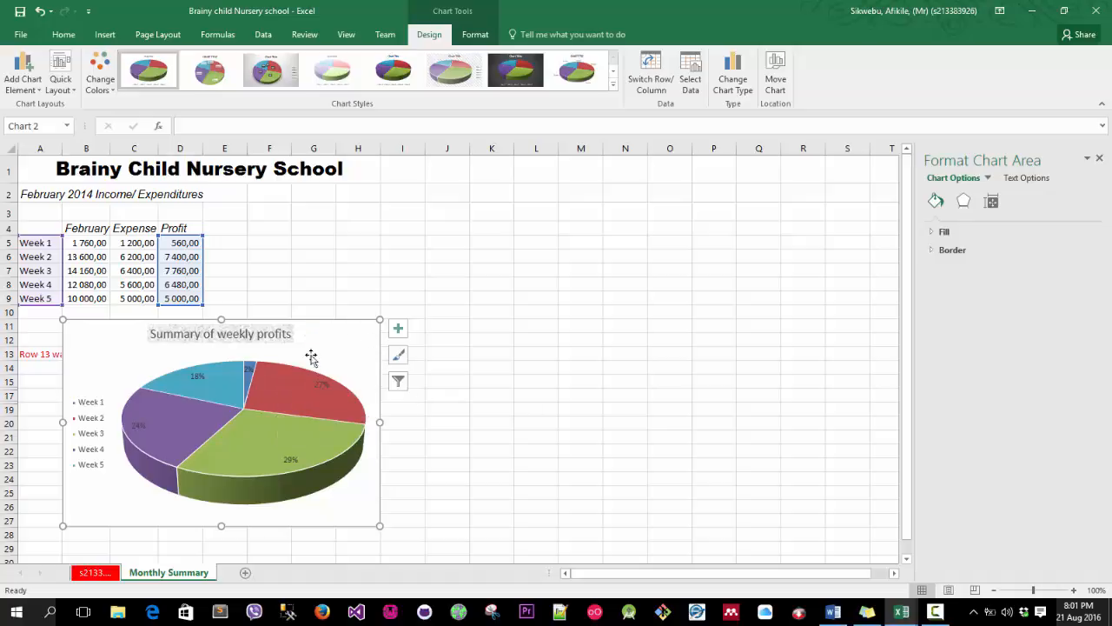
Apply the Perspective Below shadow preset to the chart area.
{"action": "left_click", "coordinate": [476, 35]}
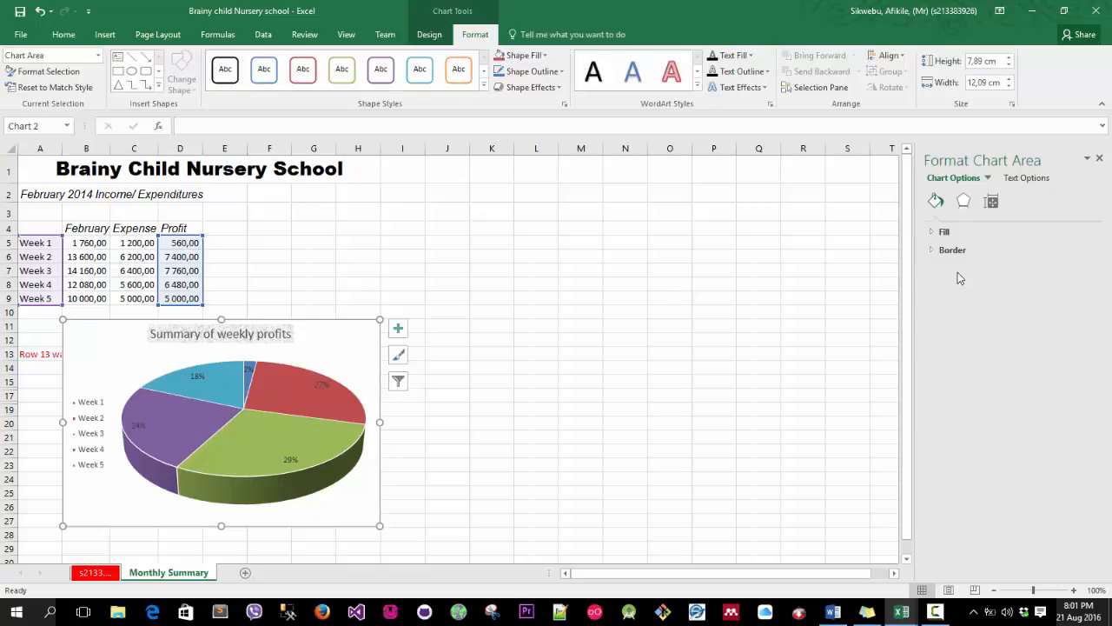
{"action": "left_click", "coordinate": [935, 234]}
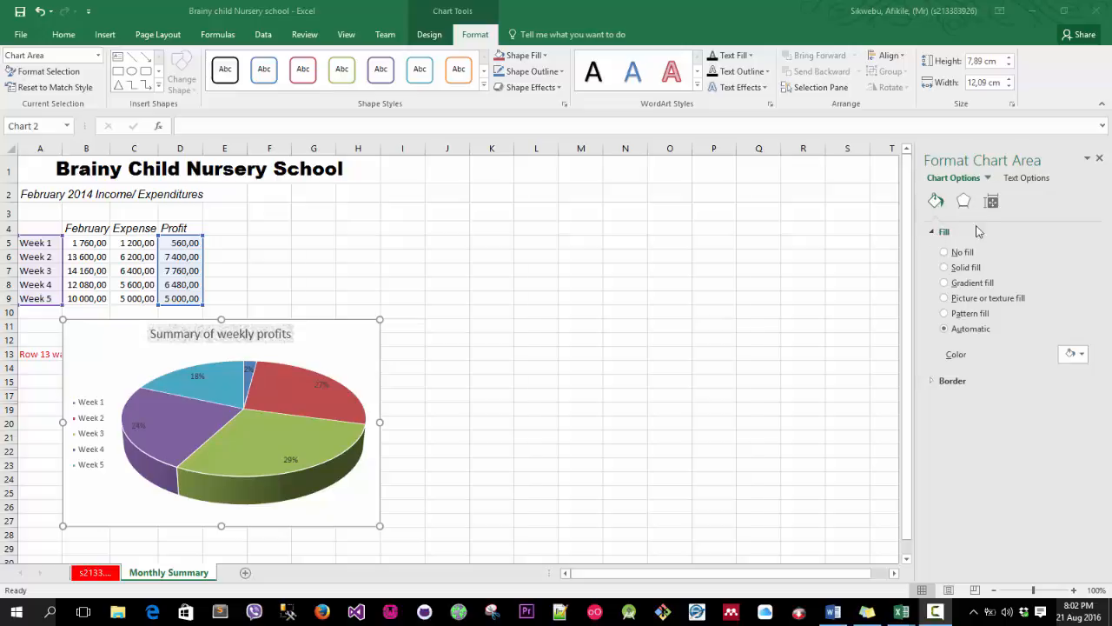
{"action": "left_click", "coordinate": [964, 201]}
{"action": "left_click", "coordinate": [964, 203]}
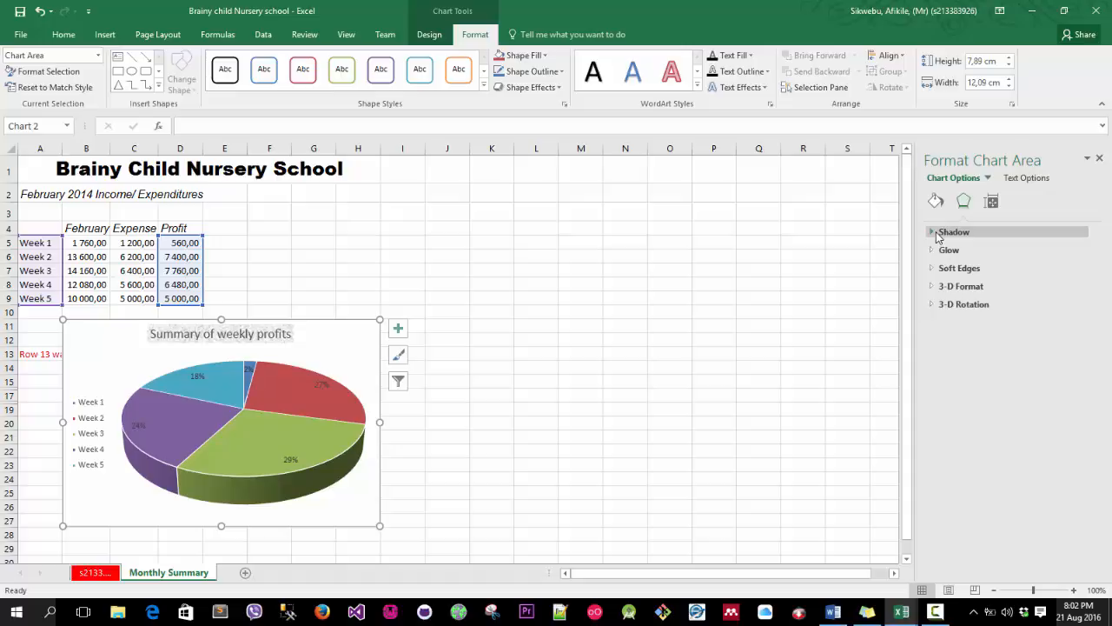
{"action": "left_click", "coordinate": [929, 233]}
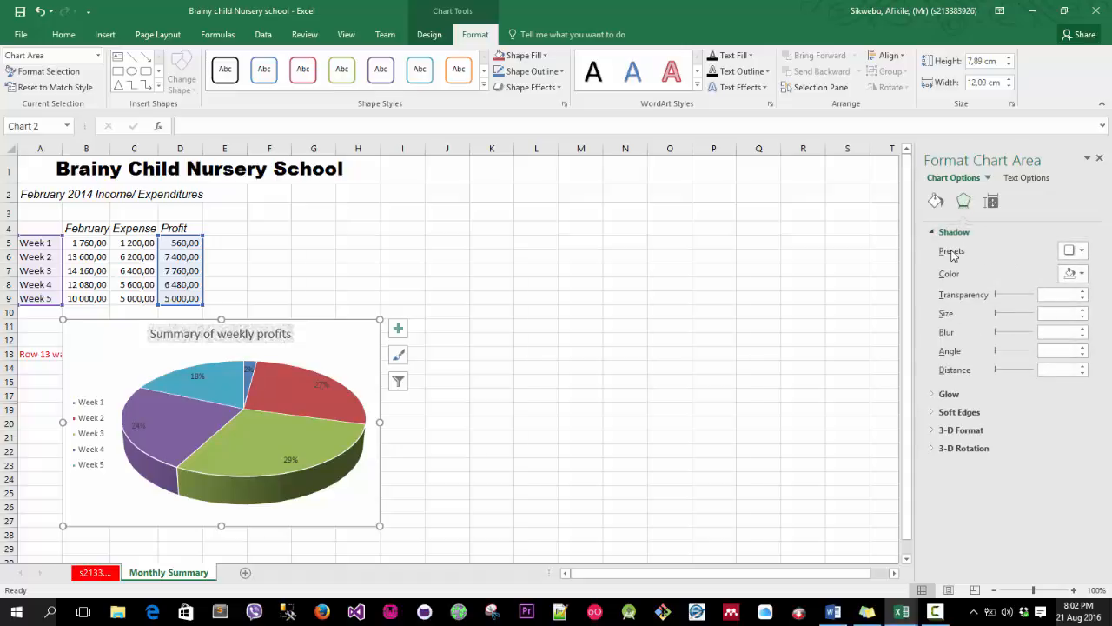
{"action": "left_click", "coordinate": [1082, 251]}
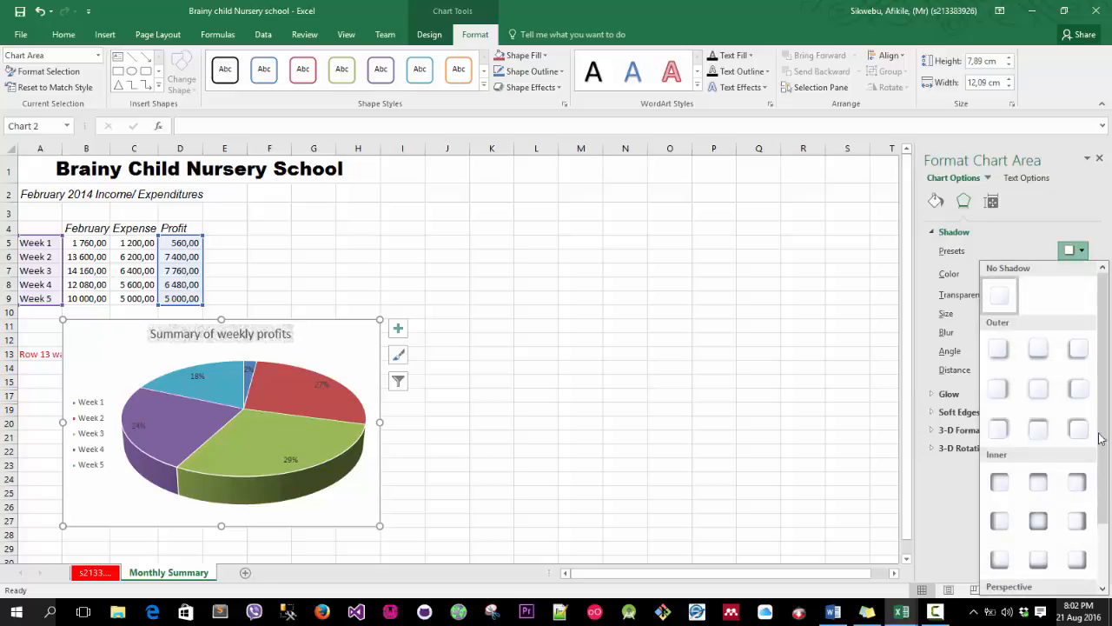
{"action": "scroll", "coordinate": [1086, 434], "scroll_direction": "down", "scroll_amount": 2}
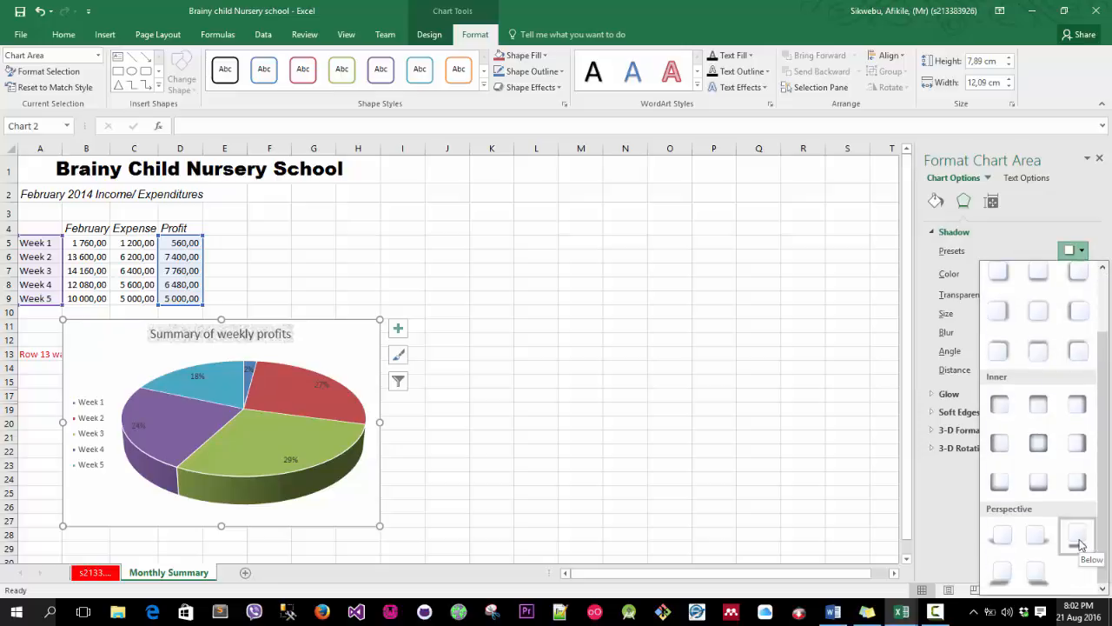
{"action": "left_click", "coordinate": [1078, 537]}
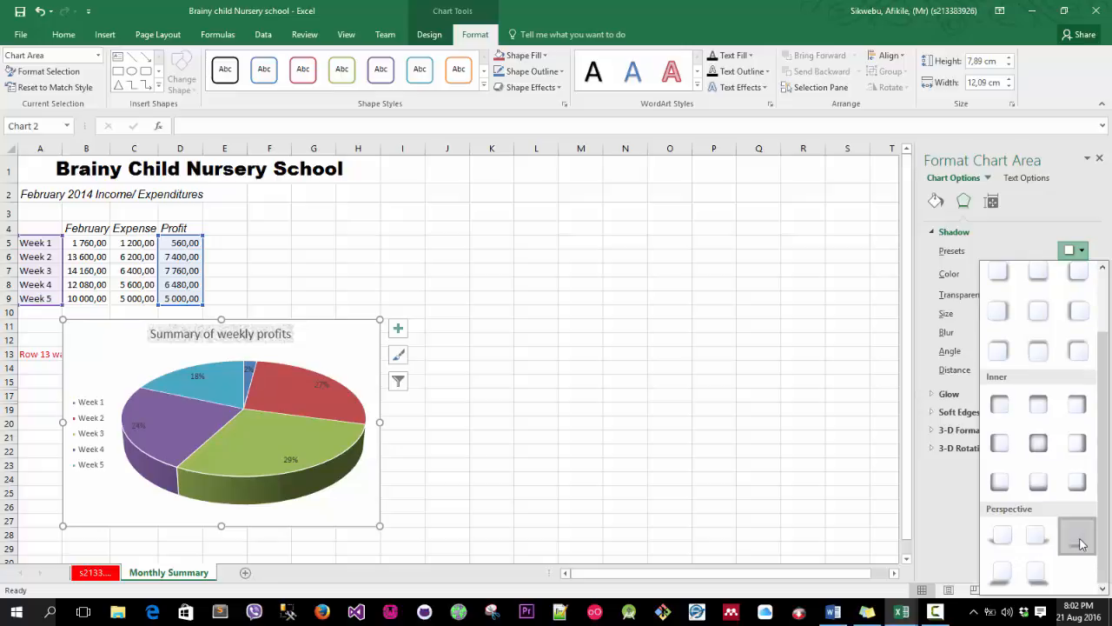
{"action": "left_click", "coordinate": [1077, 537]}
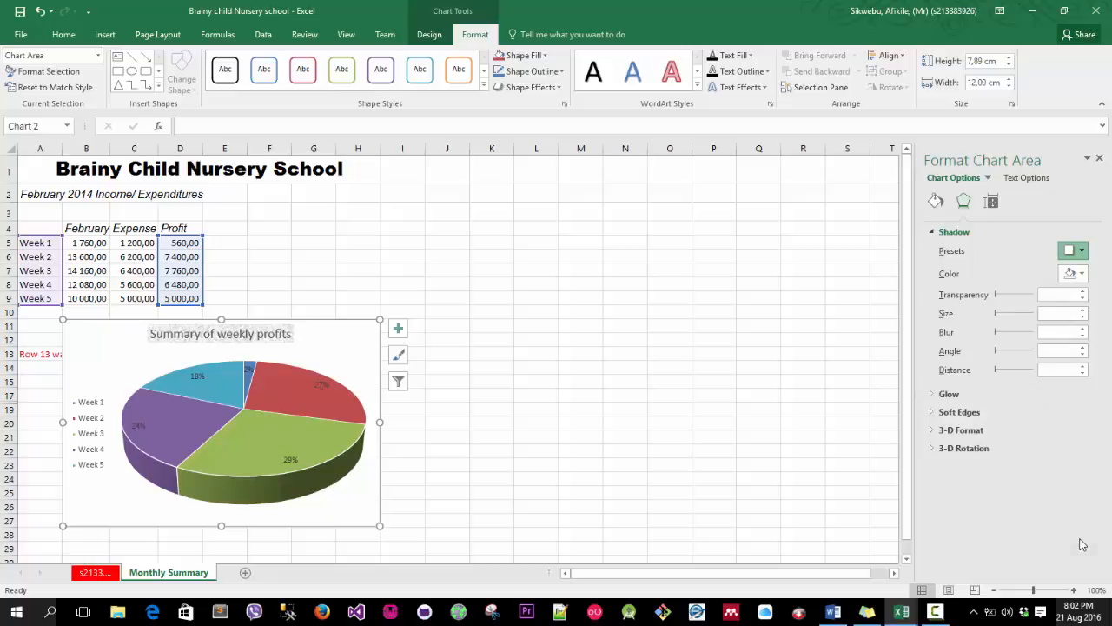
Select the largest slice, Week 3, and set its point explosion to 25%.
{"action": "scroll", "coordinate": [476, 415], "scroll_direction": "down", "scroll_amount": 2}
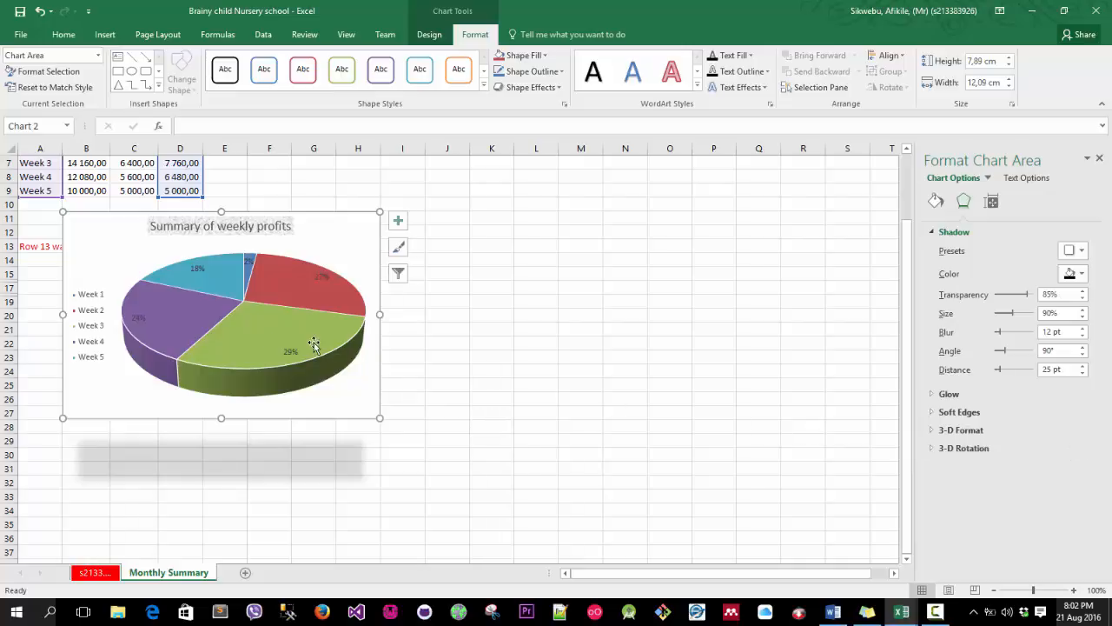
{"action": "left_click", "coordinate": [254, 344]}
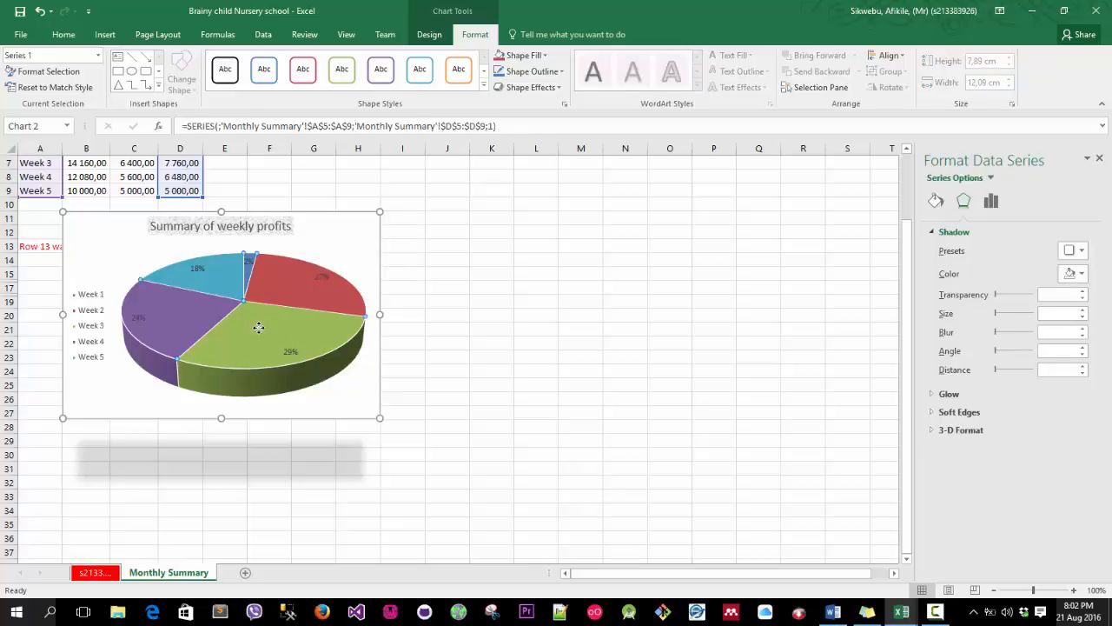
{"action": "left_click_drag", "start_coordinate": [259, 327], "coordinate": [262, 334]}
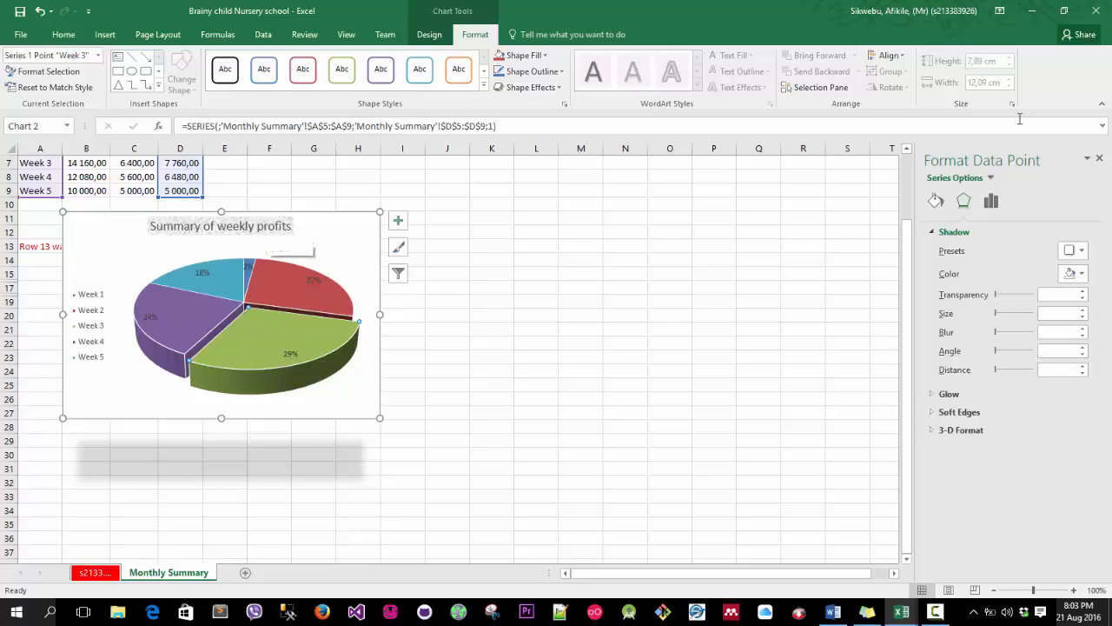
{"action": "key", "text": "F10"}
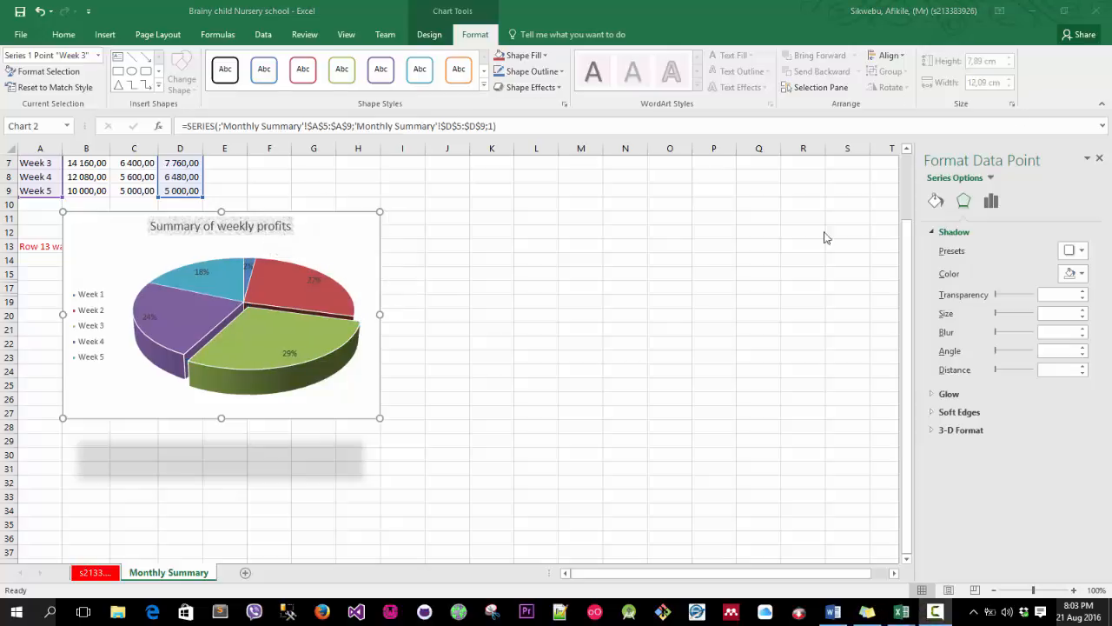
{"action": "mouse_move", "coordinate": [254, 326]}
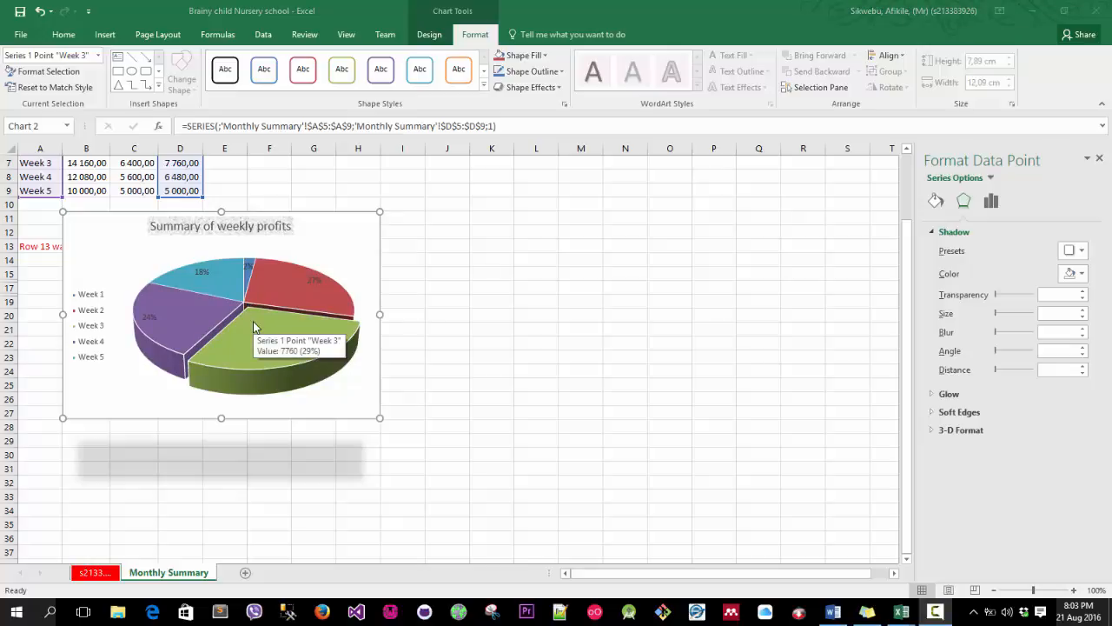
{"action": "left_click", "coordinate": [258, 326]}
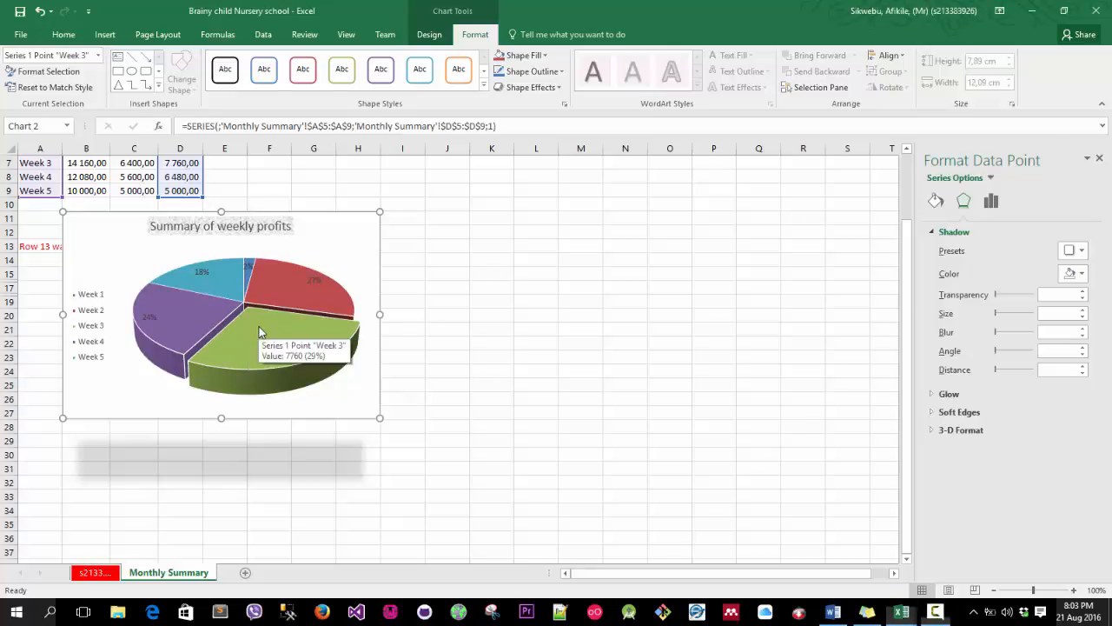
{"action": "left_click_drag", "start_coordinate": [263, 321], "coordinate": [269, 327]}
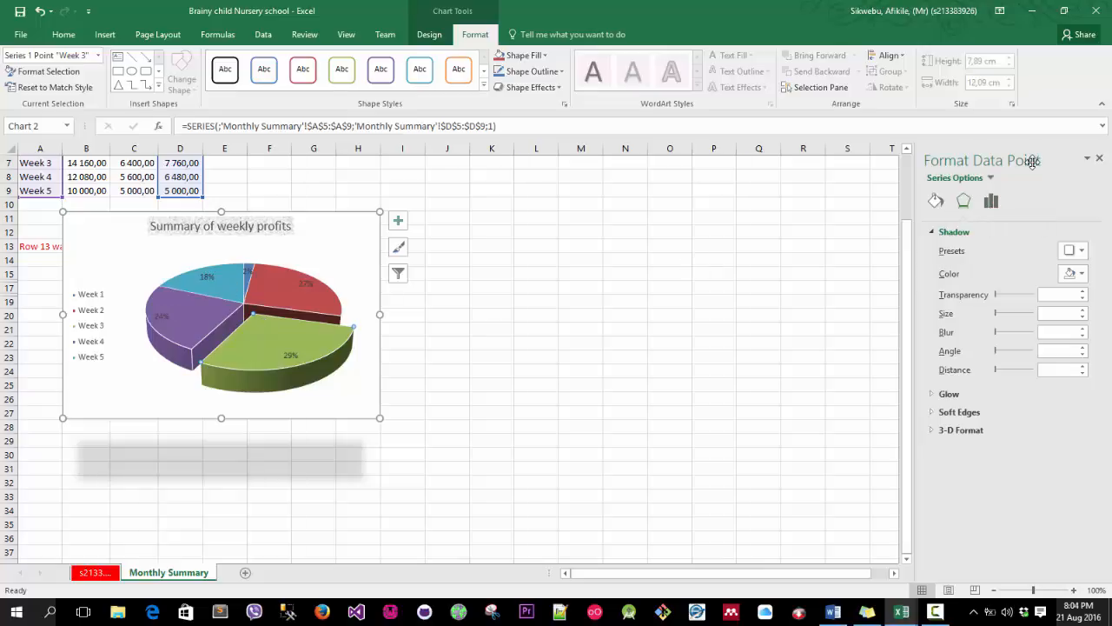
{"action": "left_click", "coordinate": [993, 203]}
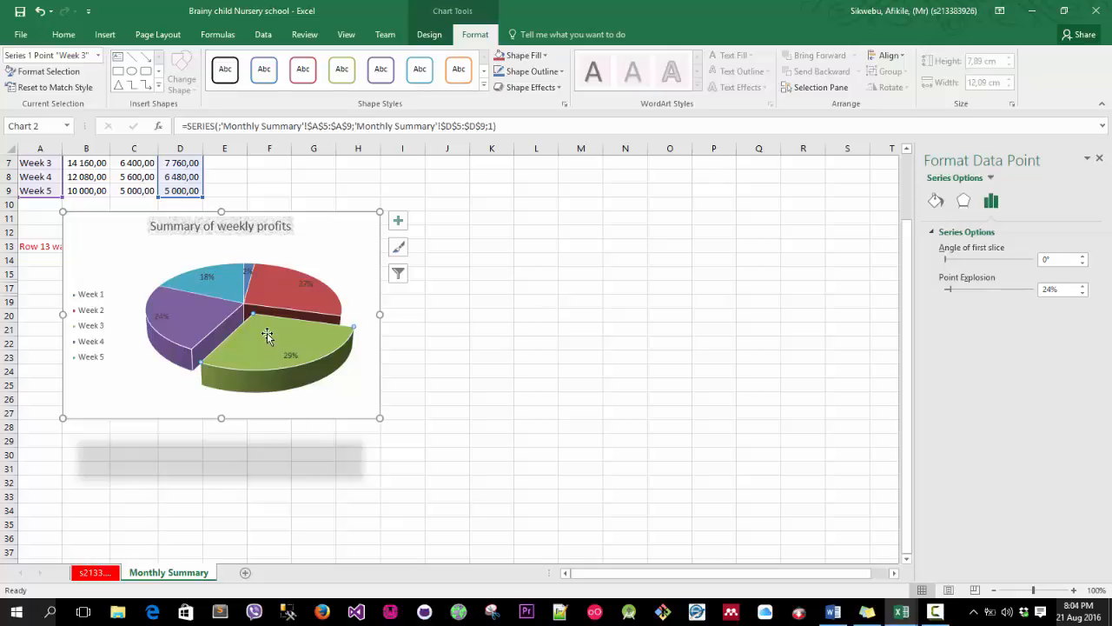
{"action": "left_click", "coordinate": [1083, 286]}
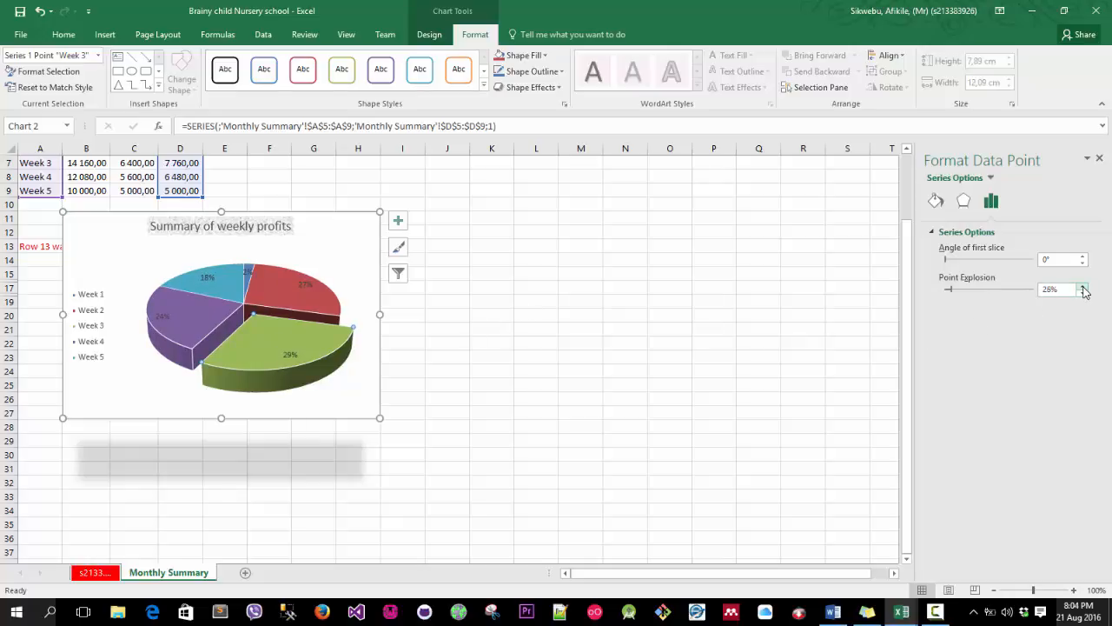
{"action": "left_click", "coordinate": [1083, 287]}
{"action": "left_click", "coordinate": [1083, 287]}
{"action": "left_click", "coordinate": [1083, 286]}
{"action": "left_click", "coordinate": [1082, 287]}
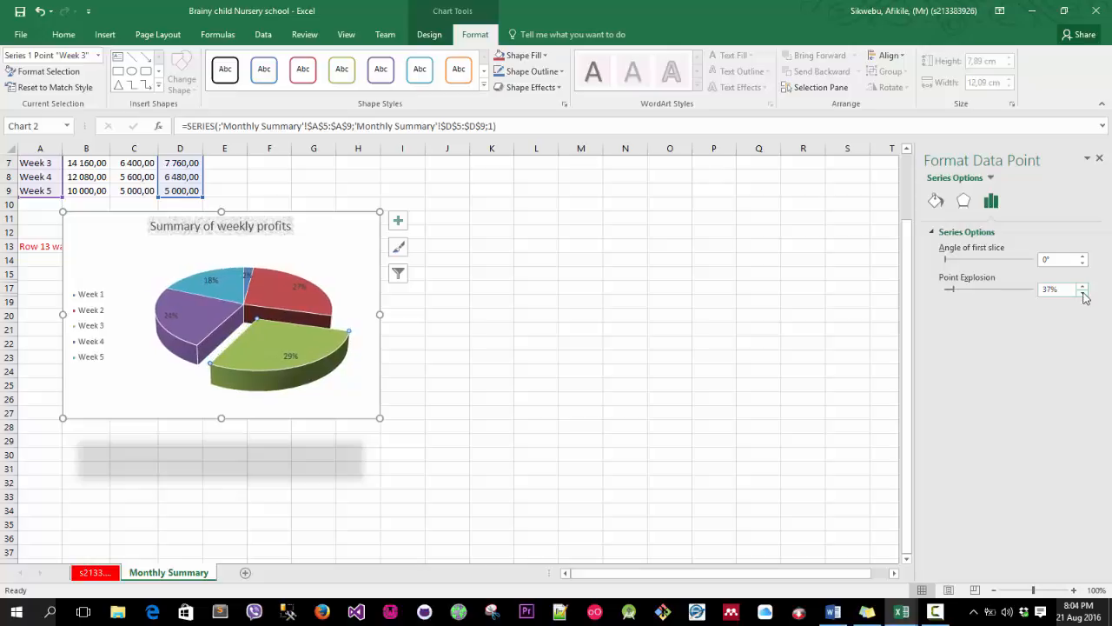
{"action": "left_click", "coordinate": [1083, 293]}
{"action": "left_click", "coordinate": [1083, 293]}
{"action": "left_click", "coordinate": [1083, 293]}
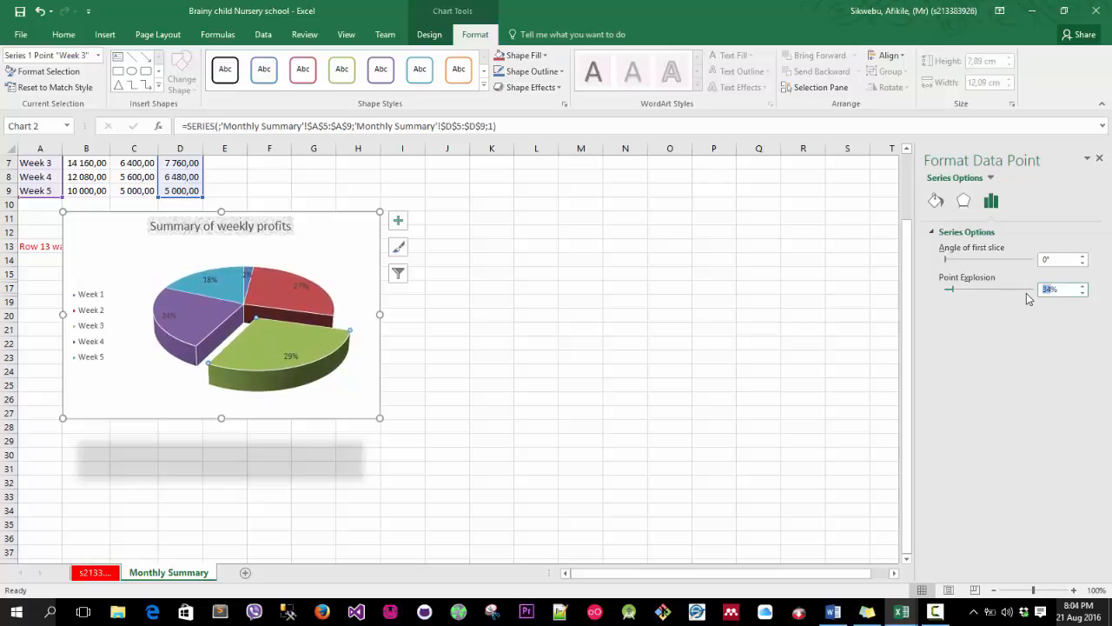
{"action": "key", "text": "Return"}
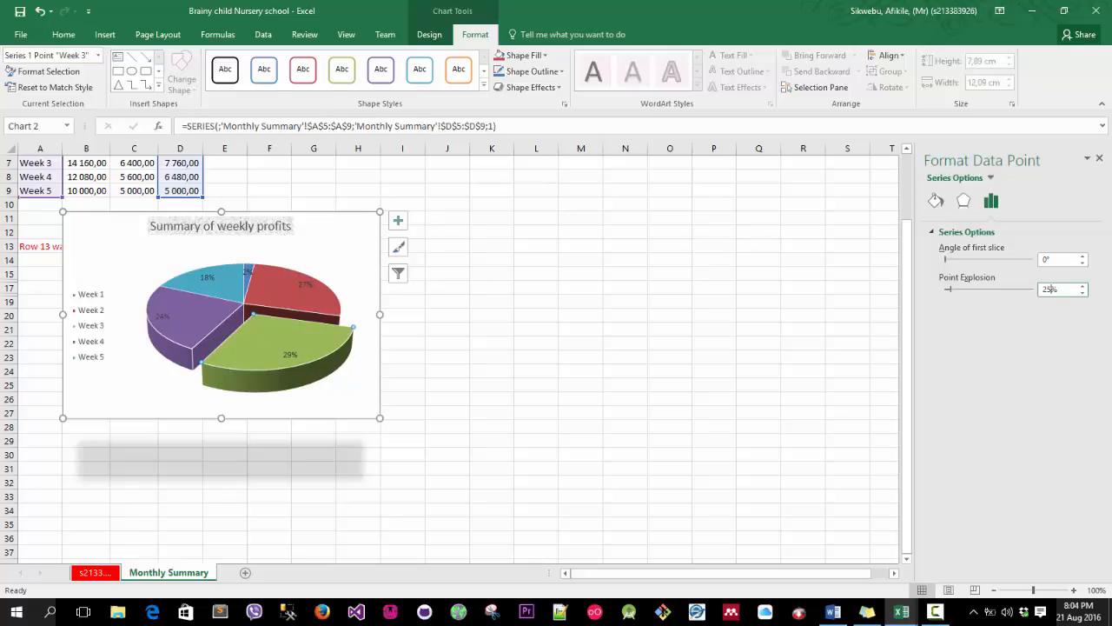
Switch to the Word instructions document and scroll through the remaining chart tasks and the first page.
{"action": "left_click_drag", "start_coordinate": [1111, 19], "coordinate": [245, 8]}
{"action": "left_click", "coordinate": [431, 10]}
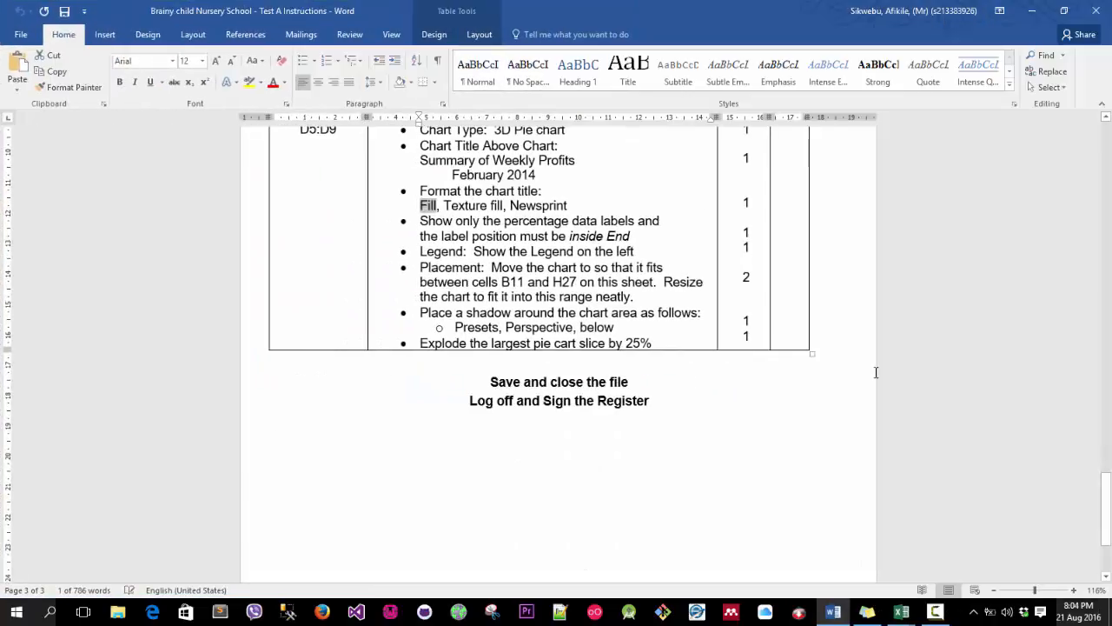
{"action": "scroll", "coordinate": [665, 375], "scroll_direction": "down", "scroll_amount": 3}
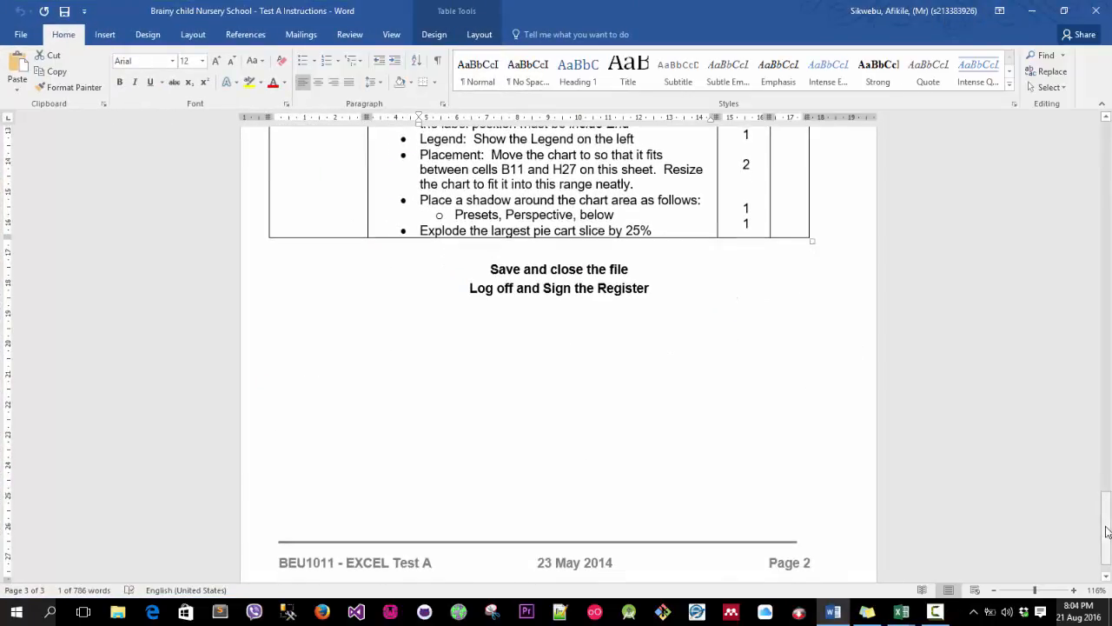
{"action": "left_click_drag", "start_coordinate": [1103, 459], "coordinate": [1104, 130]}
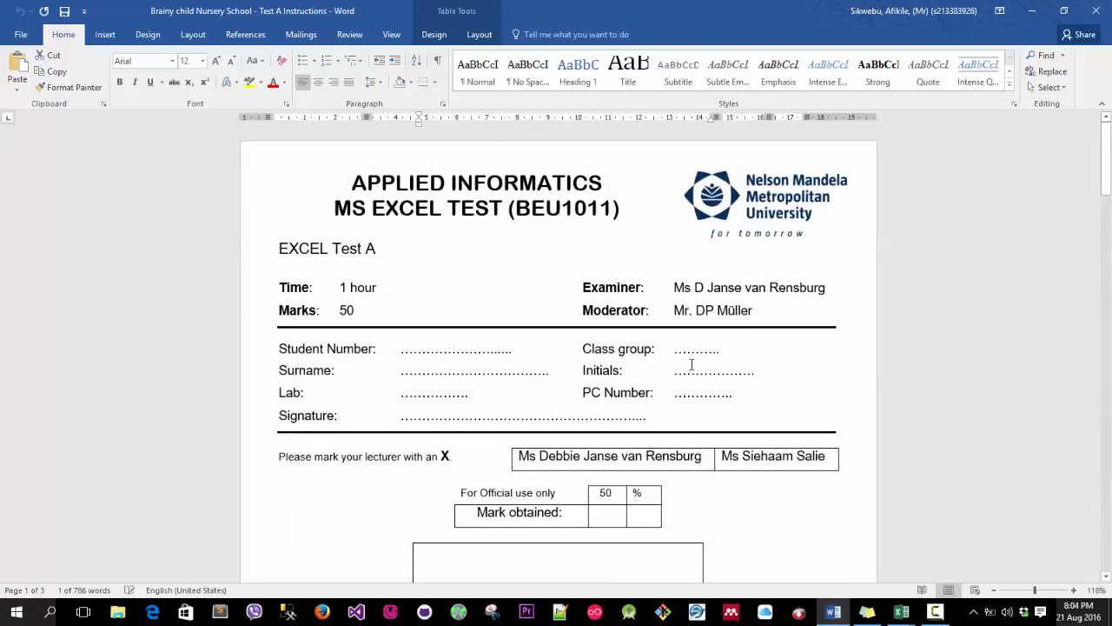
{"action": "scroll", "coordinate": [660, 348], "scroll_direction": "down", "scroll_amount": 4}
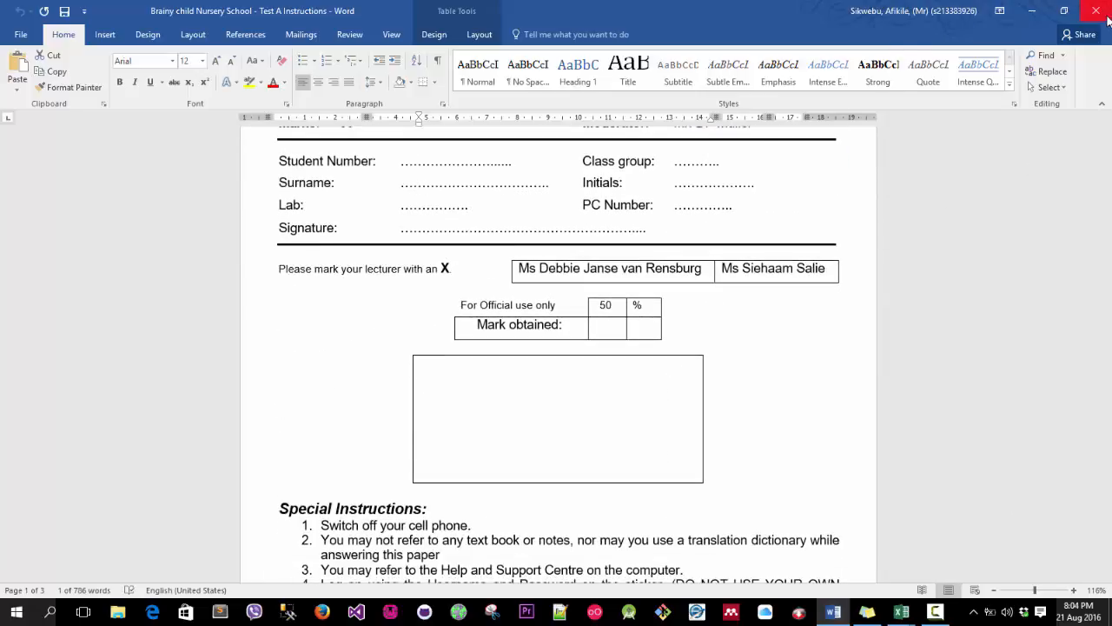